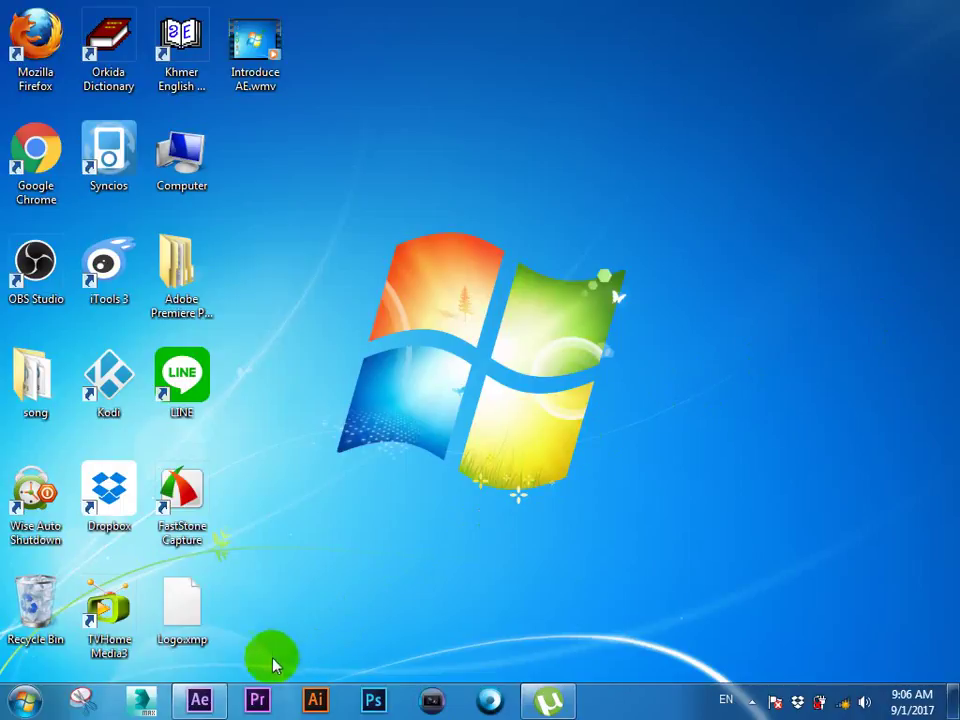
Step: Launch After Effects CC 2014 from the taskbar so an empty untitled project opens
left_click(212, 708)
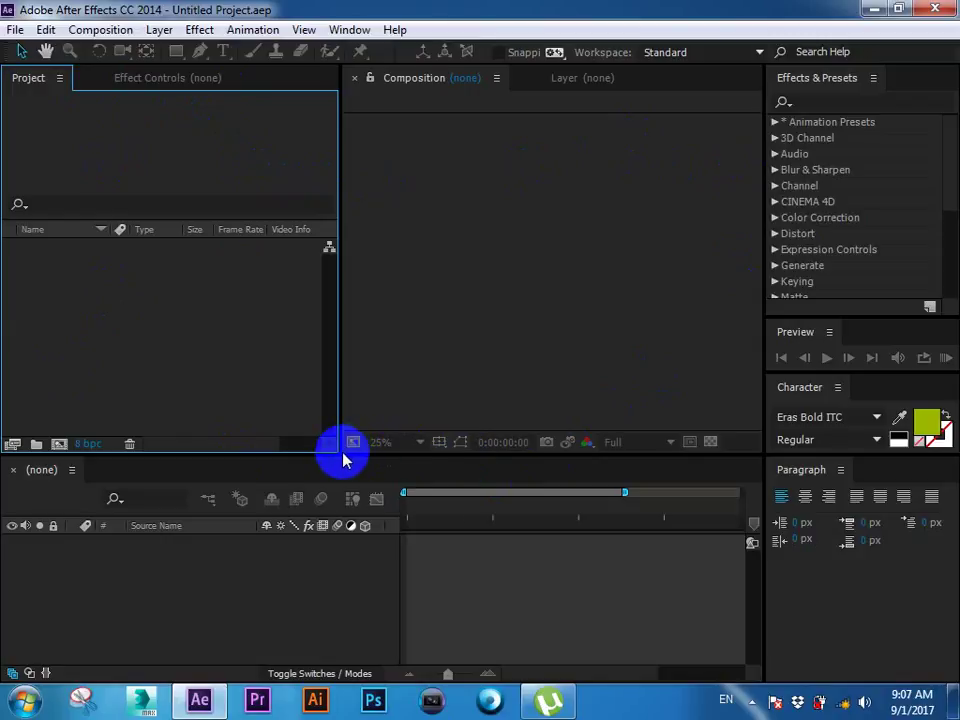
Step: Narrow the Project panel and widen the Effects, Character and Paragraph panels
left_click_drag(339, 453, 303, 453)
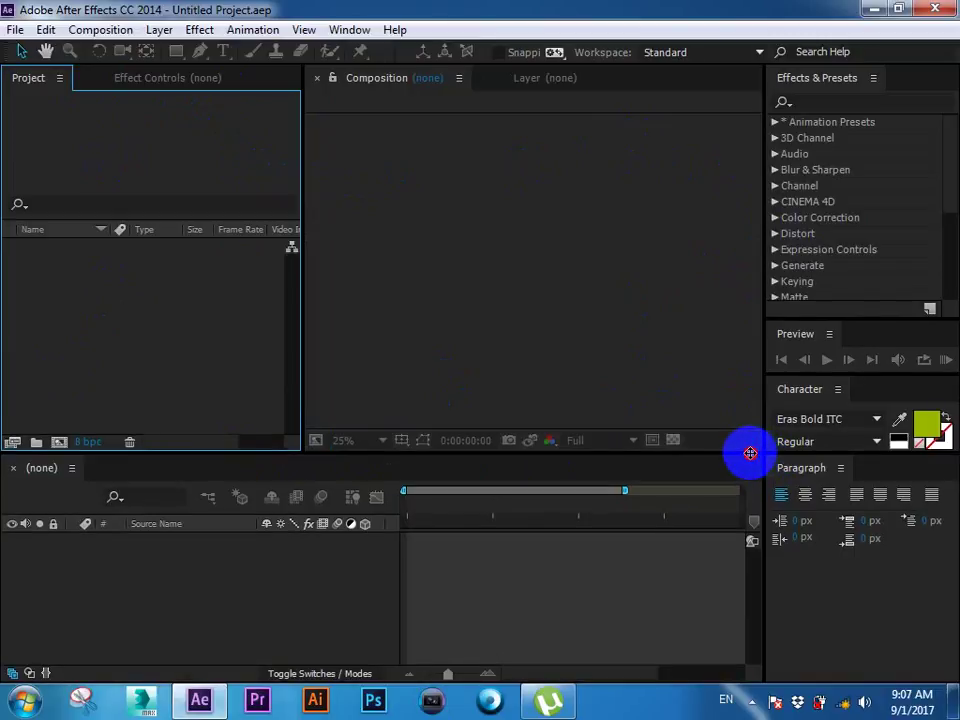
left_click_drag(764, 457, 742, 454)
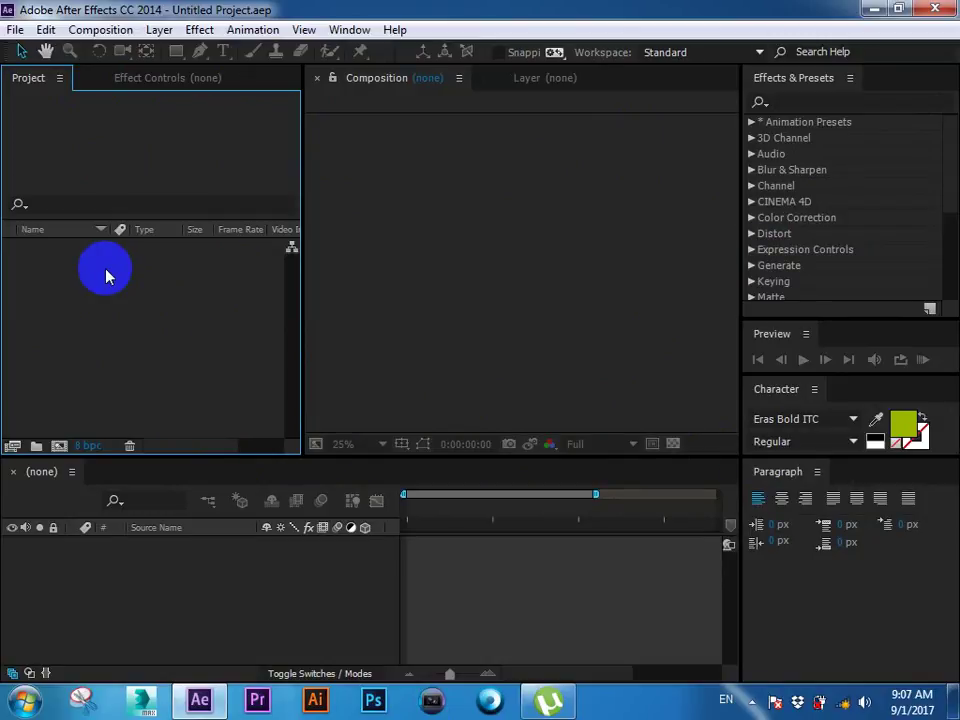
Step: Create a composition named Setec at 30 fps with a 0:00:03:00 duration
right_click(106, 270)
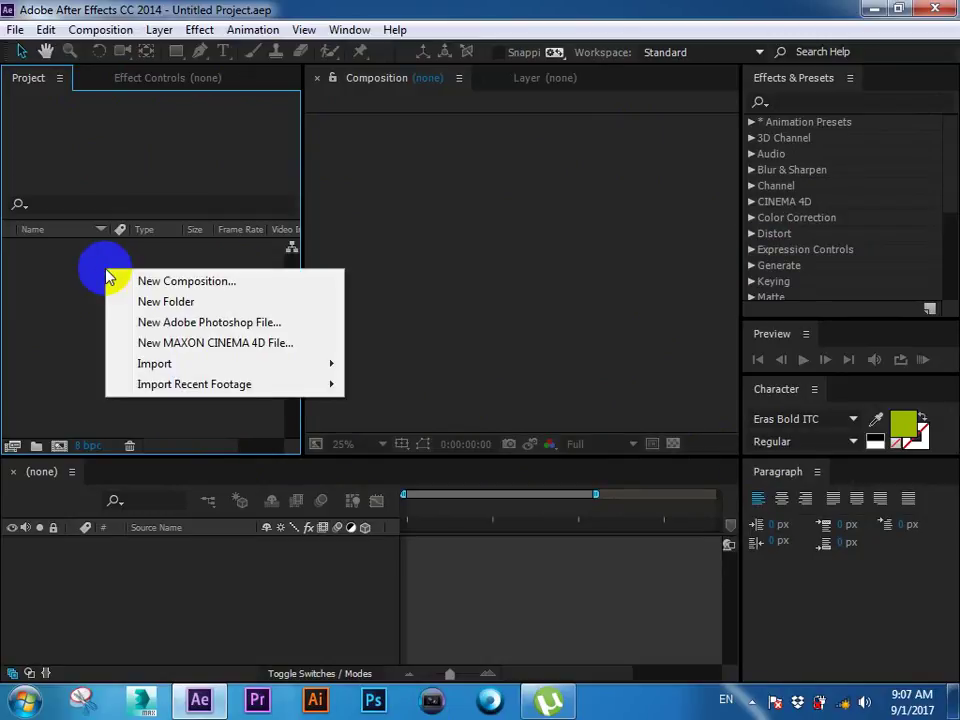
left_click(168, 285)
left_click_drag(372, 40, 450, 45)
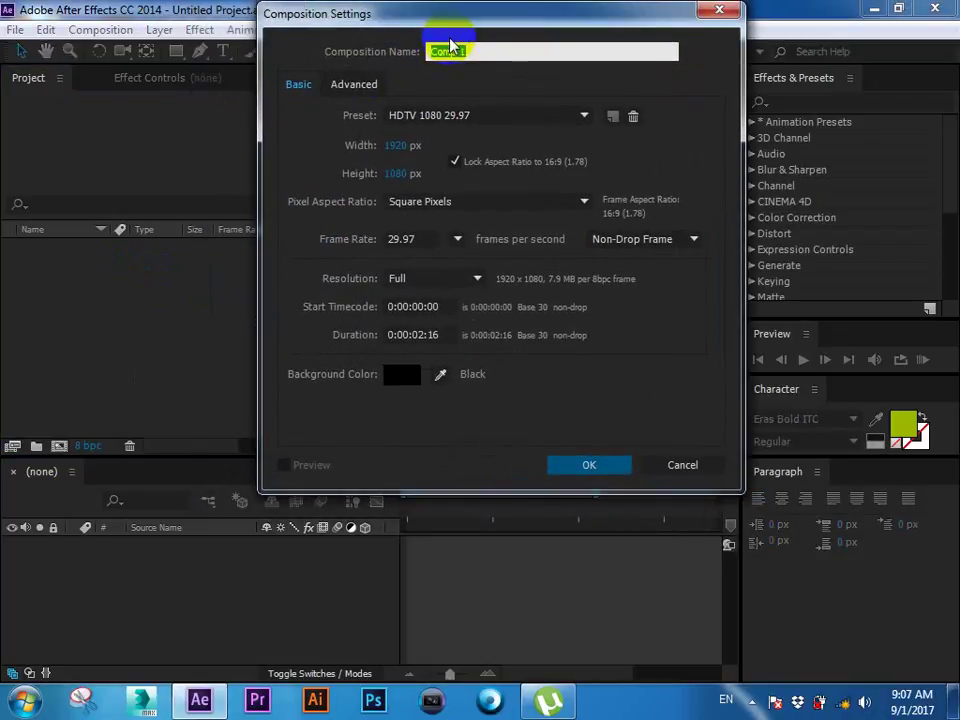
left_click(425, 55)
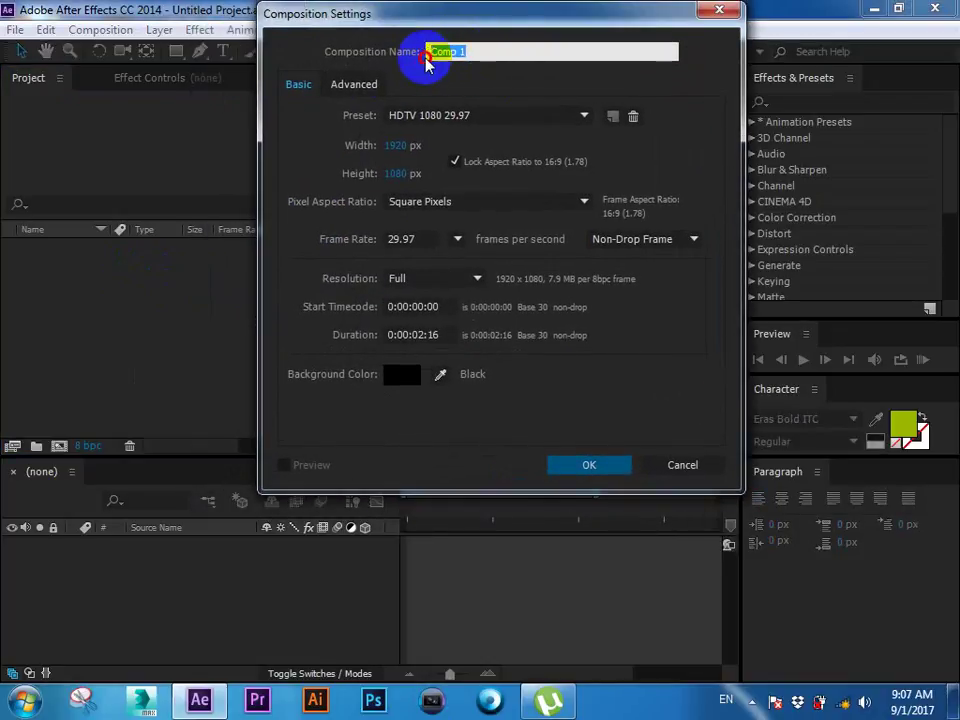
type("Setec")
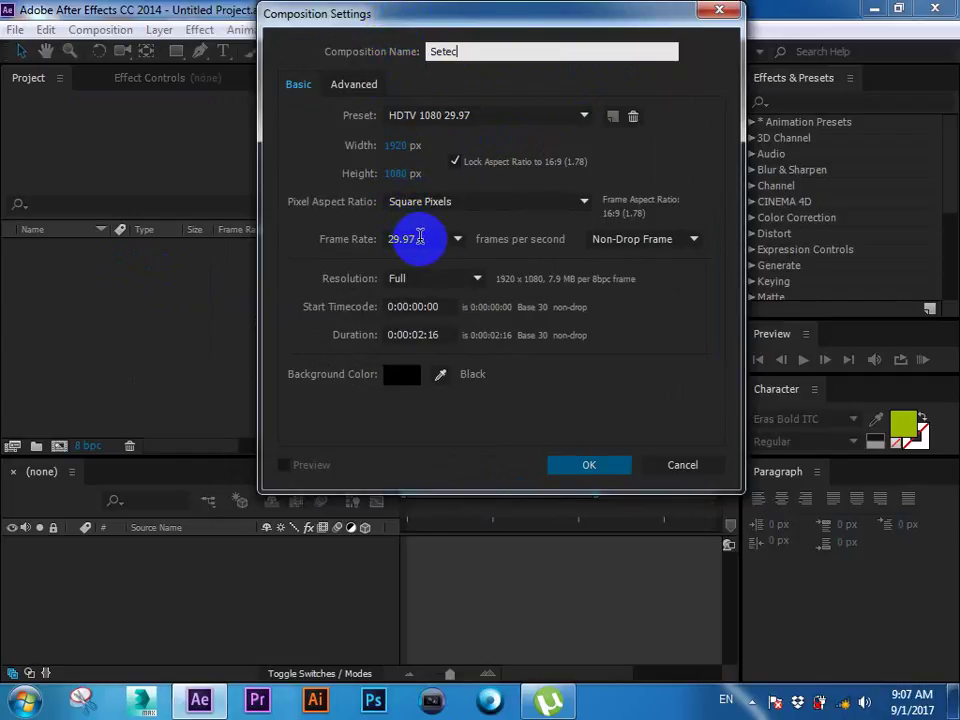
left_click(420, 238)
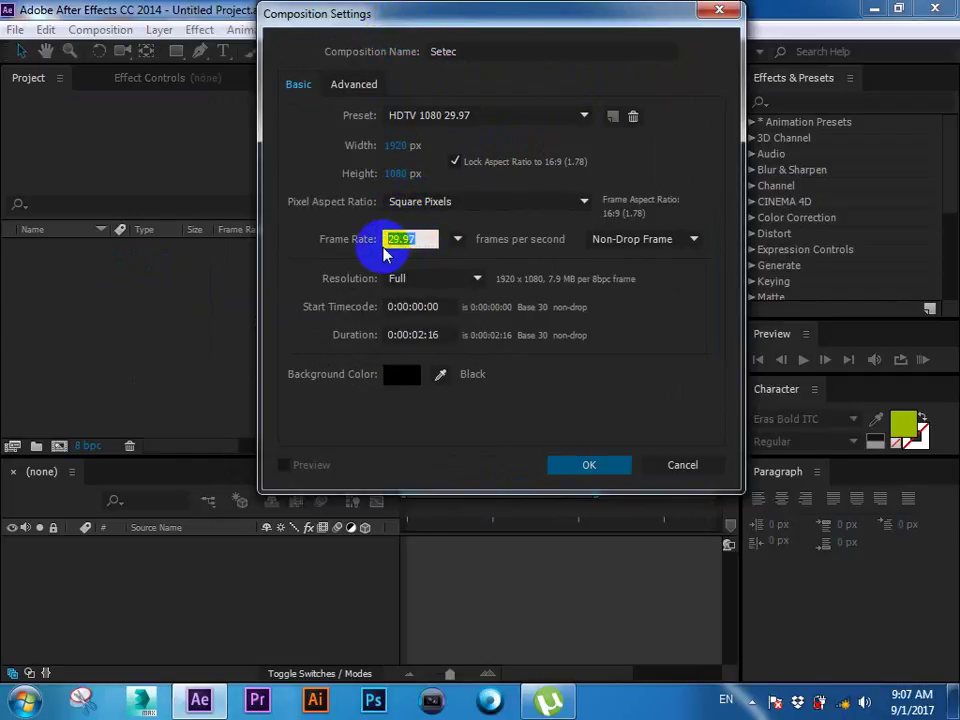
type("30")
left_click(350, 250)
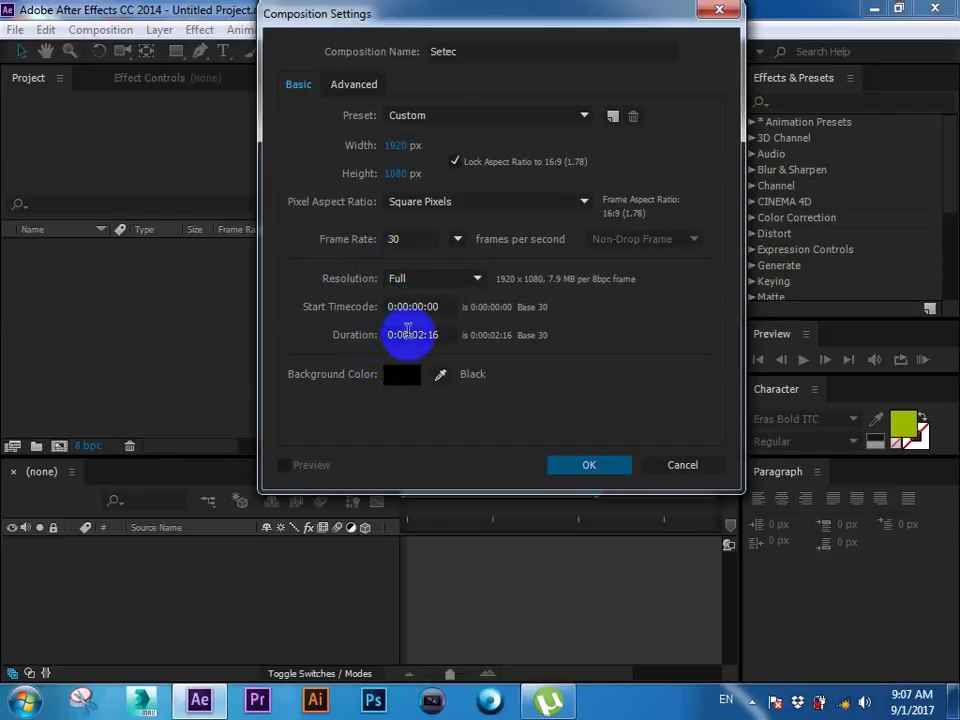
left_click(422, 334)
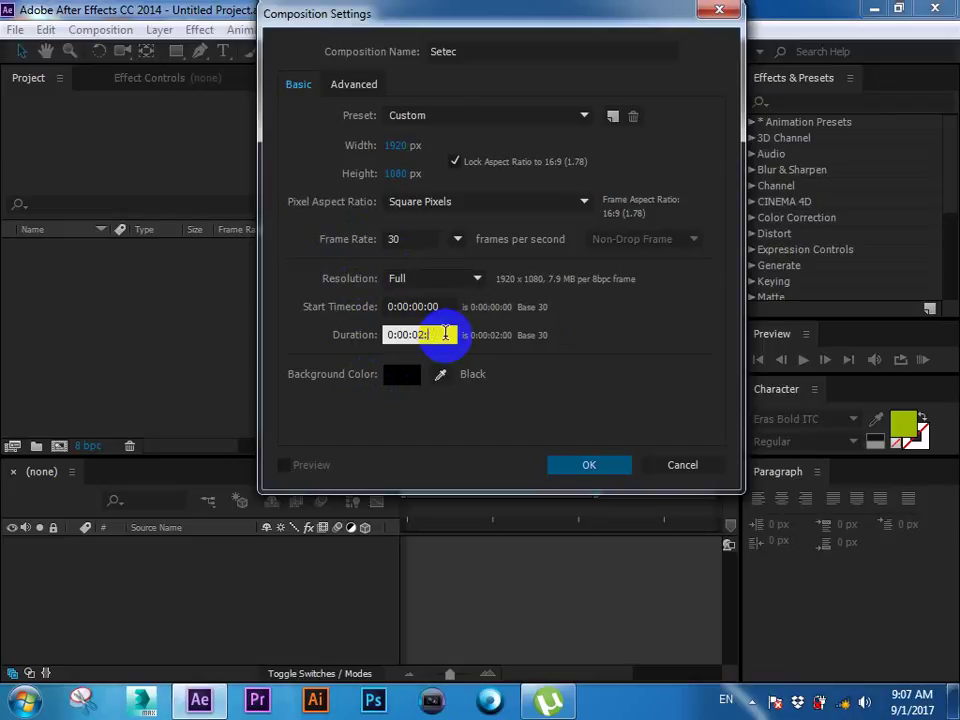
type("00")
left_click_drag(446, 334, 428, 340)
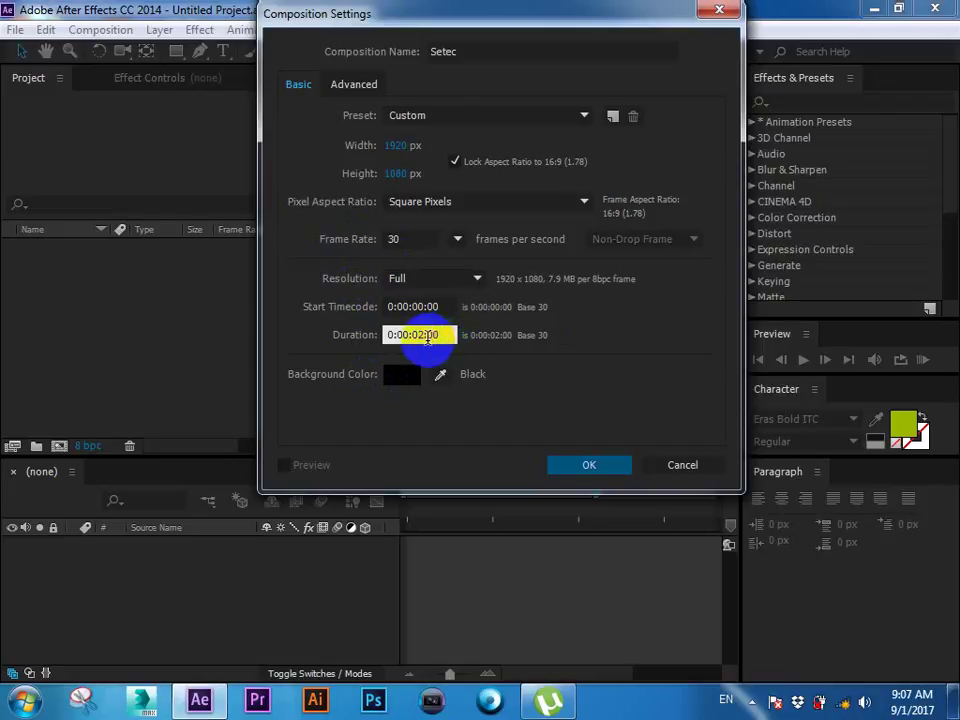
left_click(424, 336)
type("3")
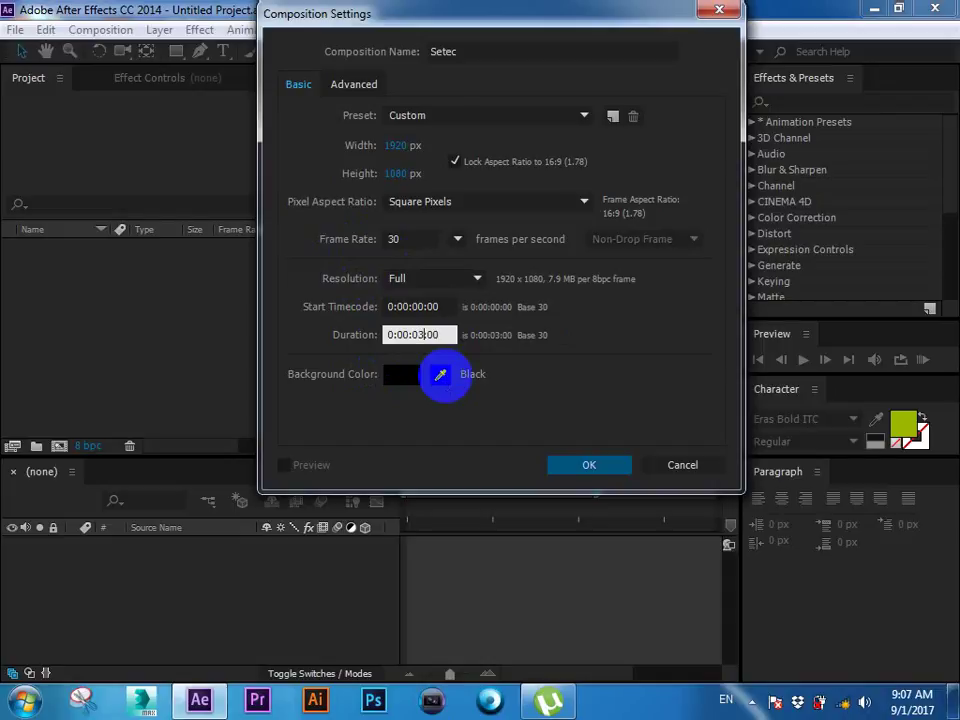
left_click(587, 466)
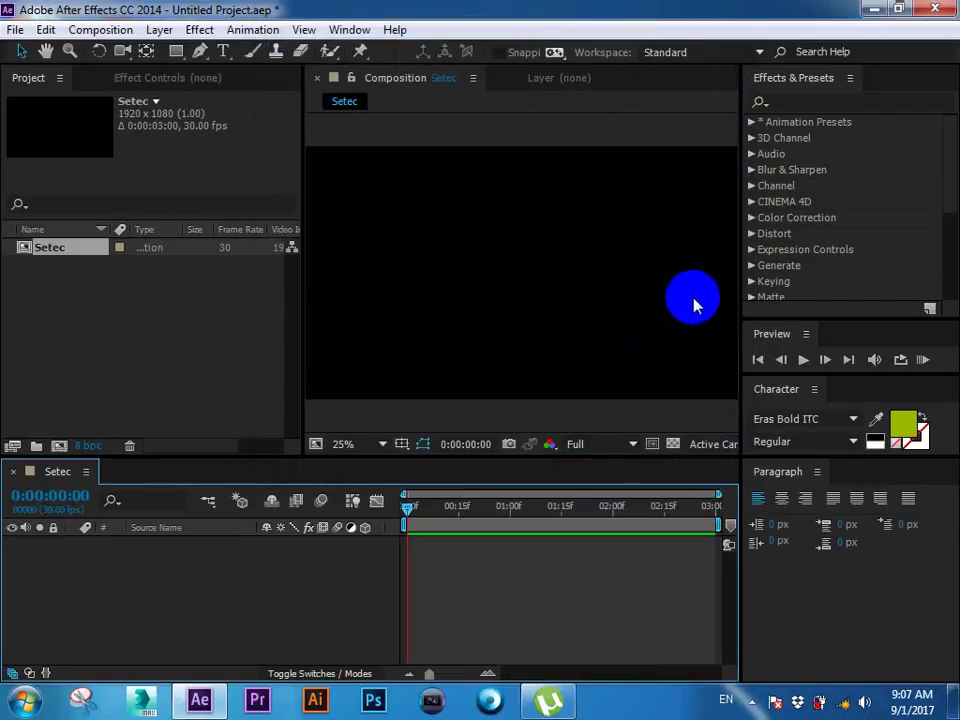
Step: Widen the viewer and timeline, then import Wildlife.wmv from Sample Videos
left_click_drag(741, 296, 804, 298)
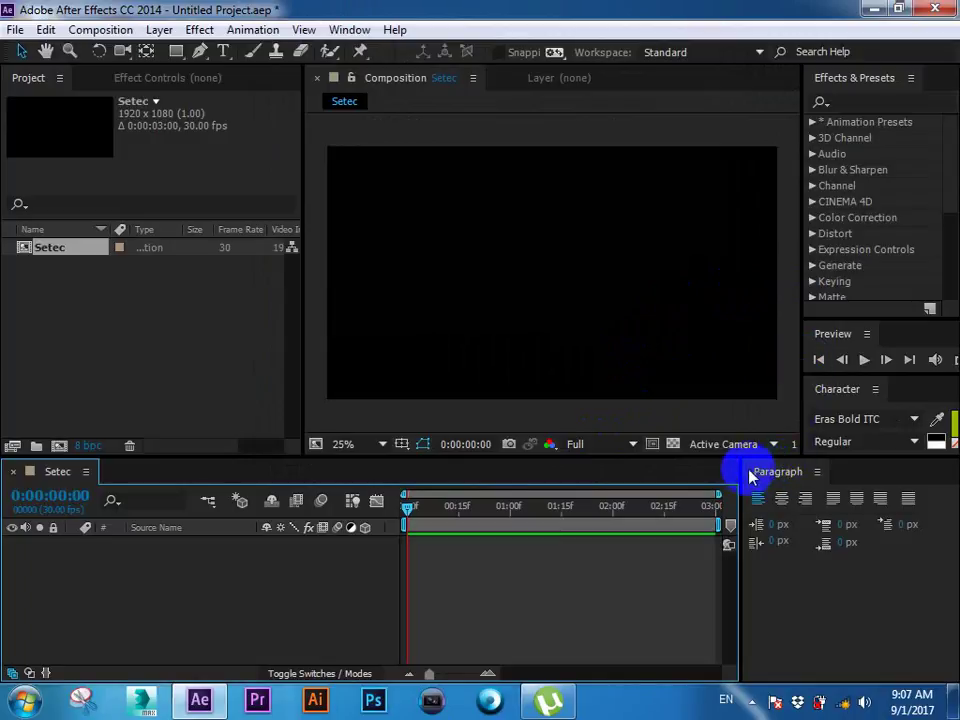
left_click_drag(750, 477, 800, 472)
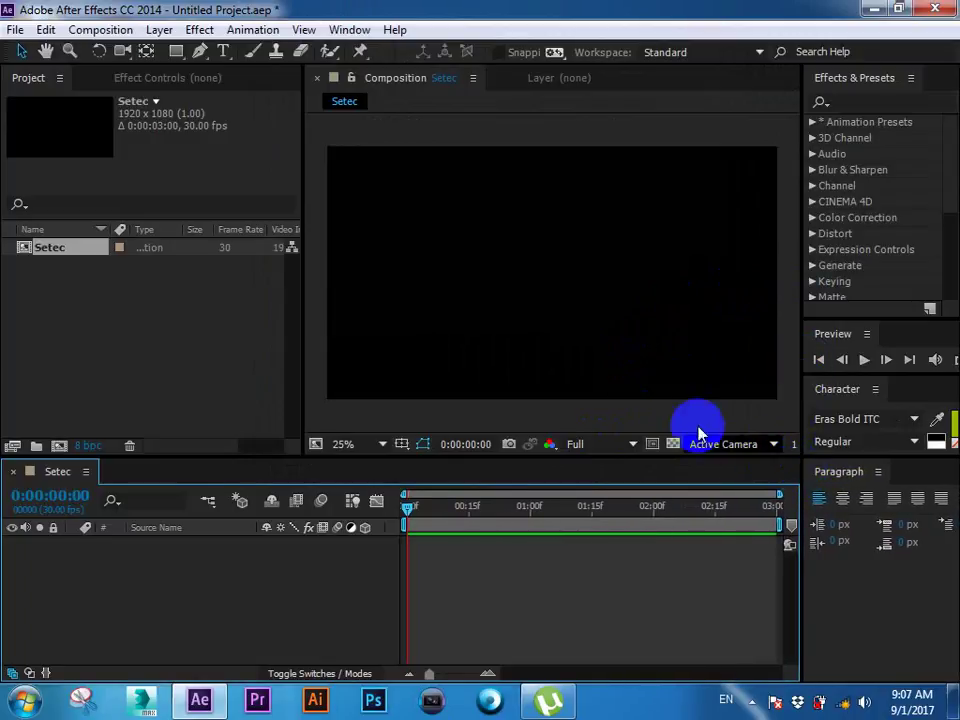
left_click(145, 300)
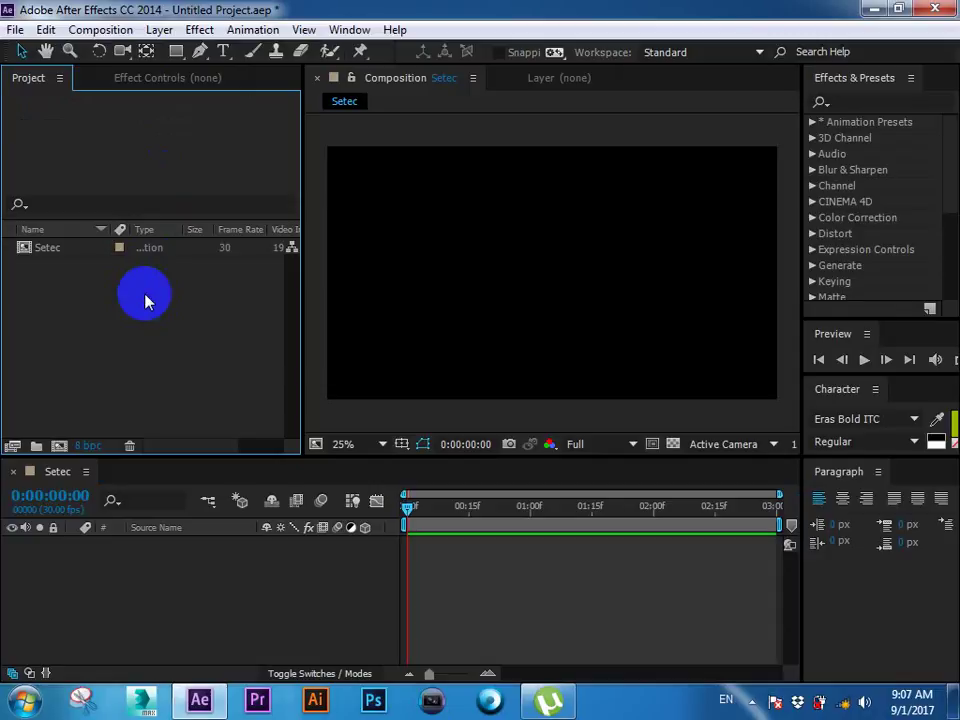
double_click(145, 300)
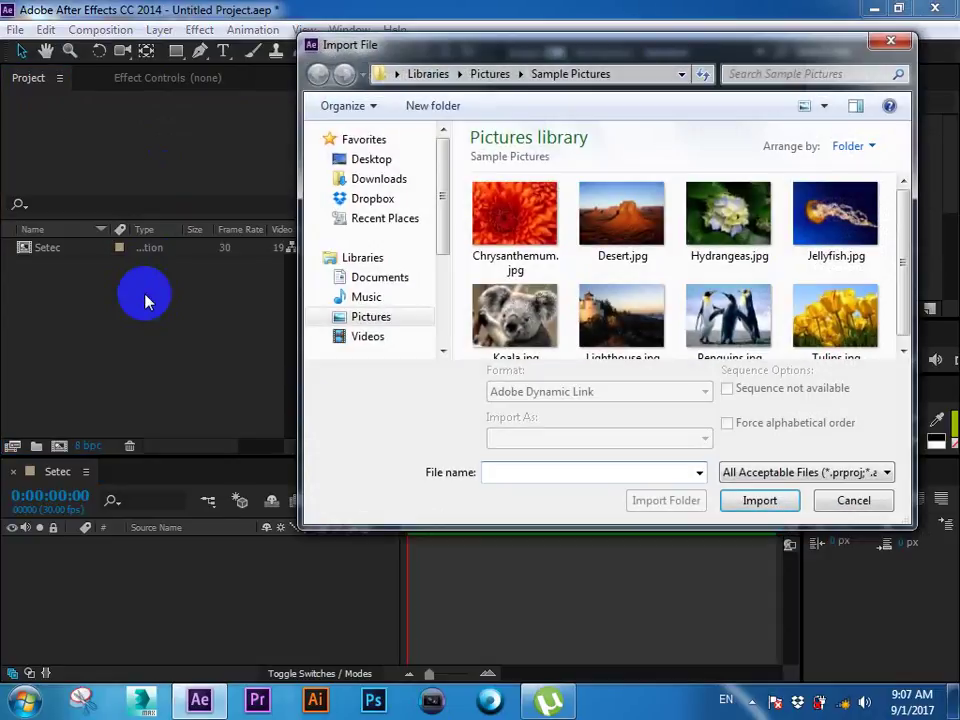
scroll(443, 199, "down", 3)
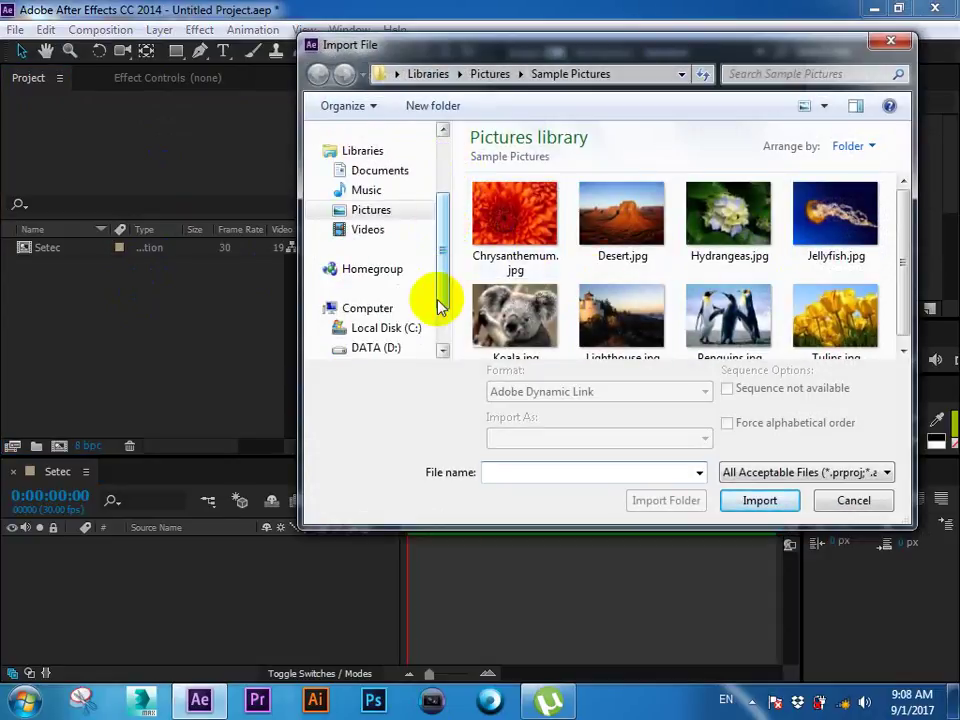
left_click(372, 231)
left_click(522, 210)
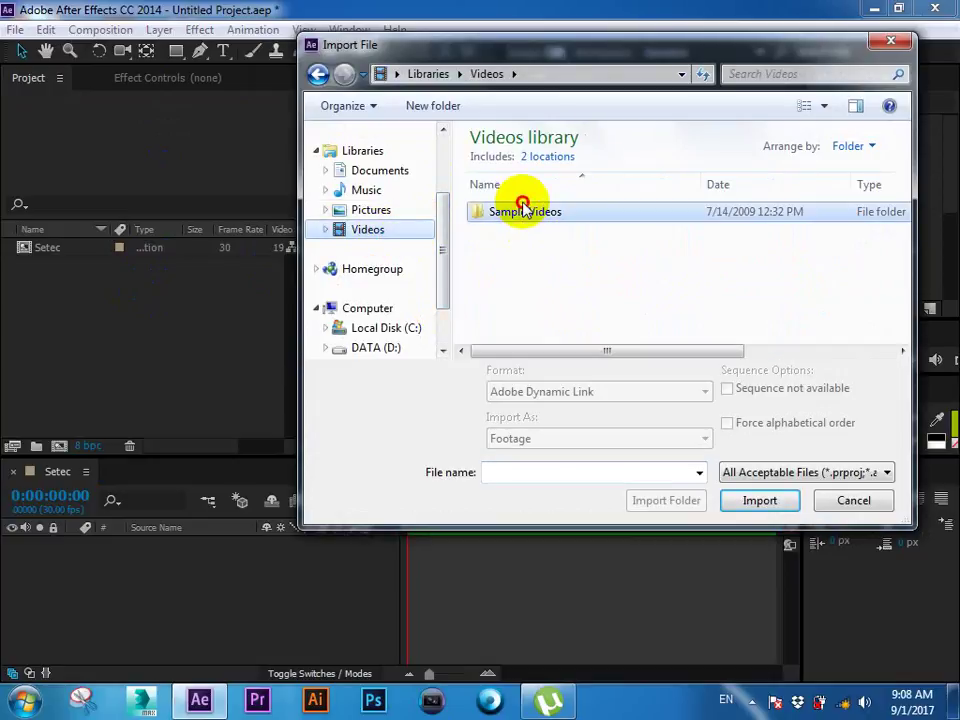
double_click(530, 220)
double_click(525, 212)
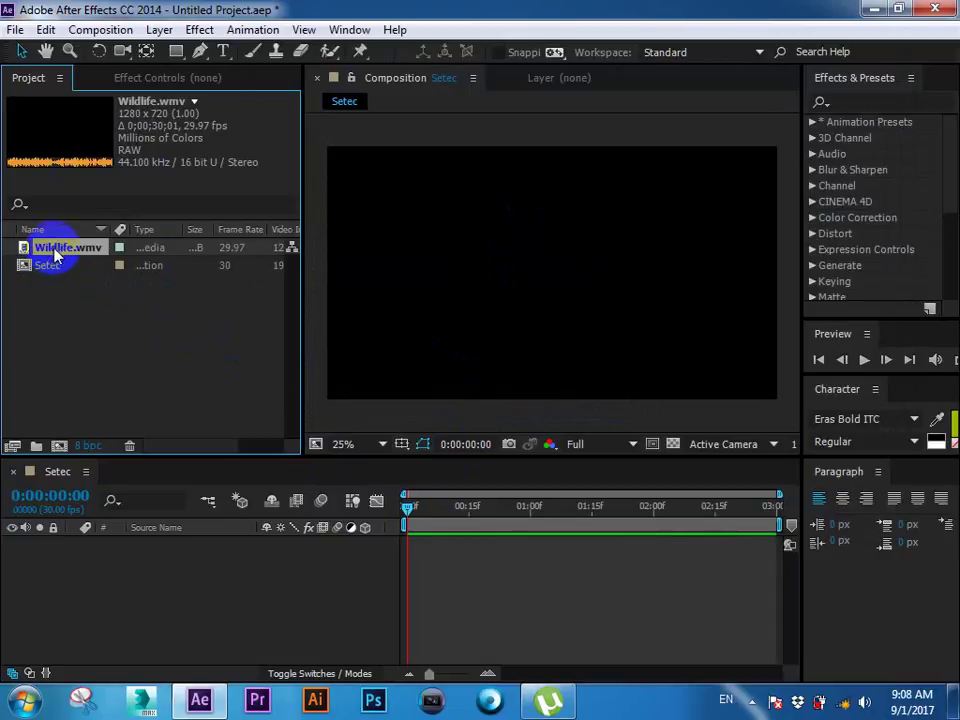
Step: Add Wildlife.wmv to the Setec timeline and apply Transform > Fit to Comp
left_click_drag(45, 248, 55, 560)
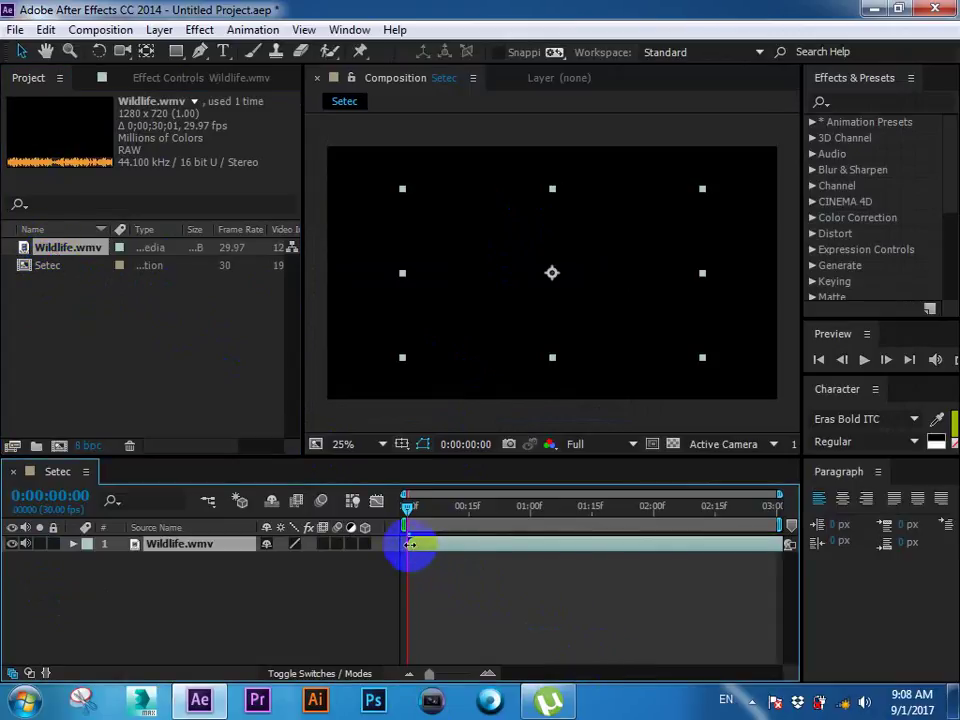
left_click_drag(408, 549, 430, 548)
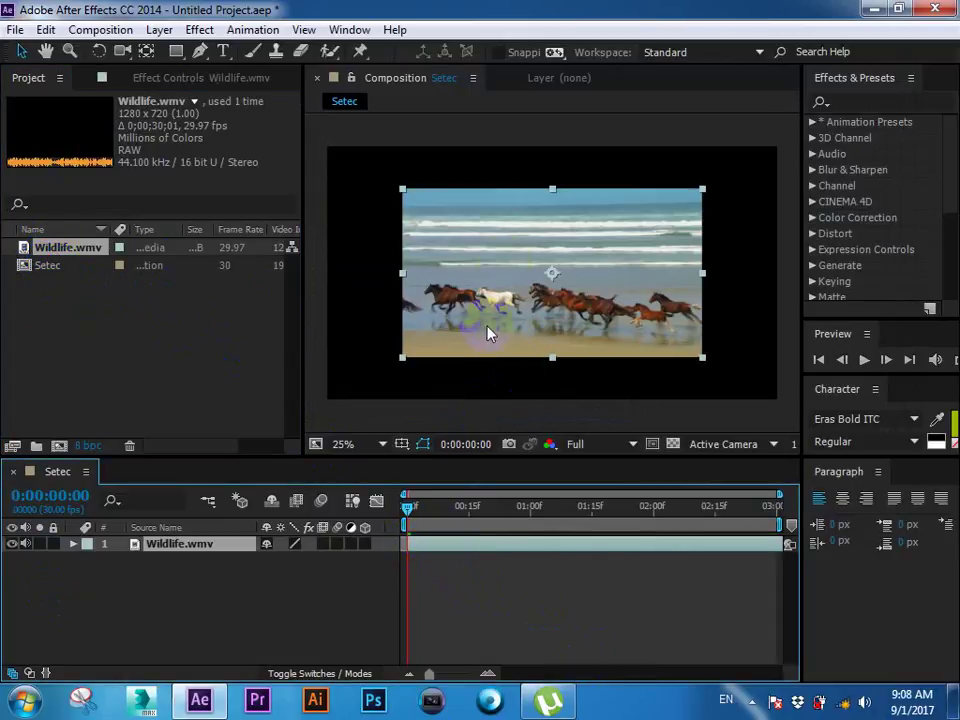
right_click(560, 240)
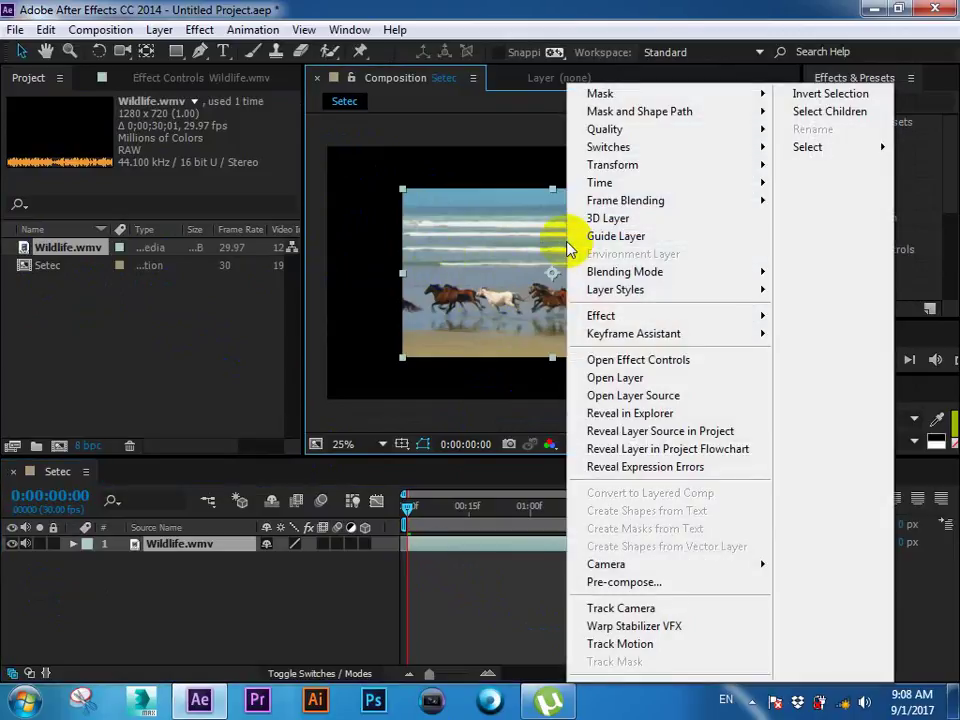
mouse_move(625, 177)
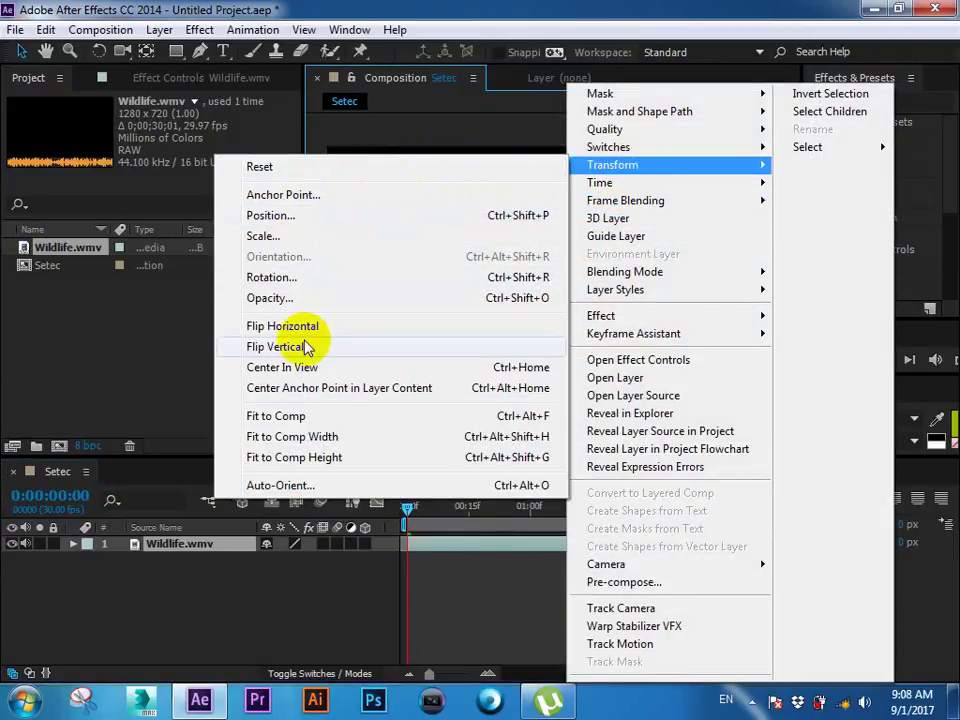
left_click(290, 416)
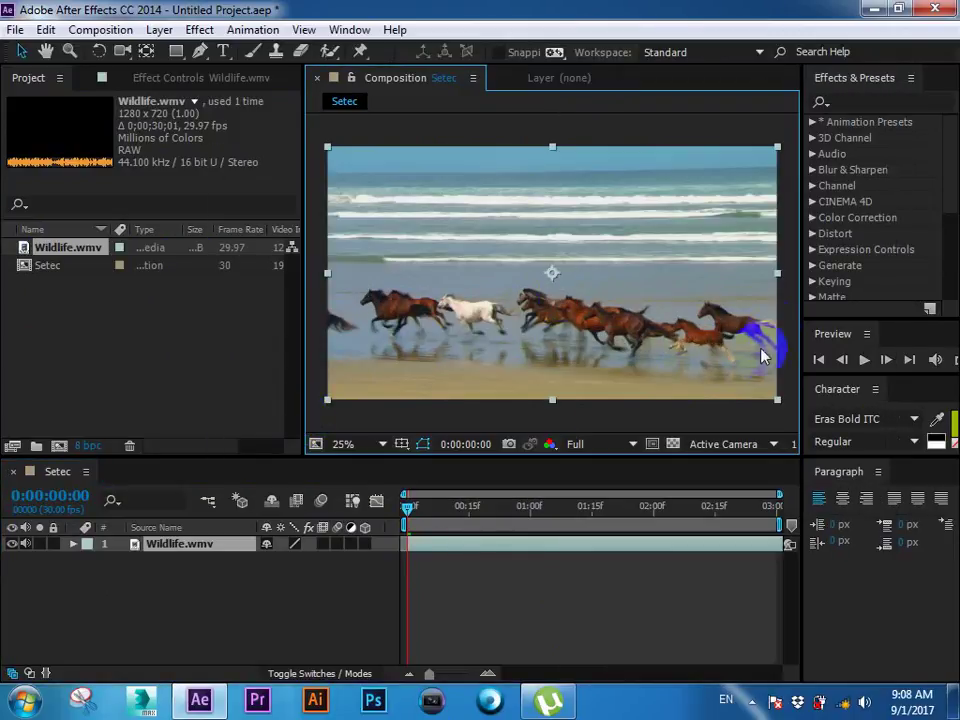
Step: Delete the Wildlife layer from Setec and remove Wildlife.wmv from the project
left_click_drag(822, 305, 846, 303)
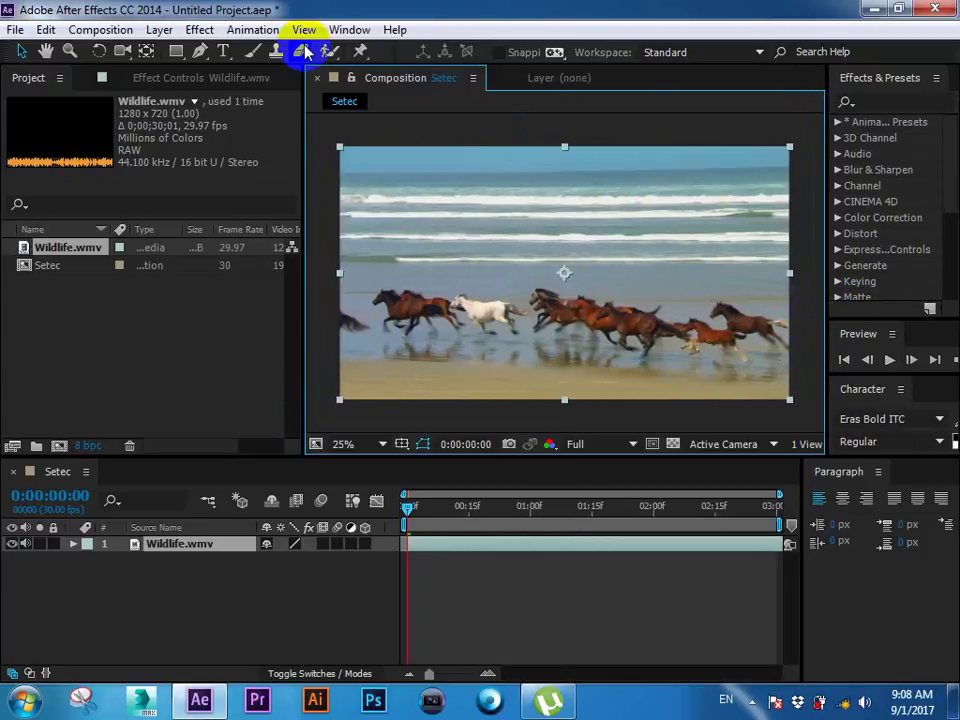
left_click(254, 54)
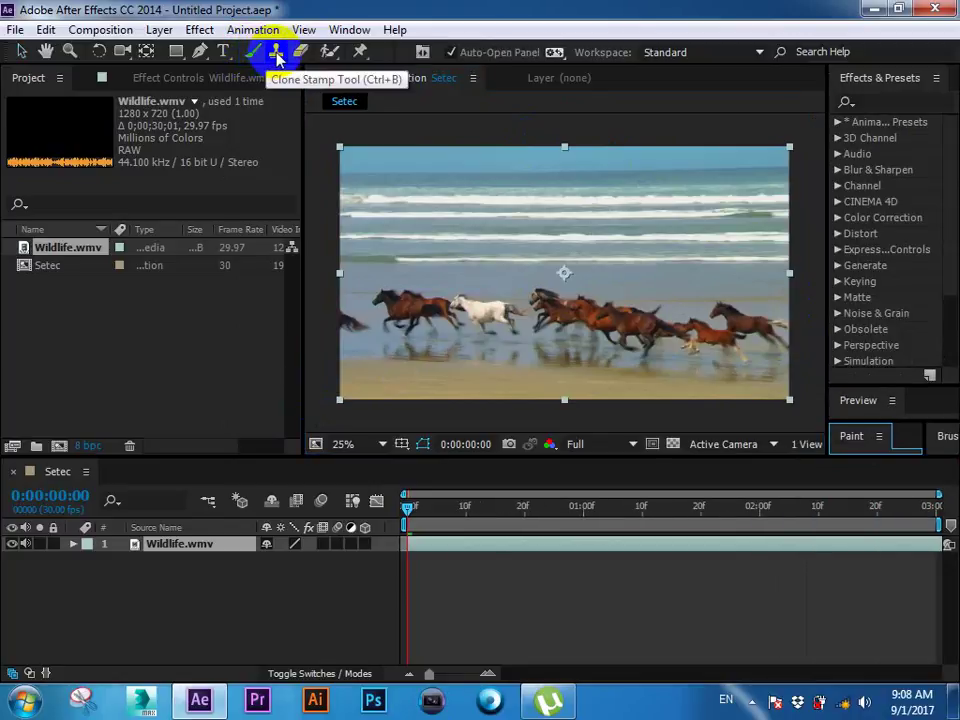
left_click(535, 273)
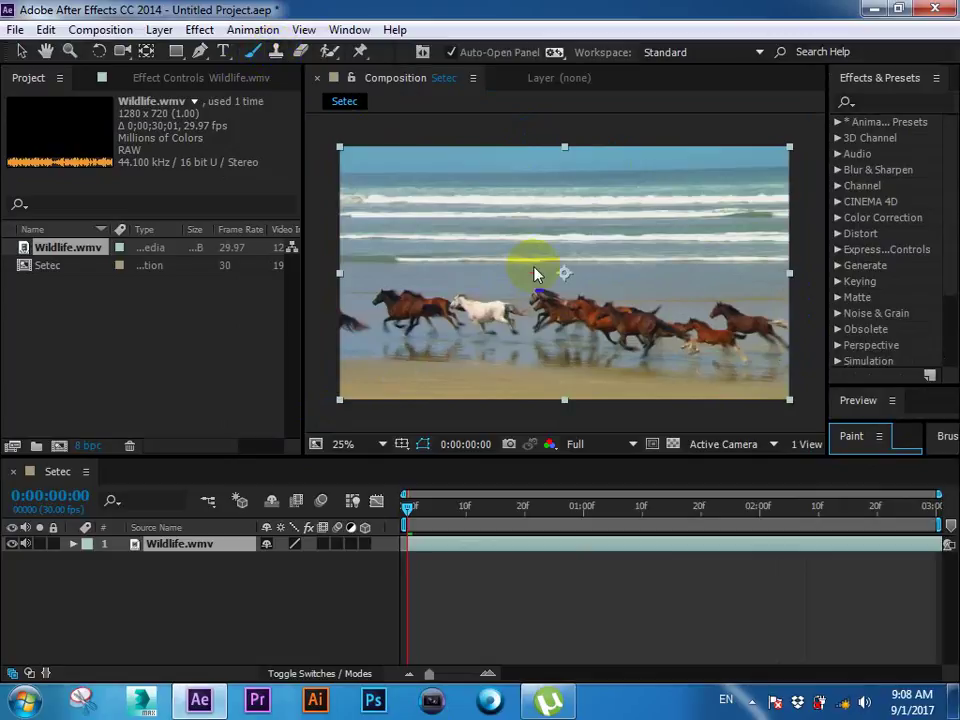
key("Delete")
left_click(111, 336)
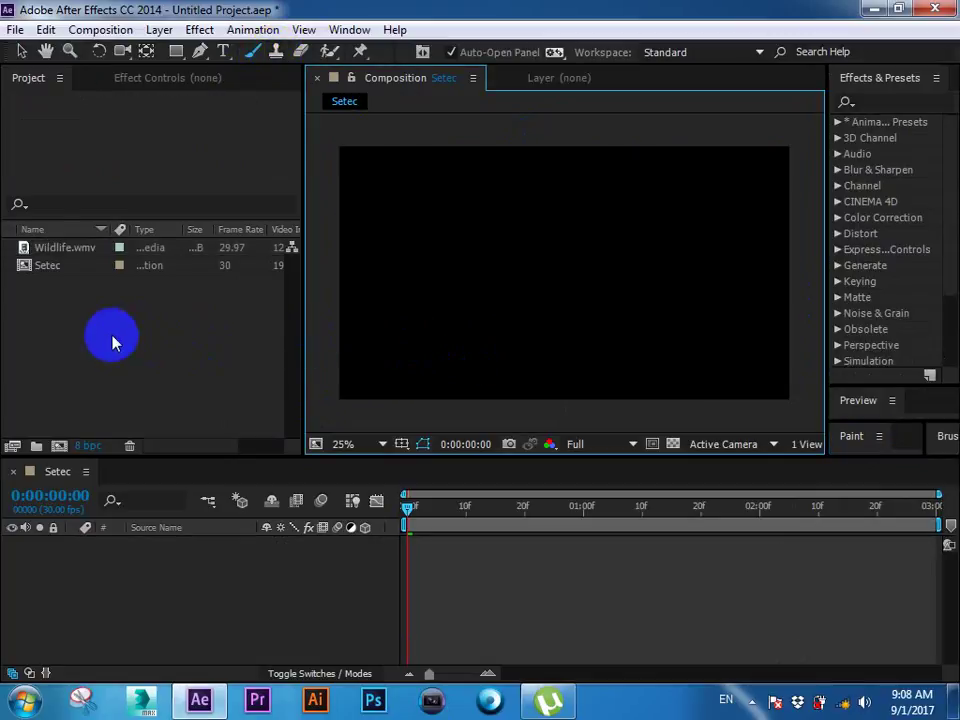
left_click(55, 252)
key("Delete")
Step: Import Background.MP4 from D: > ... > How to use tools (Lesson 1) > Clone Stamp Tool
double_click(70, 290)
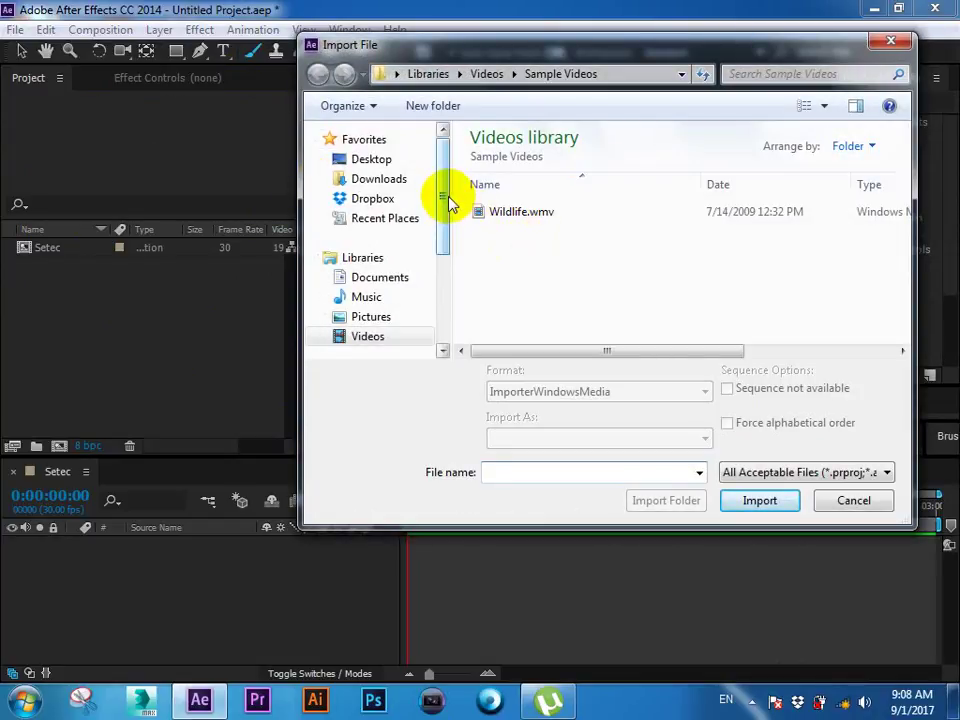
left_click_drag(446, 197, 443, 257)
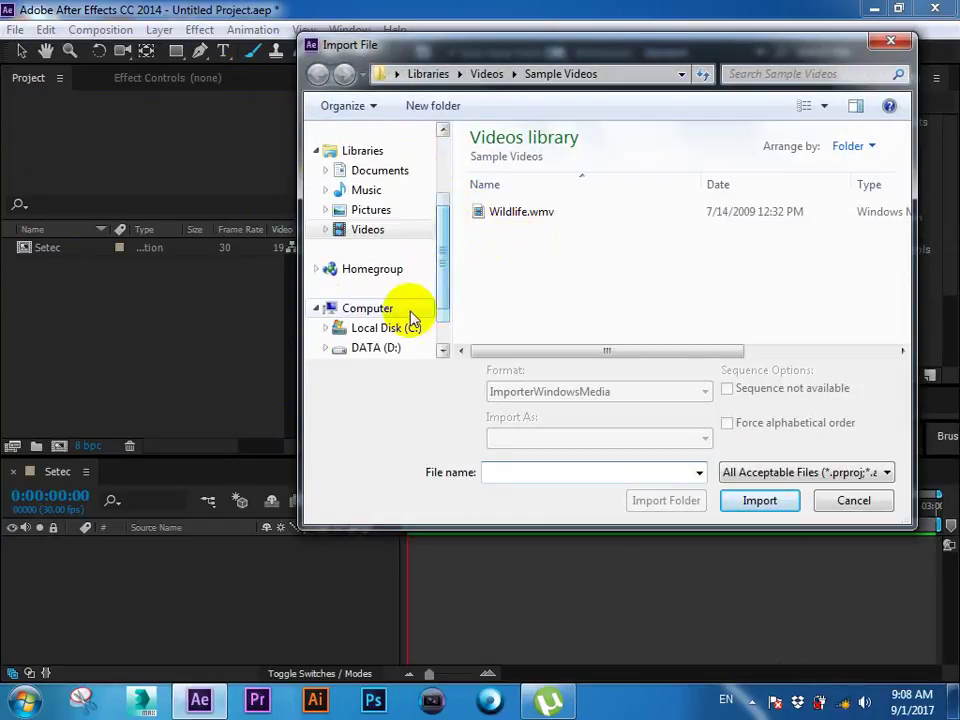
left_click(380, 347)
double_click(541, 182)
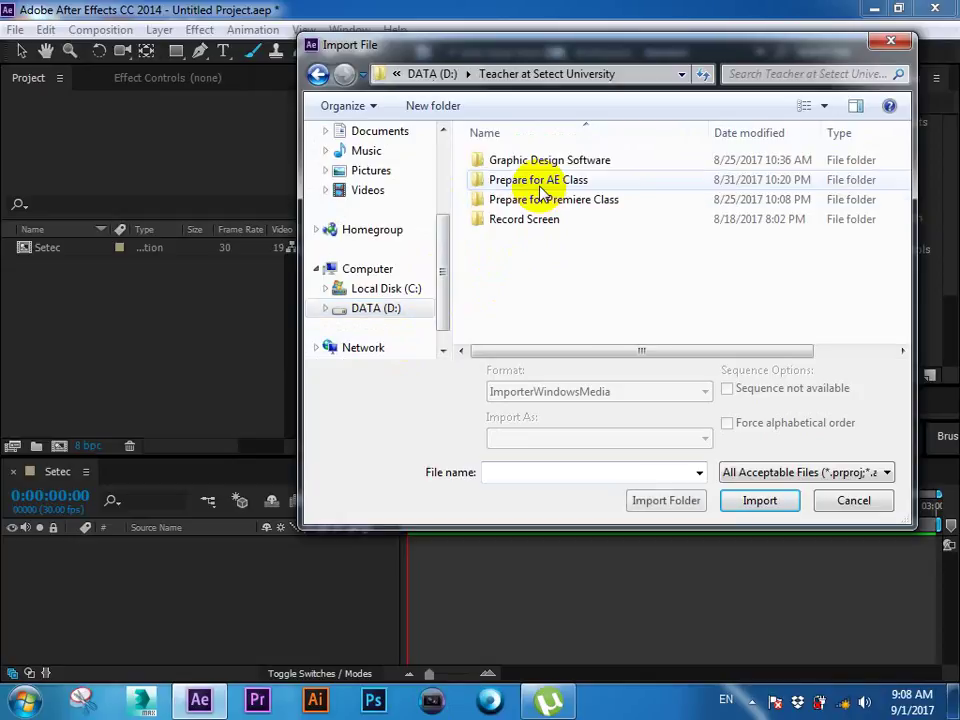
left_click(540, 182)
double_click(540, 183)
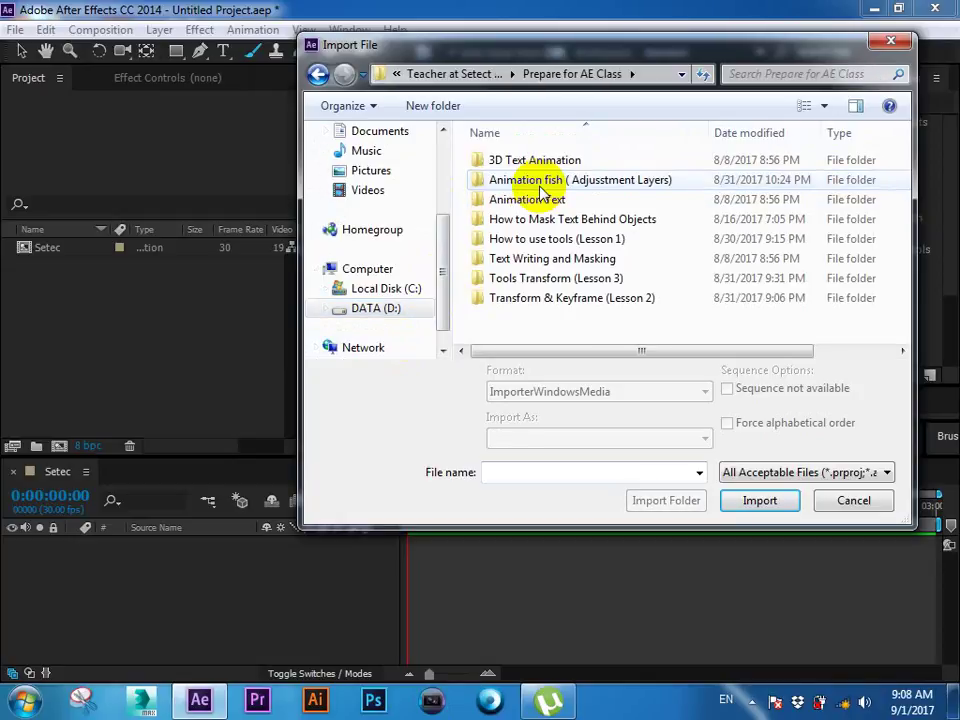
double_click(553, 239)
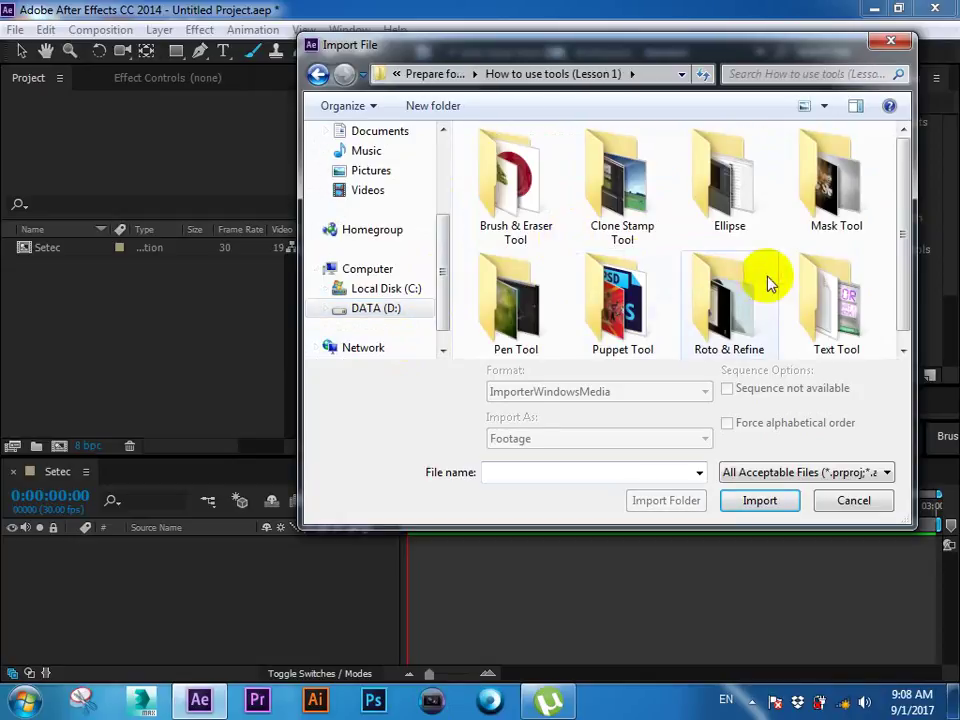
left_click(645, 195)
double_click(622, 190)
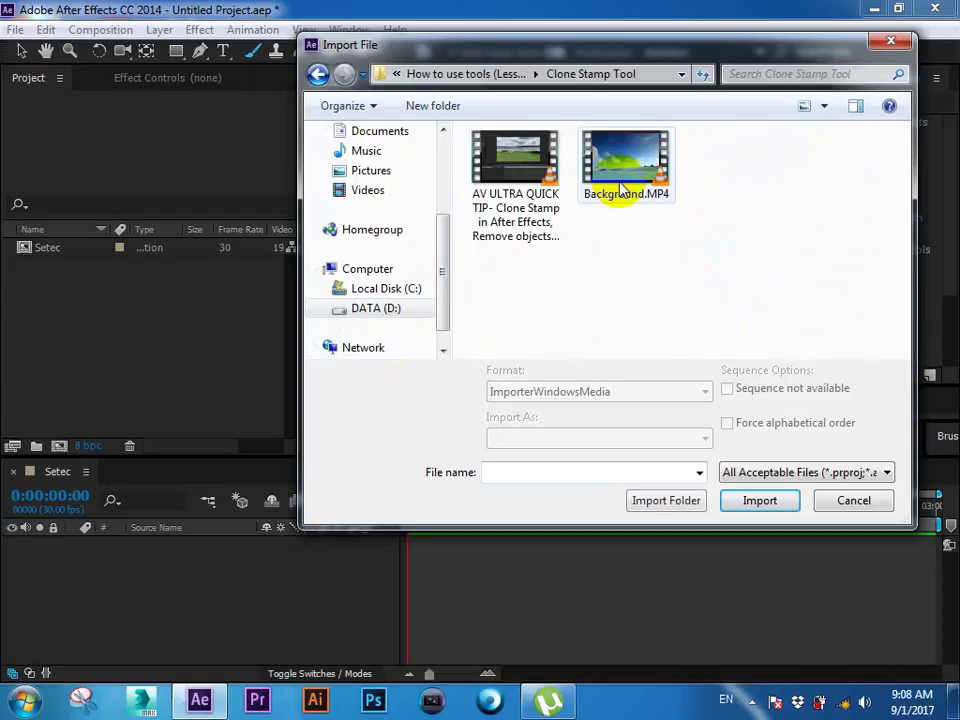
double_click(622, 190)
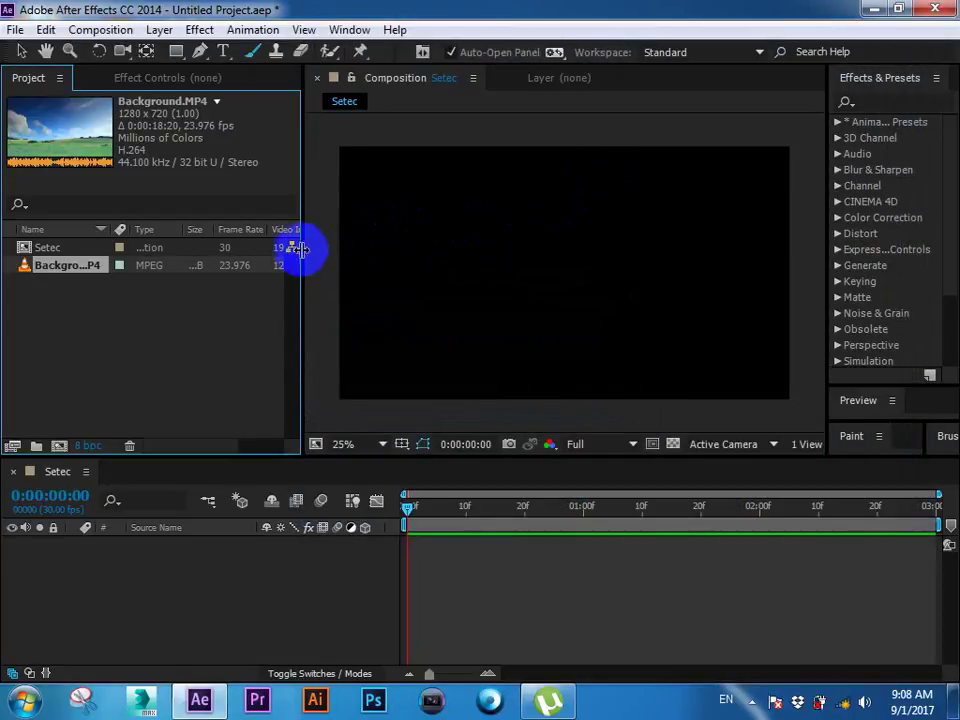
Step: Widen the Project panel and name column to show Background.MP4's full name and details
left_click_drag(302, 276, 325, 274)
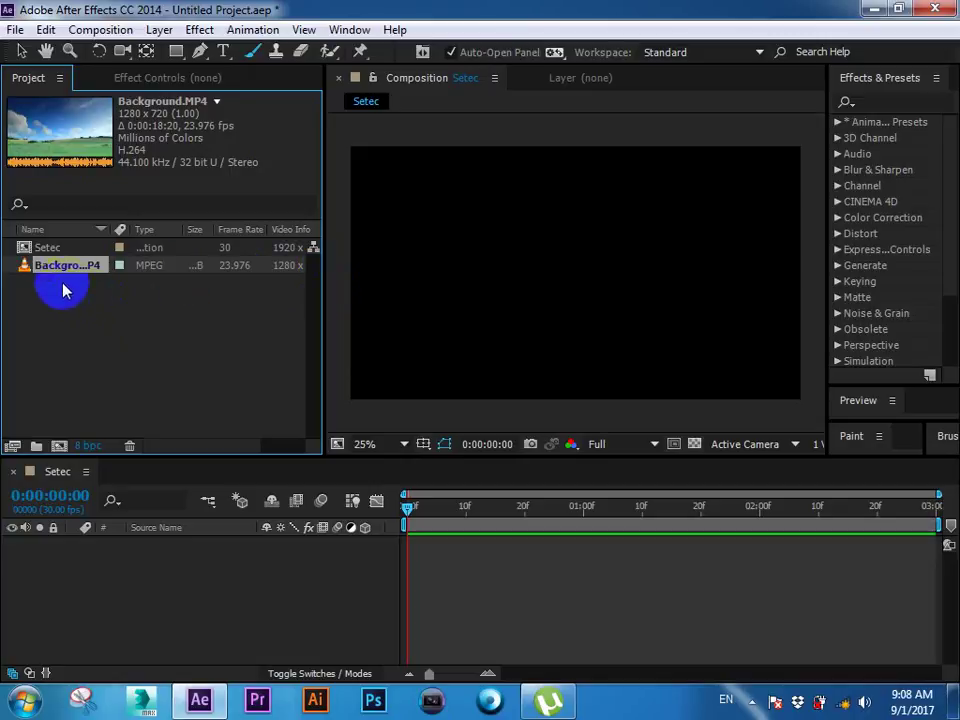
left_click(96, 311)
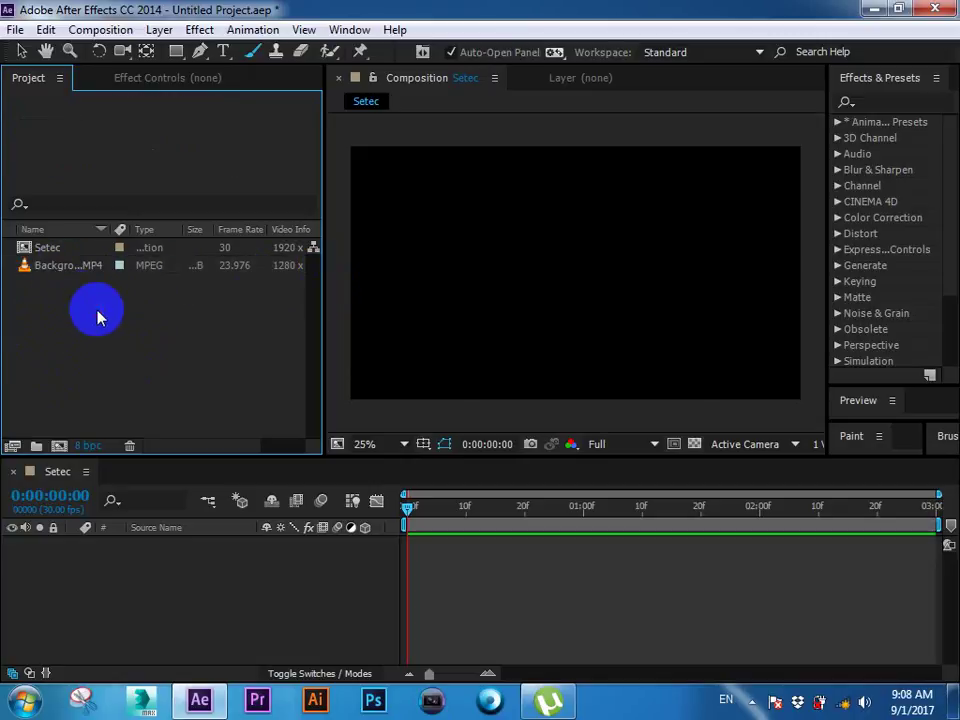
left_click(43, 270)
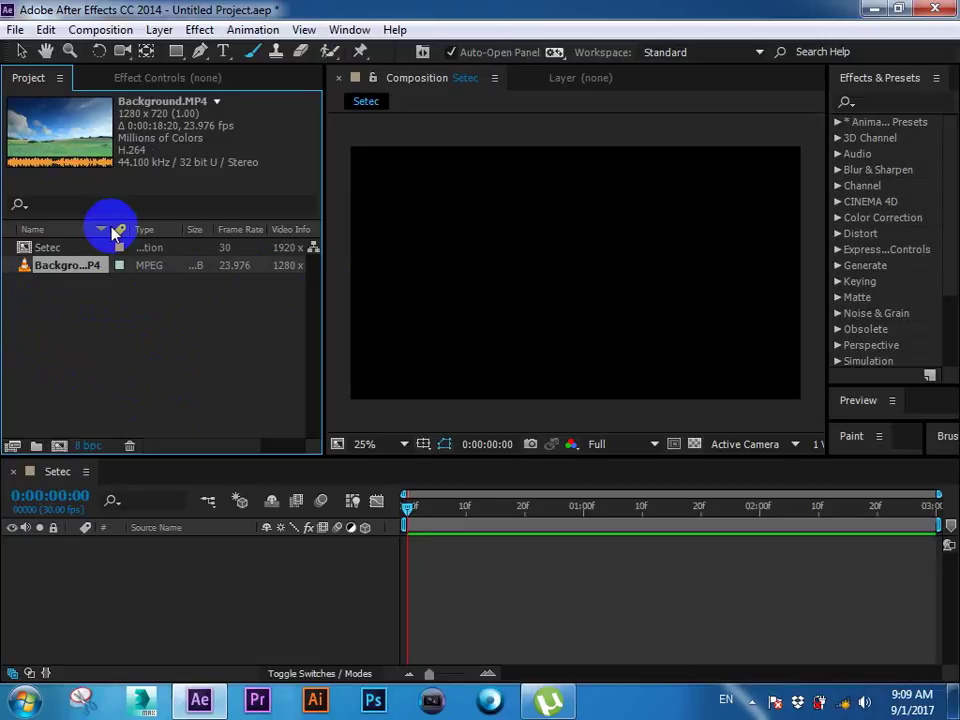
left_click_drag(113, 229, 160, 229)
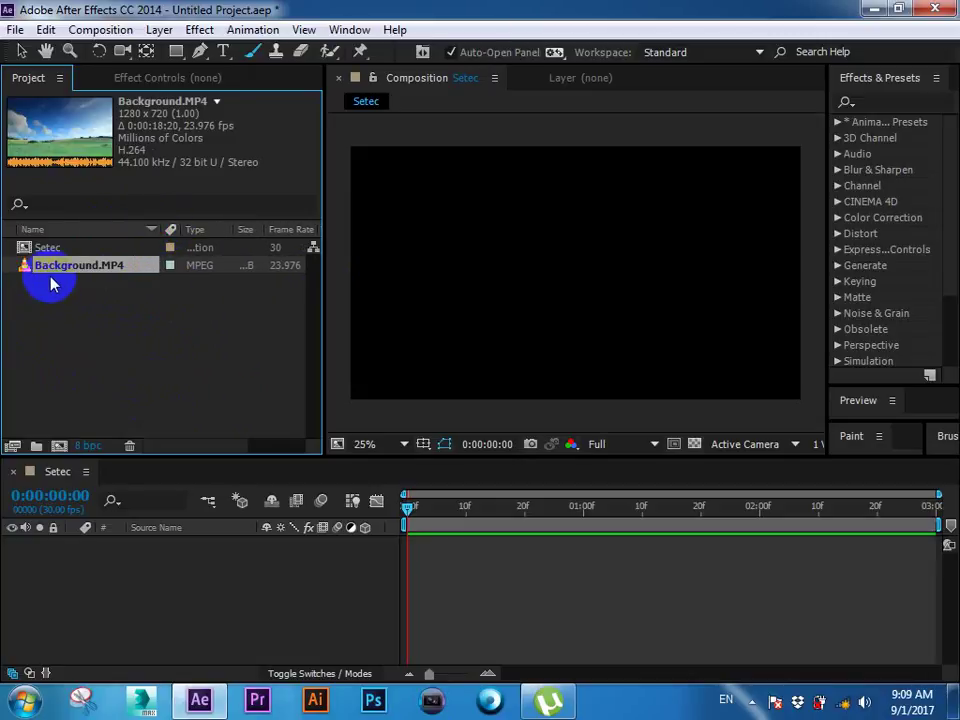
Step: Add Background.MP4 to the Setec timeline and fit the layer to the composition
left_click_drag(51, 266, 45, 250)
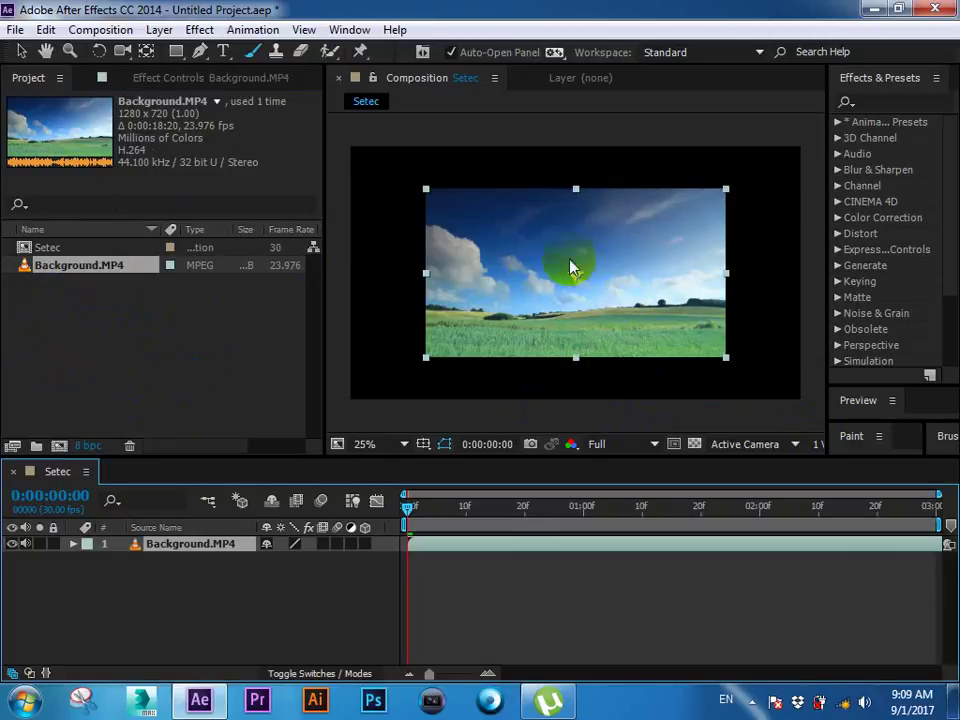
right_click(506, 251)
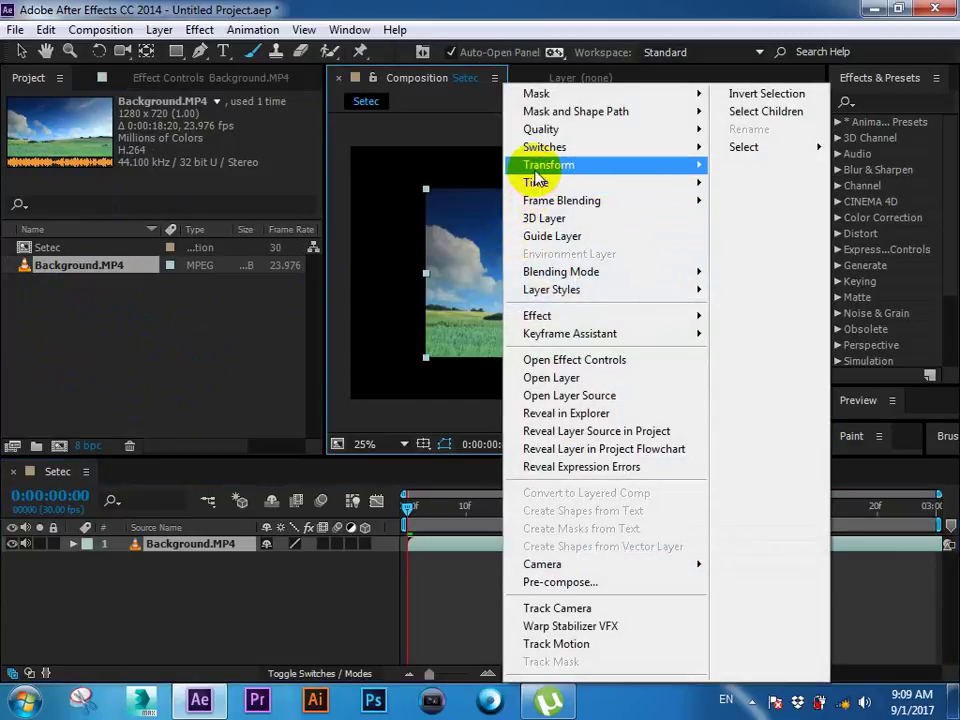
mouse_move(535, 165)
left_click(247, 417)
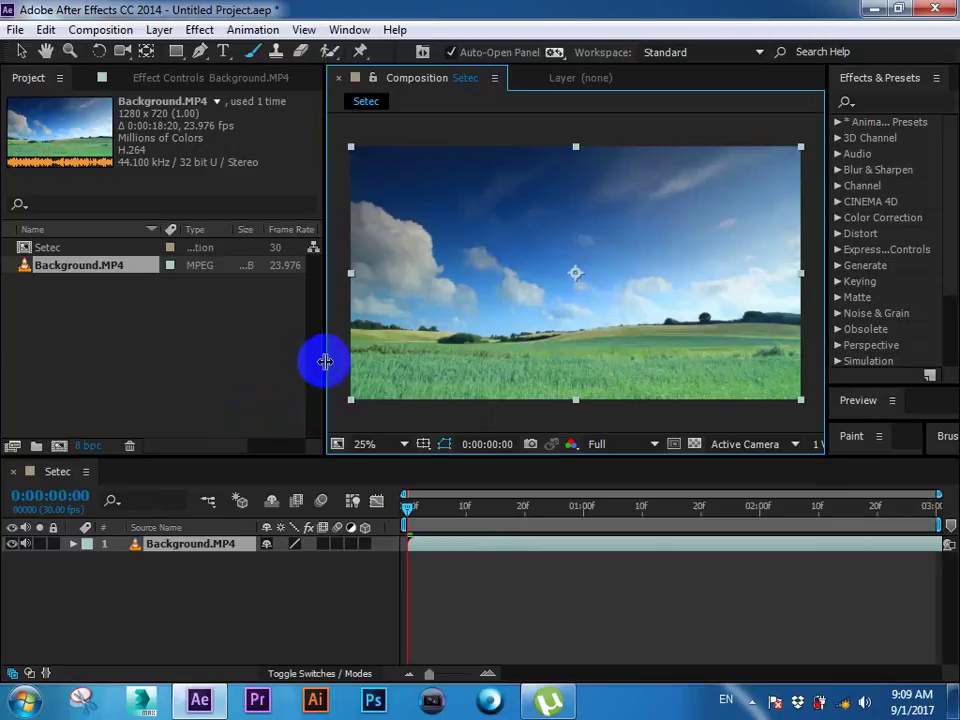
left_click_drag(325, 360, 272, 356)
left_click(255, 51)
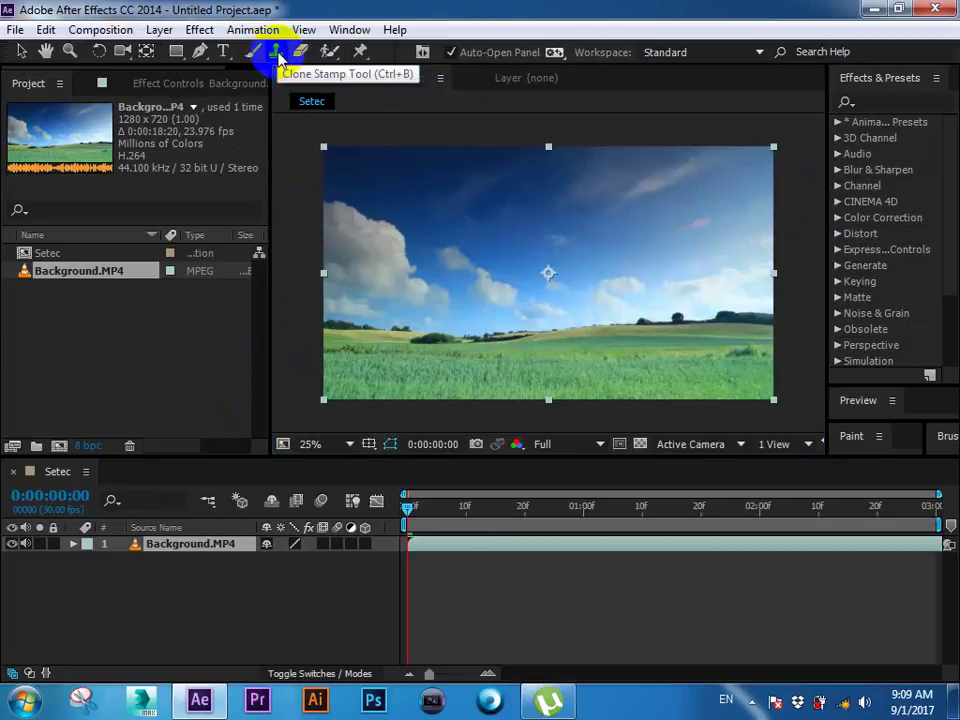
Step: Select the Clone Stamp tool and move the current time to 0:00:02:29
left_click(277, 54)
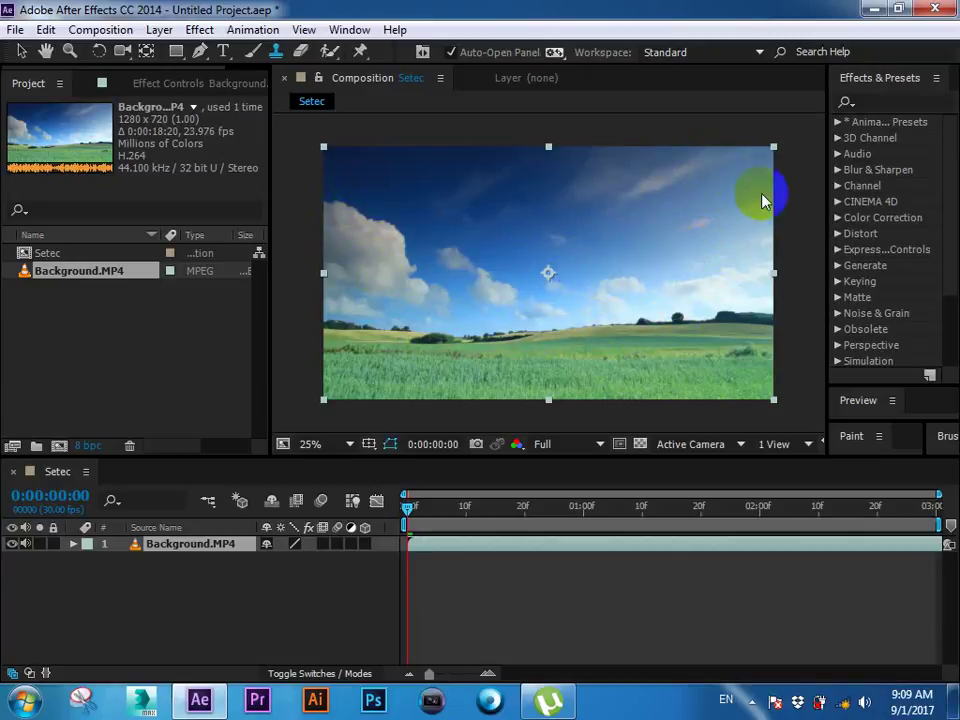
left_click(422, 518)
mouse_move(416, 512)
left_mouse_down()
mouse_move(945, 518)
mouse_move(880, 537)
mouse_move(371, 527)
left_mouse_up()
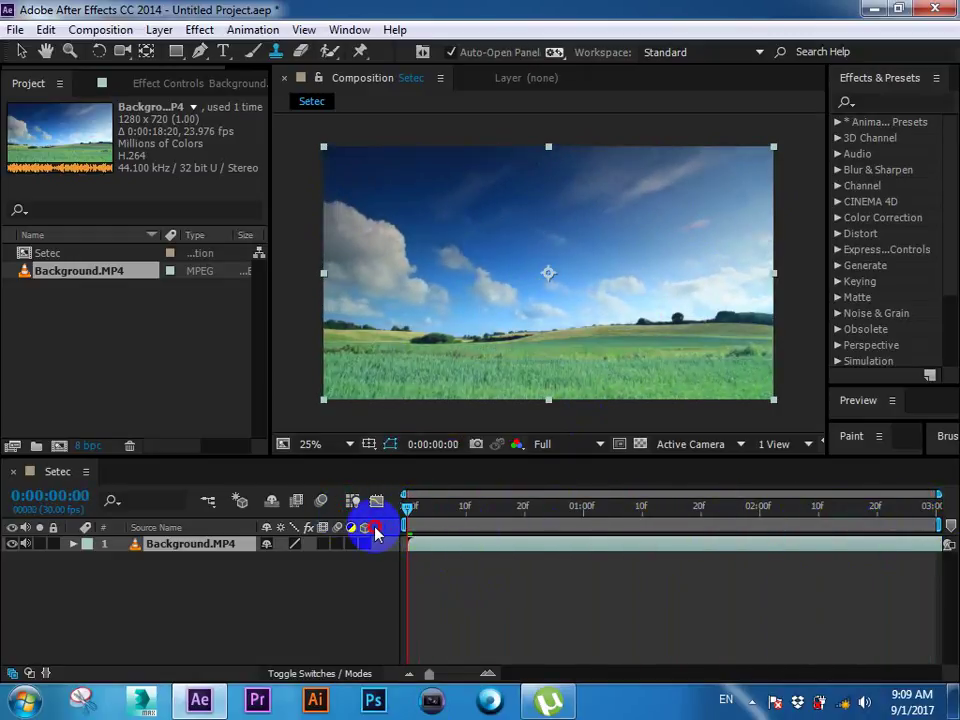
left_click(275, 54)
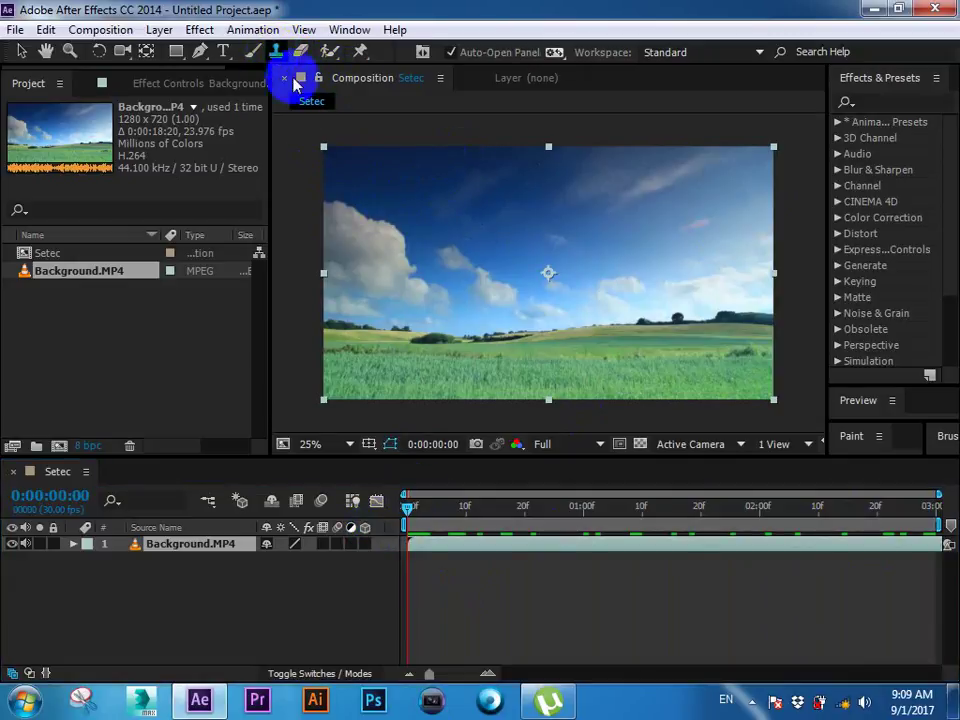
Step: Open Background.MP4 in its Layer view, toggle between views, and end on the Setec composition
double_click(465, 550)
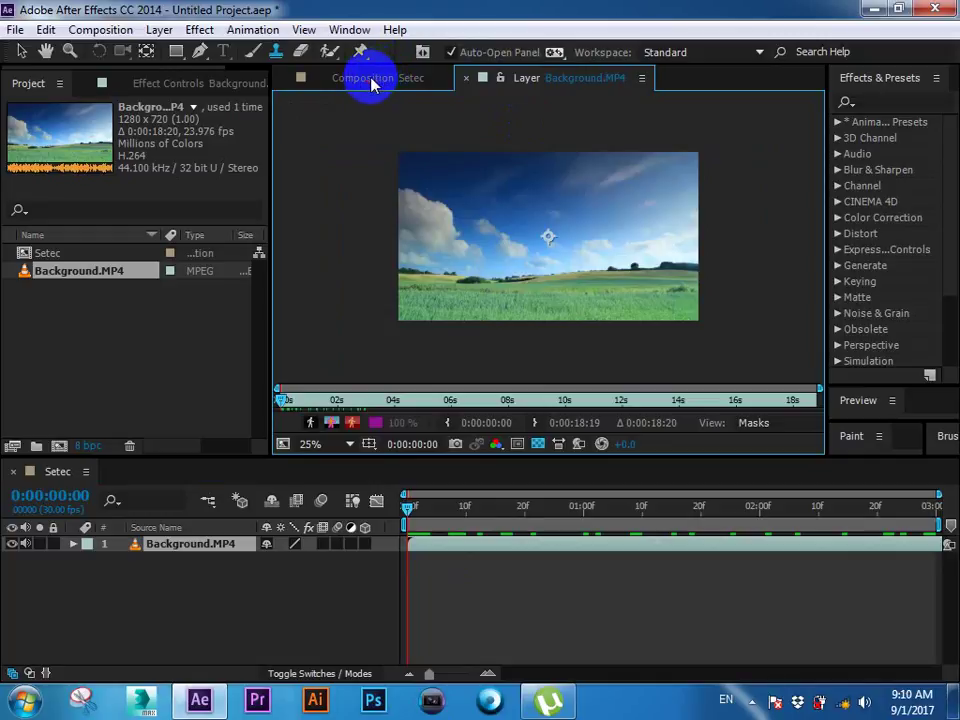
left_click(371, 79)
left_click(512, 82)
left_click(381, 77)
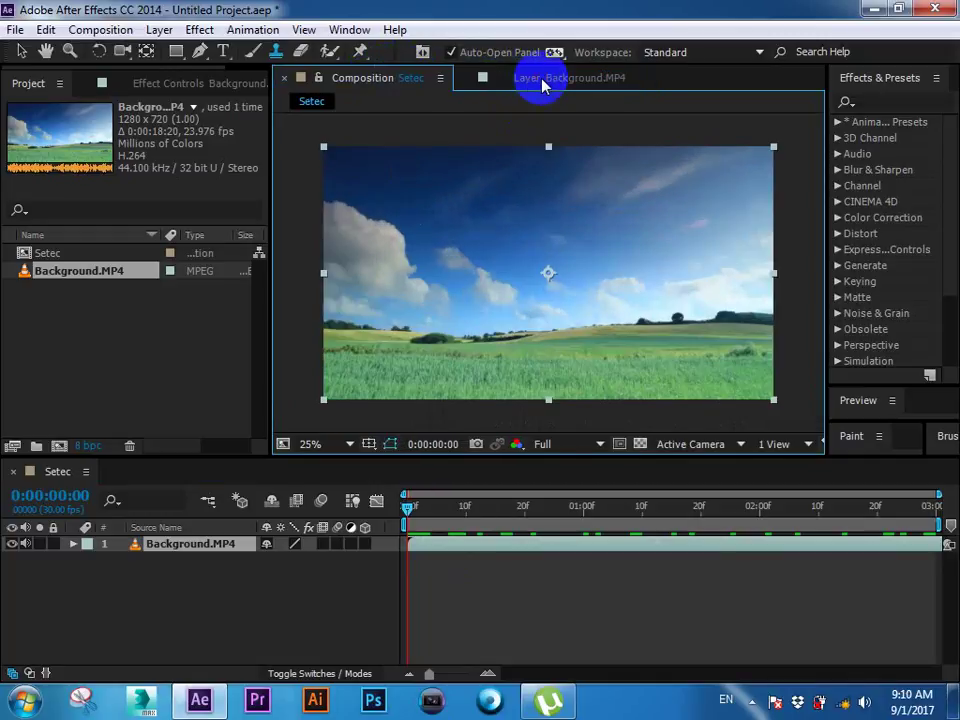
left_click(542, 81)
left_click(414, 79)
left_click(542, 80)
left_click(386, 79)
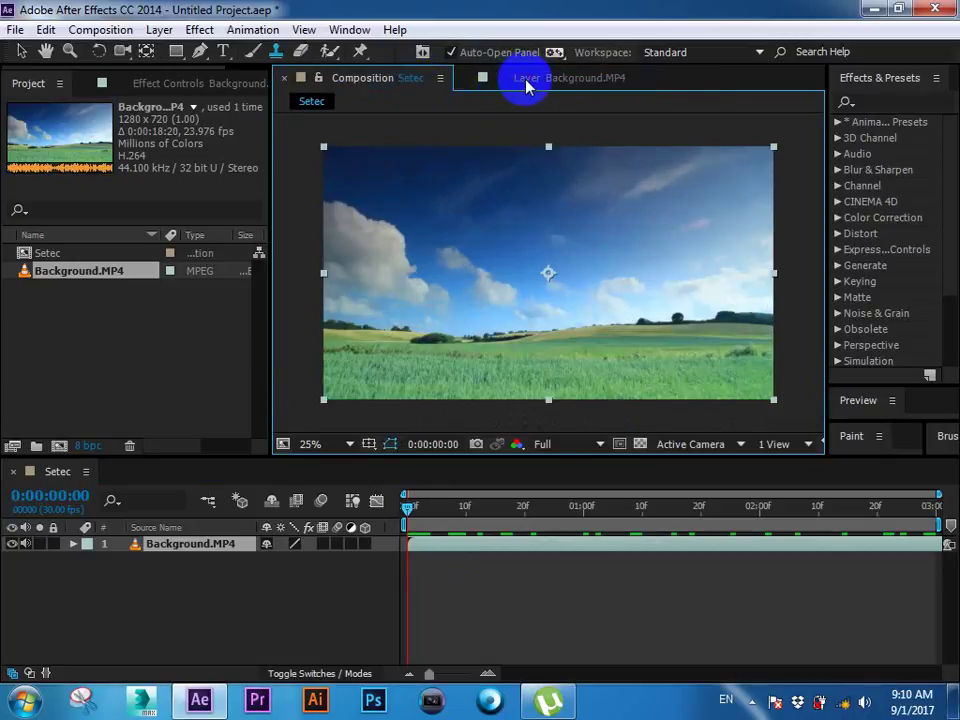
left_click(525, 80)
left_click(377, 79)
left_click(399, 80)
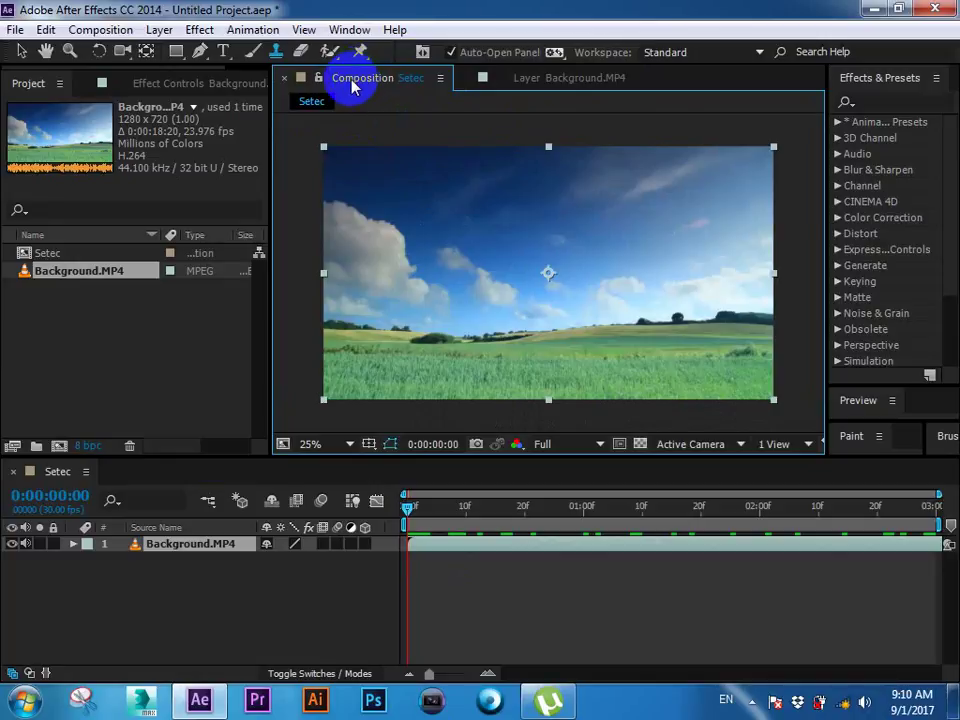
Step: Import Chrysanthemum.jpg from Sample Pictures, add it to Setec, and bring it to the top
double_click(64, 317)
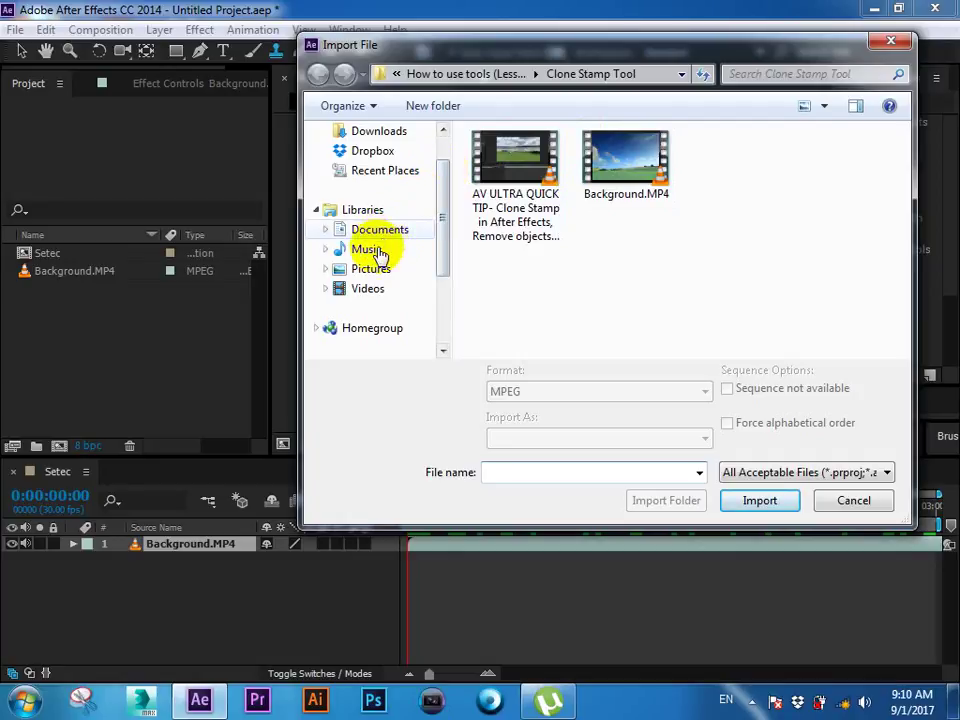
left_click(370, 269)
double_click(519, 199)
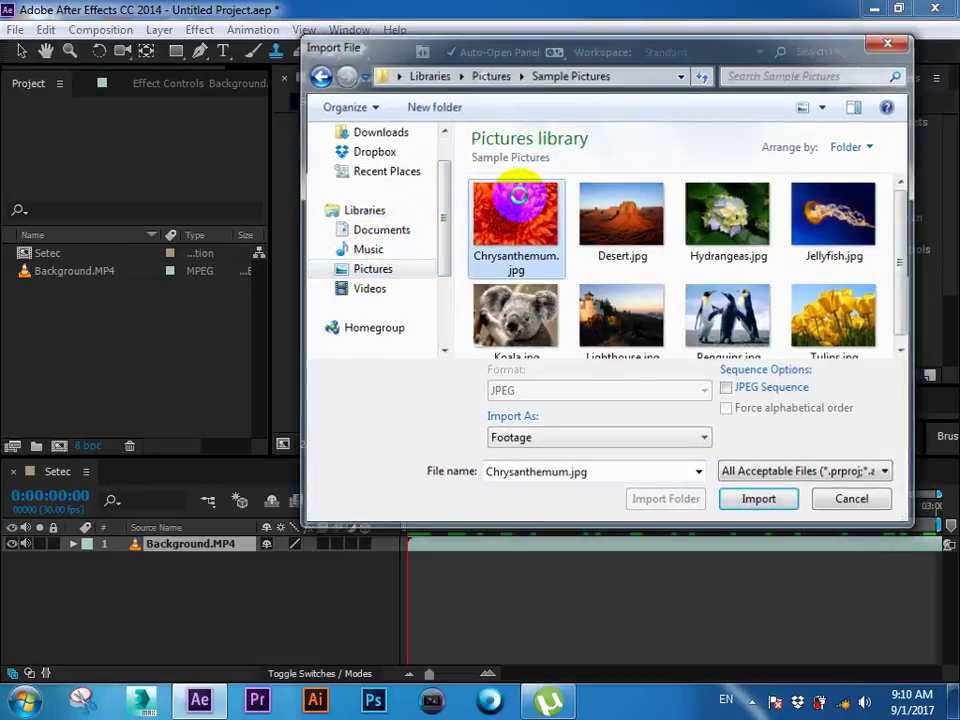
double_click(514, 205)
left_click_drag(70, 283, 470, 605)
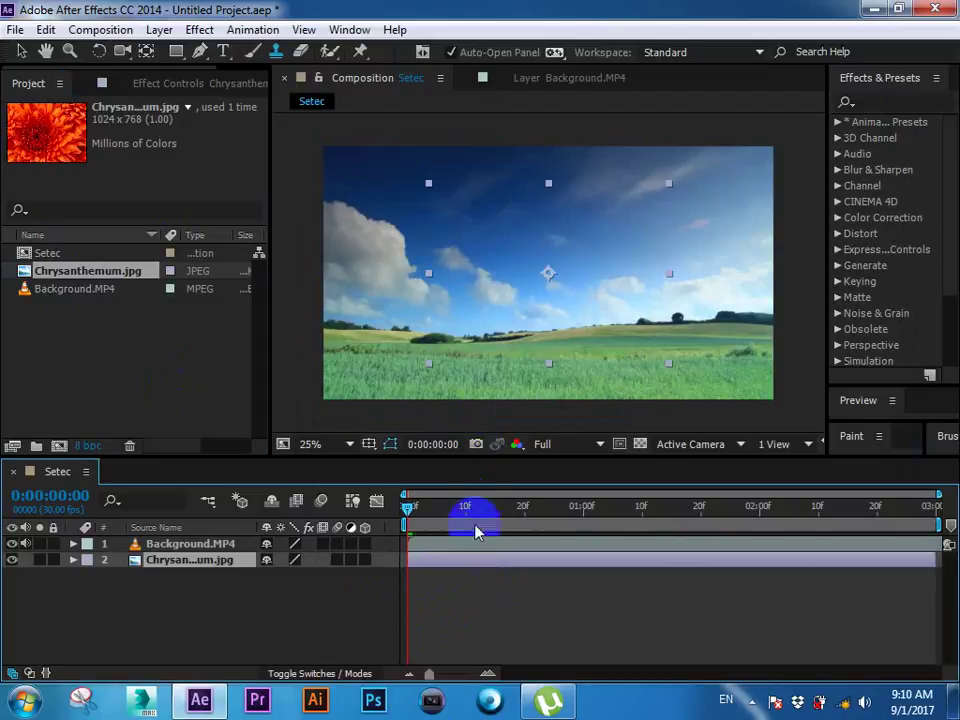
key("ctrl+bracketright")
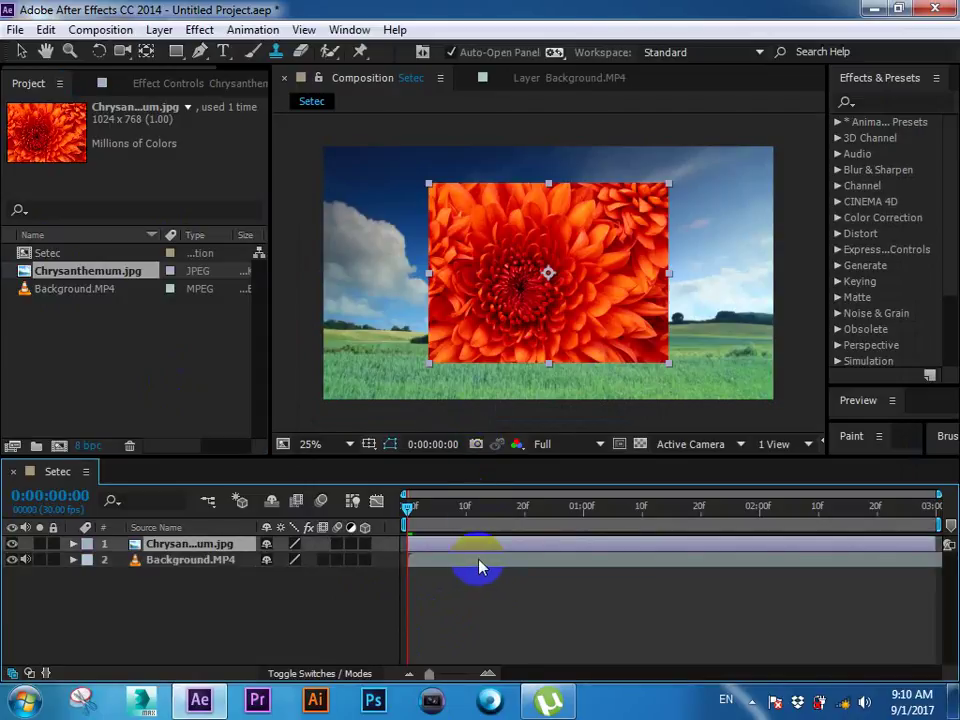
Step: Import Hydrangeas.jpg, add it to Setec, and bring it to the top with Ctrl+Shift+]
double_click(176, 390)
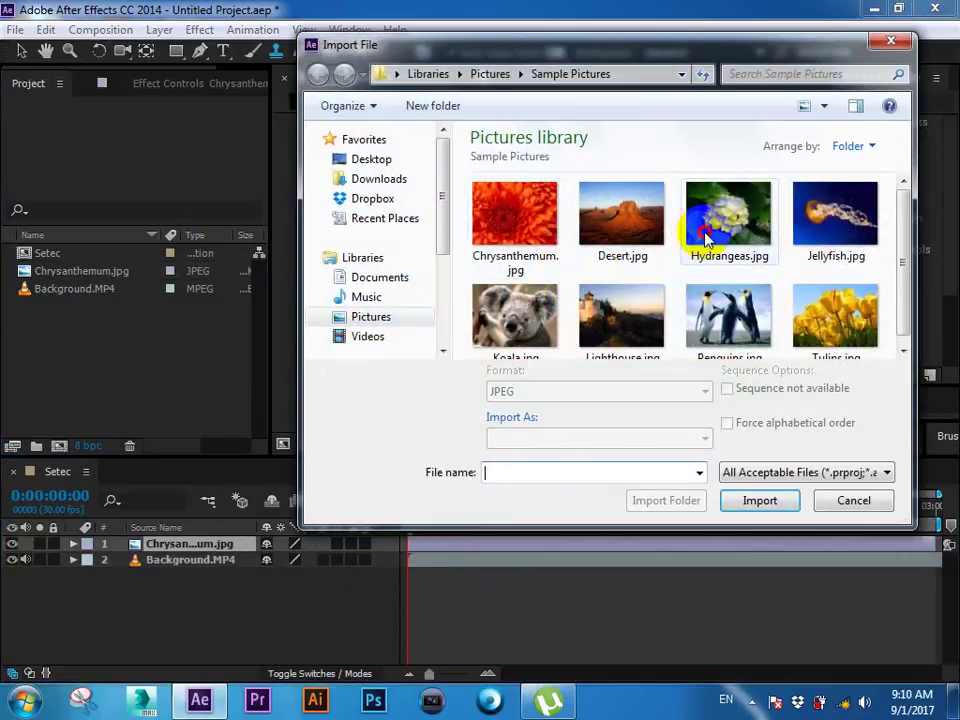
double_click(708, 232)
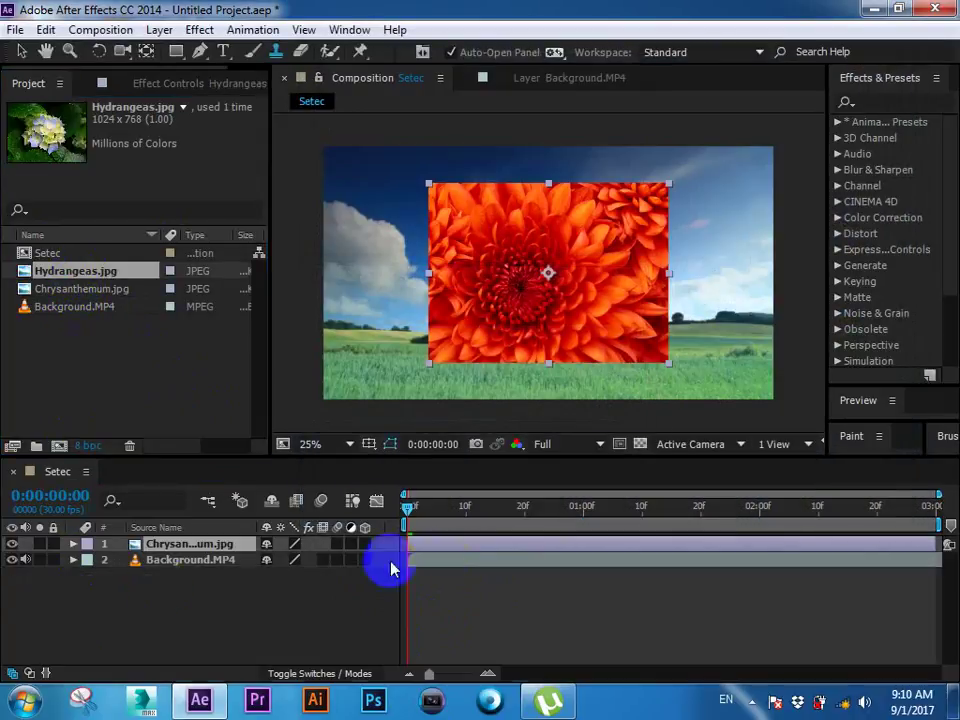
left_click_drag(74, 512, 453, 583)
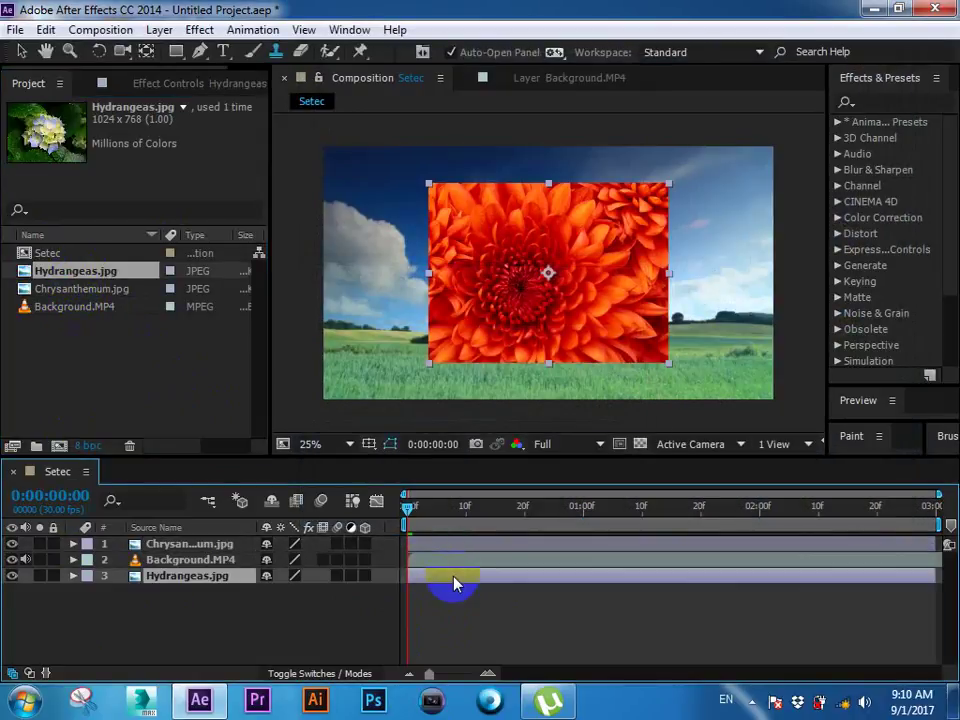
key("ctrl+shift+bracketright")
left_click(535, 318)
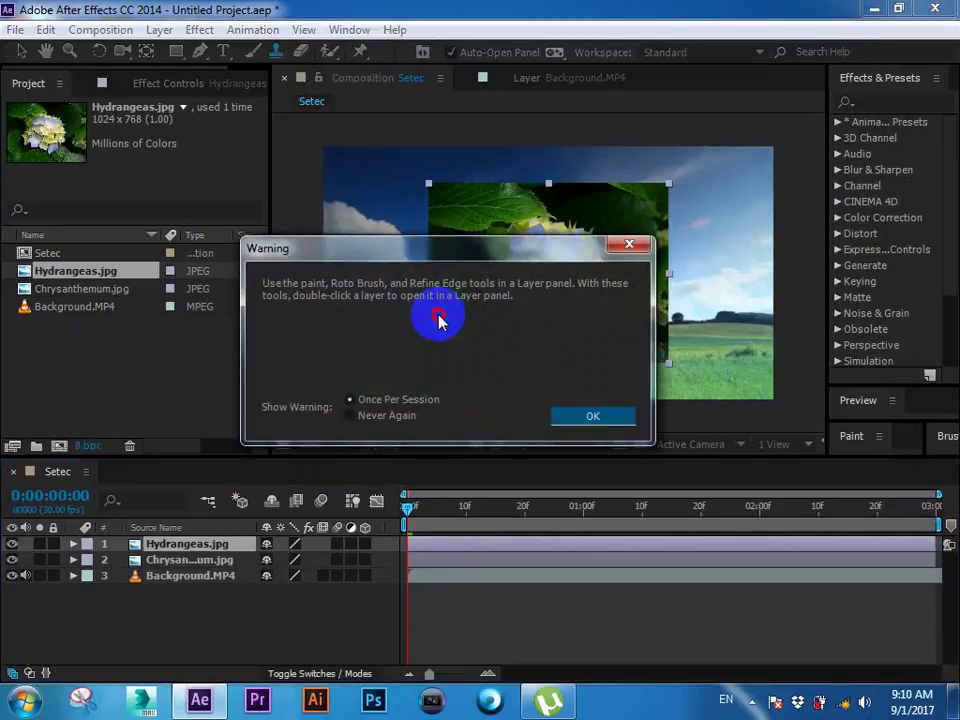
left_click(568, 418)
left_click_drag(480, 288, 353, 291)
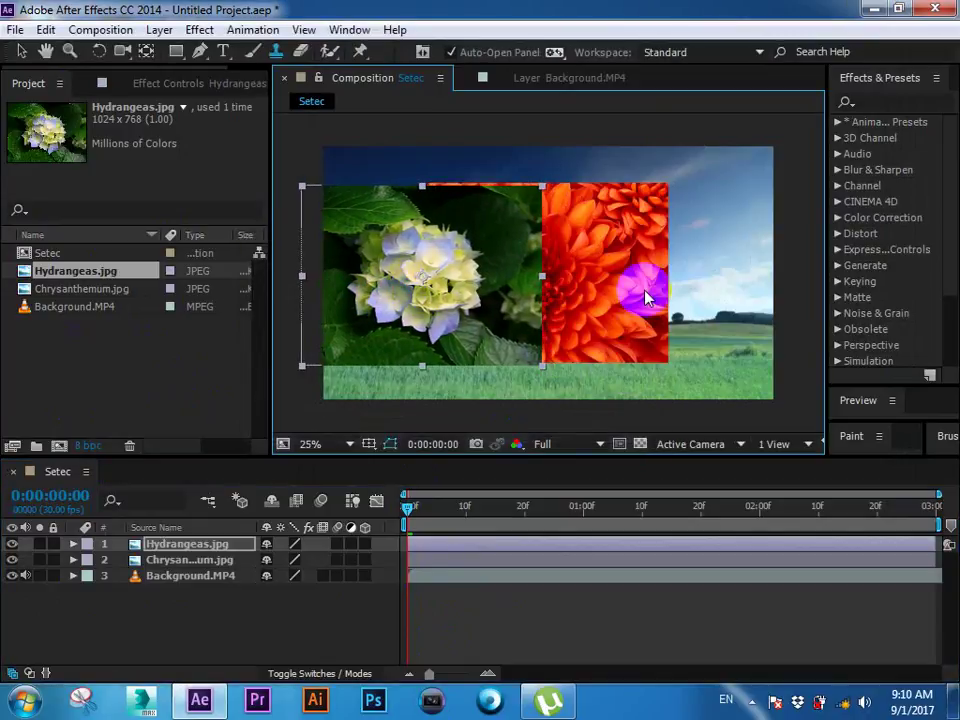
left_click_drag(610, 279, 681, 281)
left_click(448, 507)
left_click(346, 89)
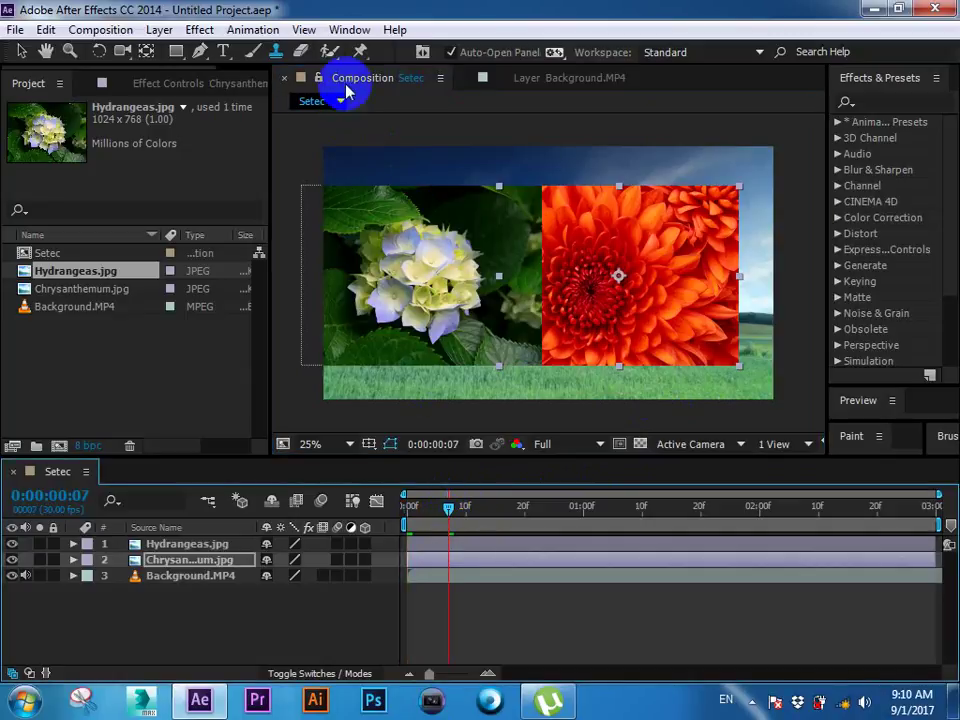
left_click(451, 559)
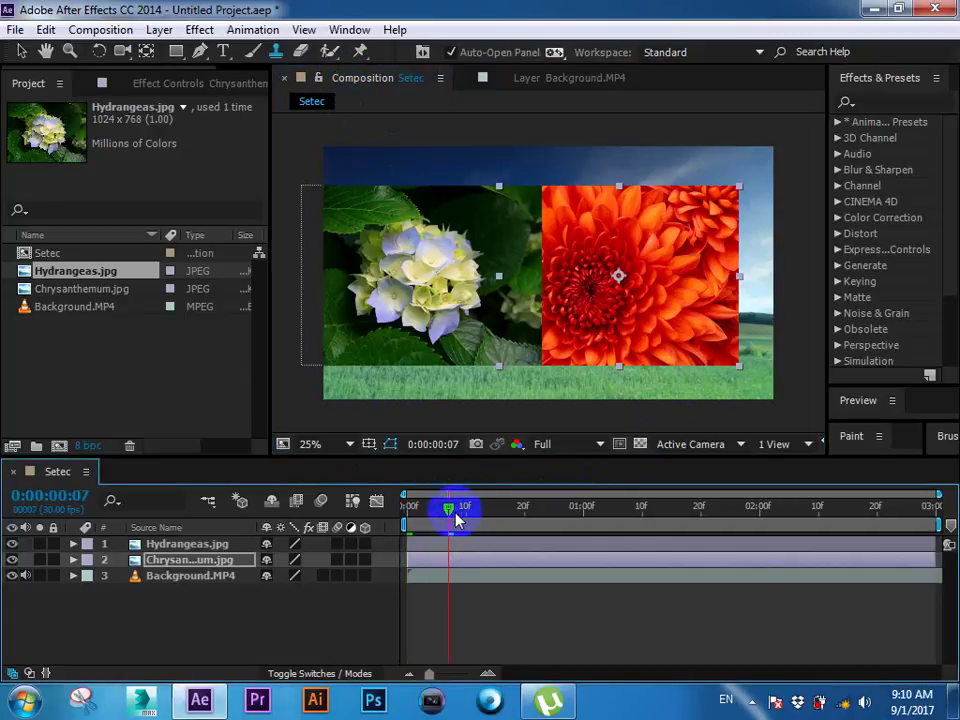
left_click_drag(430, 515, 765, 515)
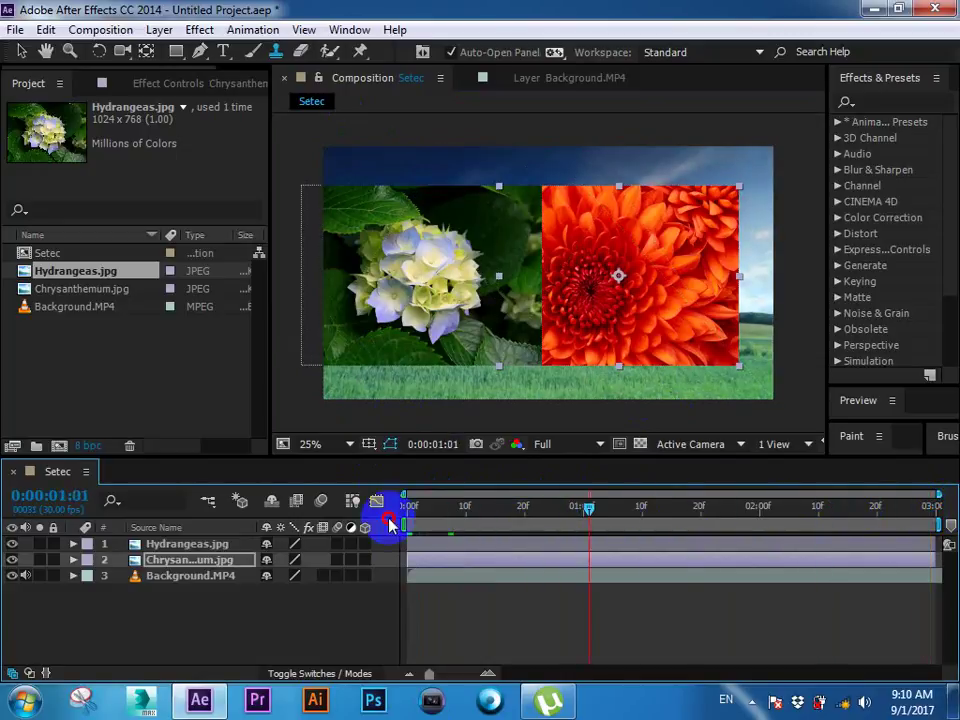
left_click_drag(765, 513, 355, 525)
left_click_drag(289, 621, 182, 549)
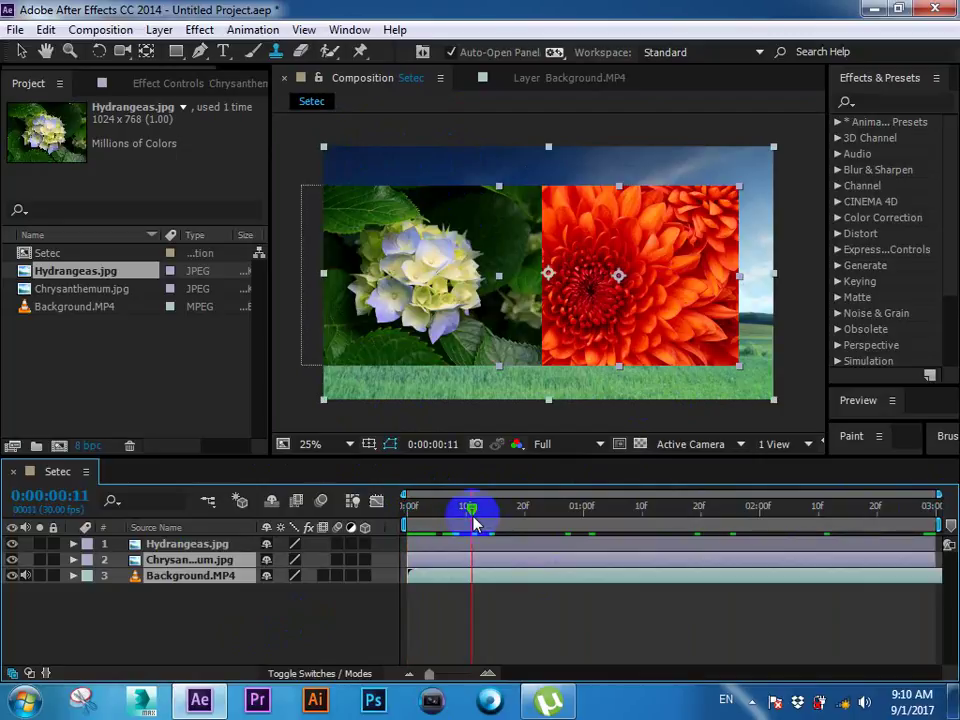
left_click_drag(477, 524, 783, 510)
left_click(407, 510)
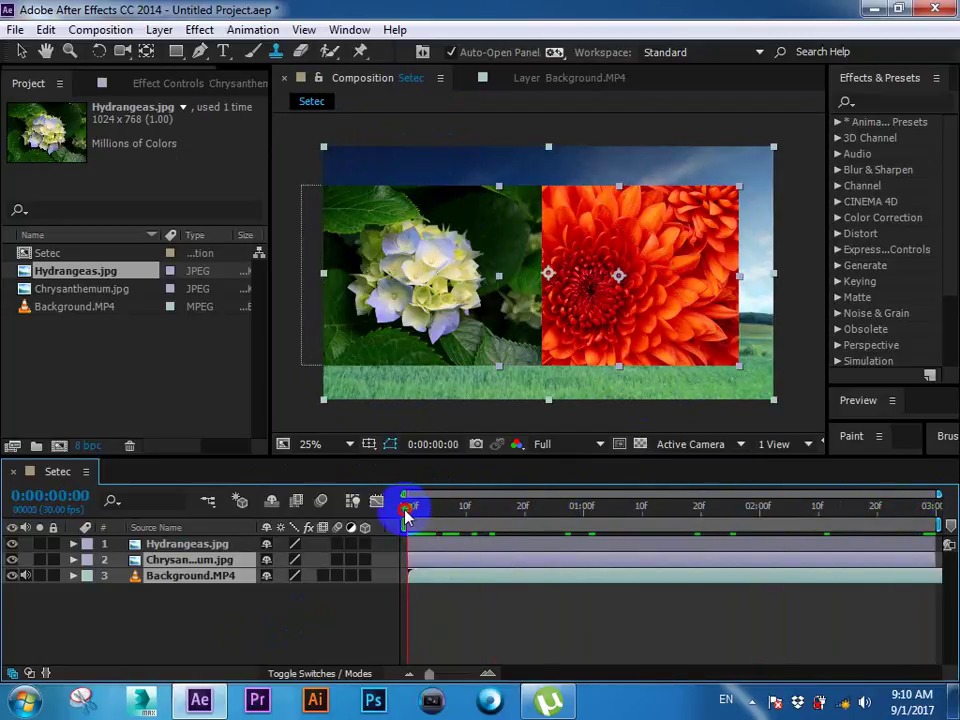
left_click(535, 82)
left_click(420, 79)
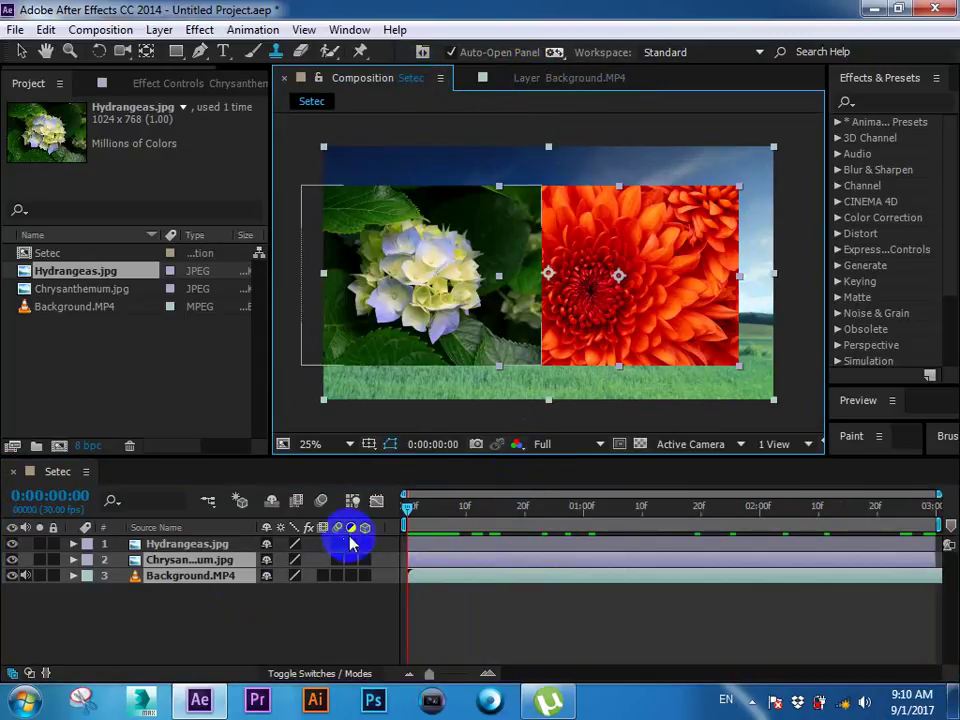
left_click(430, 508)
left_click_drag(418, 510, 388, 515)
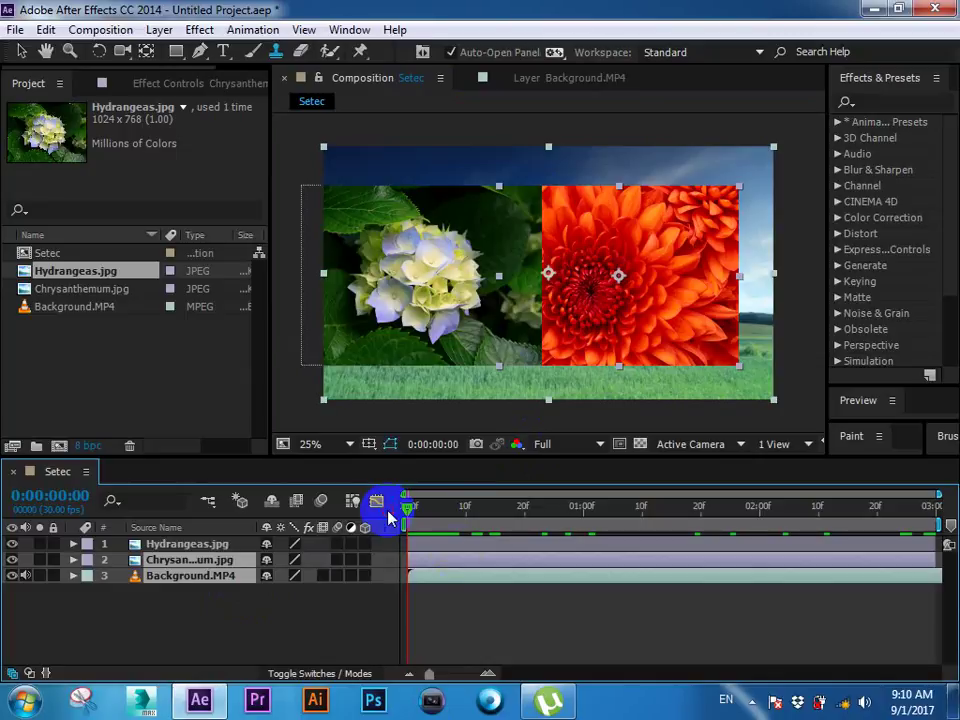
double_click(450, 546)
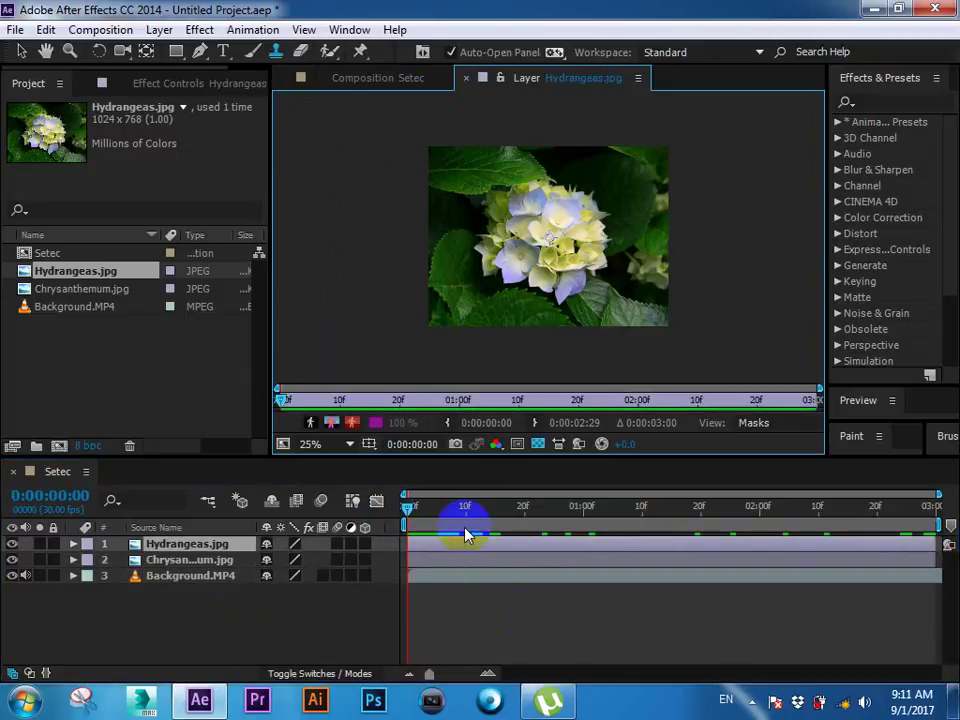
left_click(528, 220)
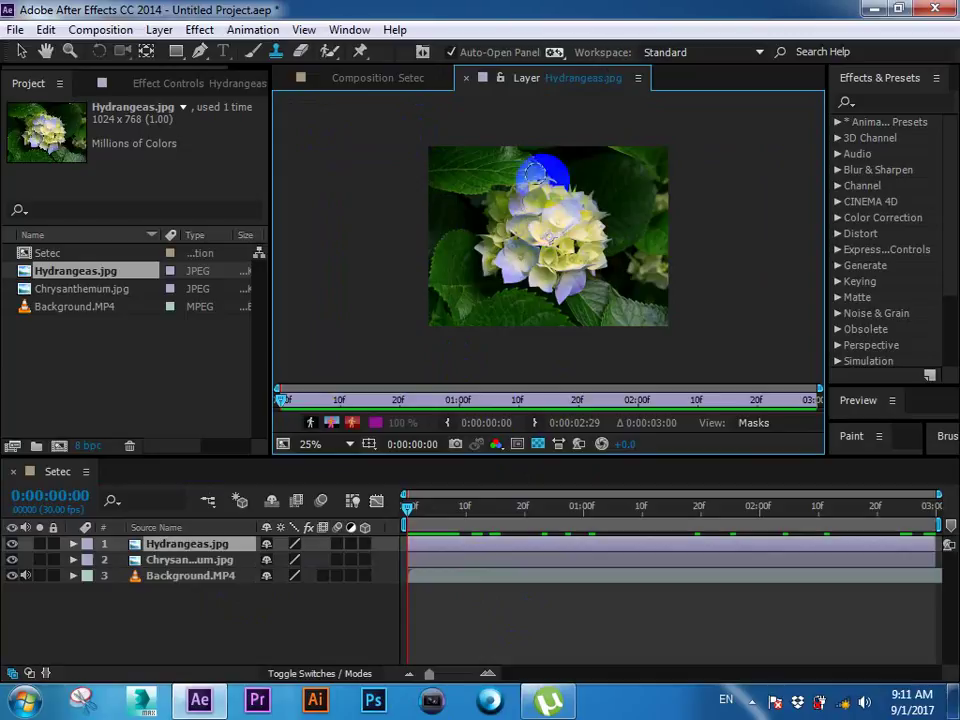
key("ctrl+z")
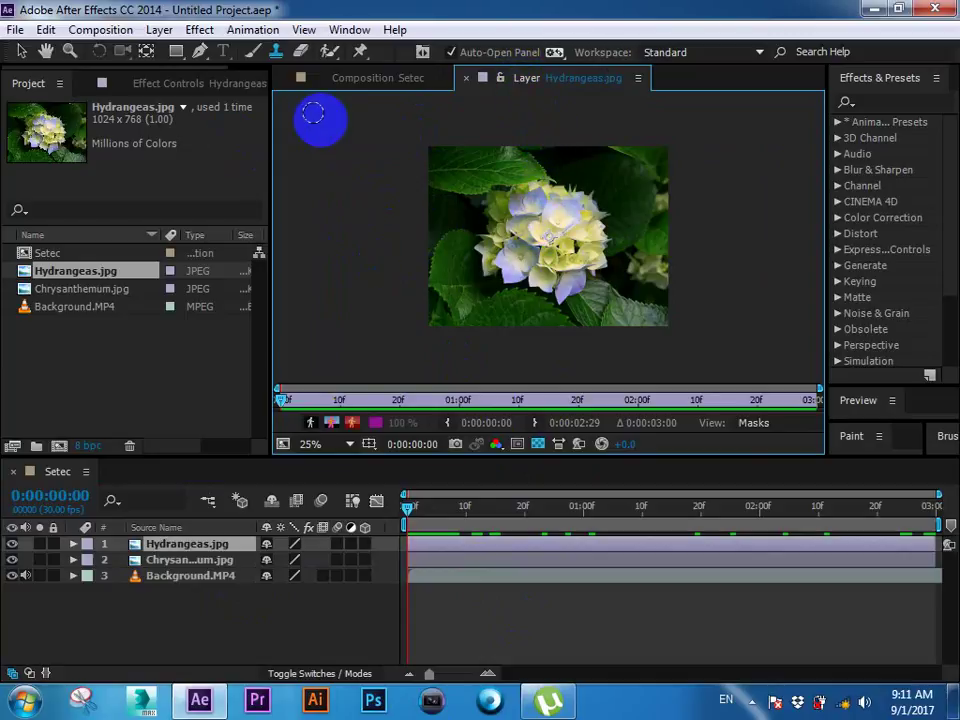
left_click(362, 86)
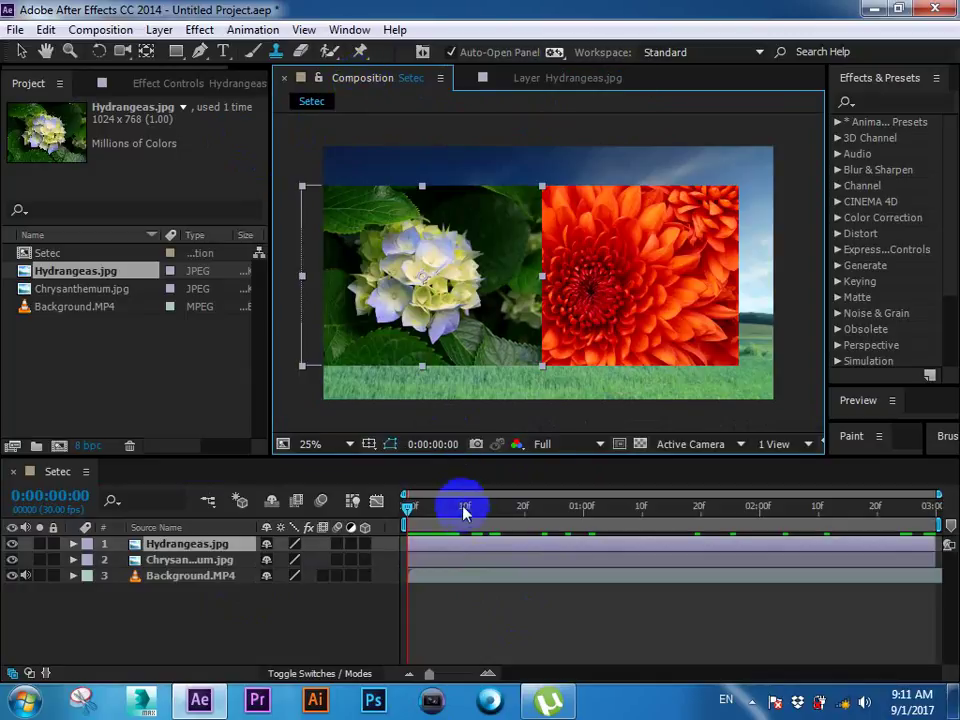
mouse_move(463, 507)
left_mouse_down()
mouse_move(948, 505)
mouse_move(771, 510)
left_mouse_up()
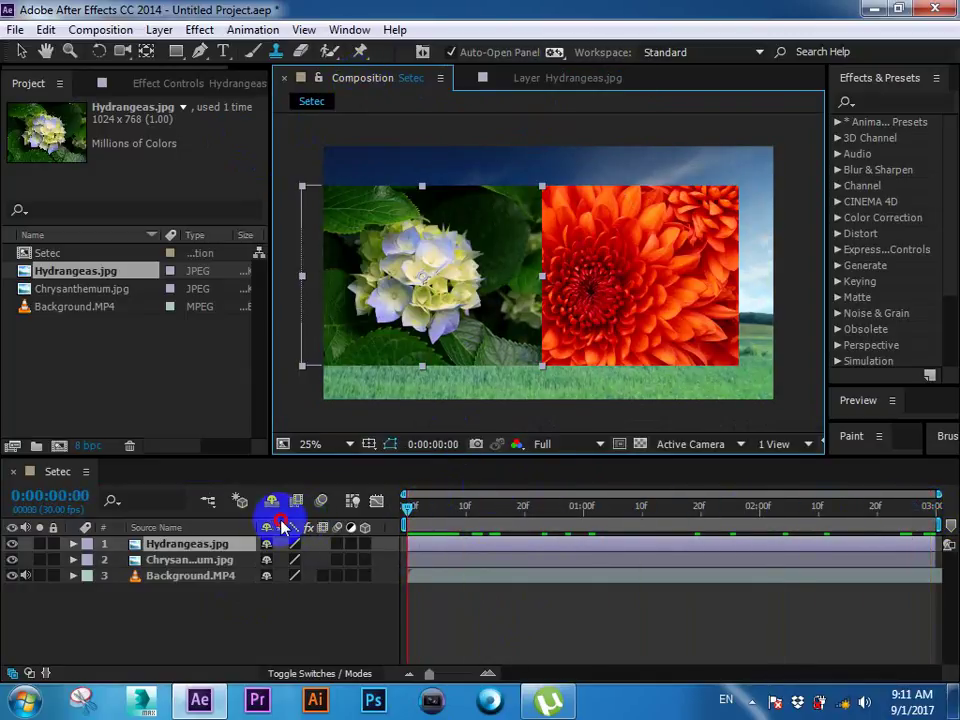
left_click(496, 500)
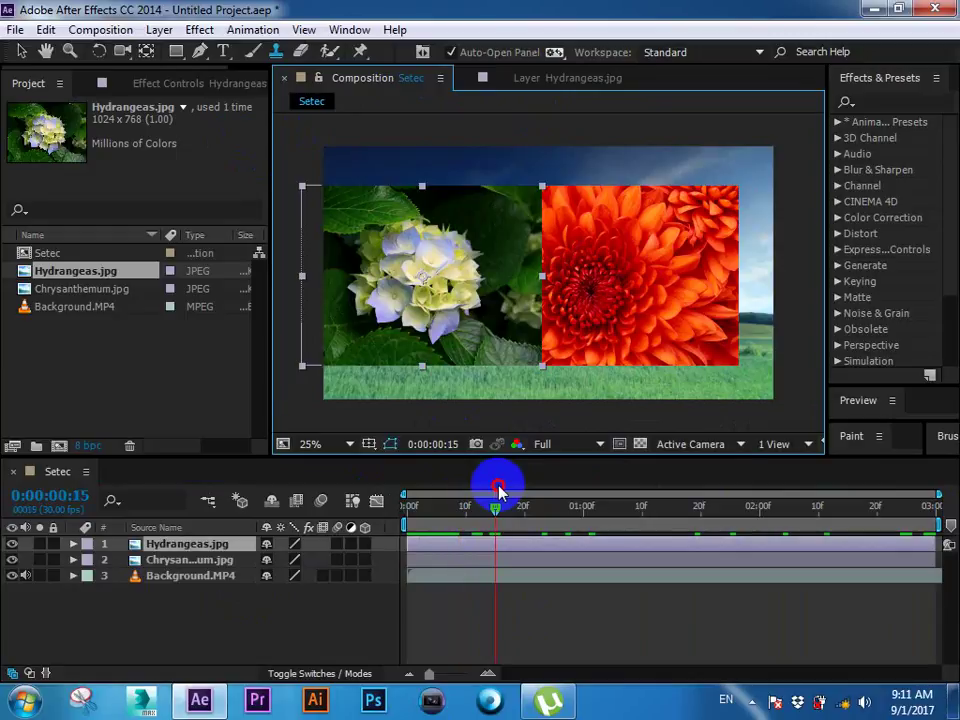
left_click(449, 560, "shift")
Step: Delete both flower photo layers and return to the first frame
key("Delete")
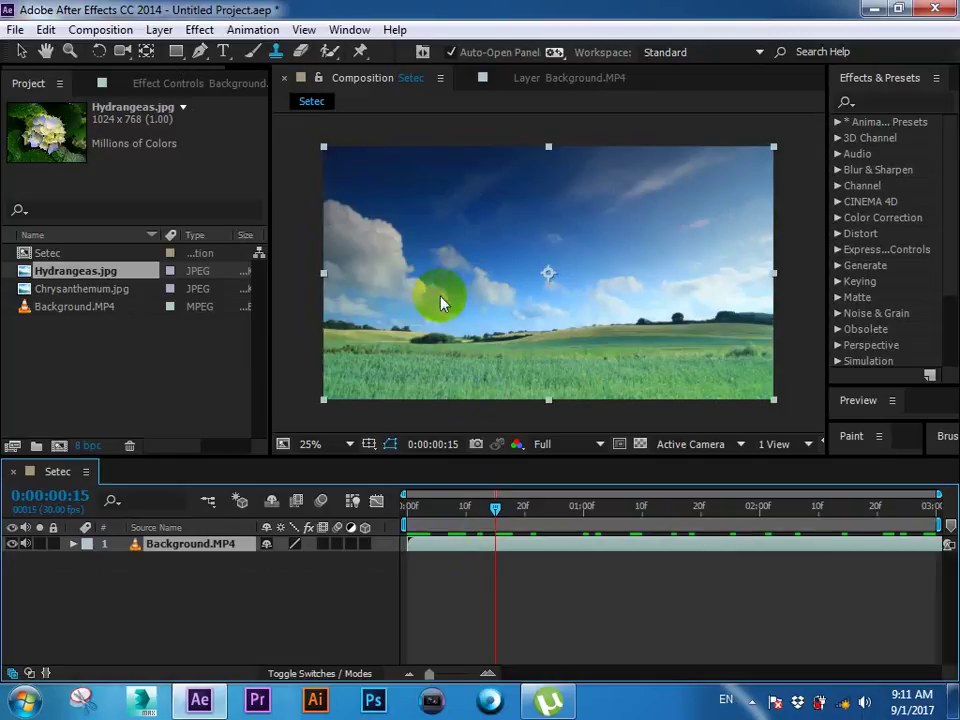
left_click(406, 507)
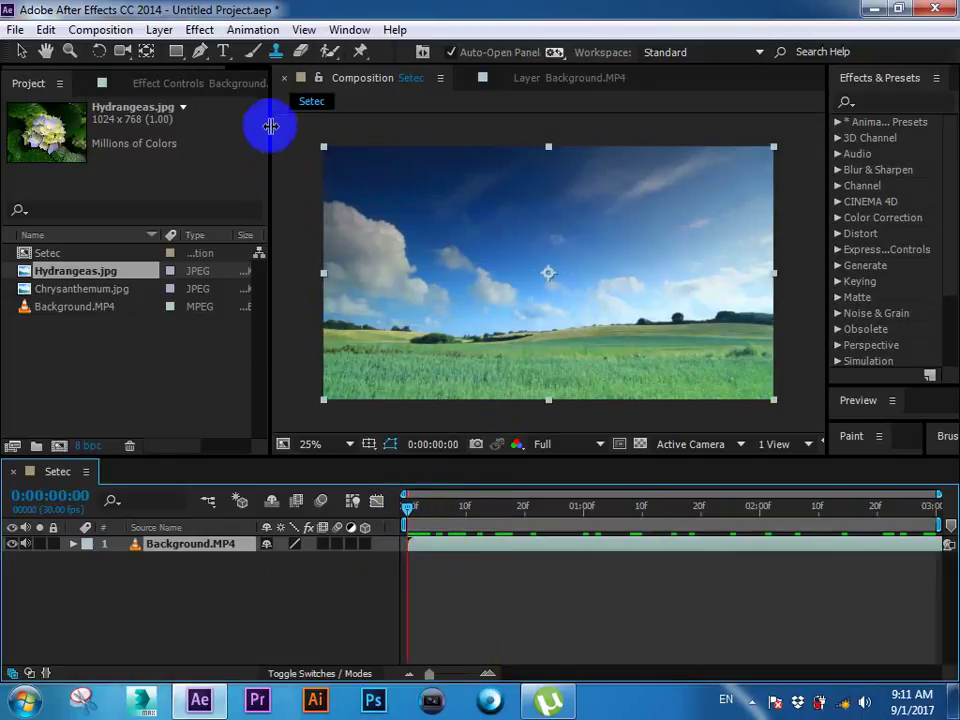
left_click(279, 52)
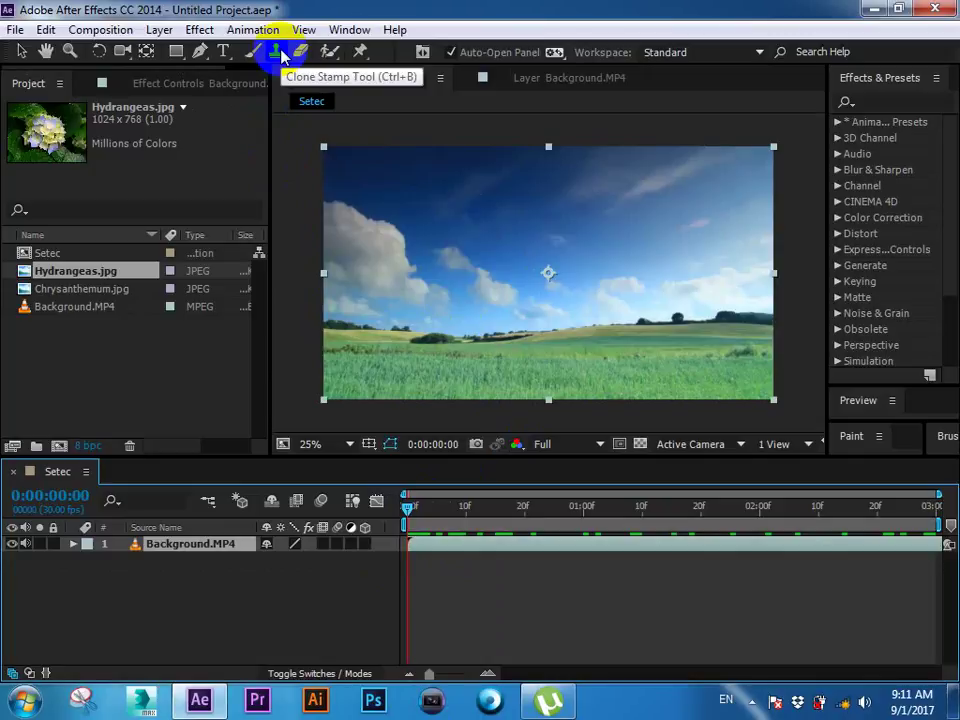
Step: With the Clone Stamp tool, open Background.MP4 in its layer viewer and enlarge the brush
left_click(443, 567)
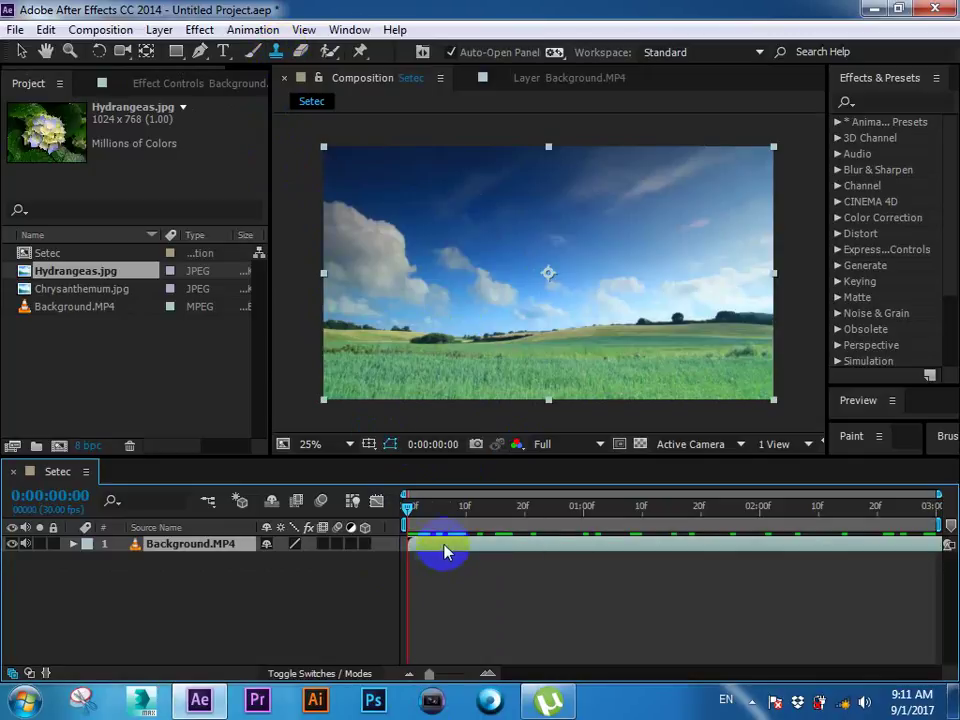
double_click(445, 551)
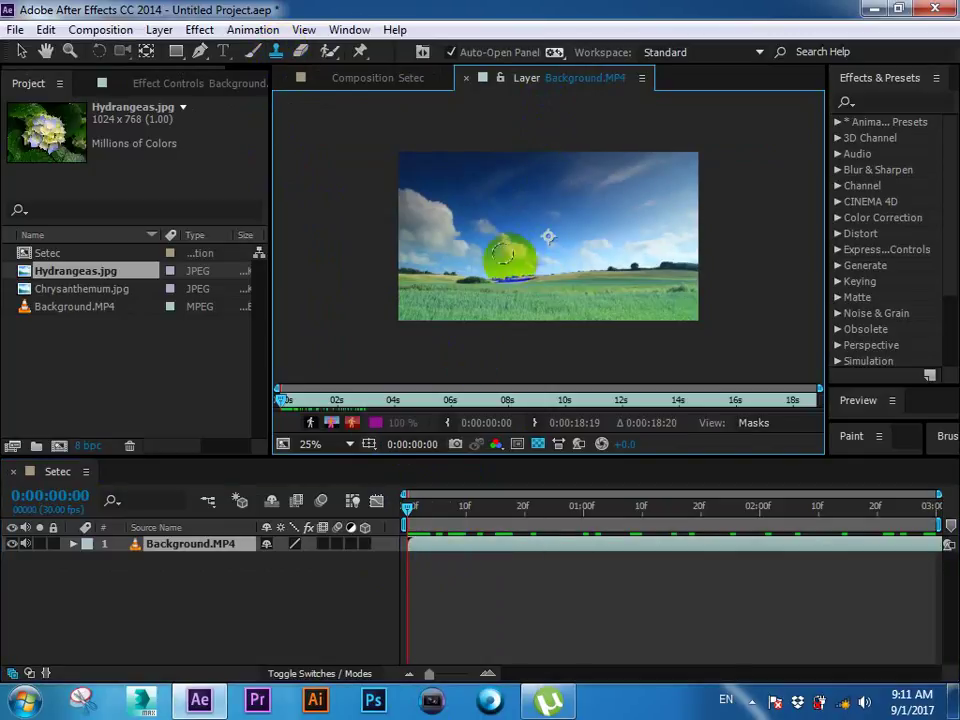
scroll(500, 250, "up", 2)
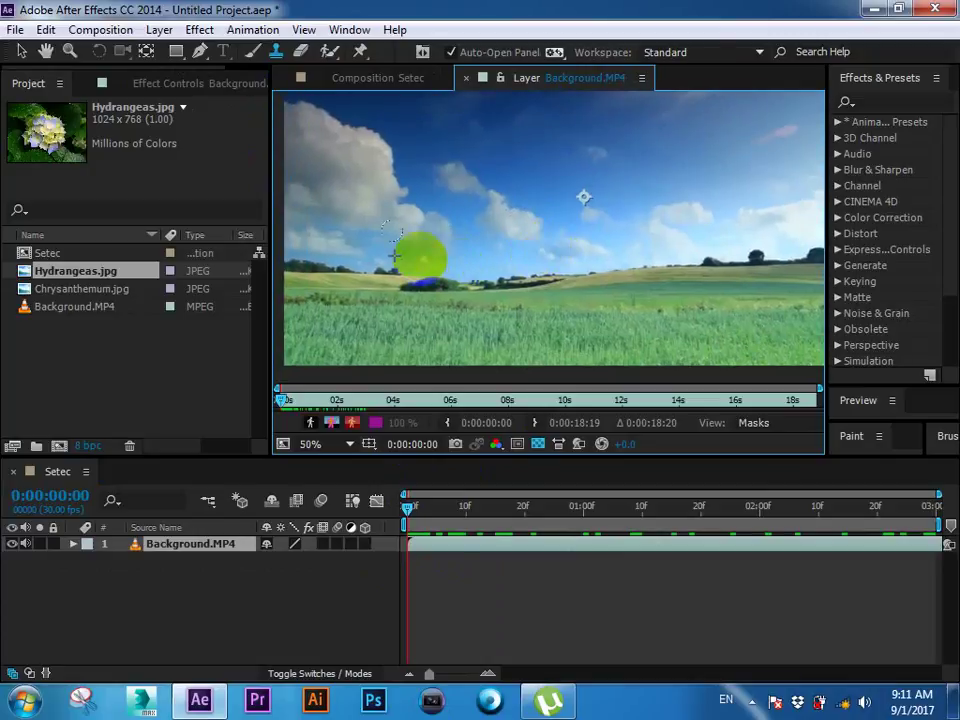
left_click(275, 51)
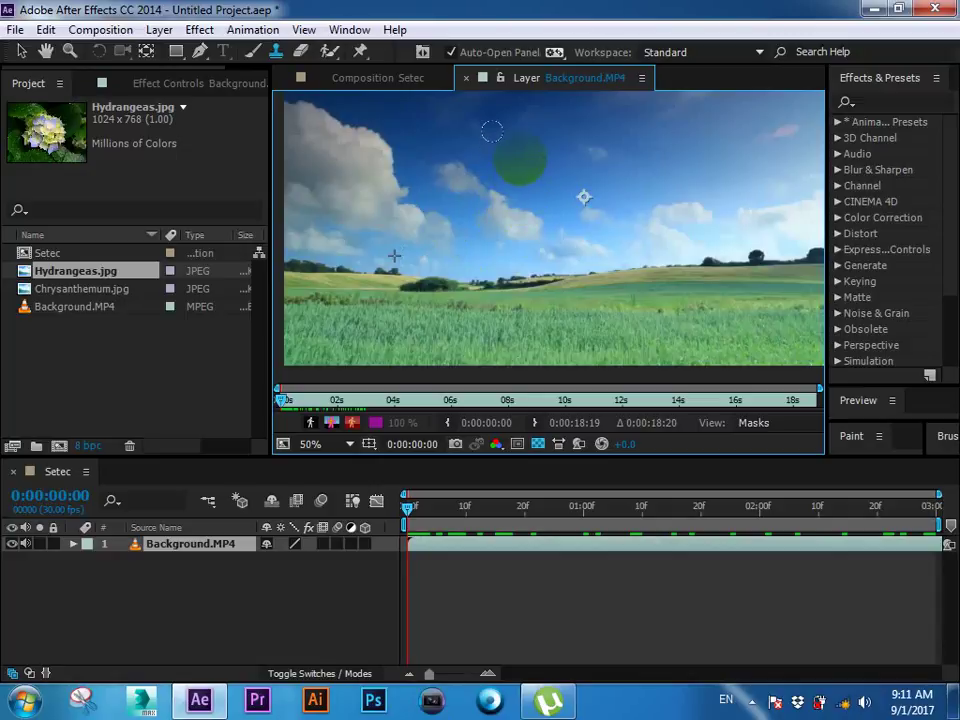
left_click_drag(525, 205, 523, 79)
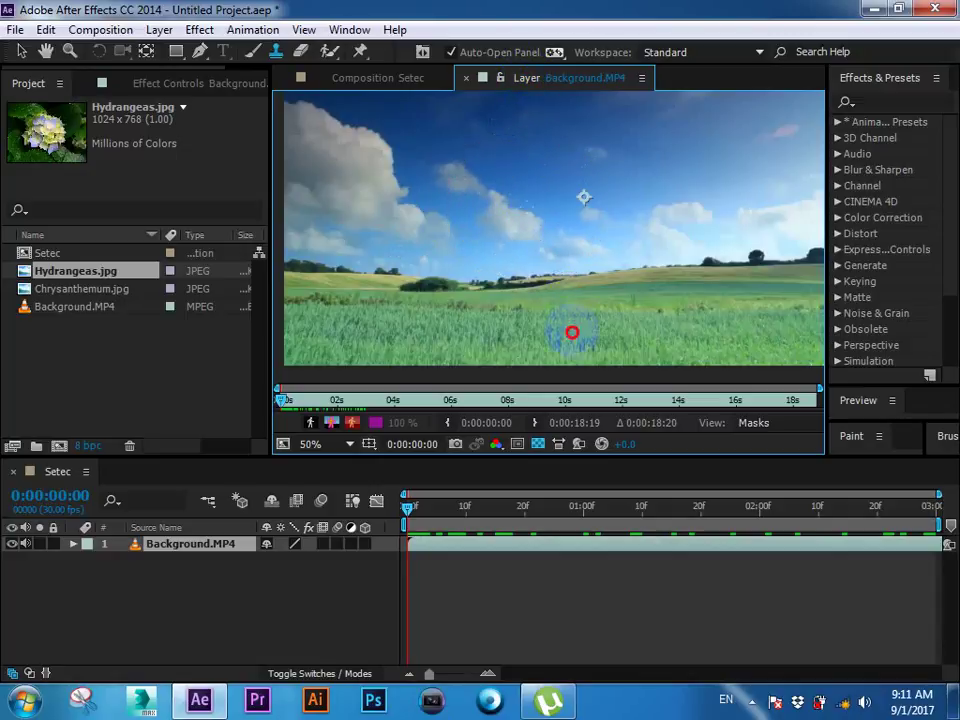
Step: Resize the clone brush and stamp a cloned field patch onto the Background.MP4 layer
mouse_move(525, 207)
left_mouse_down()
mouse_move(599, 129)
mouse_move(625, 317)
mouse_move(637, 313)
mouse_move(643, 340)
left_mouse_up()
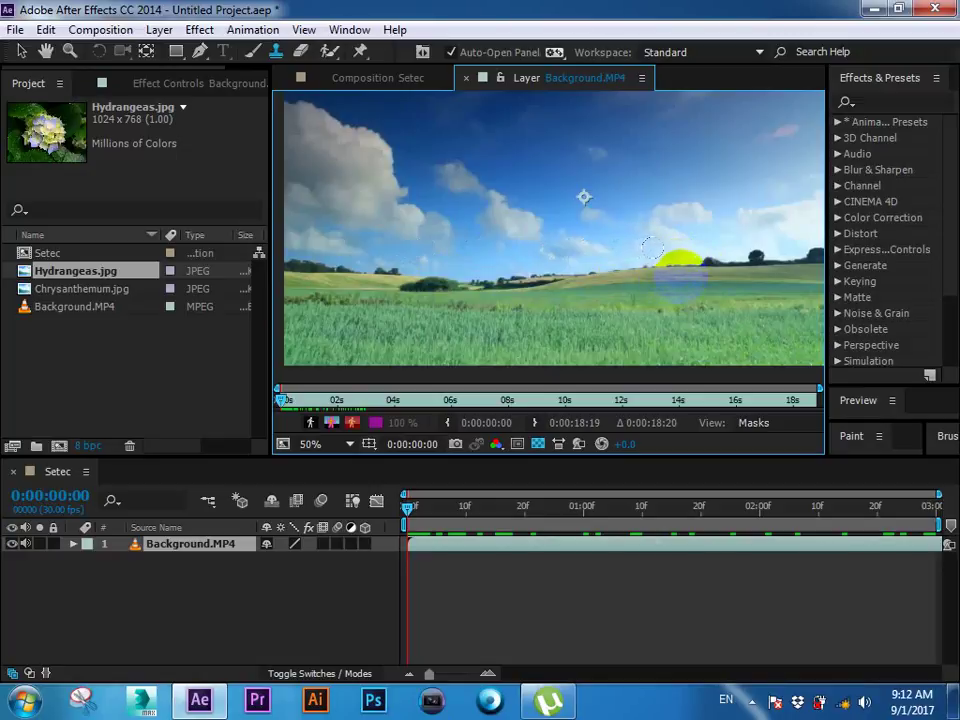
left_click(683, 278)
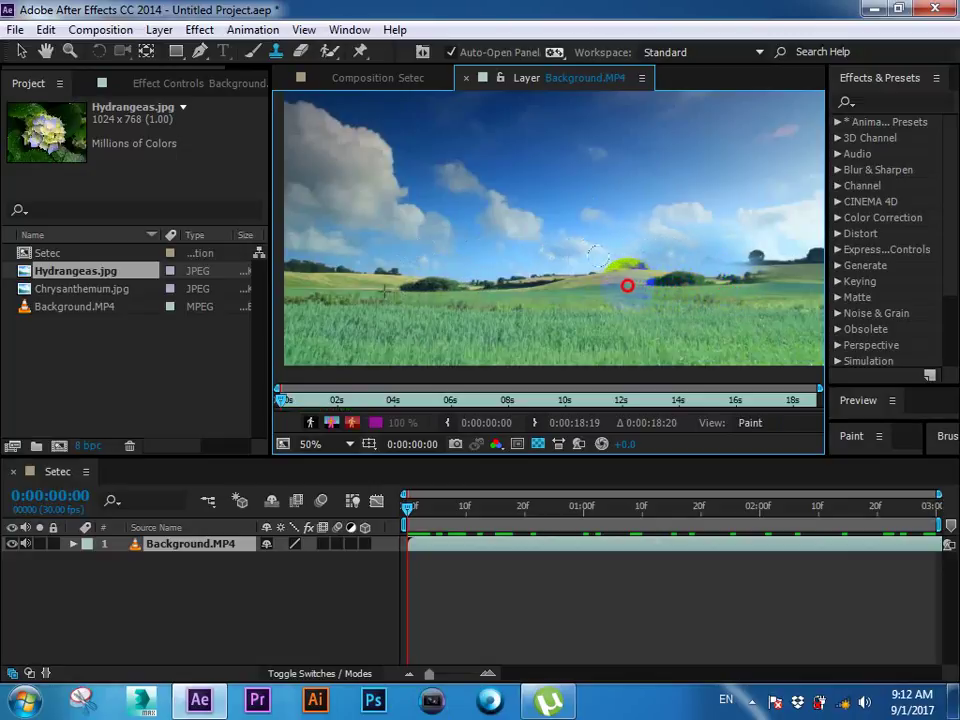
Step: Clone-stamp cloud texture onto the upper-right sky of Background.MP4, redoing the first attempt
left_click(893, 296)
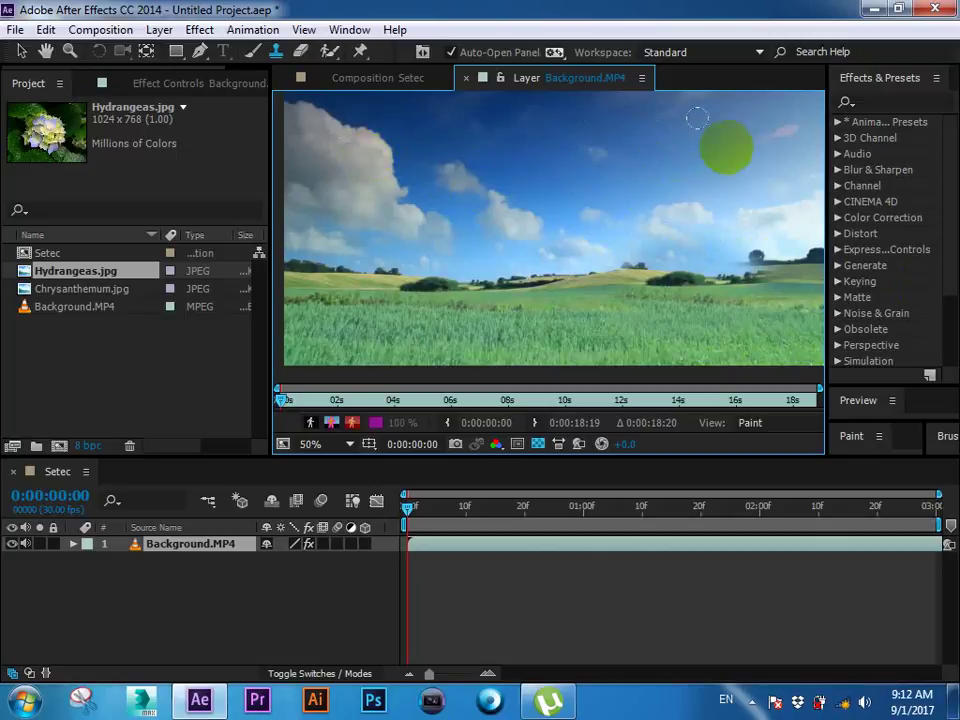
left_click_drag(737, 97, 646, 111)
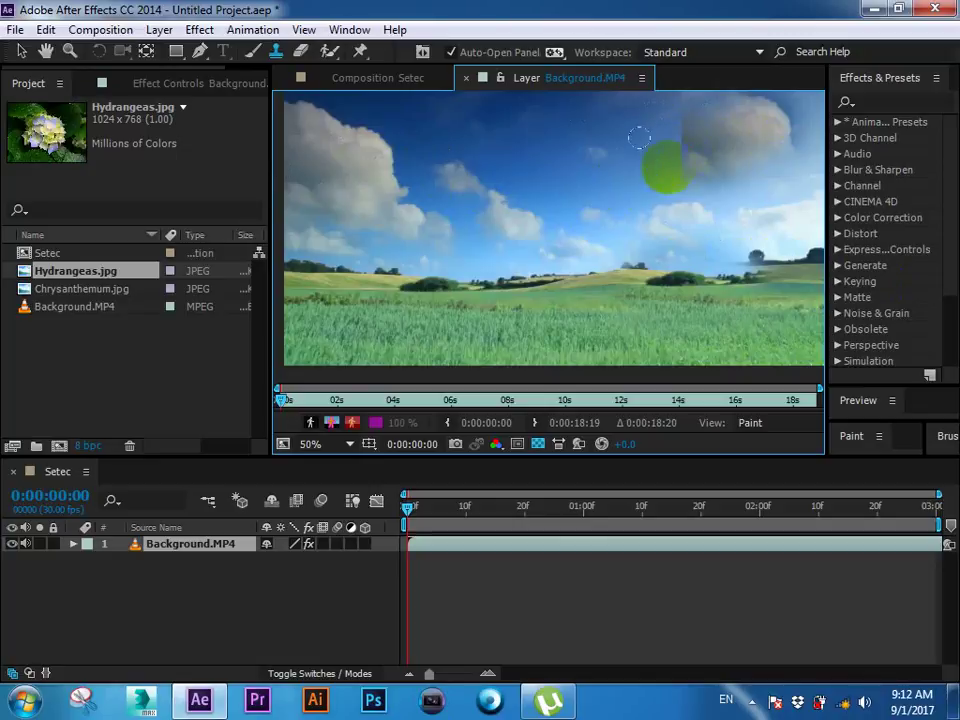
key("ctrl+z")
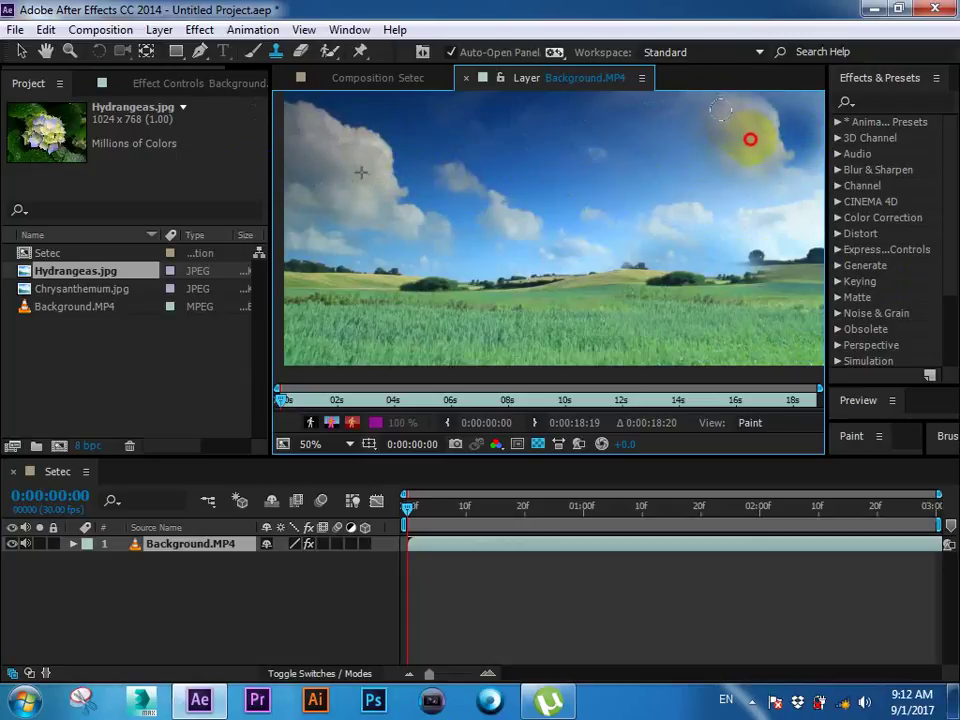
left_click_drag(750, 139, 767, 204)
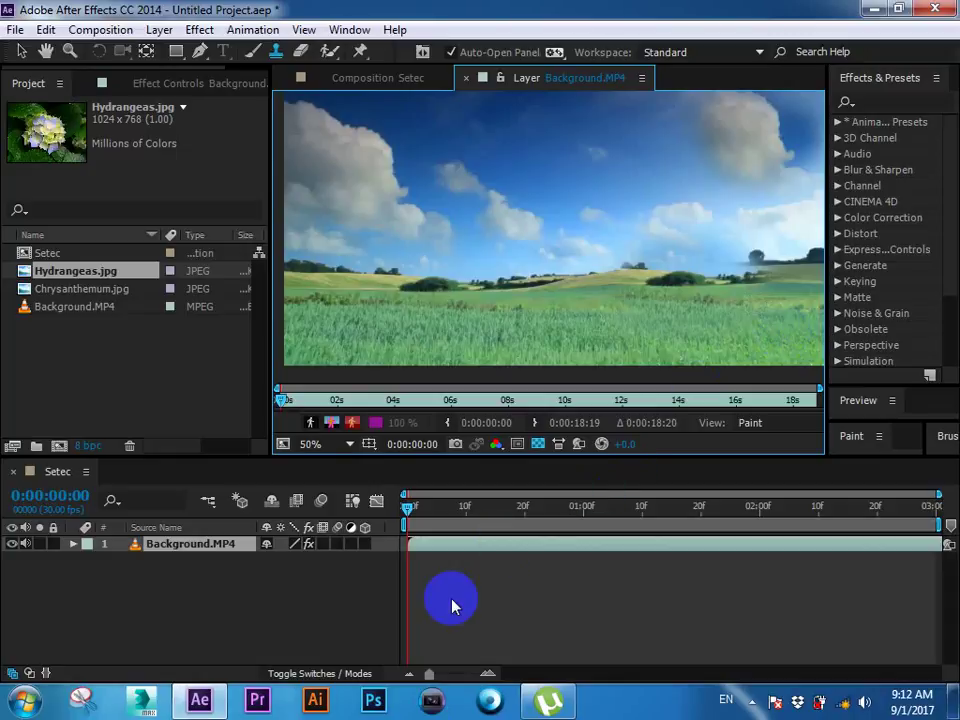
Step: Play the layer to preview the cloned cloud, then scrub back to 0:00:02:23
key("space")
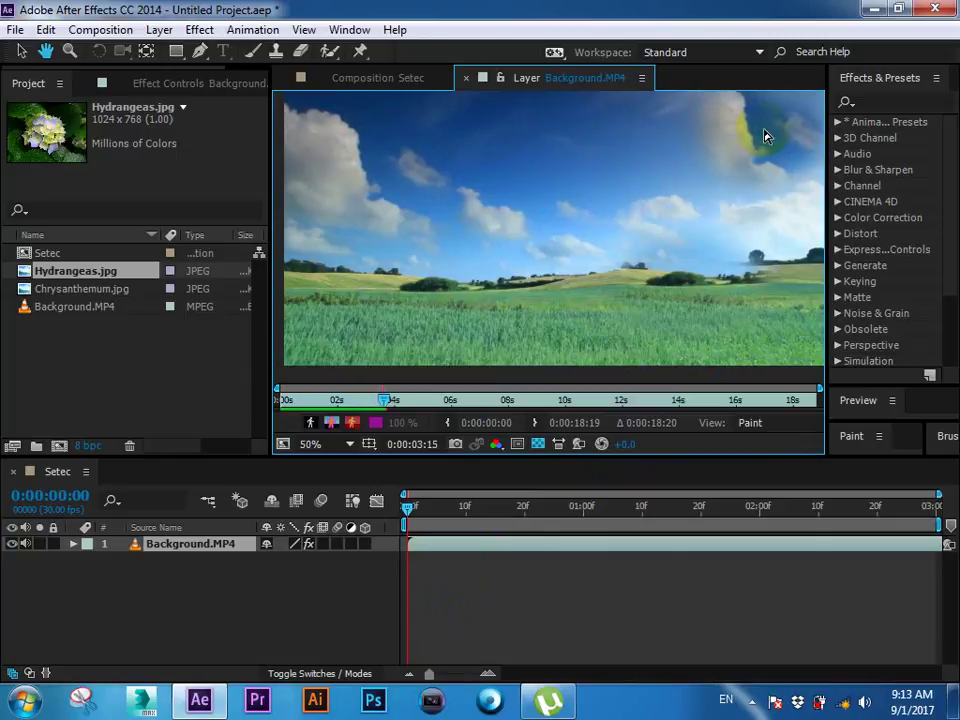
key("ctrl+b")
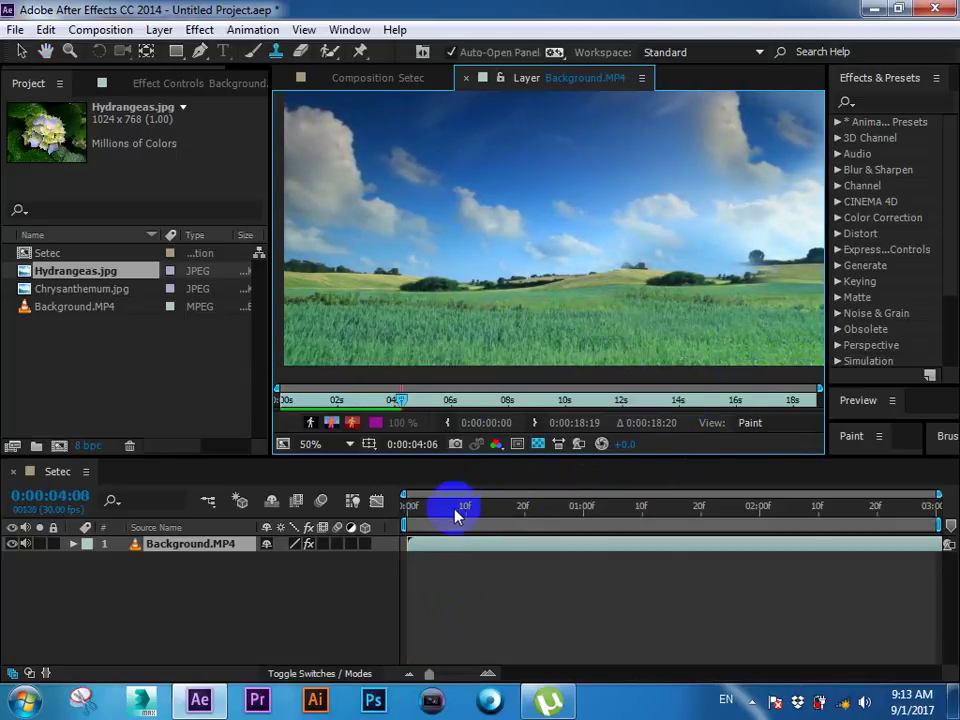
left_click(401, 400)
left_click_drag(401, 400, 365, 400)
left_click_drag(355, 160, 340, 118)
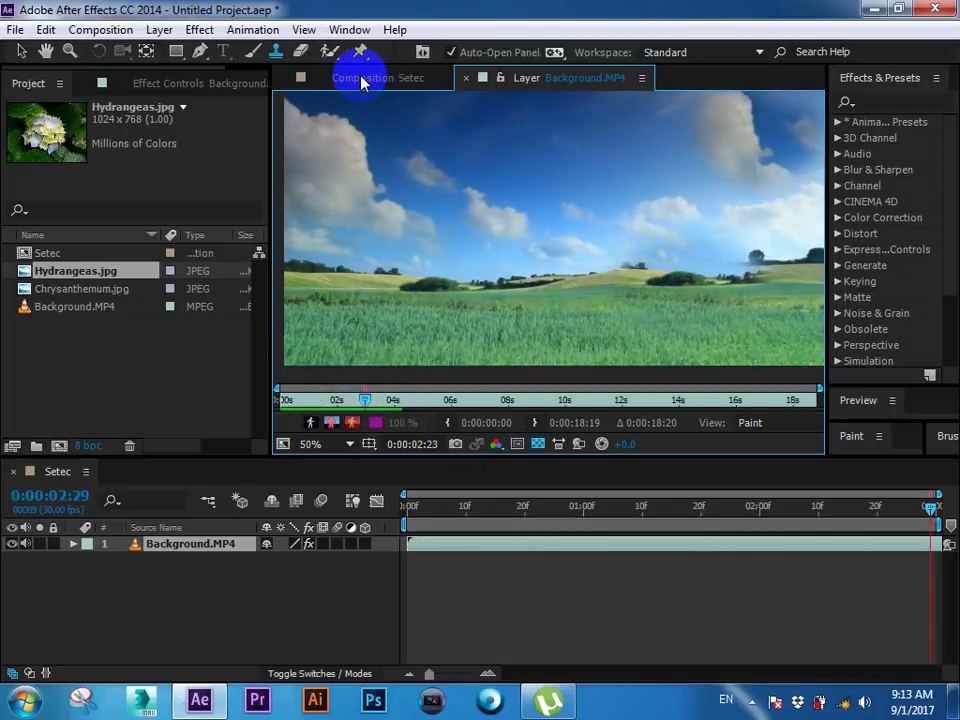
Step: Back in the Setec composition, stop the preview at frame 1 and expand Background.MP4's properties
left_click(362, 79)
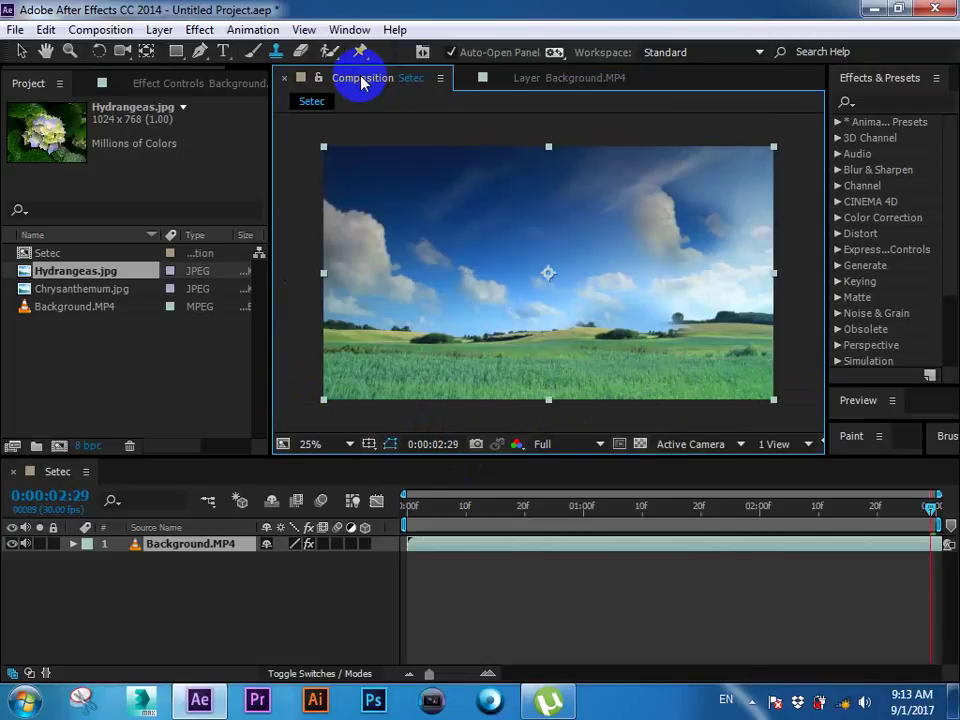
left_click_drag(428, 508, 400, 512)
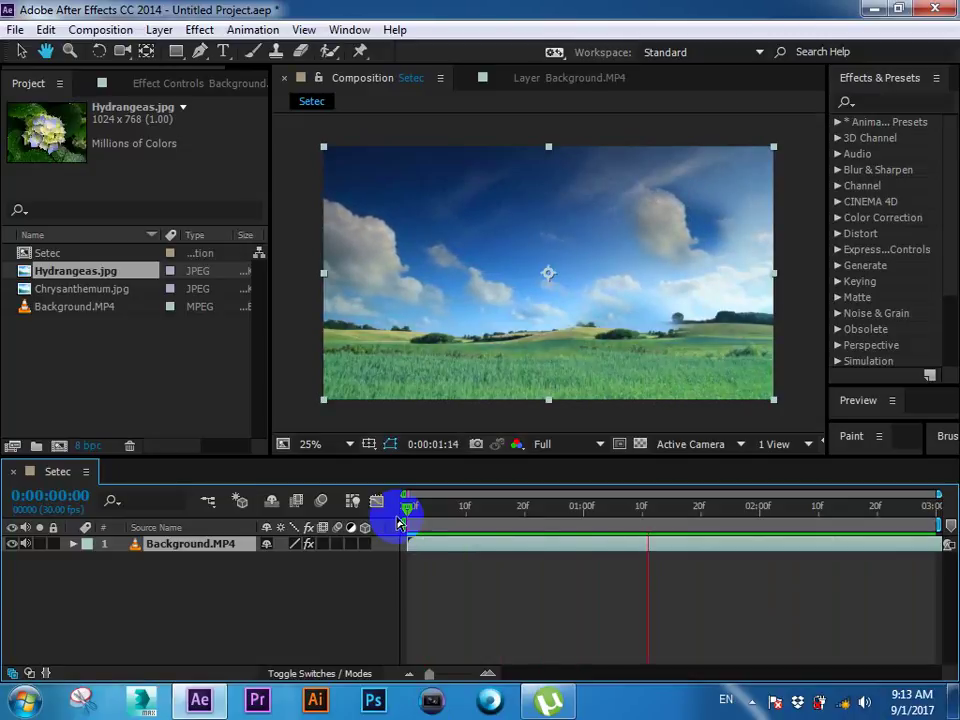
left_click(414, 510)
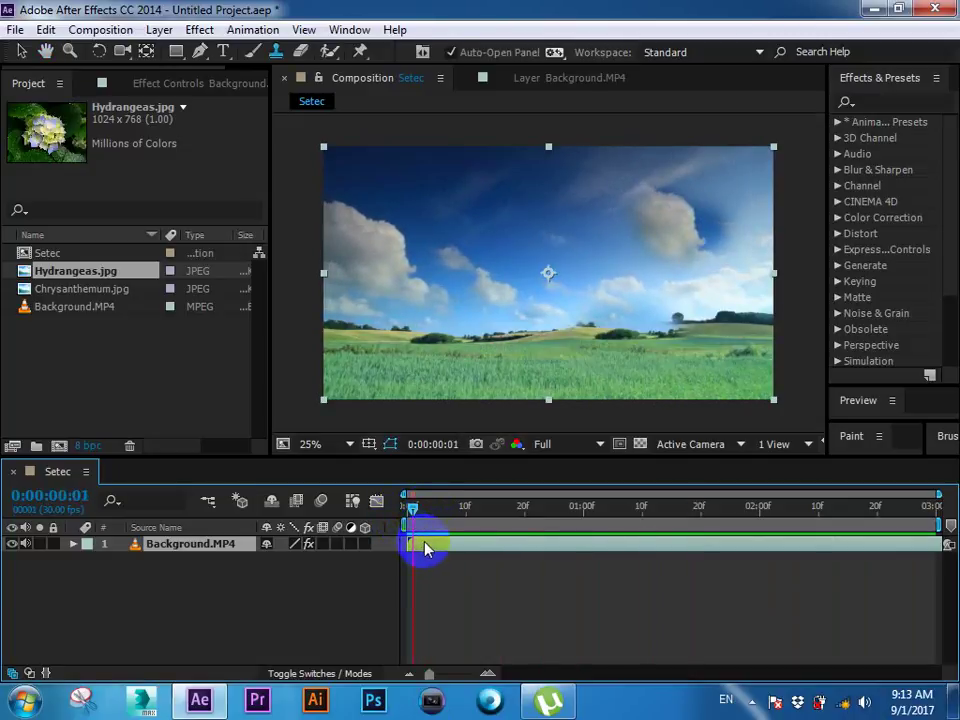
left_click(71, 545)
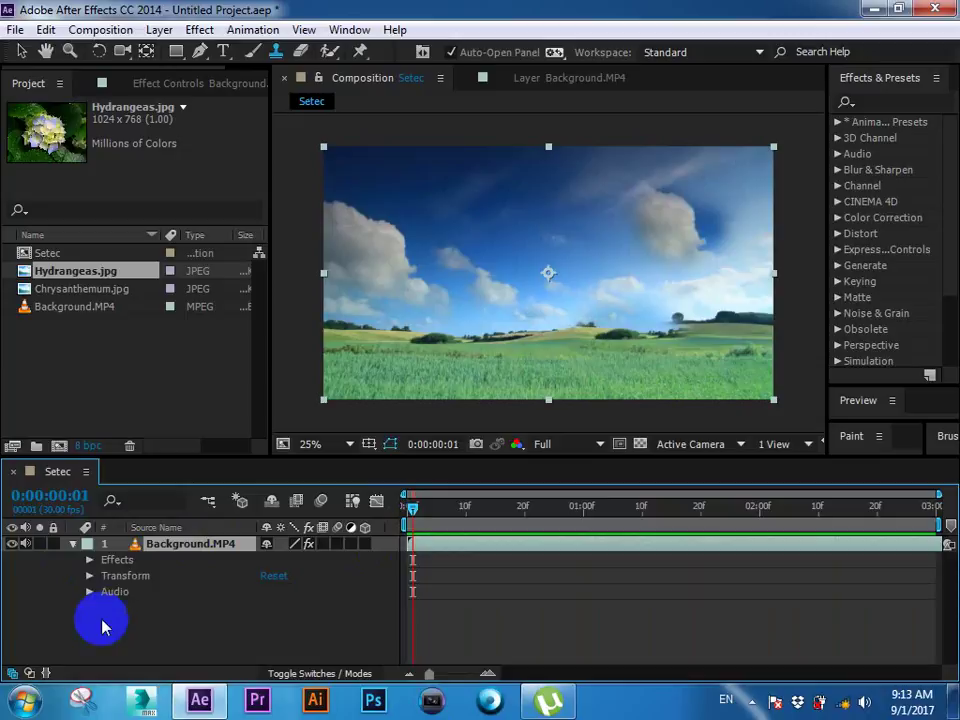
Step: Expand the layer's Effects and Paint to list the Clone 1 and Clone 2 strokes
left_click(89, 561)
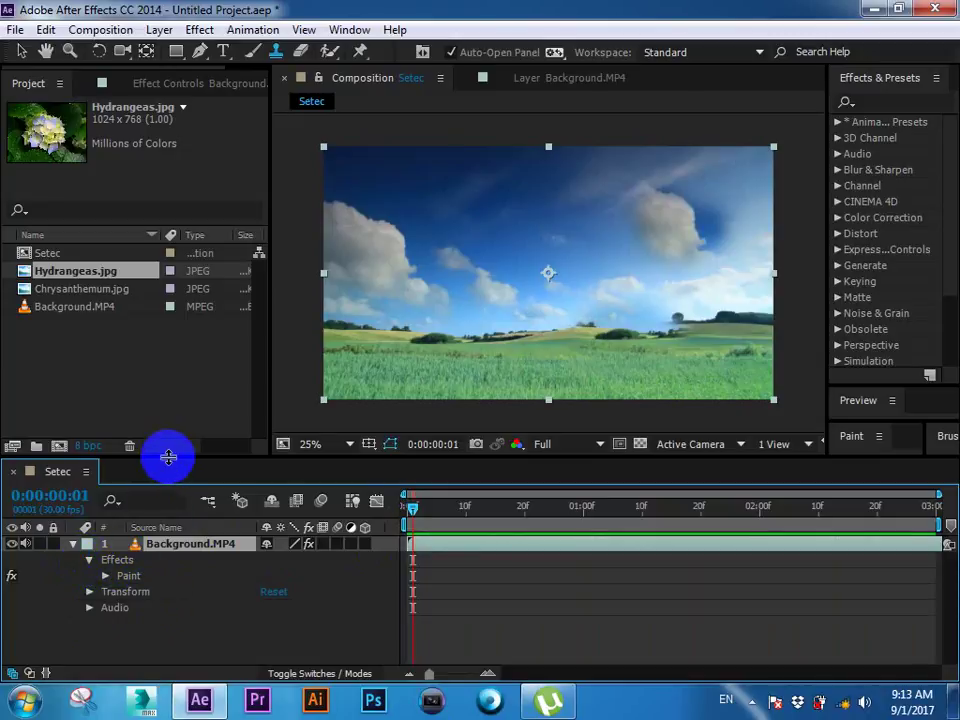
left_click_drag(168, 456, 167, 405)
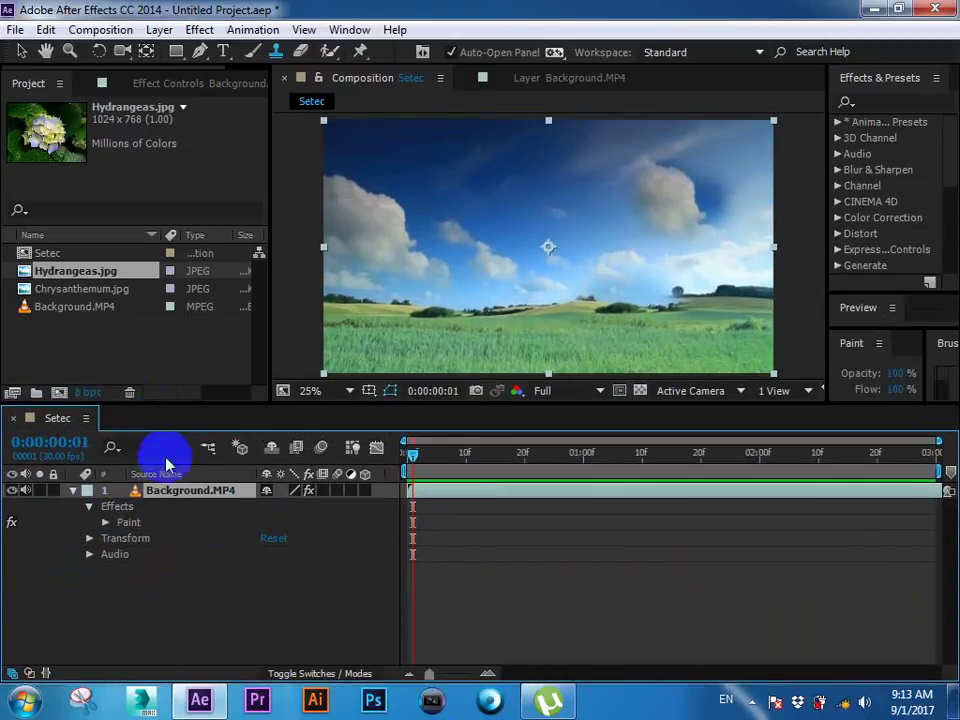
left_click(105, 523)
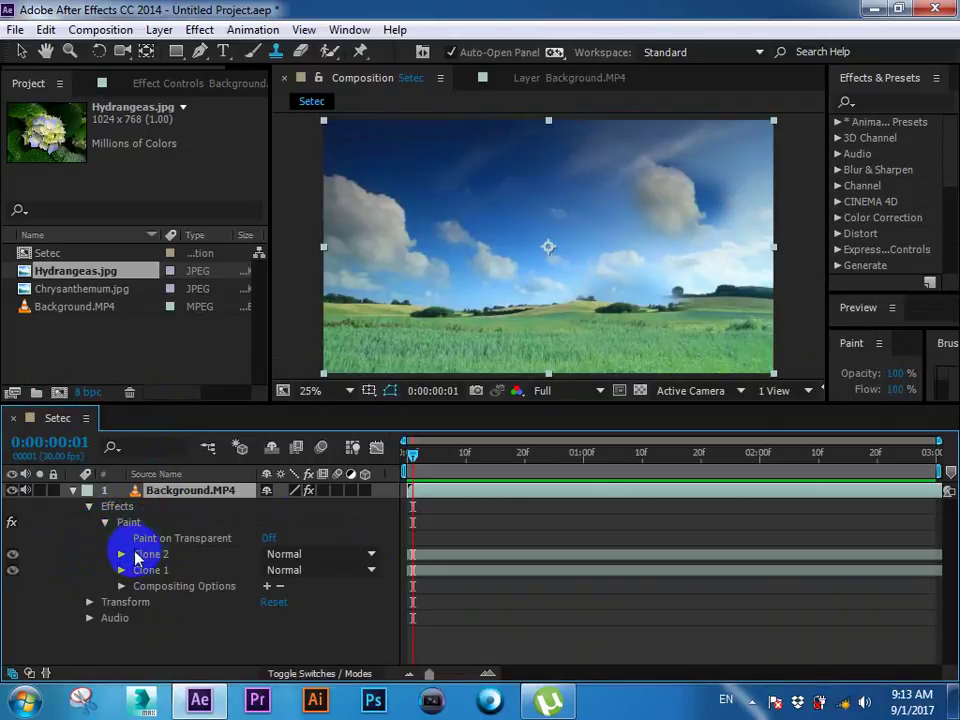
left_click(173, 571)
left_click(165, 557)
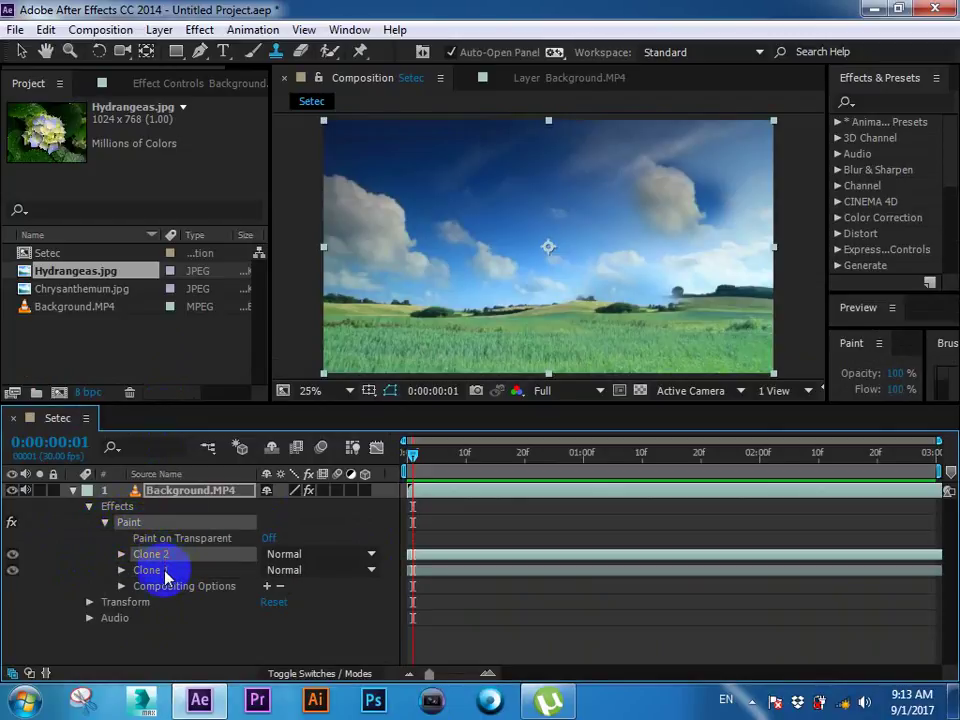
left_click(169, 577)
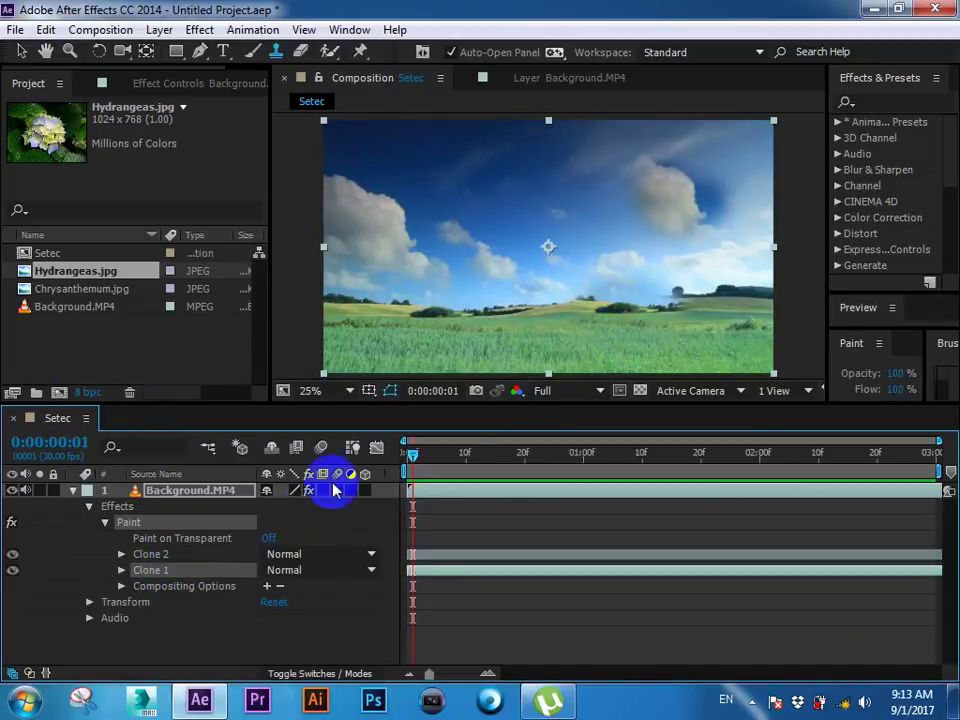
Step: Toggle Clone 1 and Clone 2 visibility to compare them, leaving both visible, then expand Clone 2
left_click(13, 570)
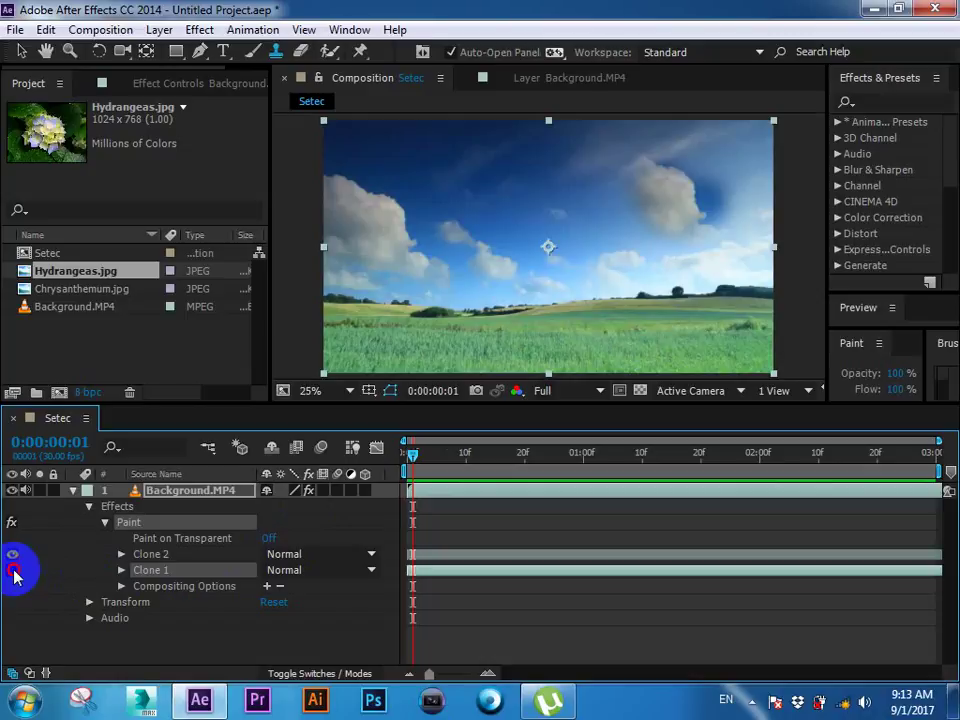
left_click(13, 570)
left_click(13, 570)
left_click(13, 570)
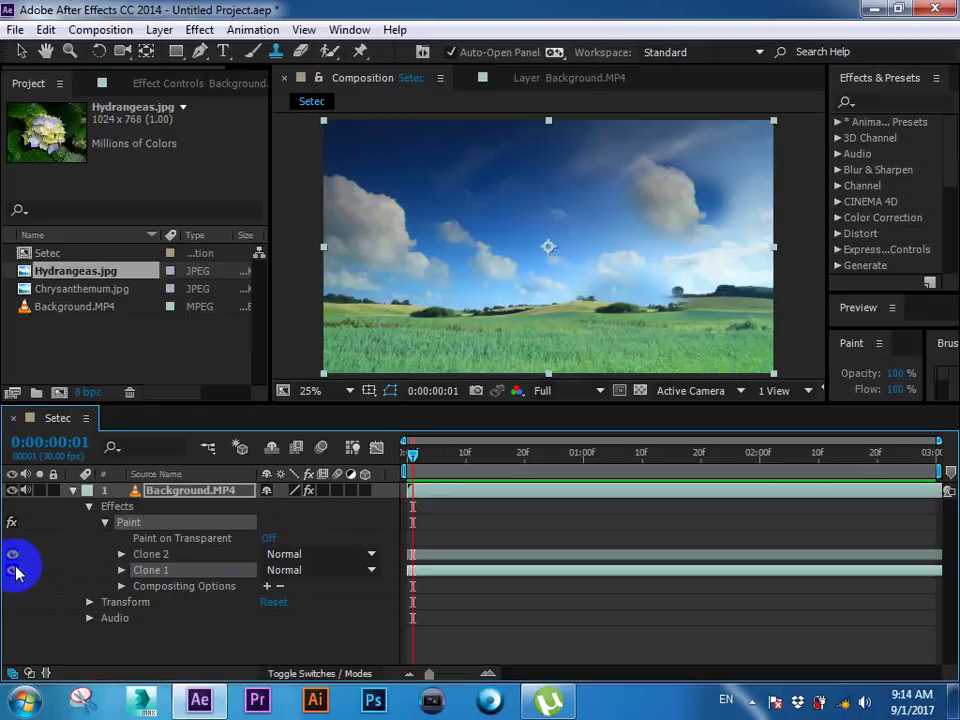
left_click(175, 556)
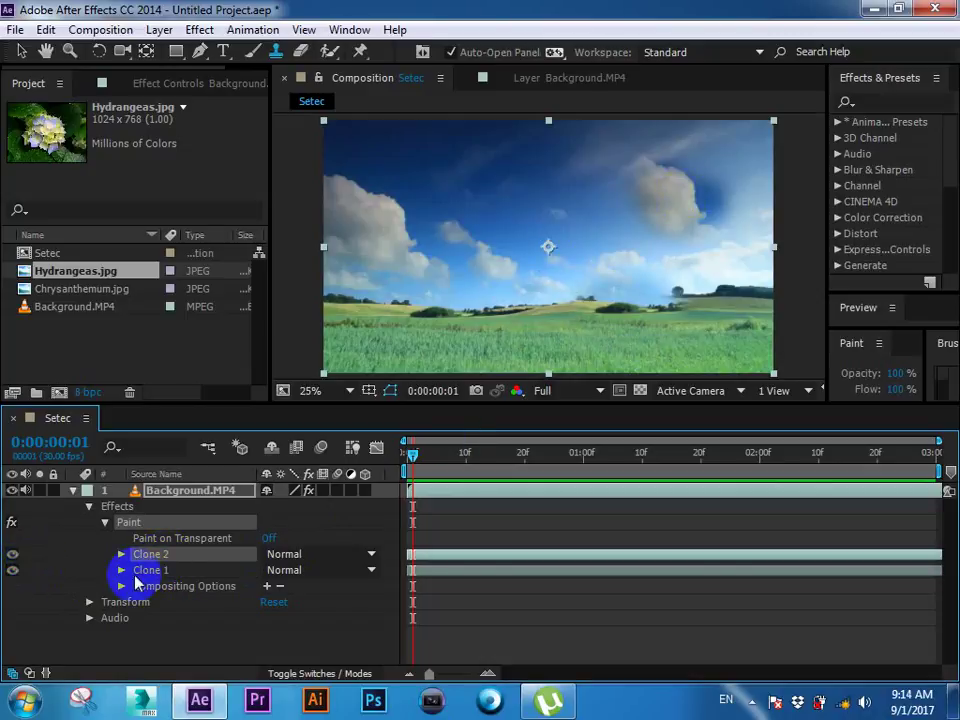
left_click(13, 556)
left_click(13, 556)
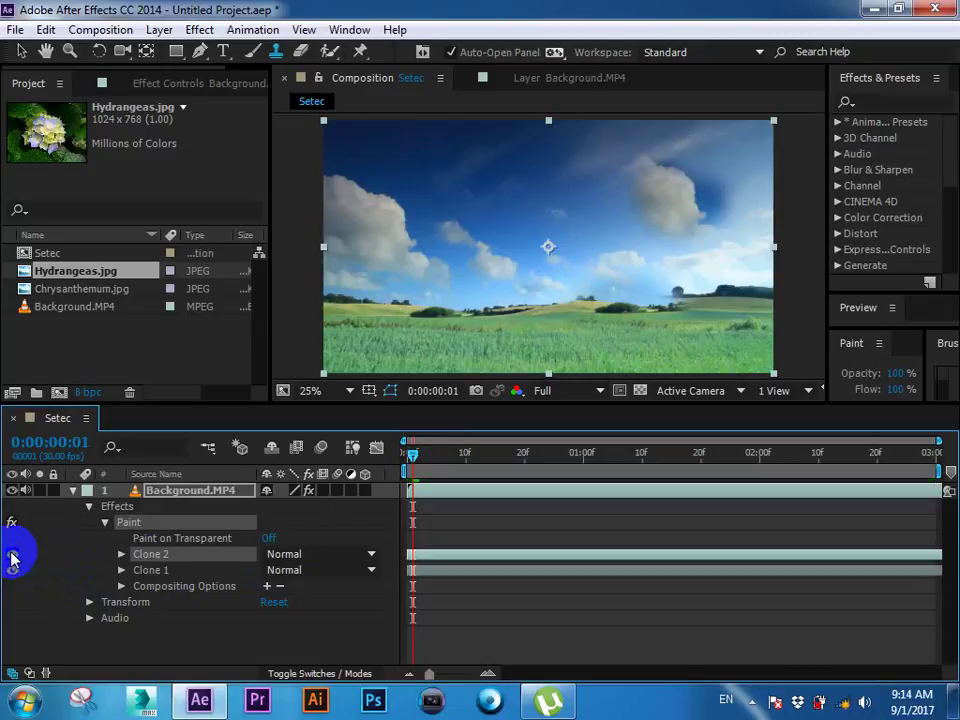
left_click(13, 556)
left_click(13, 556)
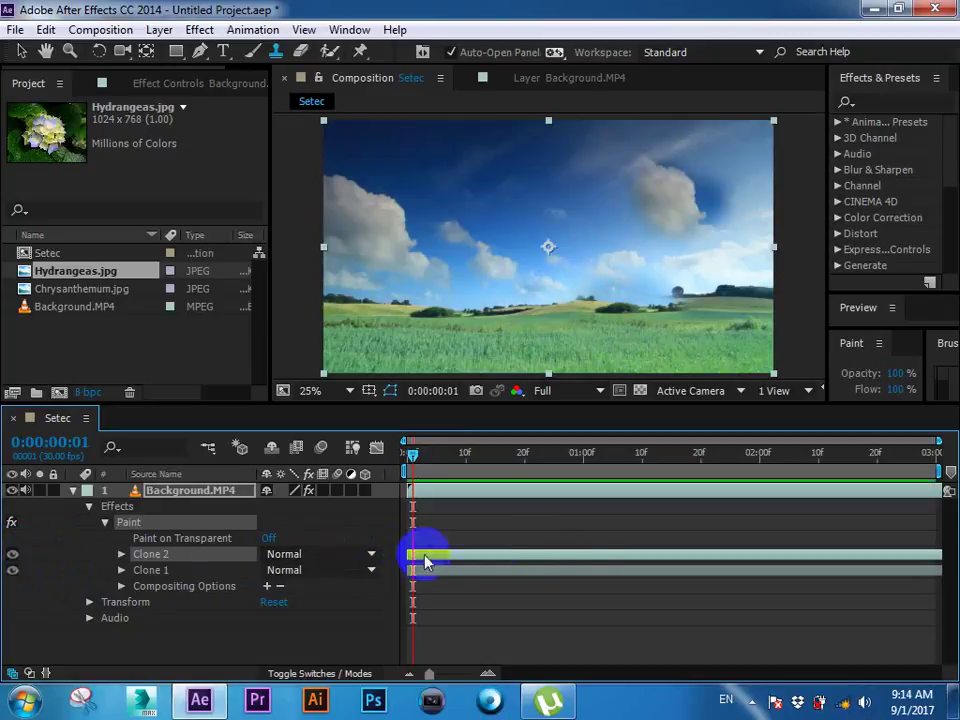
left_click(121, 555)
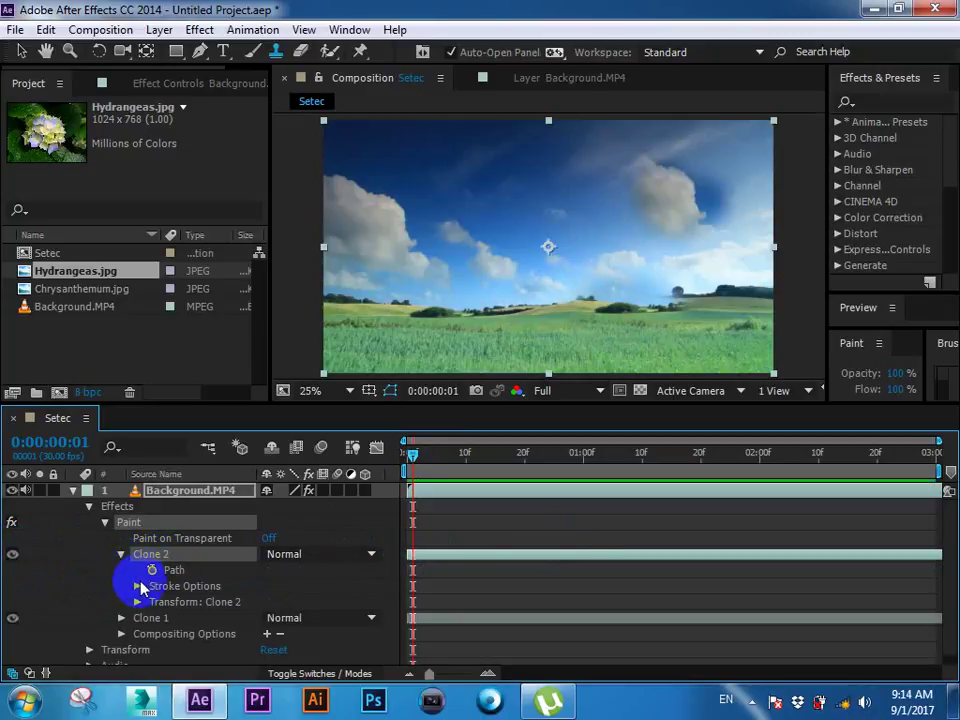
Step: Set Clone 2's stroke Start to 53%, leaving Hardness at 0%
left_click(138, 592)
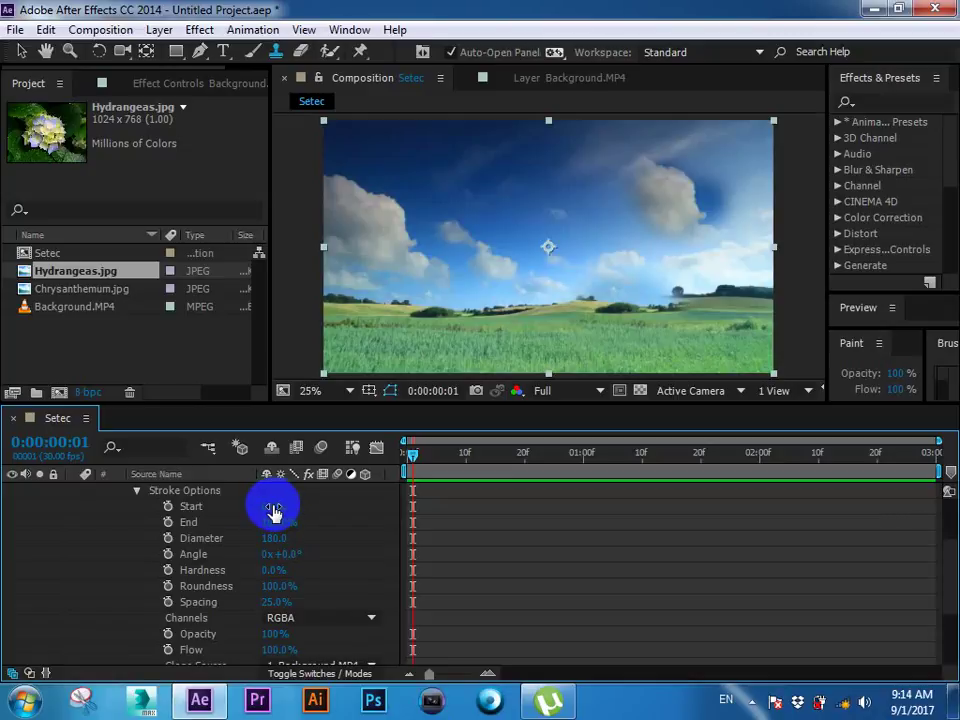
mouse_move(273, 511)
left_mouse_down()
mouse_move(411, 507)
mouse_move(375, 508)
left_mouse_up()
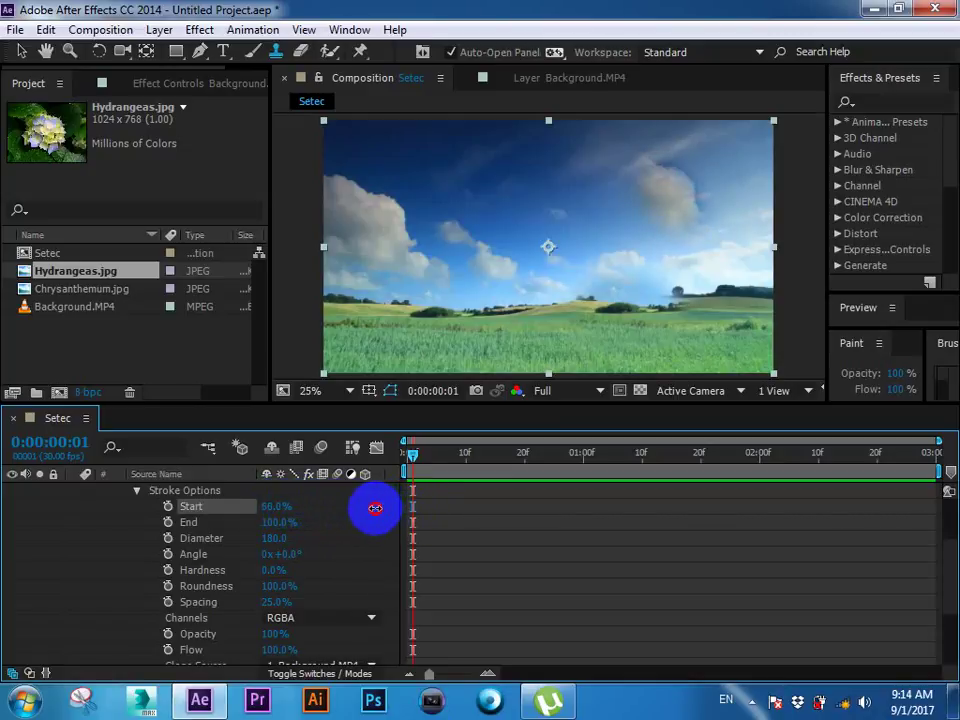
mouse_move(375, 508)
left_mouse_down()
mouse_move(261, 523)
mouse_move(259, 536)
mouse_move(517, 541)
left_mouse_up()
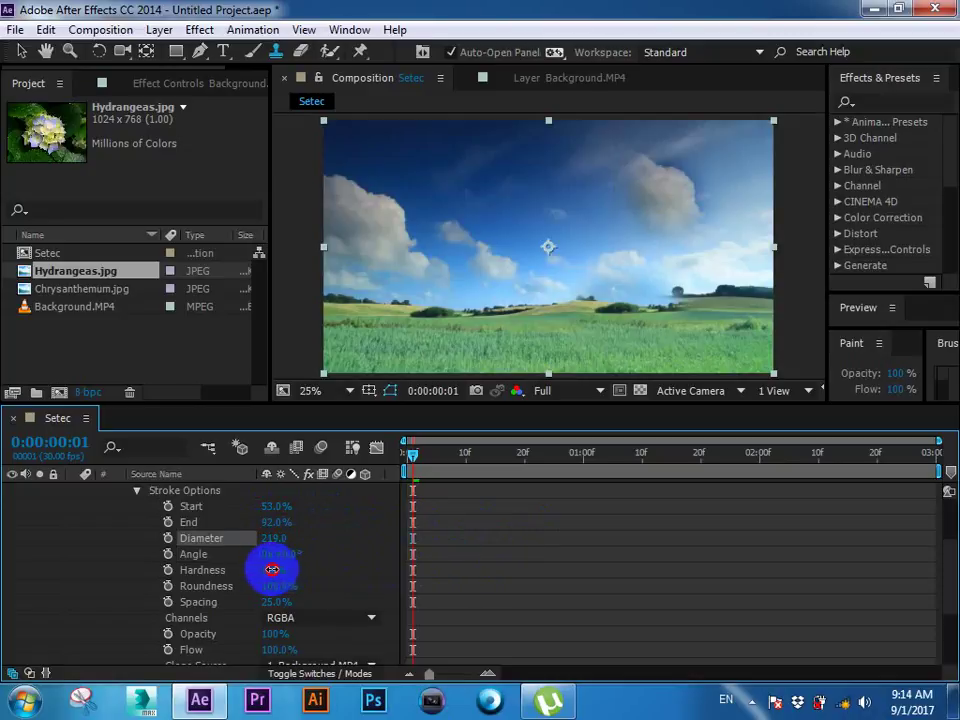
mouse_move(272, 569)
left_mouse_down()
mouse_move(442, 559)
mouse_move(299, 571)
mouse_move(276, 601)
mouse_move(277, 580)
mouse_move(323, 575)
mouse_move(254, 604)
mouse_move(270, 601)
left_mouse_up()
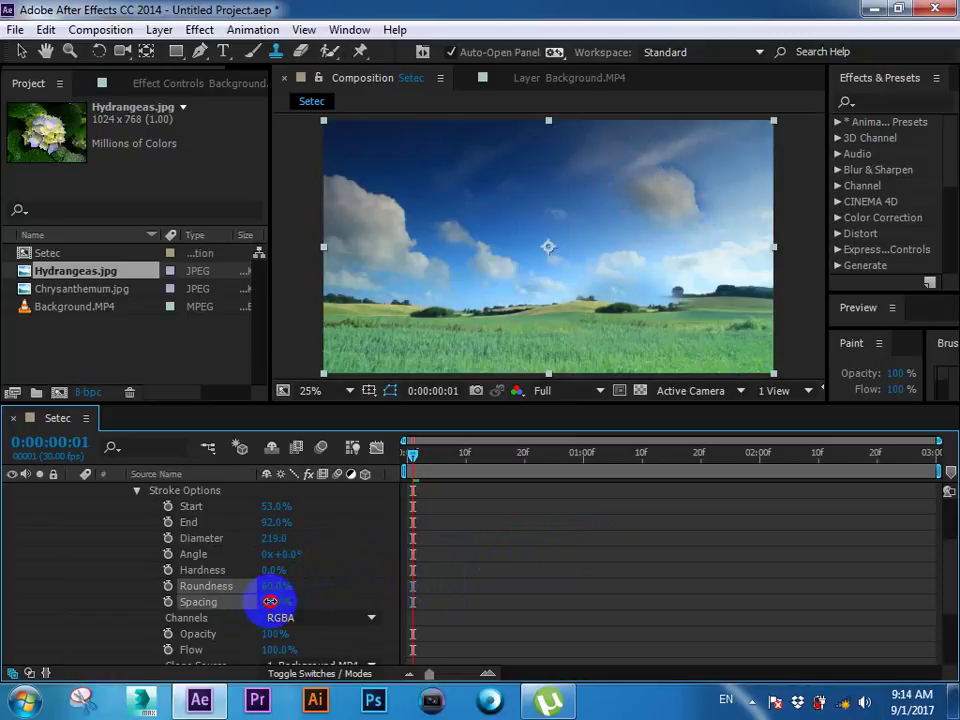
Step: Switch the stroke's Channels to RGB, then back to RGBA
scroll(369, 540, "down", 2)
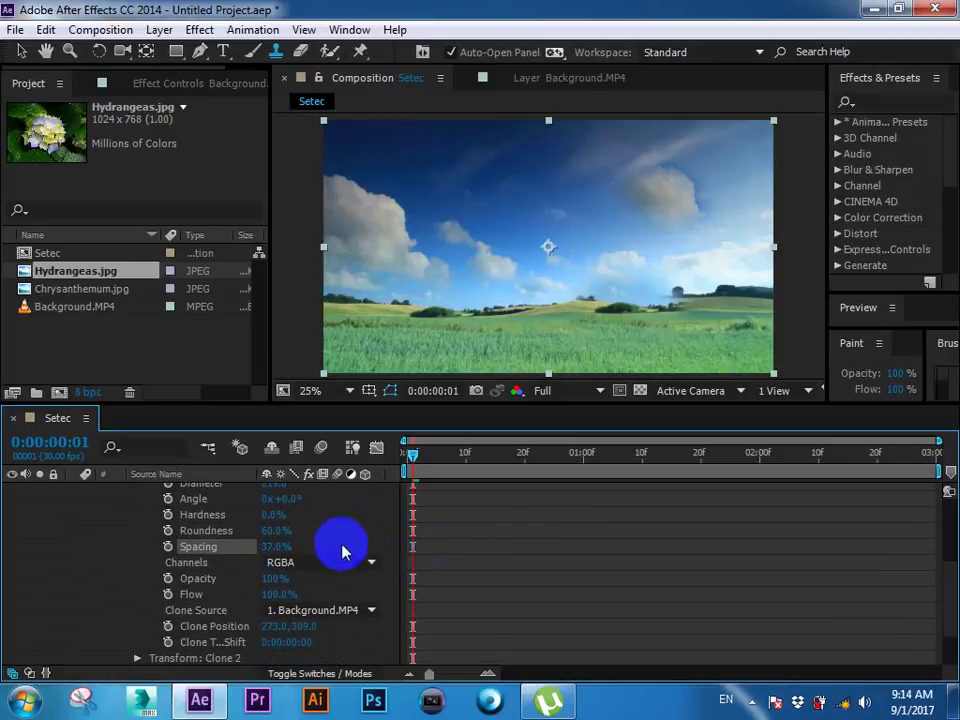
left_click(320, 563)
left_click(308, 603)
left_click(318, 563)
left_click(310, 582)
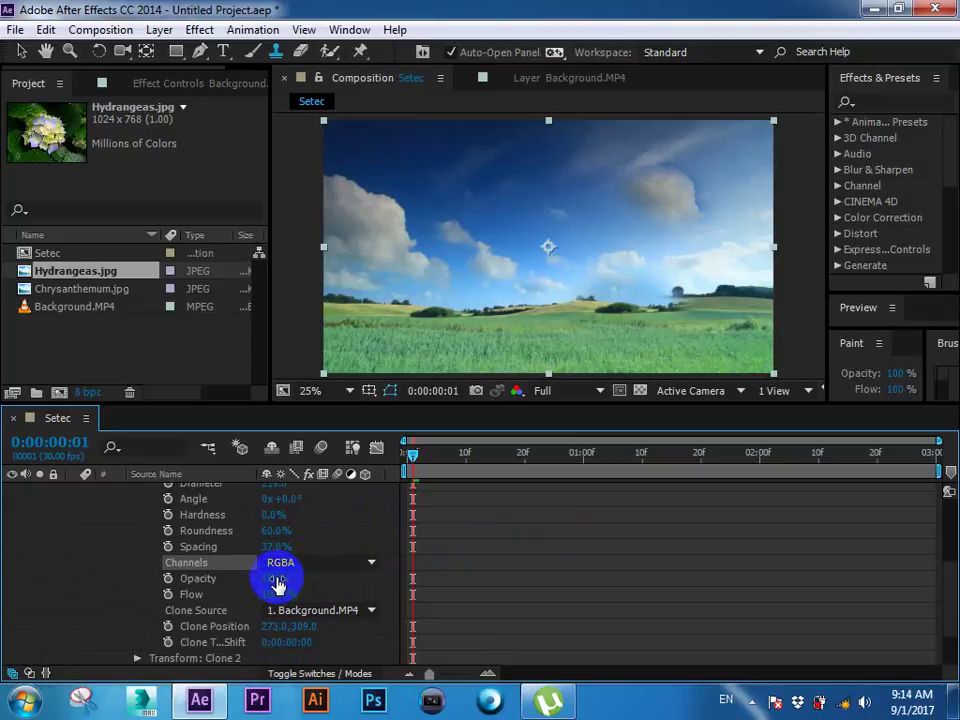
Step: Set the Clone 2 stroke Opacity to 78%
mouse_move(268, 576)
left_mouse_down()
mouse_move(260, 578)
mouse_move(356, 579)
left_mouse_up()
scroll(360, 572, "down", 1)
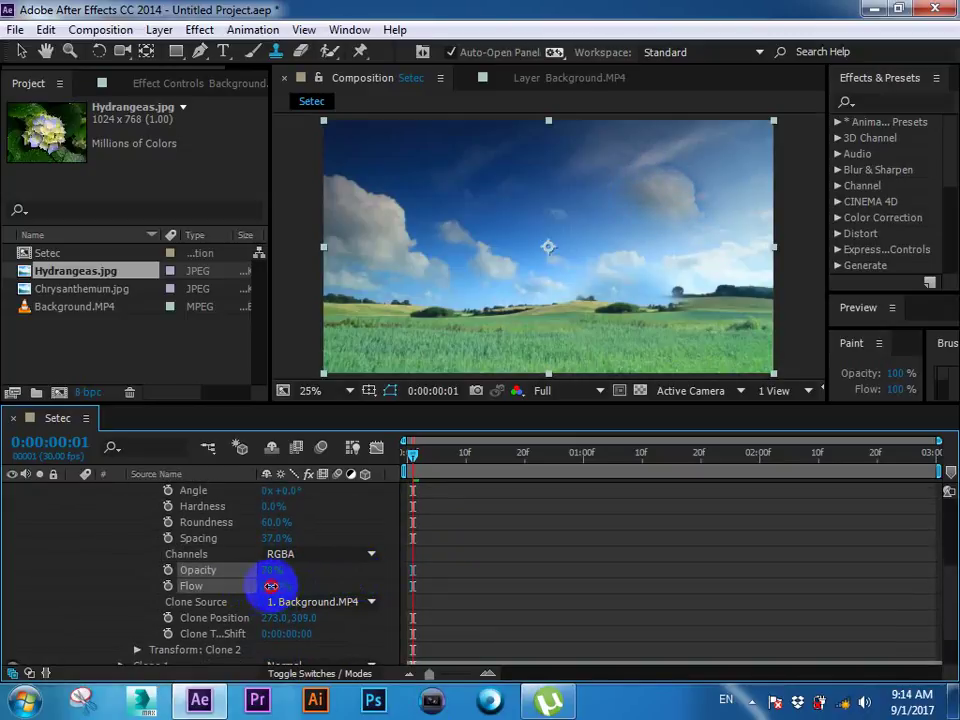
left_click_drag(271, 586, 336, 563)
scroll(336, 563, "down", 3)
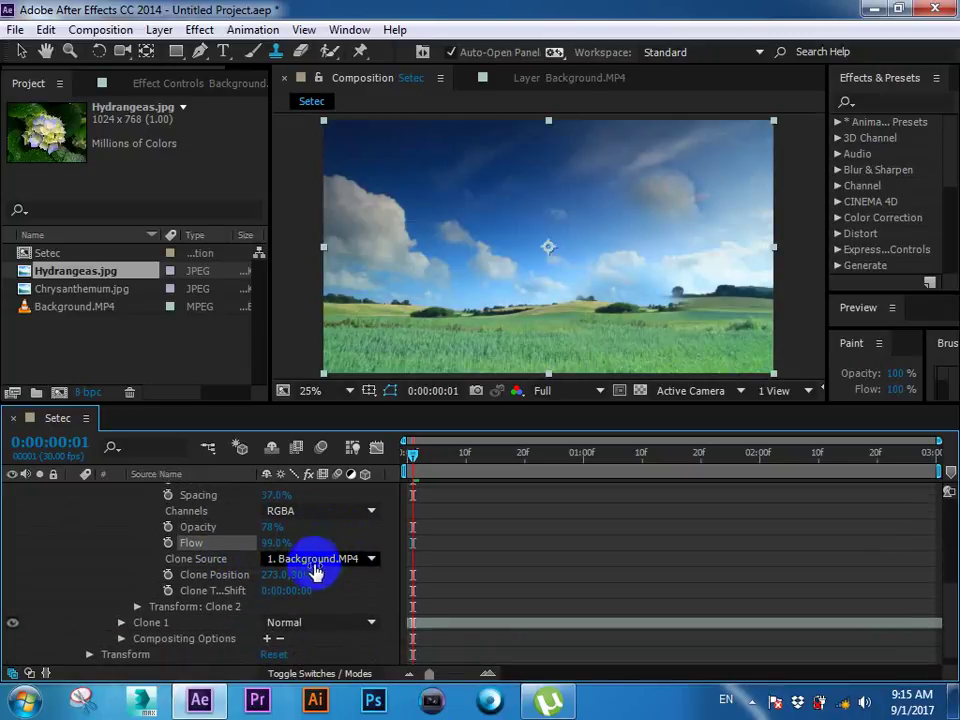
left_click(225, 574)
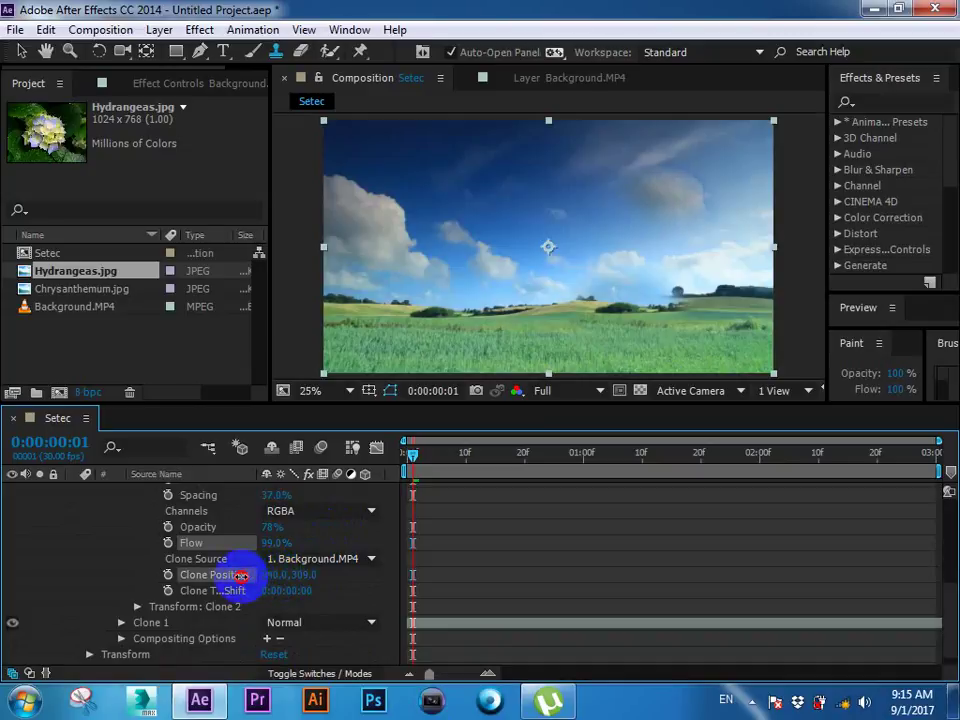
mouse_move(300, 574)
left_mouse_down()
mouse_move(440, 575)
mouse_move(346, 572)
left_mouse_up()
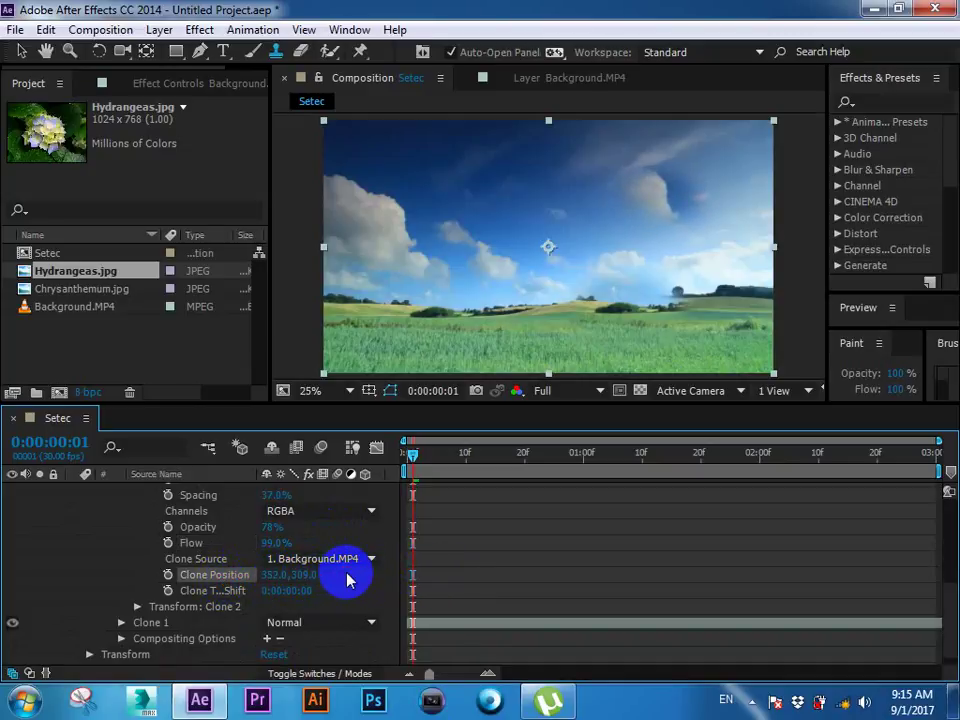
mouse_move(346, 572)
left_mouse_down()
mouse_move(292, 597)
mouse_move(388, 589)
left_mouse_up()
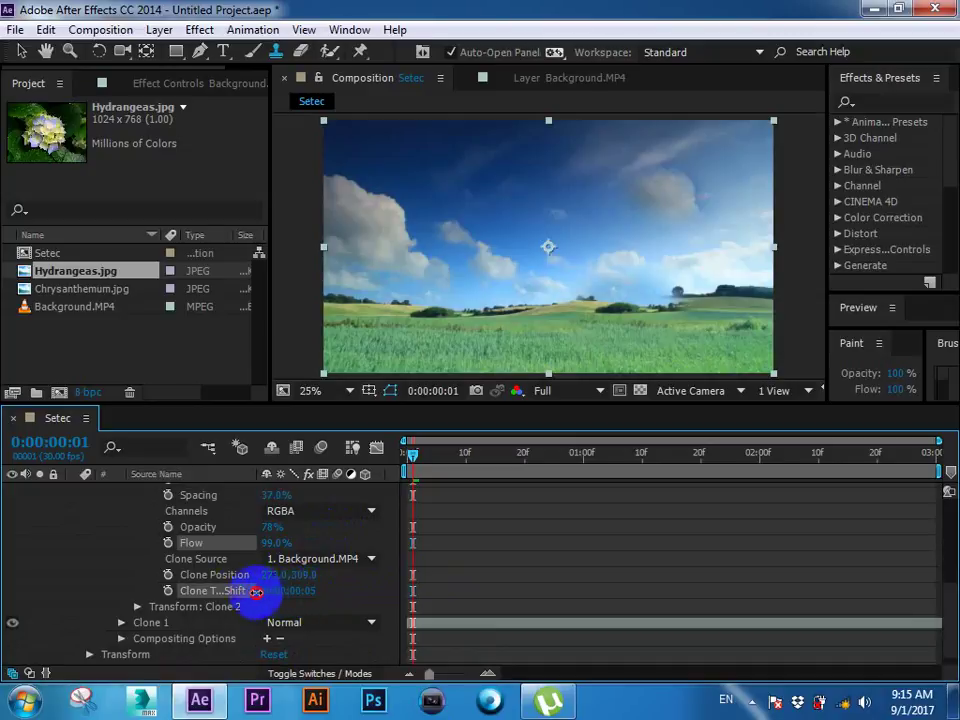
key("ctrl+z")
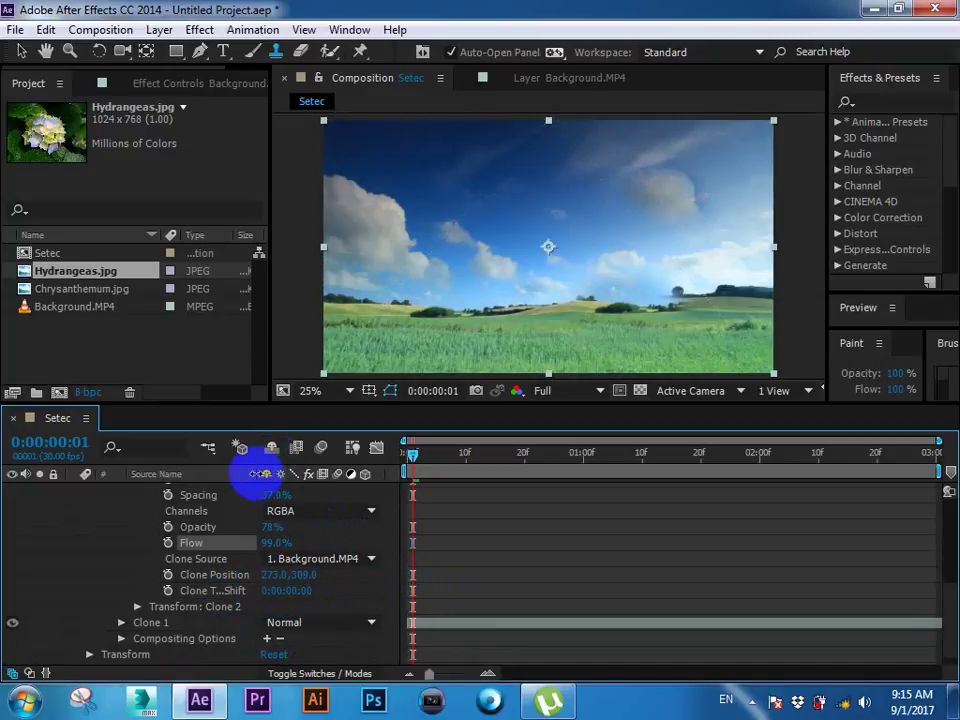
mouse_move(258, 474)
left_mouse_down()
mouse_move(341, 474)
mouse_move(286, 474)
left_mouse_up()
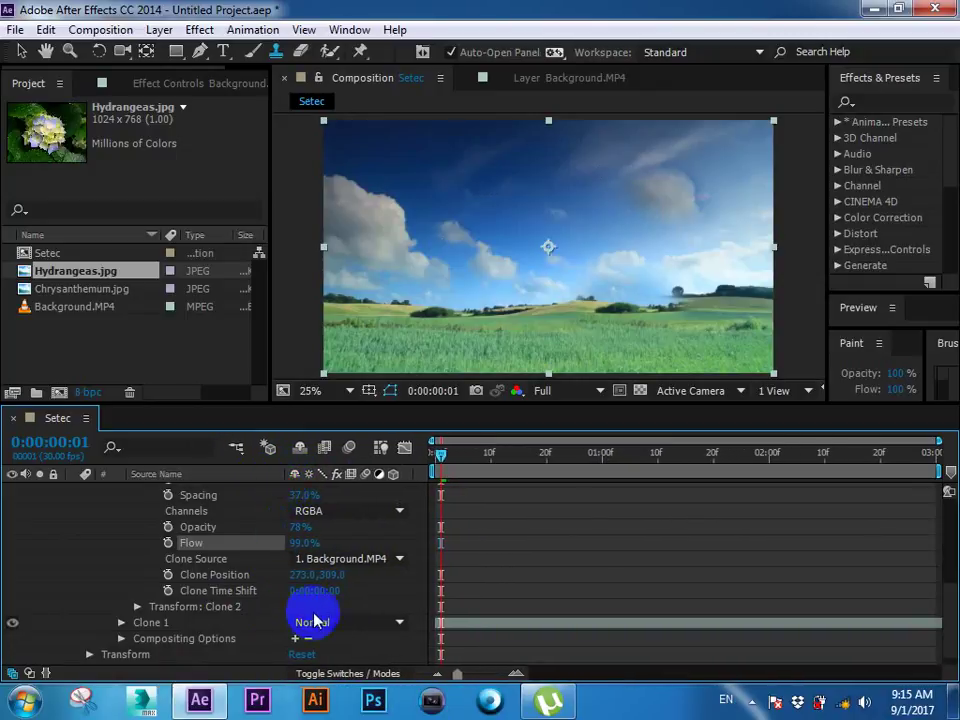
left_click_drag(444, 452, 435, 454)
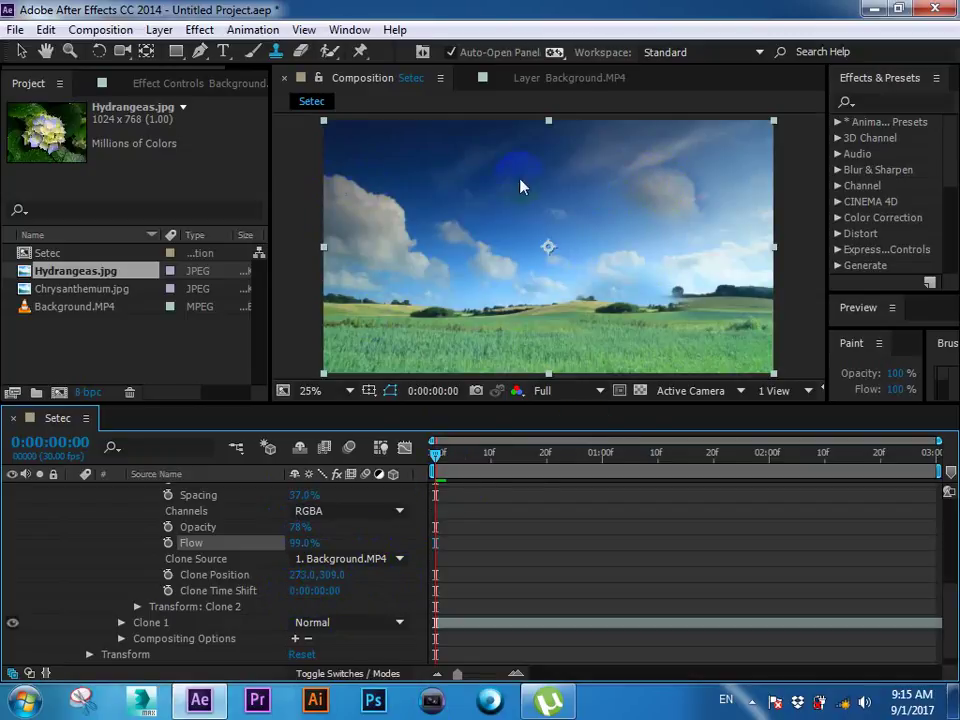
mouse_move(303, 592)
left_mouse_down()
mouse_move(615, 587)
mouse_move(323, 597)
left_mouse_up()
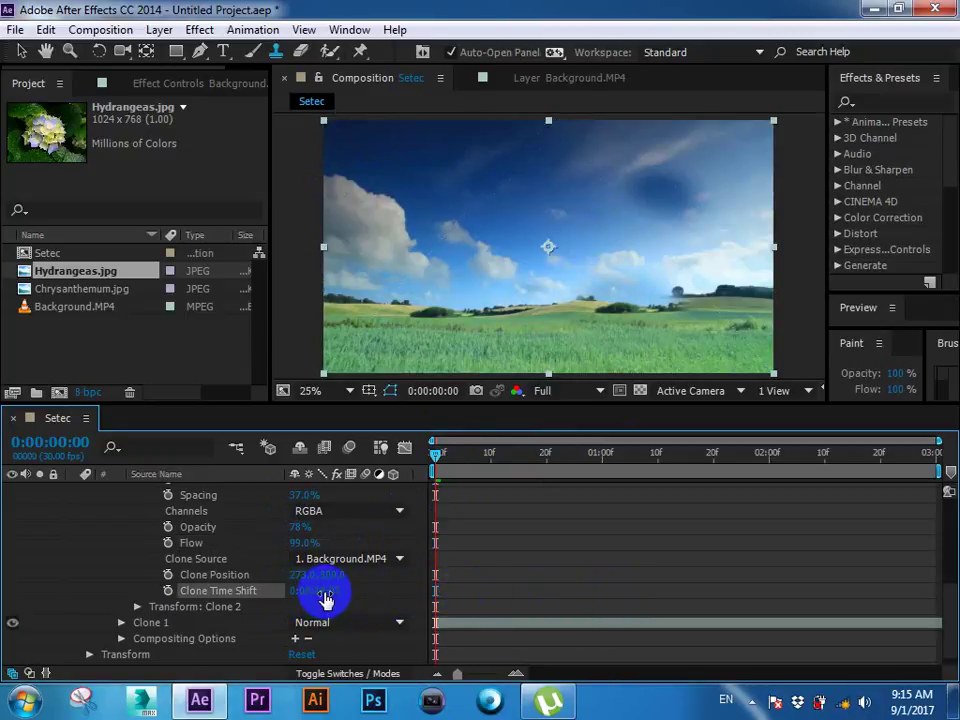
left_click(436, 455)
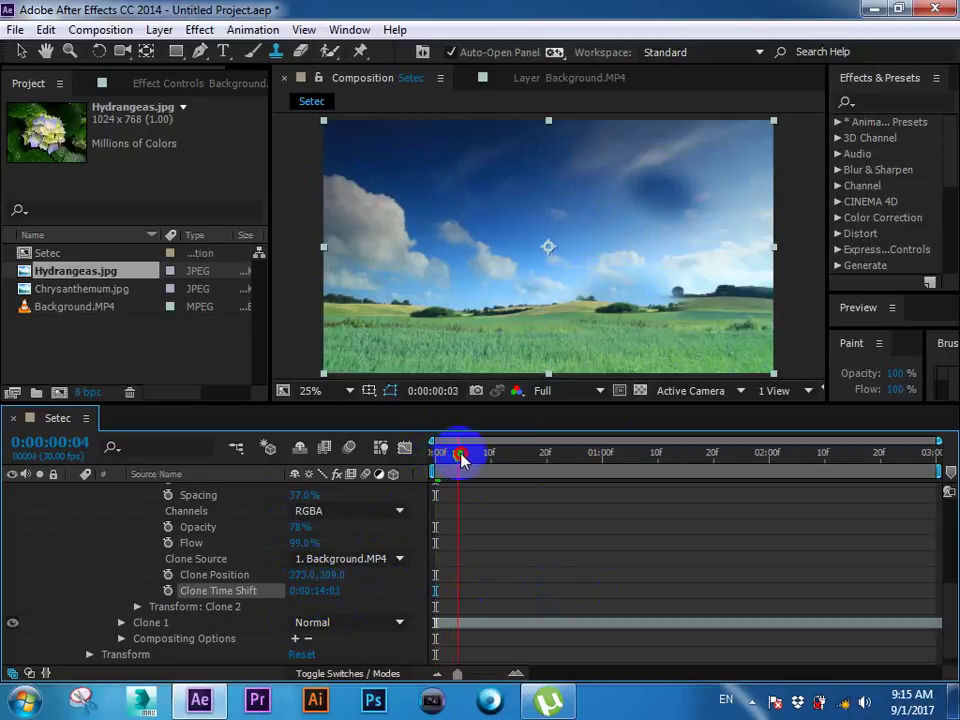
left_click_drag(438, 459, 463, 455)
left_click(382, 452)
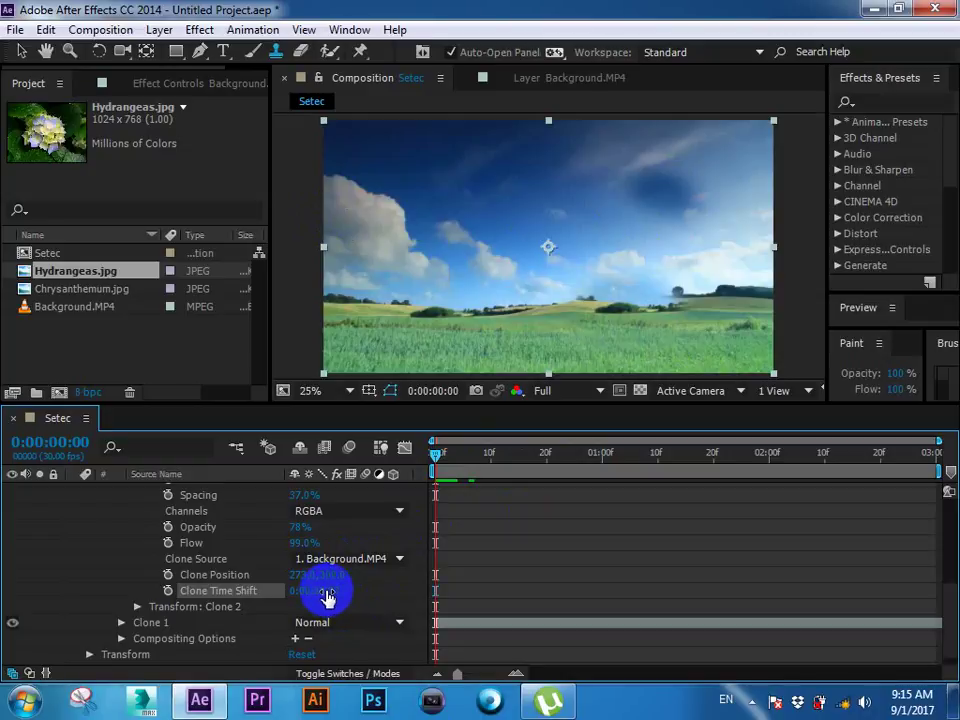
mouse_move(328, 597)
left_mouse_down()
mouse_move(489, 443)
mouse_move(537, 470)
left_mouse_up()
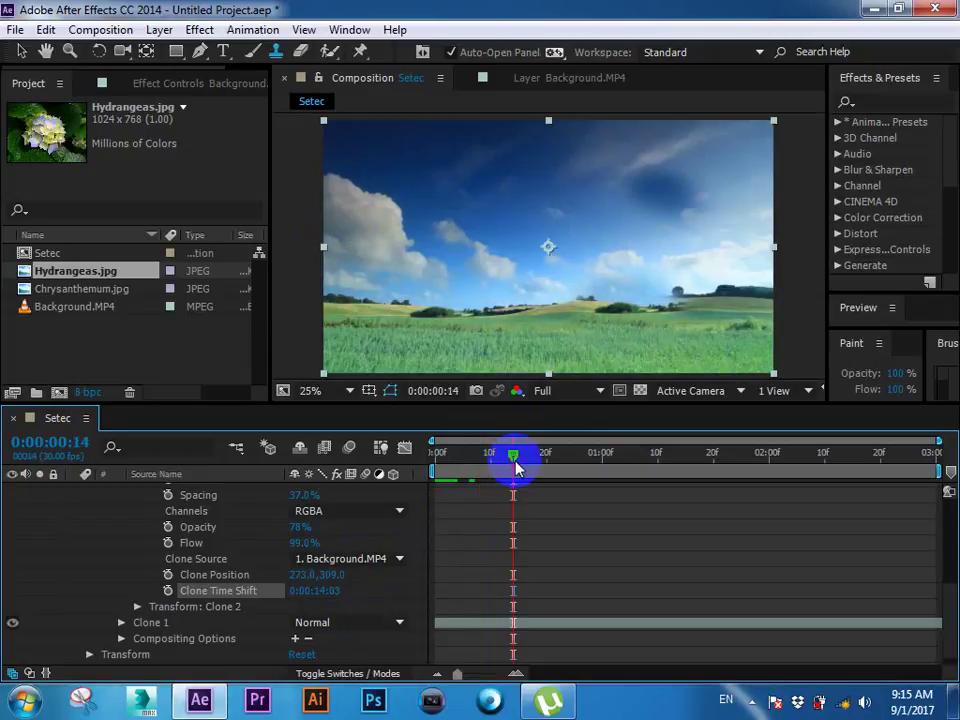
key("space")
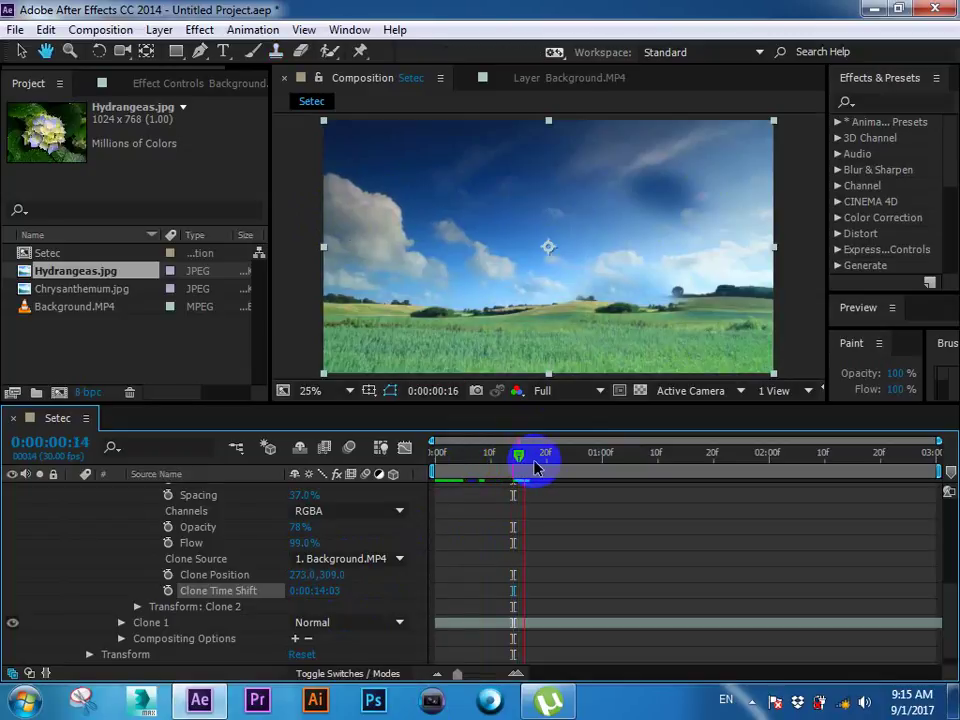
left_click(435, 455)
left_click(330, 592)
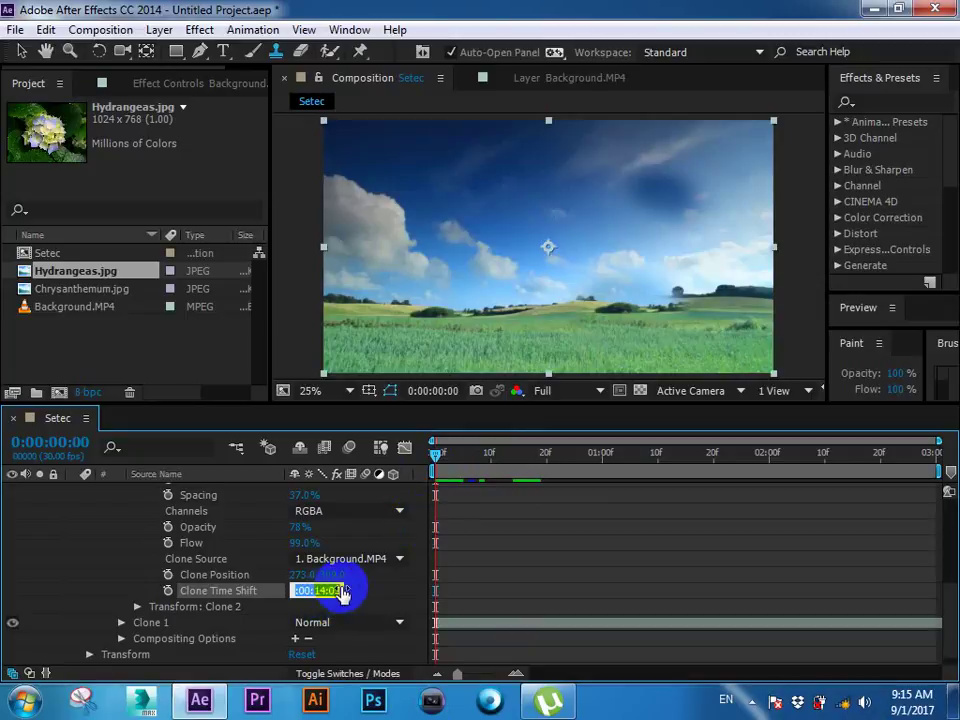
type("0")
key("Return")
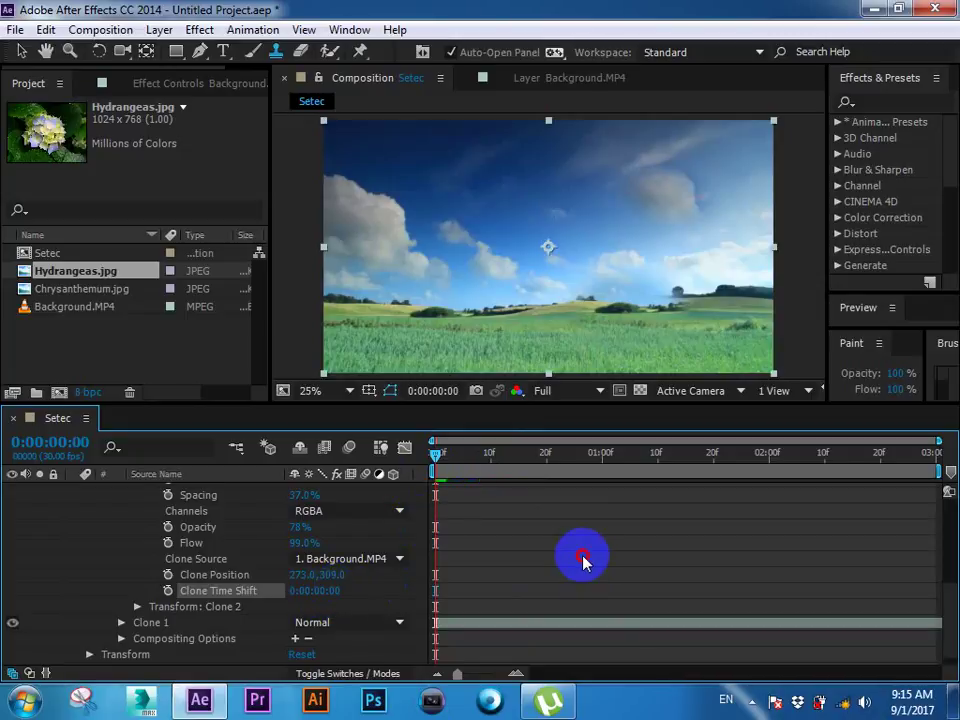
Step: Stop the preview at frame 15 and raise Clone 2's Position Y from 231 to 273
key("space")
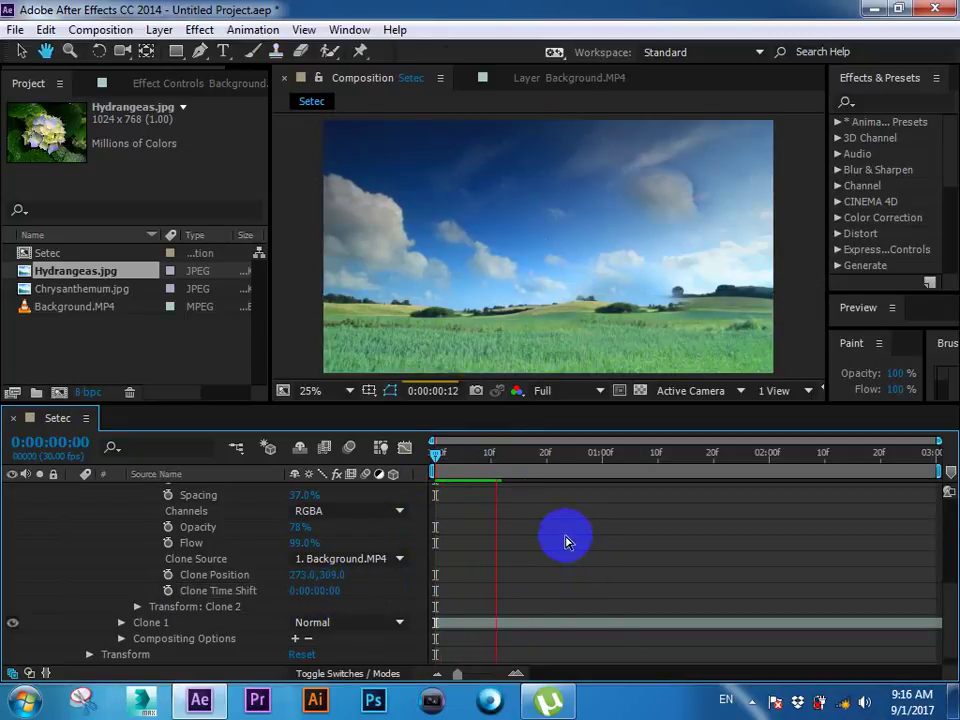
key("space")
scroll(513, 536, "up", 2)
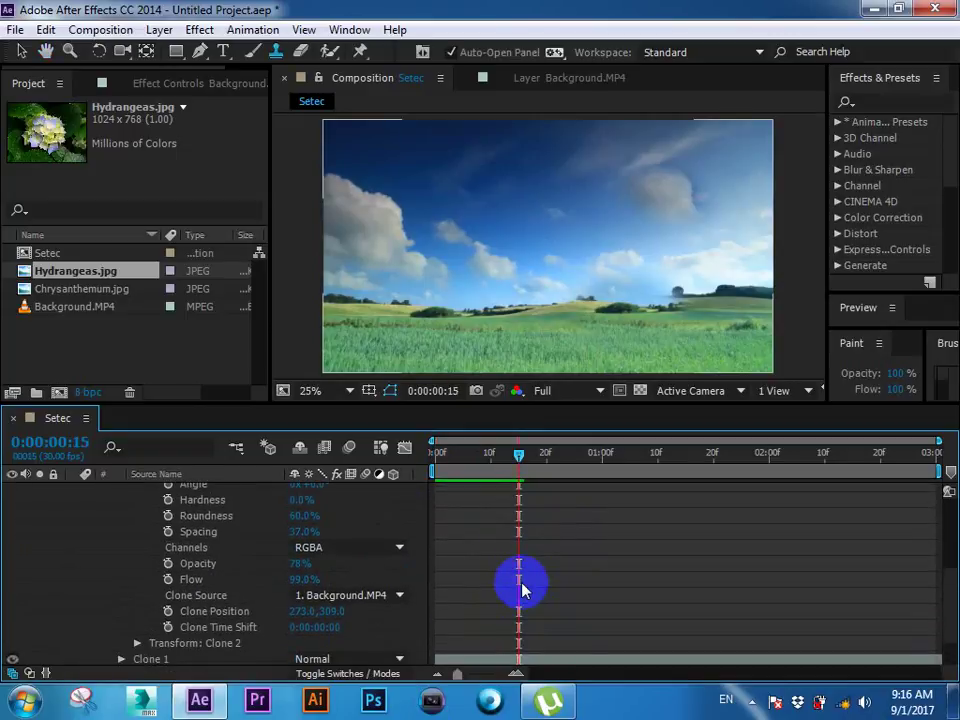
left_click(138, 644)
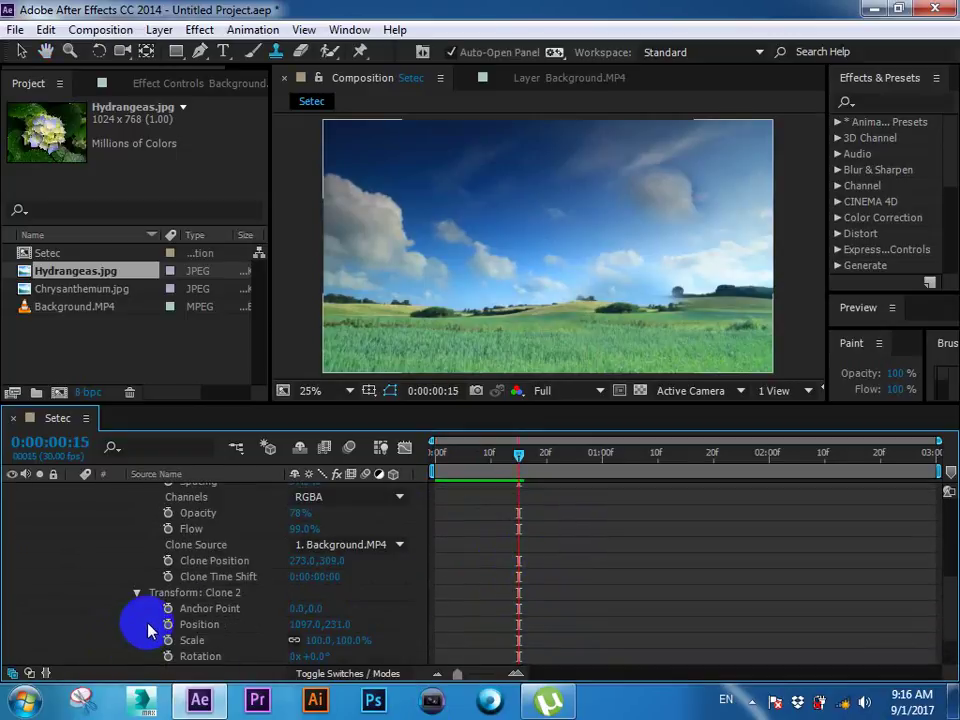
scroll(467, 570, "down", 3)
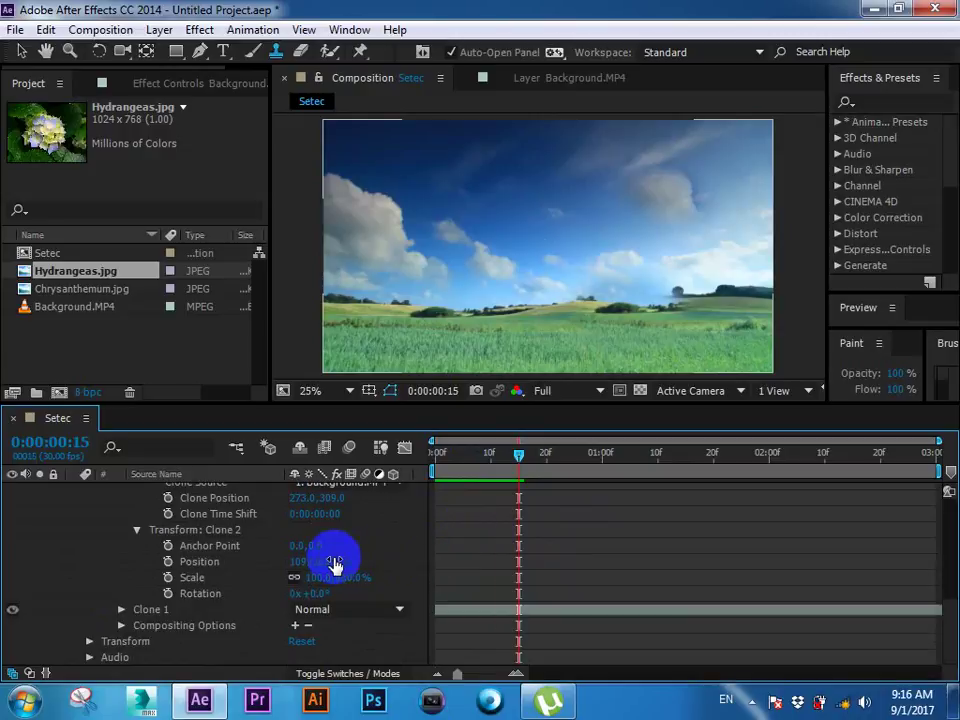
mouse_move(336, 562)
left_mouse_down()
mouse_move(380, 555)
mouse_move(336, 579)
mouse_move(375, 569)
left_mouse_up()
scroll(383, 589, "up", 1)
scroll(383, 589, "up", 4)
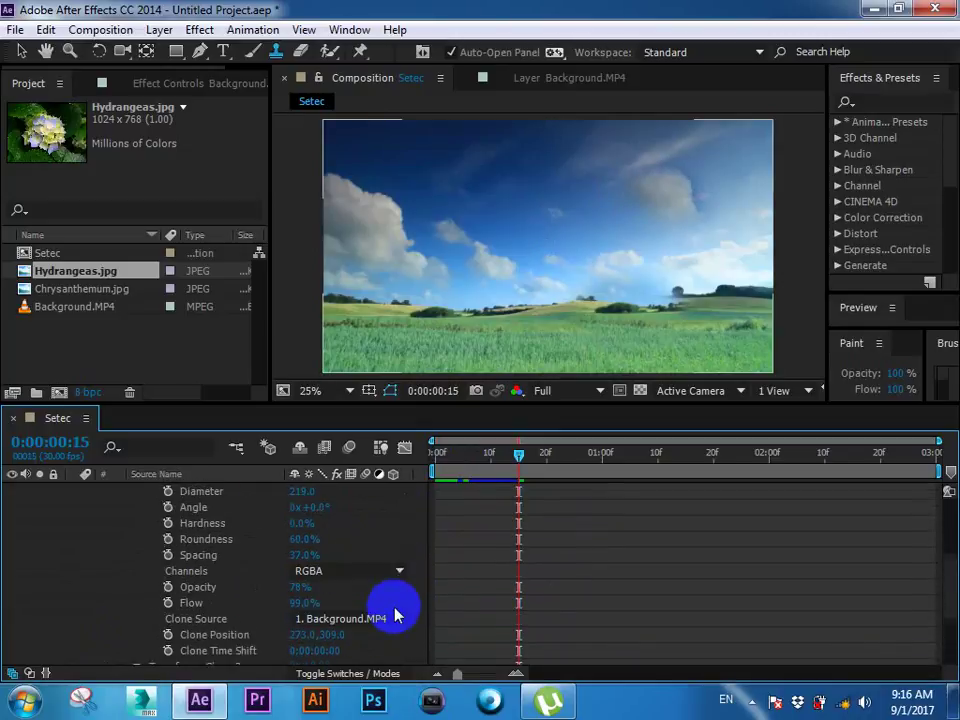
scroll(399, 617, "up", 2)
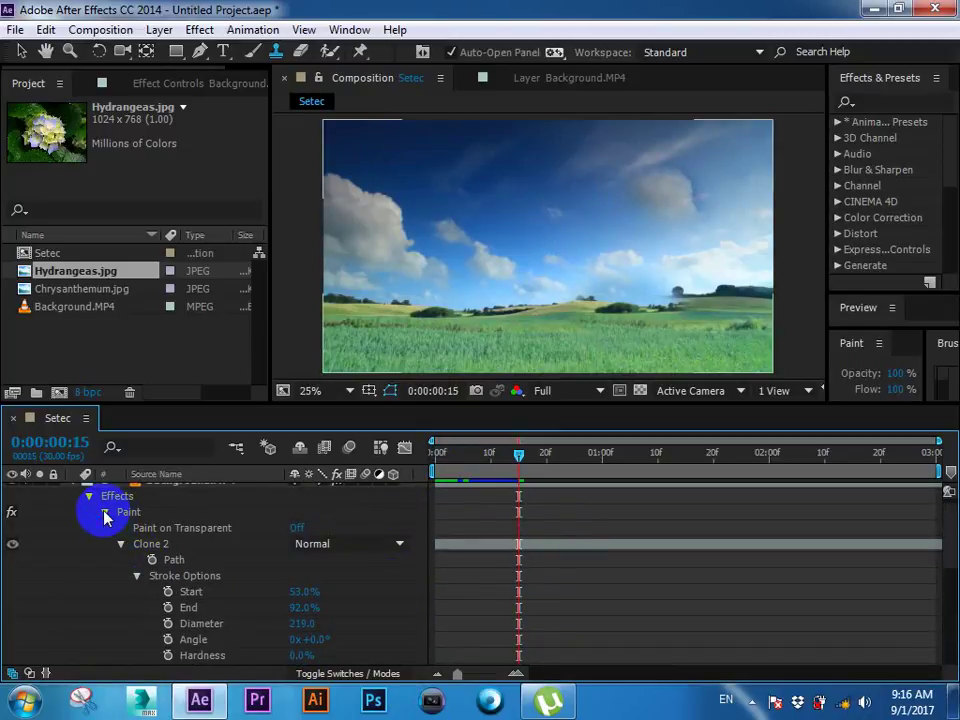
Step: Move the time to 0:00:00:00 and delete the Paint effect from Background.MP4
left_click(104, 513)
left_click(140, 523)
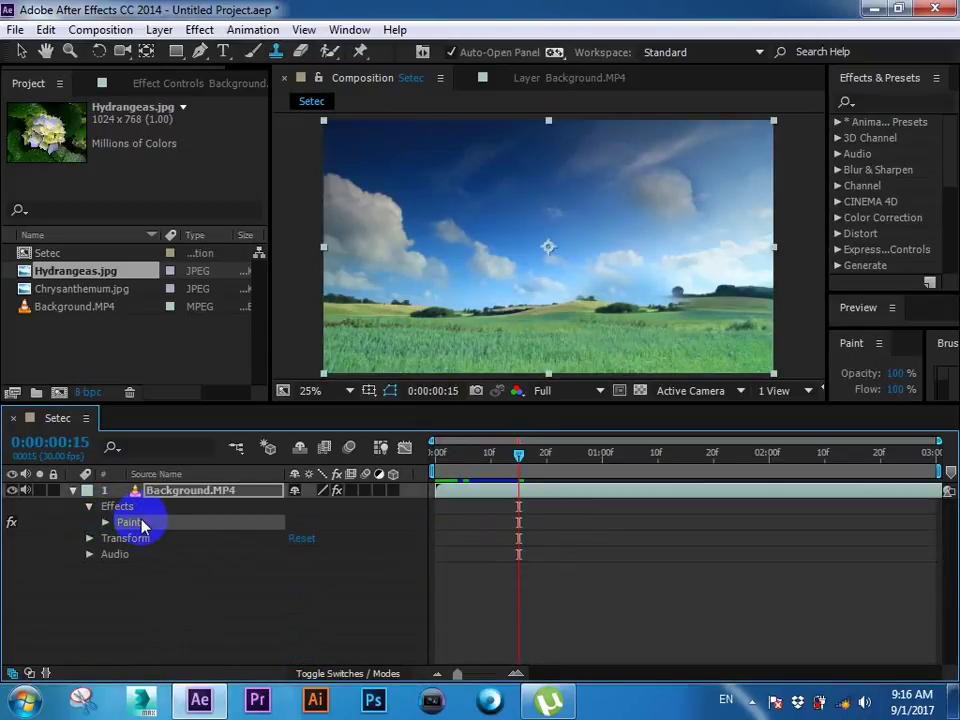
left_click(313, 89)
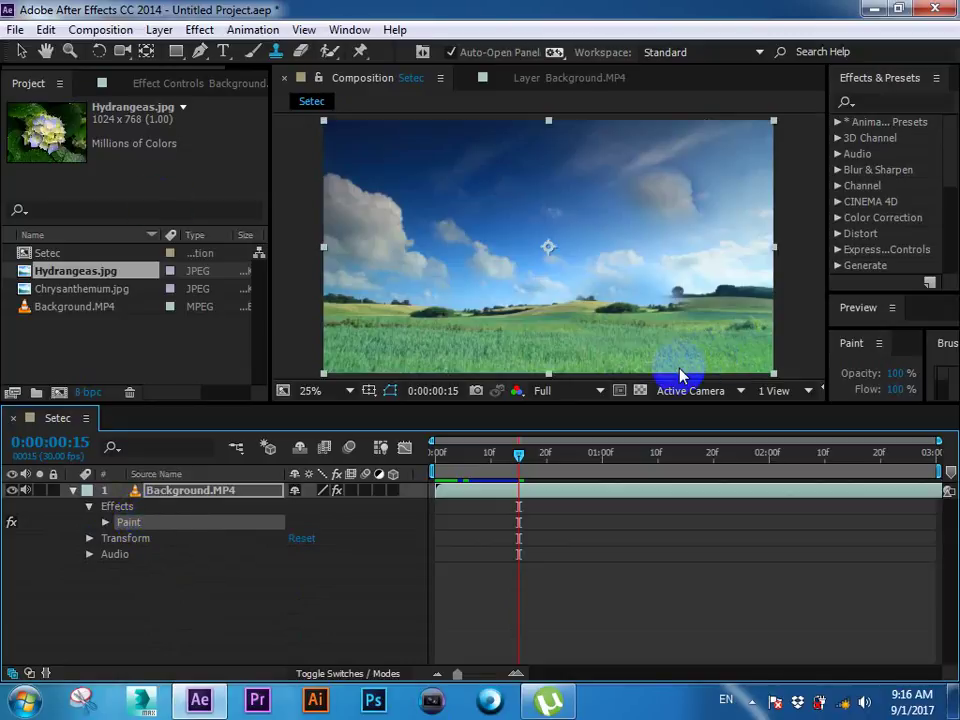
left_click_drag(497, 454, 432, 470)
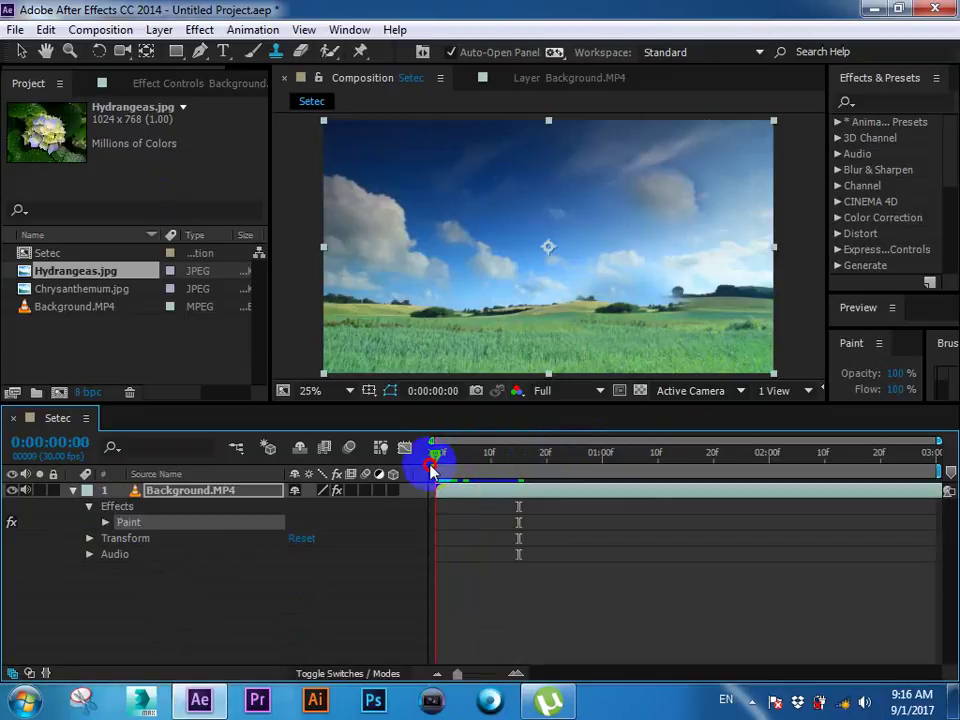
left_click(553, 570)
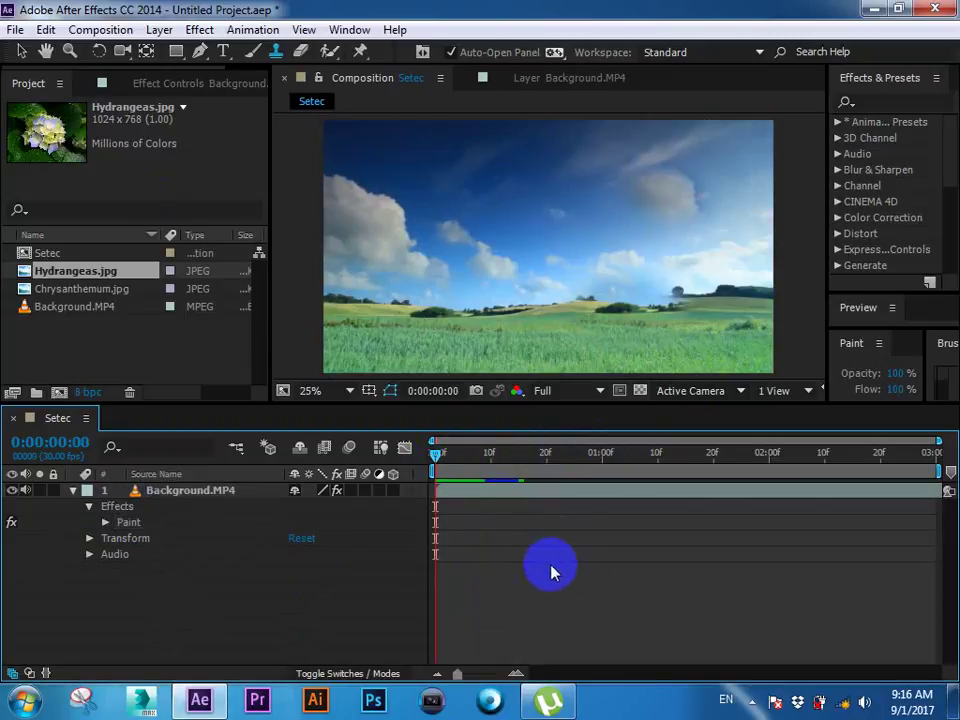
left_click(127, 525)
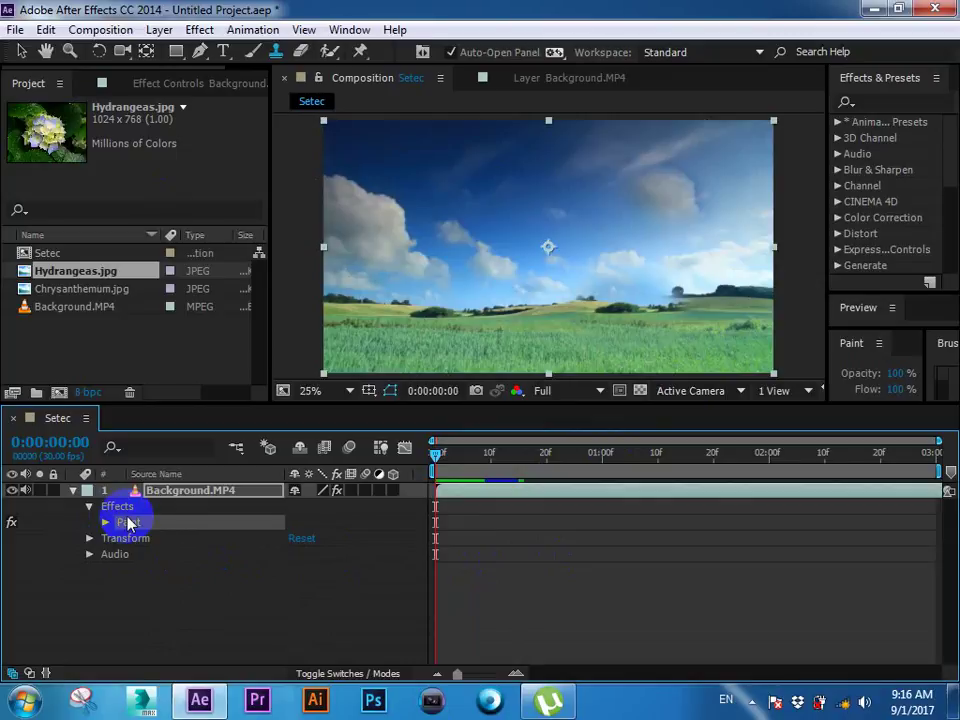
key("Delete")
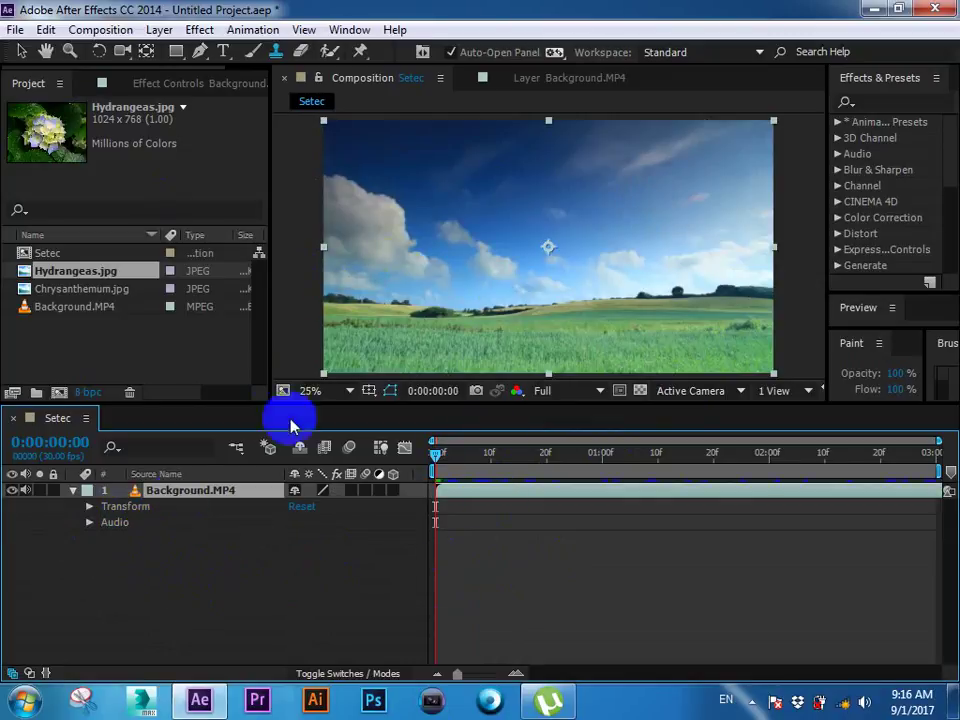
Step: Drag the viewer/timeline divider down to enlarge the composition viewer
left_click(546, 254)
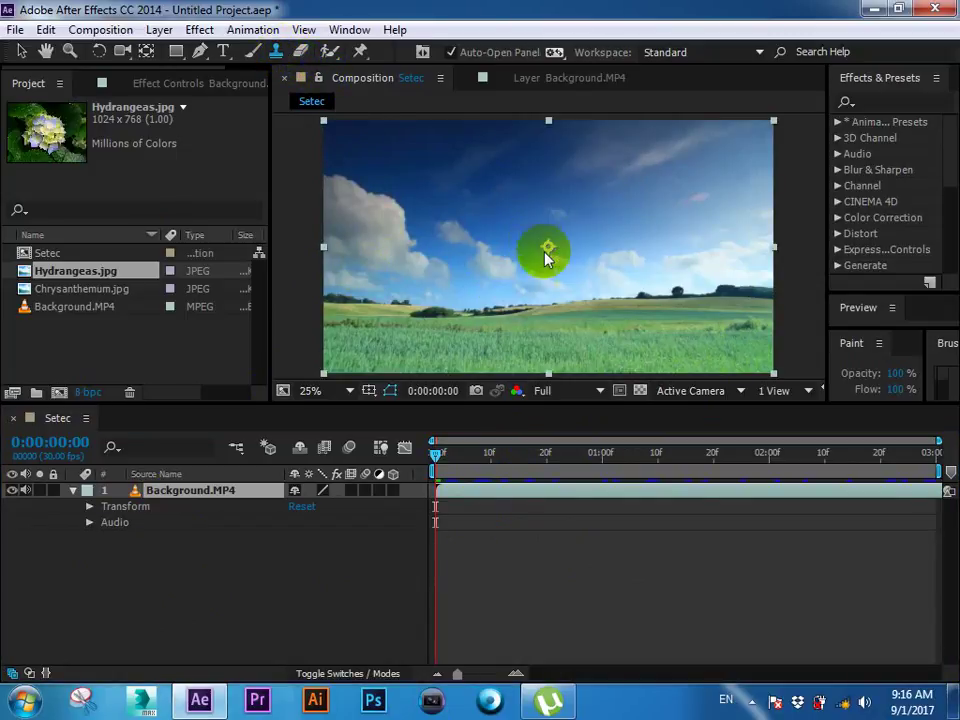
left_click(561, 420)
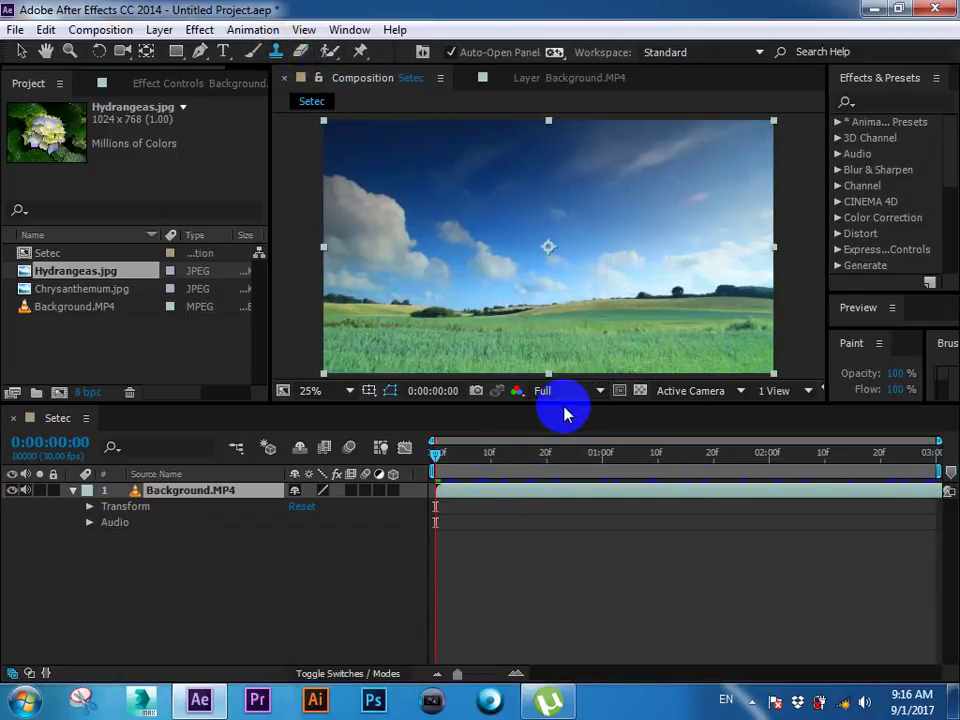
left_click_drag(565, 401, 557, 470)
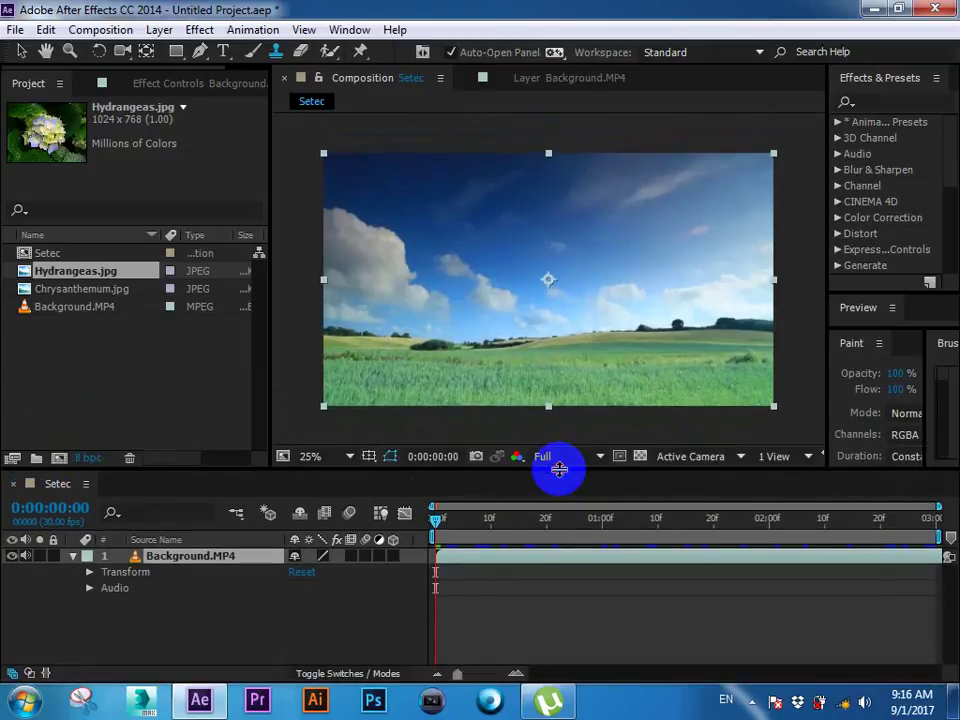
Step: Delete Hydrangeas, Chrysanthemum and Background.MP4 from the project, then select the Eraser Tool
left_click_drag(181, 354, 71, 278)
key("Delete")
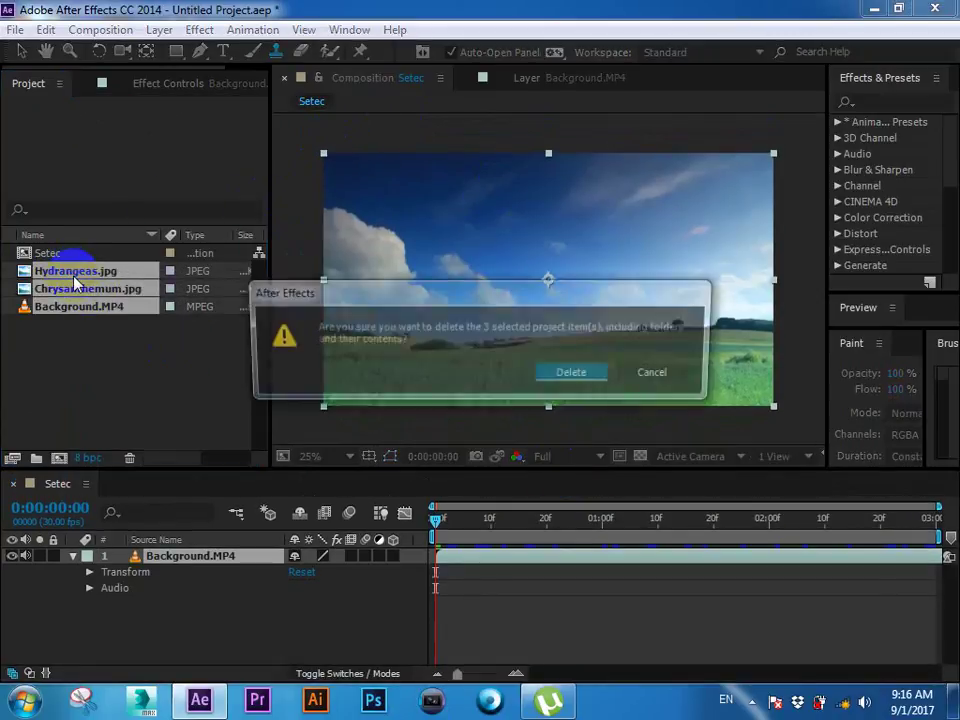
left_click(599, 382)
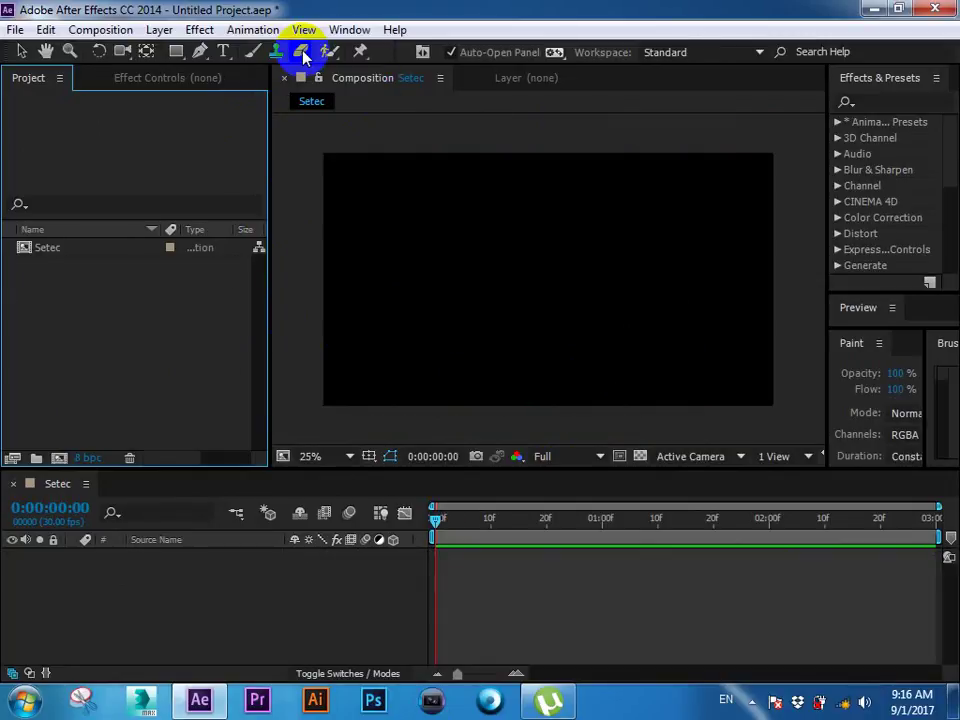
left_click(303, 52)
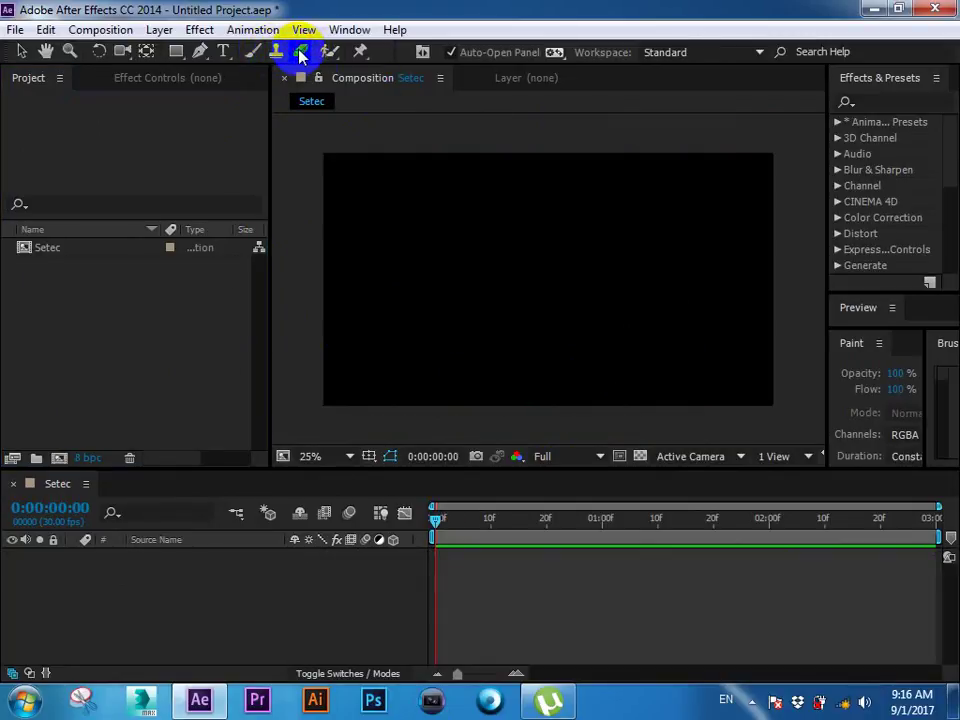
left_click(301, 52)
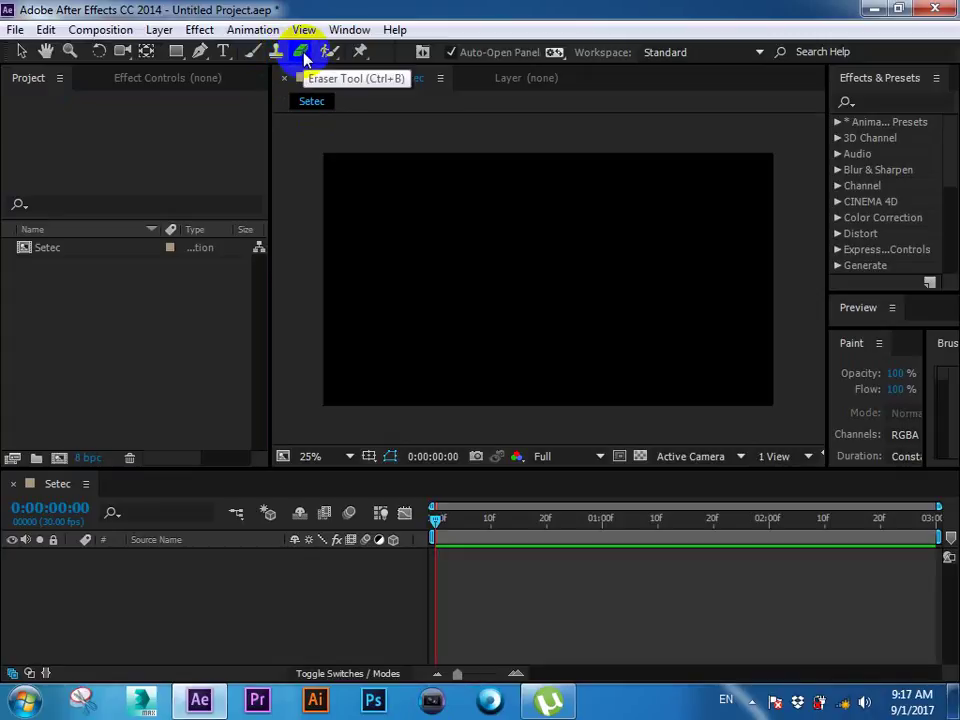
Step: Browse DATA (D:) to the Brush & Eraser Tool folder and import 4-2-plates-png-file.png
double_click(133, 332)
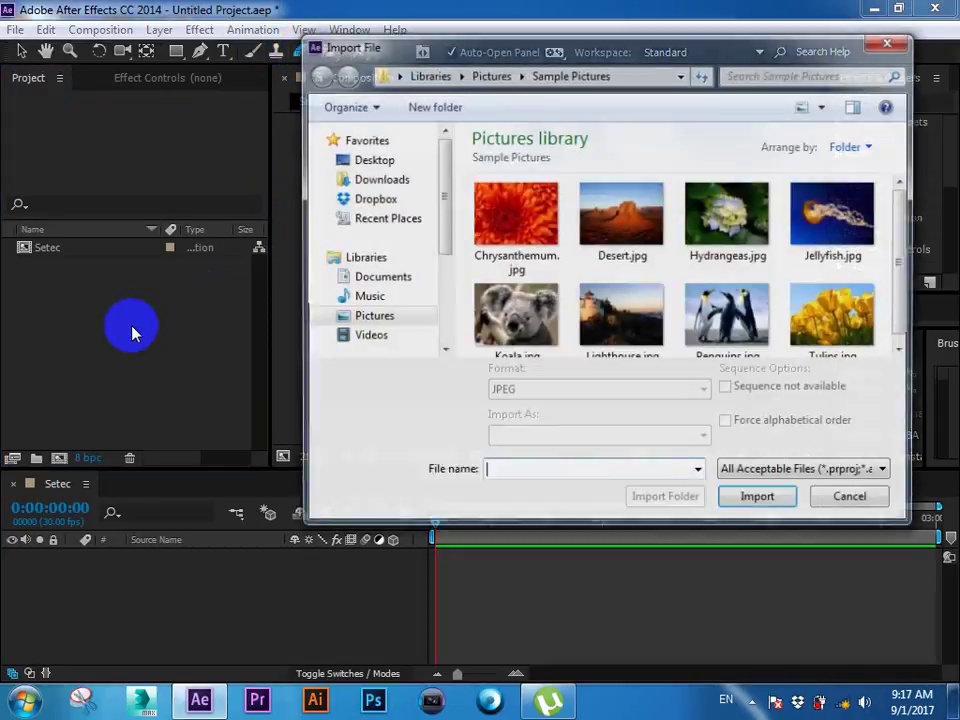
scroll(446, 253, "down", 2)
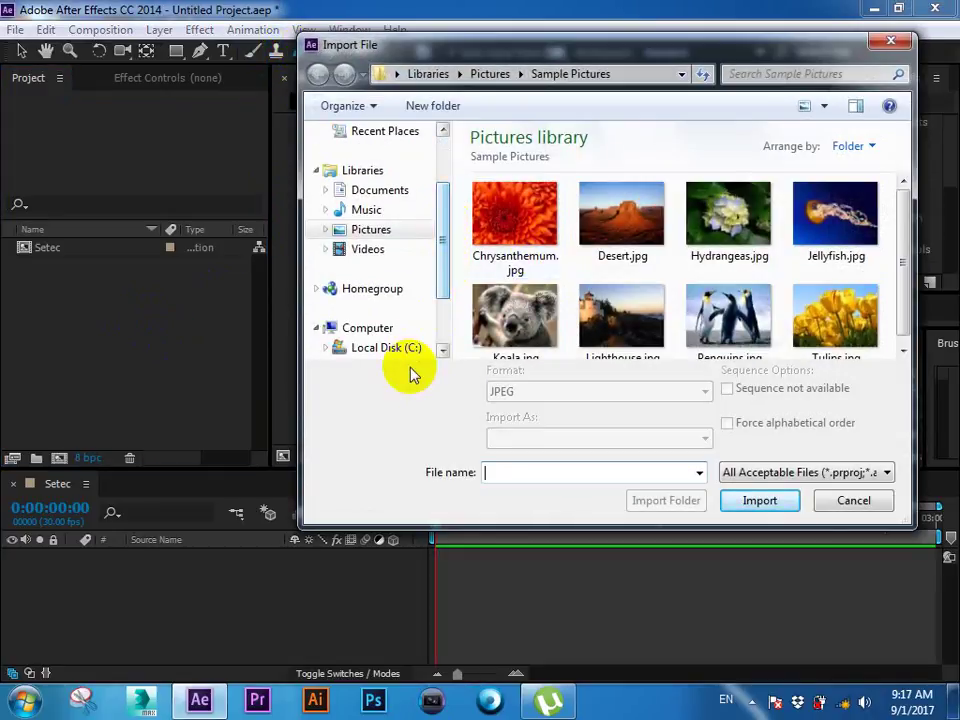
left_click_drag(445, 247, 446, 285)
left_click(418, 290)
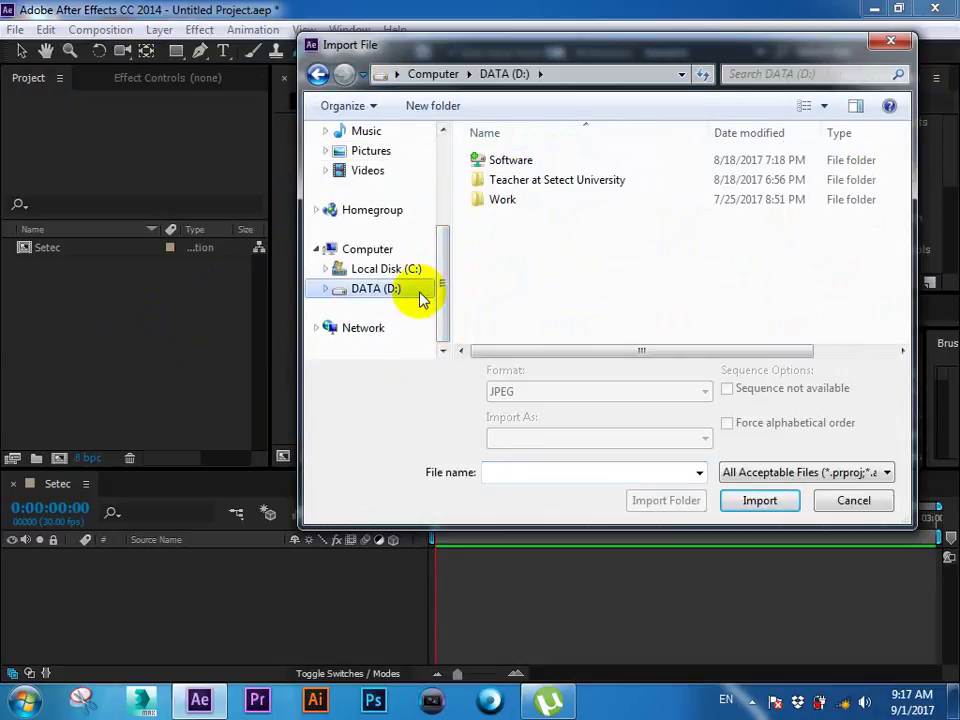
double_click(549, 182)
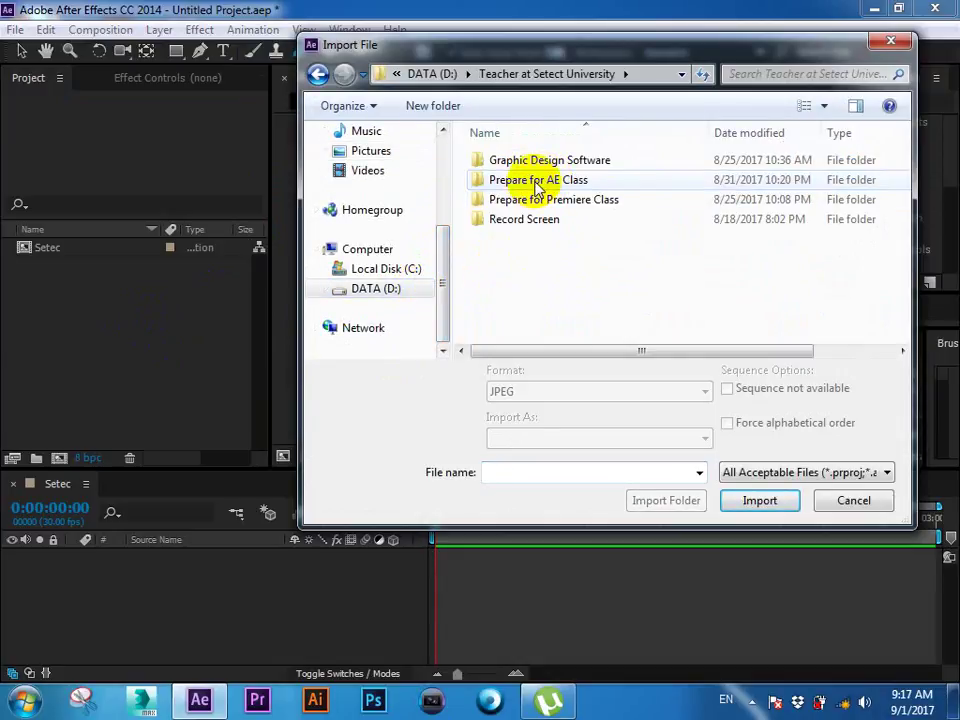
double_click(538, 182)
double_click(545, 238)
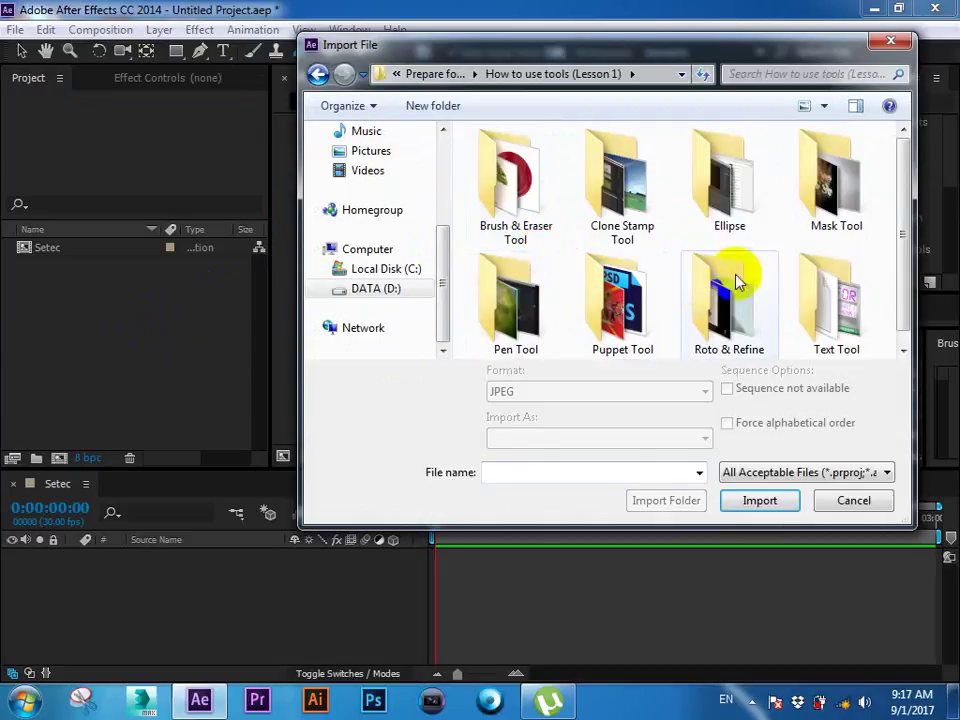
left_click_drag(901, 184, 904, 208)
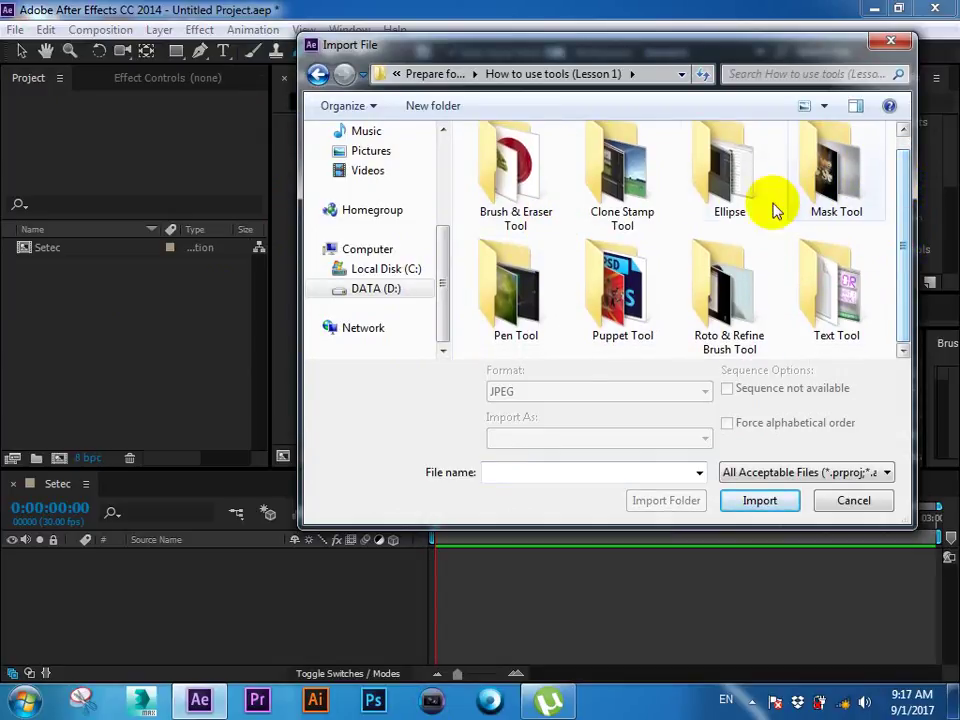
double_click(535, 175)
double_click(534, 176)
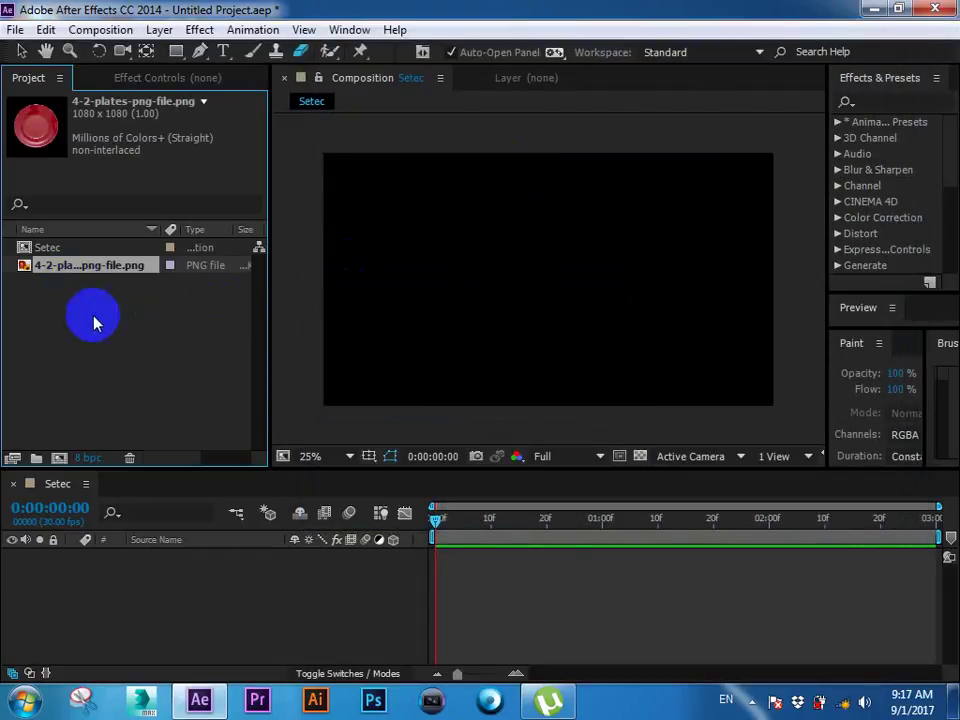
Step: Add 4-2-plates-png-file.png as a layer in the Setec timeline, then deselect it
left_click(94, 323)
left_click(84, 268)
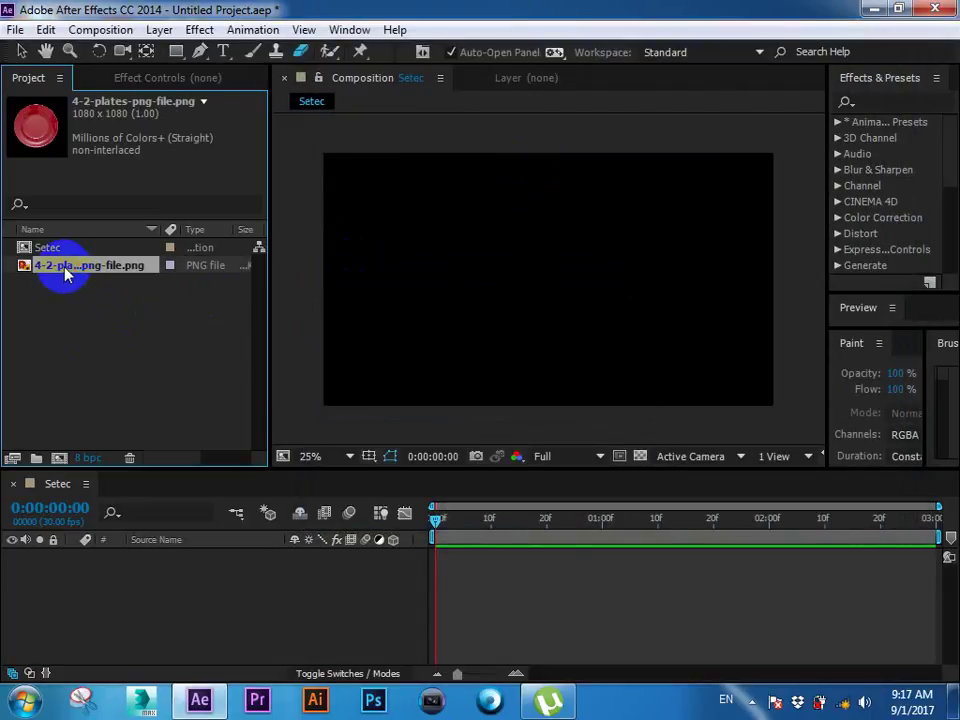
left_click_drag(56, 270, 55, 293)
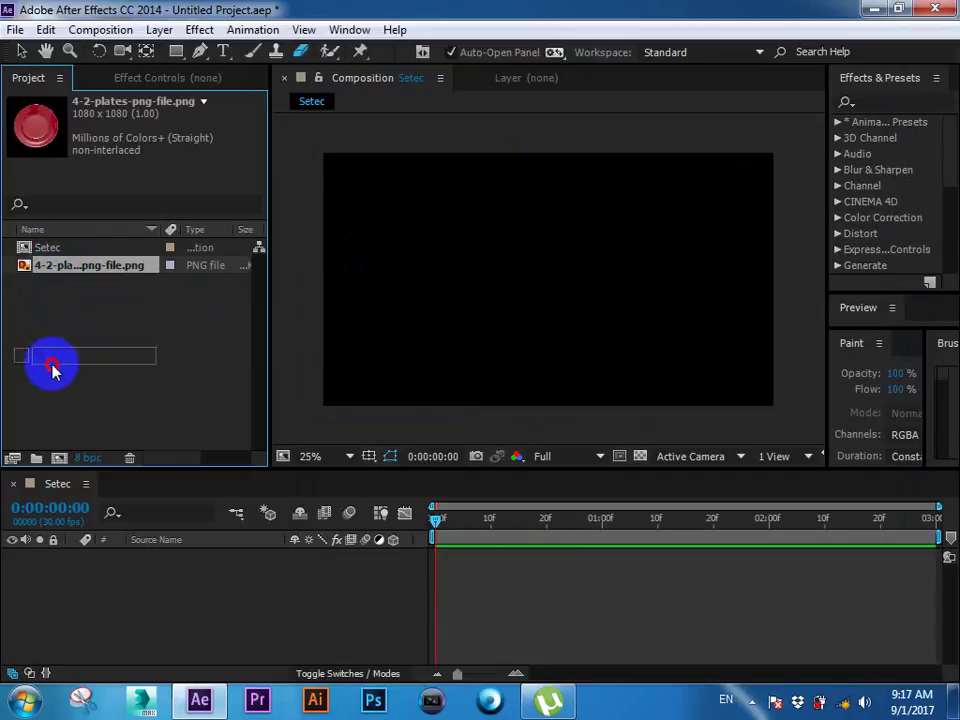
mouse_move(55, 296)
left_mouse_down()
mouse_move(51, 598)
mouse_move(70, 318)
left_mouse_up()
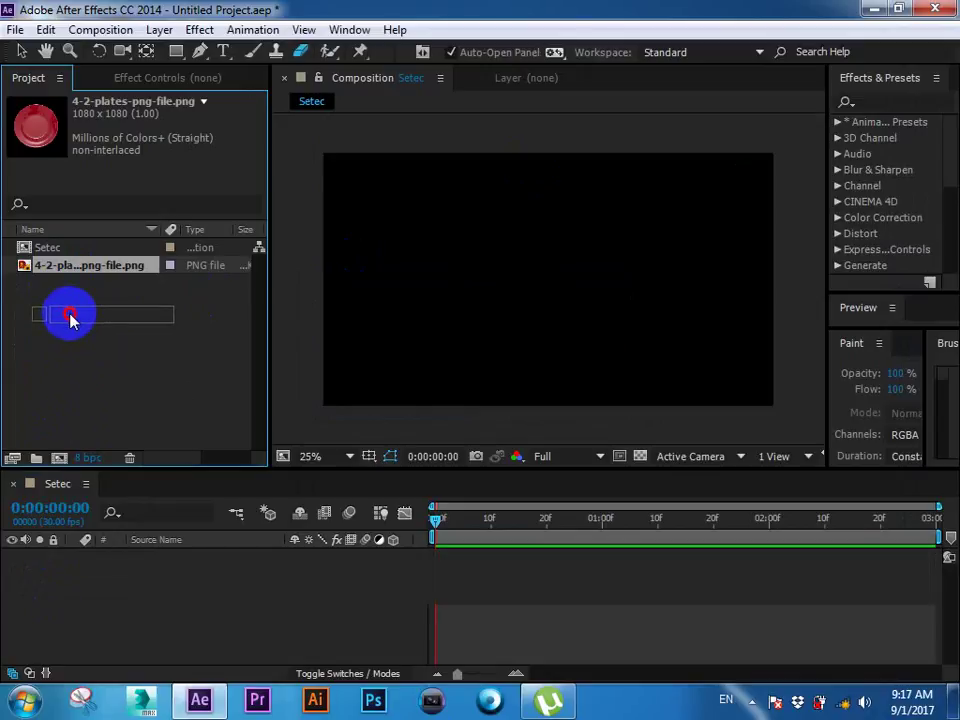
mouse_move(70, 320)
left_mouse_down()
mouse_move(70, 288)
mouse_move(47, 253)
left_mouse_up()
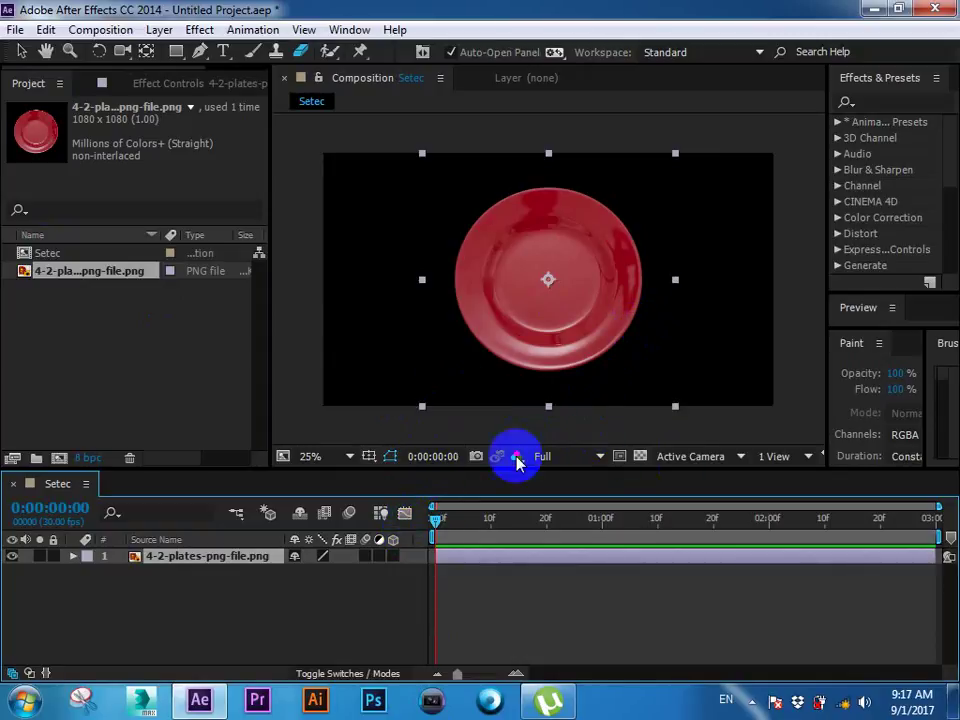
left_click(362, 197)
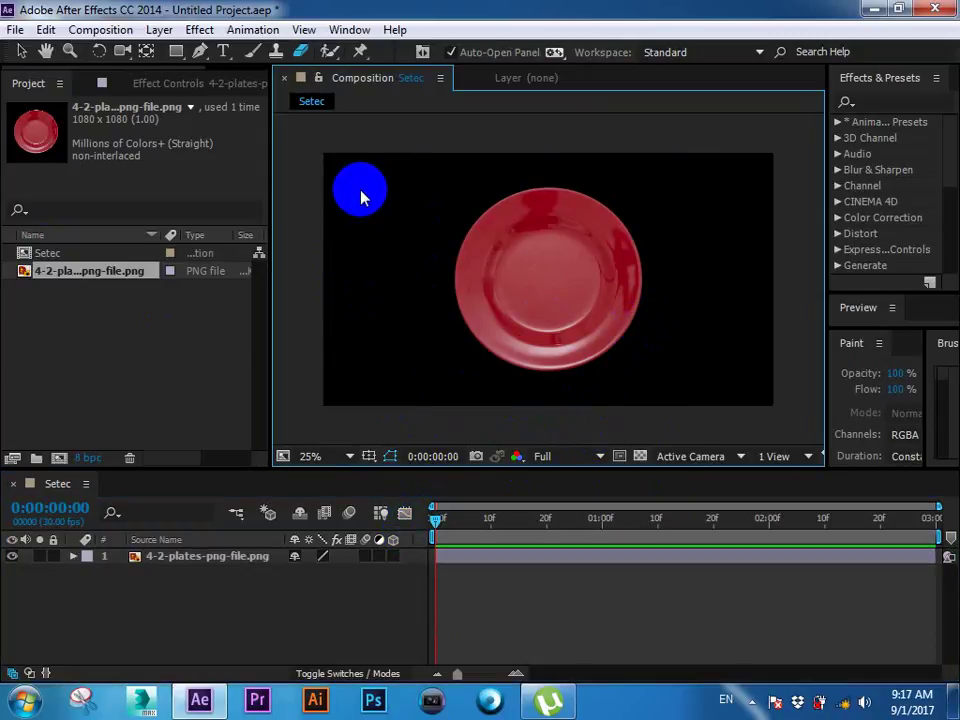
Step: Show transparent areas as a checkerboard in the composition viewer
left_click(640, 457)
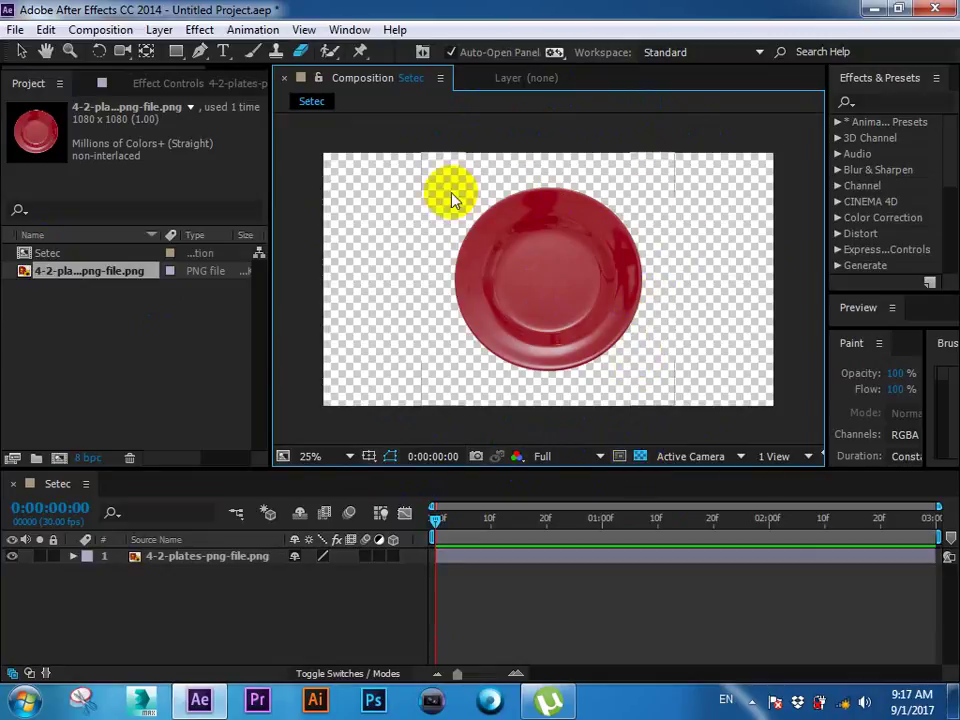
left_click_drag(476, 231, 645, 260)
left_click(707, 214)
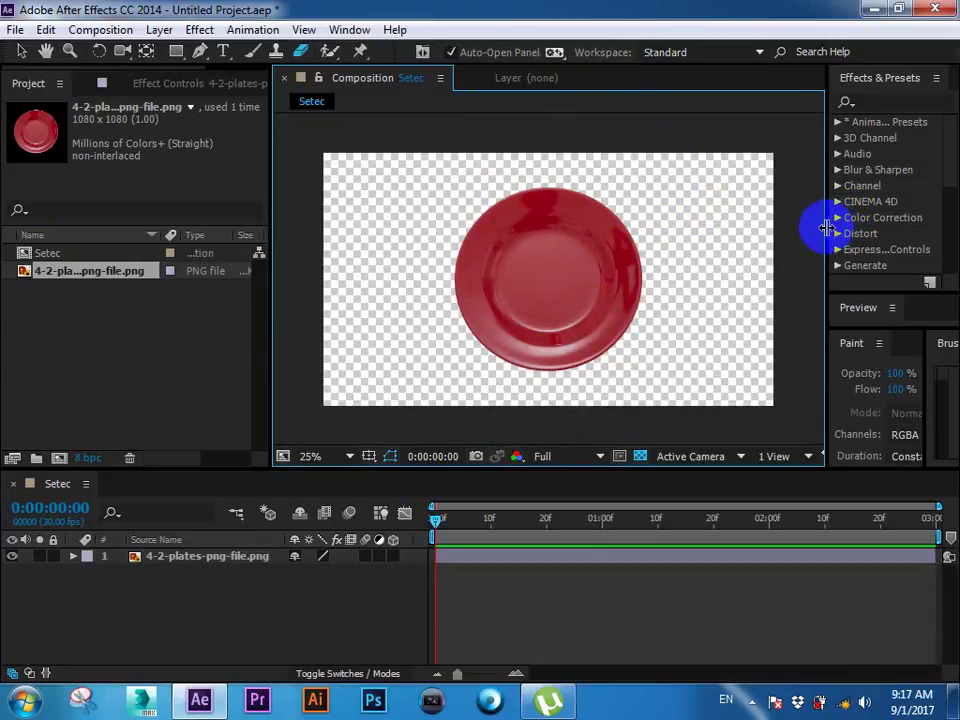
Step: Widen the Composition viewer and the side panels, then choose the Brush tool
left_click_drag(831, 221, 851, 225)
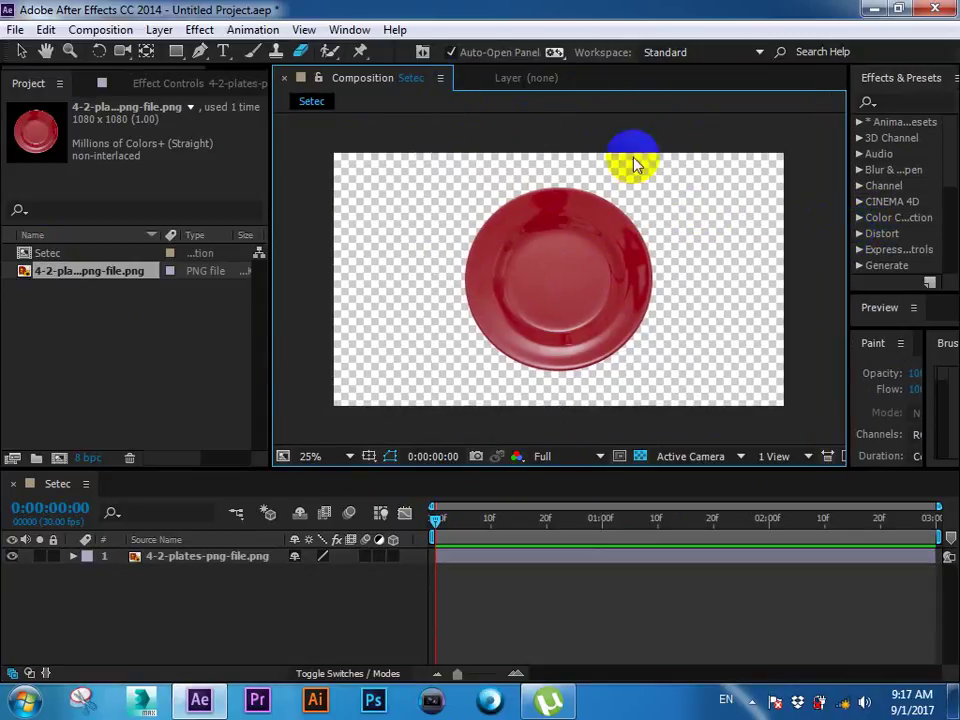
mouse_move(847, 208)
left_mouse_down()
mouse_move(520, 217)
mouse_move(656, 216)
left_mouse_up()
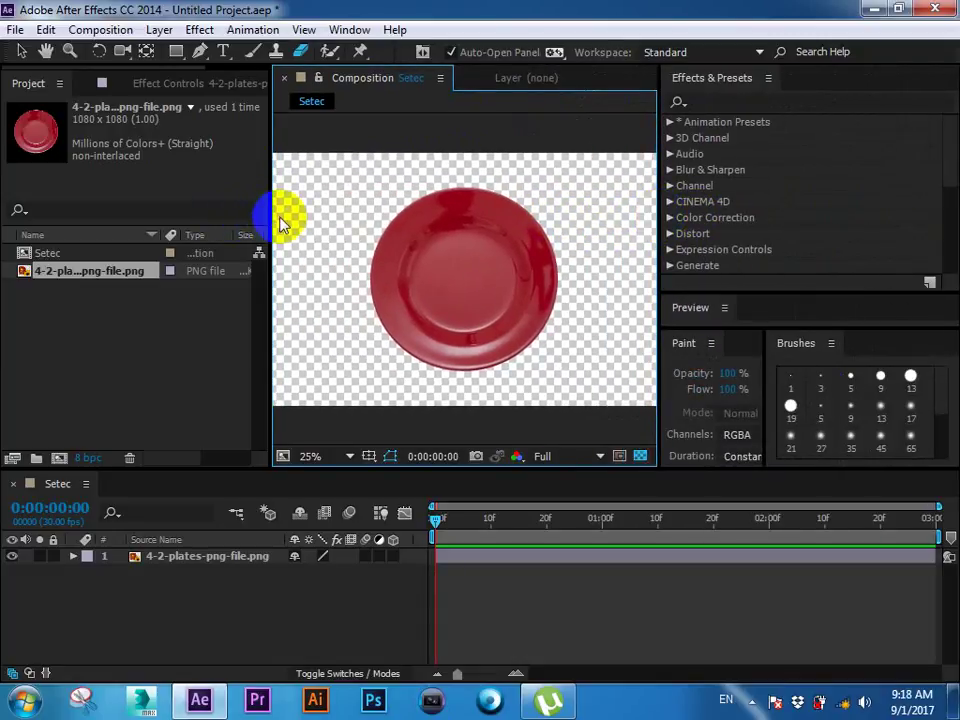
left_click_drag(270, 213, 144, 208)
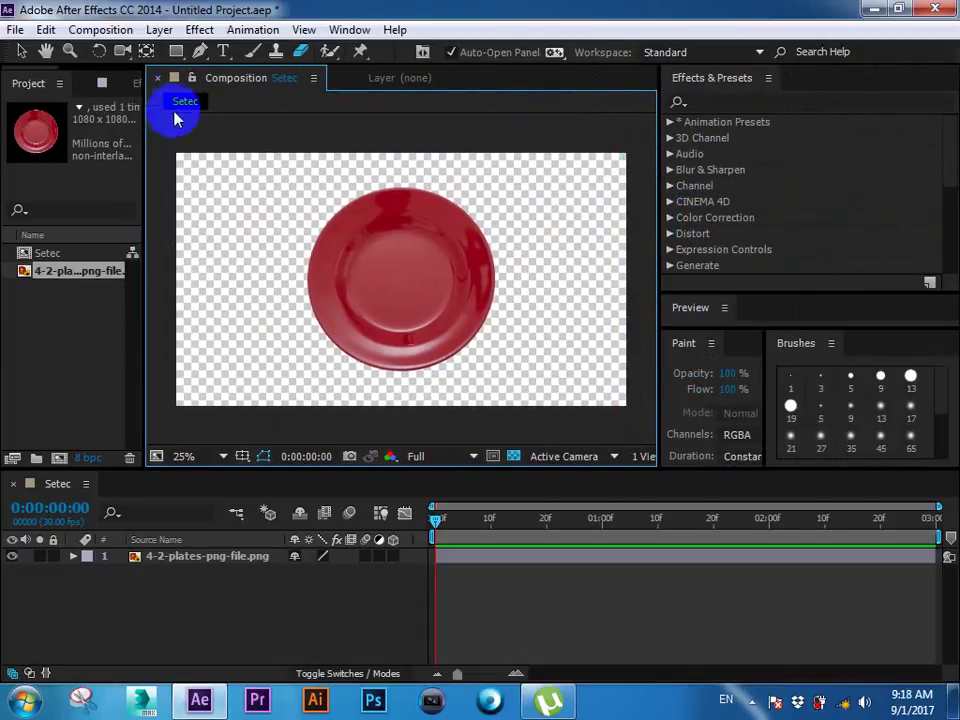
left_click(252, 52)
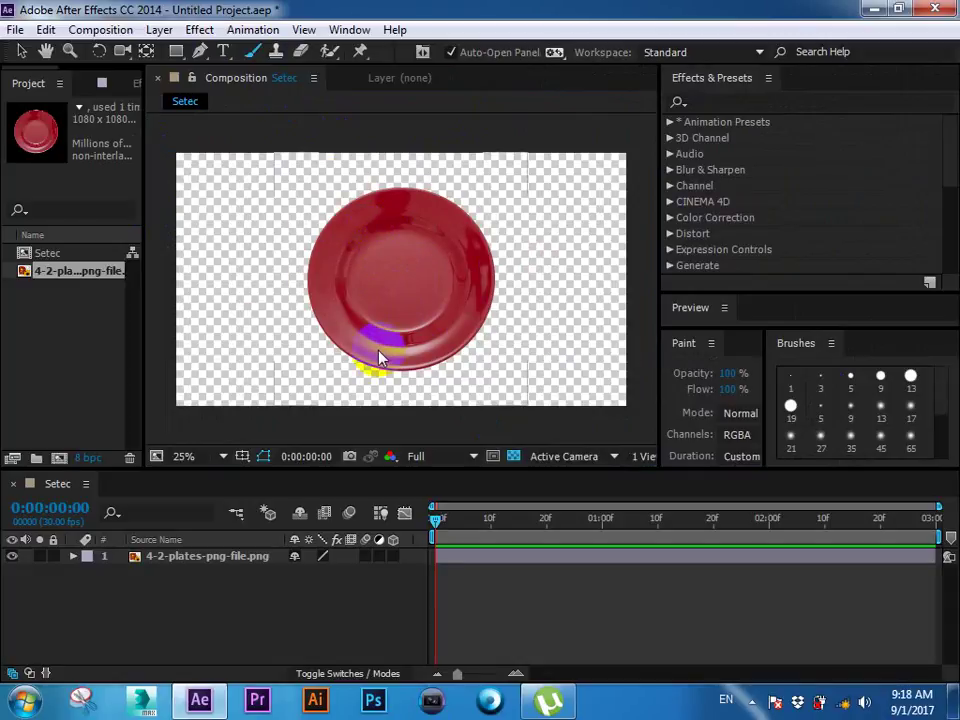
Step: Open the plate layer in the Layer panel and widen the paint and brush settings
double_click(453, 562)
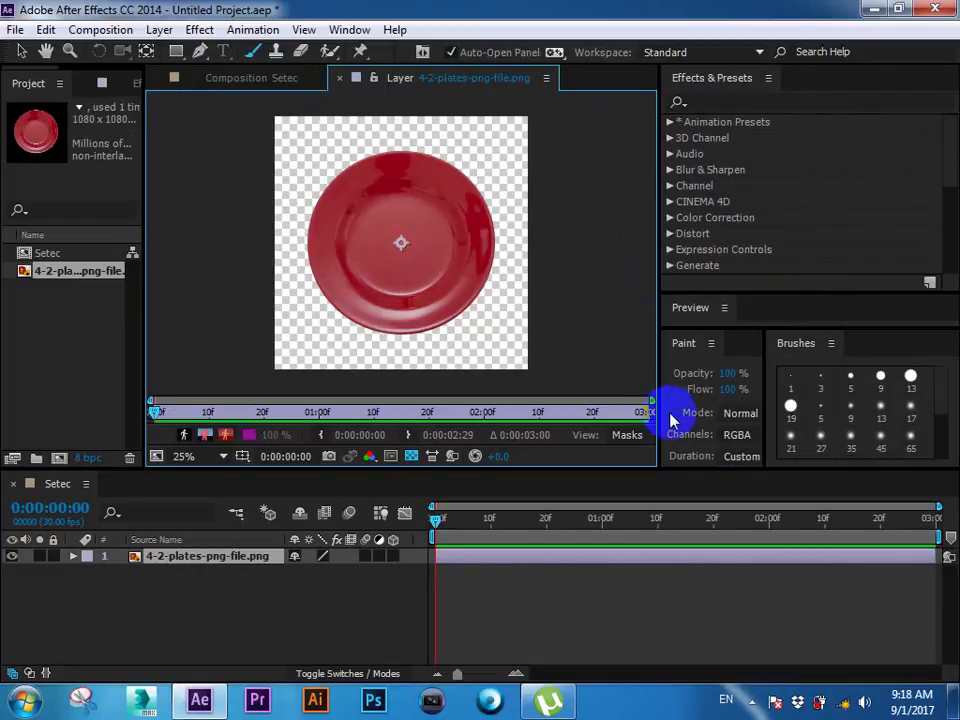
left_click_drag(658, 467, 703, 508)
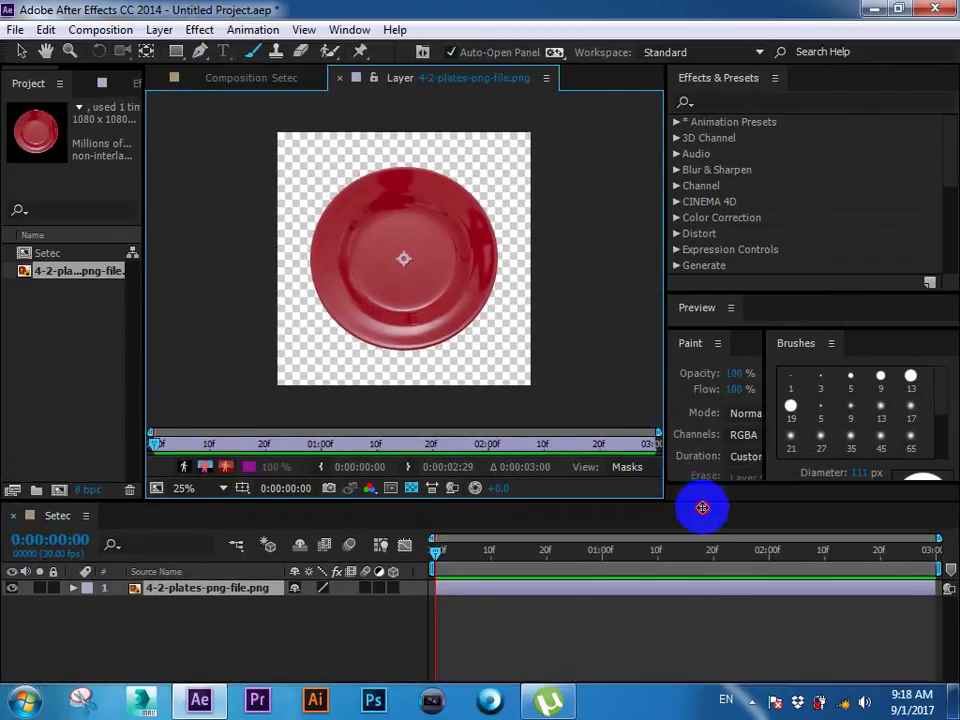
left_click(255, 54)
left_click(405, 270)
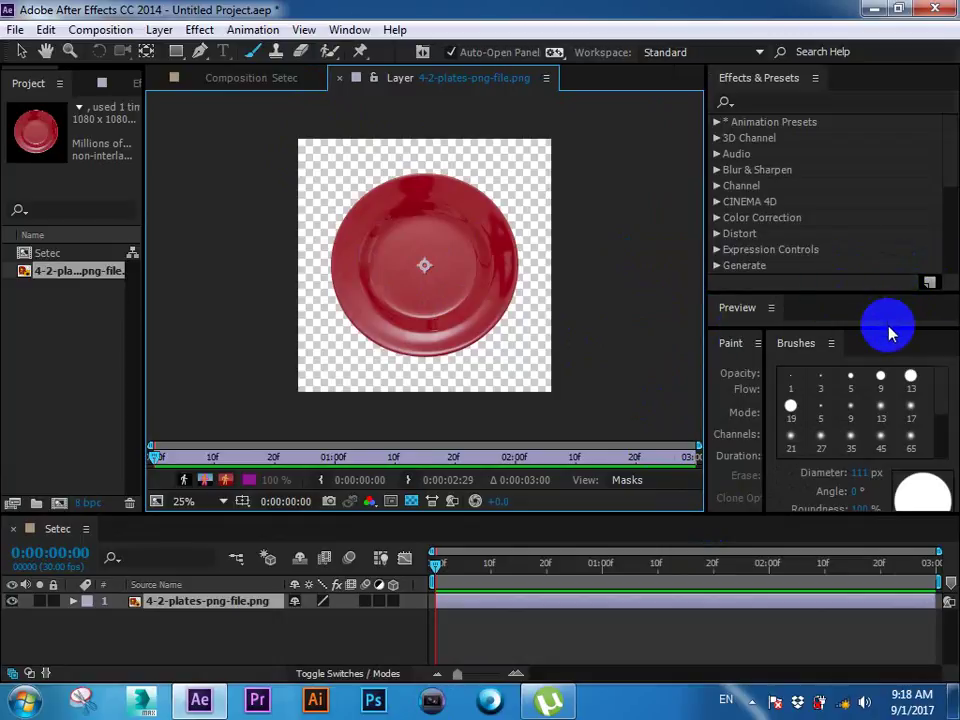
left_click_drag(888, 292, 878, 140)
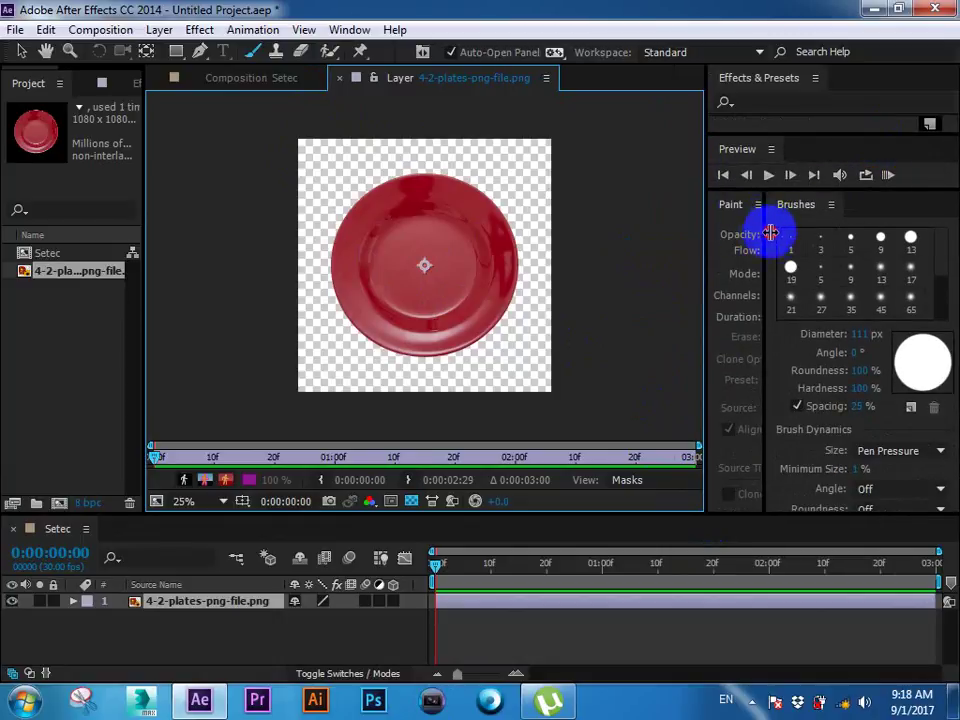
left_click_drag(770, 232, 908, 232)
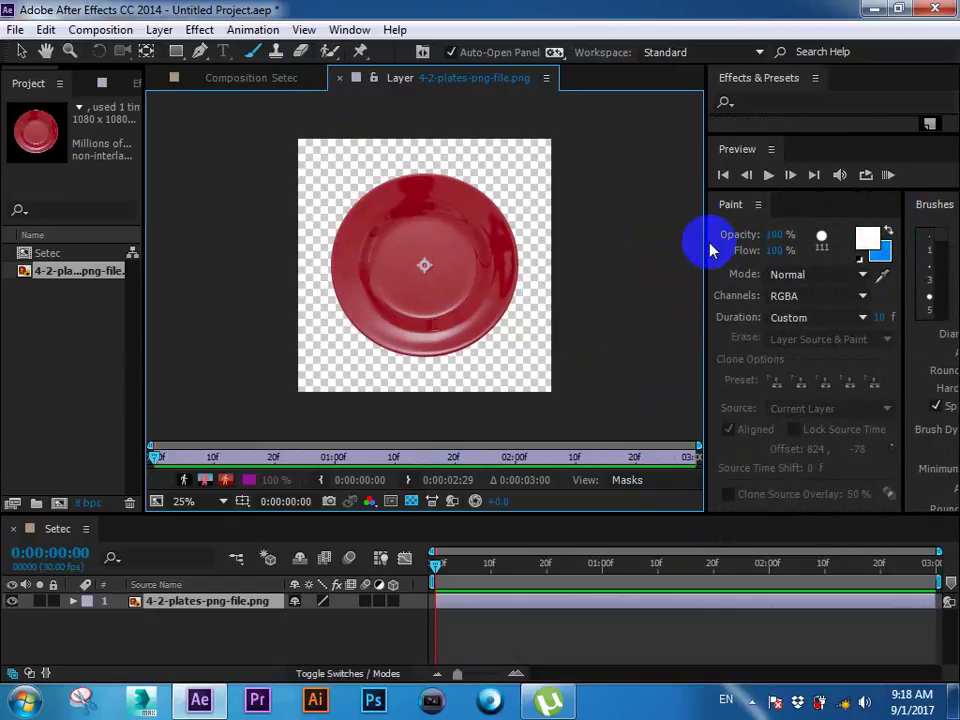
left_click_drag(710, 250, 641, 240)
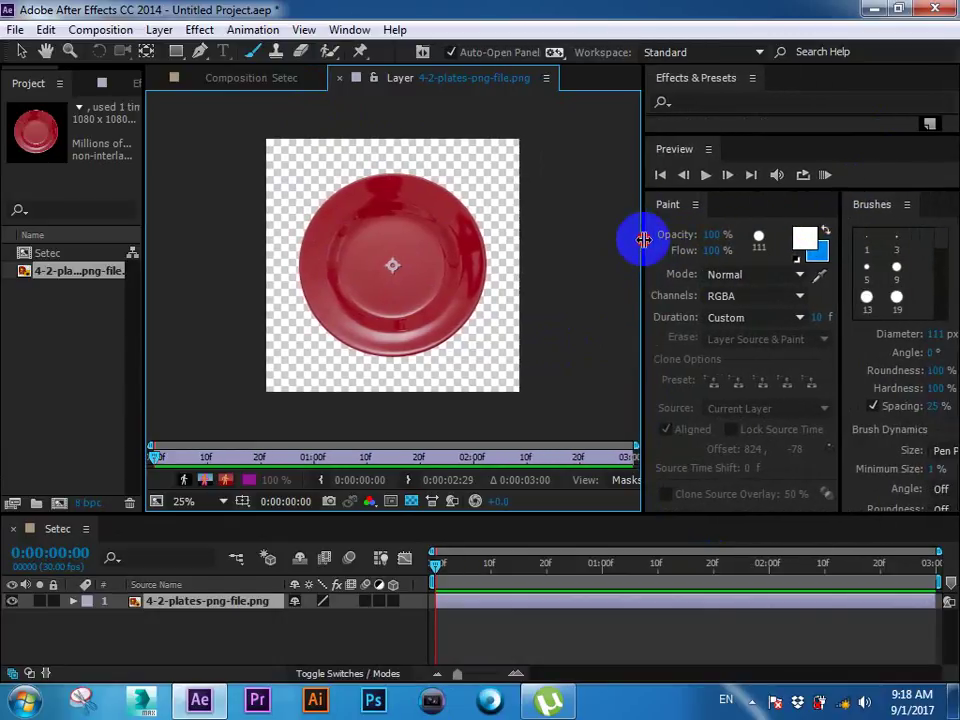
Step: Paint a white test stroke over the plate, then undo it
left_click(779, 280)
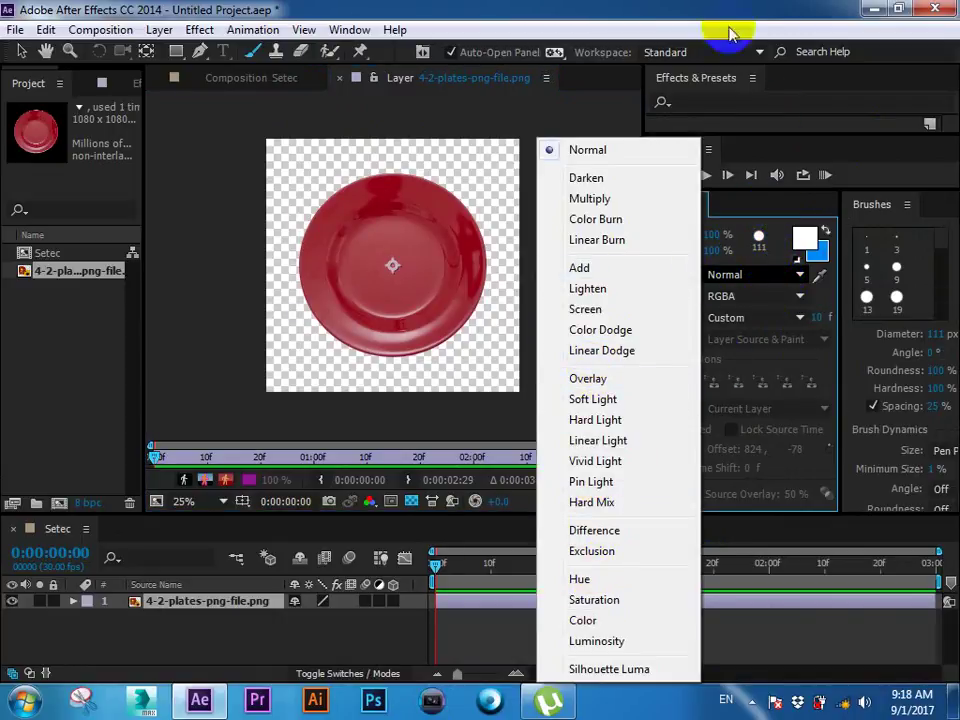
key("Escape")
left_click_drag(458, 248, 440, 244)
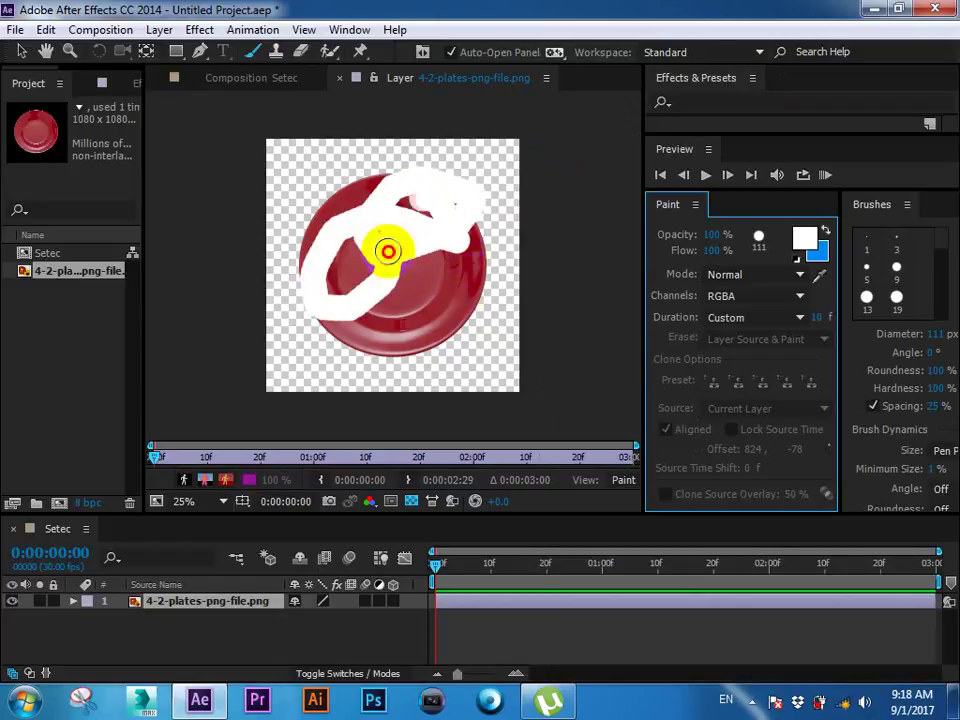
key("ctrl+z")
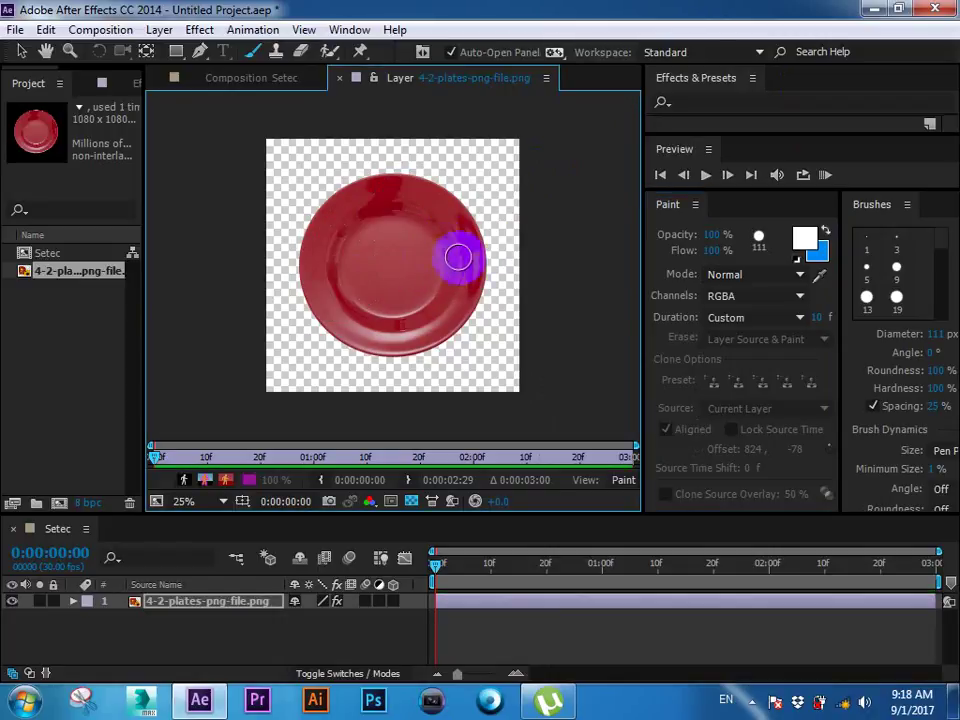
left_click(754, 277)
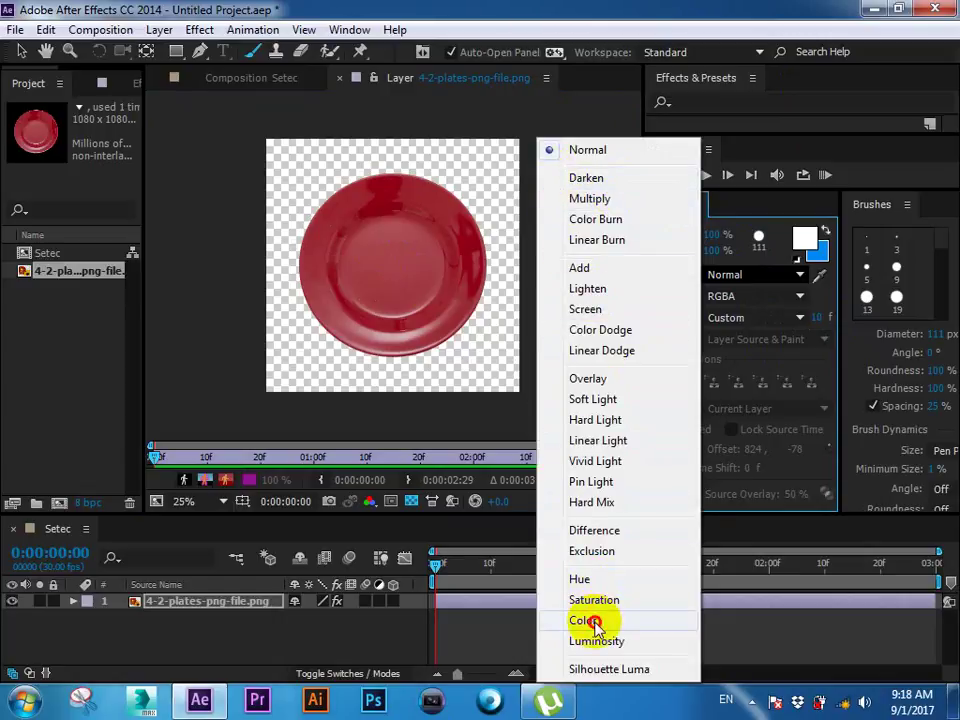
Step: Set Paint Mode to Color and the foreground paint colour to blue 0064D5
left_click(590, 621)
left_click(804, 238)
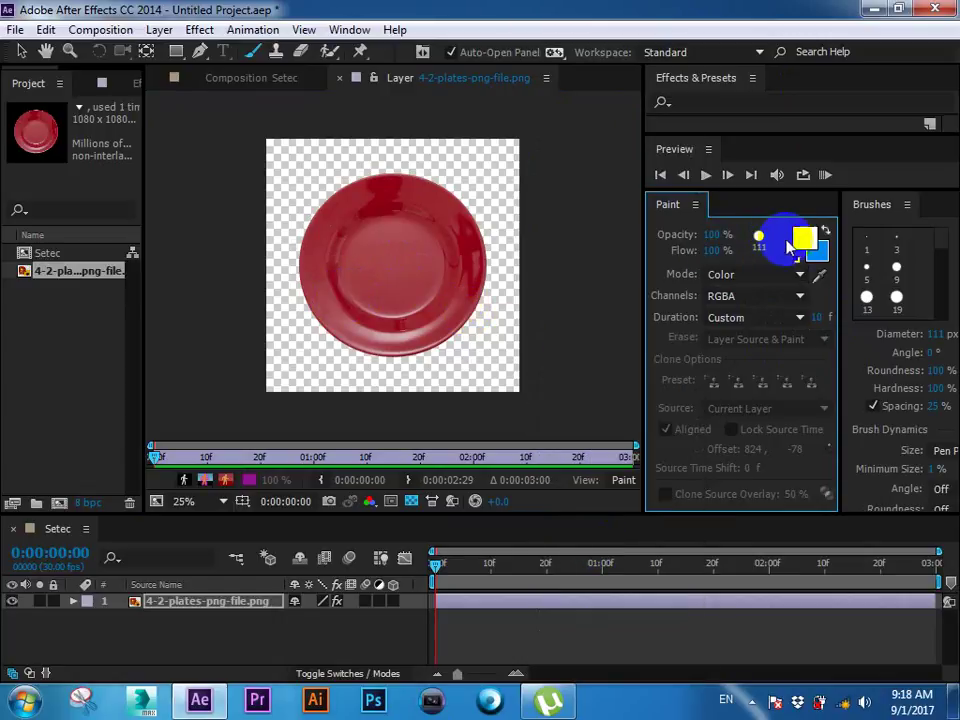
left_click(350, 458)
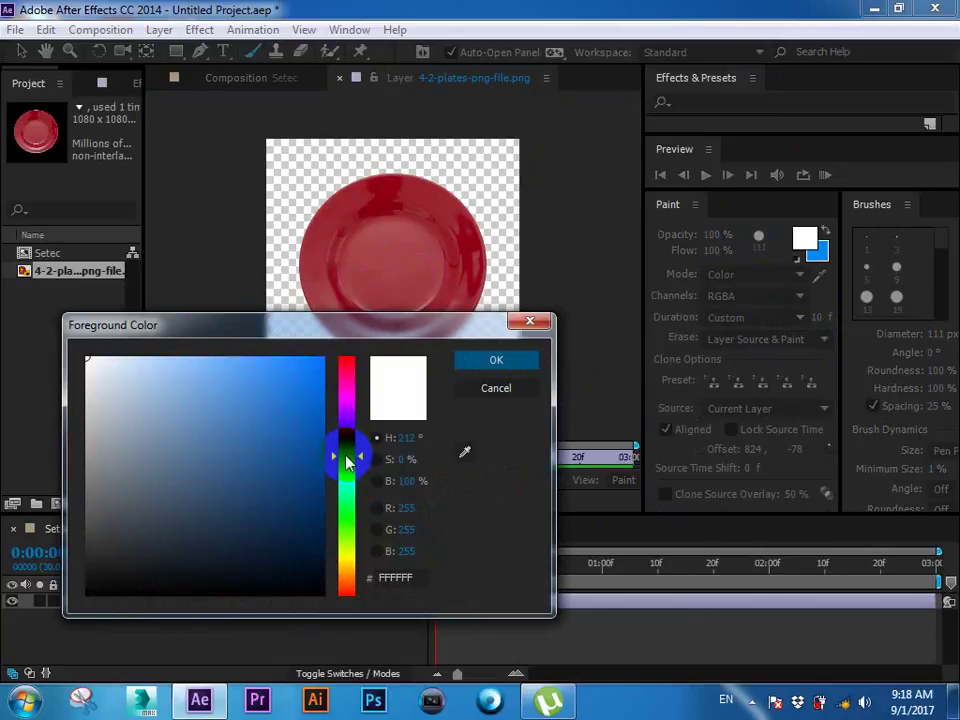
left_click(322, 395)
left_click(499, 361)
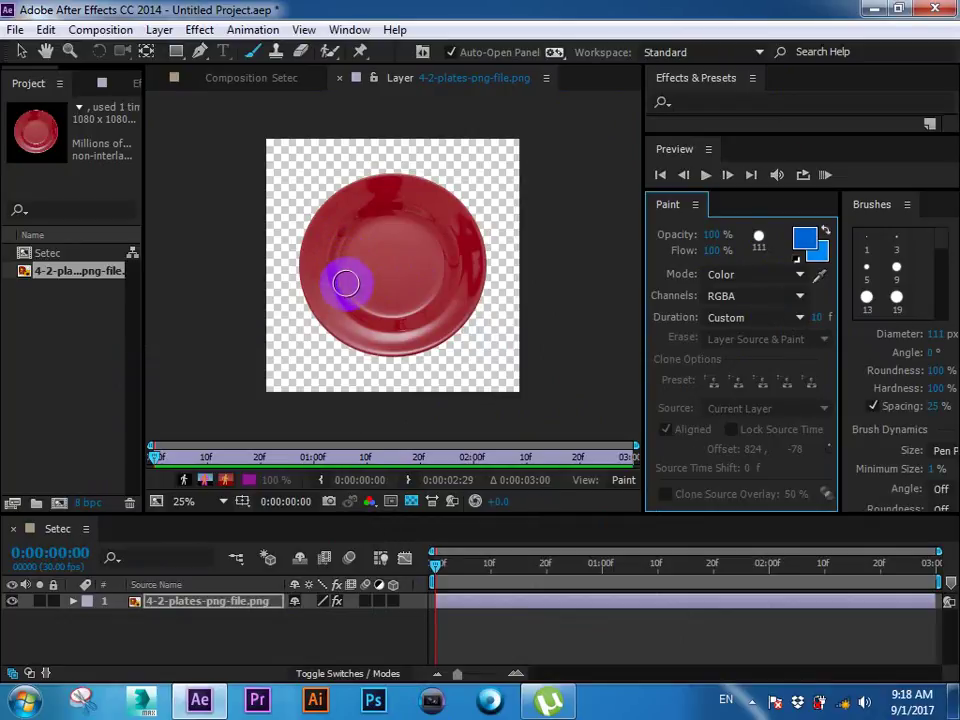
Step: Enlarge the brush diameter and paint blue over the plate's top and inner ring
mouse_move(345, 283)
left_mouse_down()
mouse_move(350, 235)
mouse_move(352, 270)
left_mouse_up()
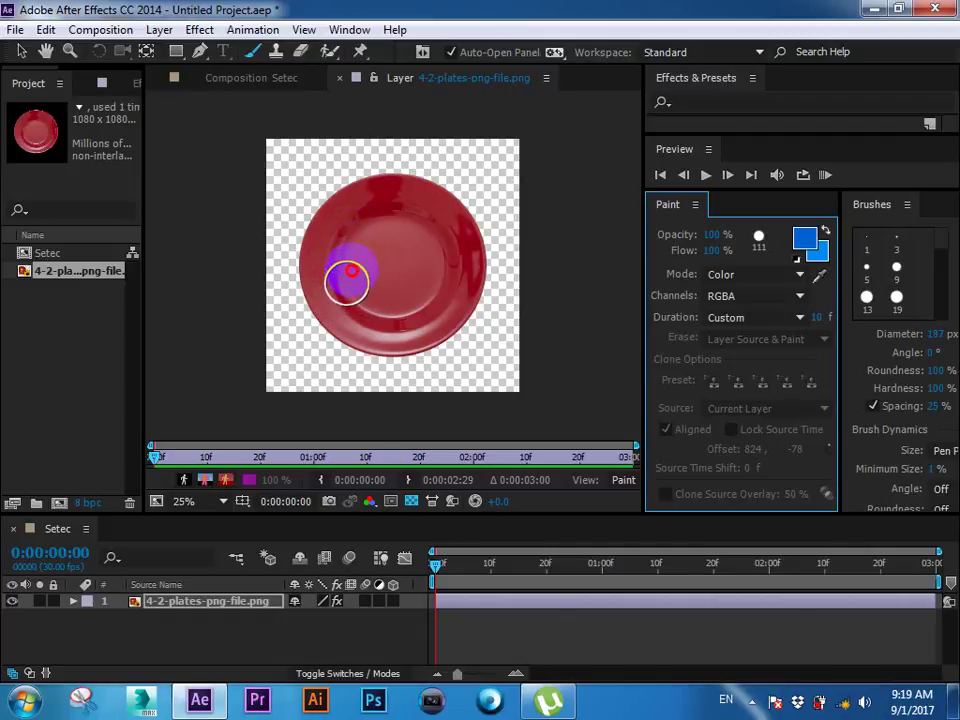
left_click(937, 337)
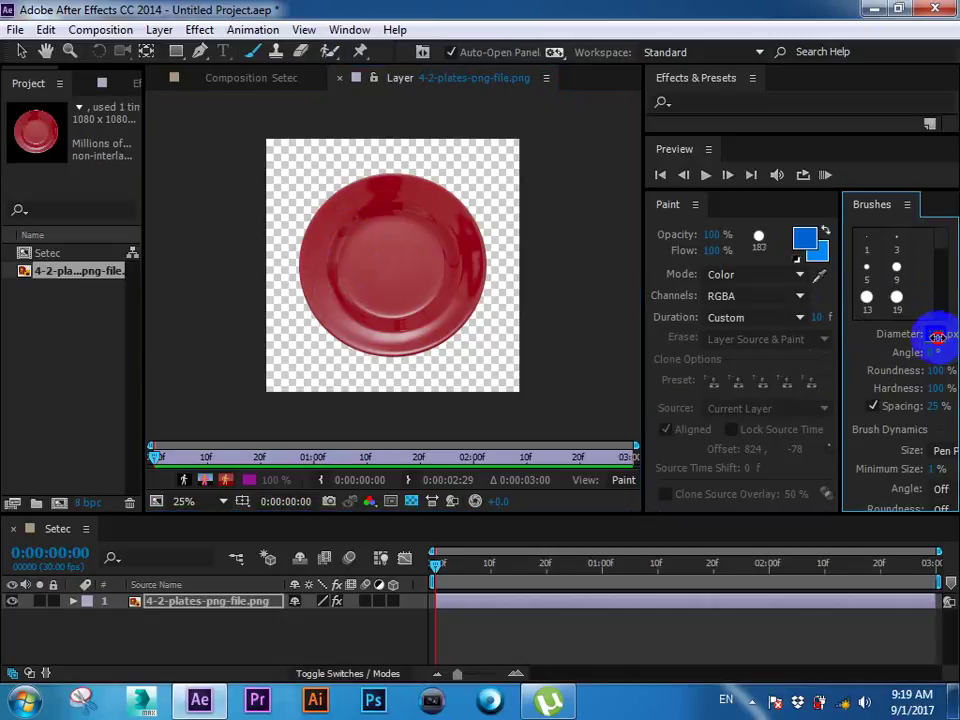
left_click_drag(937, 337, 912, 338)
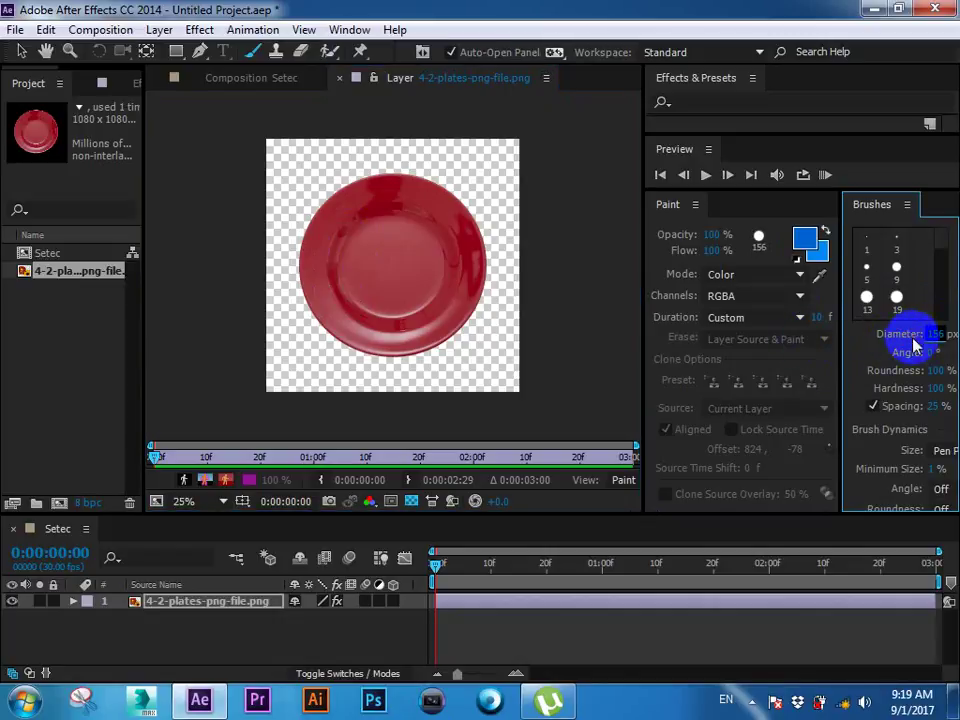
mouse_move(433, 240)
left_mouse_down()
mouse_move(420, 255)
mouse_move(422, 278)
mouse_move(346, 256)
mouse_move(365, 205)
mouse_move(407, 214)
mouse_move(435, 251)
mouse_move(437, 272)
left_mouse_up()
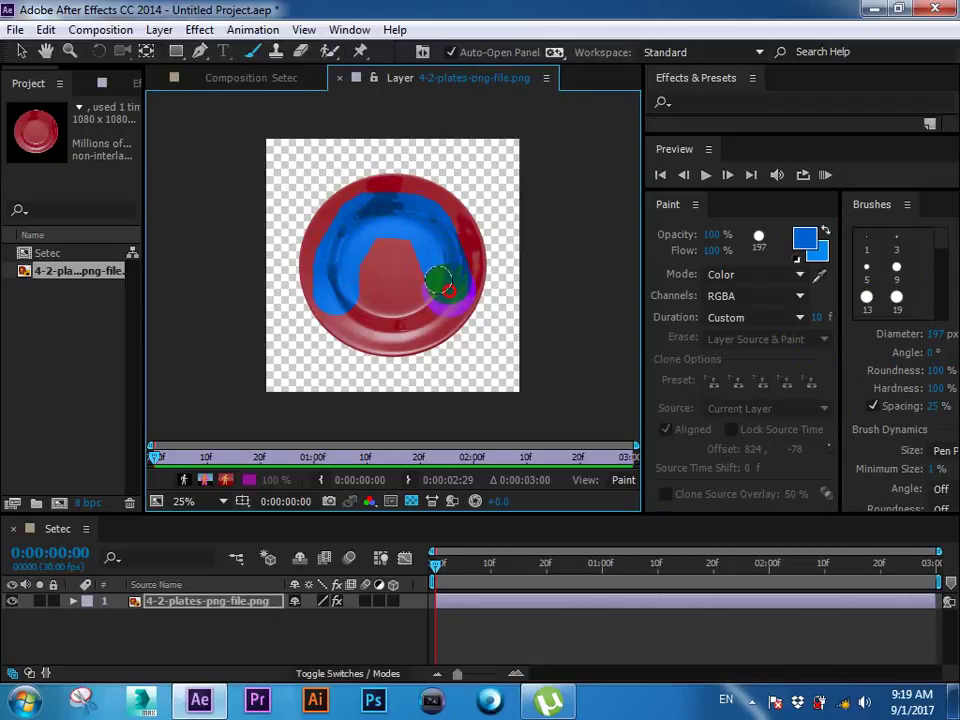
left_click_drag(437, 279, 407, 244)
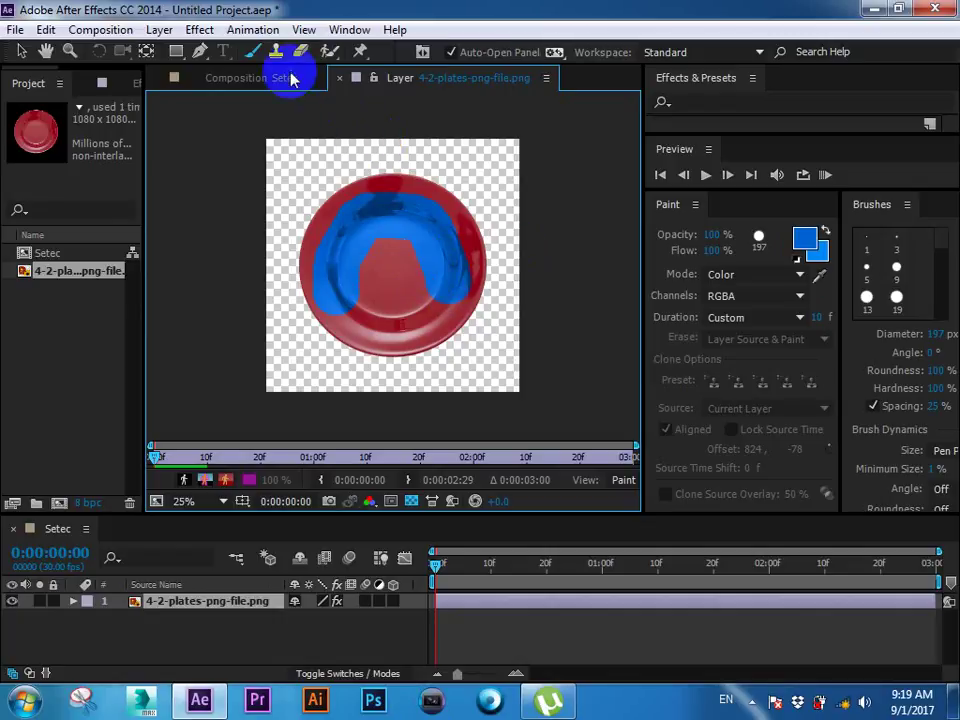
Step: Set the foreground paint colour to bright green 3CFF00
left_click(815, 242)
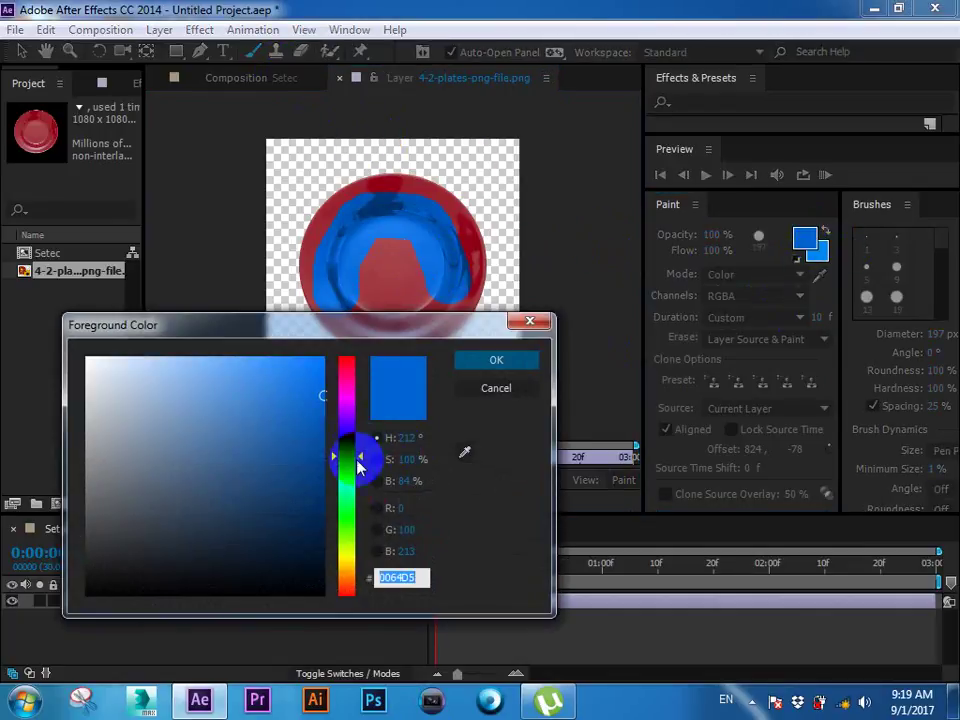
left_click(353, 528)
left_click_drag(296, 377, 371, 364)
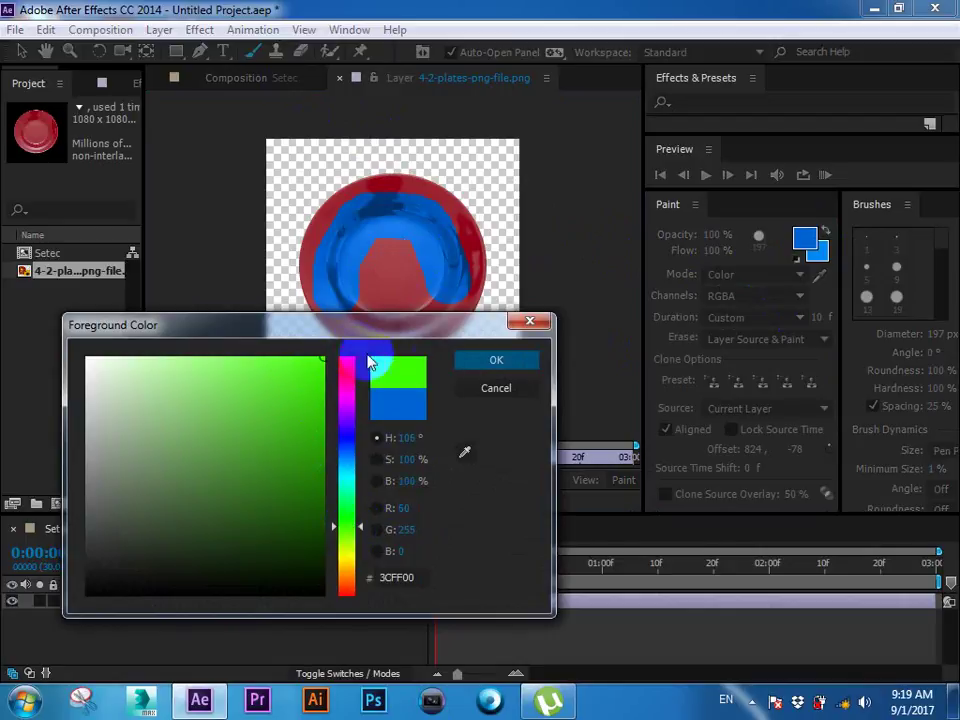
left_click(482, 360)
Step: Paint a green arc around the plate's rim from lower left to lower right, then widen the layer viewer
mouse_move(296, 303)
left_mouse_down()
mouse_move(383, 170)
mouse_move(485, 295)
left_mouse_up()
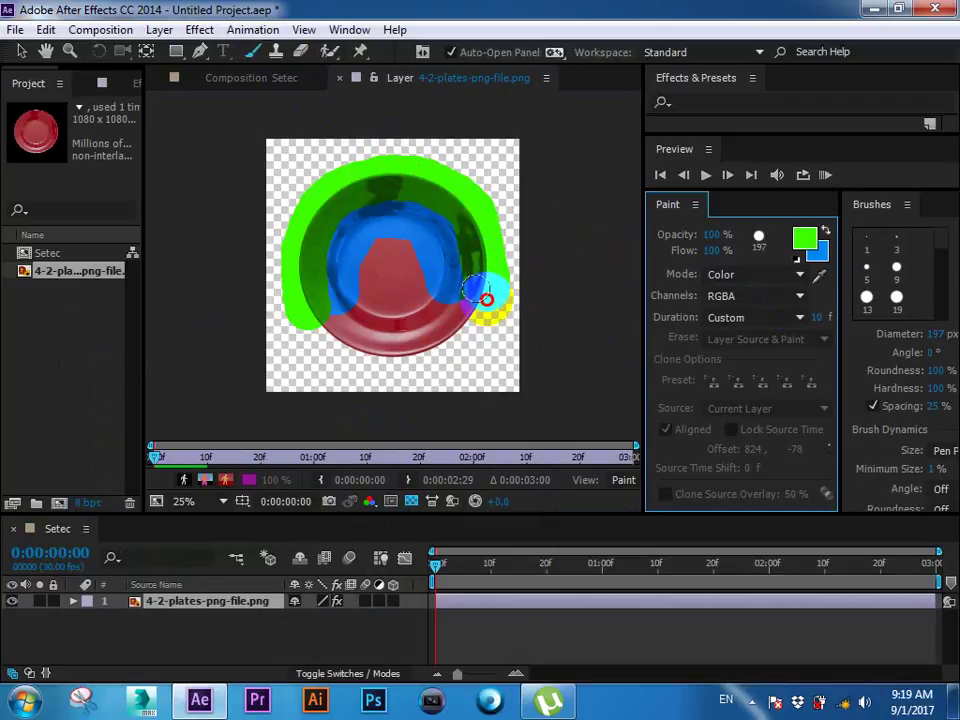
left_click_drag(485, 298, 500, 305)
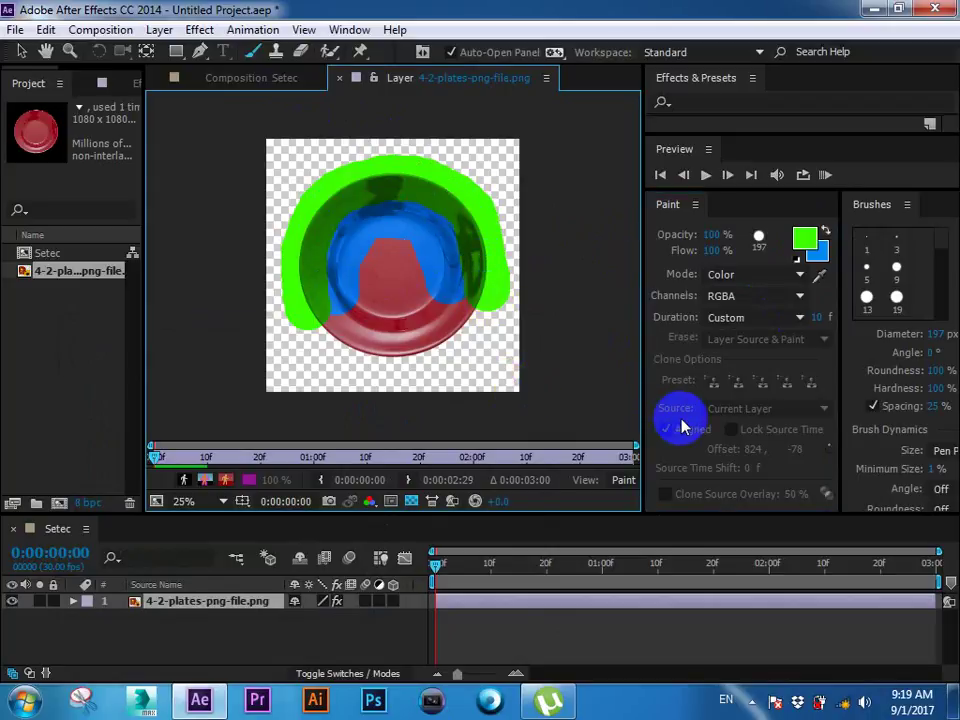
left_click_drag(642, 406, 718, 406)
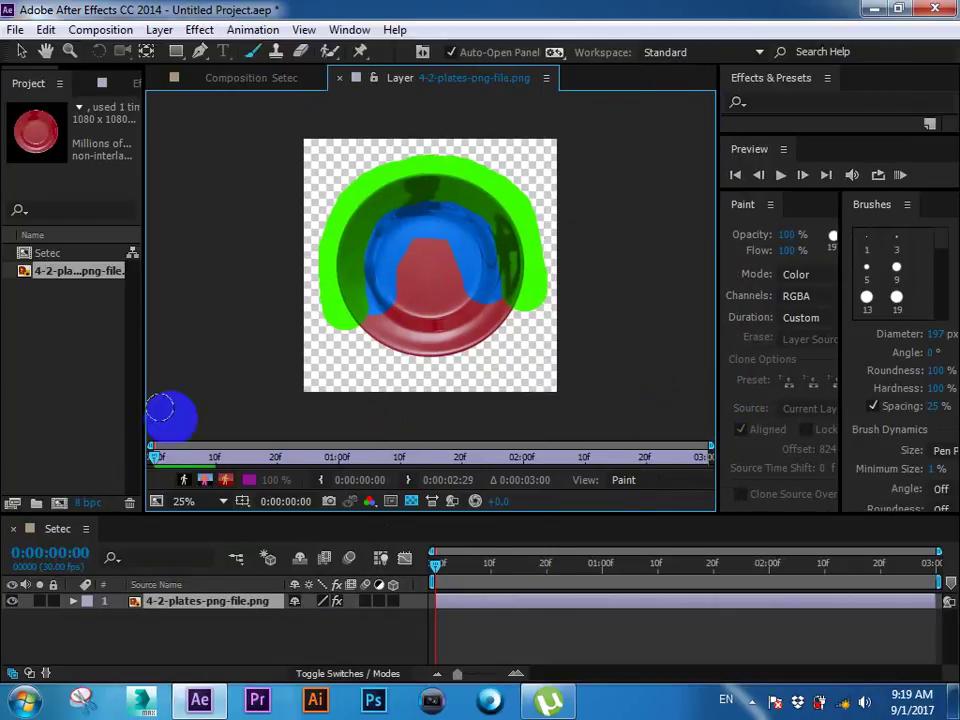
left_click_drag(143, 307, 108, 305)
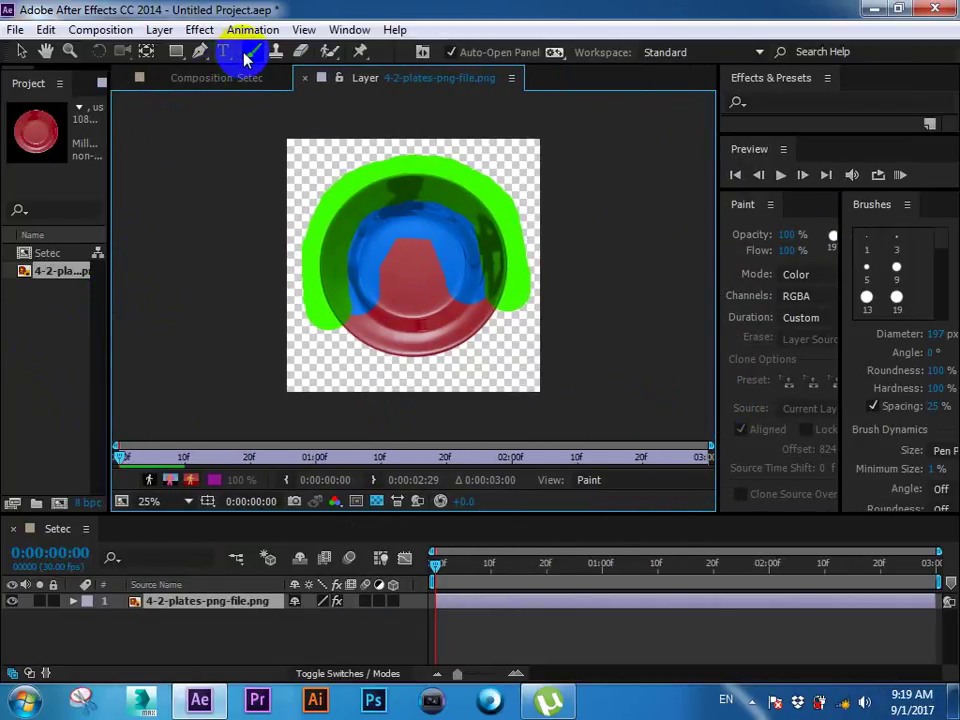
Step: Select the Eraser, resize the Paint panel, keep Channels at RGBA and stroke across the plate
left_click(301, 55)
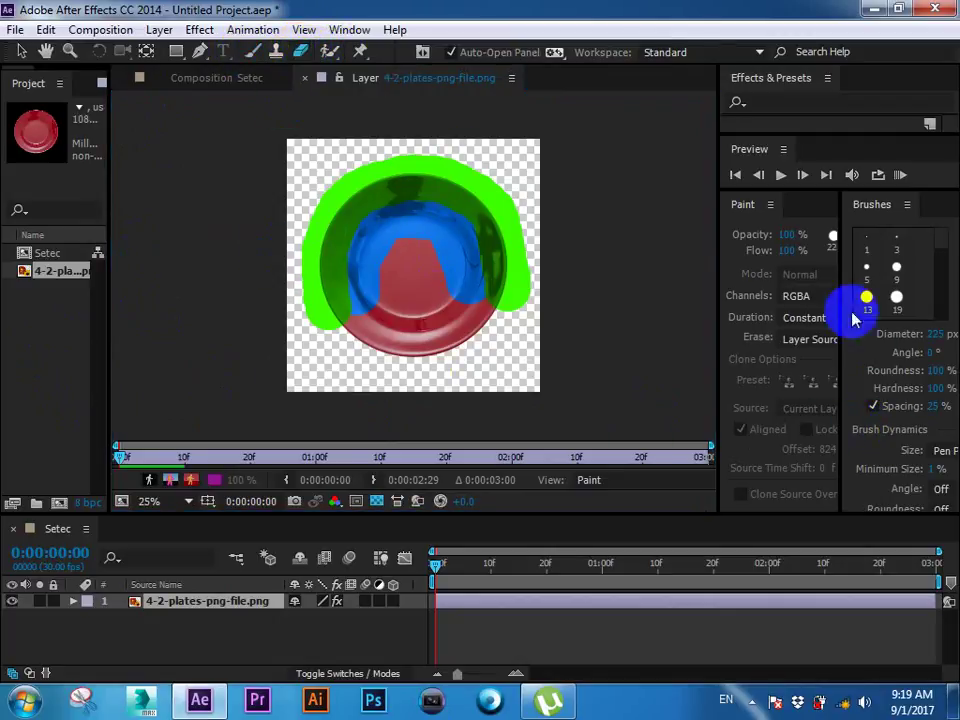
left_click_drag(717, 270, 570, 272)
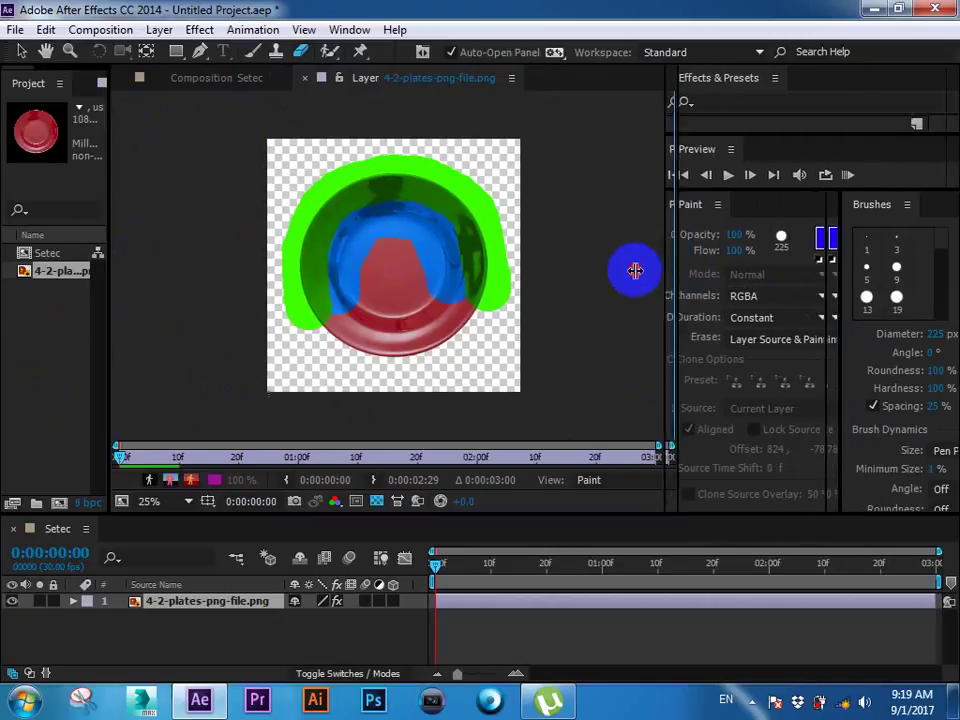
left_click_drag(797, 272, 808, 272)
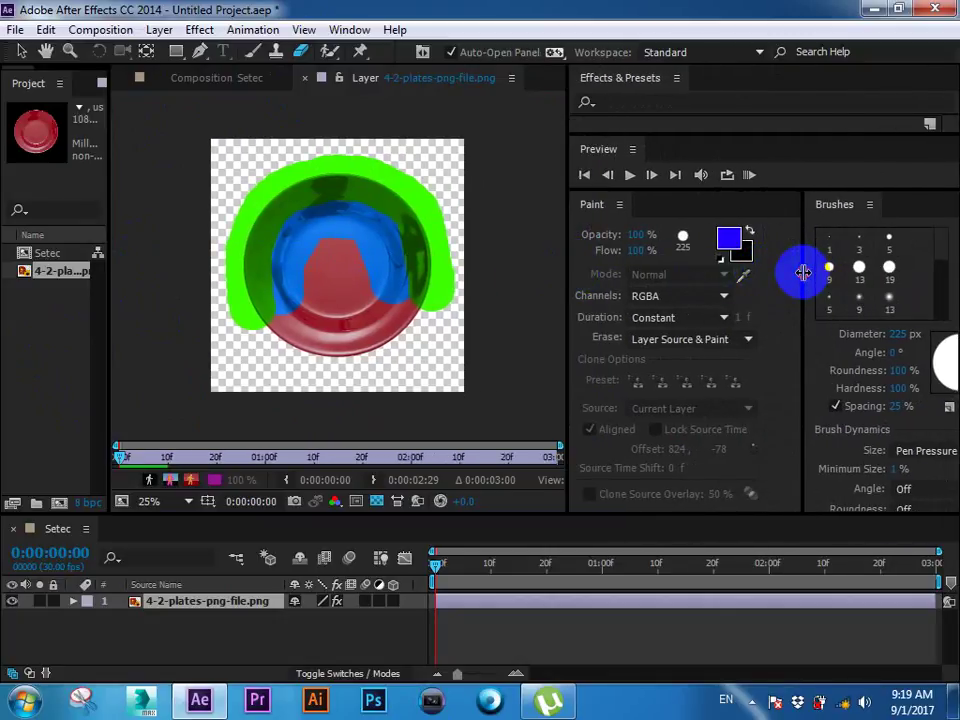
left_click(677, 296)
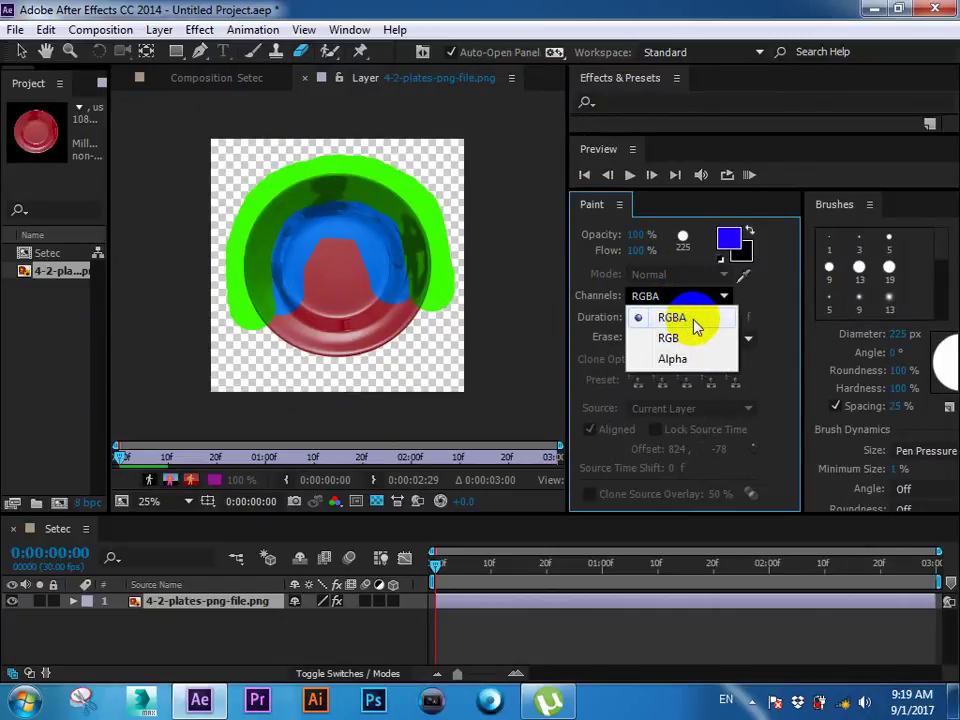
left_click(694, 318)
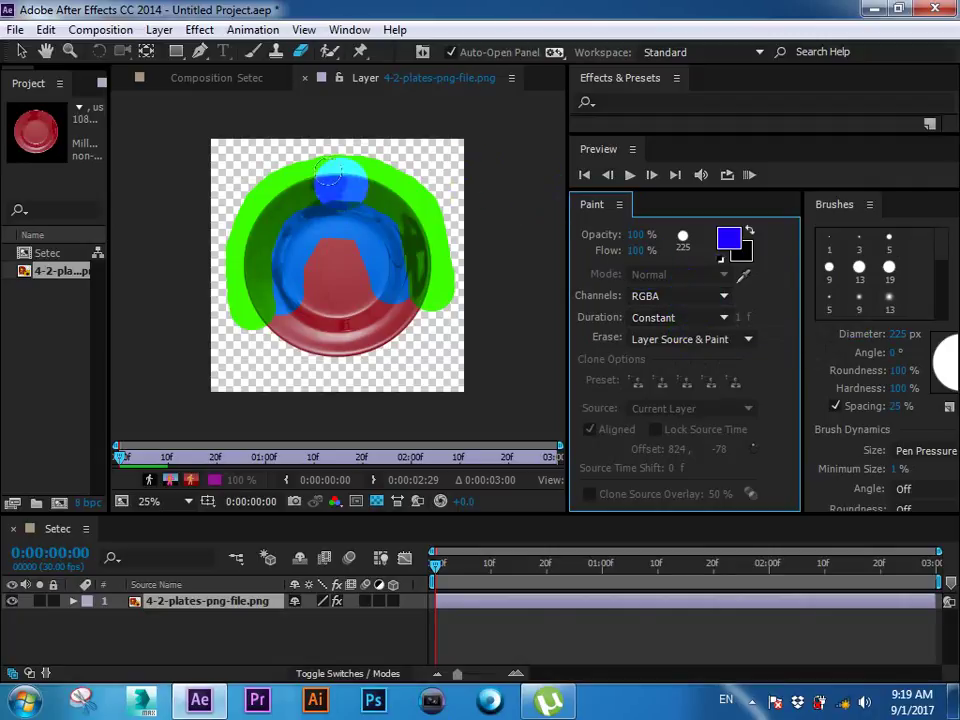
mouse_move(372, 250)
left_mouse_down()
mouse_move(300, 220)
mouse_move(537, 226)
left_mouse_up()
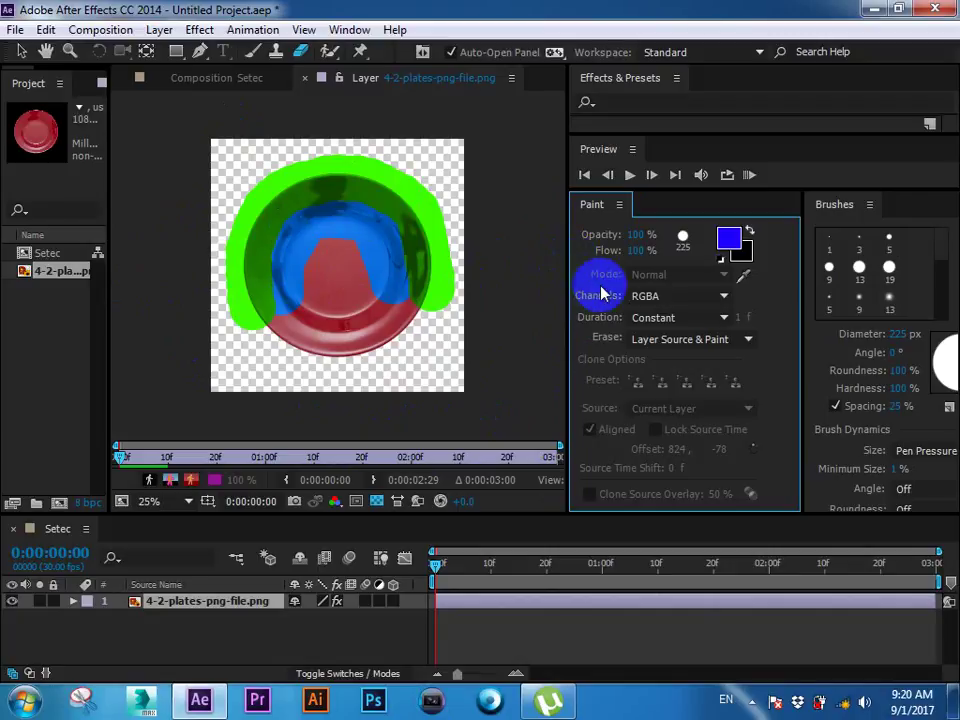
Step: Check the Channels, Duration and Erase lists, keeping RGBA and Layer Source & Paint
left_click(650, 297)
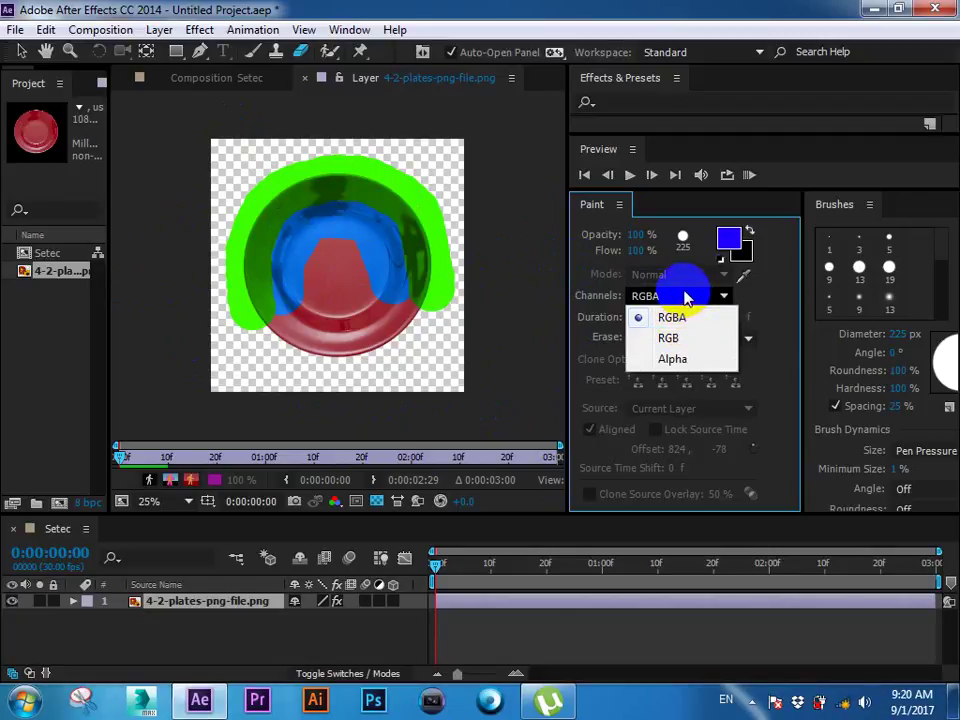
left_click(658, 297)
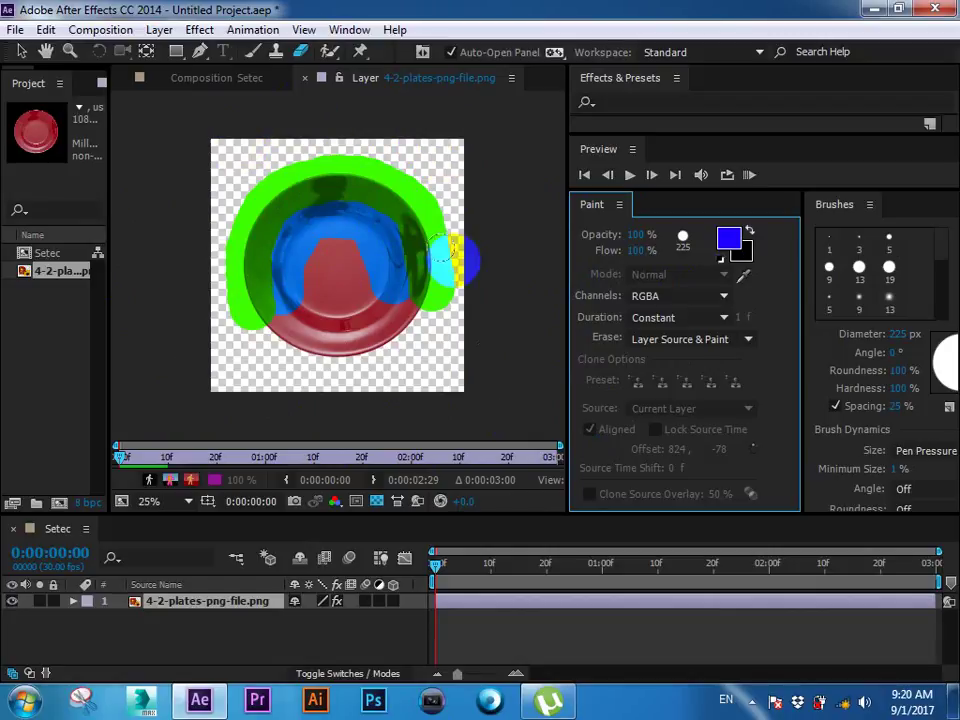
left_click(670, 297)
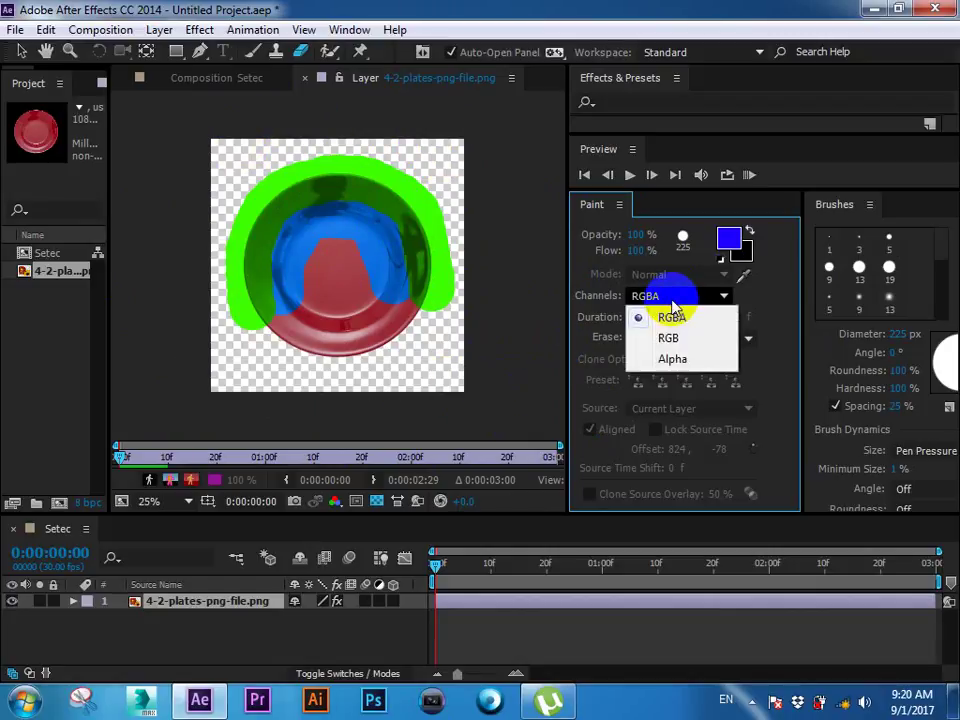
left_click(672, 315)
left_click(682, 318)
left_click(680, 338)
left_click(690, 340)
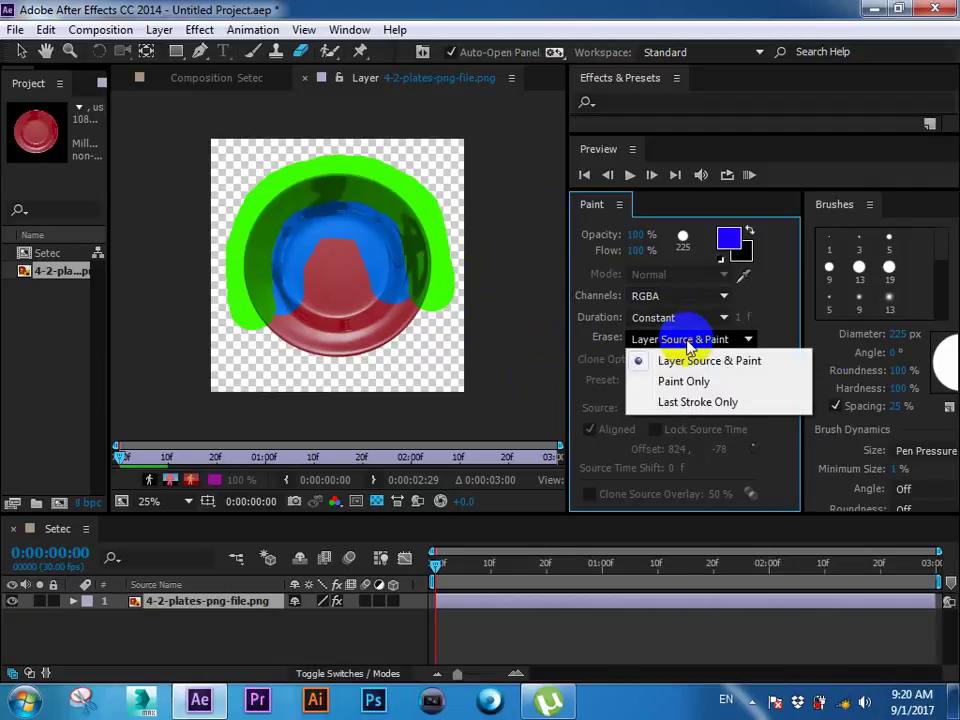
left_click(664, 359)
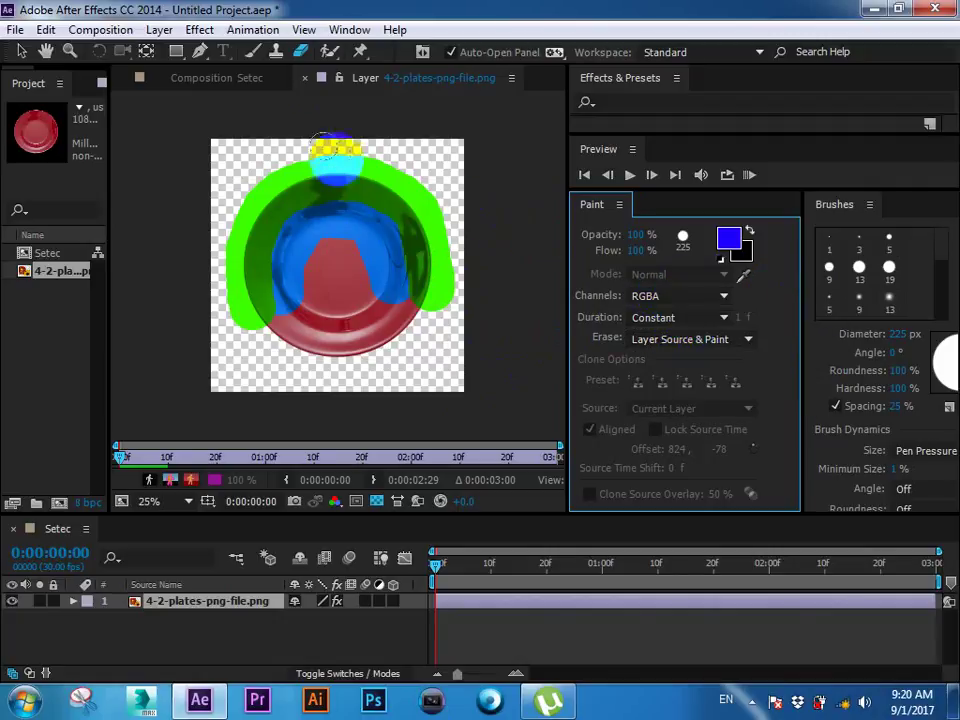
Step: Select the Eraser and confirm Constant duration and RGBA channels
left_click(300, 52)
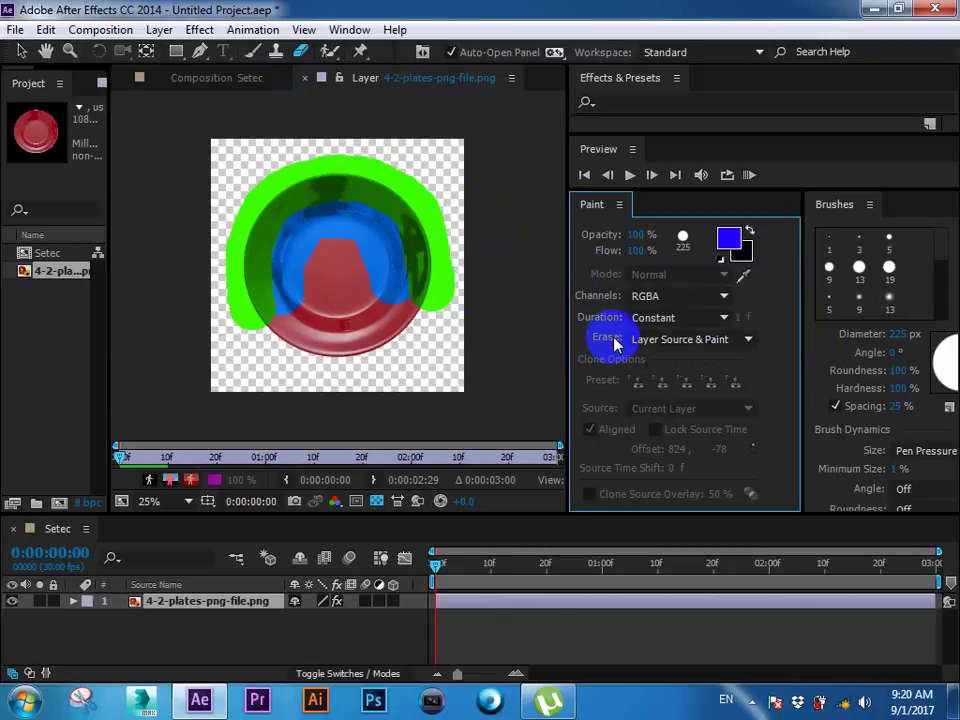
left_click(692, 318)
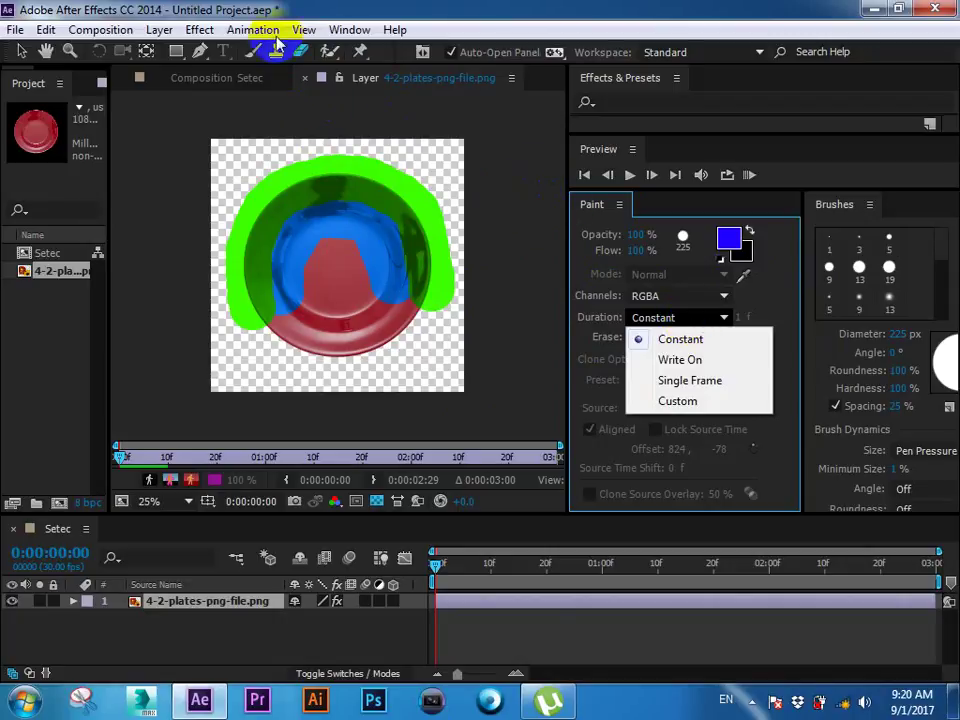
left_click(684, 337)
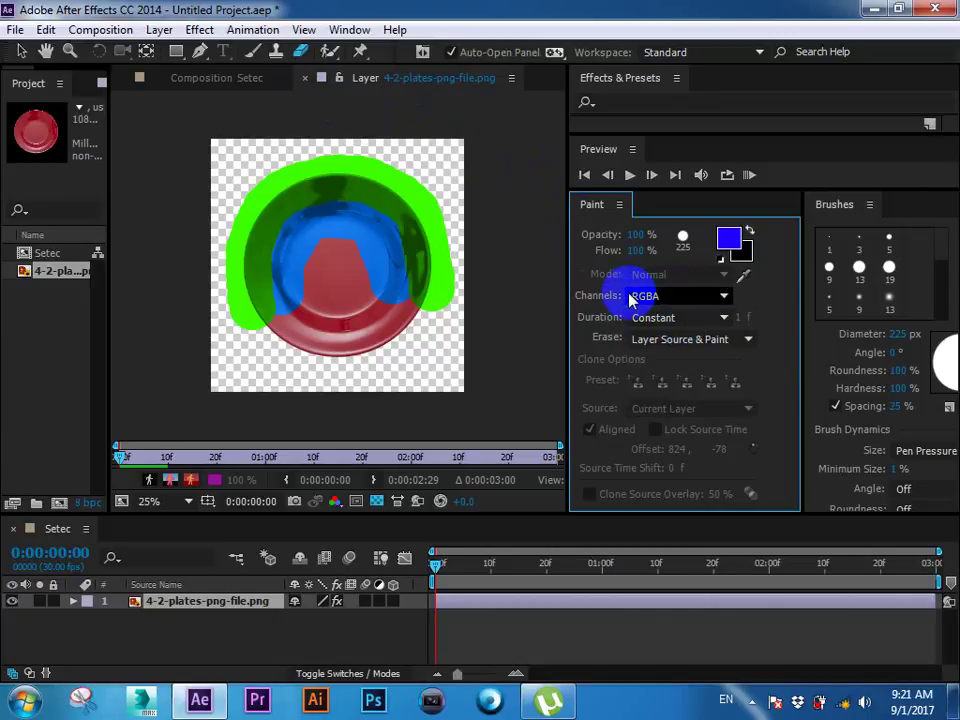
left_click(632, 298)
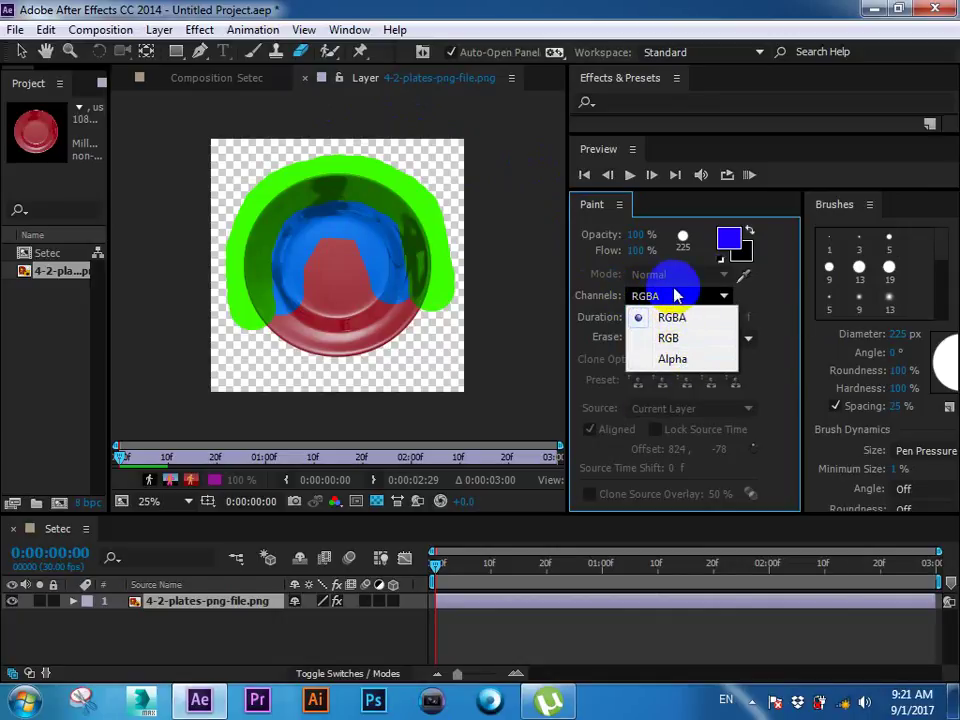
left_click(671, 317)
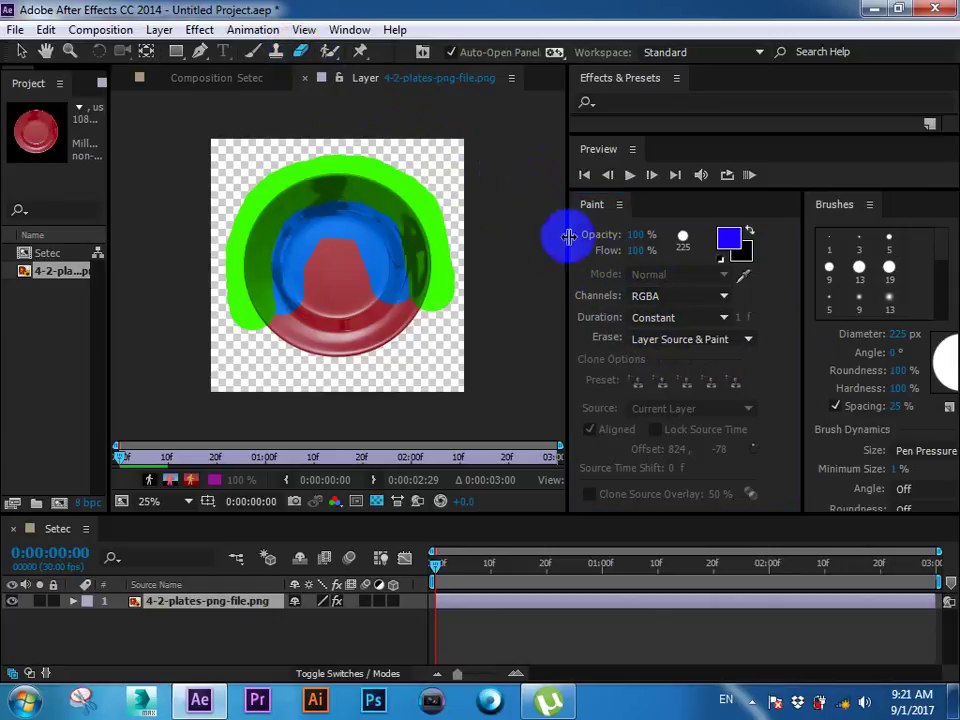
left_click(648, 302)
left_click(648, 302)
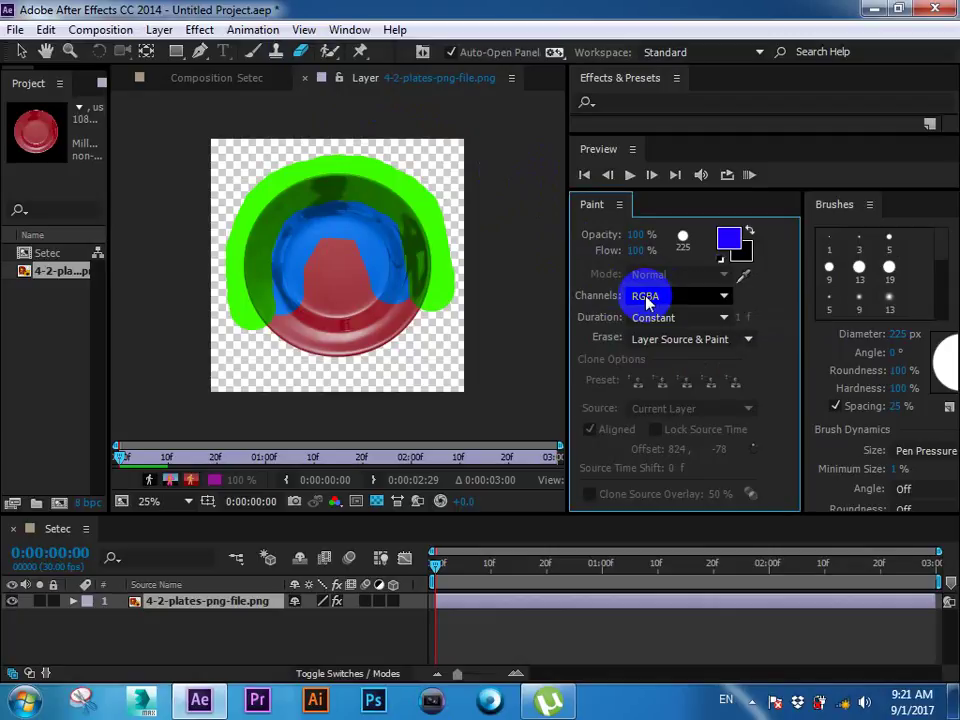
mouse_move(443, 210)
left_mouse_down()
mouse_move(408, 172)
mouse_move(277, 314)
mouse_move(380, 388)
left_mouse_up()
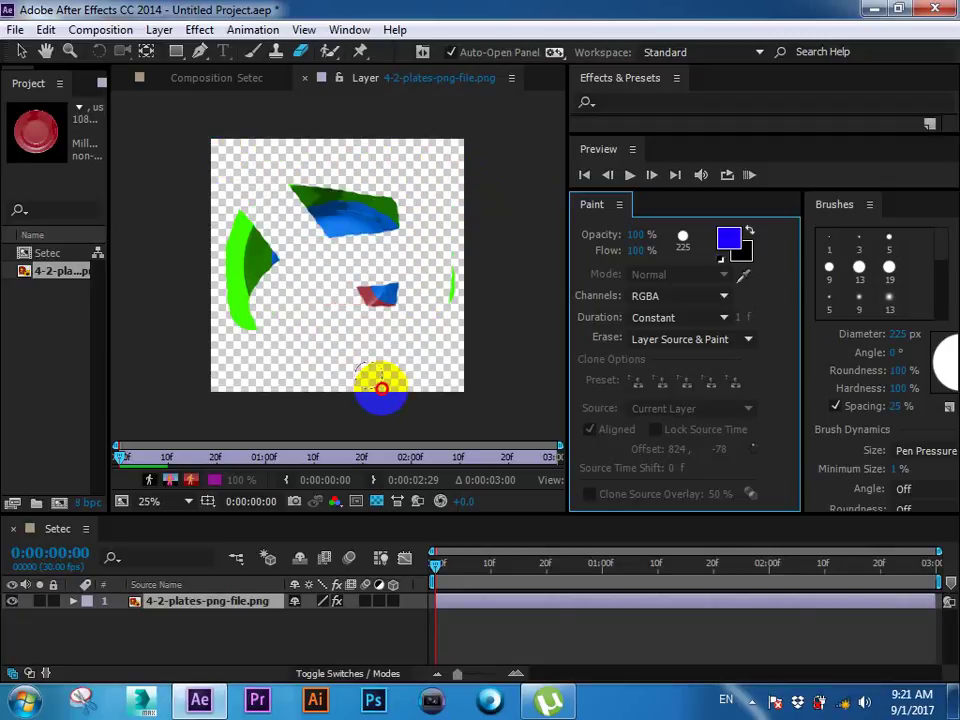
left_click_drag(381, 388, 360, 181)
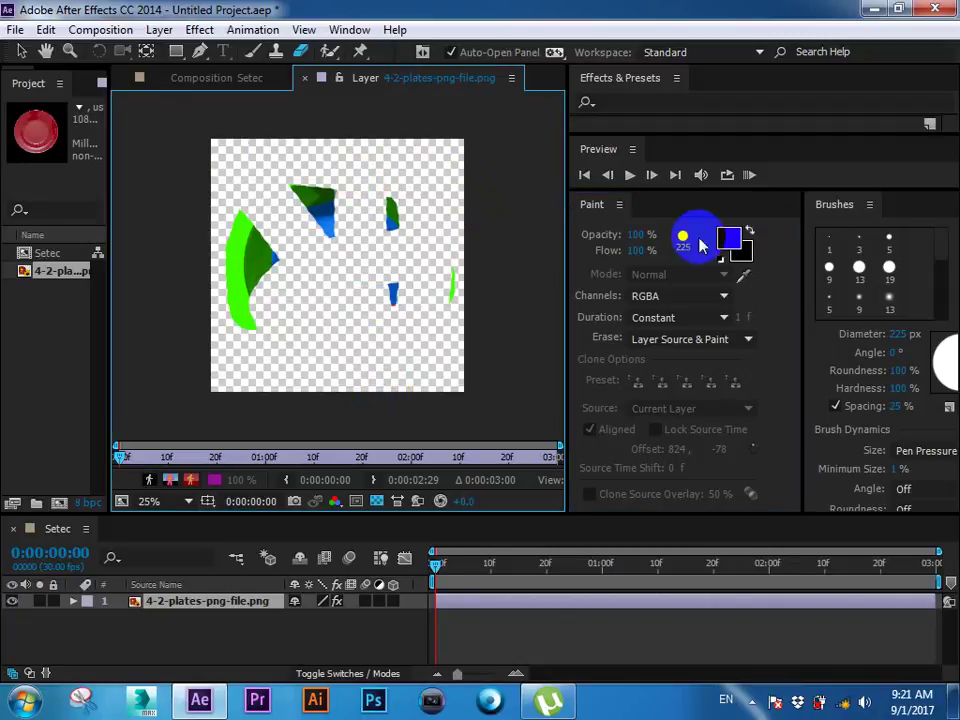
key("ctrl+z")
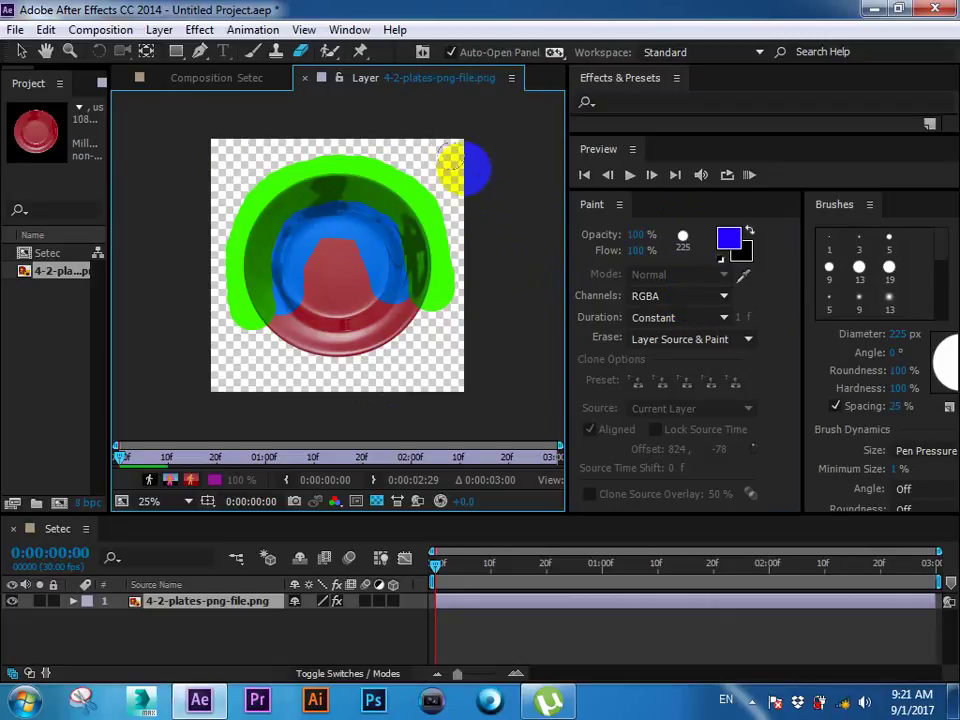
left_click_drag(450, 163, 304, 332)
left_click_drag(252, 172, 425, 340)
mouse_move(340, 230)
left_mouse_down()
mouse_move(289, 167)
mouse_move(305, 262)
left_mouse_up()
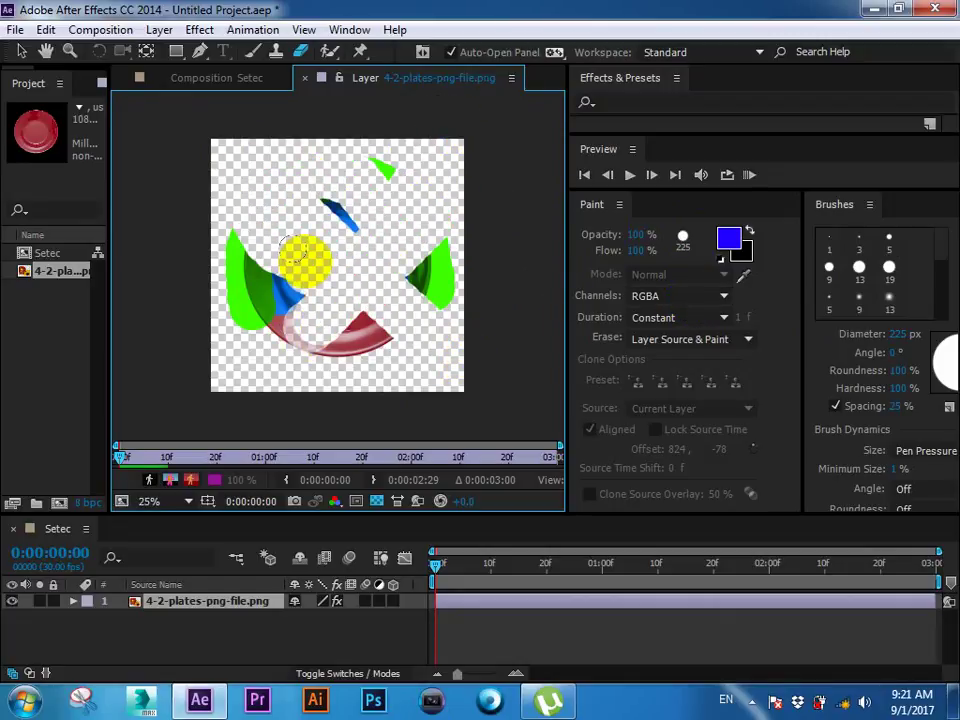
key("ctrl+z")
key("ctrl+z")
key("ctrl+z")
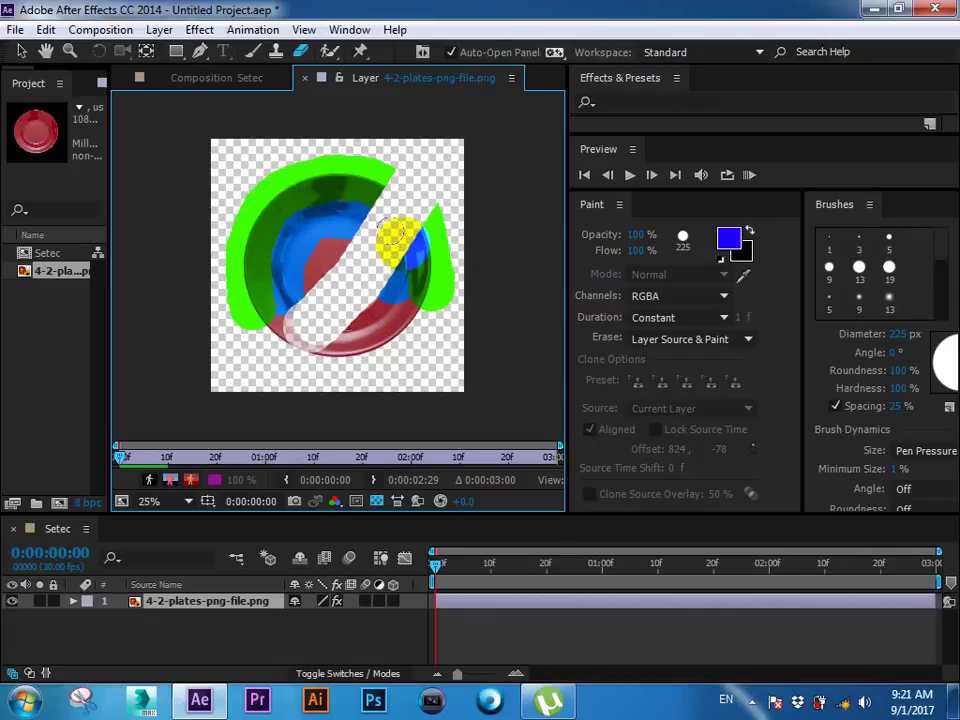
key("ctrl+z")
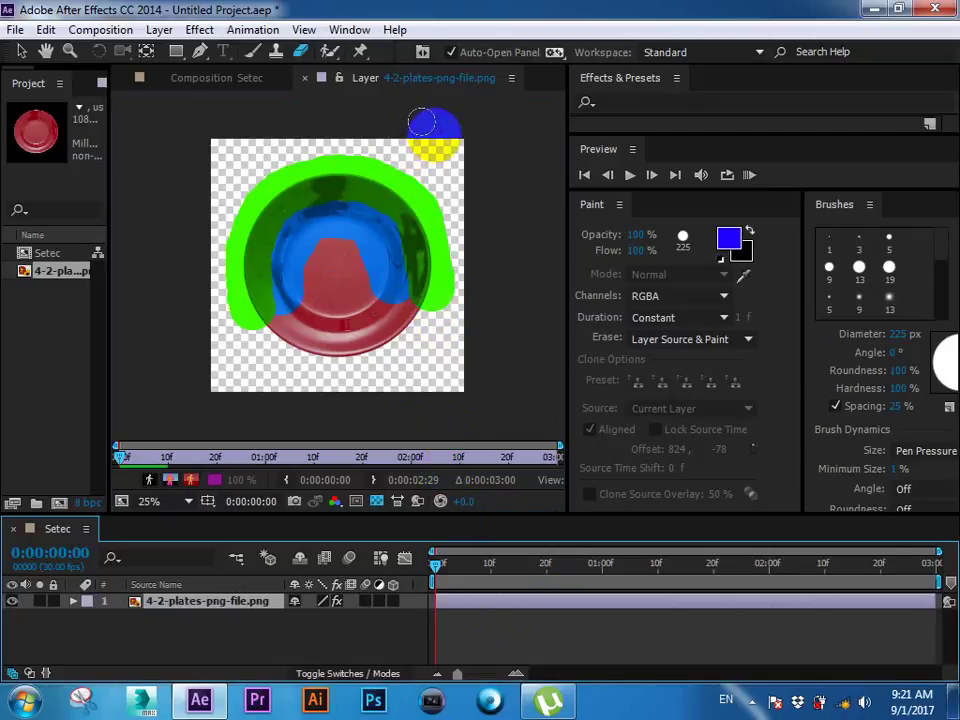
left_click_drag(421, 122, 269, 328)
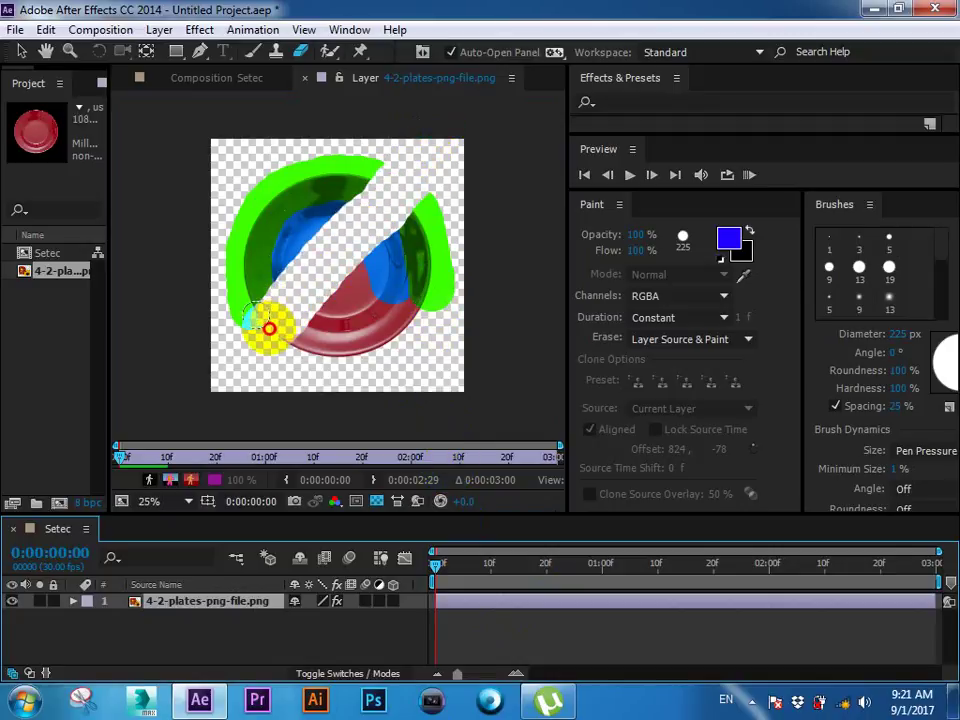
left_click_drag(240, 161, 431, 317)
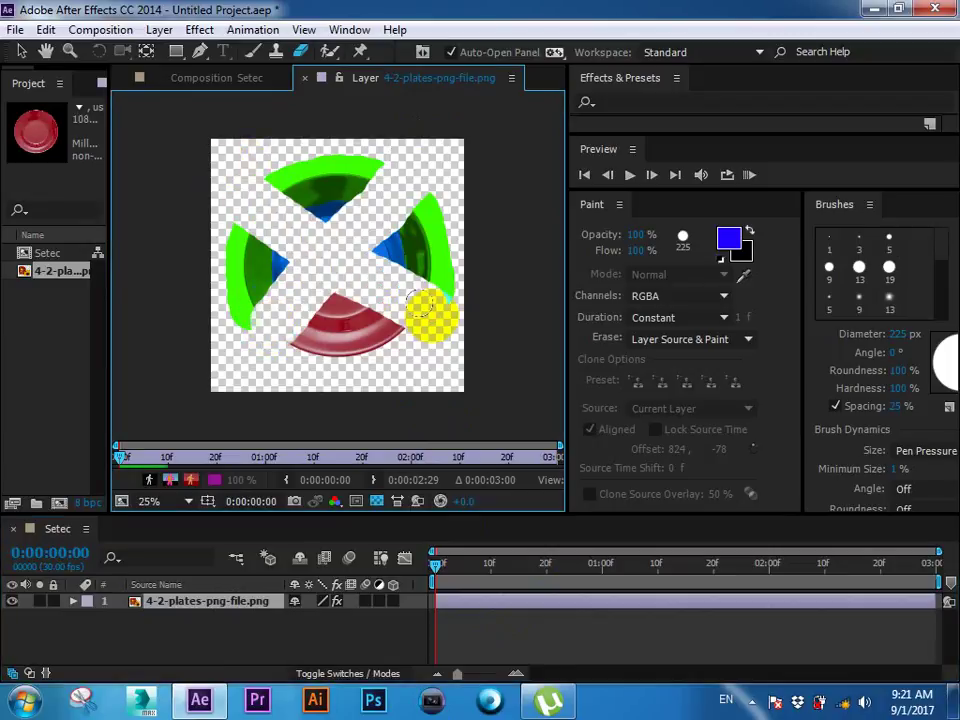
key("ctrl+z")
key("ctrl+z")
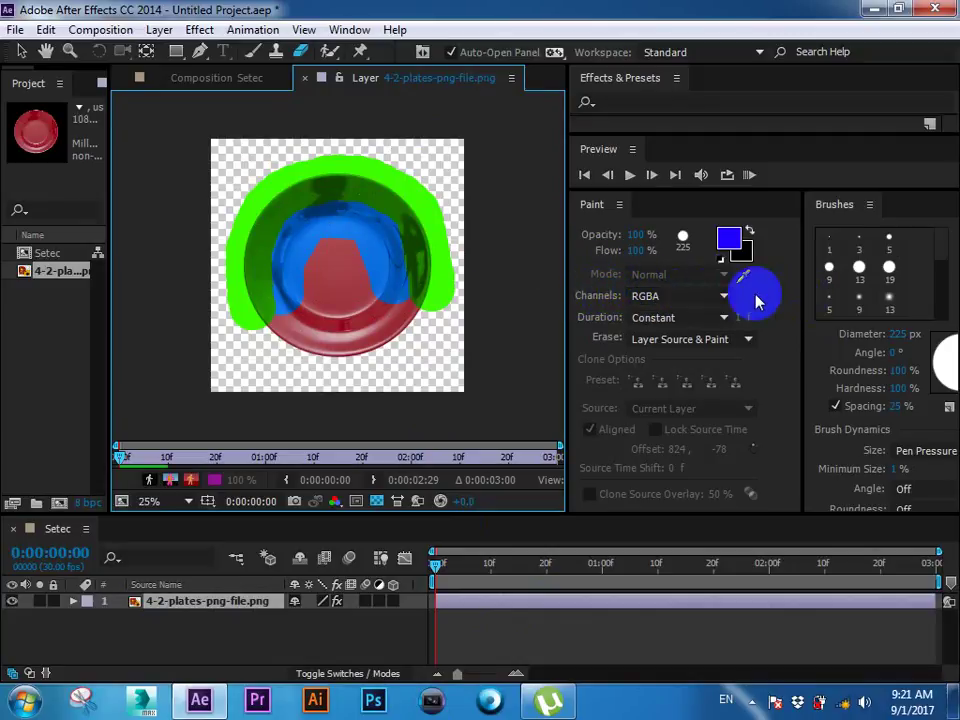
Step: Test-erase with Layer Source & Paint, undo it, and paint a purple stroke over the centre
left_click(757, 327)
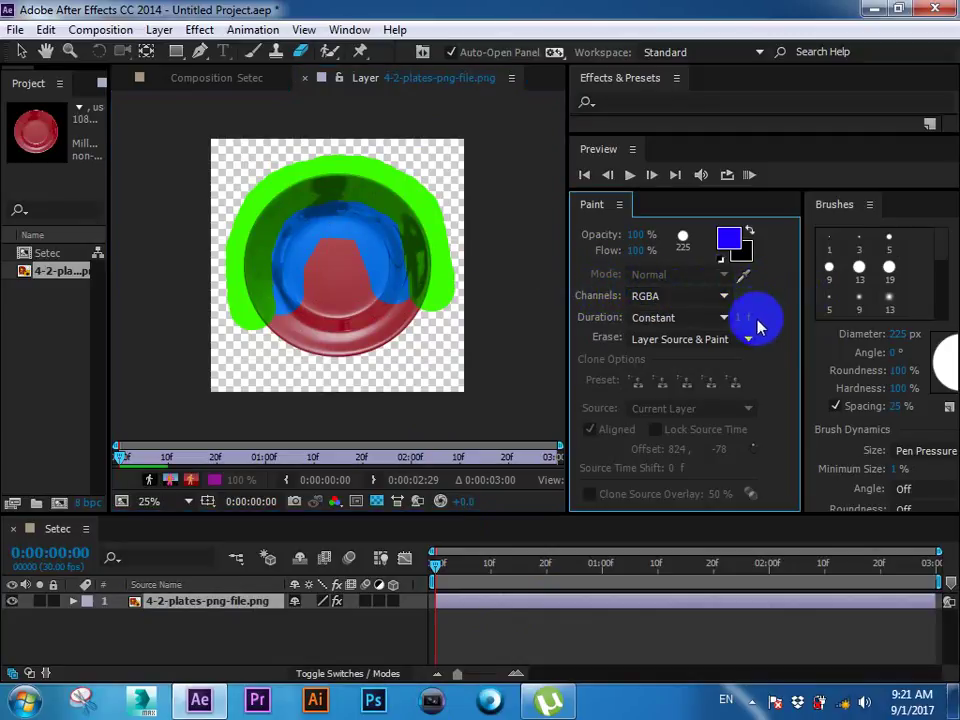
left_click(652, 342)
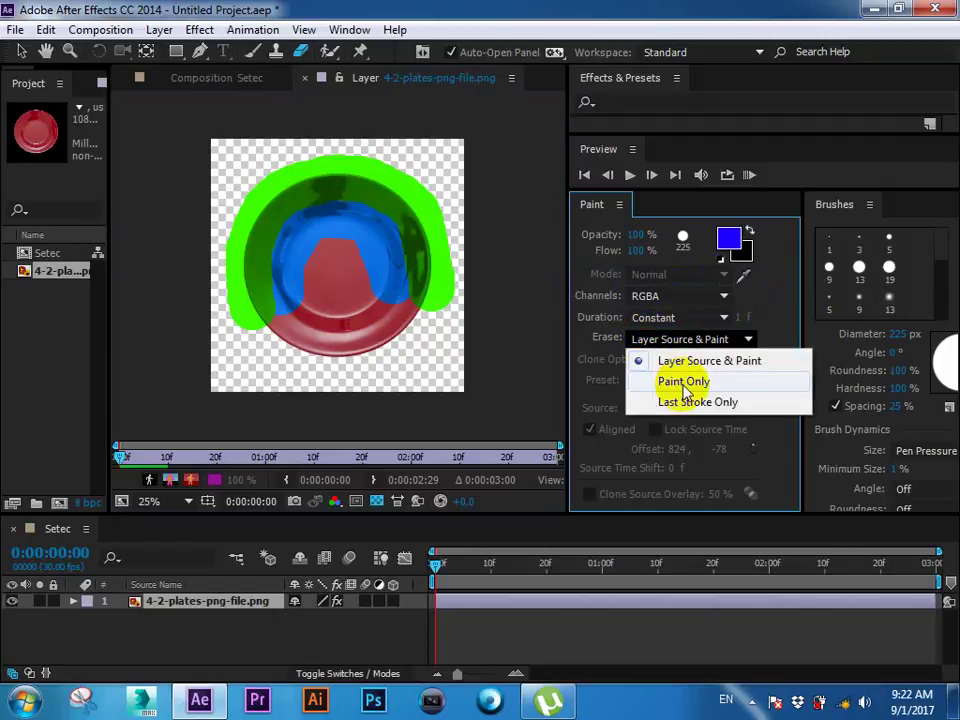
left_click(673, 360)
left_click_drag(440, 214, 305, 340)
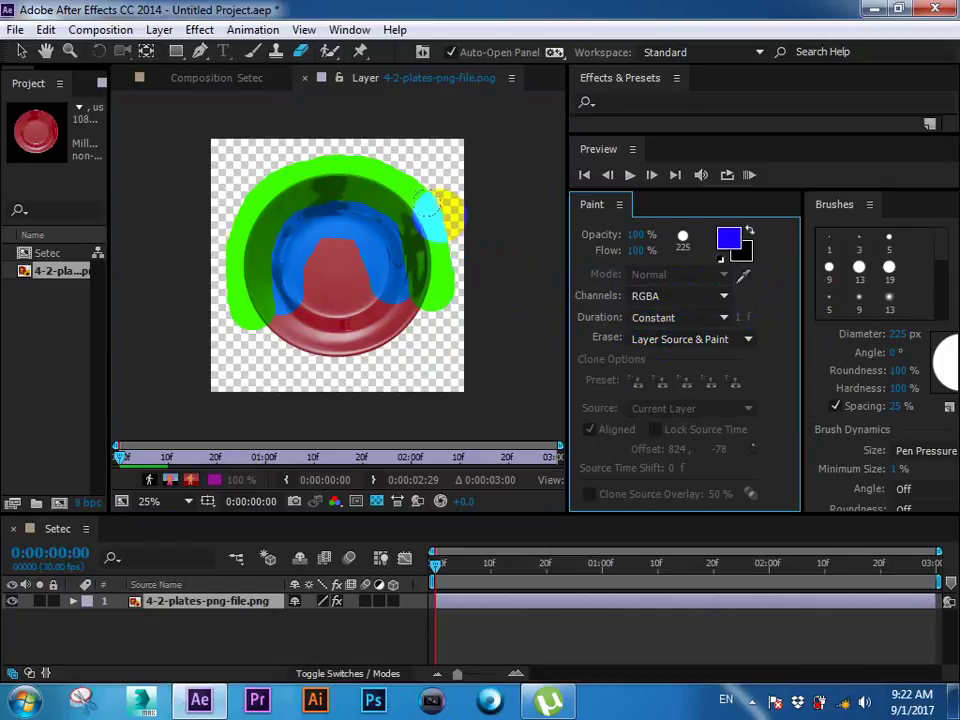
key("ctrl+z")
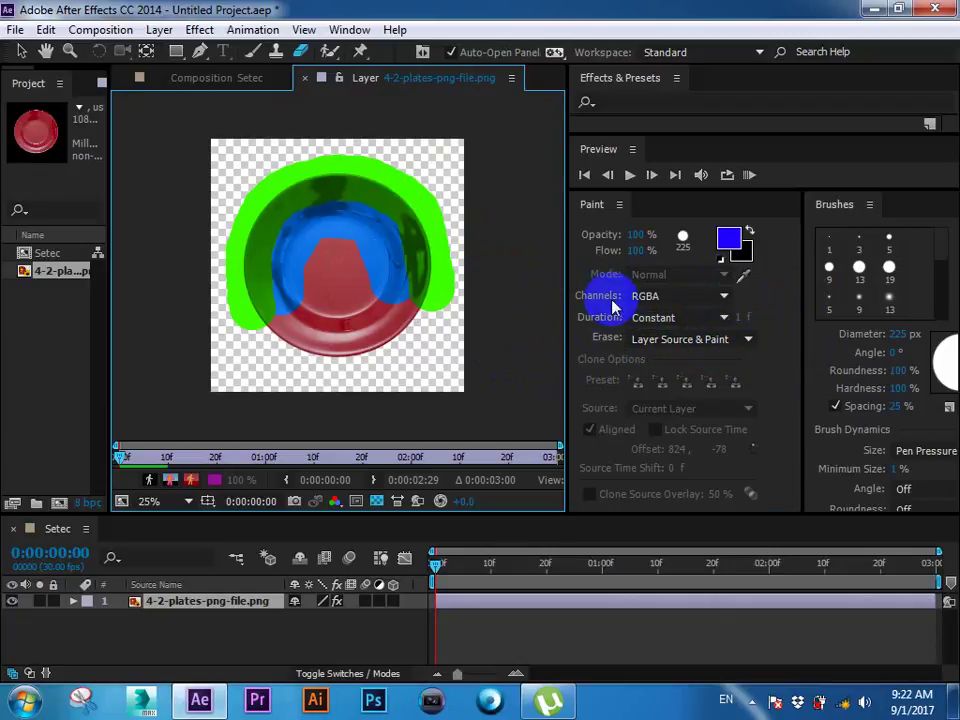
mouse_move(332, 270)
left_mouse_down()
mouse_move(388, 218)
mouse_move(394, 192)
mouse_move(384, 172)
left_mouse_up()
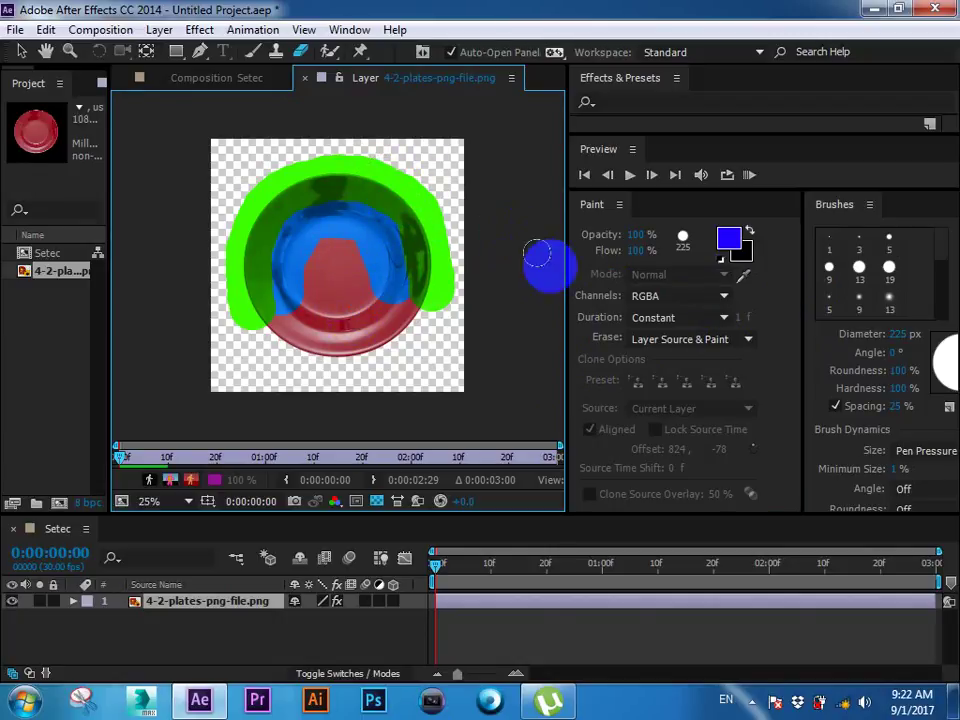
Step: Set Erase to Paint Only, erase over the paint strokes, then undo
left_click(666, 340)
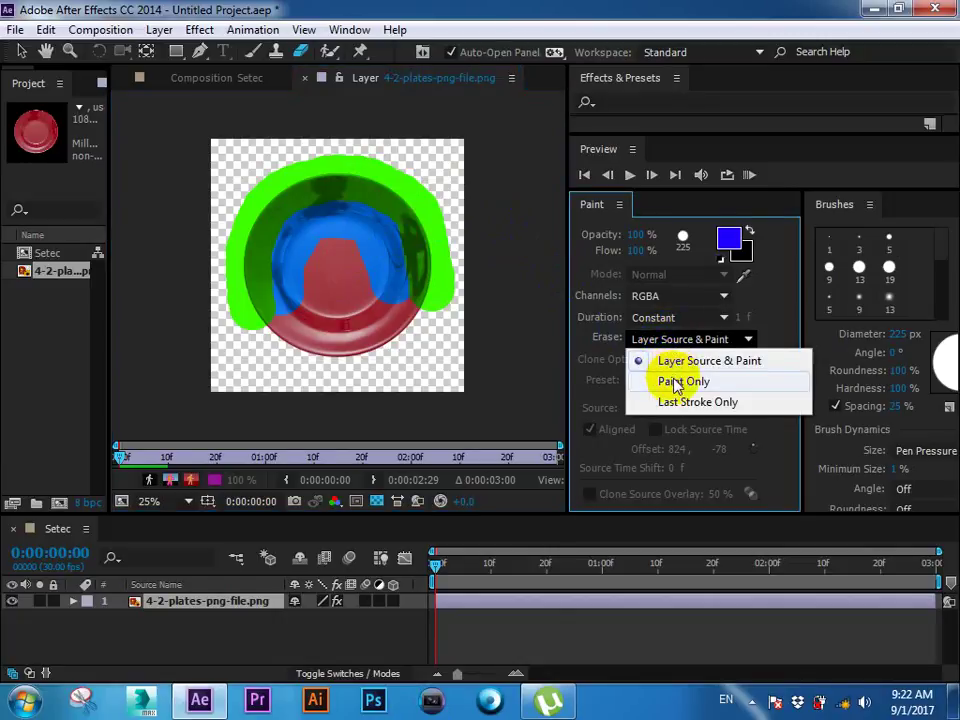
left_click(672, 381)
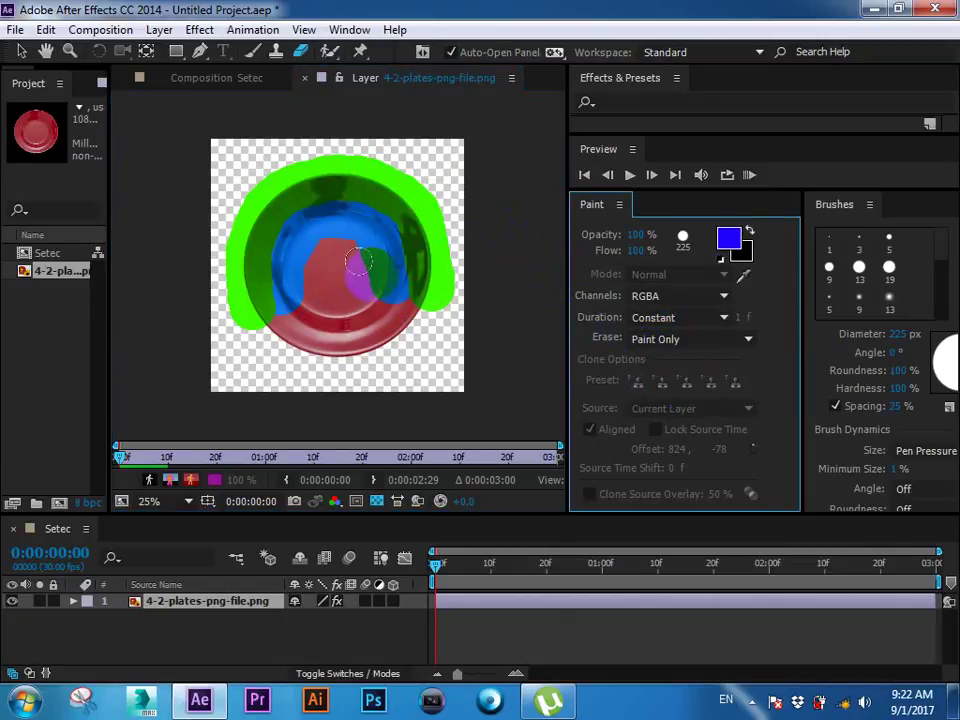
mouse_move(418, 140)
left_mouse_down()
mouse_move(296, 274)
mouse_move(309, 240)
mouse_move(223, 146)
mouse_move(466, 234)
mouse_move(317, 274)
mouse_move(401, 210)
mouse_move(381, 306)
mouse_move(243, 404)
mouse_move(289, 178)
mouse_move(253, 274)
mouse_move(221, 182)
mouse_move(347, 185)
left_mouse_up()
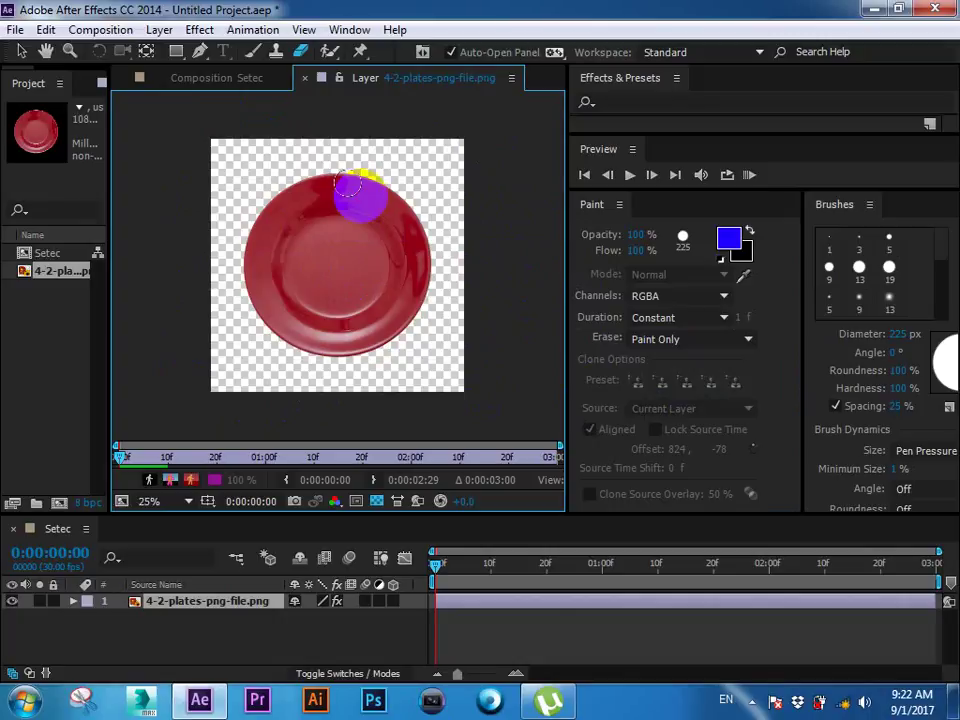
key("ctrl+z")
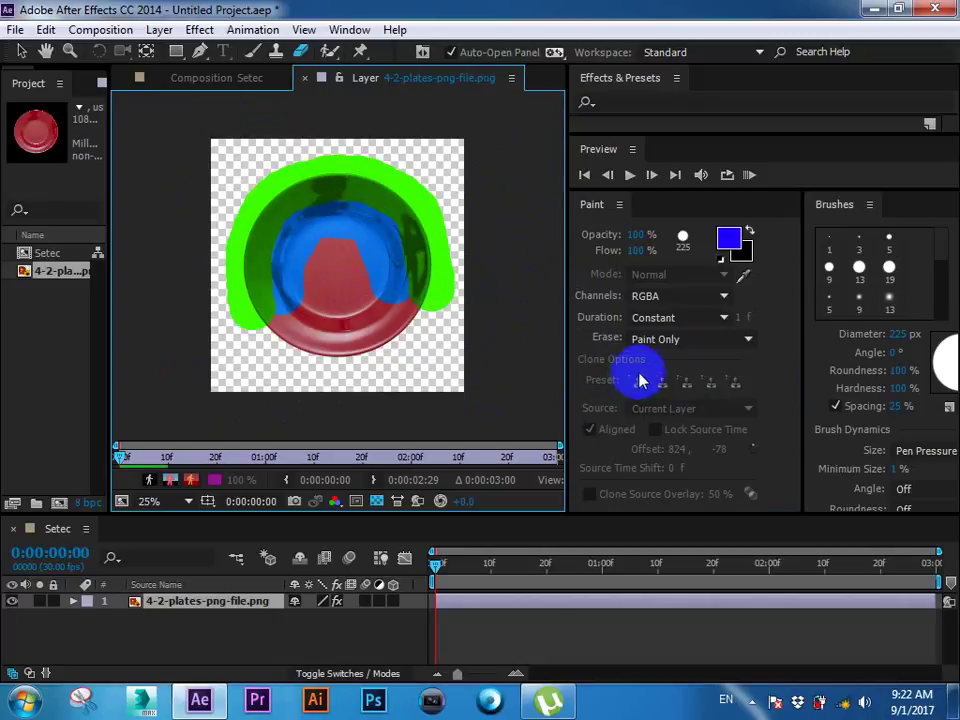
Step: Set Erase to Last Stroke Only and erase the magenta stroke from the plate centre
left_click(659, 342)
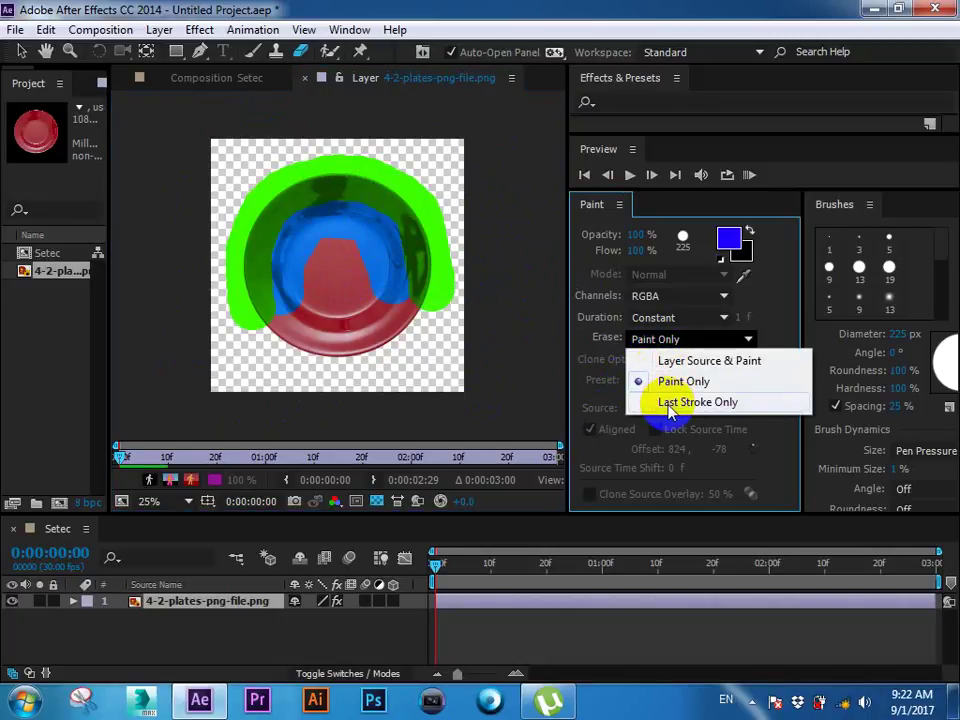
left_click(670, 405)
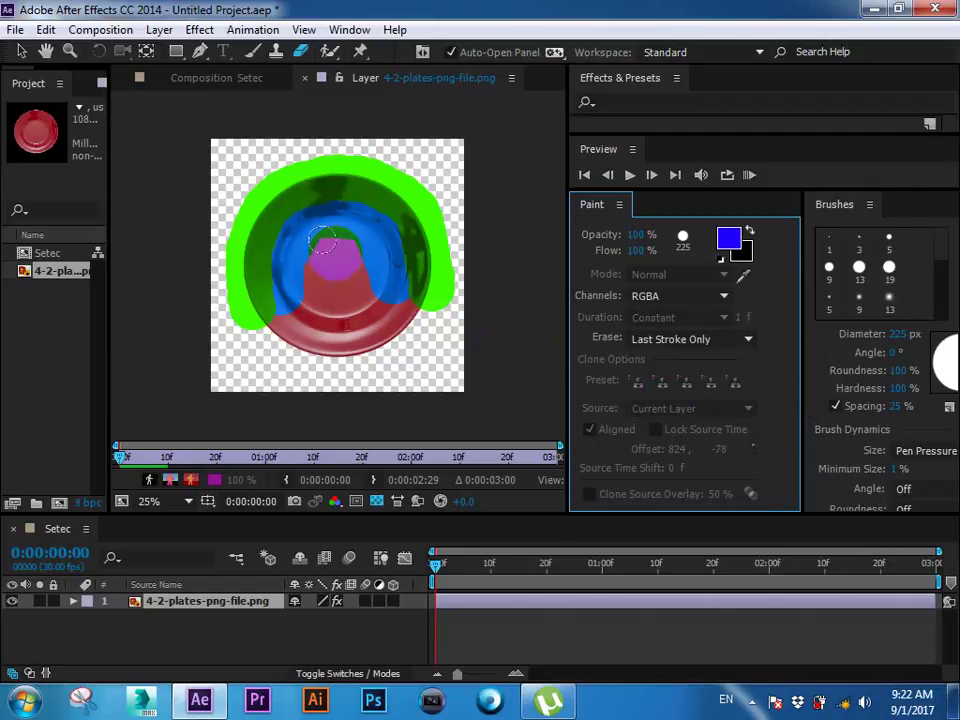
left_click_drag(322, 240, 335, 220)
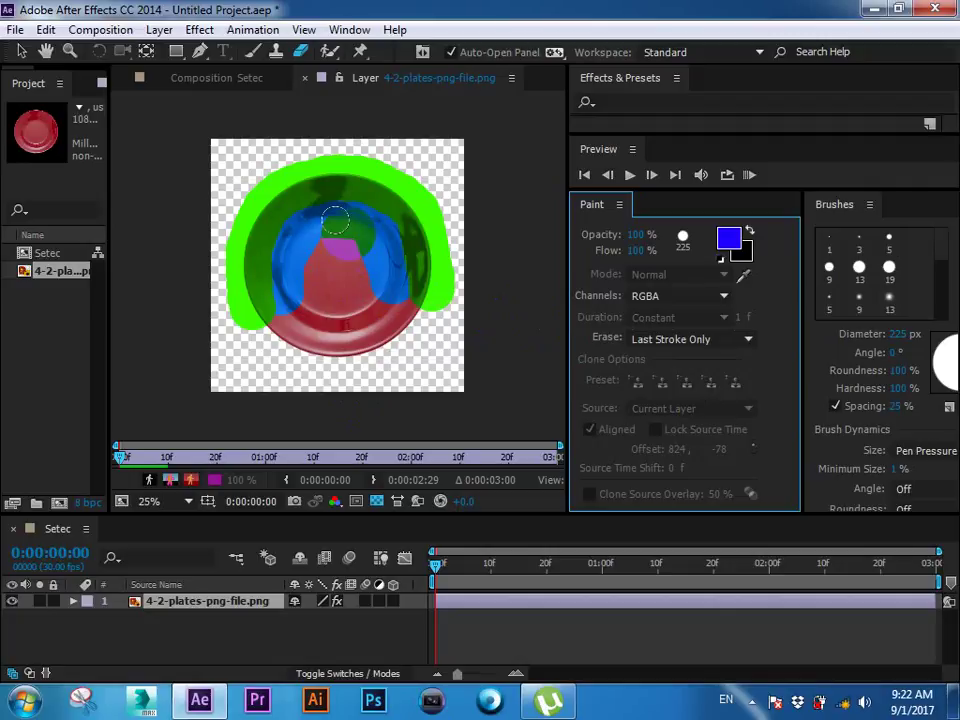
left_click_drag(335, 220, 350, 180)
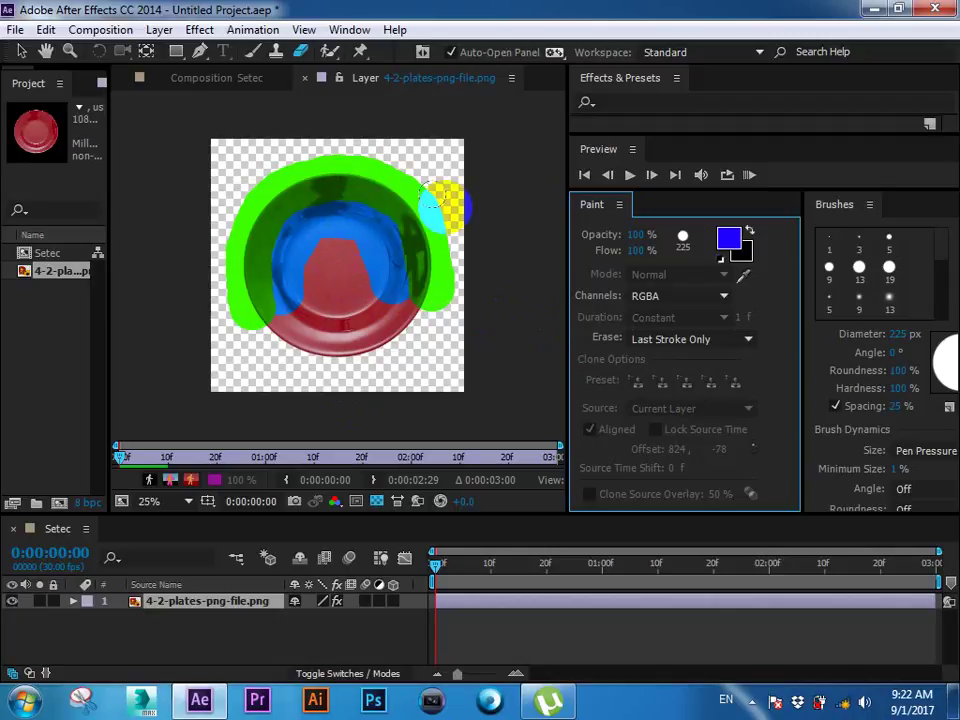
mouse_move(350, 180)
left_mouse_down()
mouse_move(439, 364)
mouse_move(377, 220)
mouse_move(390, 180)
mouse_move(388, 212)
mouse_move(401, 224)
mouse_move(289, 197)
mouse_move(263, 332)
mouse_move(476, 221)
left_mouse_up()
Step: Keep Last Stroke Only, test-erase the green arc, and undo the erasures
left_click(681, 338)
left_click(688, 400)
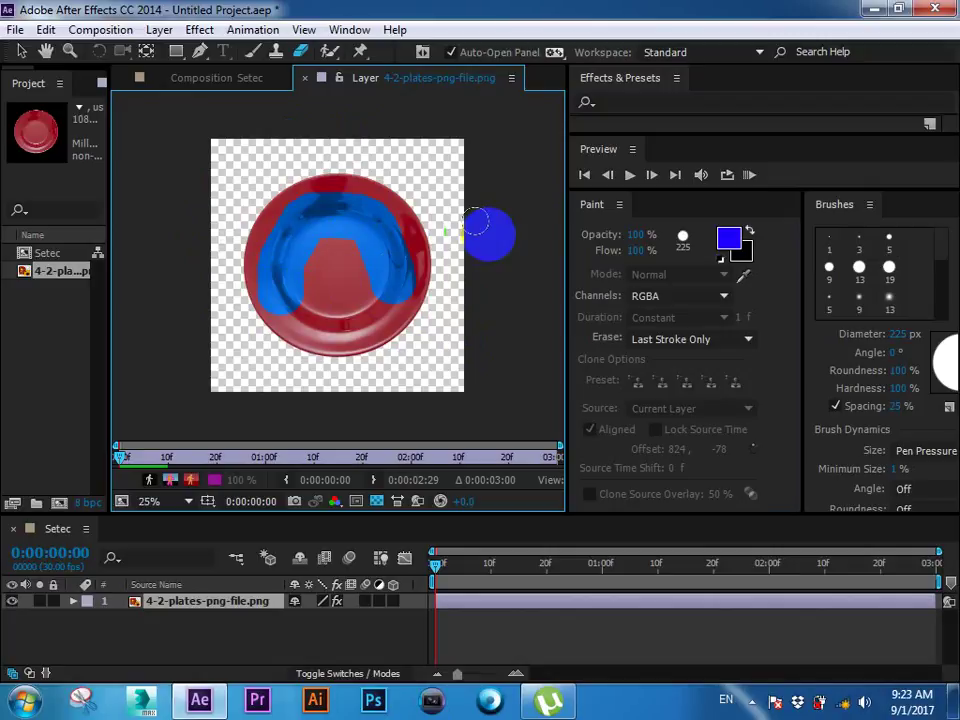
key("ctrl+z")
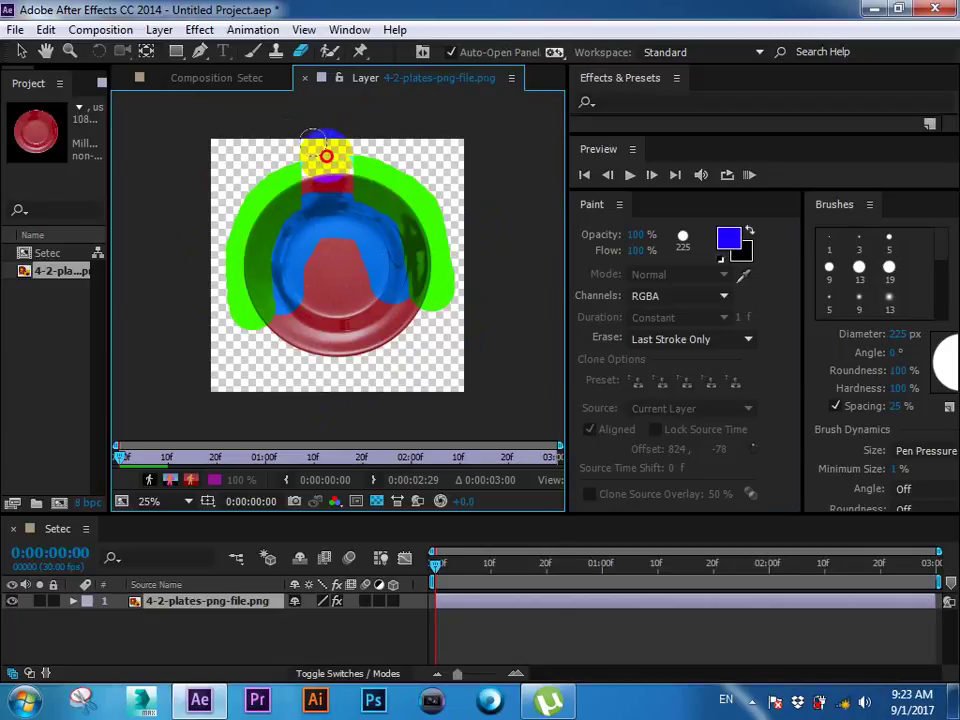
left_click_drag(326, 156, 457, 236)
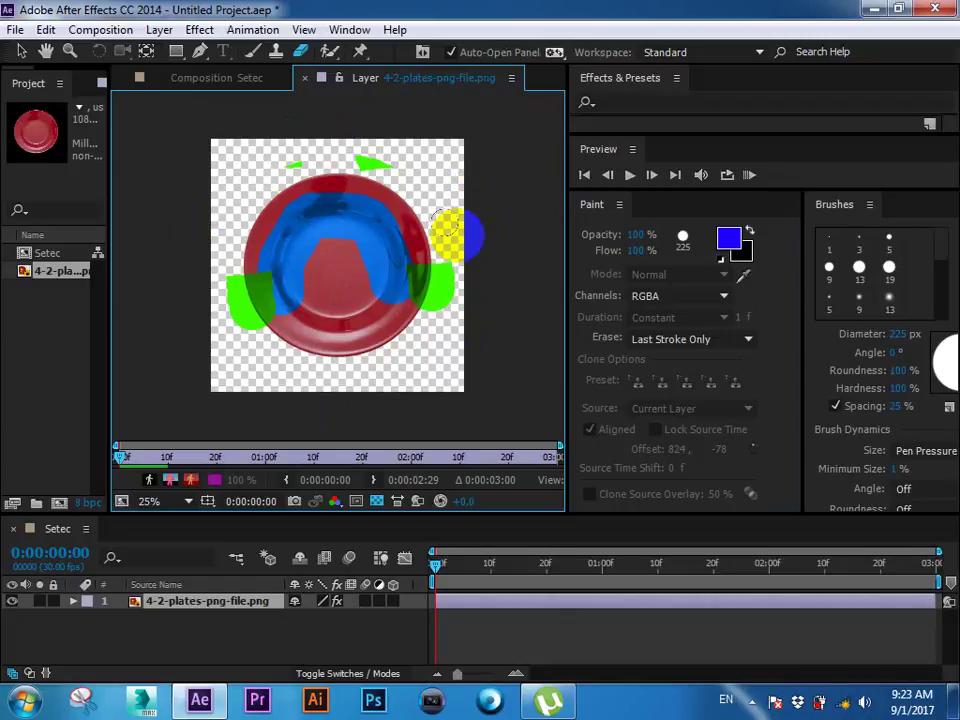
key("ctrl+z")
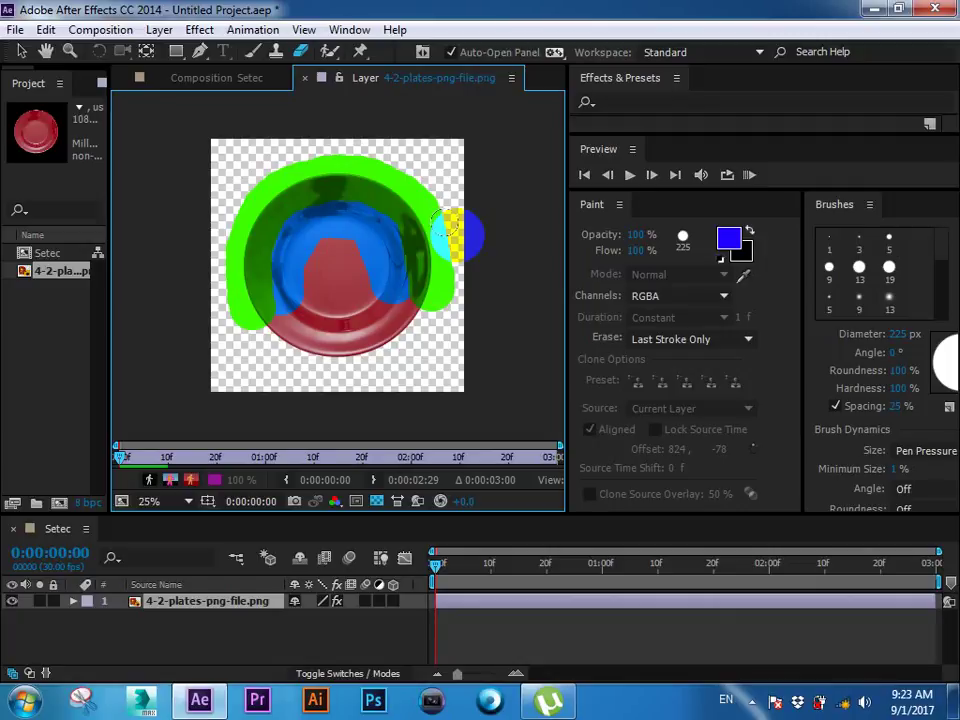
Step: Set Erase to Layer Source & Paint and Channels to RGB, test and undo a stroke, then swap colours
left_click(645, 339)
left_click(655, 360)
left_click(686, 298)
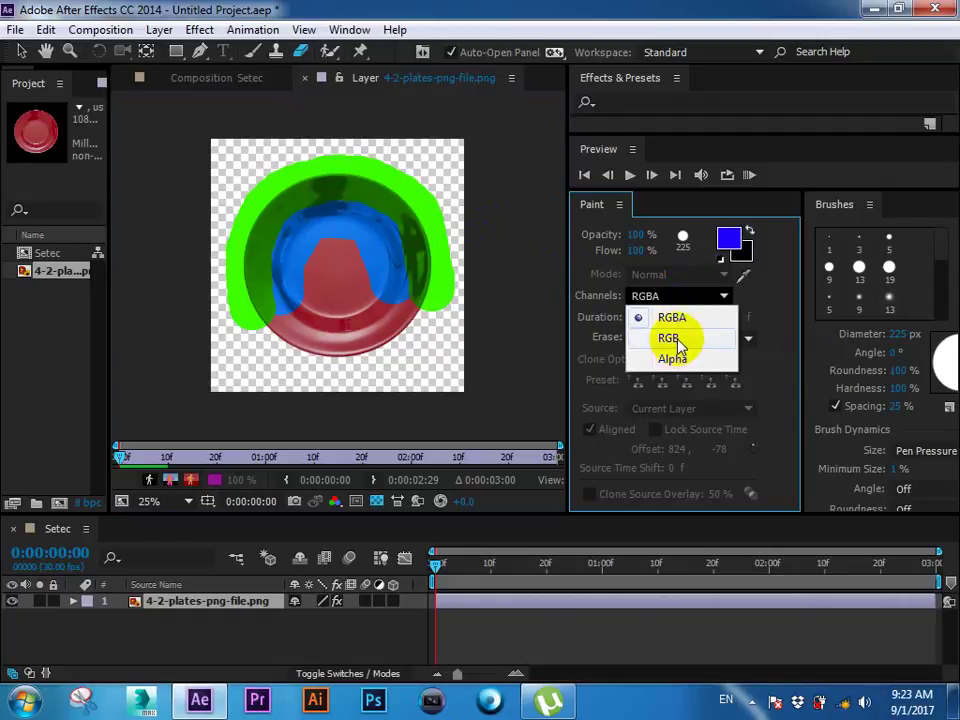
left_click(675, 341)
mouse_move(428, 160)
left_mouse_down()
mouse_move(355, 247)
mouse_move(366, 330)
mouse_move(446, 216)
mouse_move(441, 141)
mouse_move(422, 216)
mouse_move(385, 160)
left_mouse_up()
key("ctrl+z")
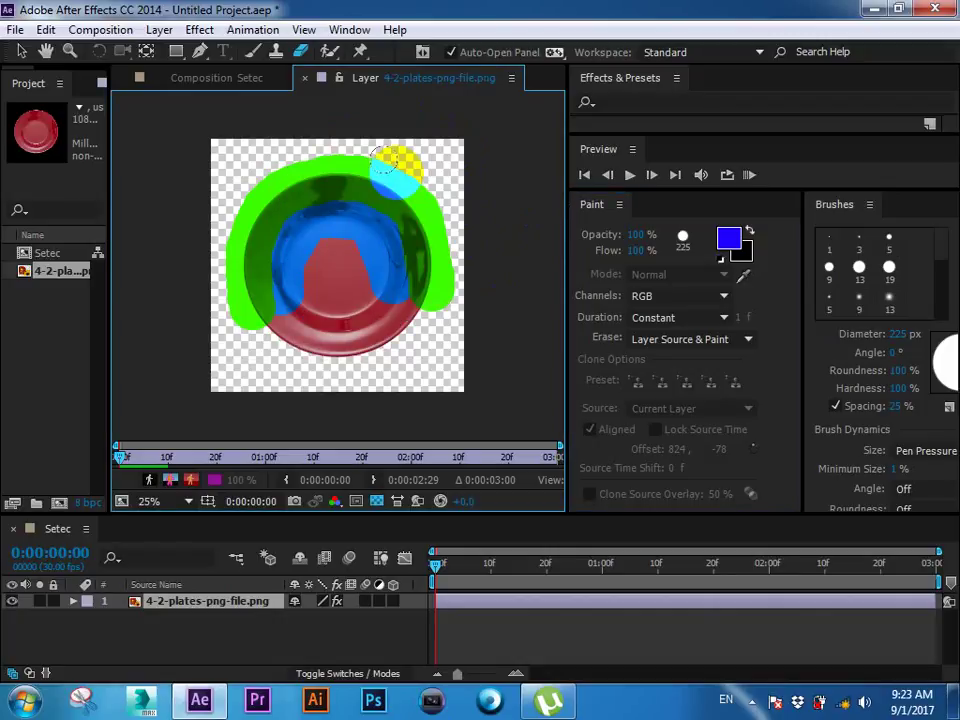
left_click(748, 233)
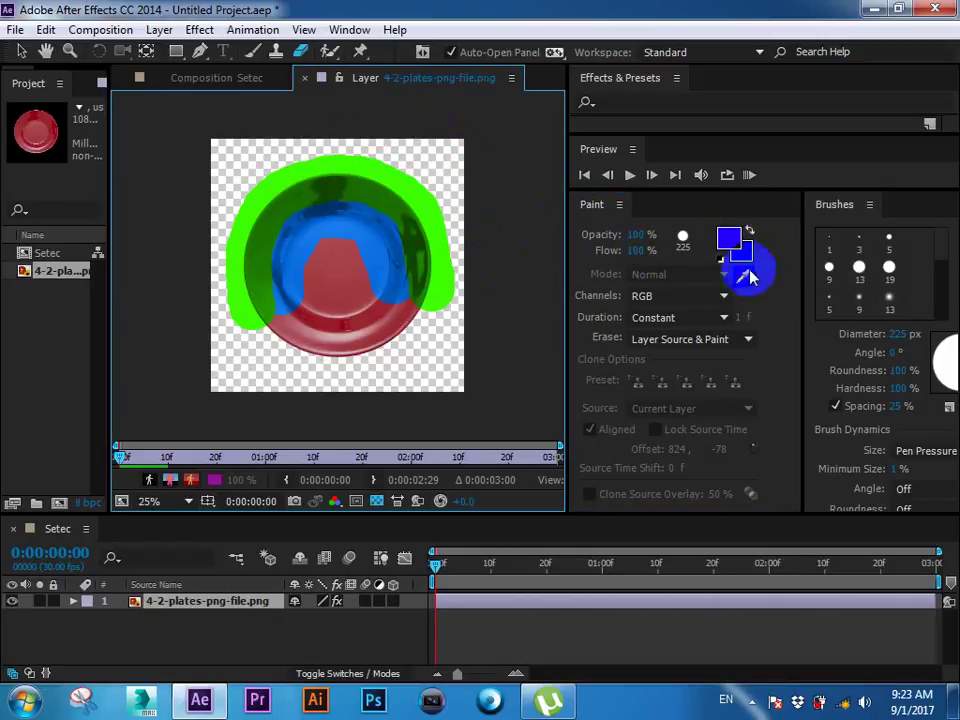
Step: Make the background paint colour red FF0000 and erase across the plate to reveal it
left_click(748, 258)
left_click(307, 389)
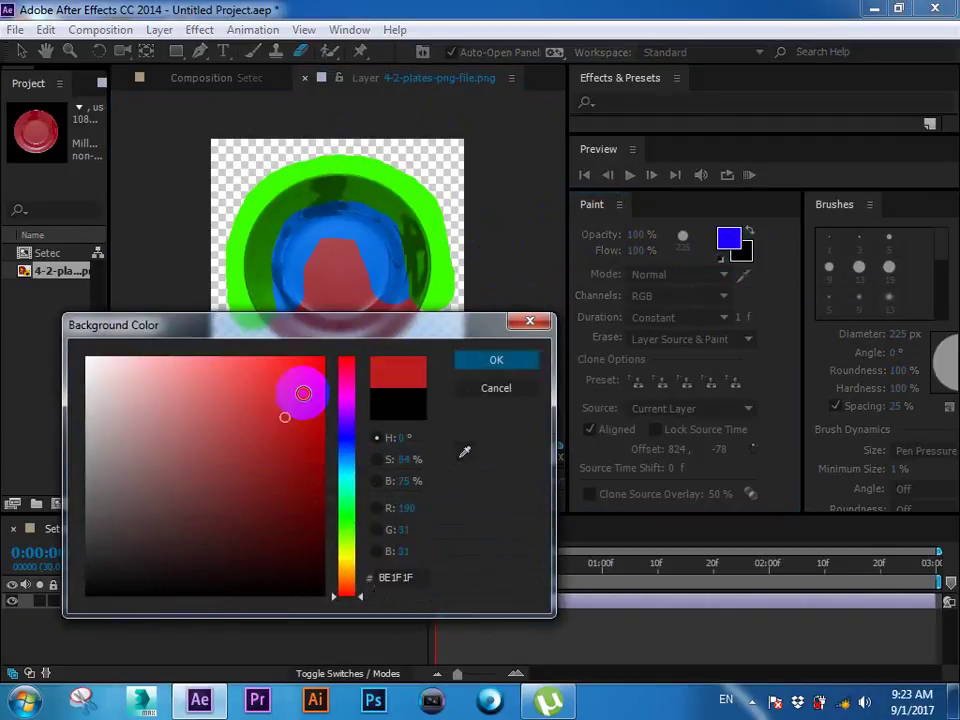
left_click_drag(326, 379, 336, 349)
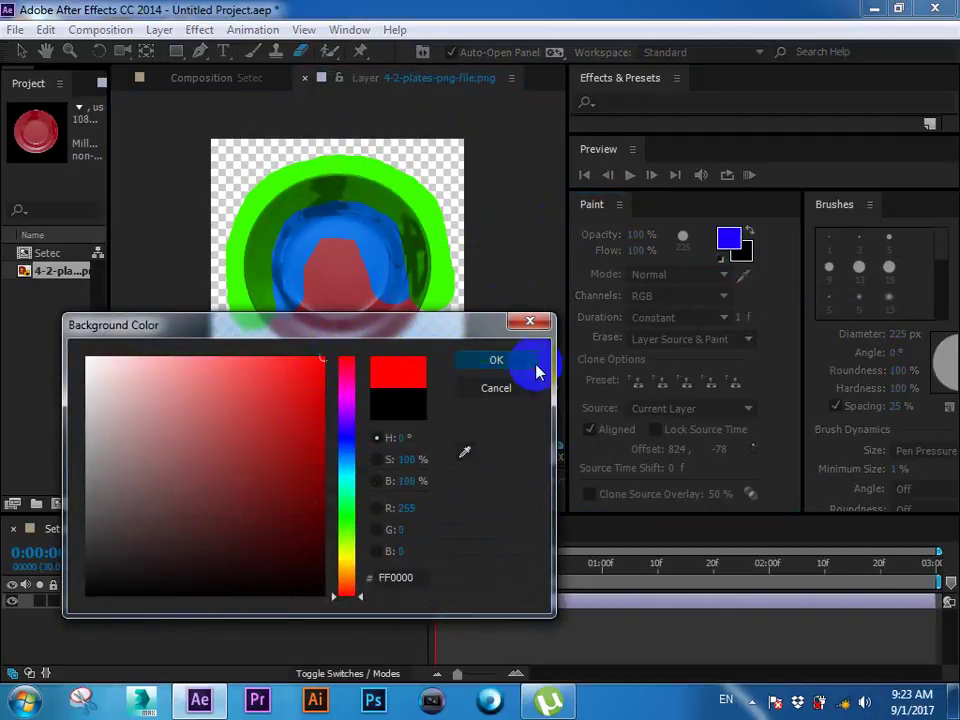
left_click(497, 361)
mouse_move(420, 195)
left_mouse_down()
mouse_move(315, 289)
mouse_move(260, 250)
mouse_move(407, 279)
mouse_move(350, 207)
mouse_move(435, 249)
mouse_move(354, 321)
mouse_move(246, 300)
mouse_move(389, 189)
mouse_move(449, 207)
mouse_move(438, 186)
left_mouse_up()
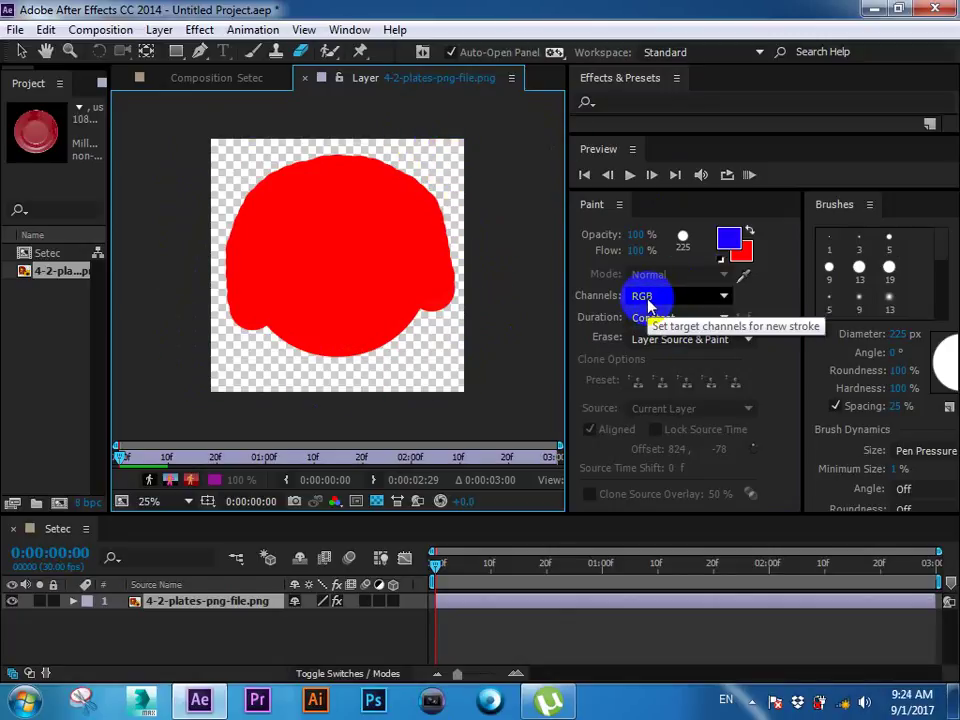
Step: Erase part of the green arc with Erase set to Paint Only, then undo it
left_click(707, 339)
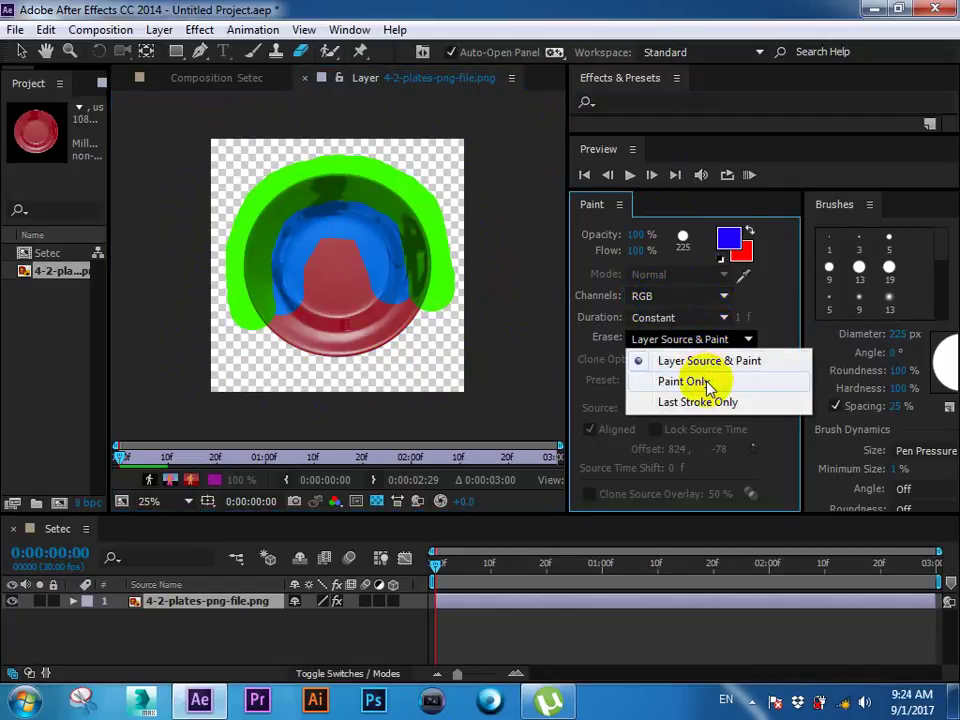
left_click(707, 382)
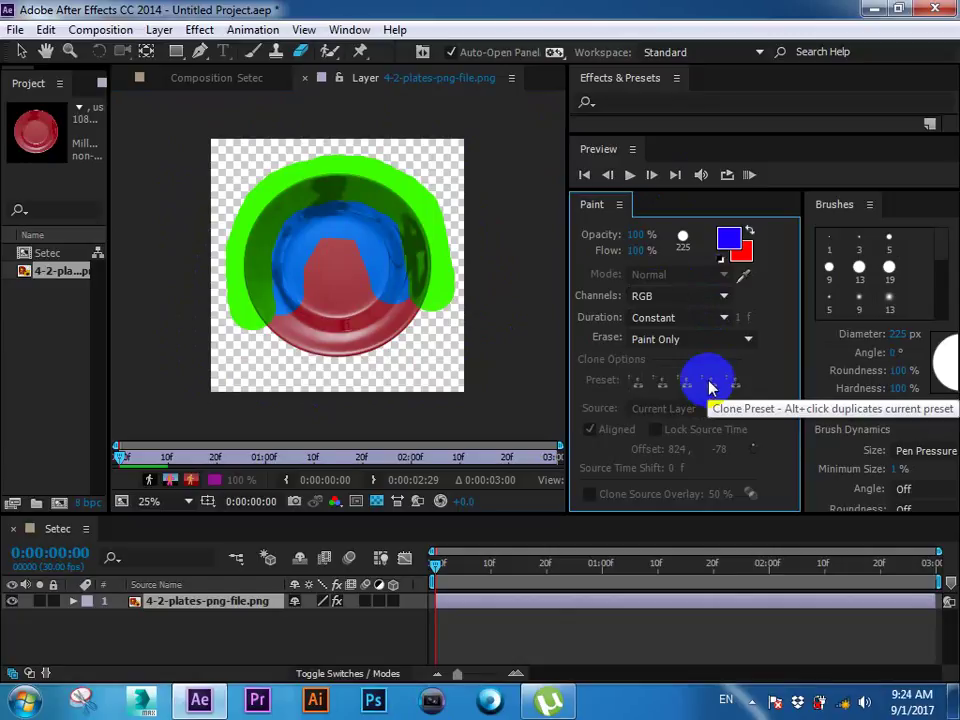
mouse_move(455, 335)
left_mouse_down()
mouse_move(412, 238)
mouse_move(277, 220)
left_mouse_up()
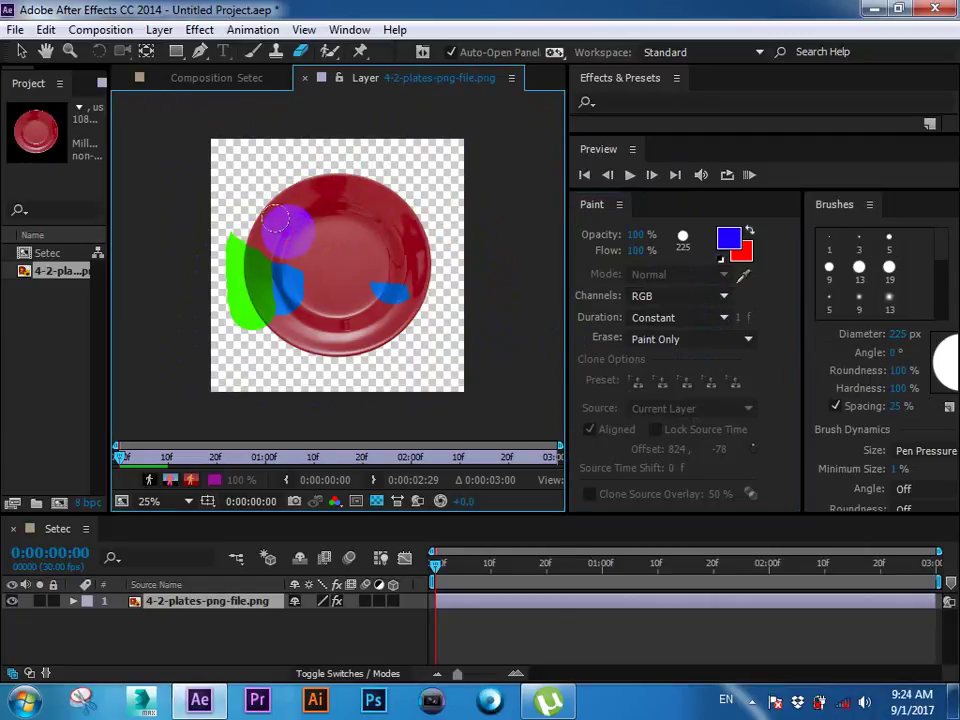
key("ctrl+z")
Step: Erase near the plate's upper right in Last Stroke Only mode, then restore Layer Source & Paint
left_click(700, 339)
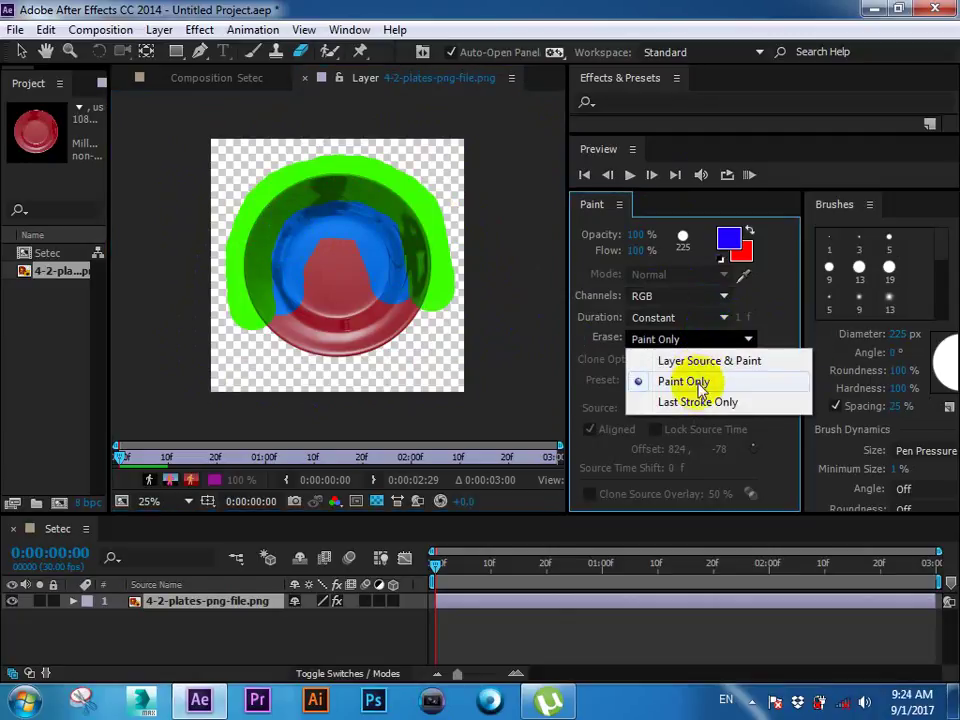
left_click(692, 401)
mouse_move(435, 320)
left_mouse_down()
mouse_move(400, 222)
mouse_move(266, 168)
mouse_move(485, 187)
mouse_move(424, 205)
left_mouse_up()
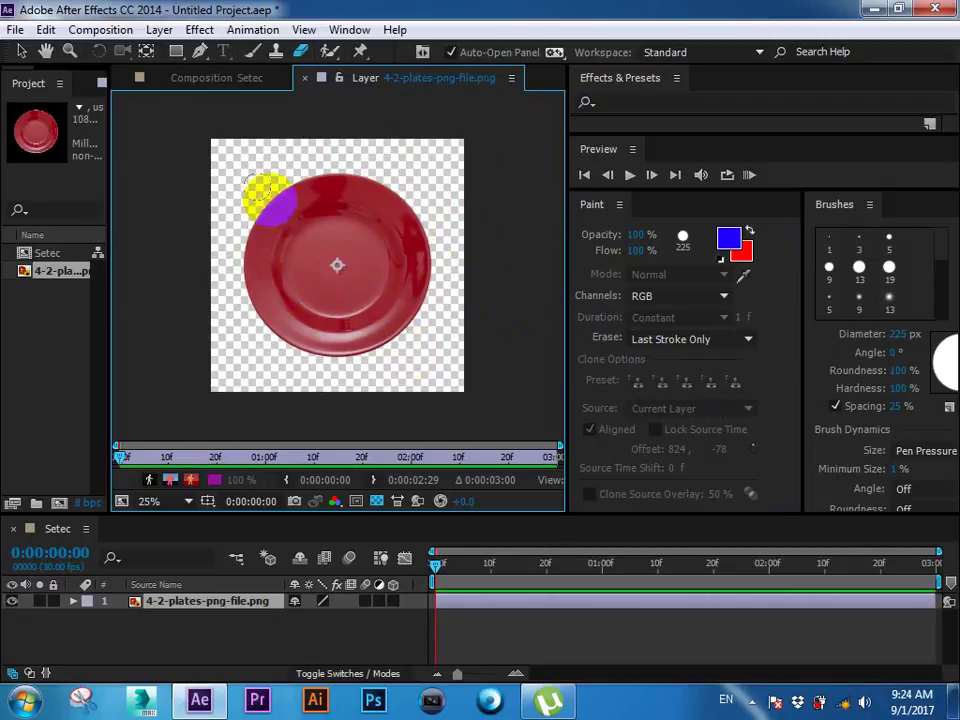
left_click(640, 338)
left_click(665, 361)
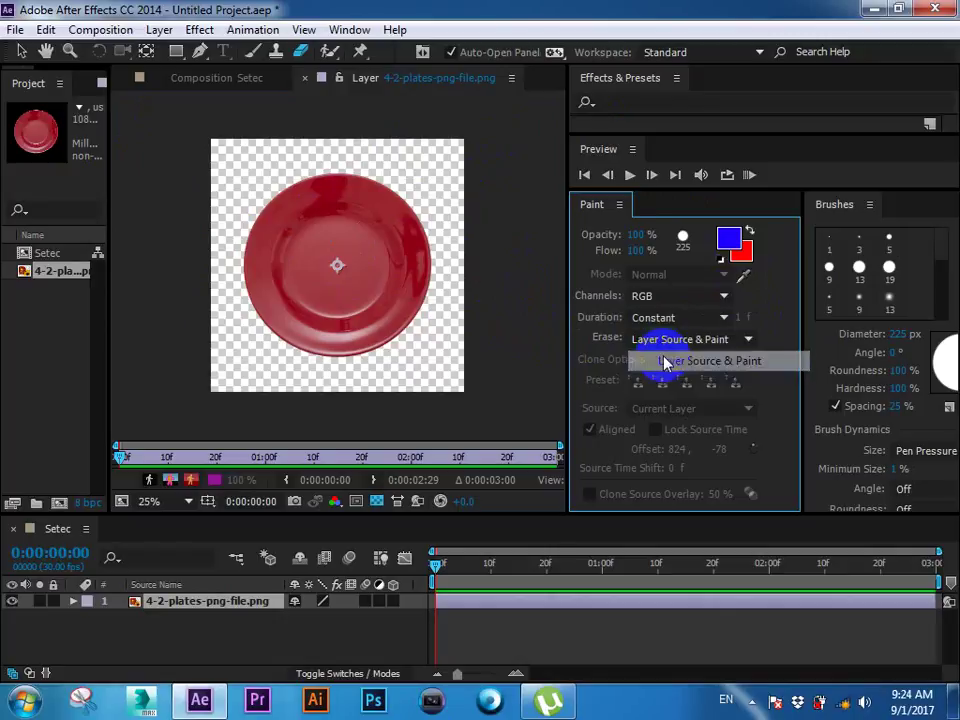
Step: With the Brush tool, paint a curving stroke from the lower left and a blue stroke up the left side
left_click(255, 51)
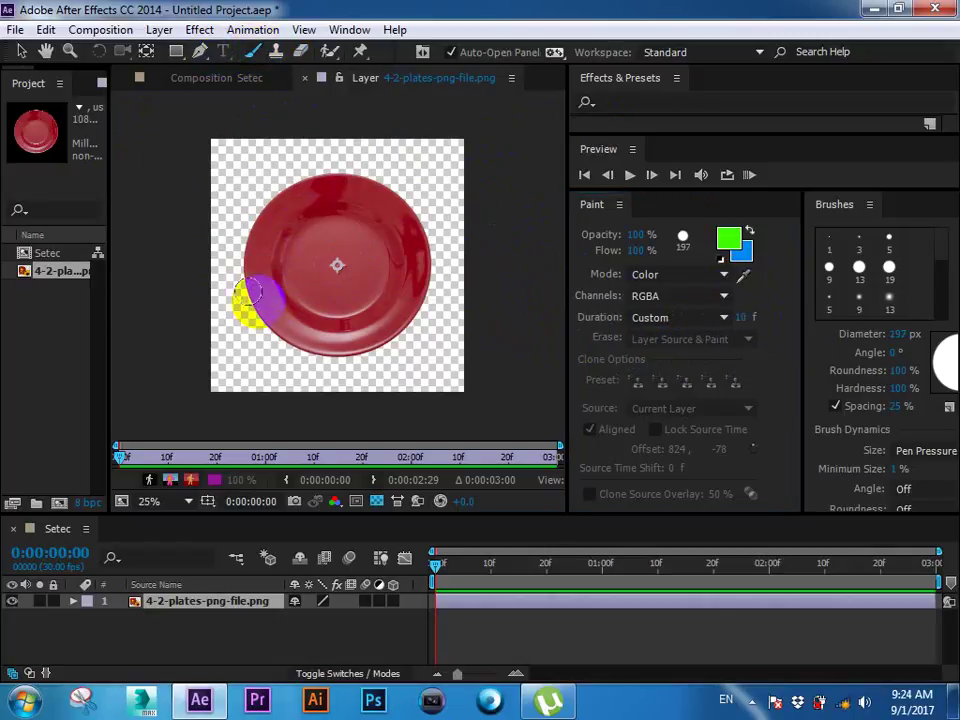
mouse_move(271, 305)
left_mouse_down()
mouse_move(368, 264)
mouse_move(410, 310)
left_mouse_up()
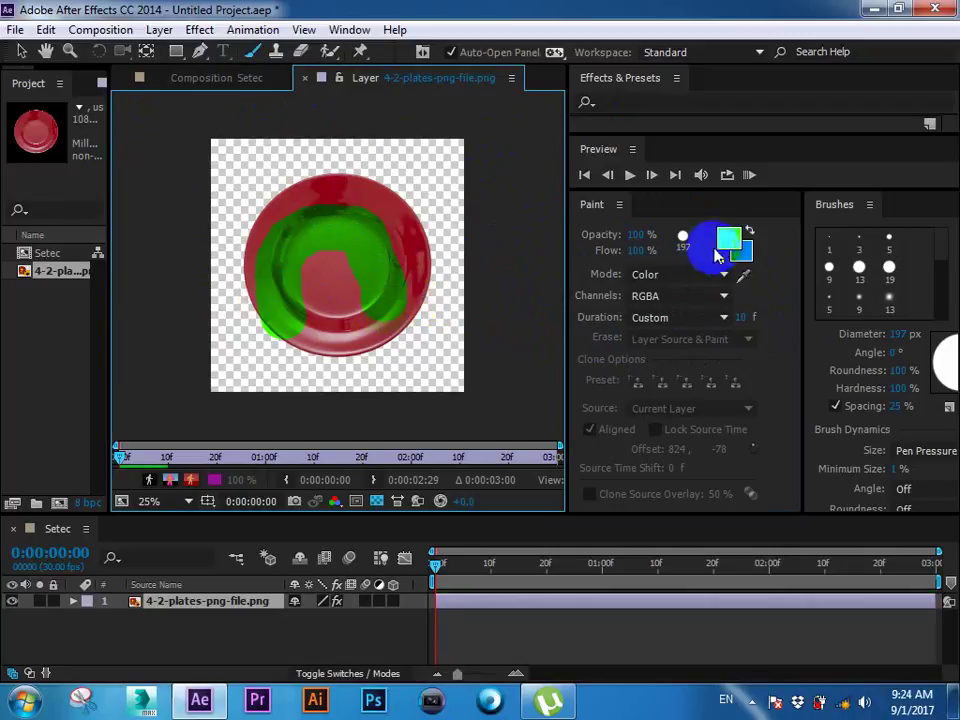
mouse_move(255, 318)
left_mouse_down()
mouse_move(250, 215)
mouse_move(413, 238)
mouse_move(256, 240)
left_mouse_up()
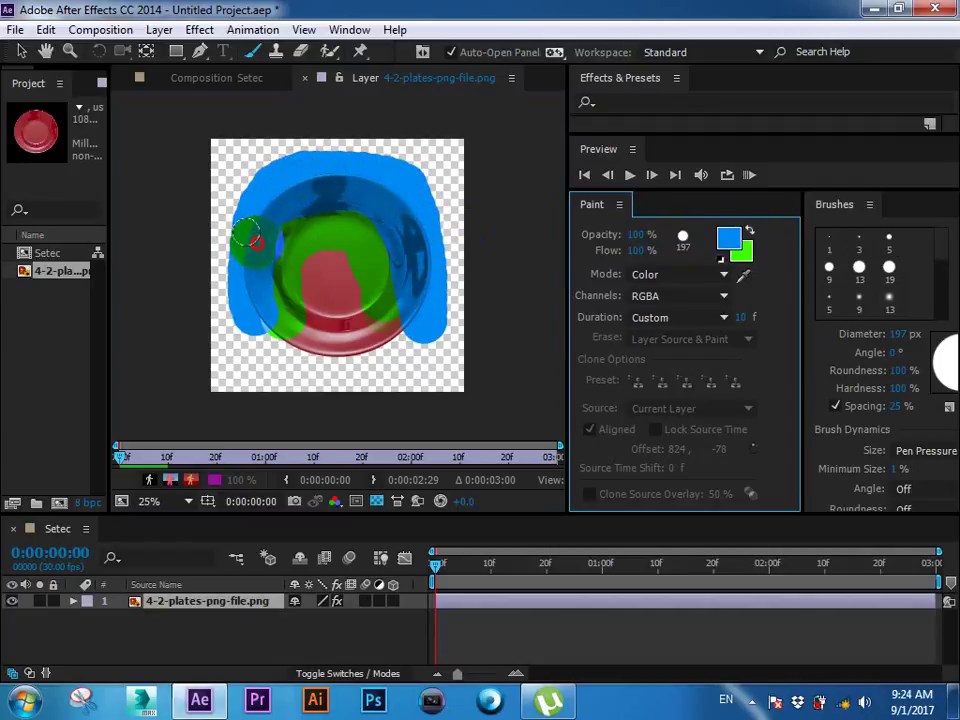
Step: Keep brush Mode at Color and Duration at Custom, set Channels to Alpha, then take the Eraser
left_click(684, 280)
left_click(680, 295)
left_click(677, 297)
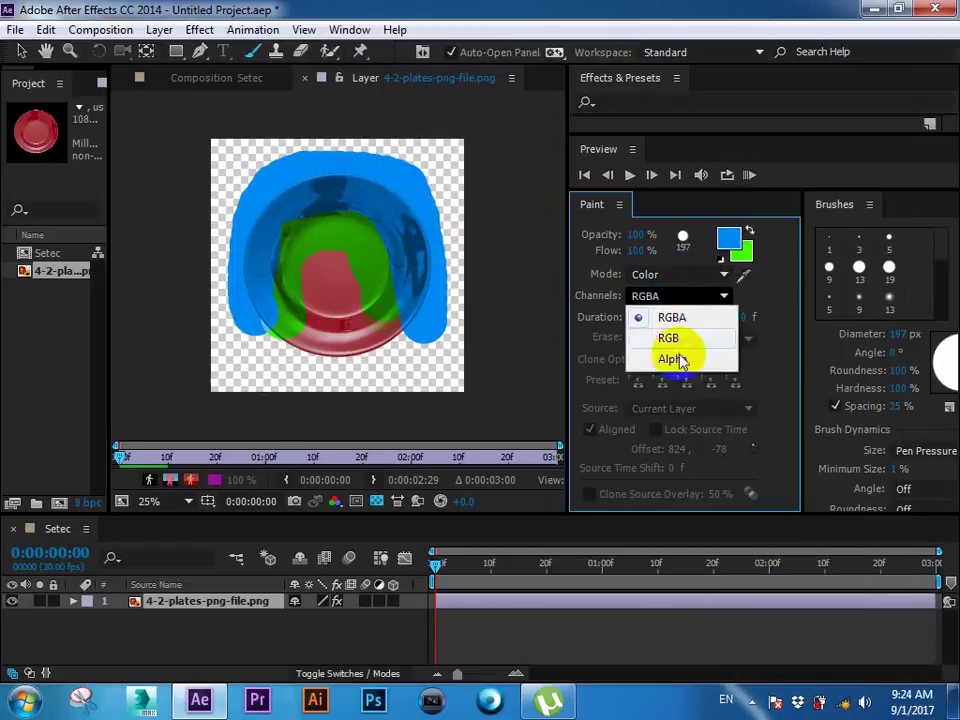
left_click(683, 362)
left_click(684, 319)
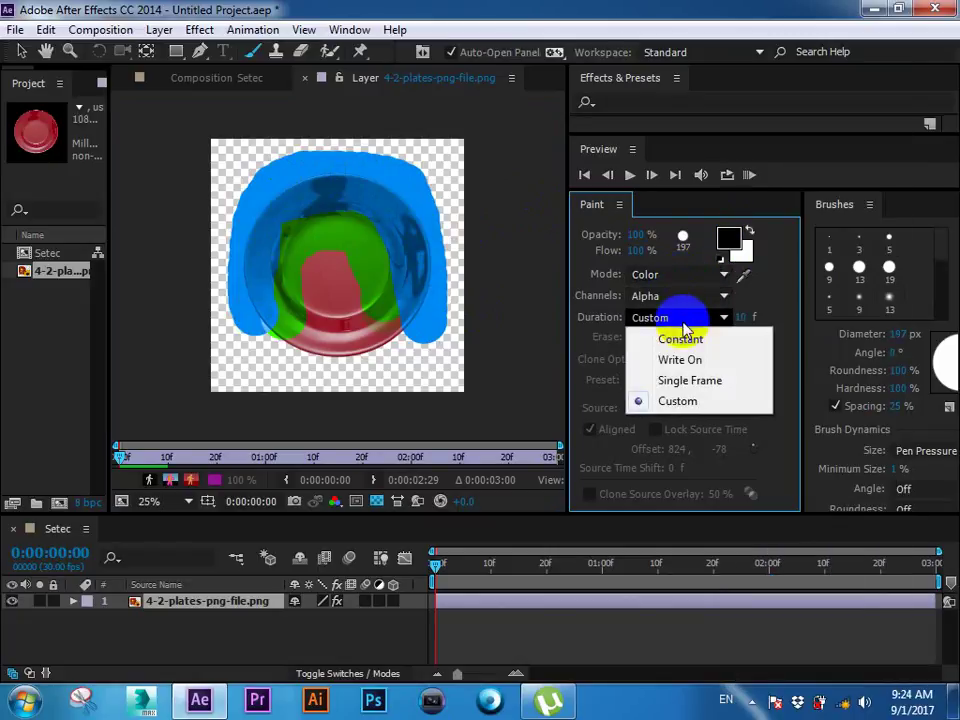
left_click(600, 335)
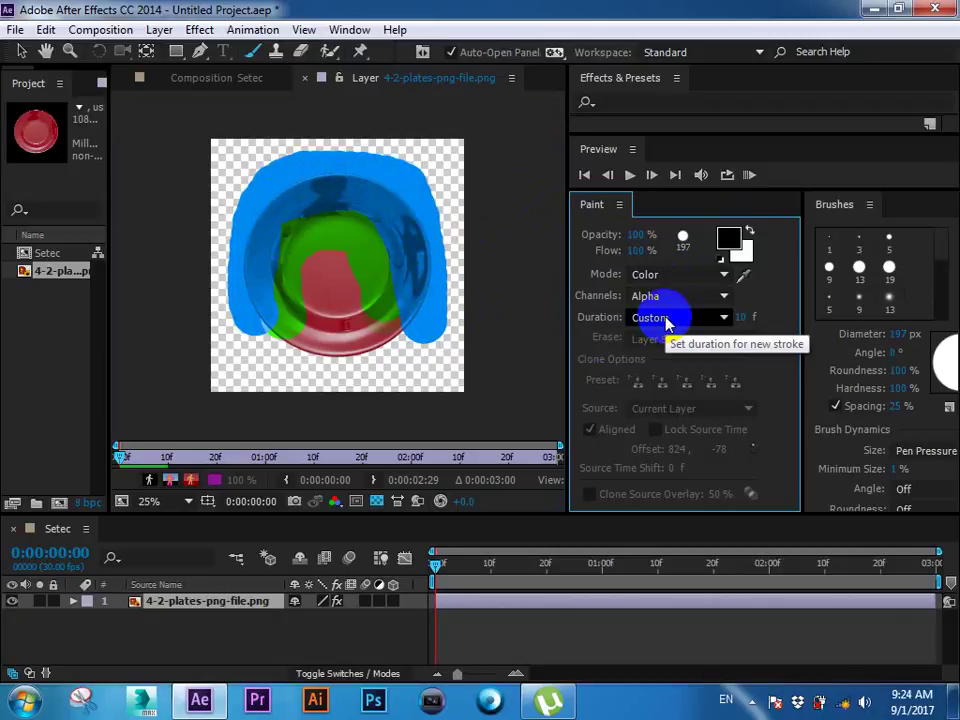
left_click(300, 51)
Step: Keep the eraser on Layer Source & Paint and limit it to the Alpha channel
left_click(698, 341)
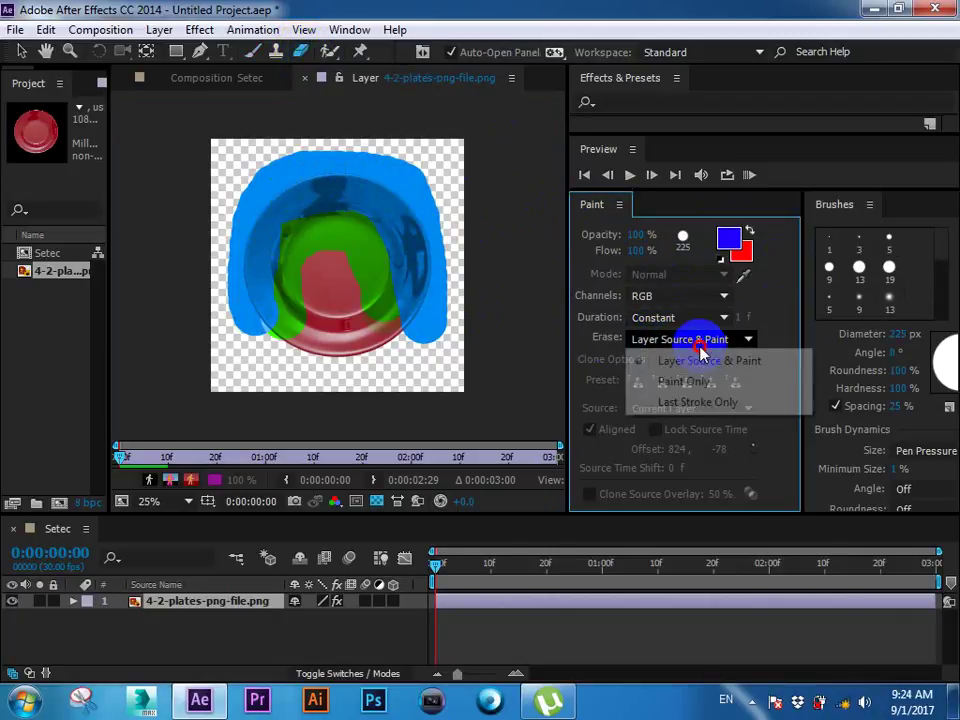
left_click(705, 361)
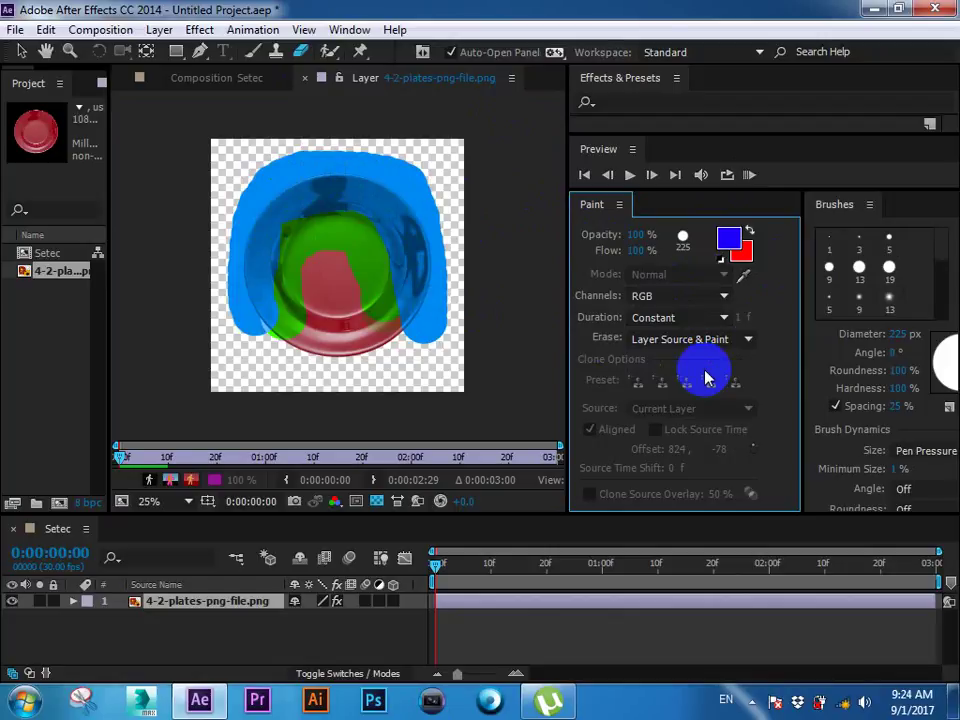
left_click(698, 300)
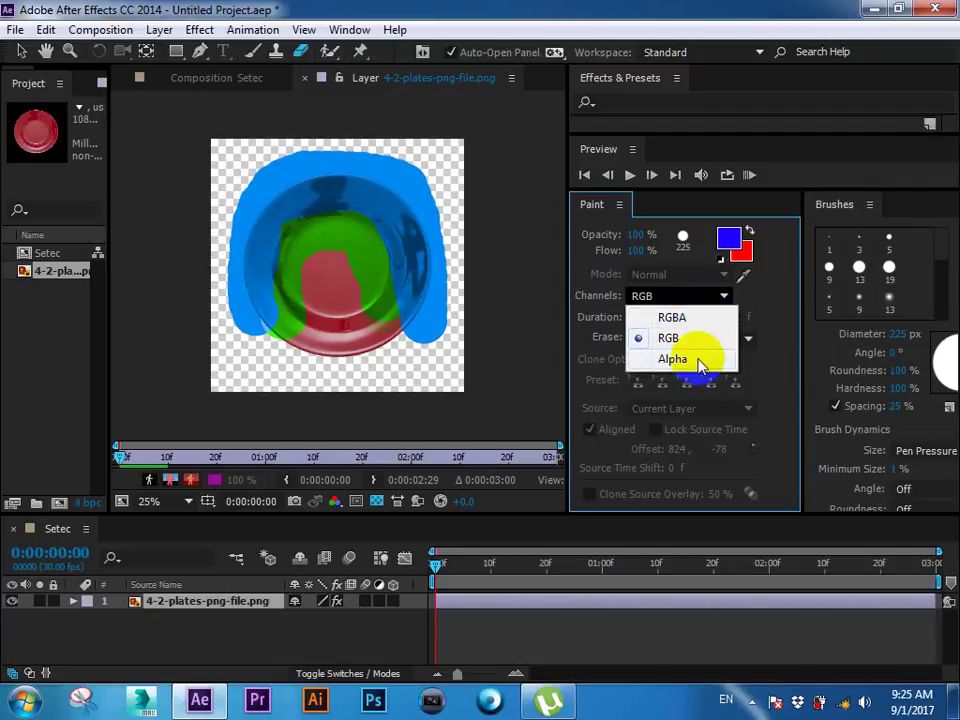
left_click(700, 362)
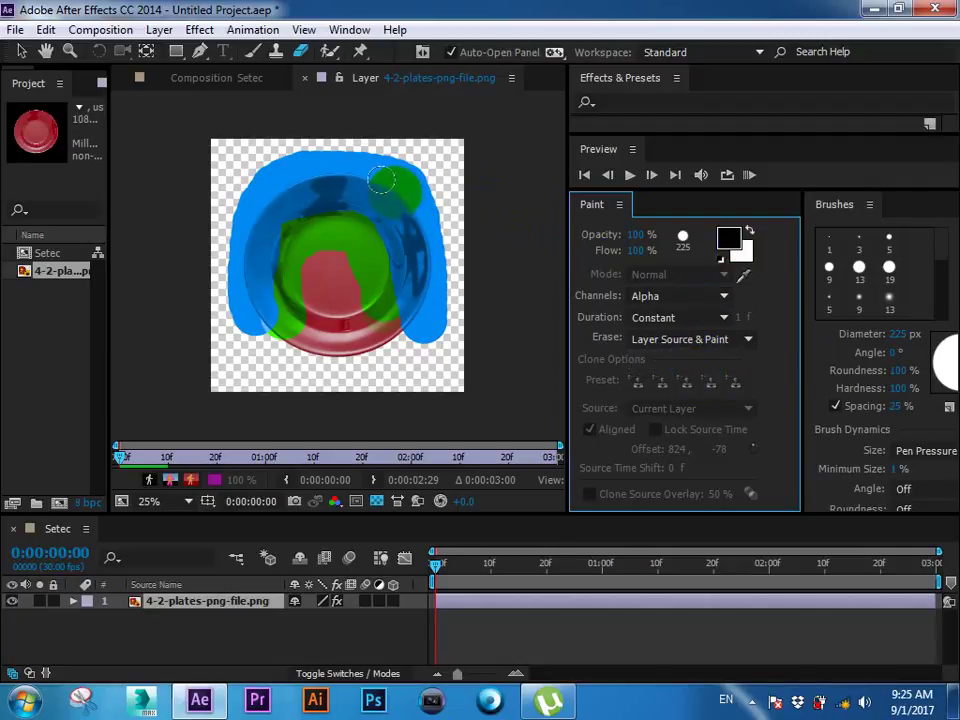
Step: Erase the white band along the plate's top edge, plus a few spots near the centre
left_click_drag(381, 180, 393, 165)
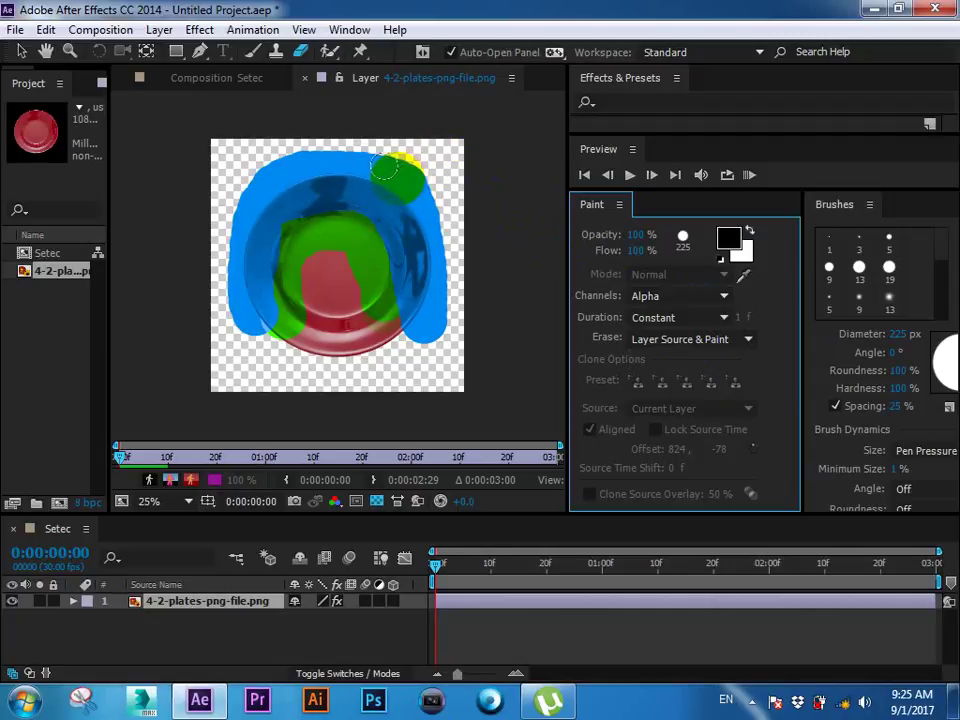
left_click_drag(338, 260, 311, 248)
mouse_move(425, 155)
left_mouse_down()
mouse_move(462, 176)
mouse_move(327, 175)
left_mouse_up()
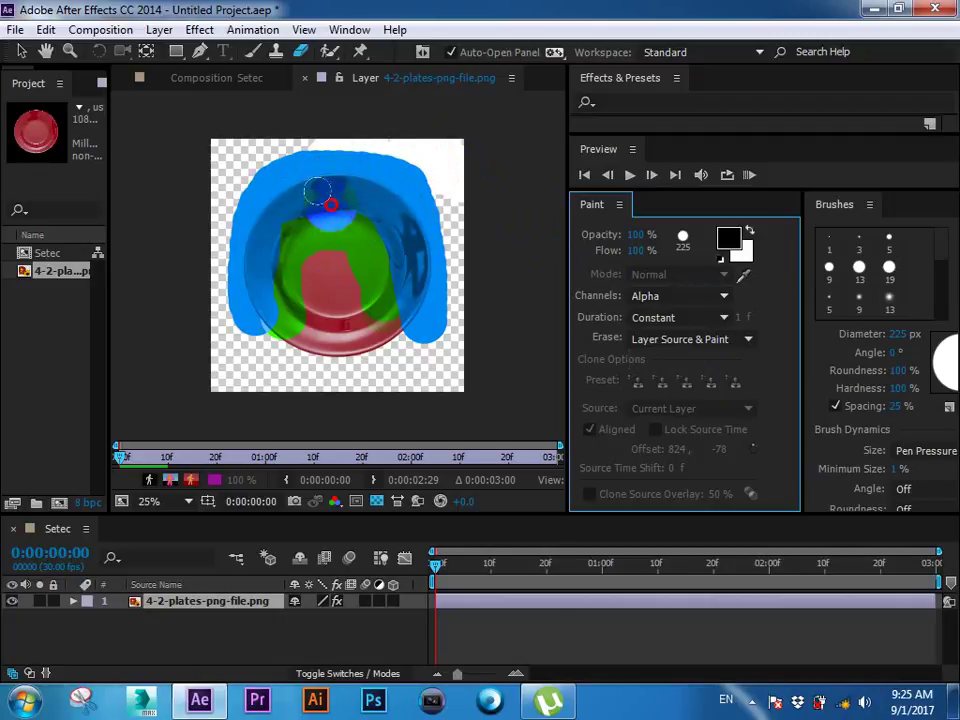
mouse_move(375, 140)
left_mouse_down()
mouse_move(300, 163)
mouse_move(330, 263)
mouse_move(370, 152)
left_mouse_up()
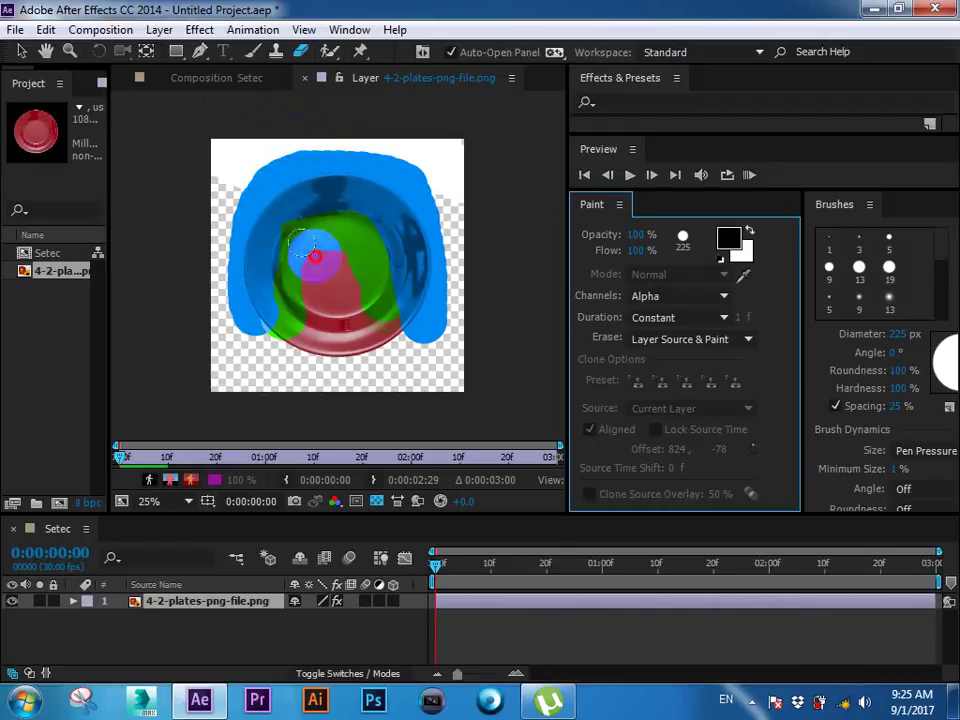
left_click(348, 135)
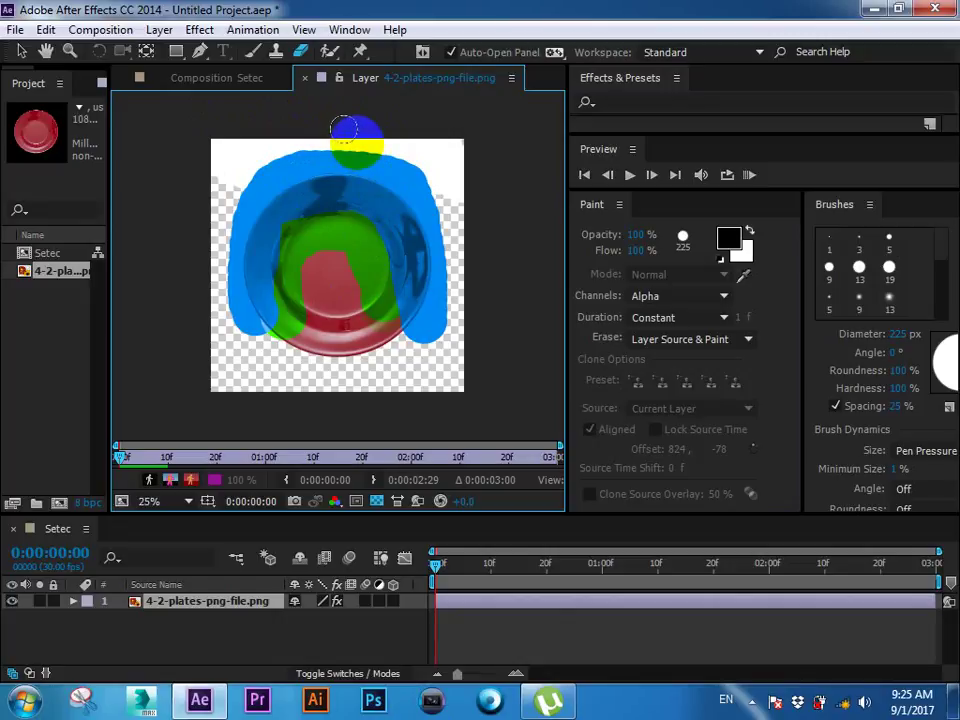
left_click_drag(343, 130, 447, 130)
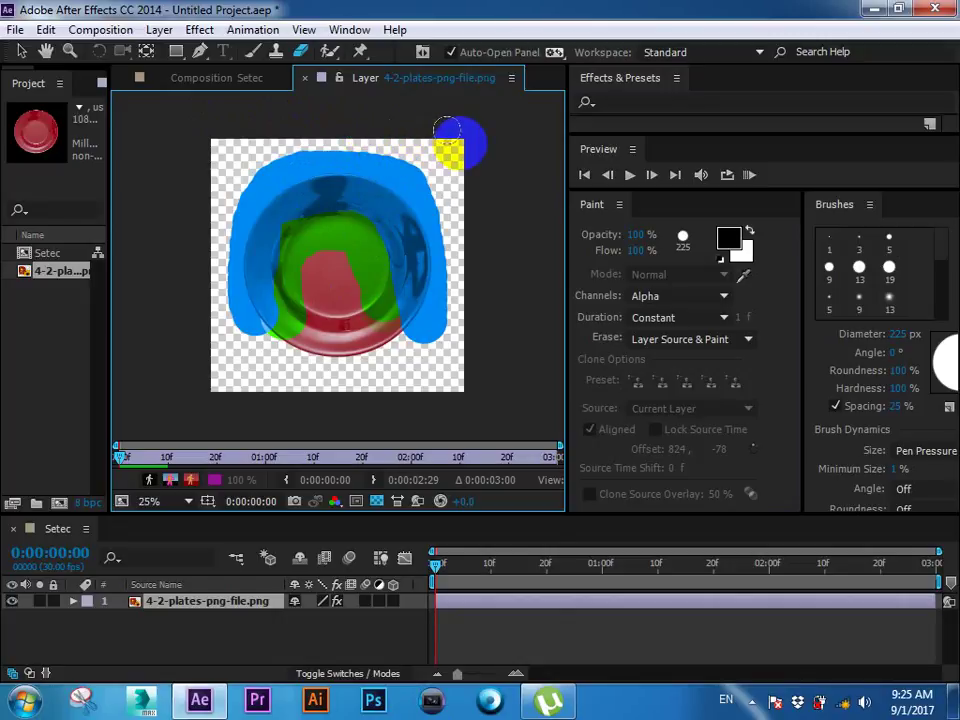
mouse_move(447, 130)
left_mouse_down()
mouse_move(283, 126)
mouse_move(325, 178)
mouse_move(379, 198)
left_mouse_up()
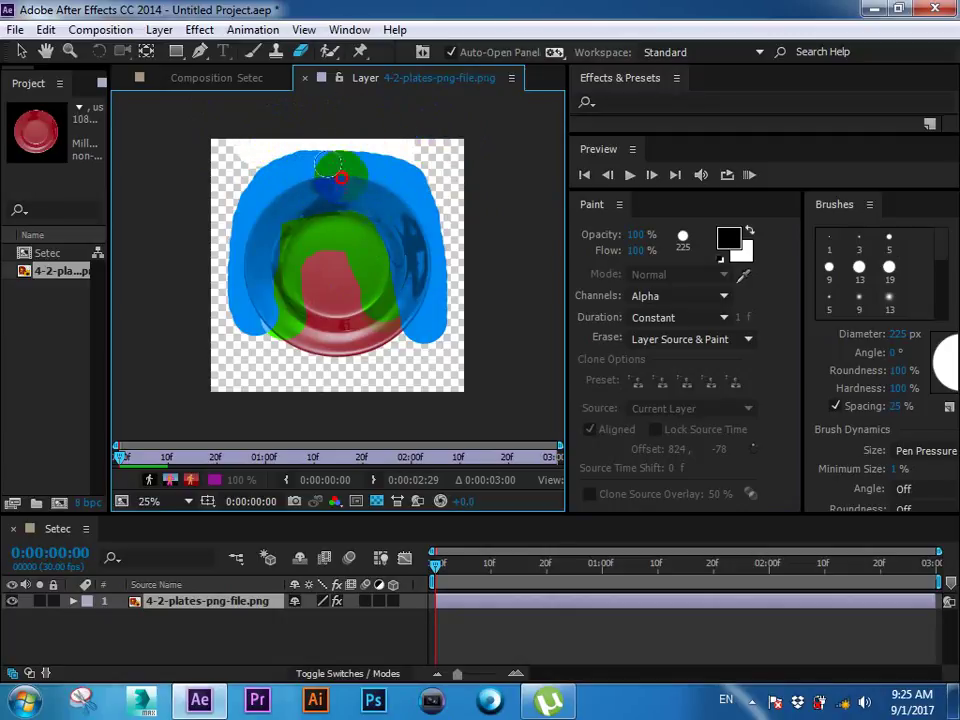
left_click_drag(339, 238, 346, 228)
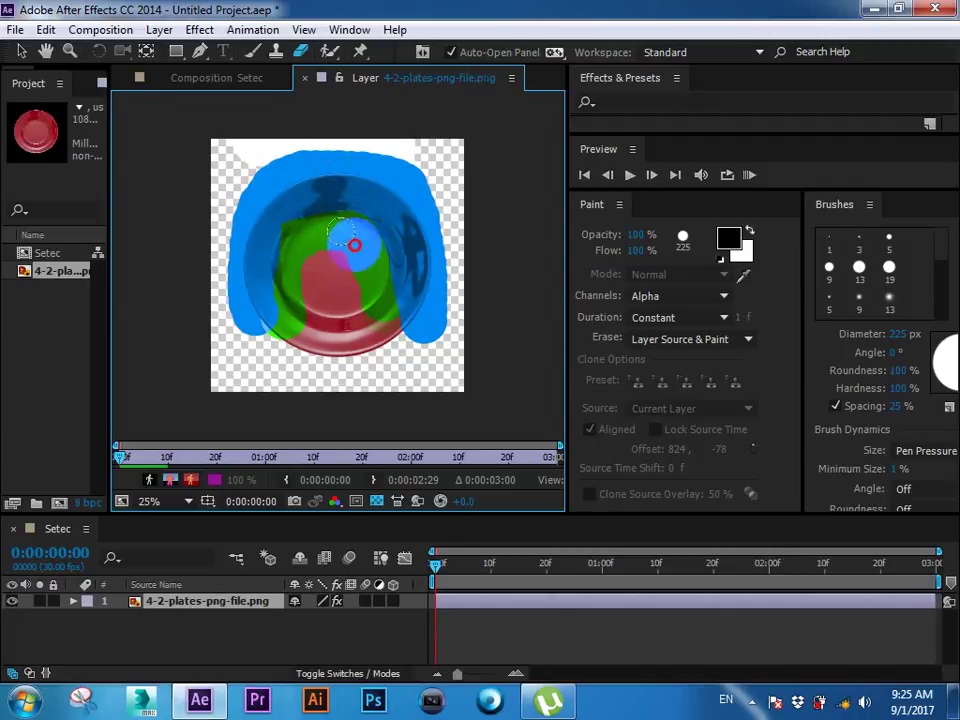
left_click(654, 304)
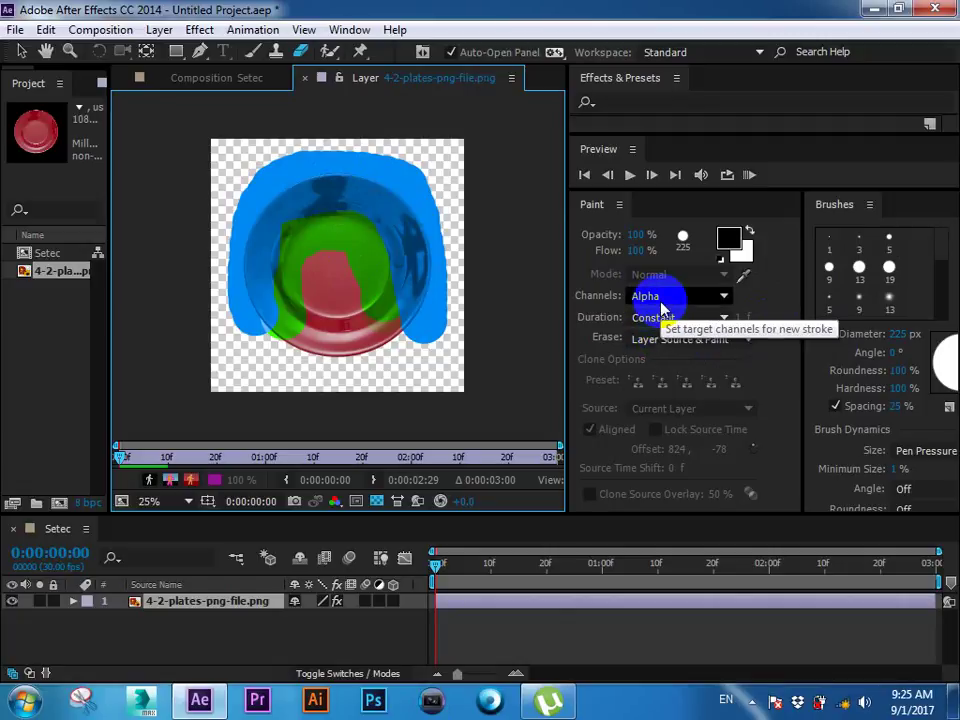
Step: Keep Channels on Alpha and set the Erase mode to Paint Only
left_click(664, 298)
left_click(663, 300)
left_click(672, 341)
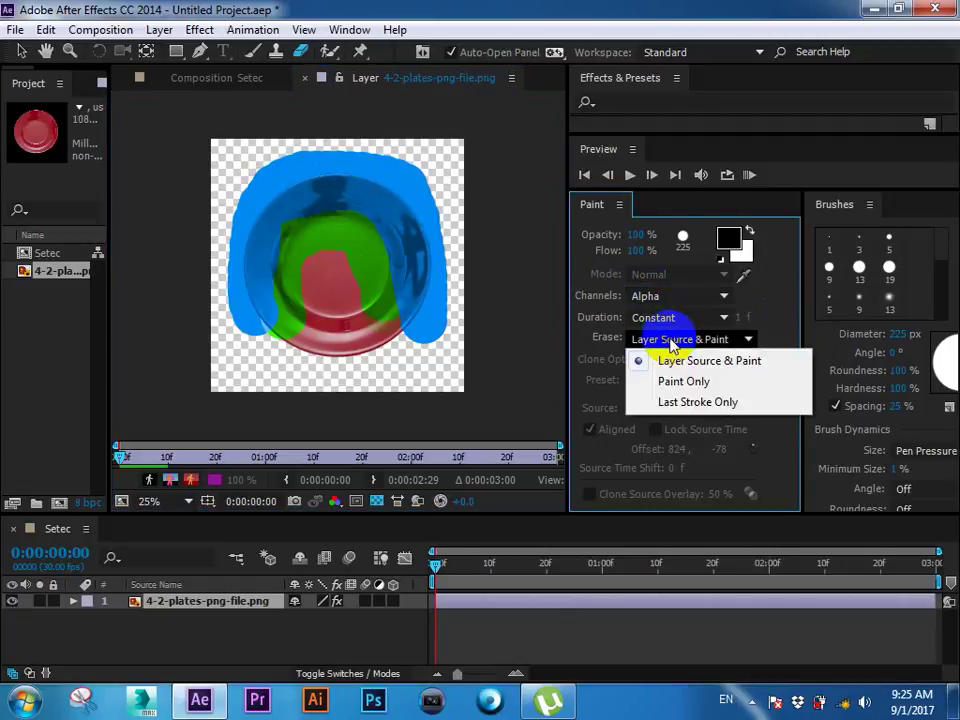
left_click(677, 382)
Step: Erase the blue strokes around the plate's edges, undoing one round of erasing with Ctrl+Z
mouse_move(400, 215)
left_mouse_down()
mouse_move(413, 154)
mouse_move(369, 144)
mouse_move(355, 167)
left_mouse_up()
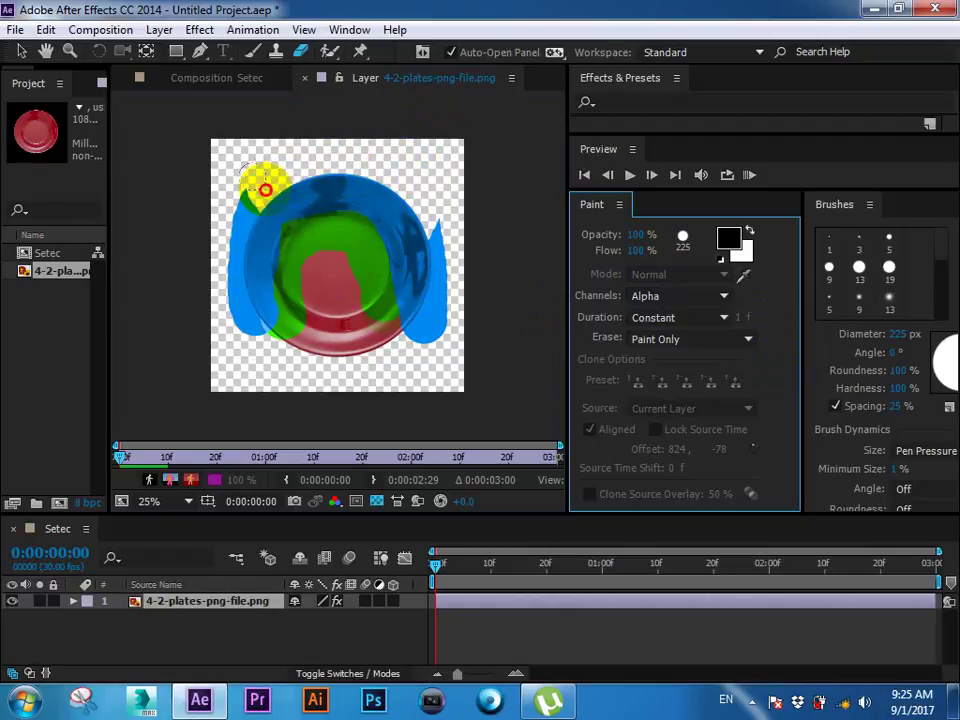
mouse_move(251, 208)
left_mouse_down()
mouse_move(229, 229)
mouse_move(236, 289)
mouse_move(273, 363)
mouse_move(405, 364)
mouse_move(459, 281)
mouse_move(455, 212)
mouse_move(428, 325)
mouse_move(451, 251)
left_mouse_up()
right_click(455, 212)
left_click(449, 255)
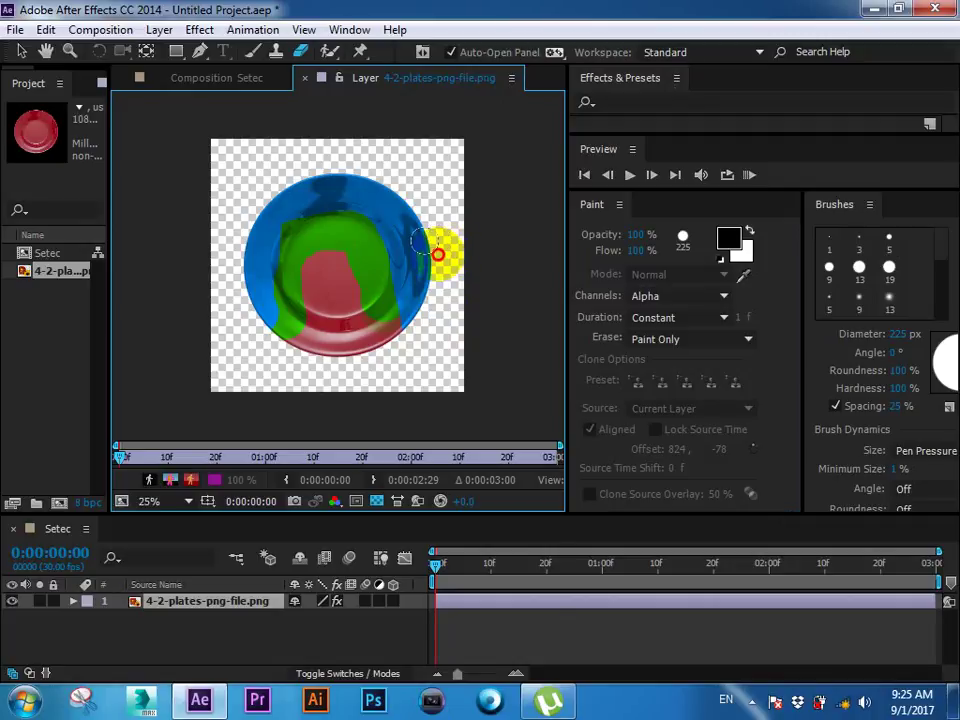
key("ctrl+z")
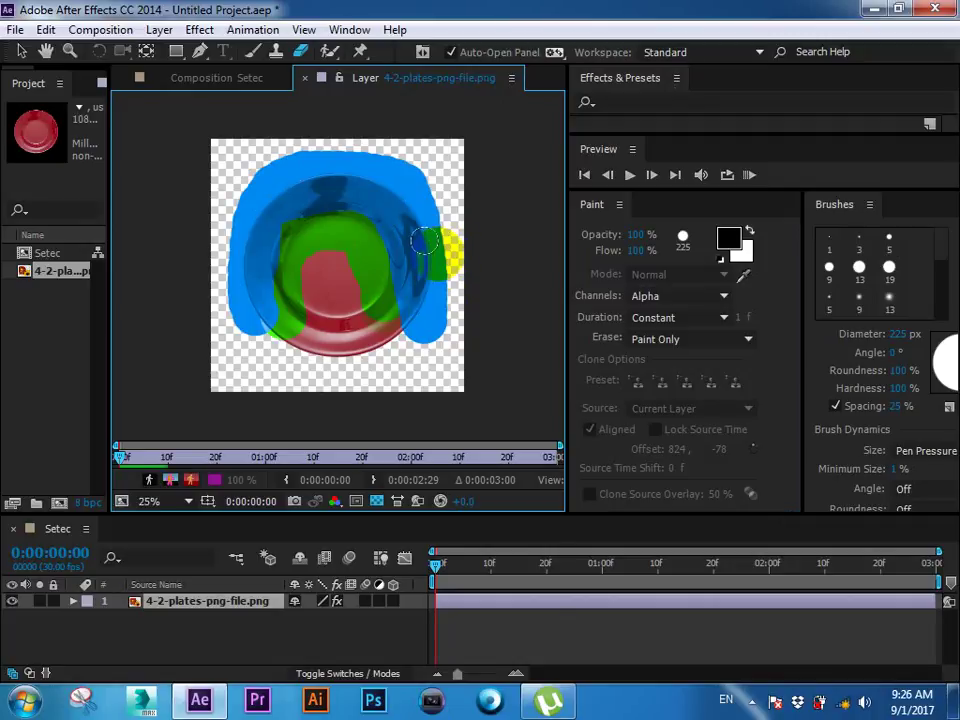
mouse_move(433, 329)
left_mouse_down()
mouse_move(435, 221)
mouse_move(396, 167)
mouse_move(337, 165)
mouse_move(242, 199)
mouse_move(231, 296)
mouse_move(240, 349)
left_mouse_up()
mouse_move(443, 380)
left_mouse_down()
mouse_move(433, 342)
mouse_move(315, 364)
mouse_move(253, 328)
mouse_move(236, 210)
left_mouse_up()
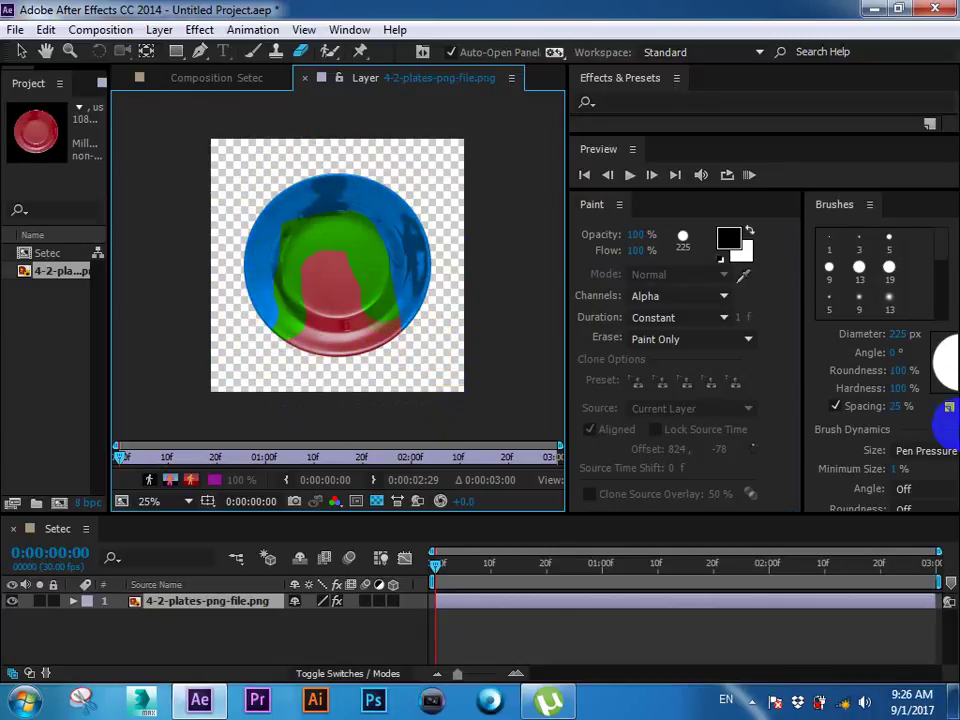
Step: Undo the last erasure, then erase part of the latest stroke with Last Stroke Only
key("ctrl+z")
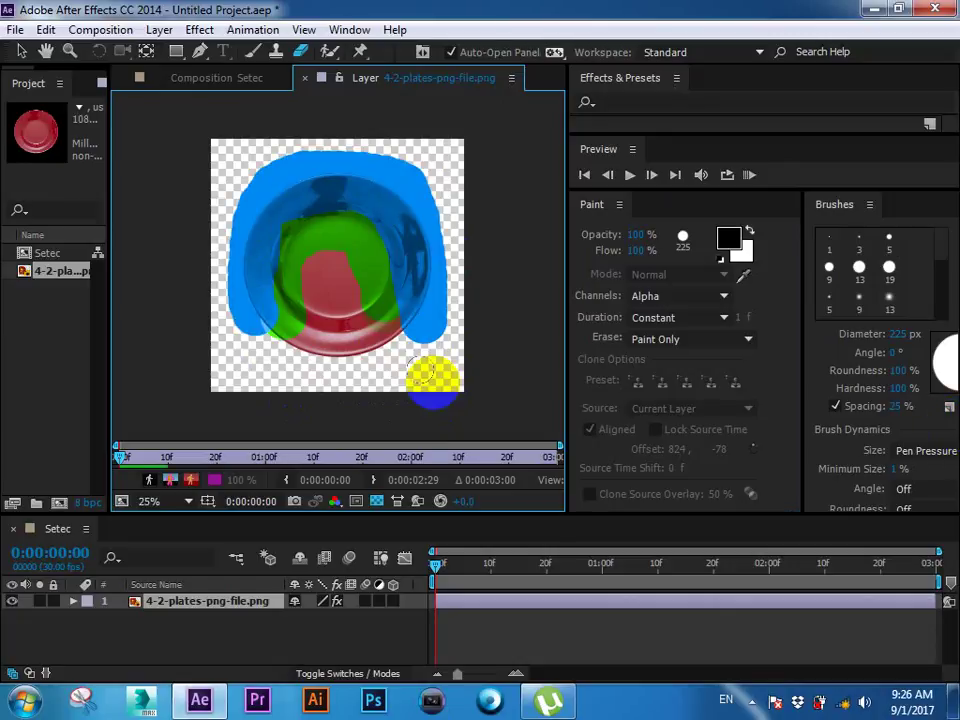
left_click(646, 340)
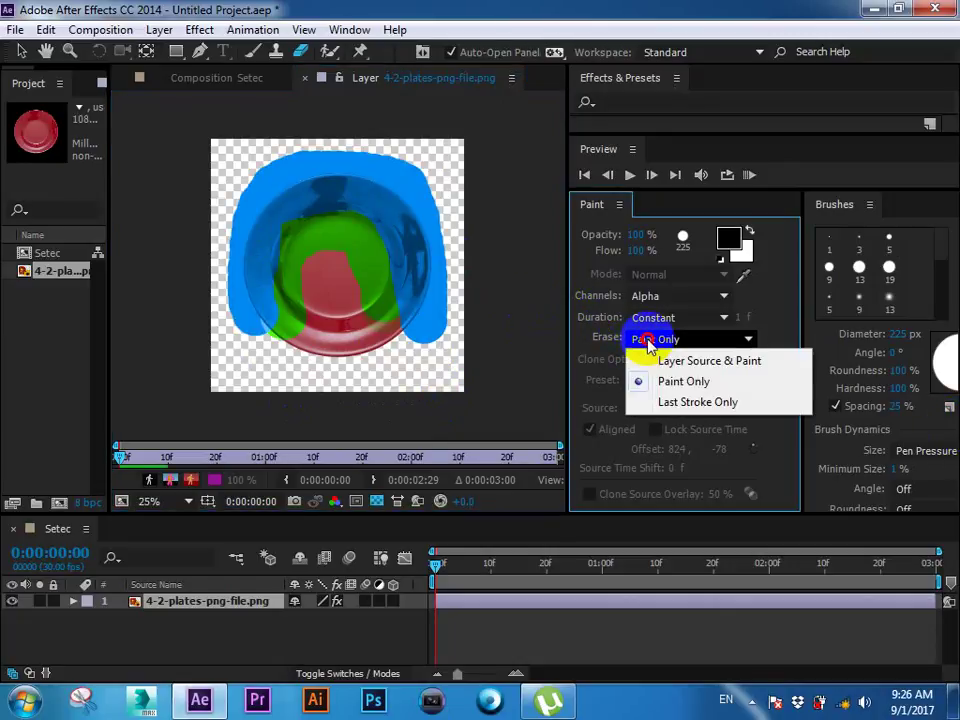
left_click(668, 402)
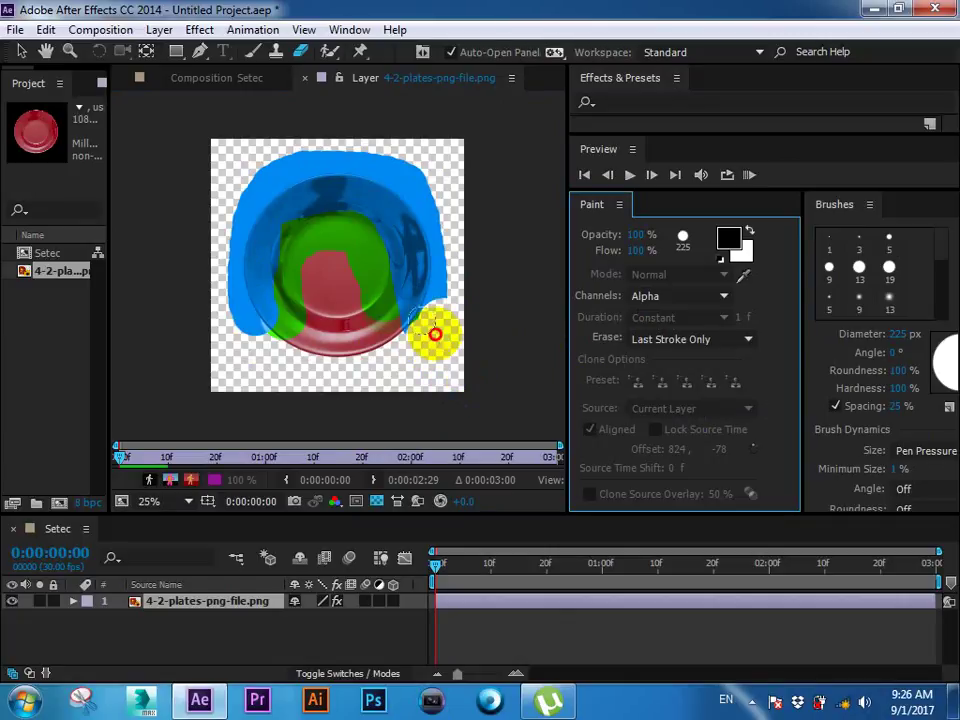
mouse_move(407, 302)
left_mouse_down()
mouse_move(357, 249)
mouse_move(328, 311)
mouse_move(249, 226)
mouse_move(424, 209)
mouse_move(499, 294)
left_mouse_up()
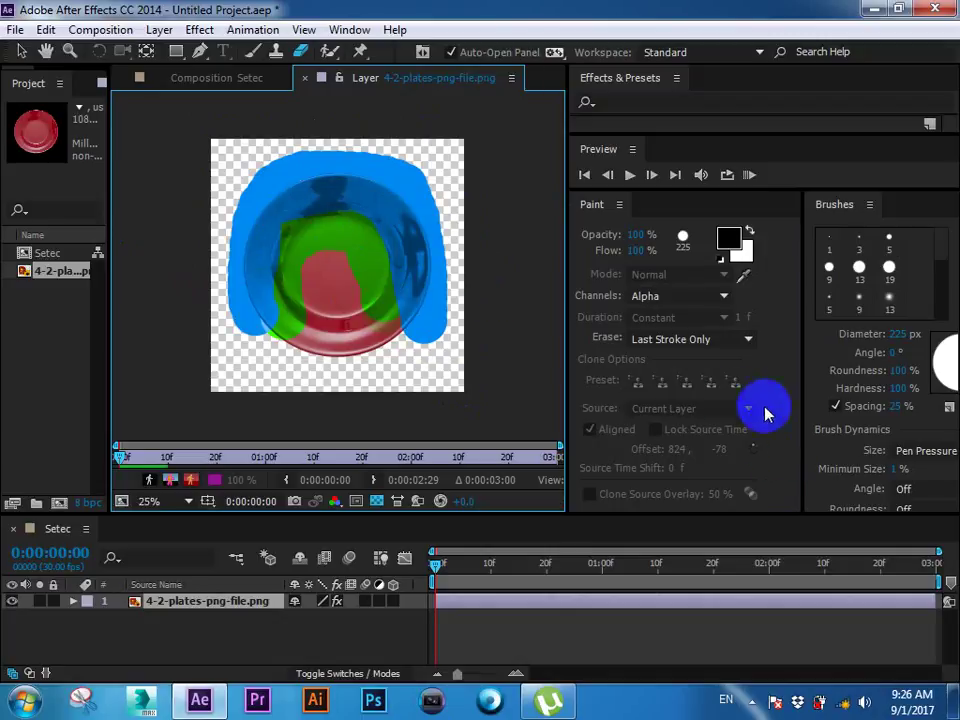
Step: Return the eraser to Layer Source & Paint on Alpha and widen the layer viewer
left_click(688, 339)
left_click(698, 362)
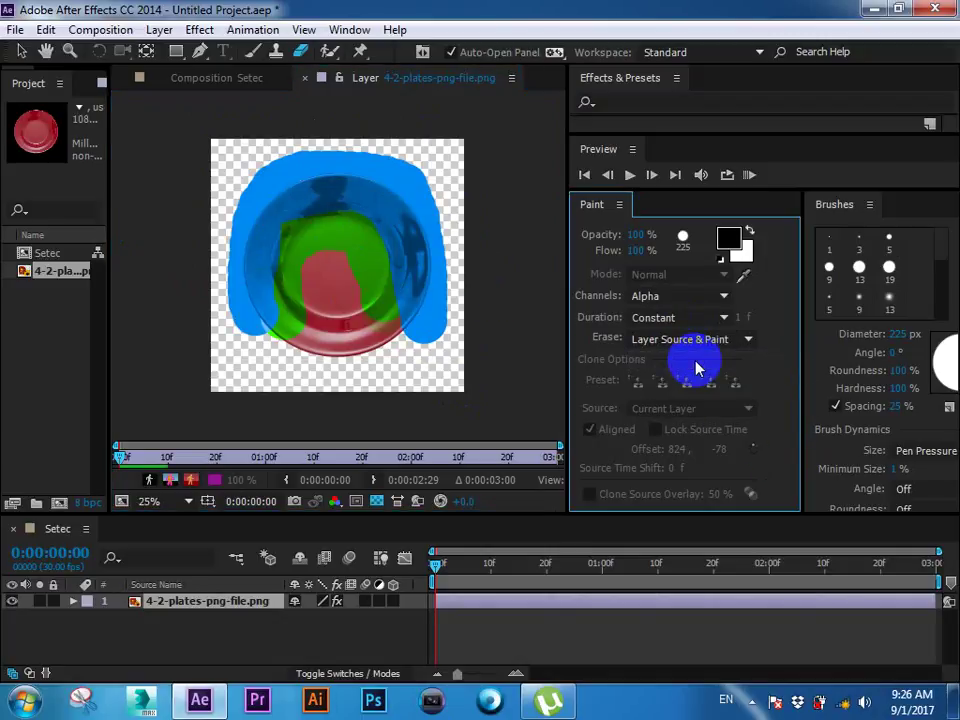
left_click(306, 53)
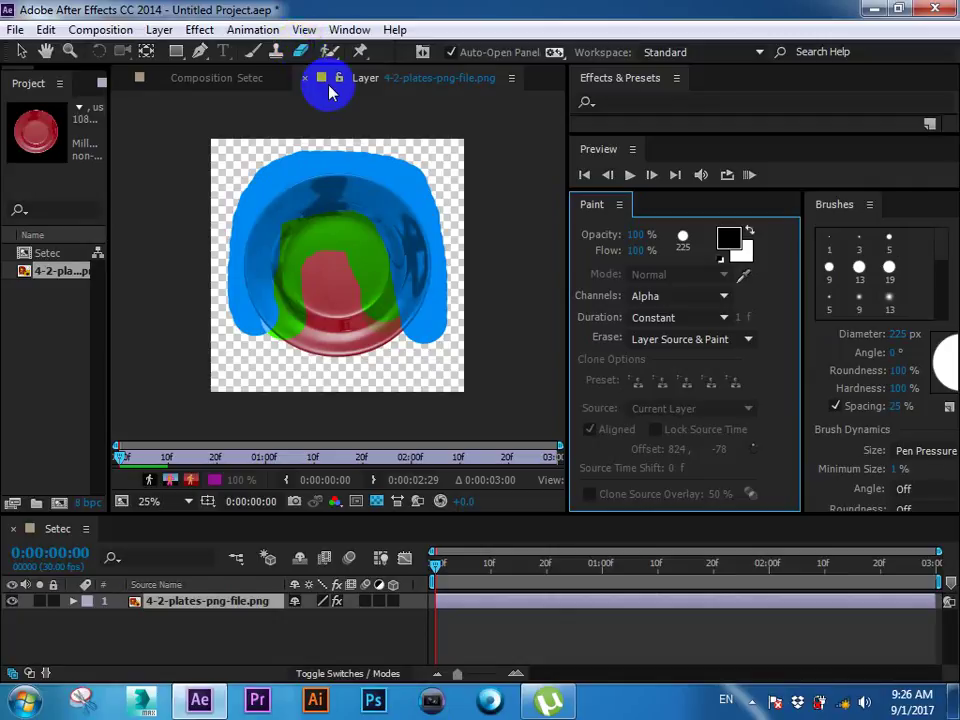
left_click(688, 296)
left_click(748, 338)
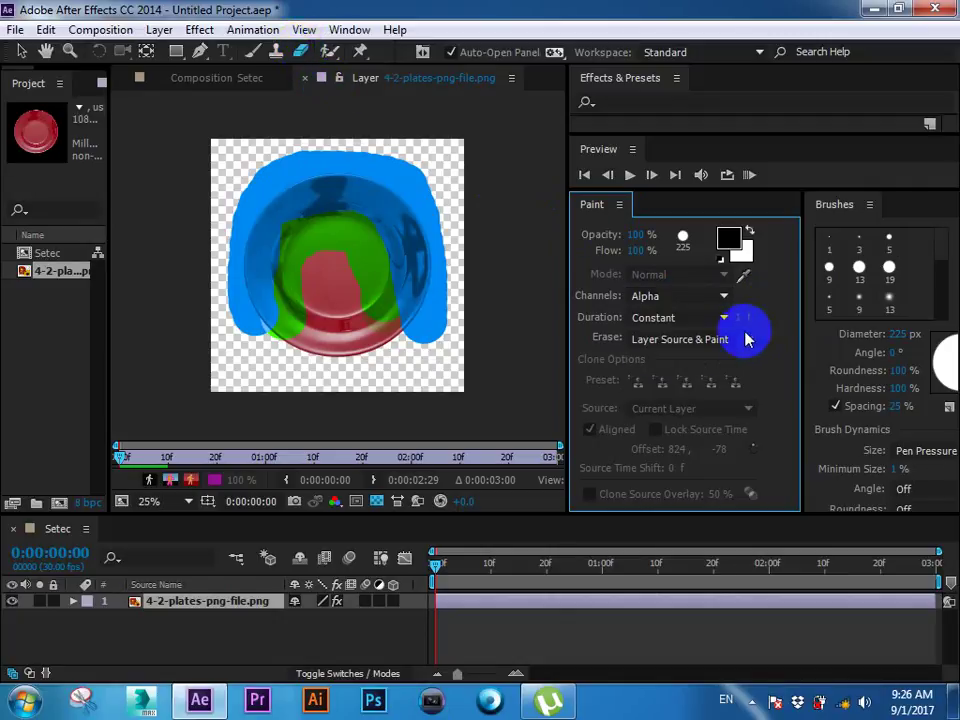
left_click(745, 340)
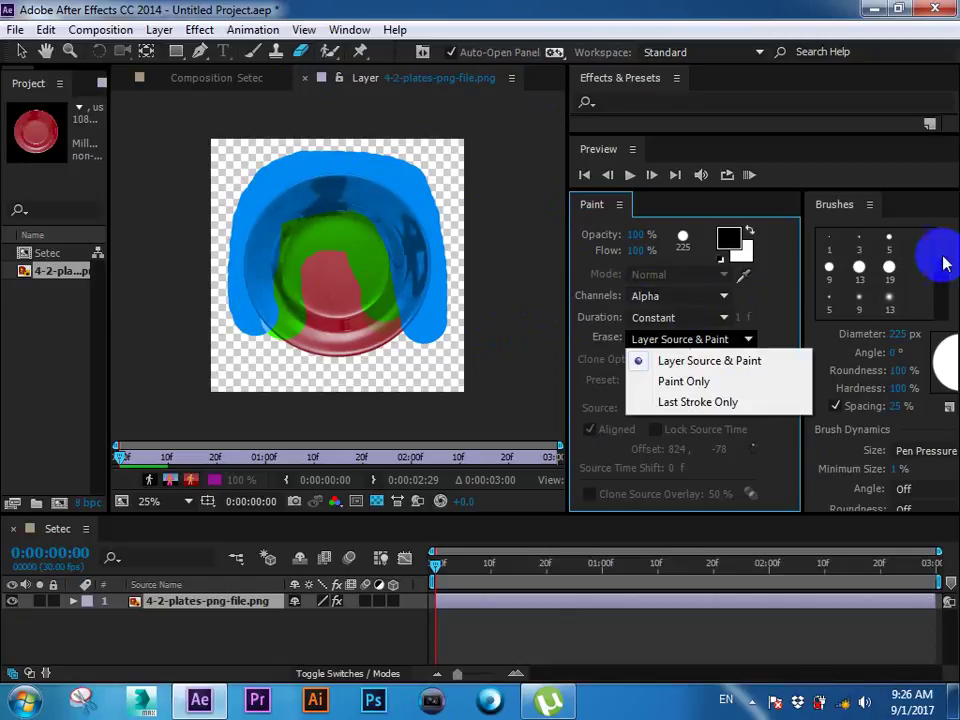
left_click(771, 300)
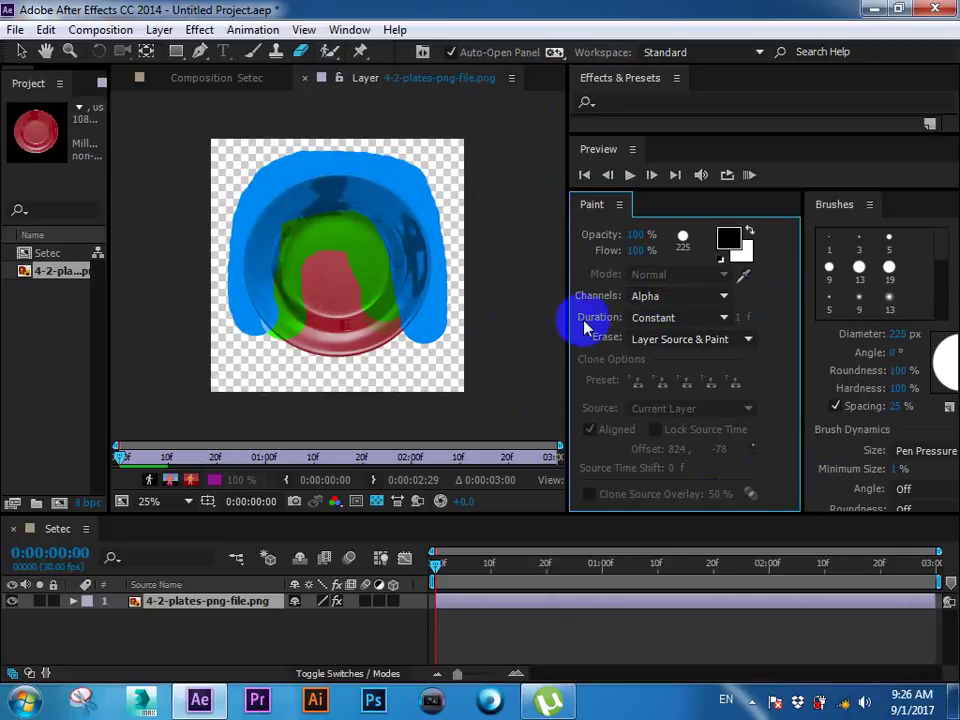
left_click_drag(566, 321, 872, 300)
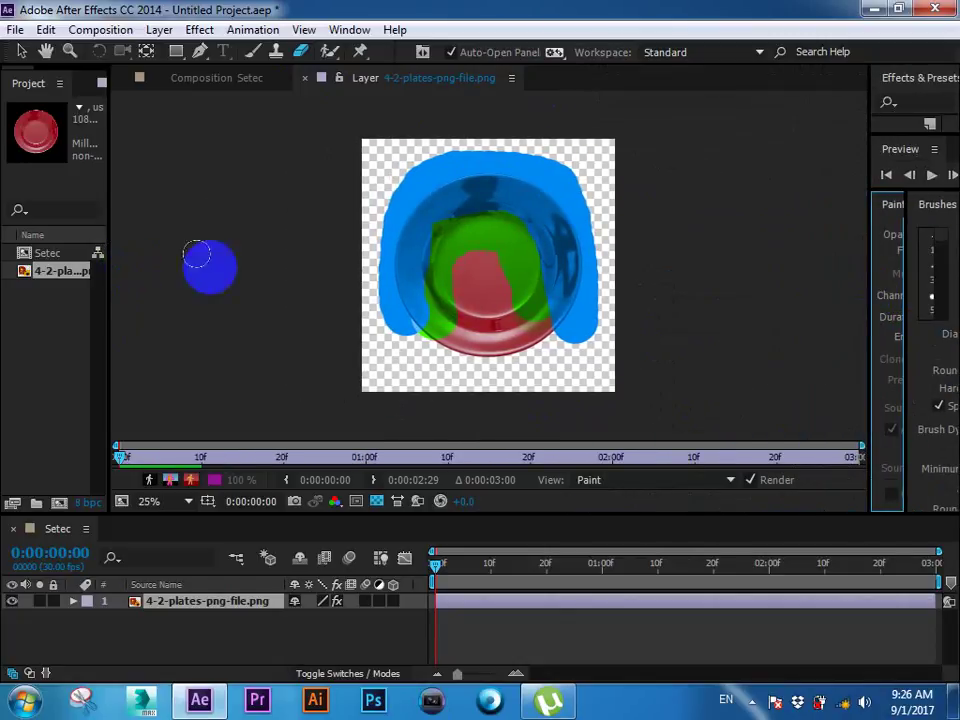
Step: Show the Setec composition, widen the project panel, enlarge the timeline, and set time to 0:00:00:05
left_click(255, 78)
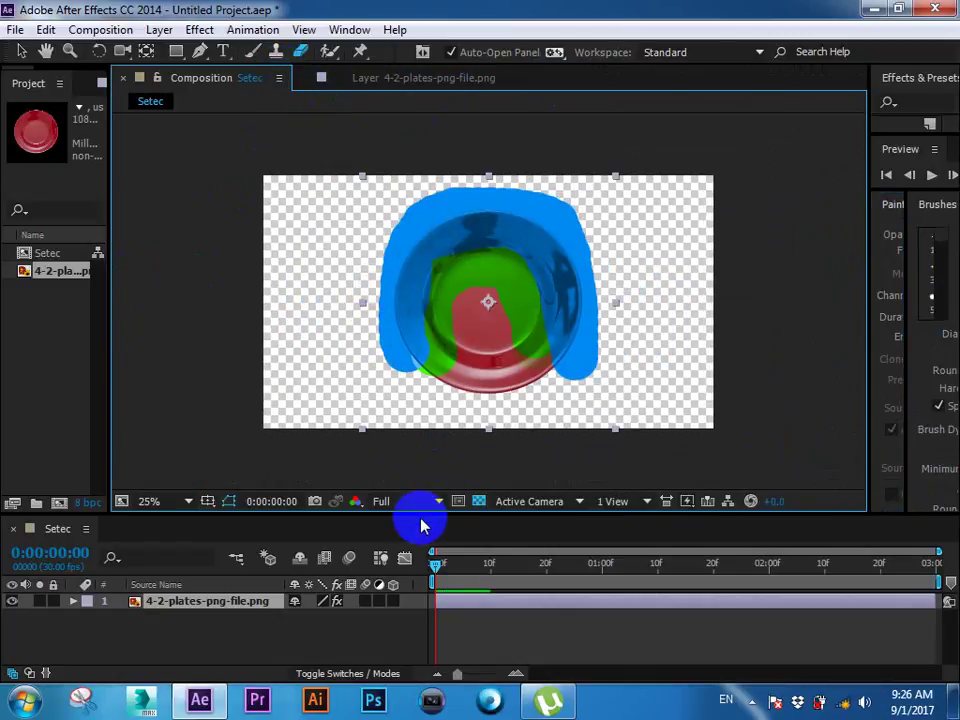
left_click_drag(110, 345, 274, 332)
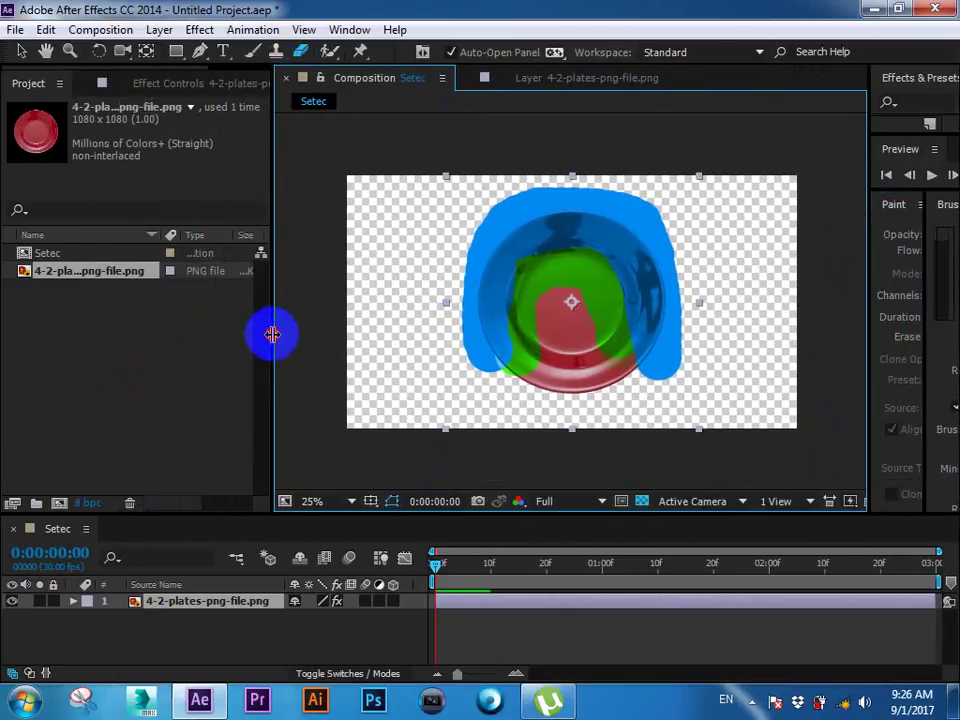
left_click_drag(442, 511, 440, 420)
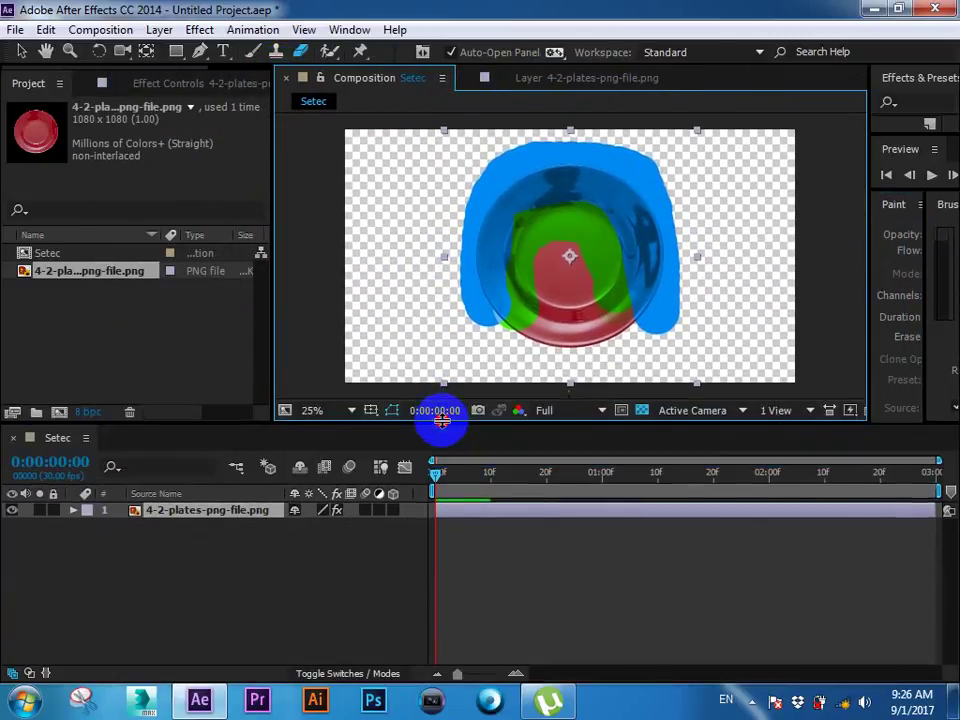
left_click(466, 498)
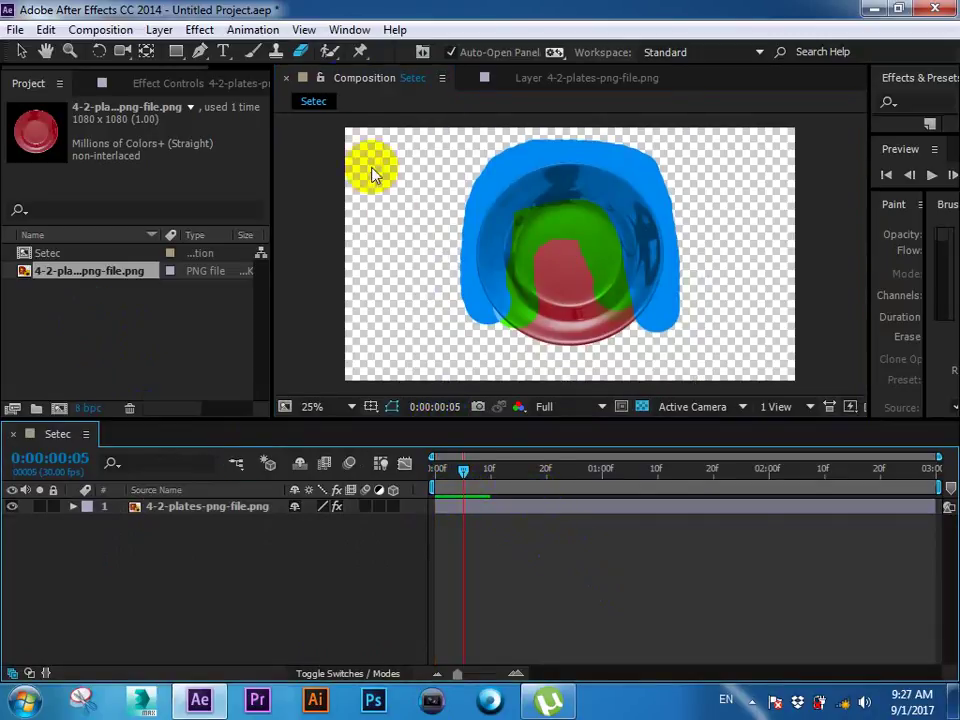
left_click(333, 57)
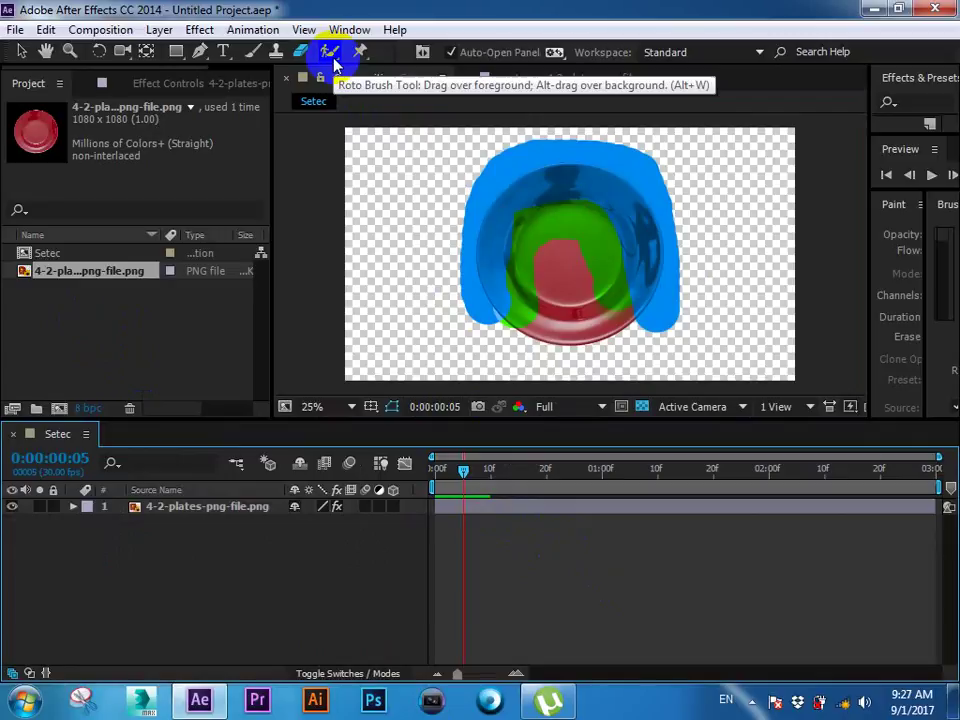
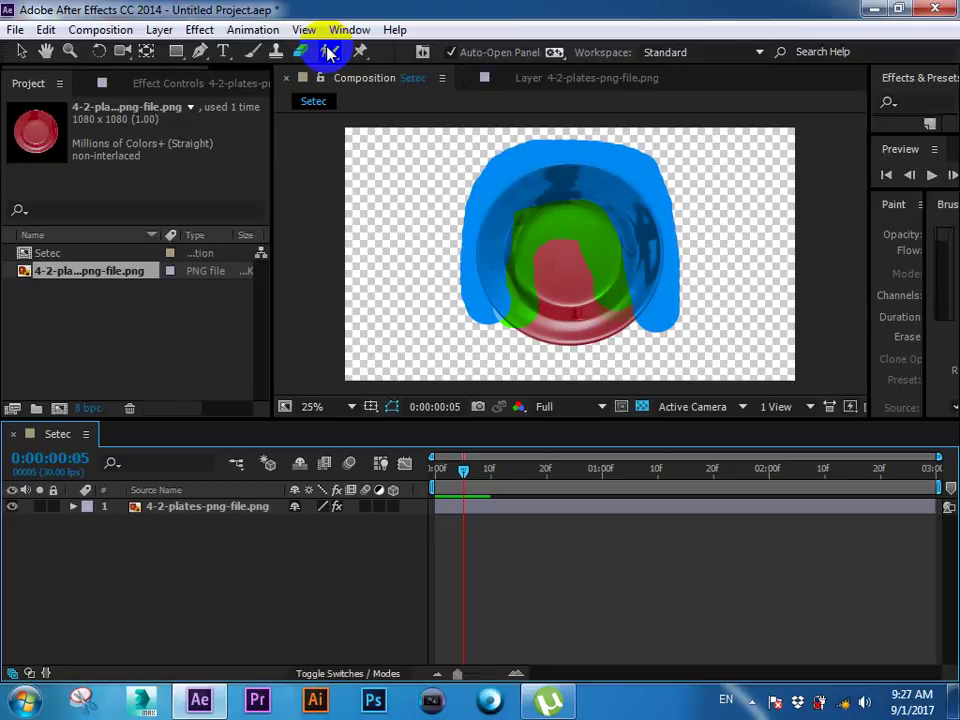
Step: Delete the plate PNG from the Project panel and confirm the removal
left_click(330, 52, "alt")
left_click(301, 52)
left_click(207, 378)
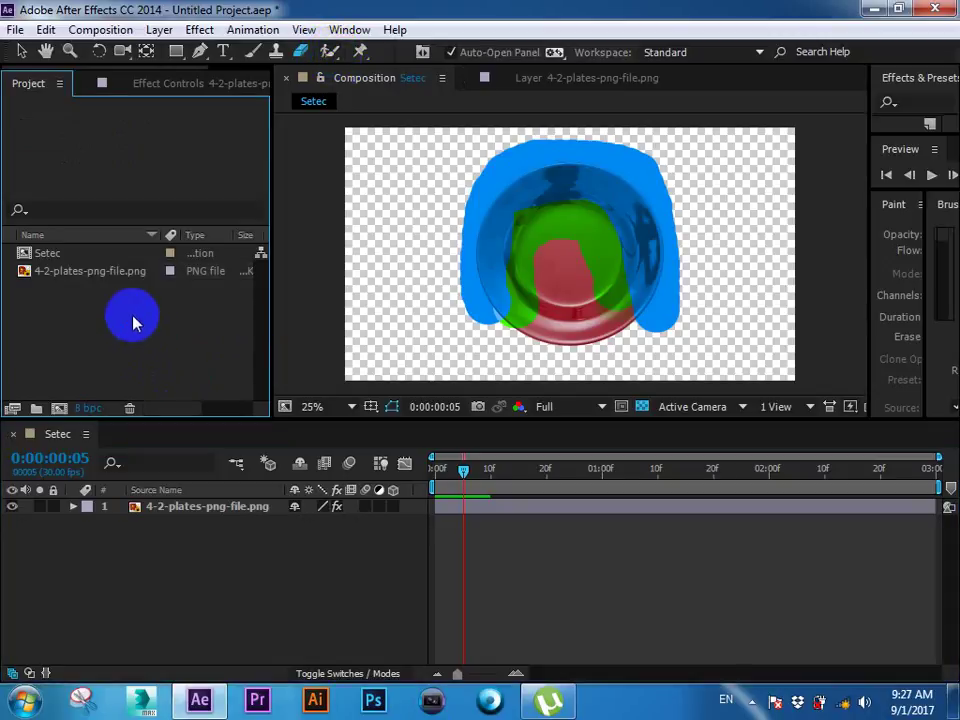
left_click(88, 272)
key("Delete")
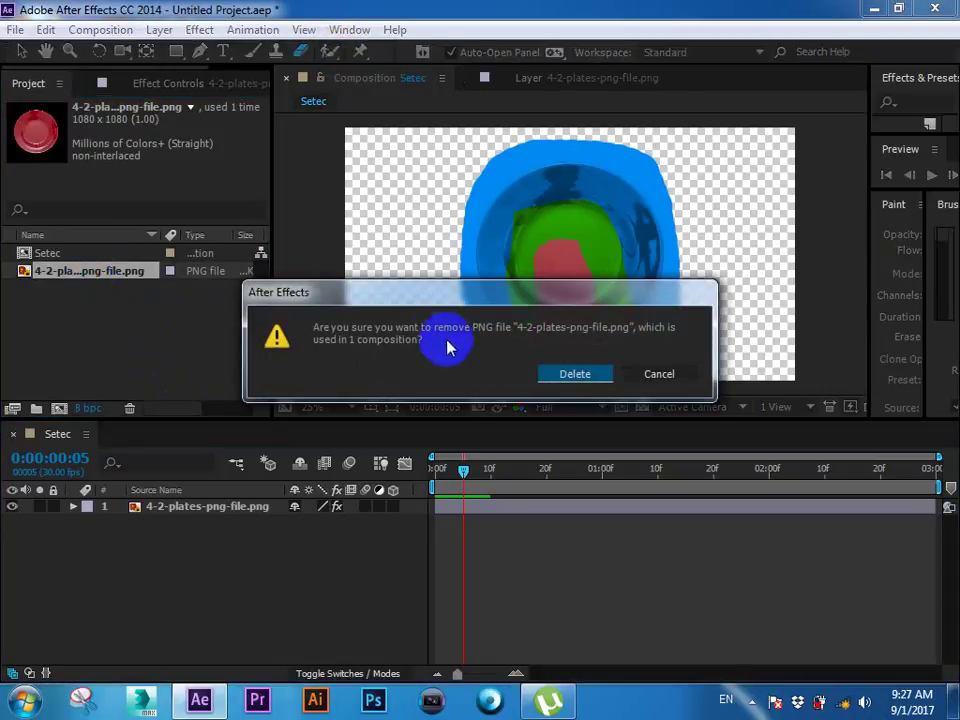
left_click(576, 374)
Step: Import Roto Brush Clip2.avi from the Roto & Refine Brush Tool folder
double_click(75, 343)
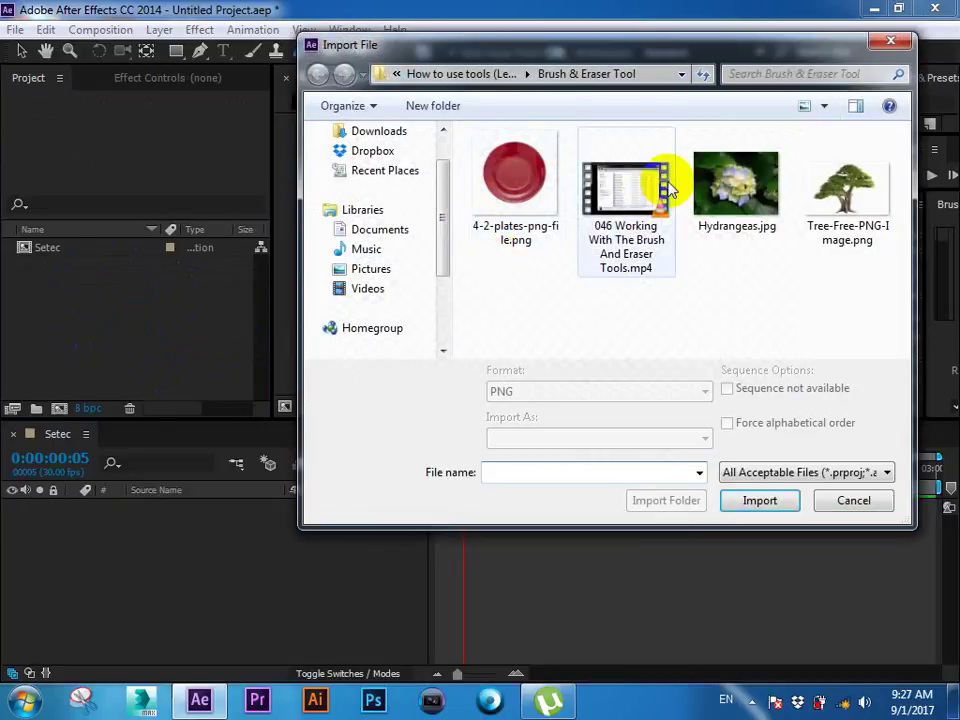
left_click(493, 75)
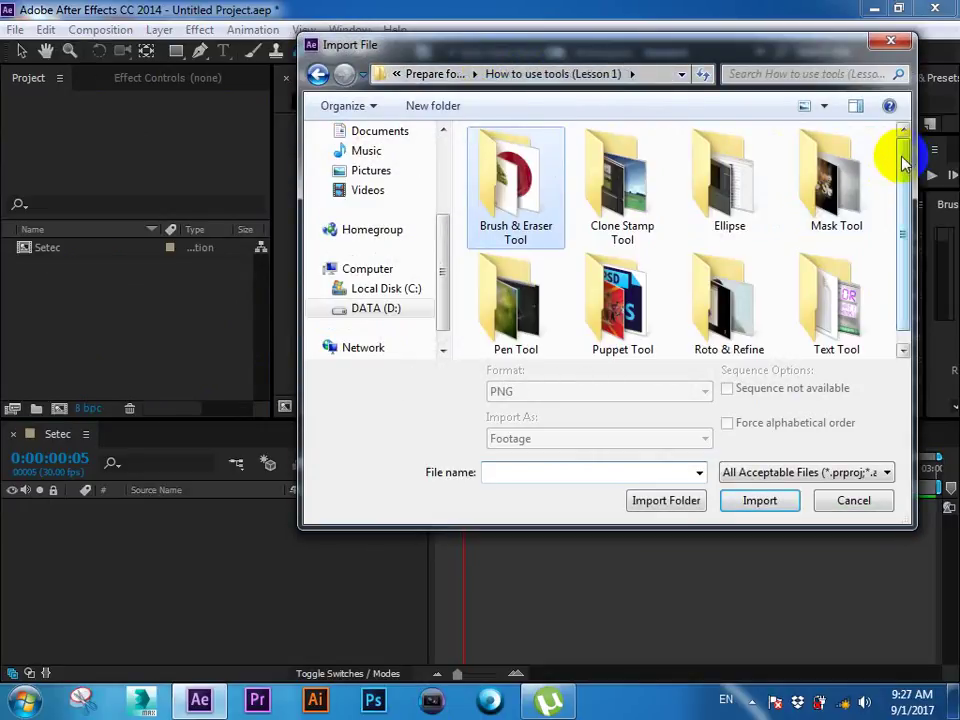
left_click_drag(902, 163, 900, 208)
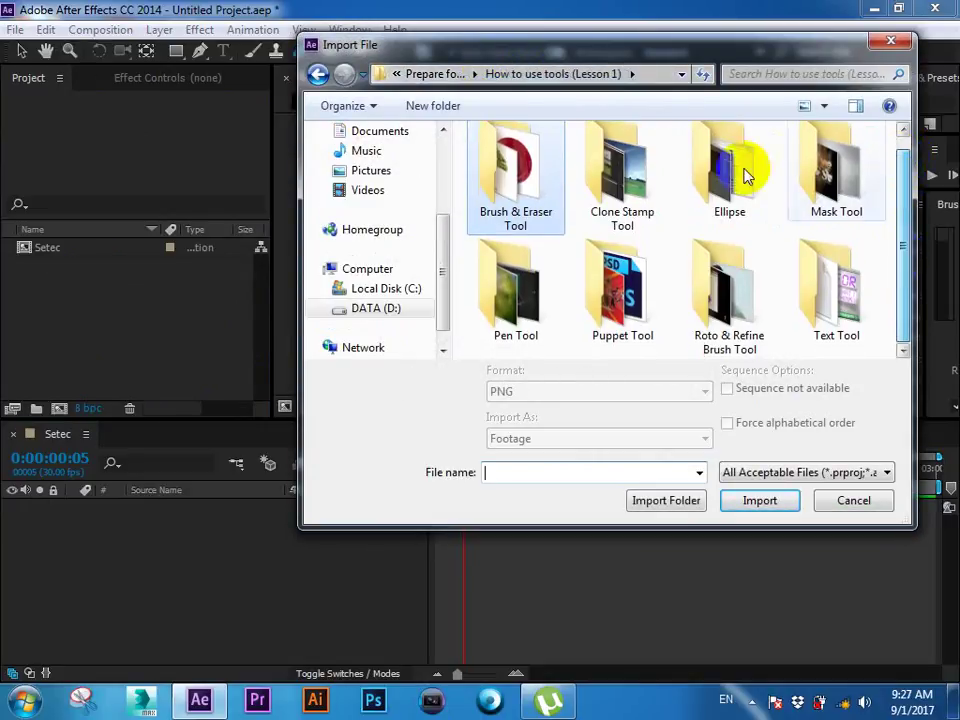
mouse_move(621, 52)
left_mouse_down()
mouse_move(507, 87)
mouse_move(516, 62)
left_mouse_up()
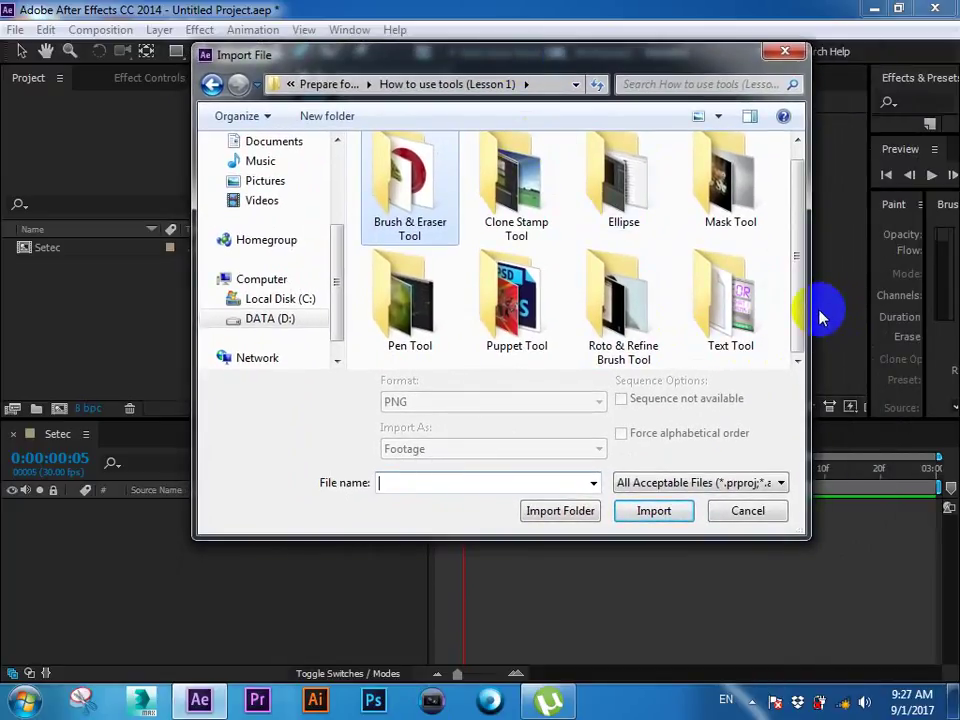
double_click(621, 300)
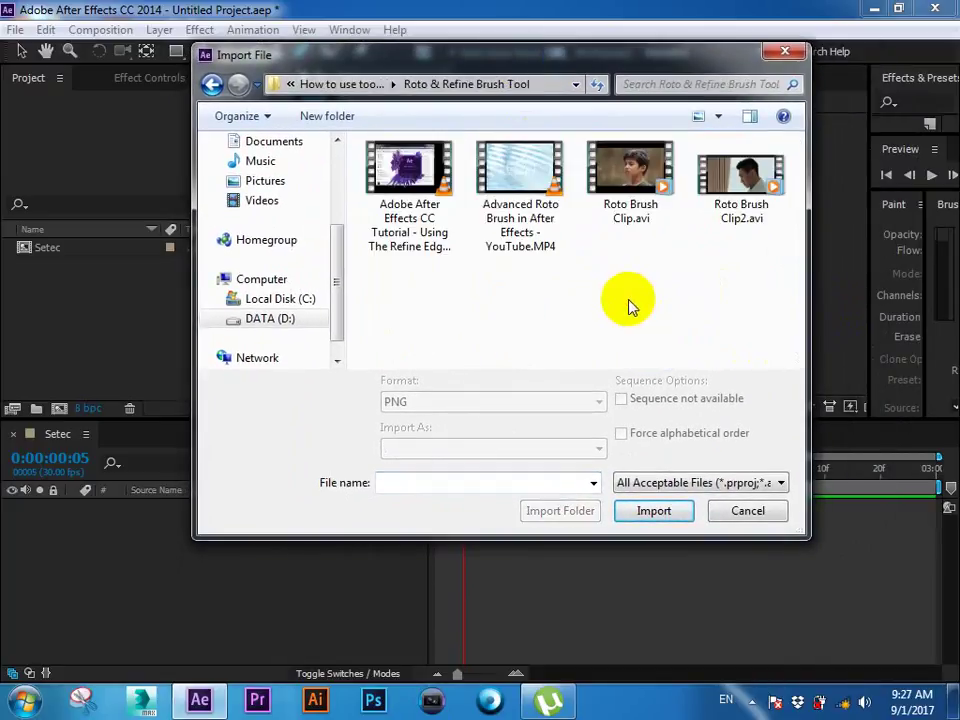
double_click(740, 180)
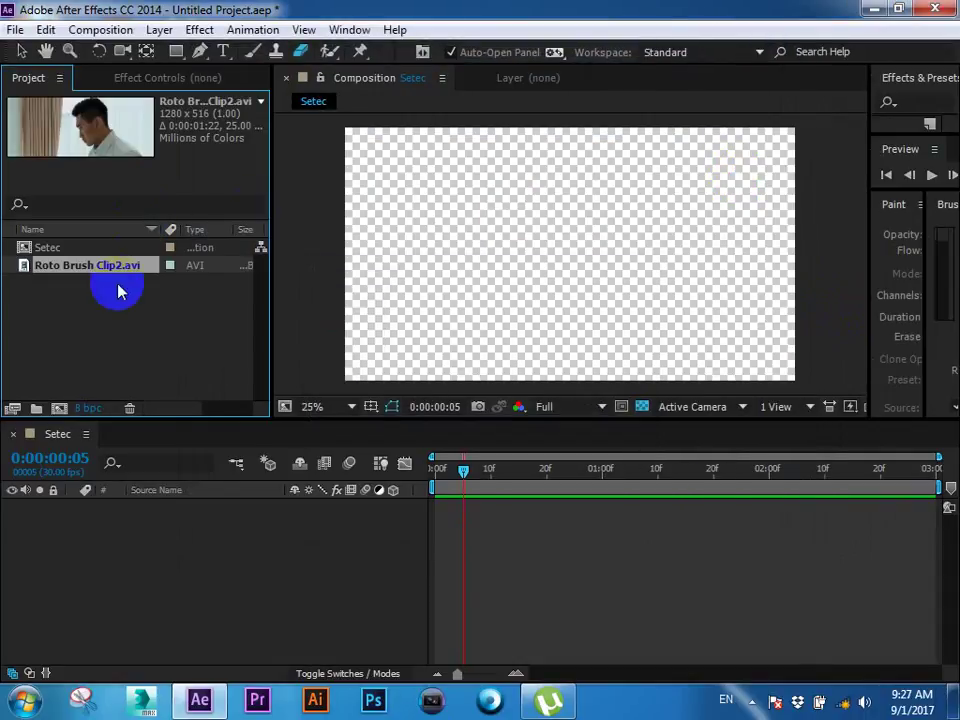
Step: Add Roto Brush Clip2.avi as a layer in Setec, then delete that layer again
left_click(114, 336)
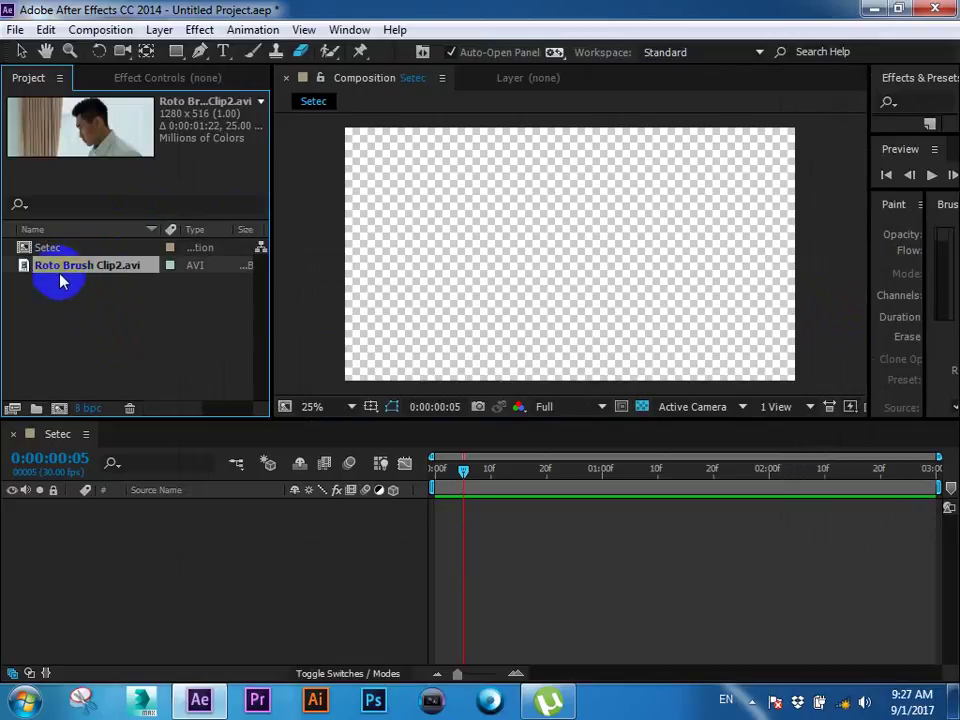
left_click_drag(68, 268, 57, 250)
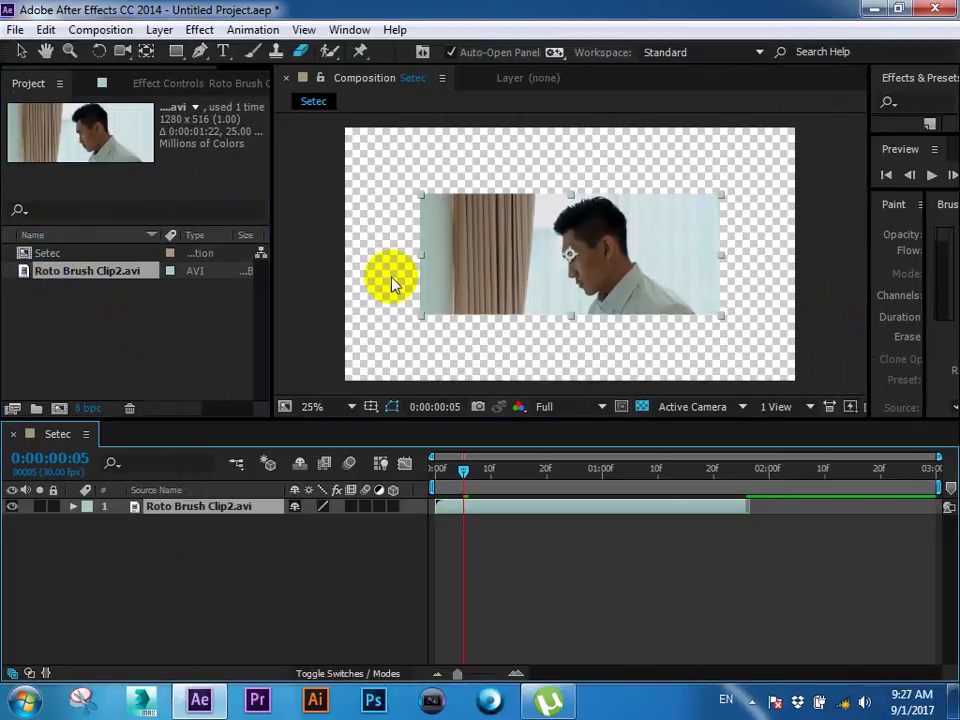
left_click(121, 279)
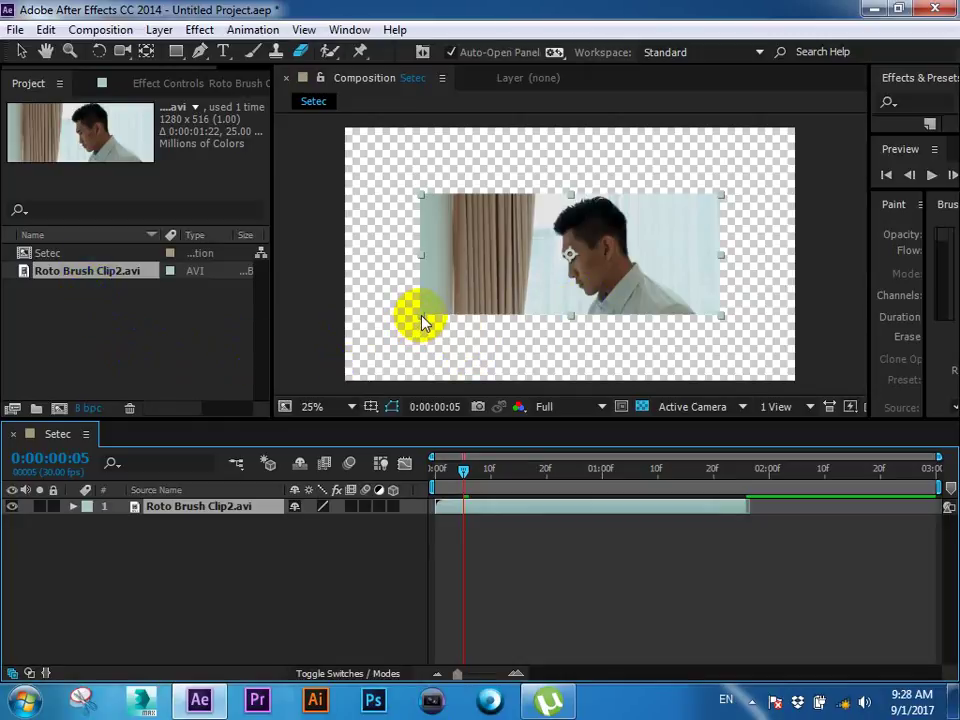
left_click(161, 317)
left_click(80, 278)
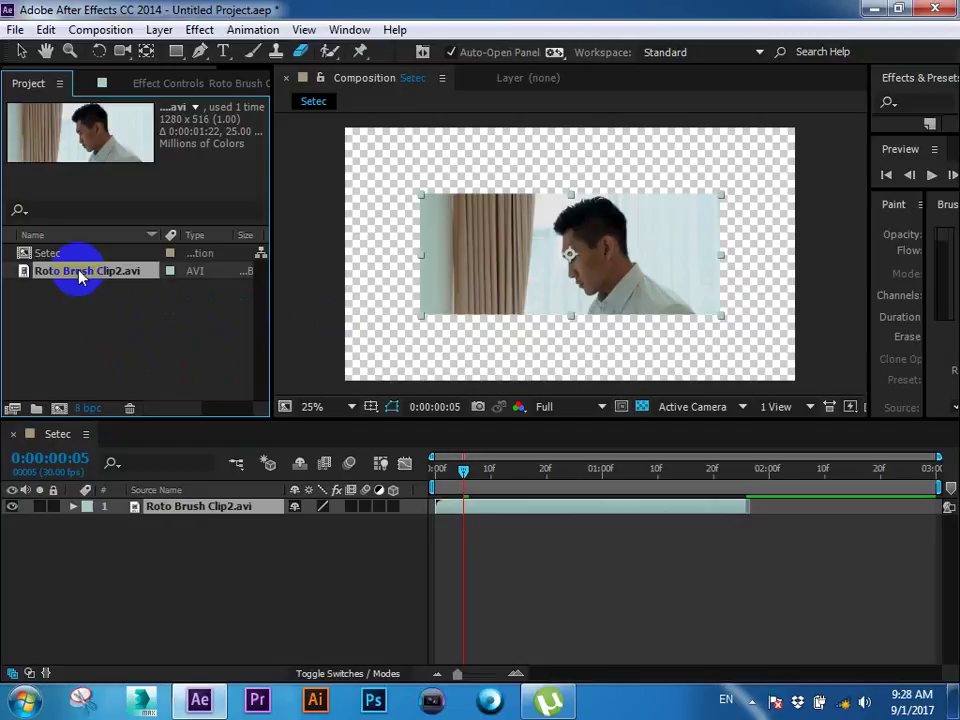
left_click(180, 305)
left_click(503, 303)
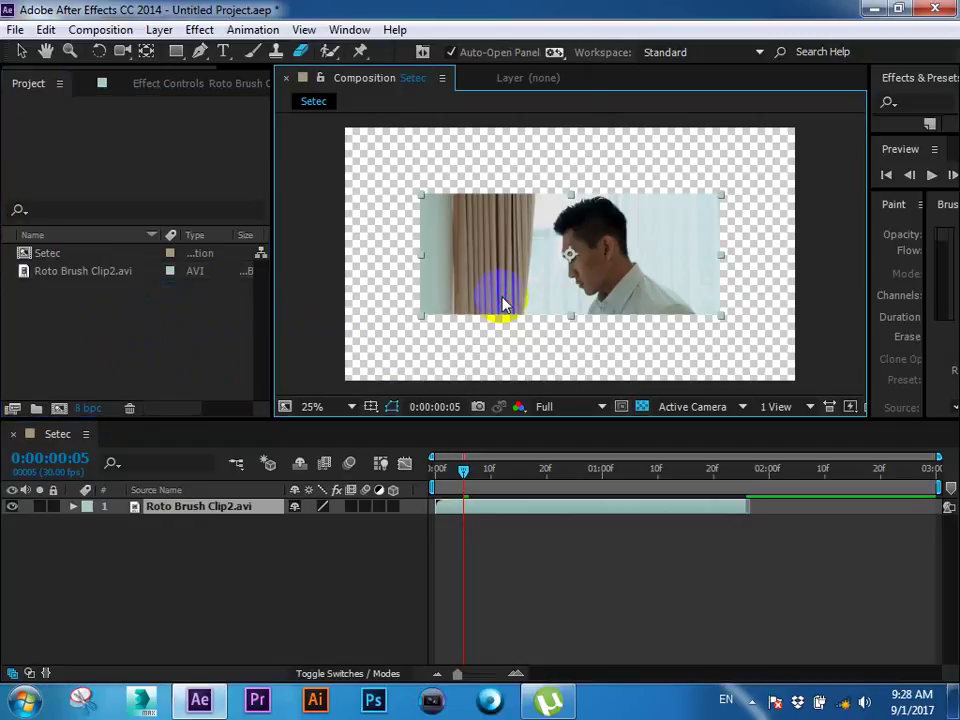
key("Delete")
Step: Drag Roto Brush Clip2.avi onto the new-composition button to make a Roto Brush Clip2 comp
left_click(124, 330)
left_click(90, 265)
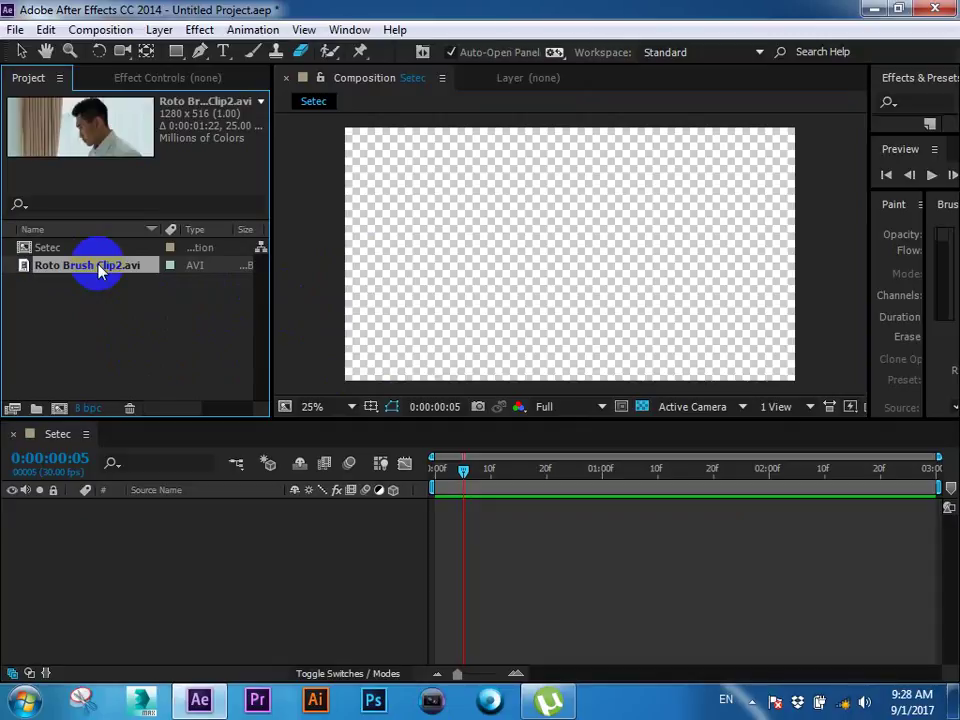
left_click(86, 318)
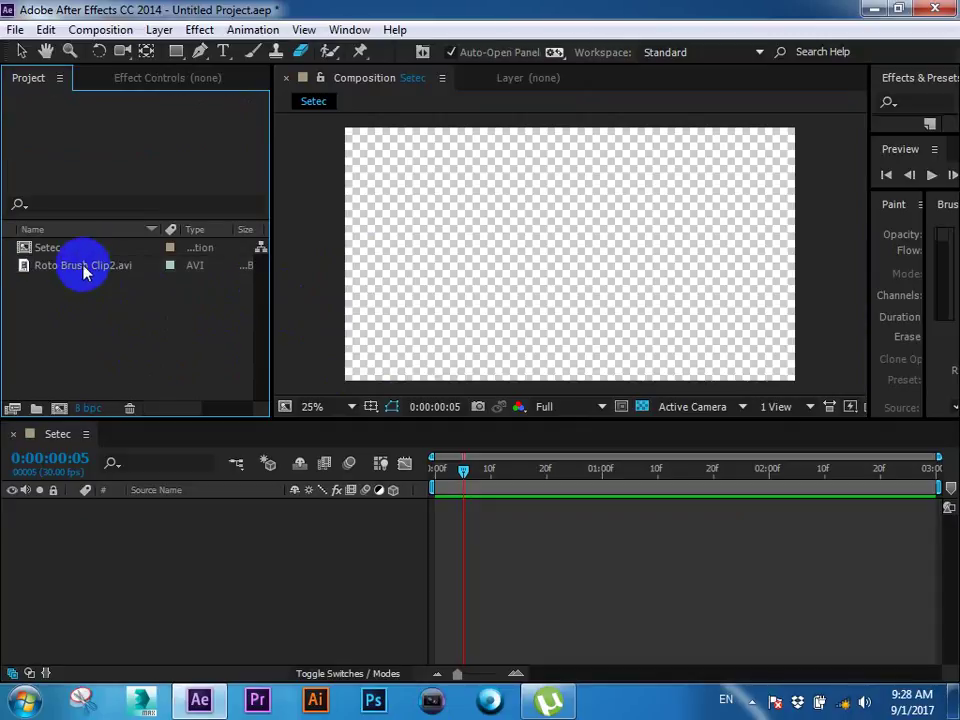
left_click(83, 266)
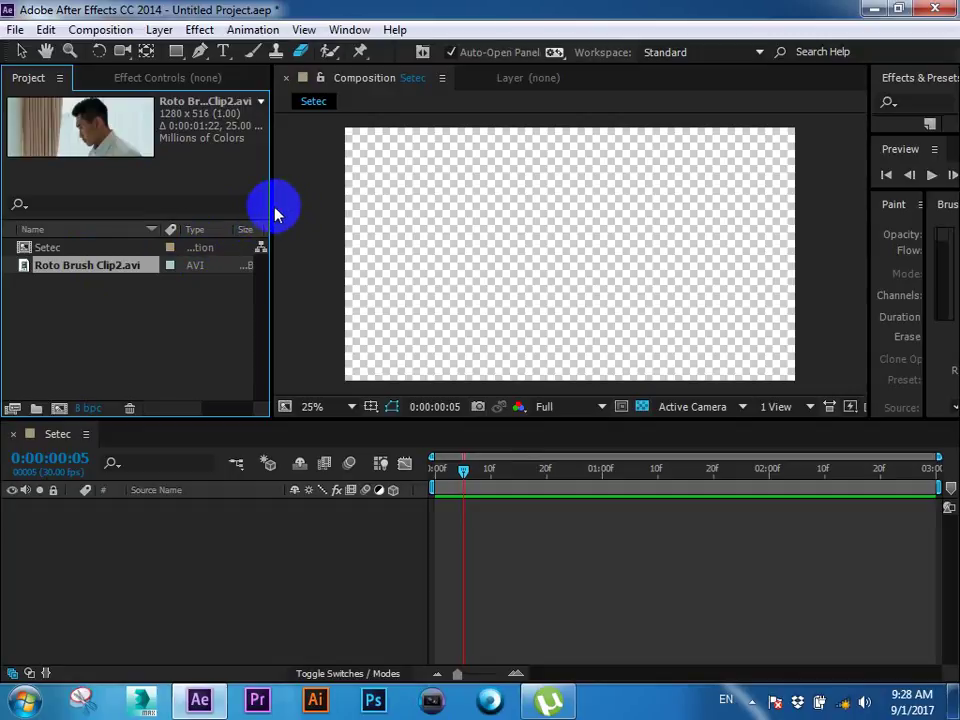
left_click_drag(274, 212, 304, 208)
right_click(86, 338)
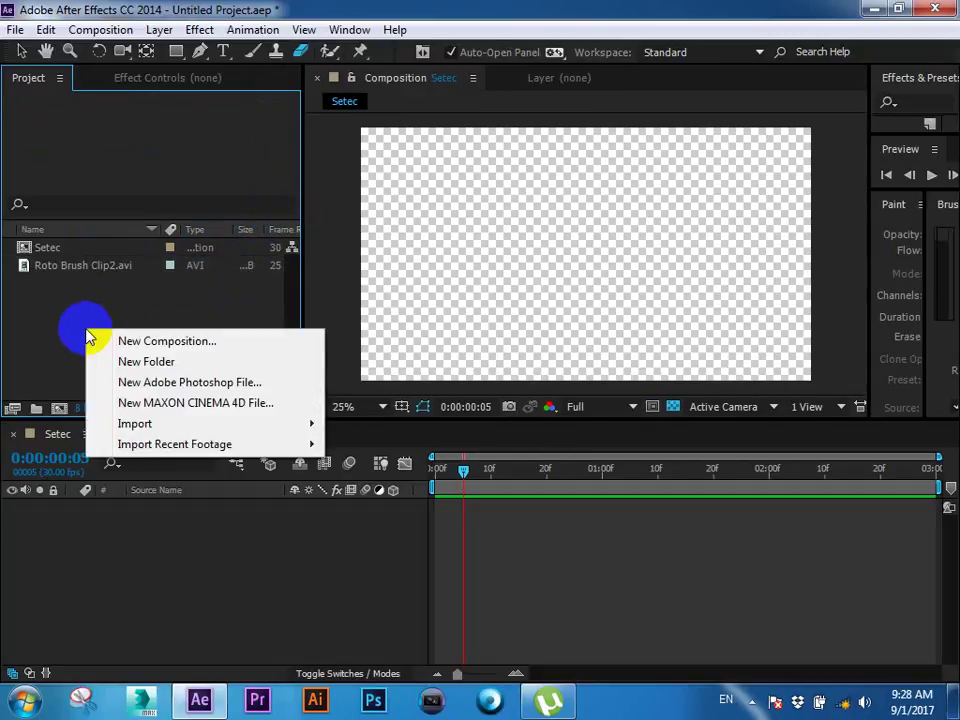
left_click(101, 294)
left_click(102, 272)
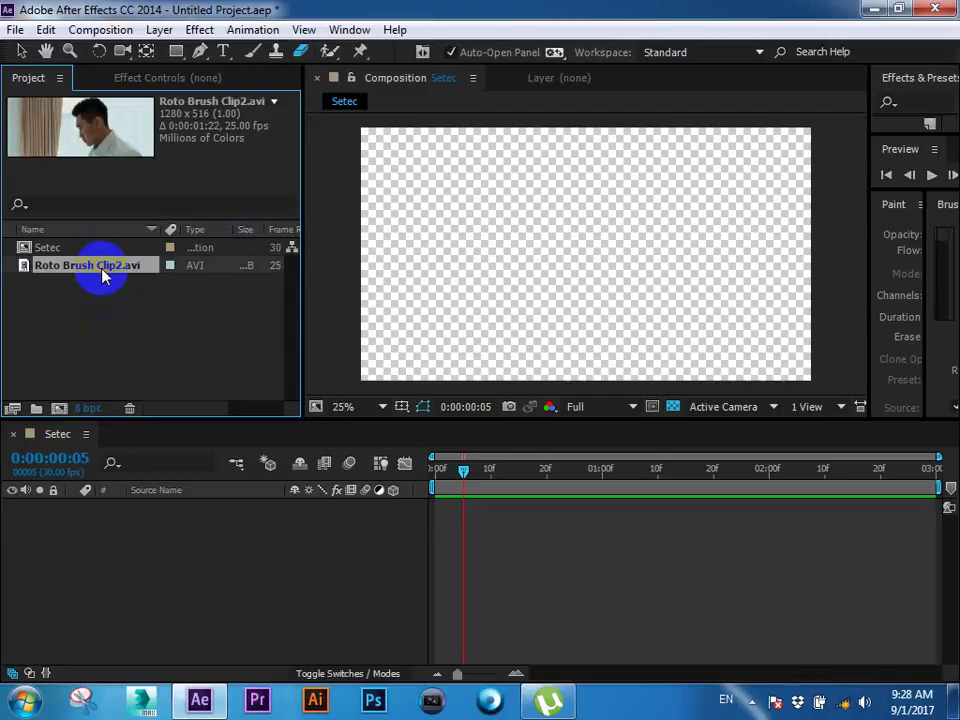
left_click_drag(102, 274, 60, 272)
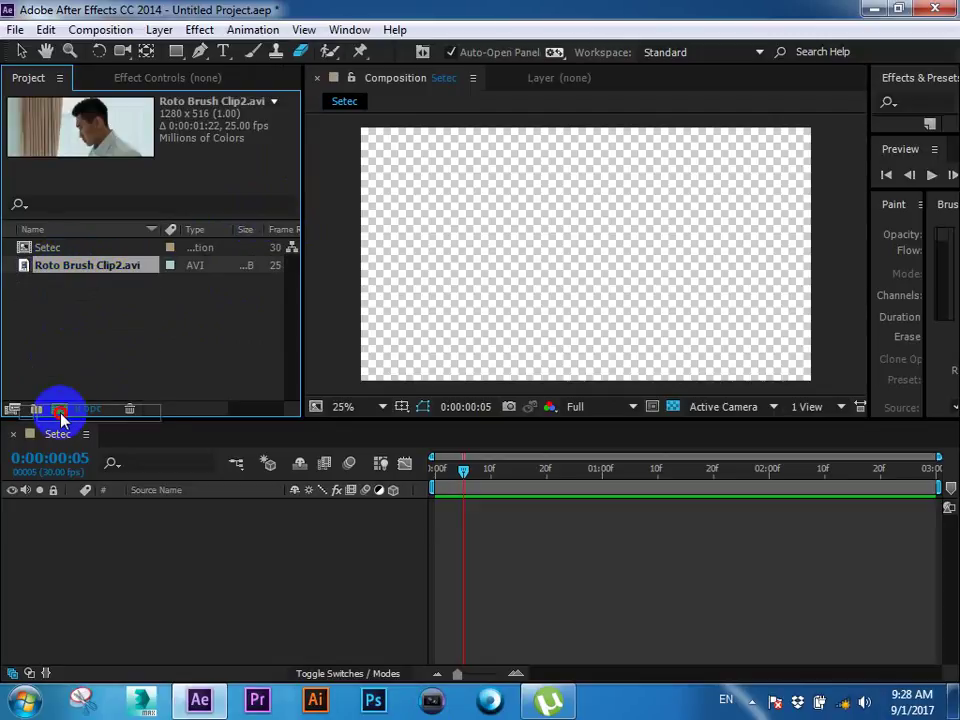
left_click_drag(60, 272, 60, 415)
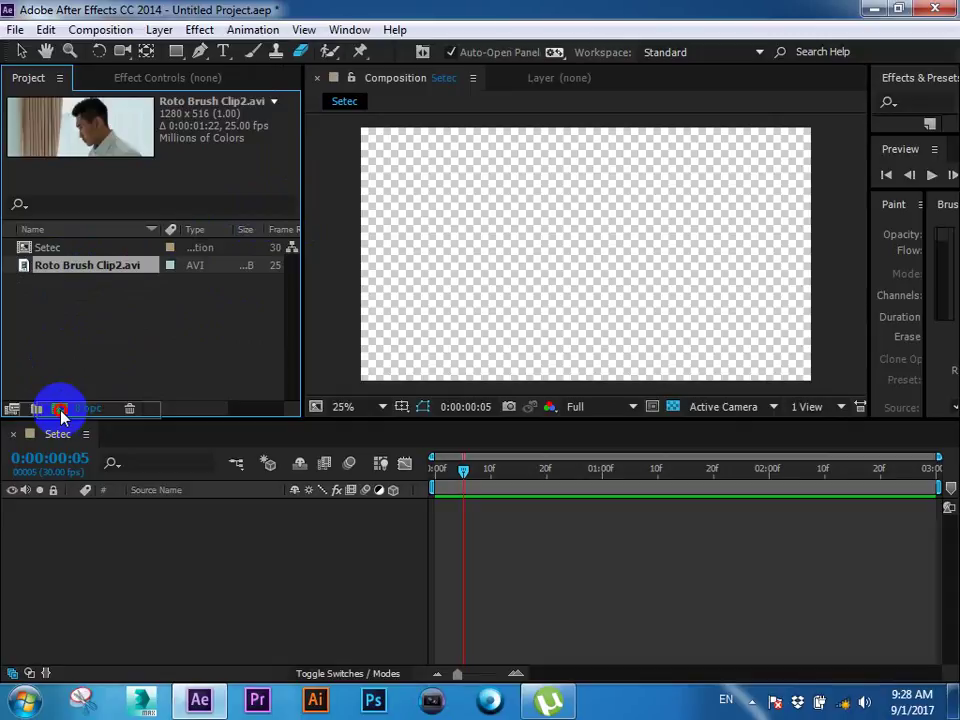
left_click_drag(60, 415, 60, 410)
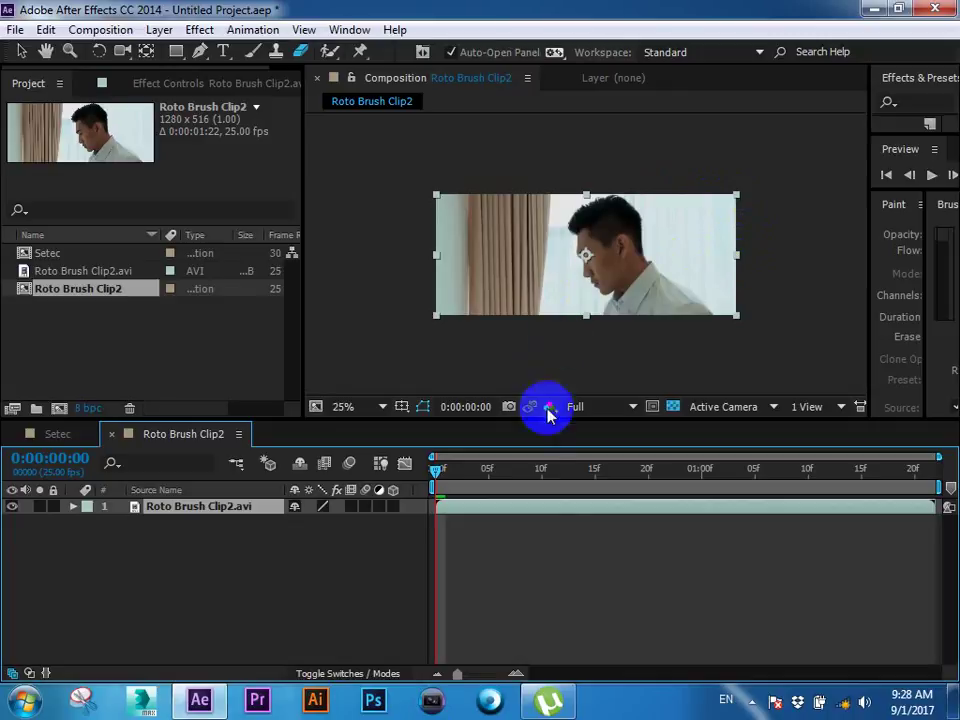
Step: Scrub the clip forward to frame 21 and enlarge the composition viewer
left_click(499, 469)
left_click_drag(577, 469, 660, 469)
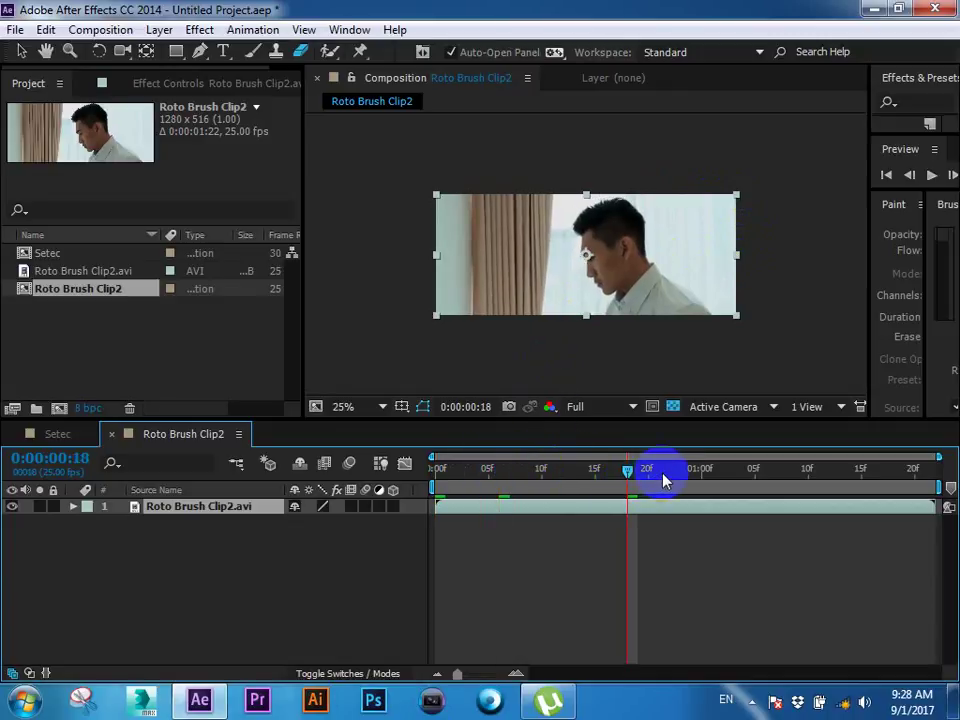
scroll(577, 344, "up", 2)
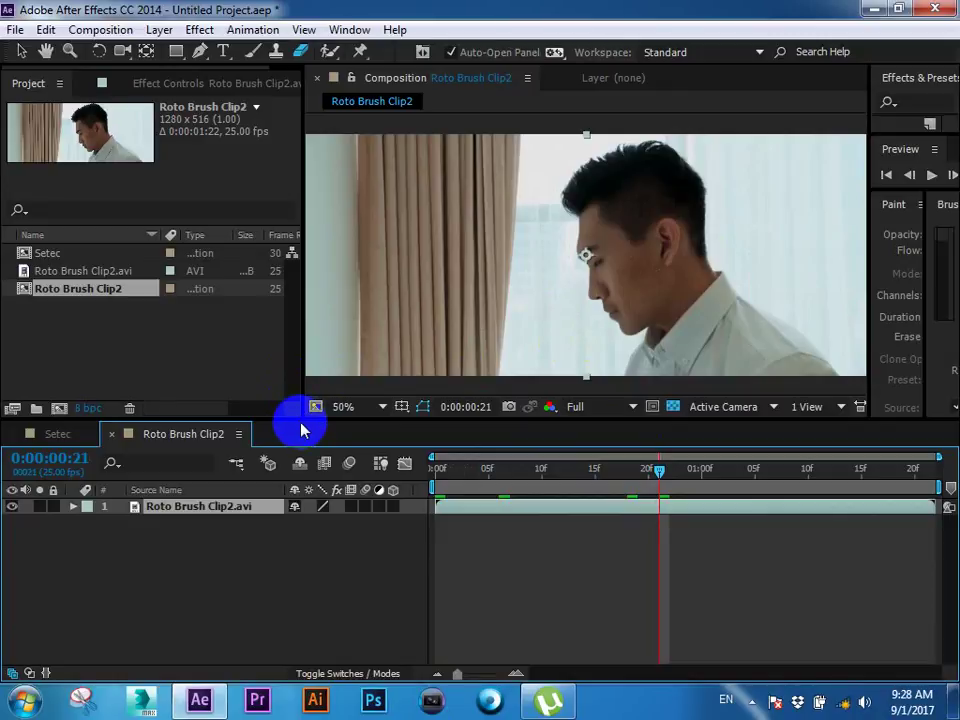
left_click_drag(300, 418, 92, 486)
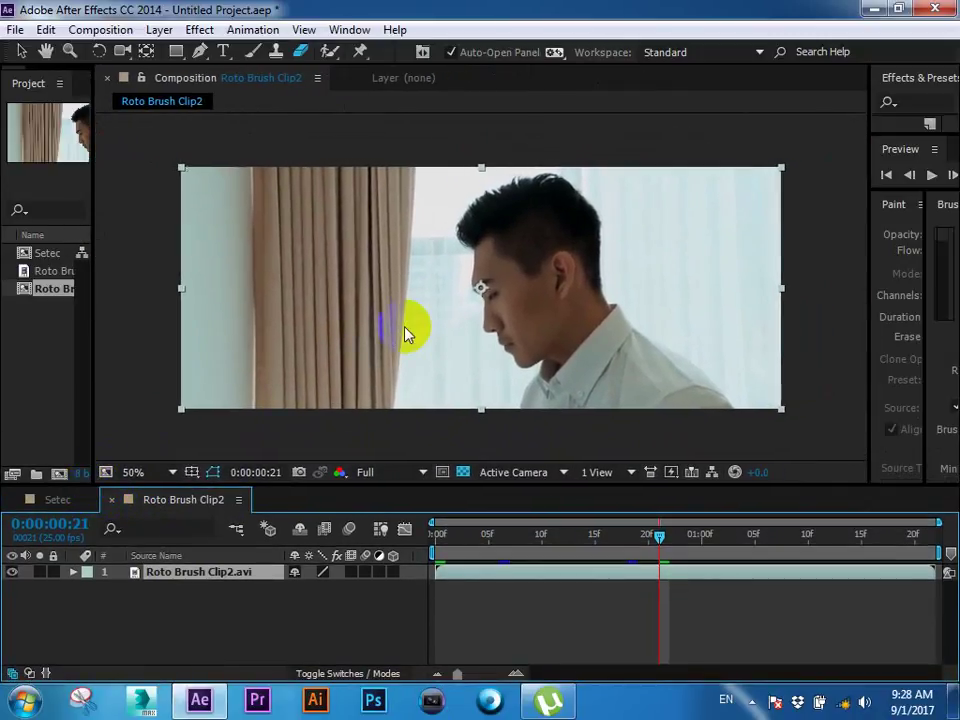
Step: Deselect the clip layer and drag the playhead back to 0:00:00:00
right_click(47, 317)
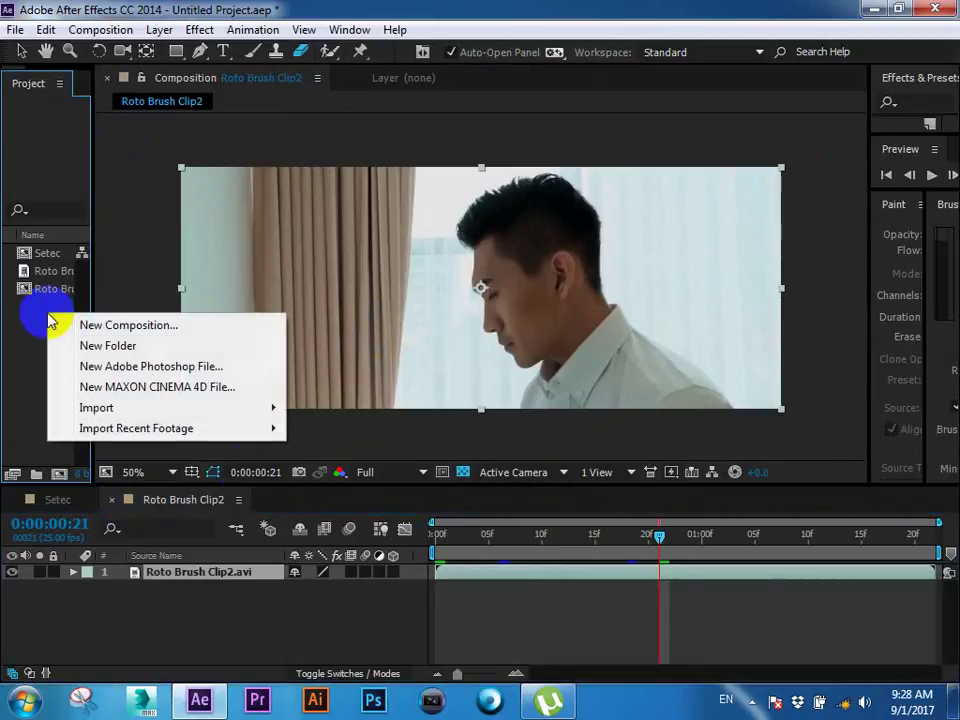
right_click(365, 619)
left_click(467, 561)
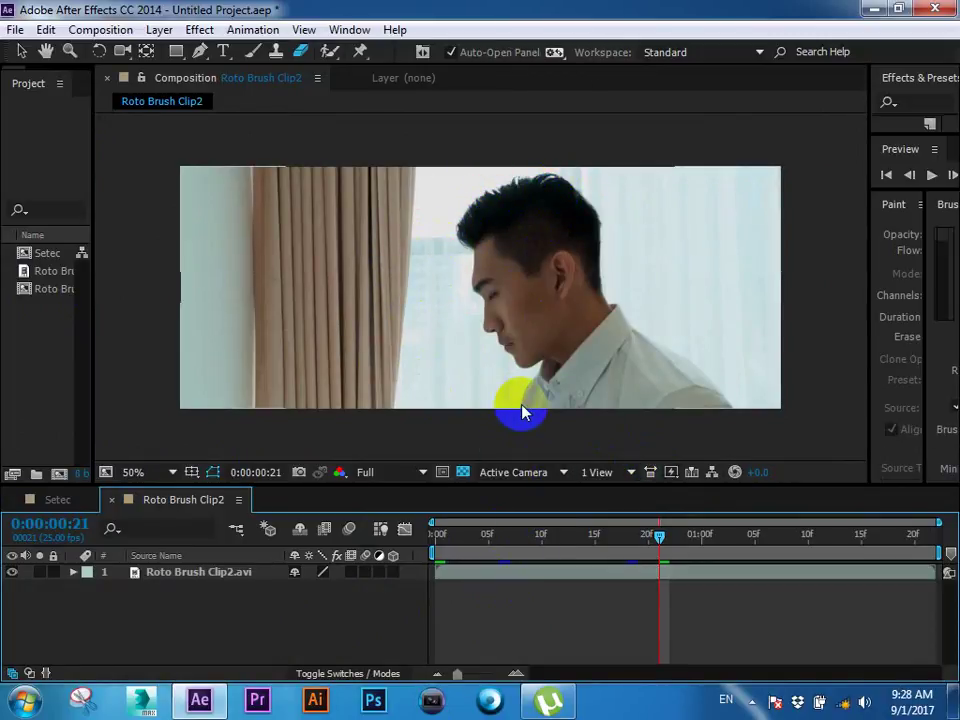
left_click(542, 358)
left_click_drag(517, 358, 562, 352)
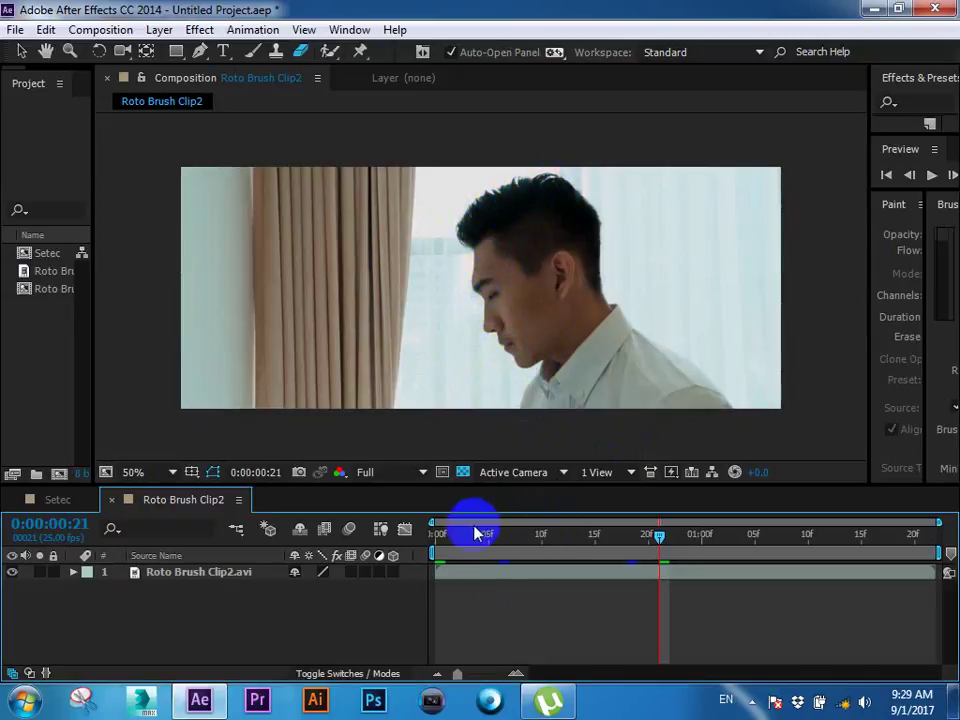
mouse_move(450, 542)
left_mouse_down()
mouse_move(590, 540)
mouse_move(460, 547)
mouse_move(498, 540)
left_mouse_up()
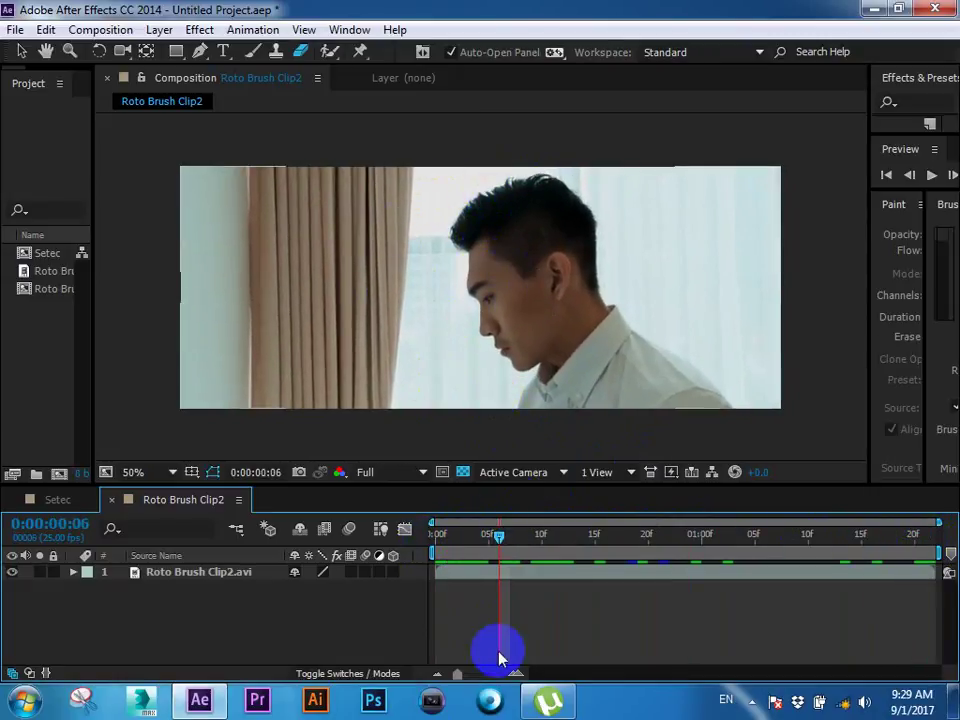
left_click_drag(481, 539, 437, 541)
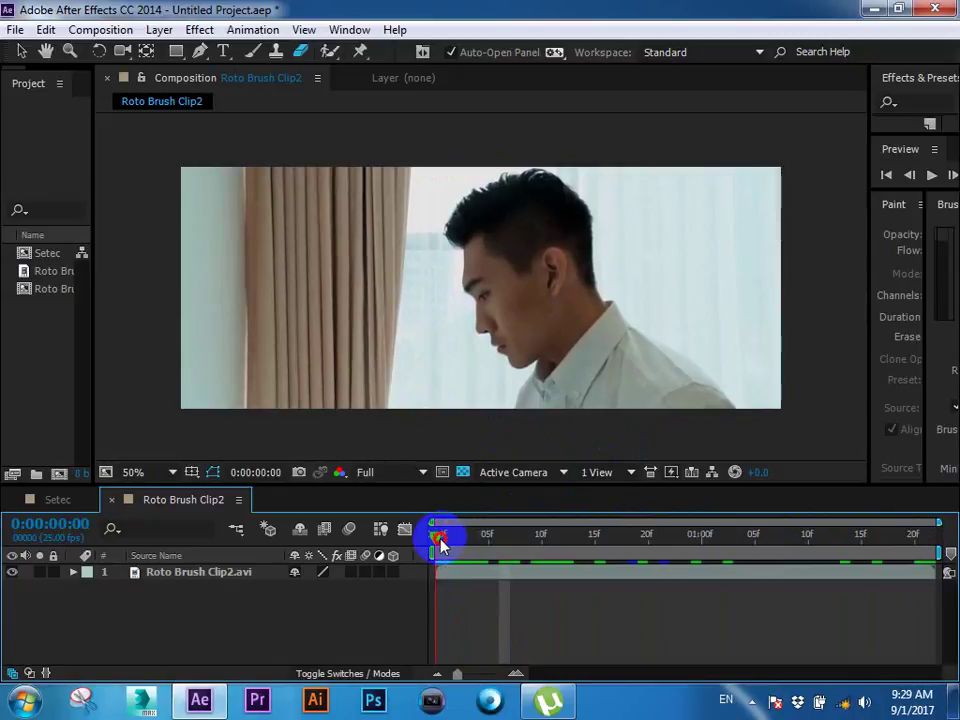
Step: Add a full-frame bright green (30FF00) solid layer named Green Solid 1
right_click(249, 616)
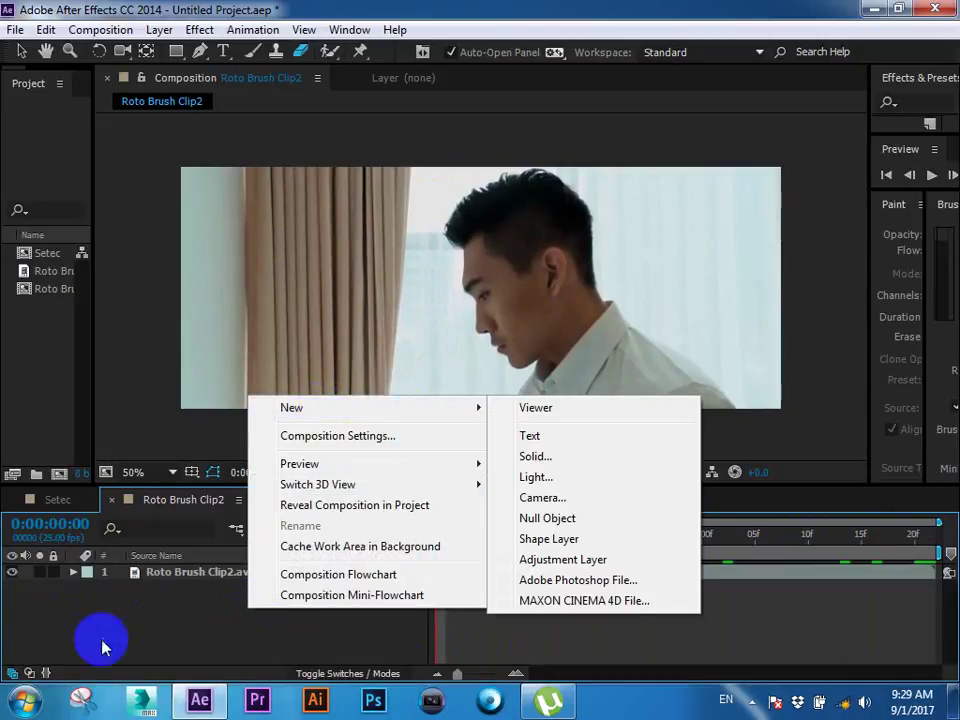
right_click(250, 634)
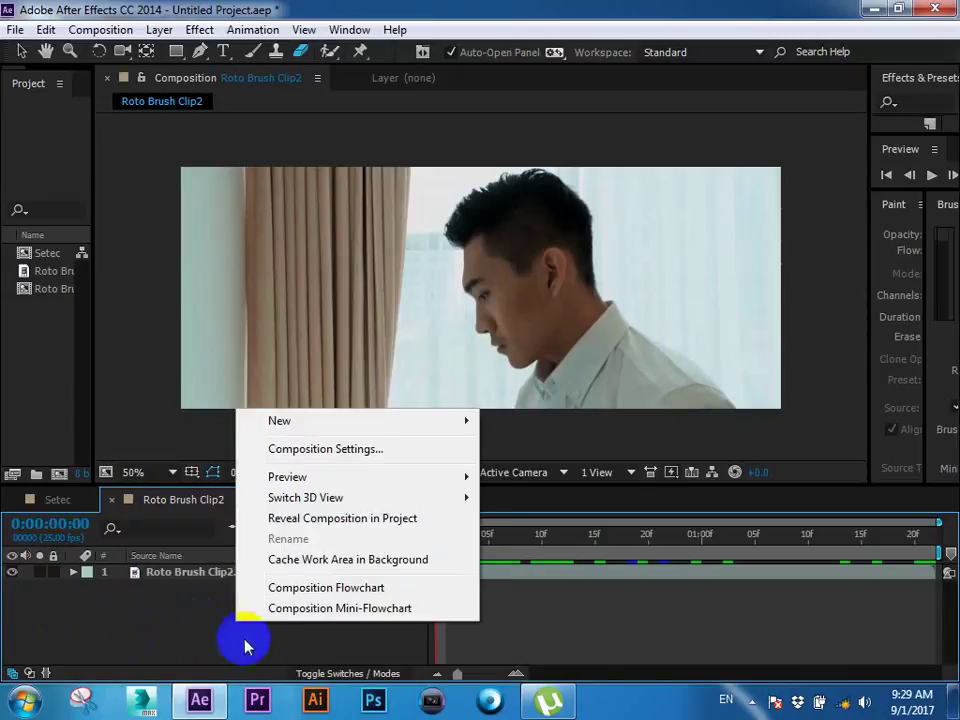
left_click(8, 625)
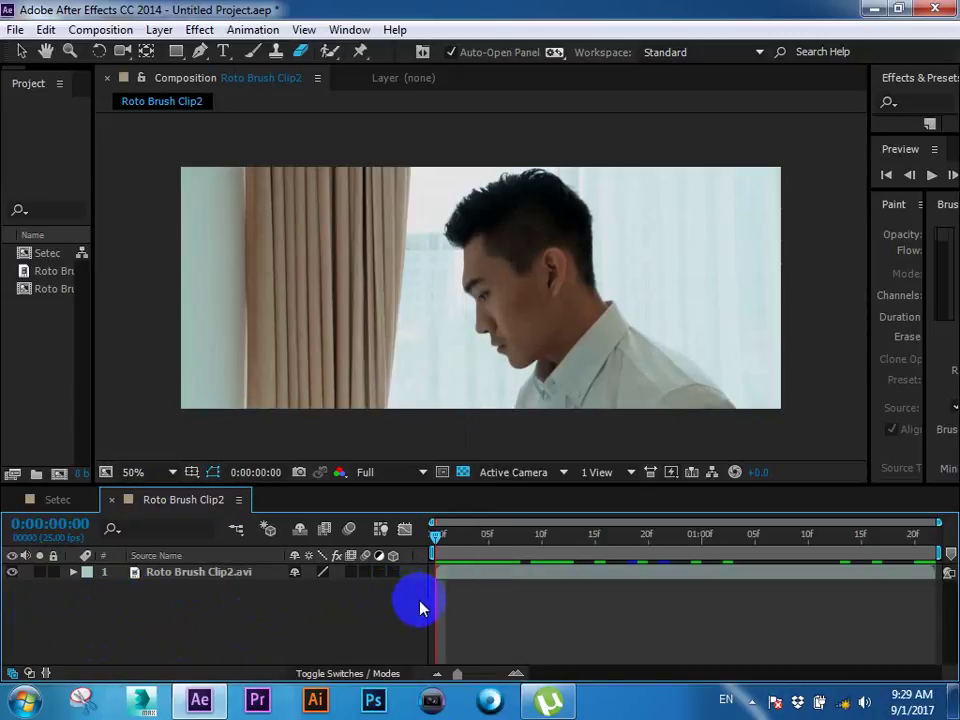
right_click(217, 607)
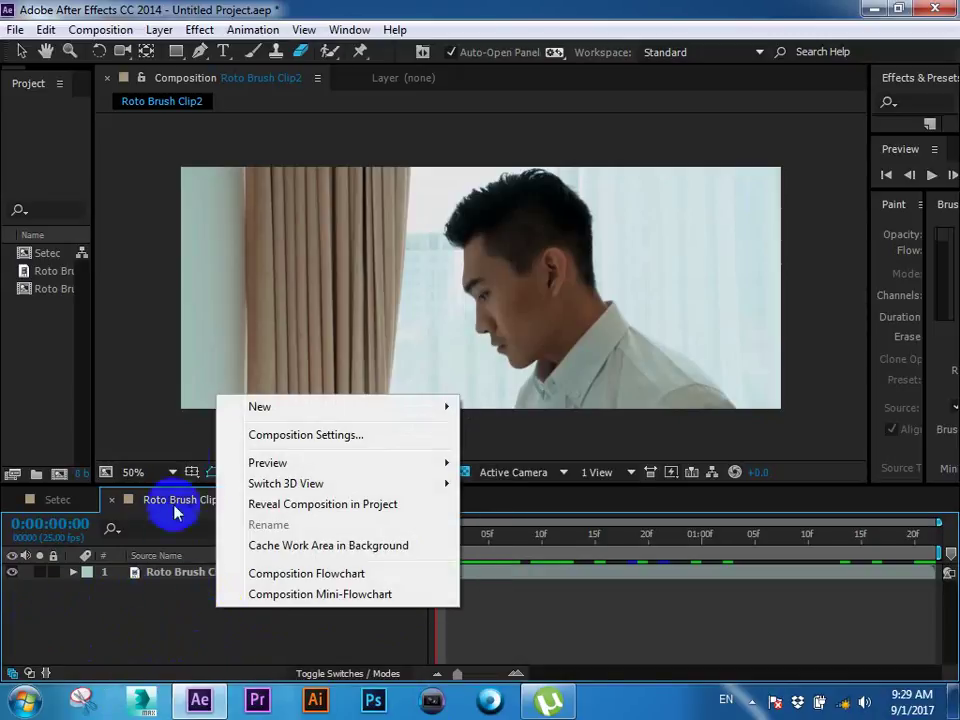
mouse_move(240, 410)
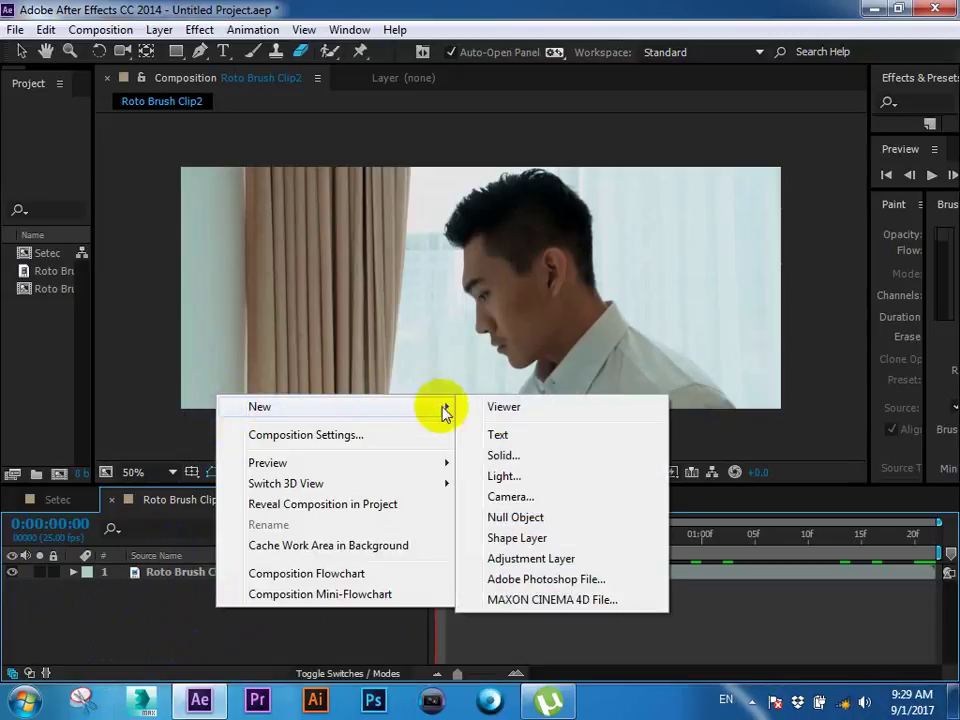
left_click(502, 455)
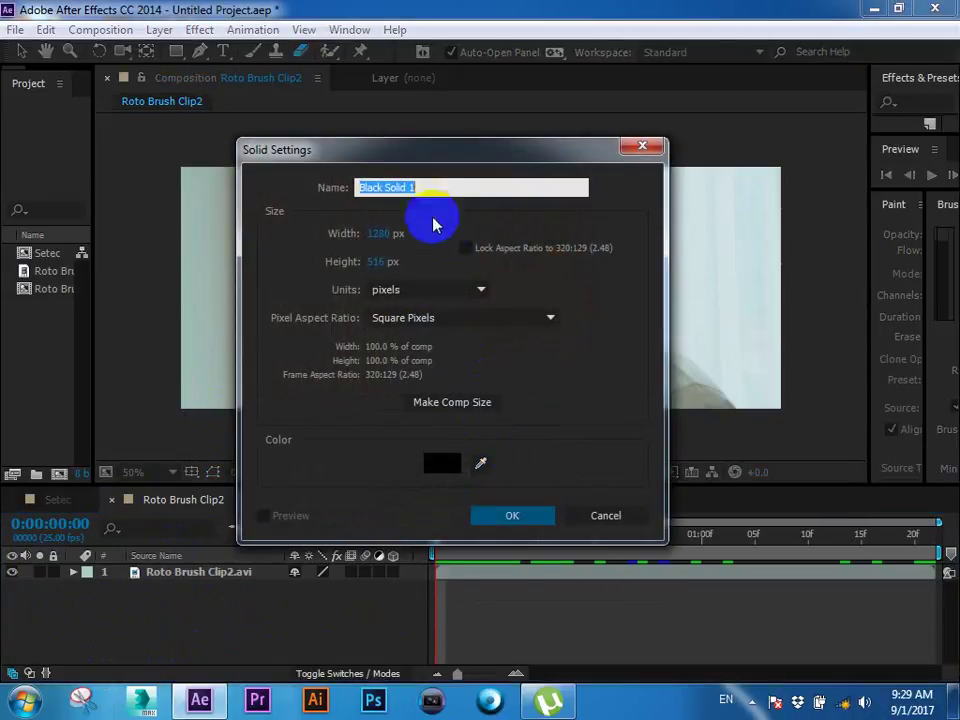
left_click_drag(381, 149, 377, 62)
left_click(440, 376)
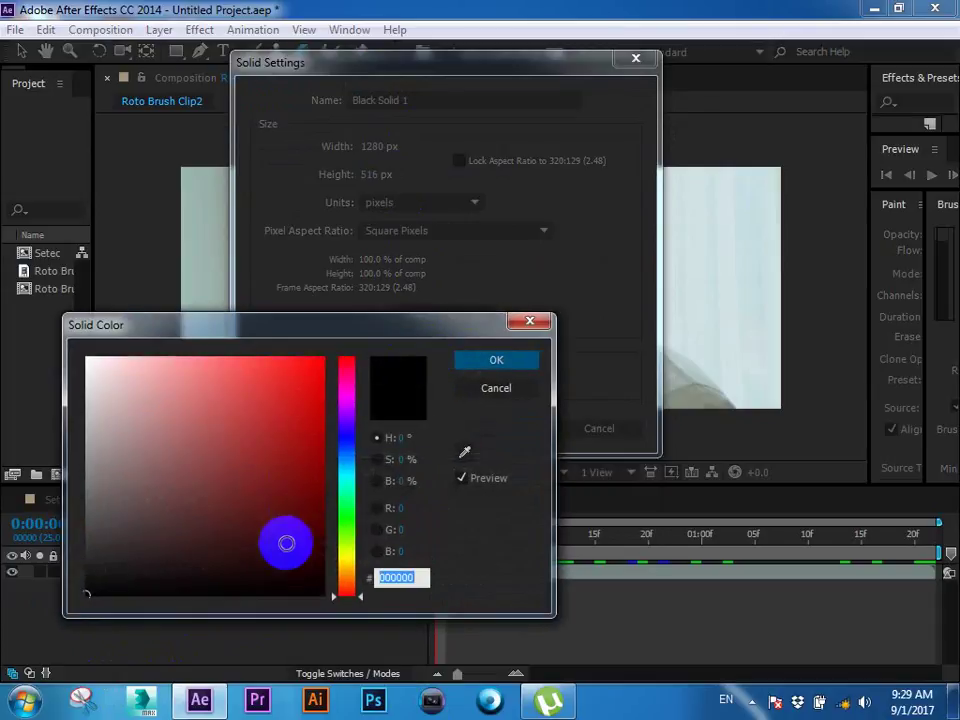
left_click(345, 524)
left_click(309, 390)
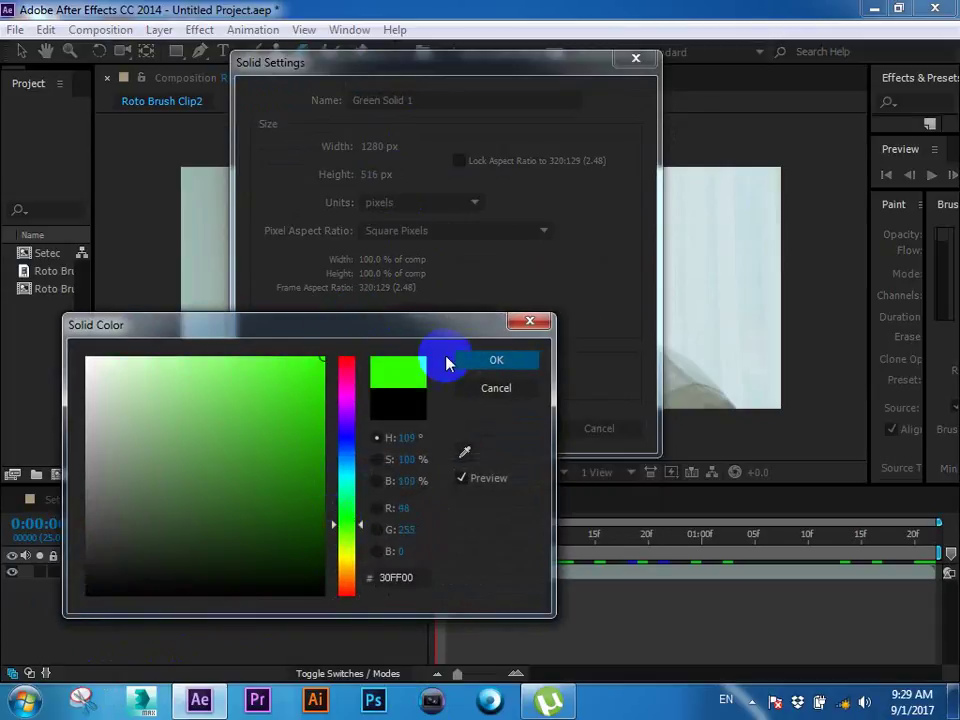
left_click(463, 360)
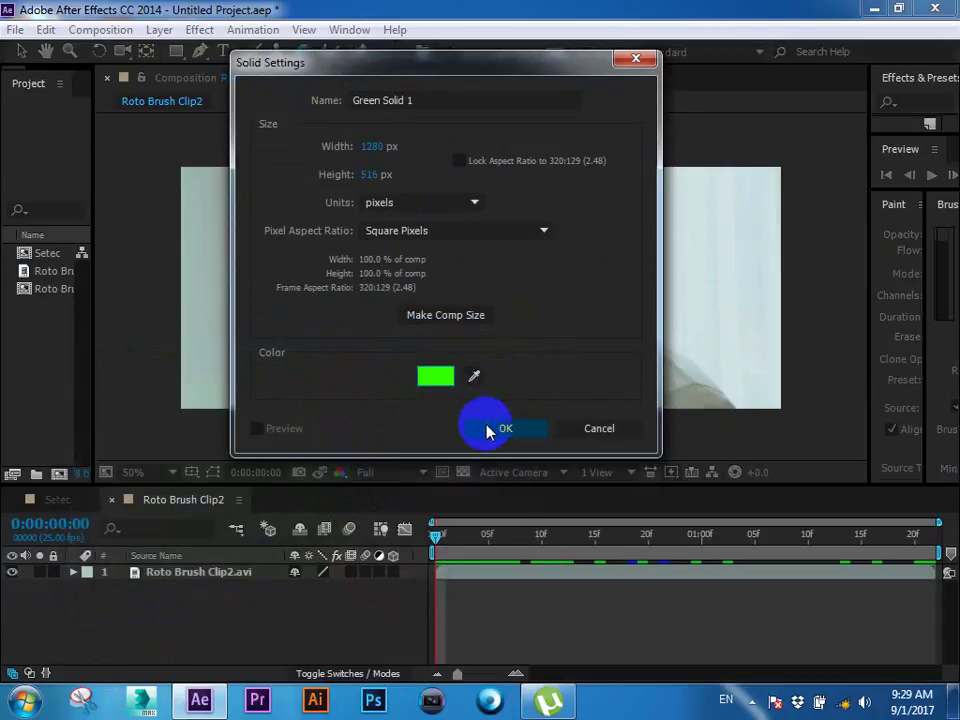
left_click(489, 430)
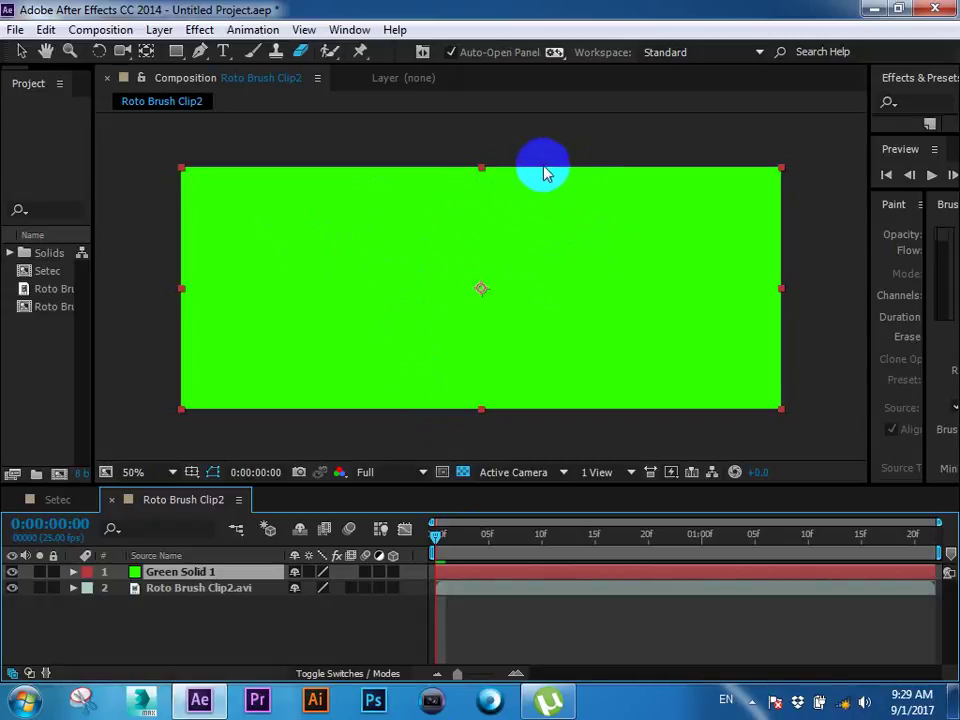
Step: Try dragging the footage above Green Solid 1, undo it, and select the solid alone
left_click(200, 141)
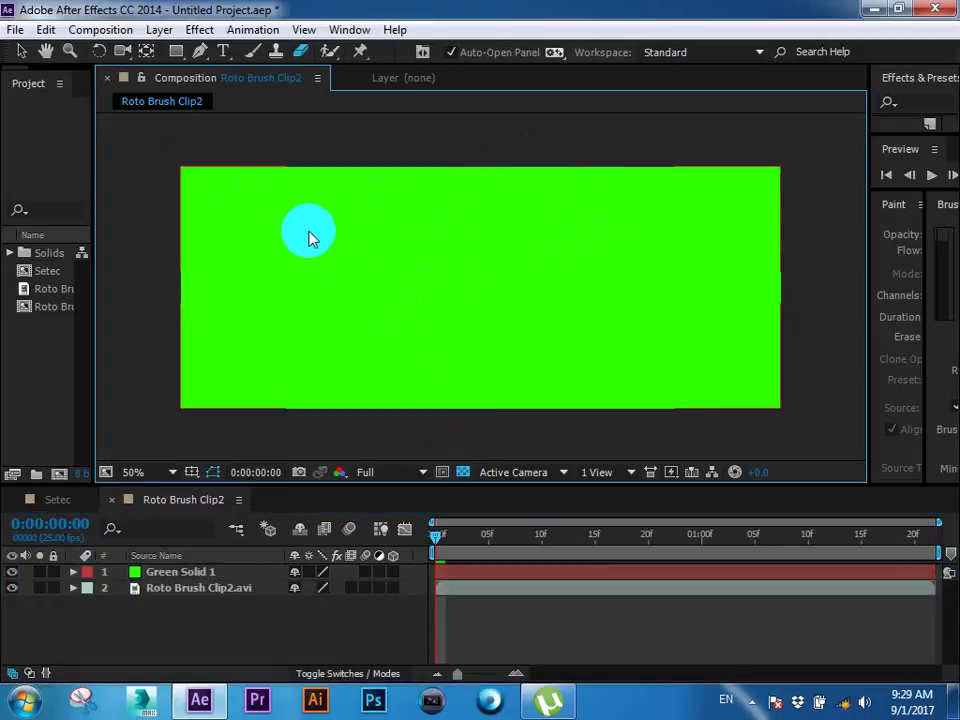
left_click(308, 234)
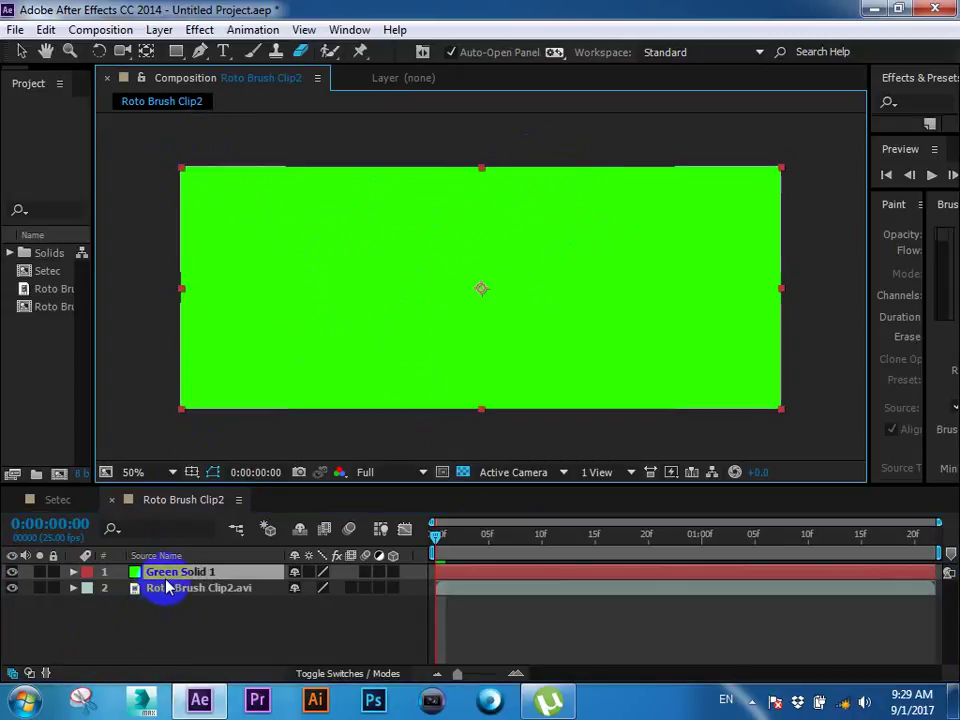
left_click_drag(158, 586, 153, 614)
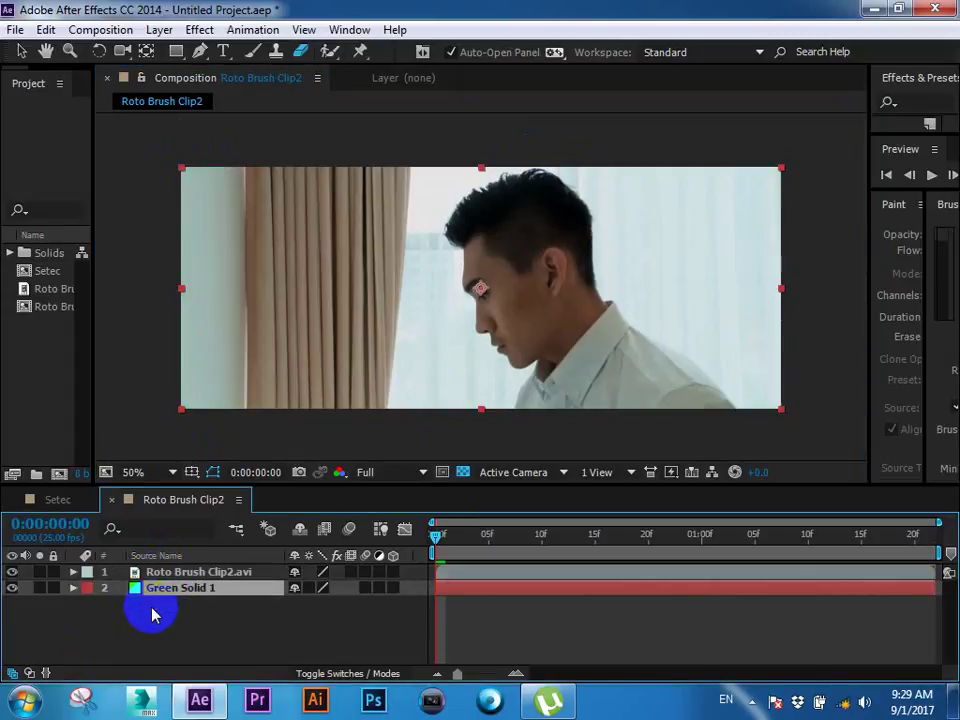
key("ctrl+z")
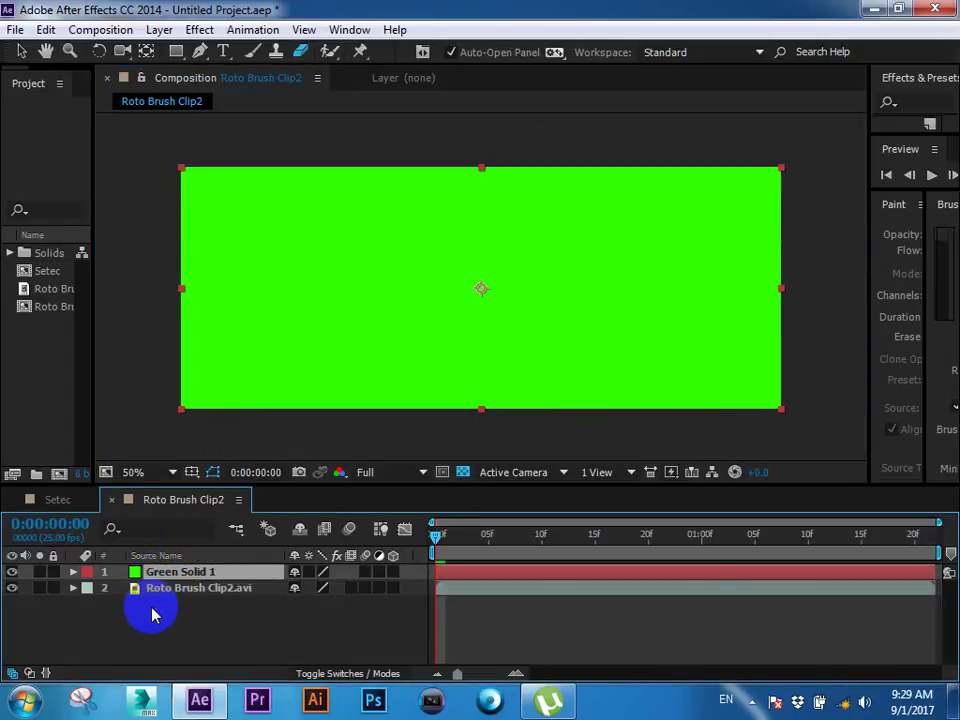
left_click(628, 643)
left_click(536, 580)
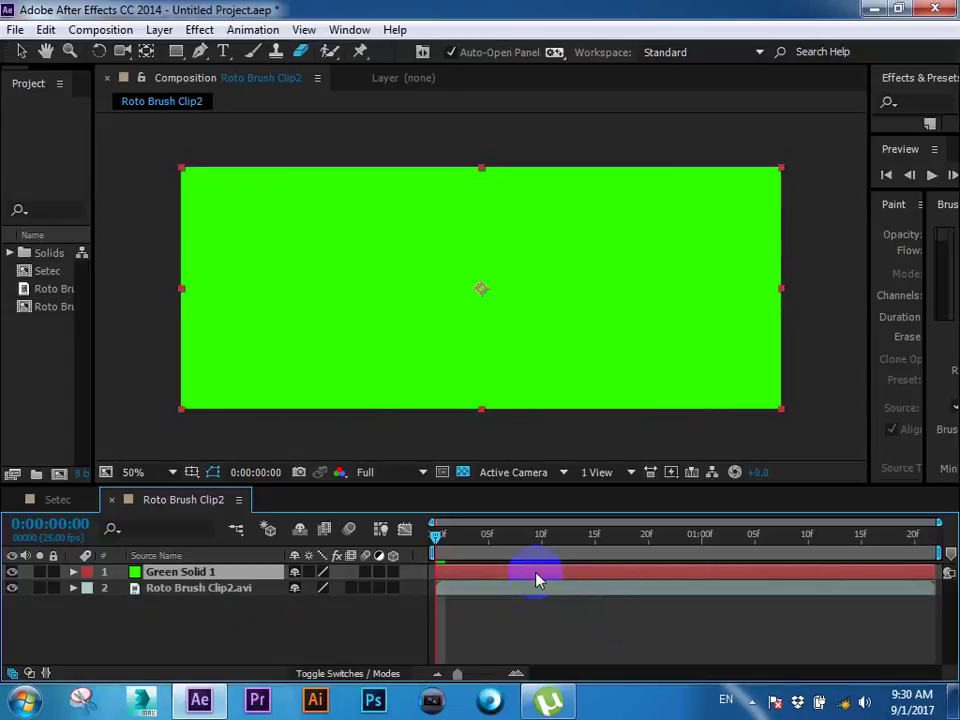
Step: Flip Green Solid 1 above and below the footage repeatedly to compare the stacking order
key("ctrl+bracketleft")
key("ctrl+bracketright")
key("ctrl+bracketleft")
key("ctrl+bracketright")
key("ctrl+bracketleft")
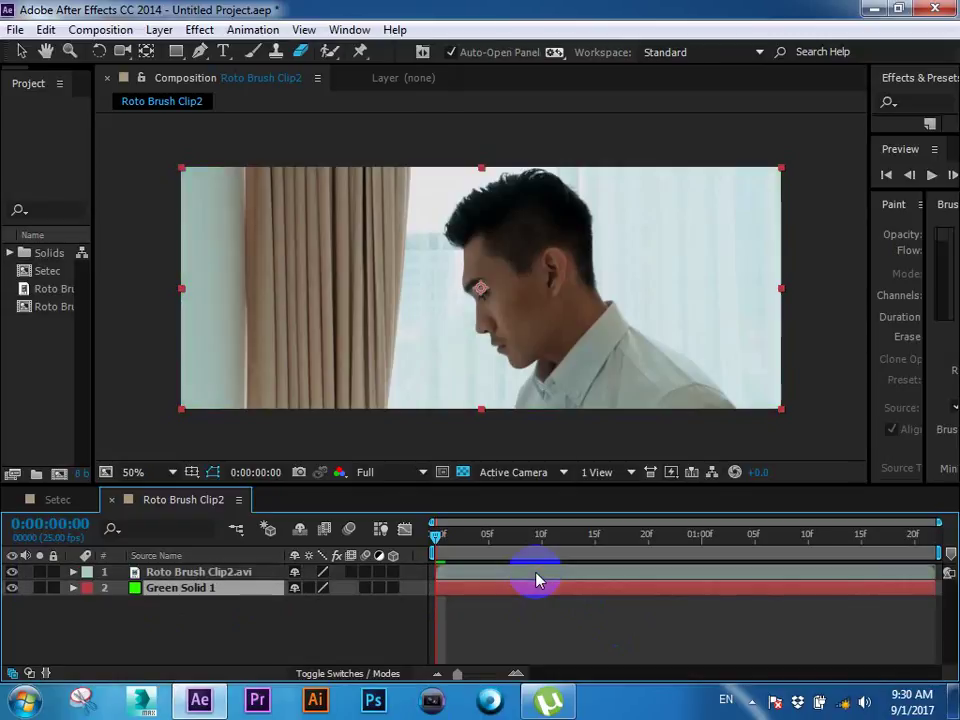
key("ctrl+bracketright")
key("ctrl+bracketleft")
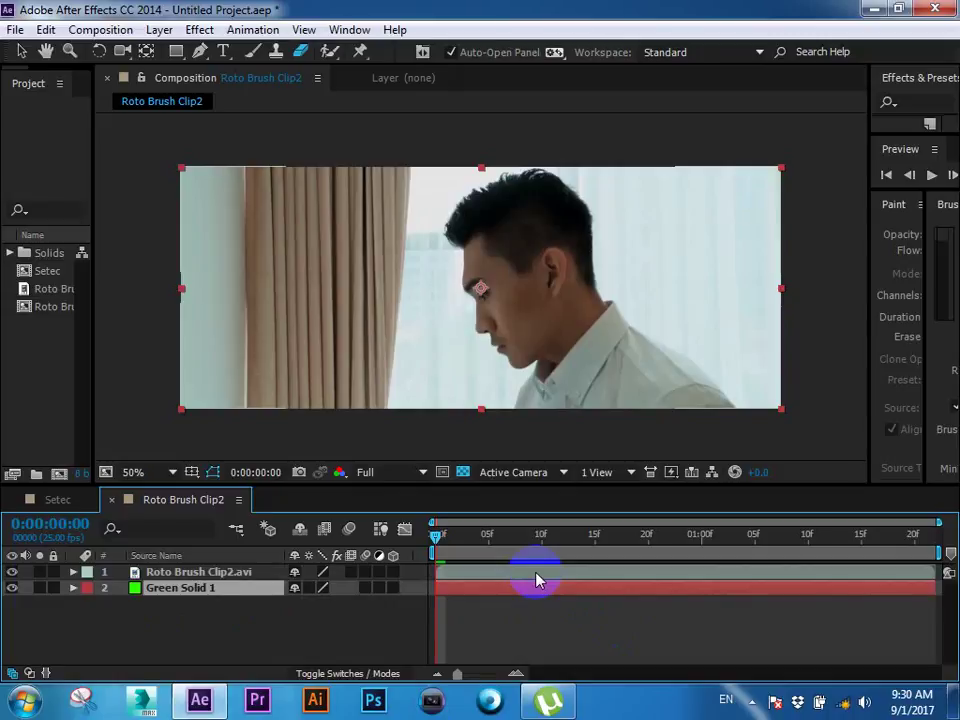
key("ctrl+bracketright")
key("ctrl+bracketleft")
key("ctrl+bracketright")
key("ctrl+bracketleft")
key("ctrl+bracketright")
key("ctrl+bracketleft")
key("ctrl+bracketright")
key("Return")
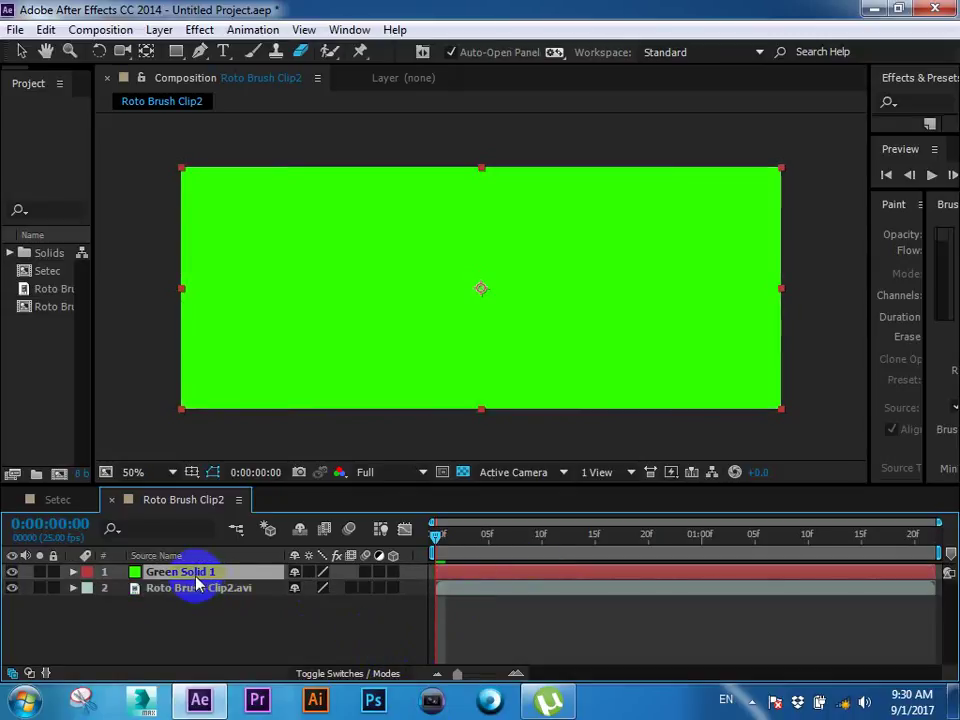
Step: Leave Green Solid 1 beneath the footage, then select Roto Brush Clip2.avi with the Roto Brush tool
left_click_drag(195, 587, 197, 603)
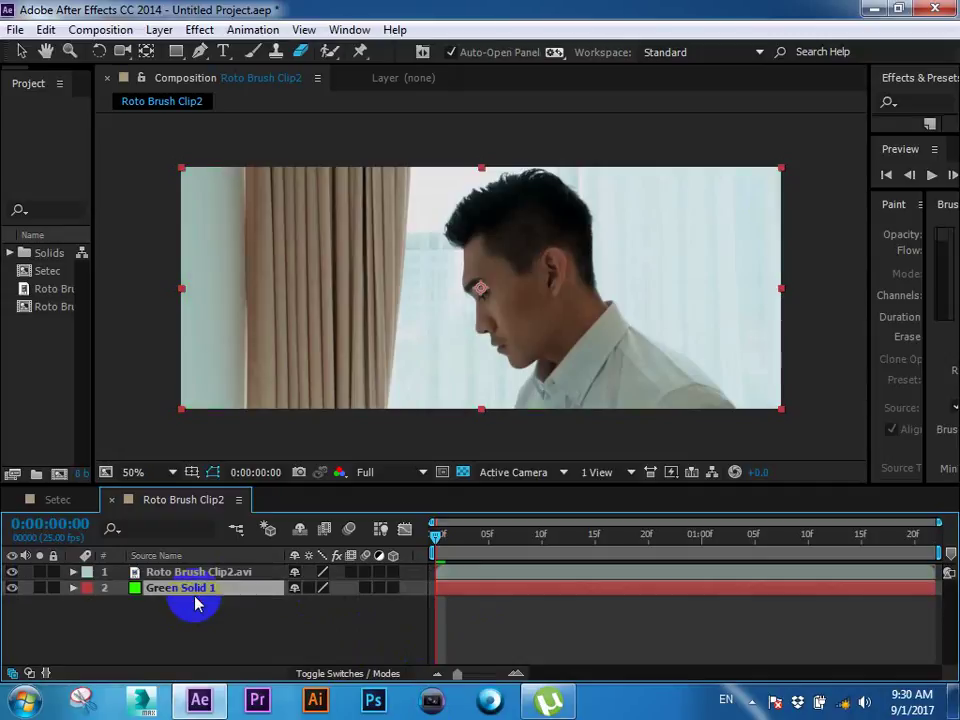
key("ctrl+bracketright")
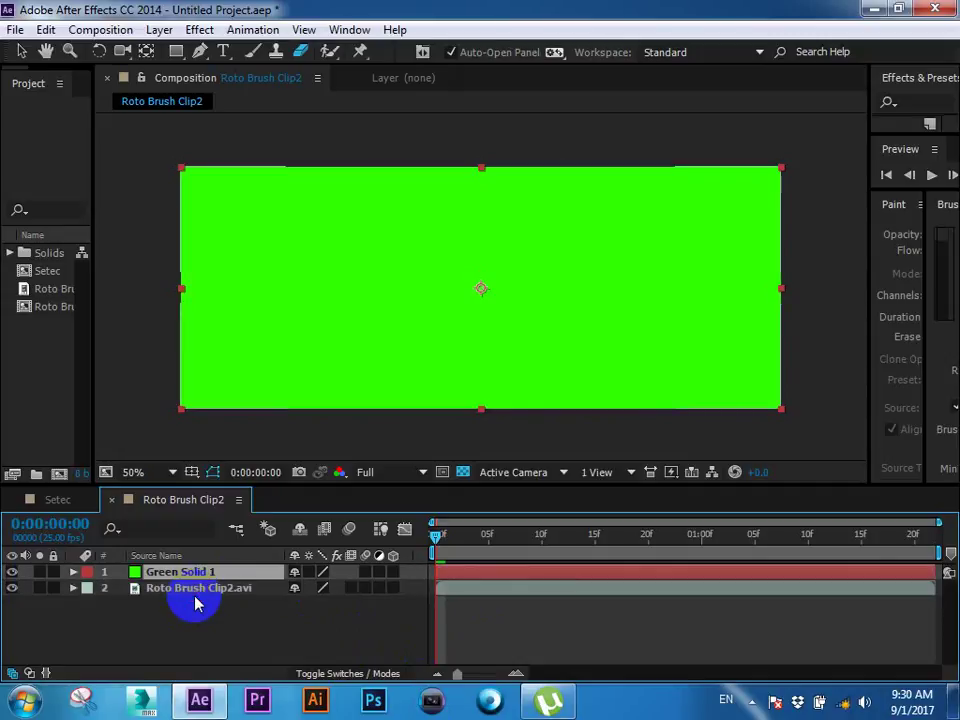
key("ctrl+bracketleft")
key("ctrl+bracketright")
key("ctrl+bracketleft")
key("ctrl+bracketright")
key("ctrl+bracketleft")
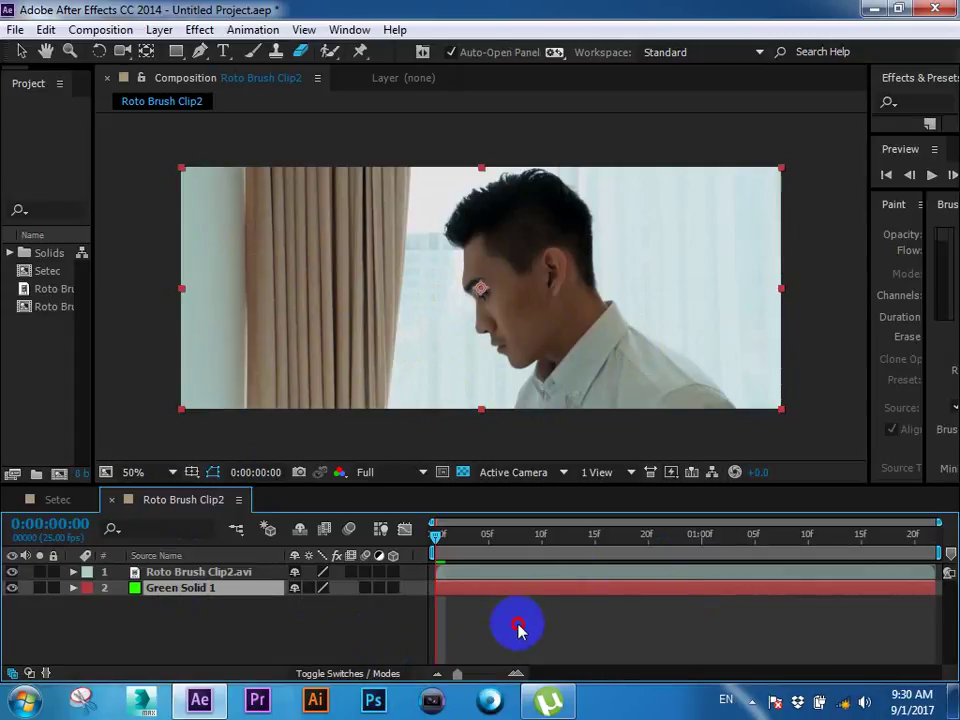
left_click(502, 577)
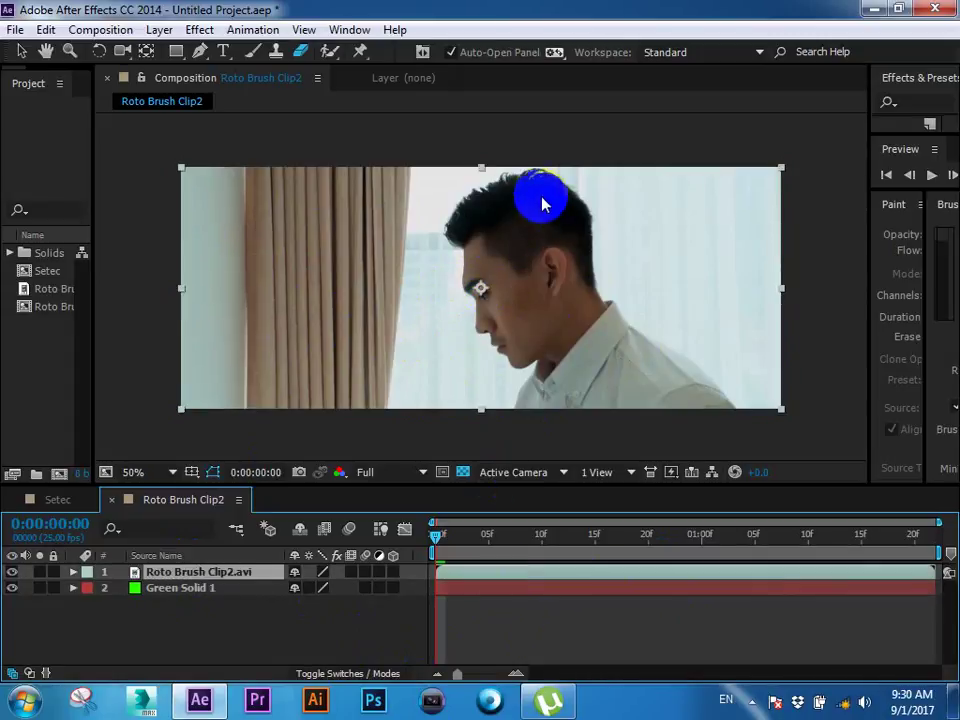
left_click(330, 51)
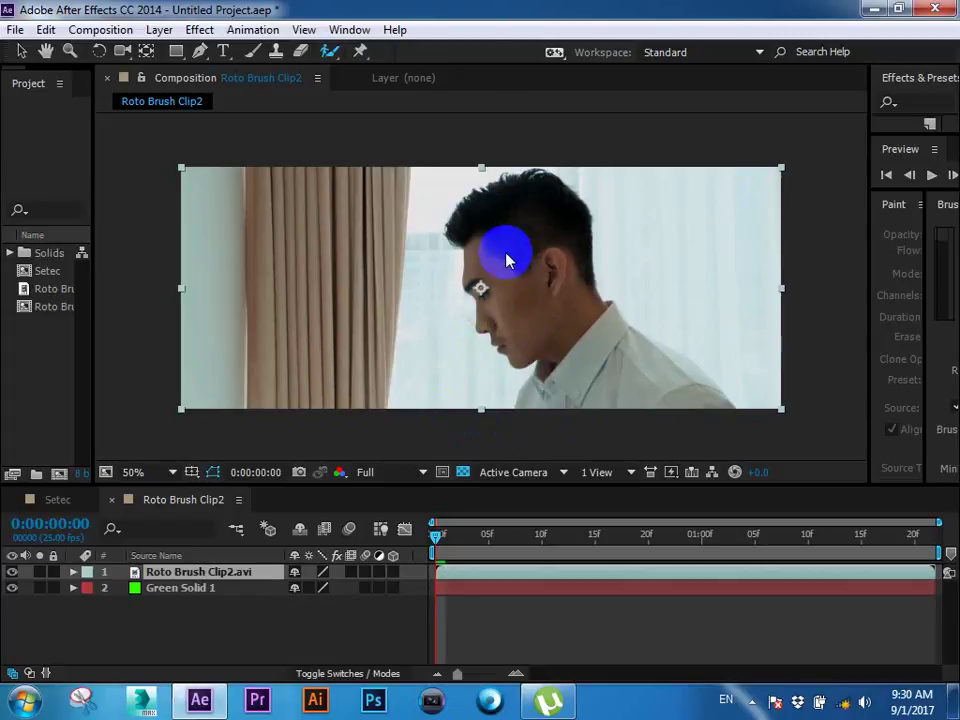
left_click(480, 570)
Step: Open Roto Brush Clip2.avi in an enlarged Layer viewer and choose the Roto Brush Tool
double_click(488, 577)
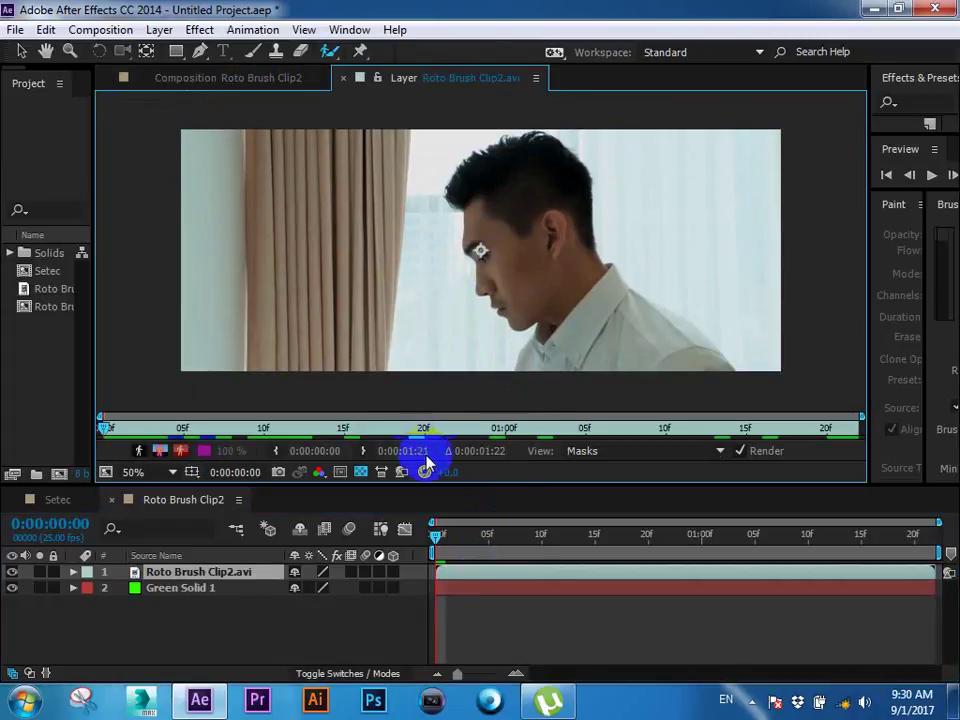
left_click_drag(428, 487, 403, 591)
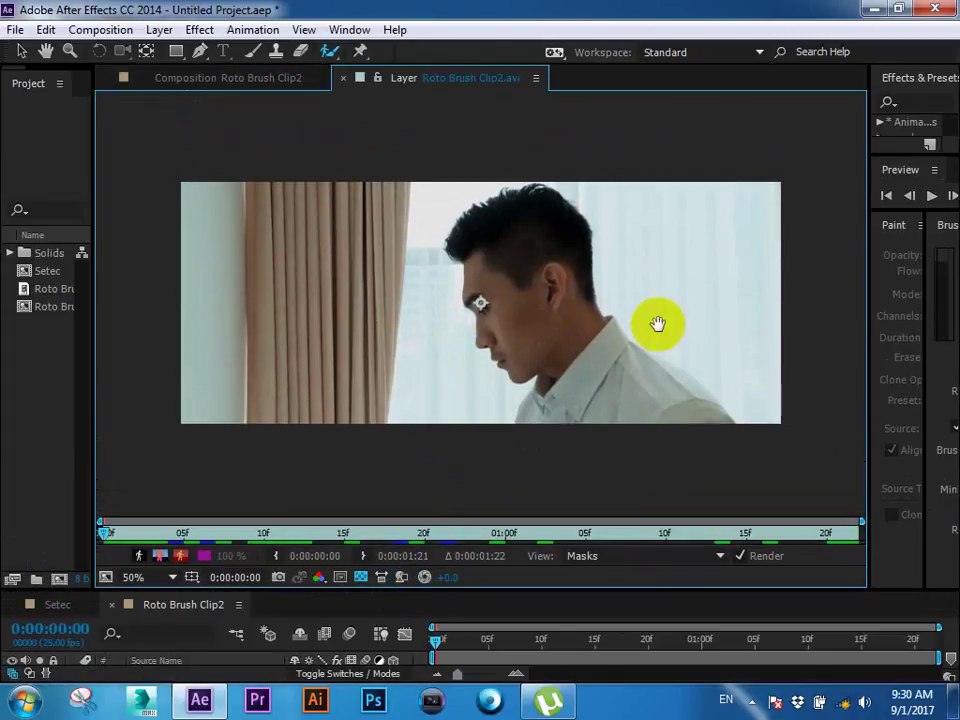
left_click_drag(657, 324, 579, 326)
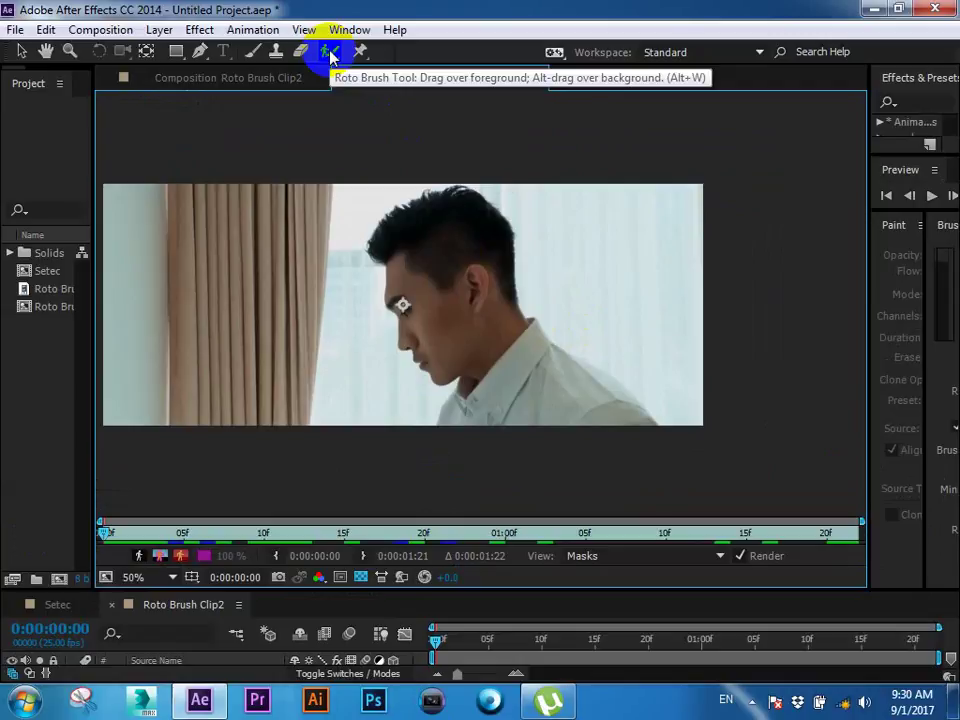
left_click_drag(331, 55, 394, 56)
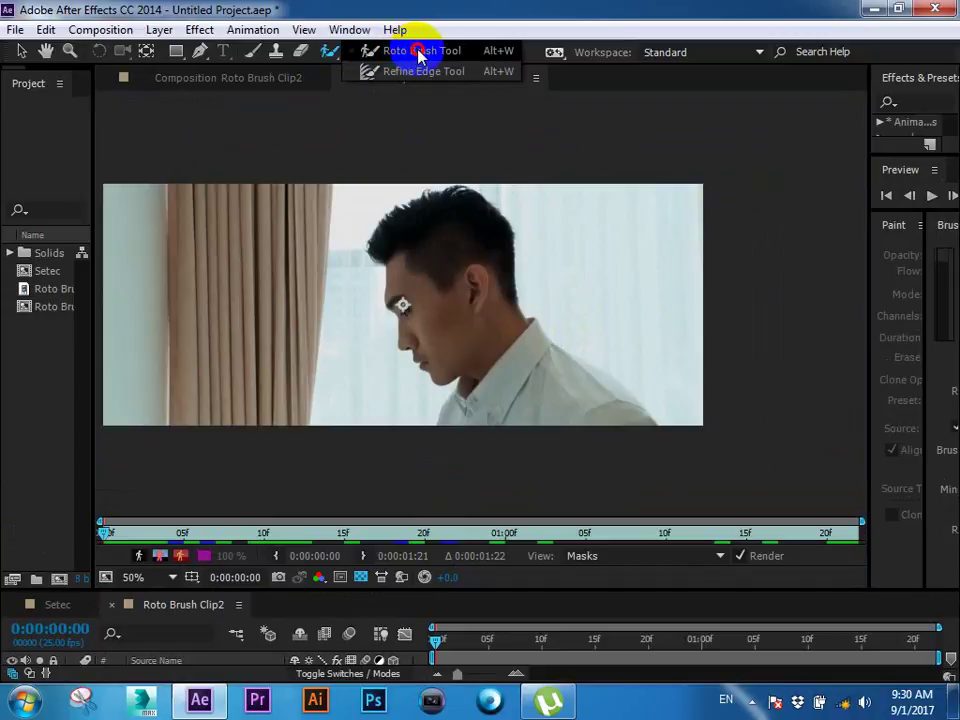
left_click_drag(418, 56, 418, 75)
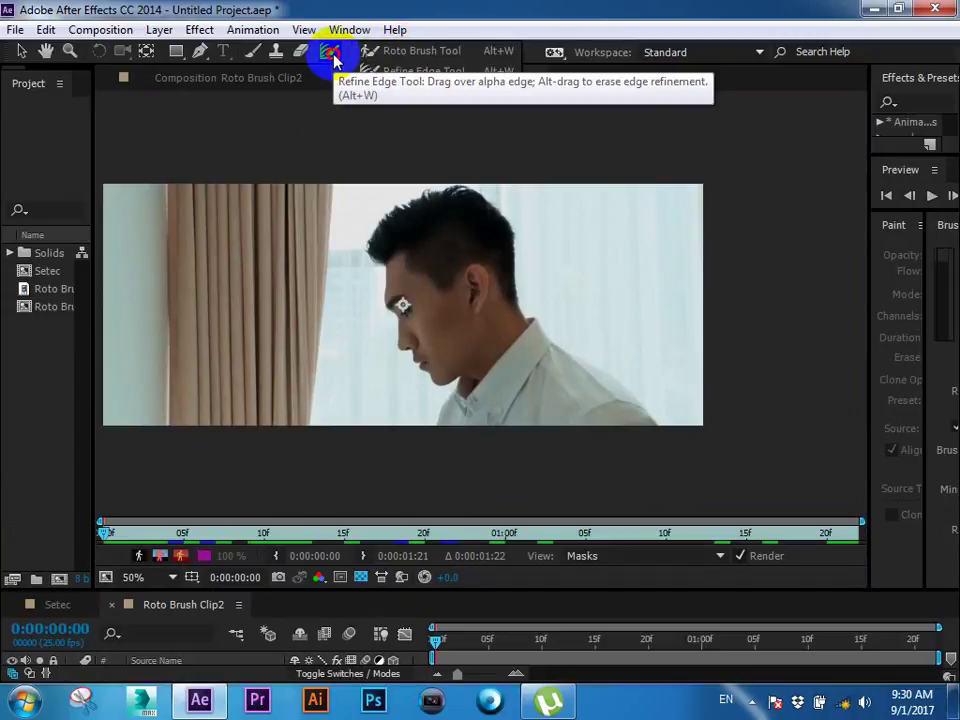
left_click_drag(333, 58, 371, 57)
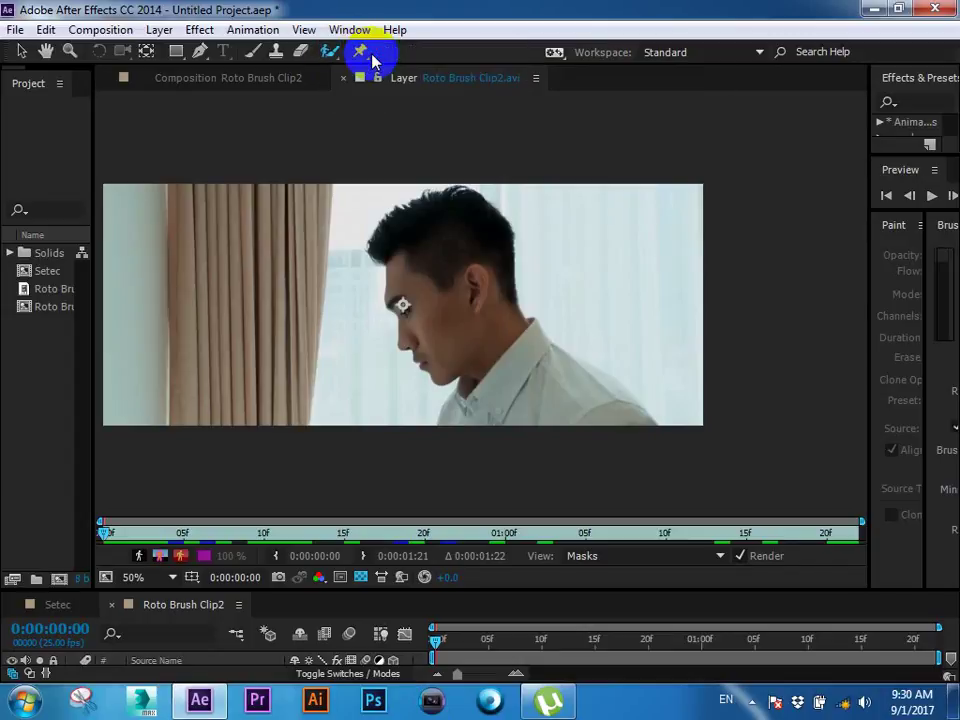
left_click_drag(594, 411, 560, 413)
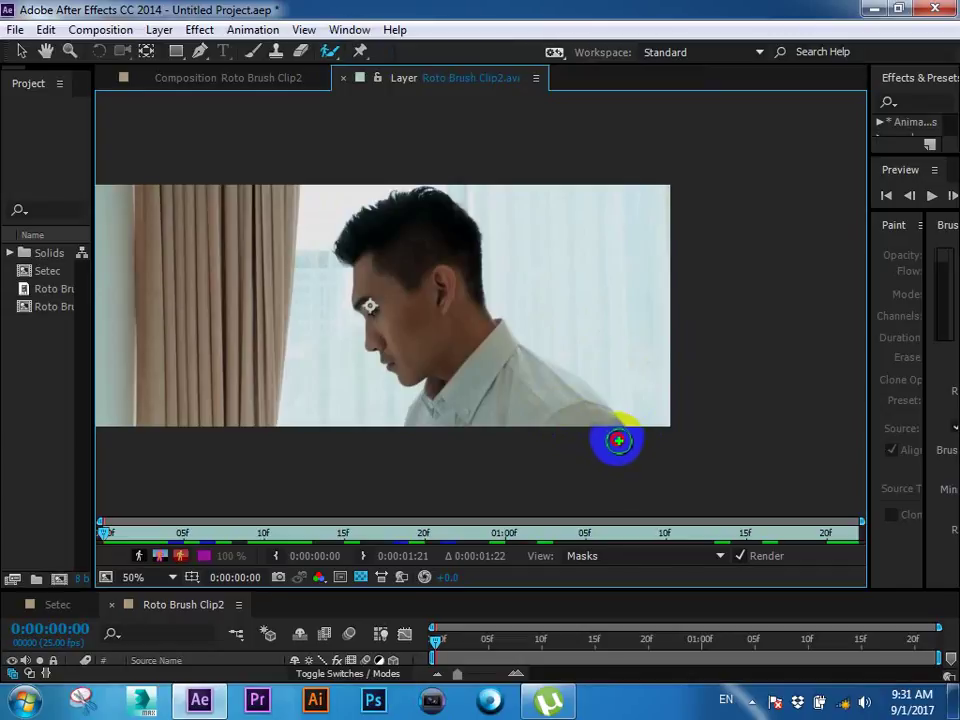
Step: Paint the man's shoulder, neck and hair as roto foreground on the first frame
mouse_move(618, 440)
left_mouse_down()
mouse_move(510, 346)
mouse_move(470, 294)
left_mouse_up()
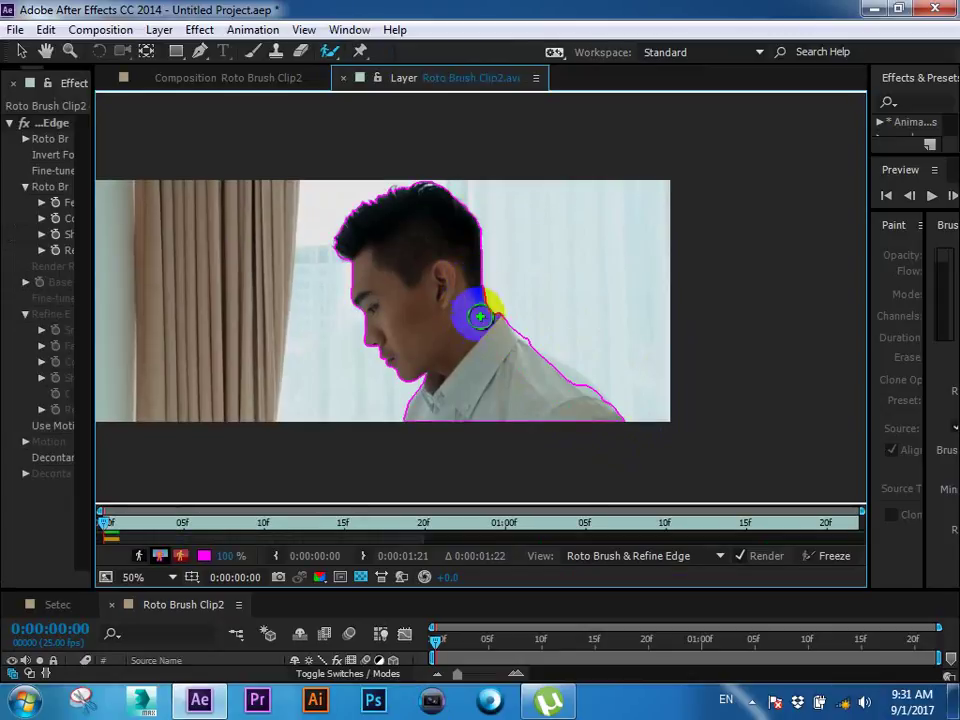
scroll(416, 250, "up", 2)
left_click_drag(416, 250, 485, 392)
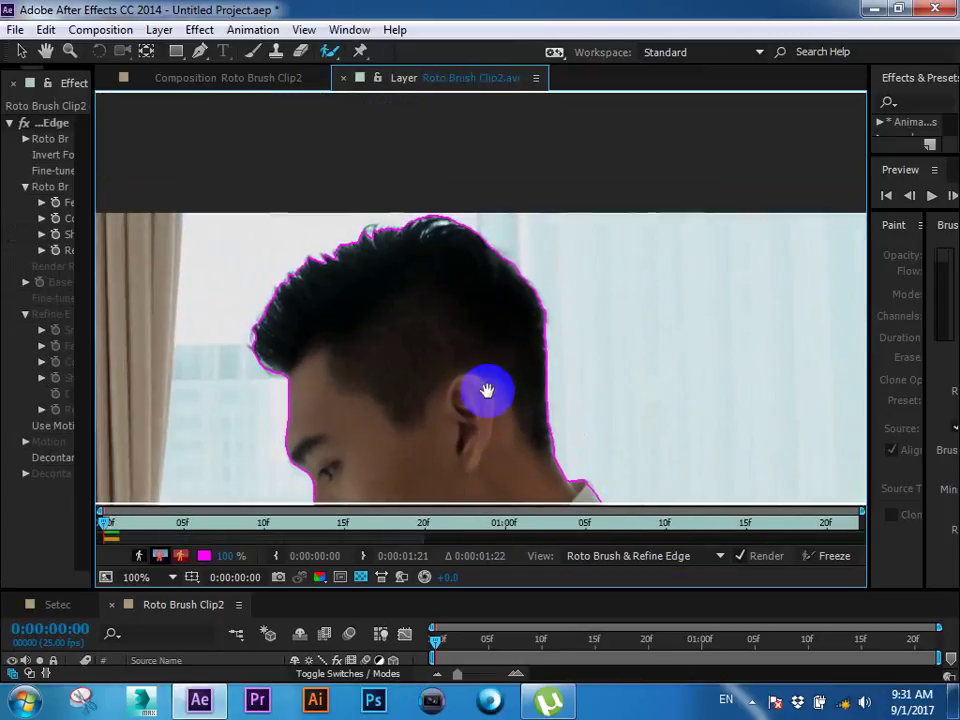
left_click(386, 252)
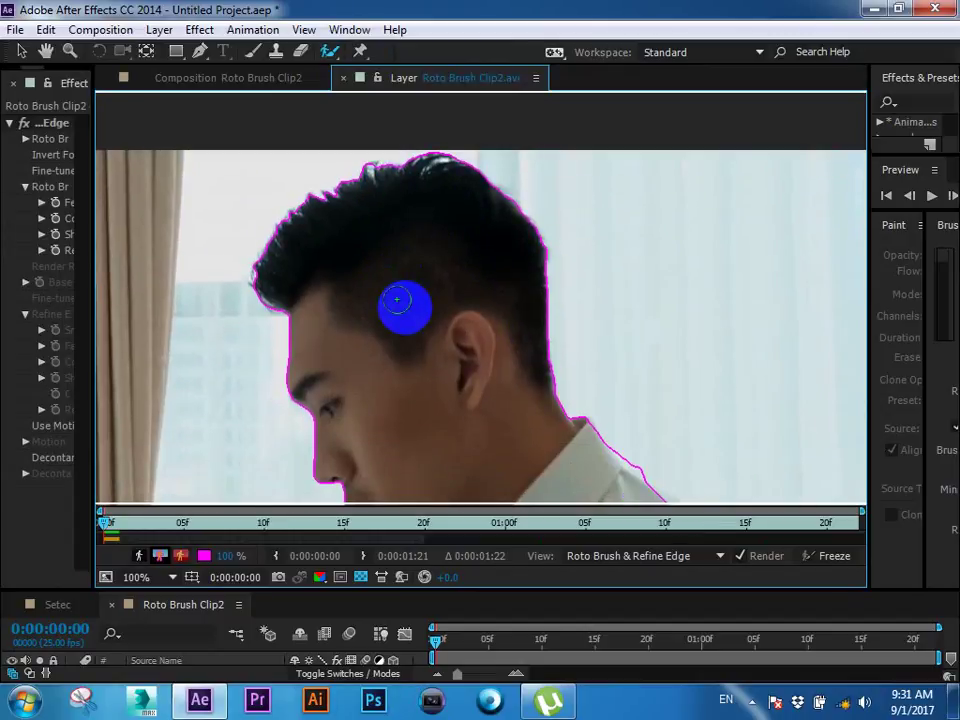
scroll(412, 315, "down", 4)
scroll(505, 370, "up", 2)
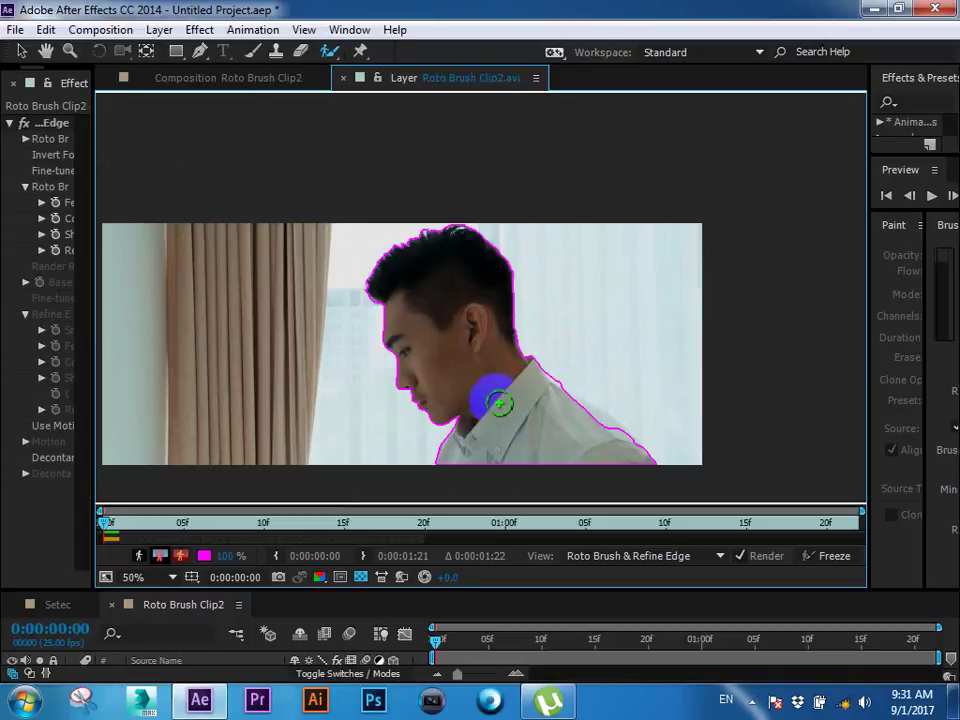
left_click_drag(499, 401, 484, 263)
scroll(499, 354, "up", 2)
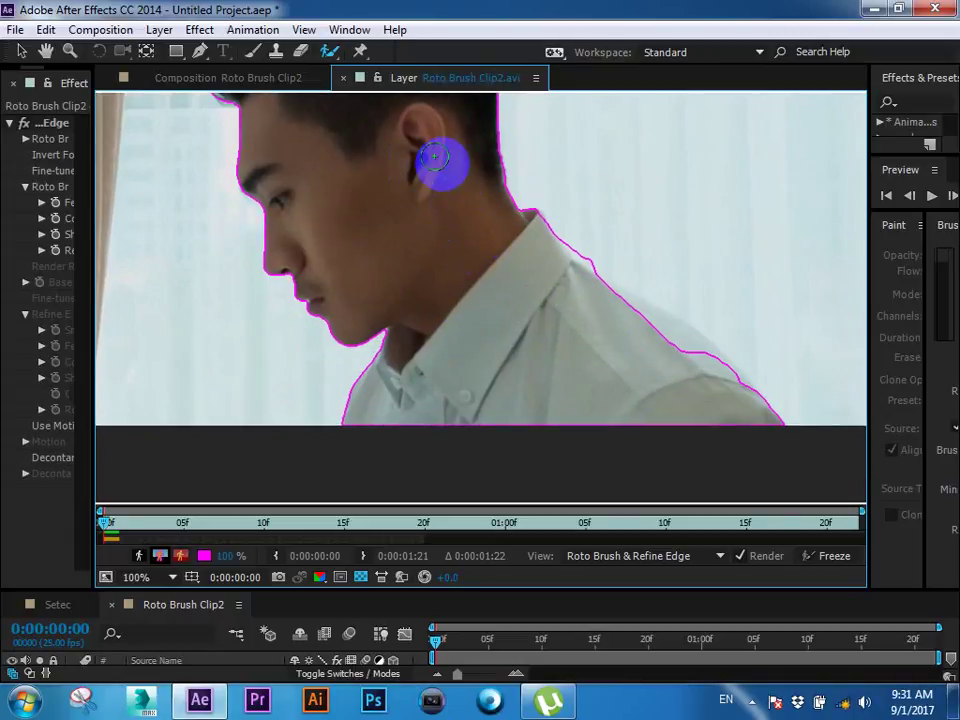
scroll(471, 193, "down", 1)
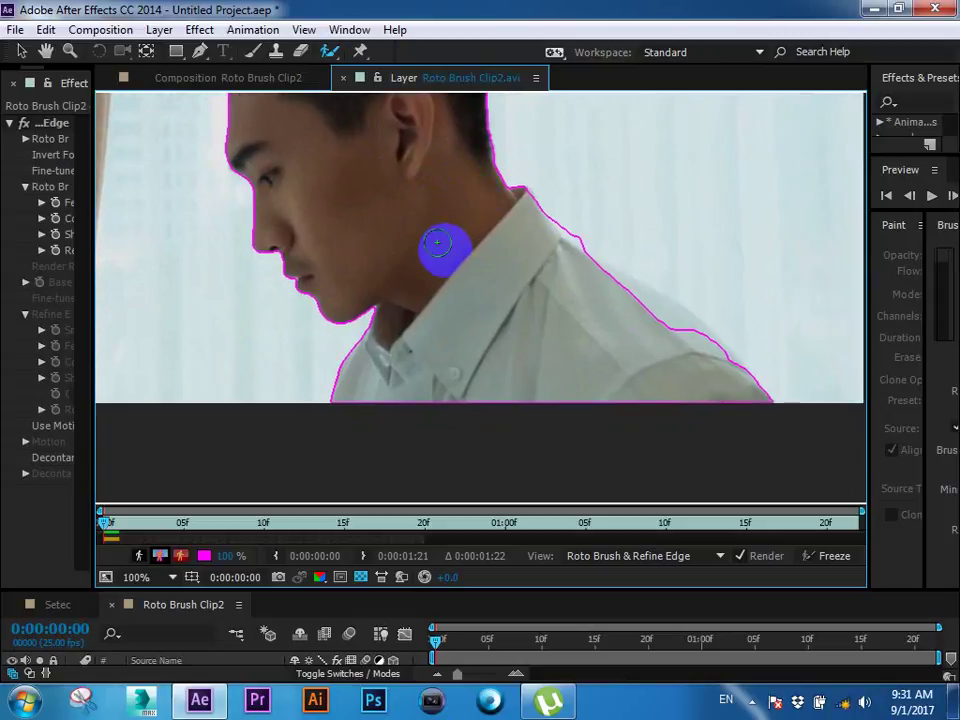
scroll(449, 263, "up", 2)
scroll(449, 263, "down", 2)
scroll(439, 225, "down", 1)
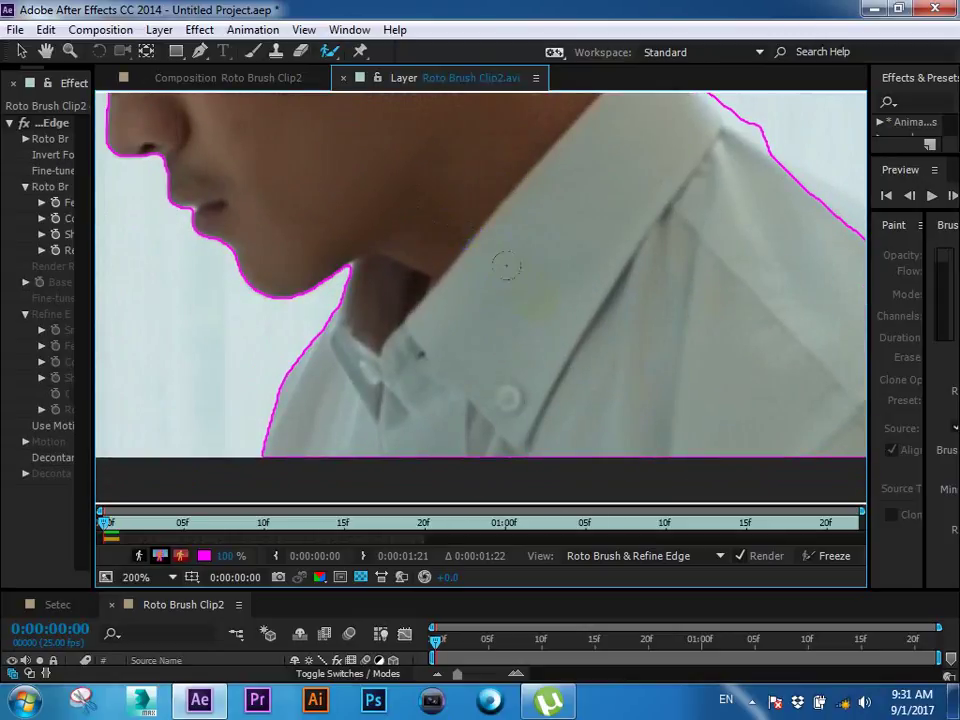
scroll(421, 309, "up", 2)
Step: Zoom in on the shoulder edge and subtract the background along it
mouse_move(421, 309)
left_mouse_down()
mouse_move(410, 196)
mouse_move(559, 294)
mouse_move(534, 278)
left_mouse_up()
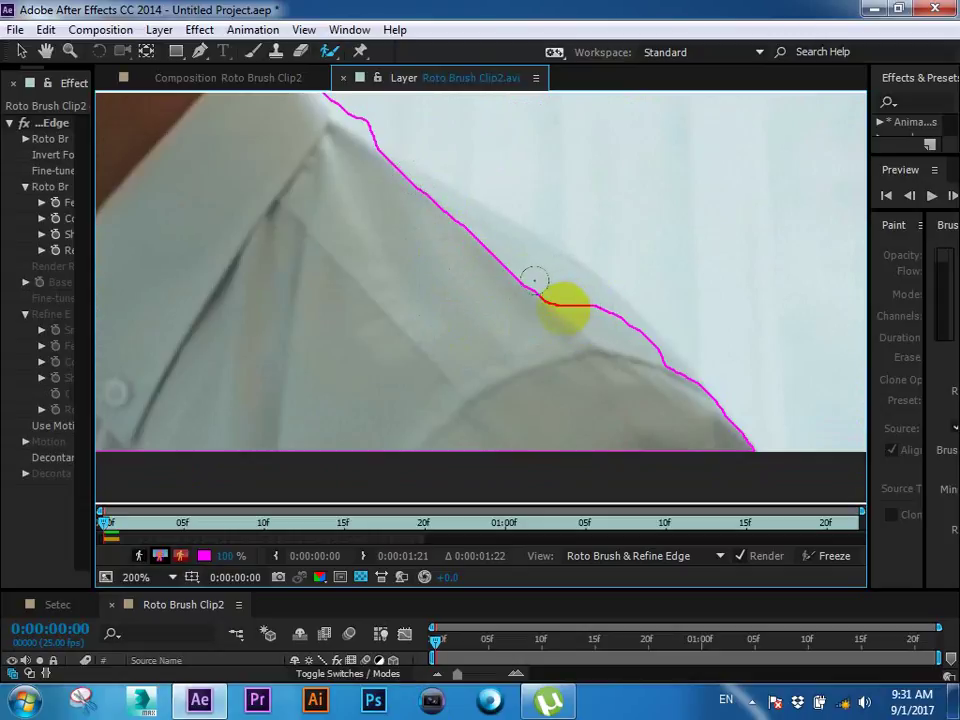
scroll(540, 283, "down", 2)
mouse_move(540, 283)
left_mouse_down()
mouse_move(415, 320)
mouse_move(425, 320)
mouse_move(379, 293)
mouse_move(455, 329)
left_mouse_up()
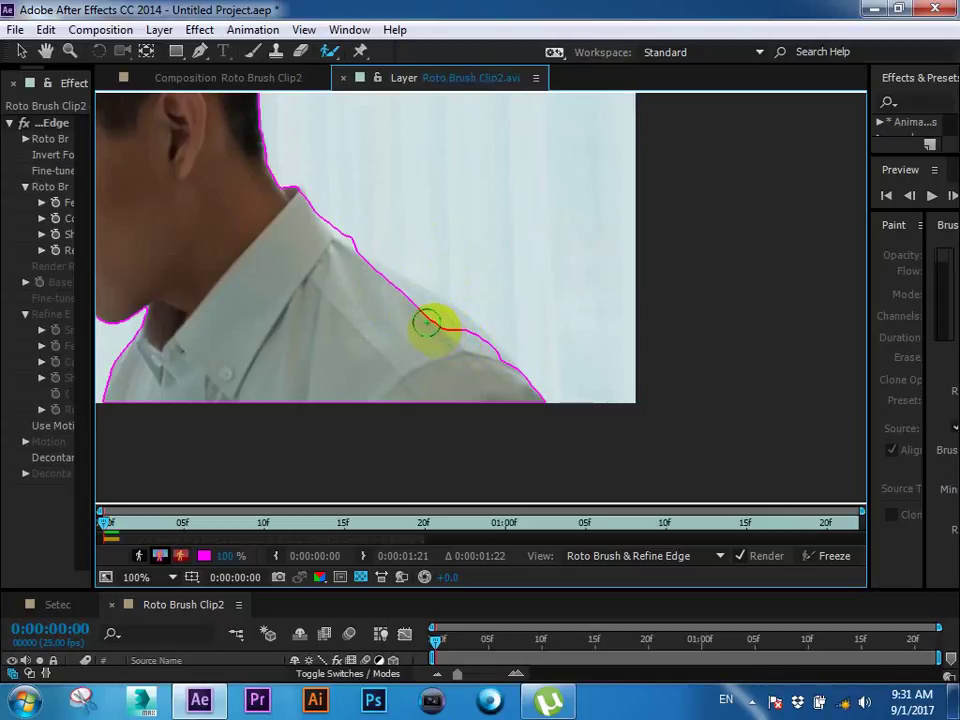
key("period")
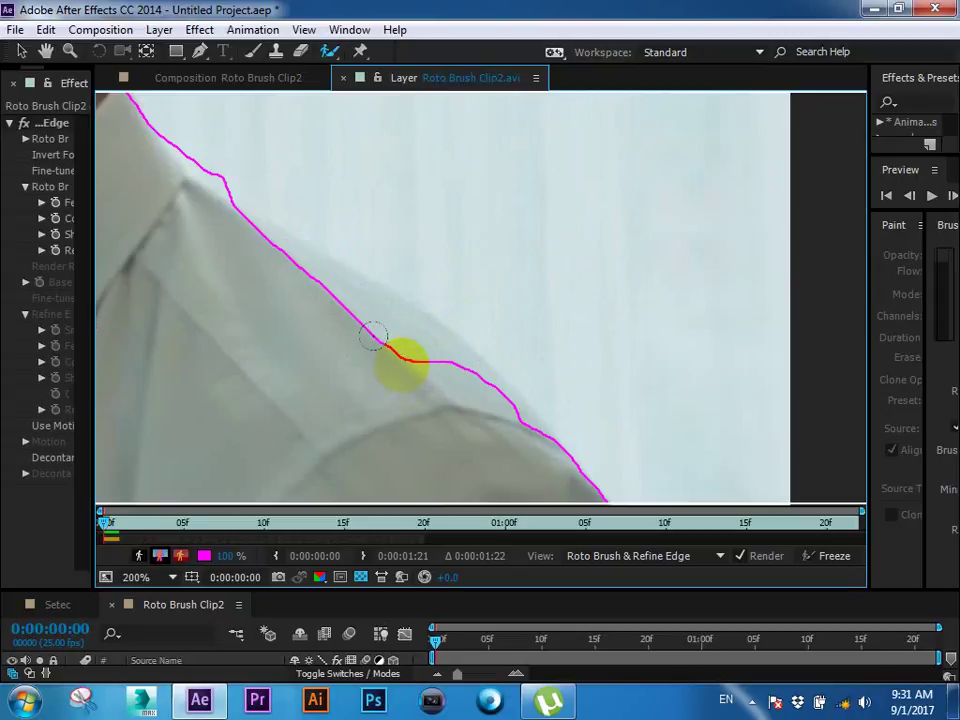
left_click_drag(369, 332, 252, 256)
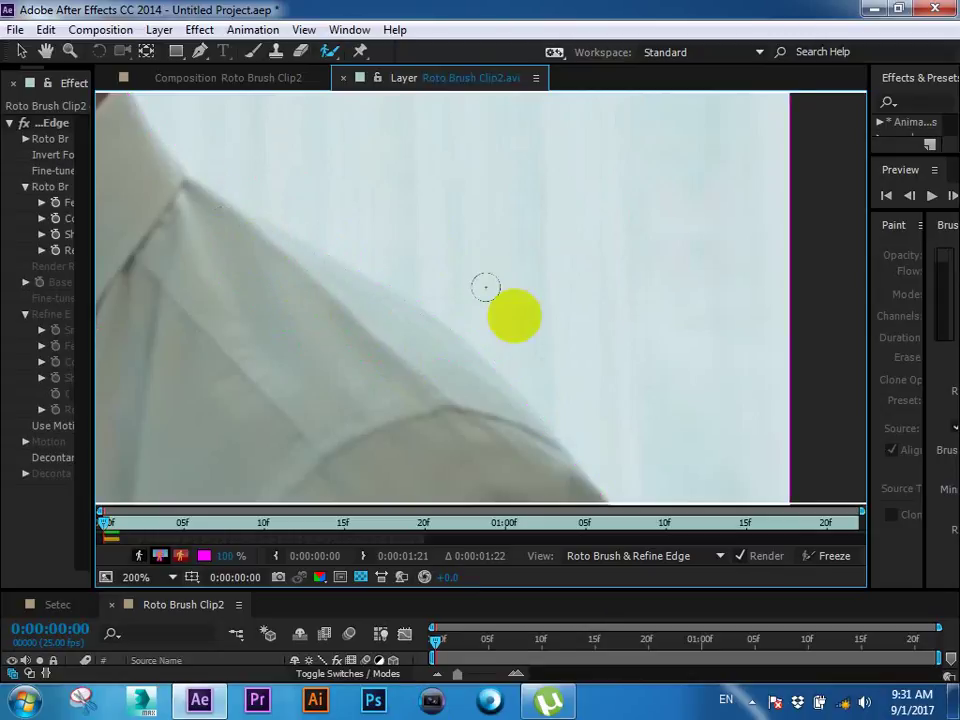
scroll(531, 320, "down", 3)
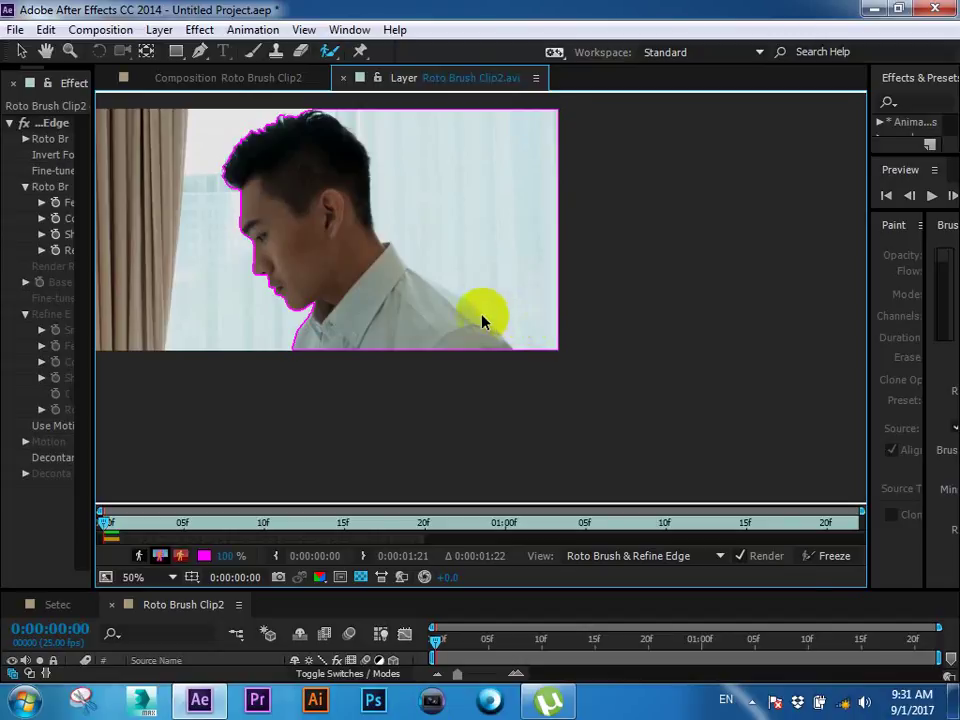
Step: Subtract background beside the shoulder, undoing a stray stroke and smoothing the notch
left_click_drag(482, 320, 444, 295)
left_click(449, 315)
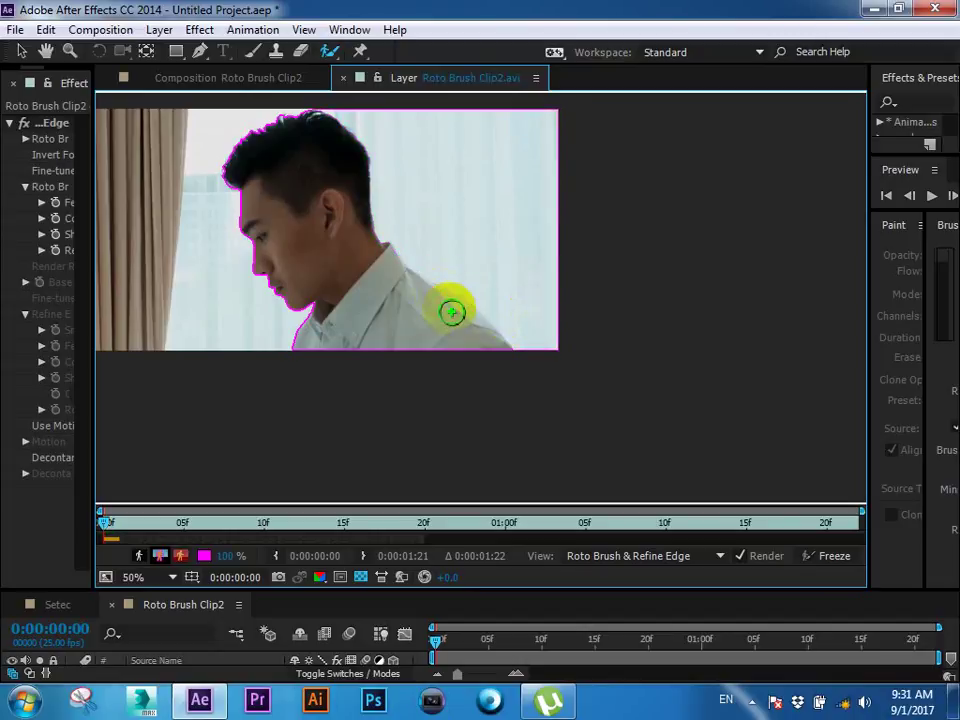
key("ctrl+z")
scroll(446, 294, "up", 3)
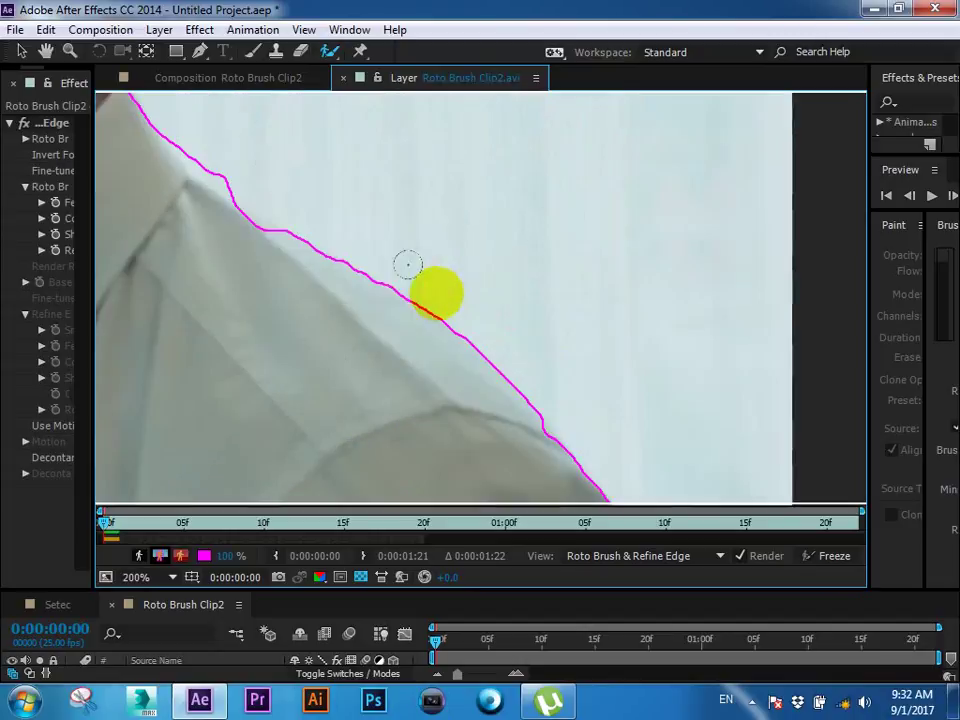
scroll(621, 388, "left", 2)
scroll(447, 316, "left", 2)
left_click(441, 308)
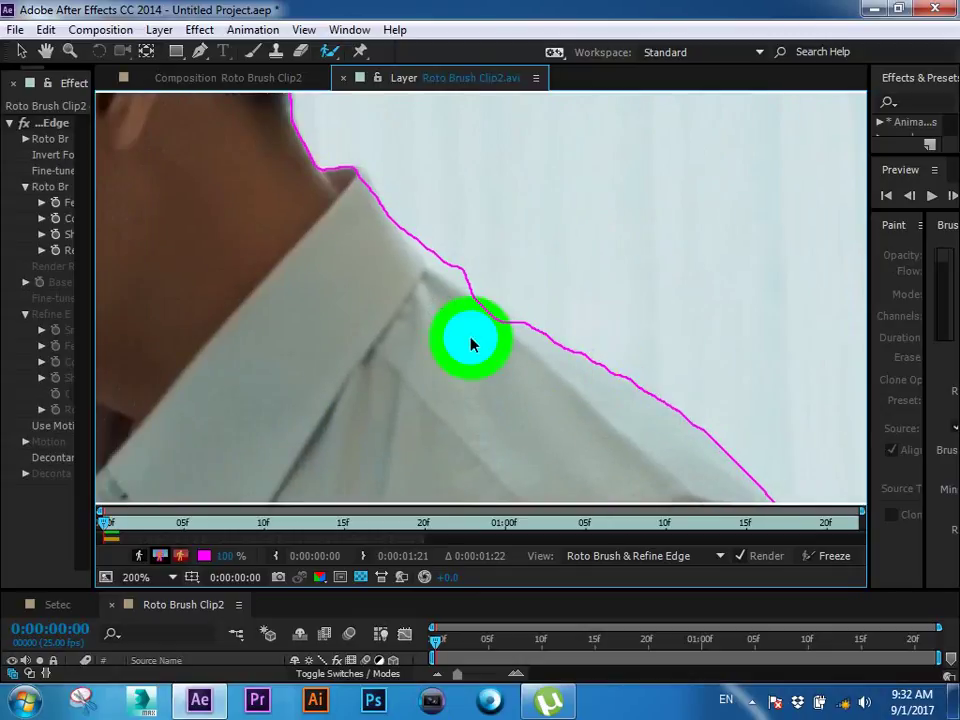
scroll(407, 311, "down", 2)
scroll(536, 360, "left", 3)
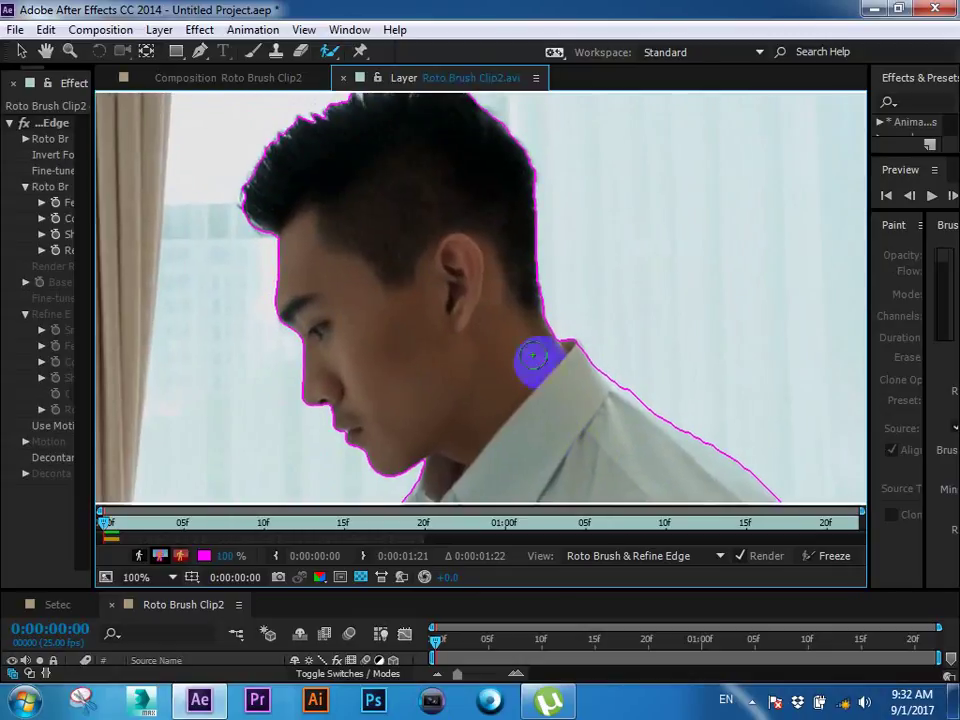
scroll(467, 317, "left", 2)
scroll(457, 310, "up", 3)
scroll(457, 310, "up", 2)
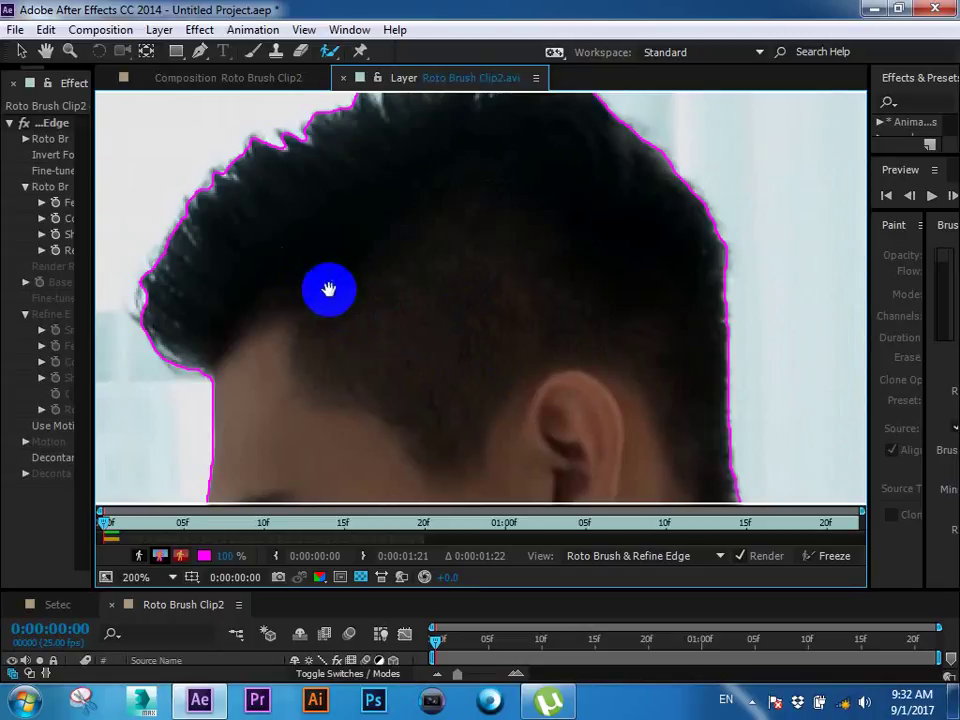
Step: Tighten the roto outline along the front hairline, removing the notch and background bulge
left_click_drag(328, 285, 514, 311)
left_click(381, 321)
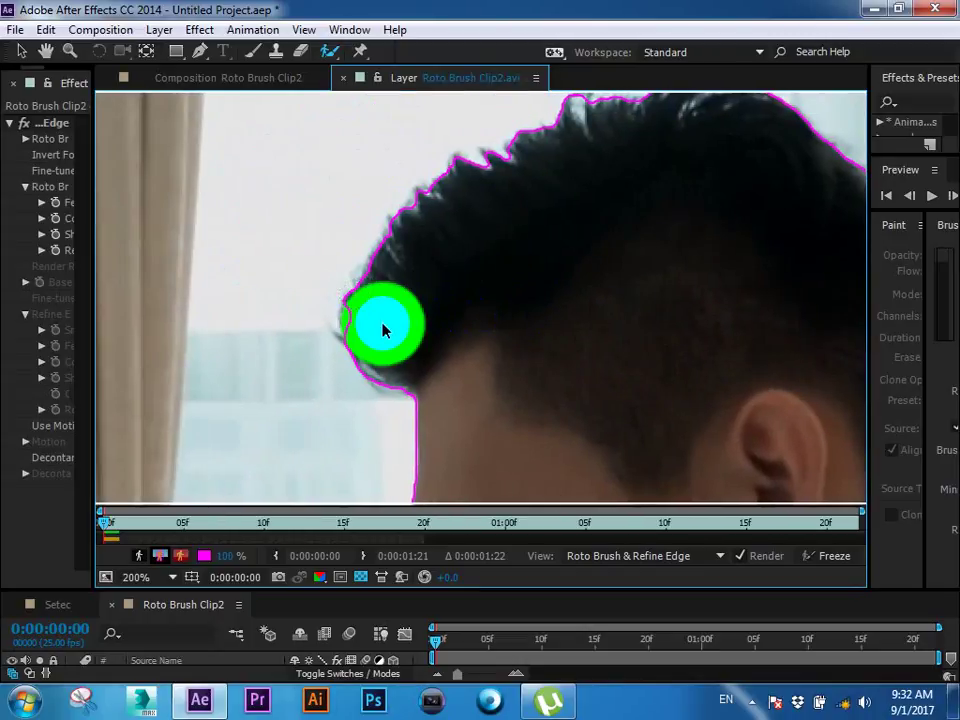
left_click(343, 297)
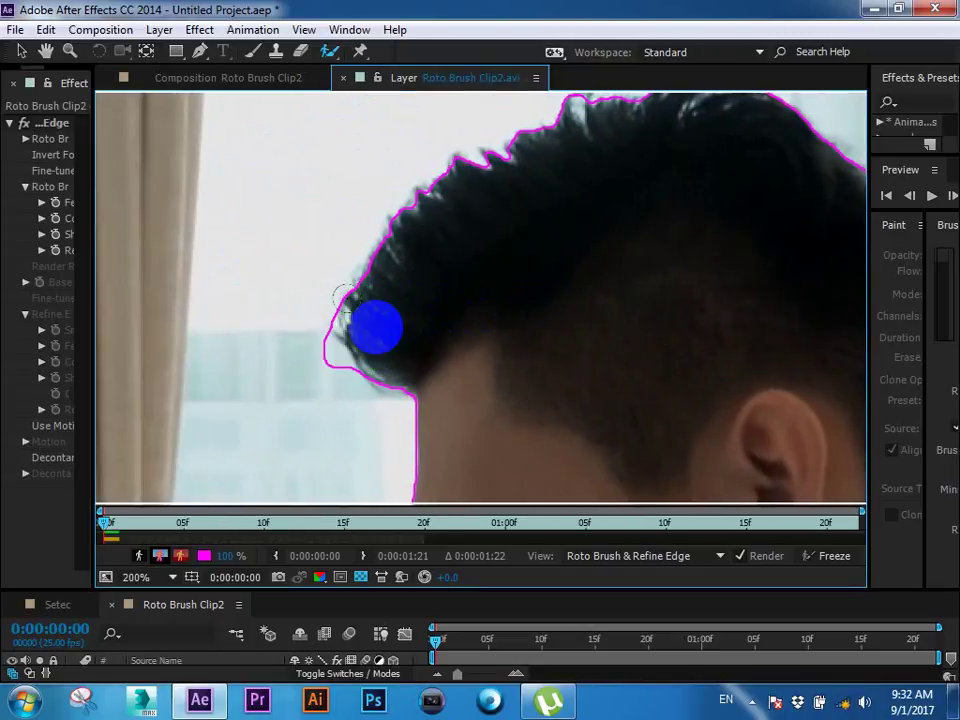
left_click_drag(558, 300, 519, 274)
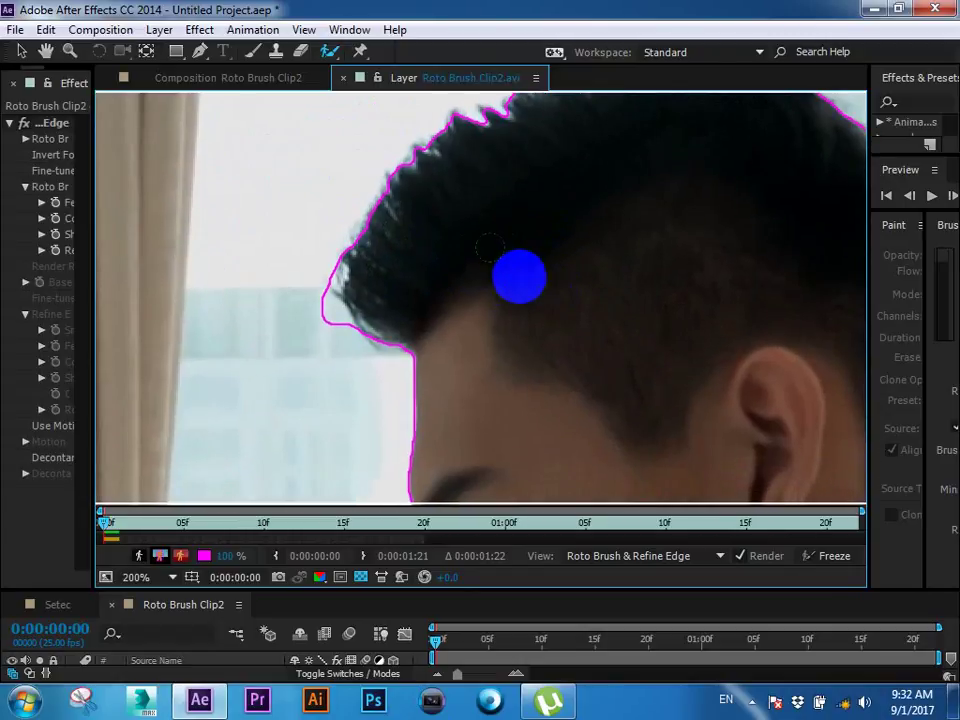
left_click_drag(343, 279, 311, 316)
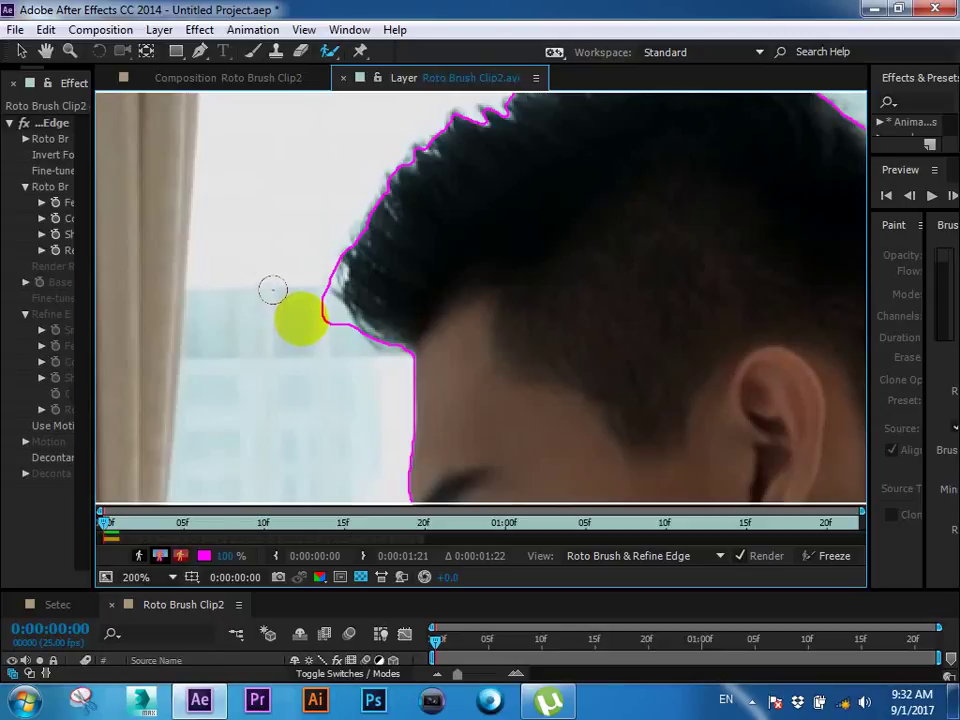
left_click(273, 294)
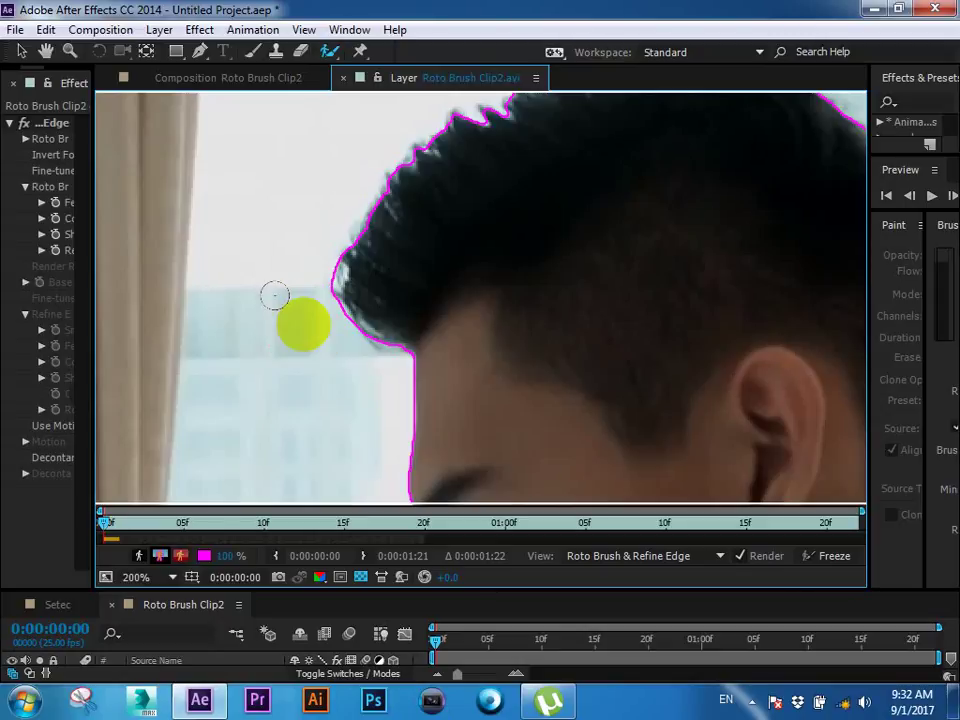
left_click(267, 281)
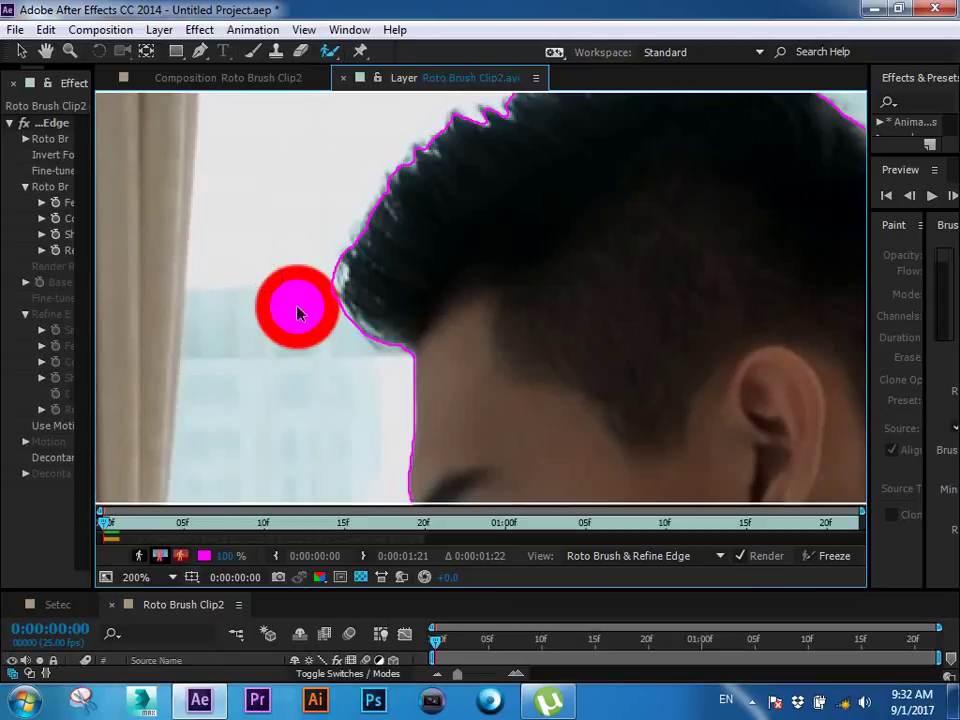
left_click(266, 237)
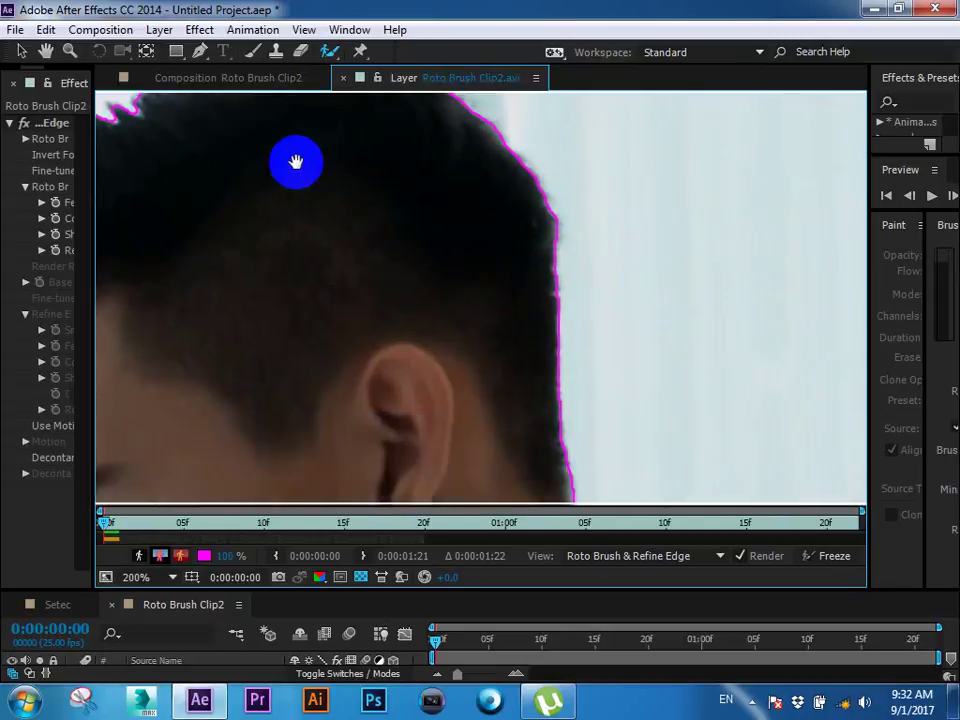
left_click_drag(488, 253, 545, 275)
key("comma")
key("comma")
scroll(568, 304, "down", 3)
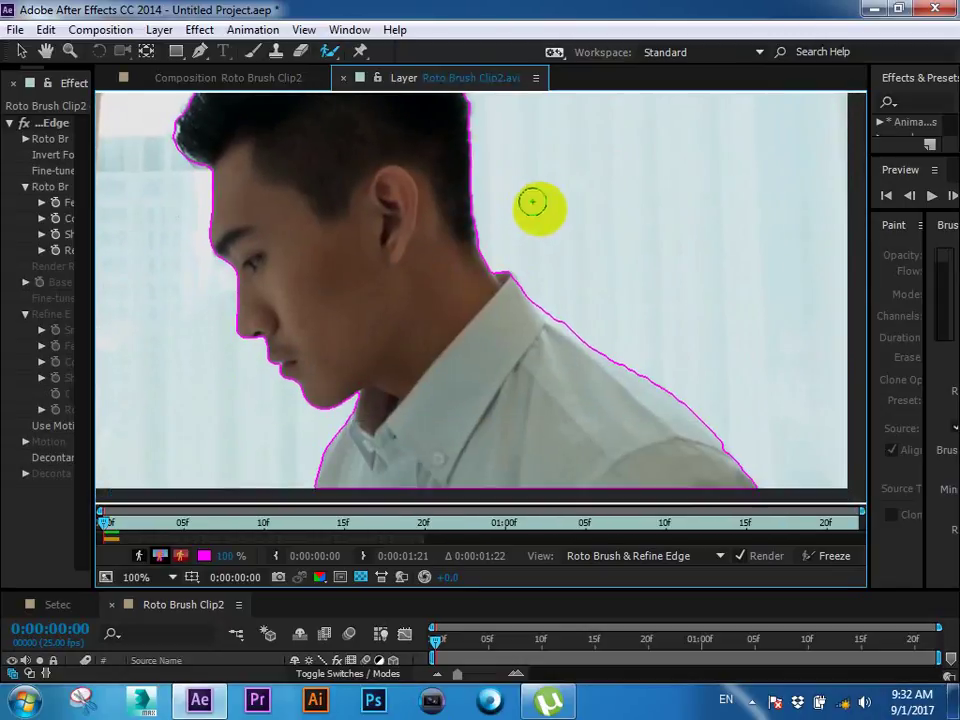
scroll(534, 204, "down", 3)
scroll(553, 240, "down", 2)
scroll(409, 275, "up", 4)
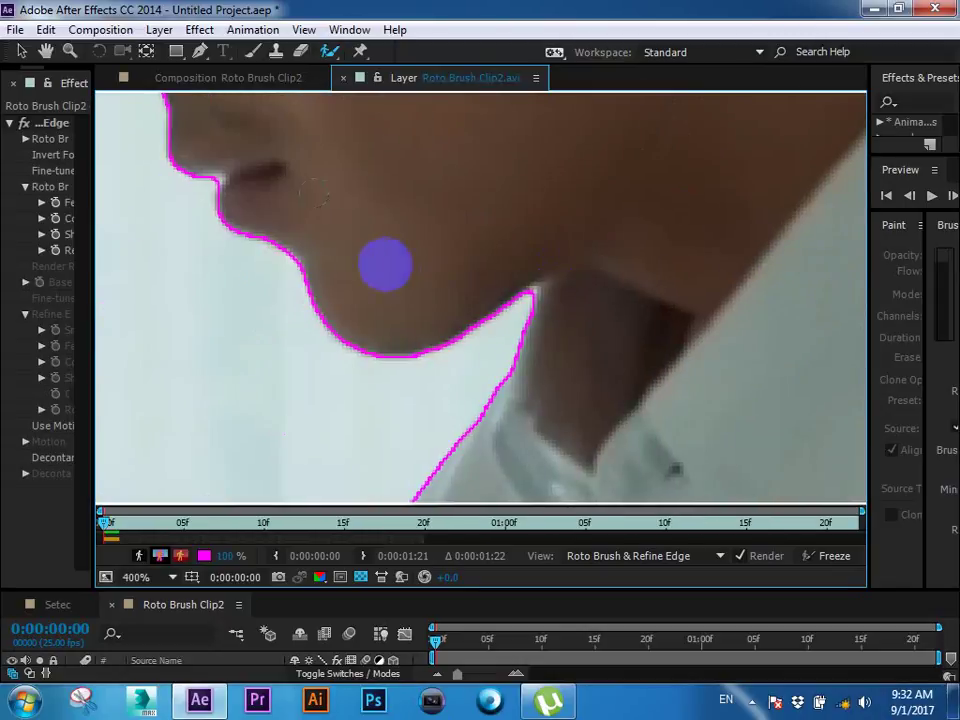
scroll(384, 264, "up", 2)
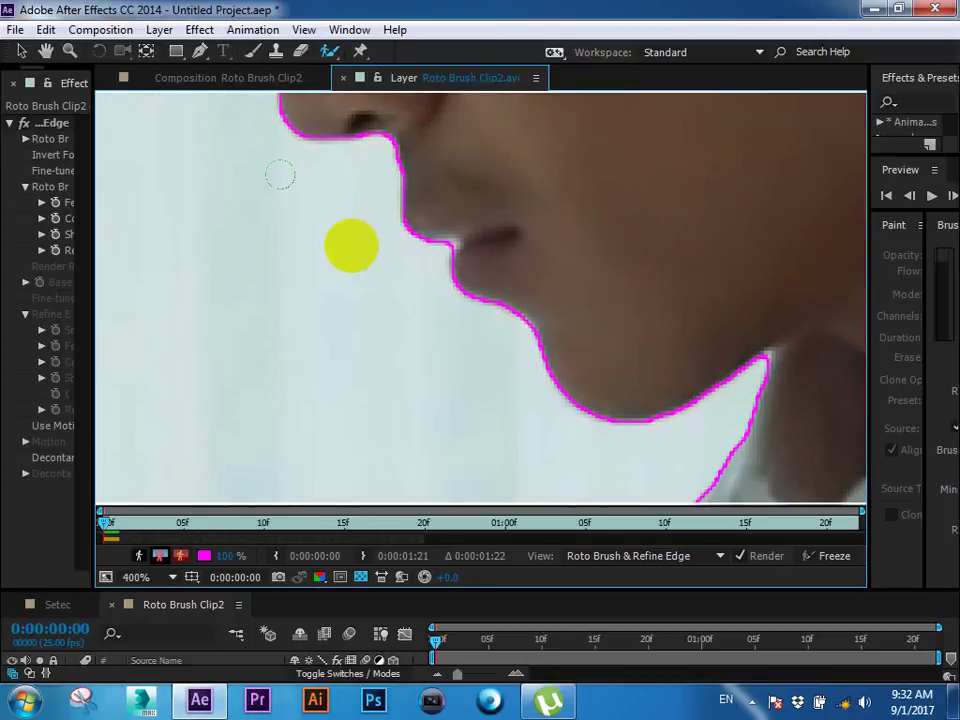
left_click_drag(445, 226, 455, 402)
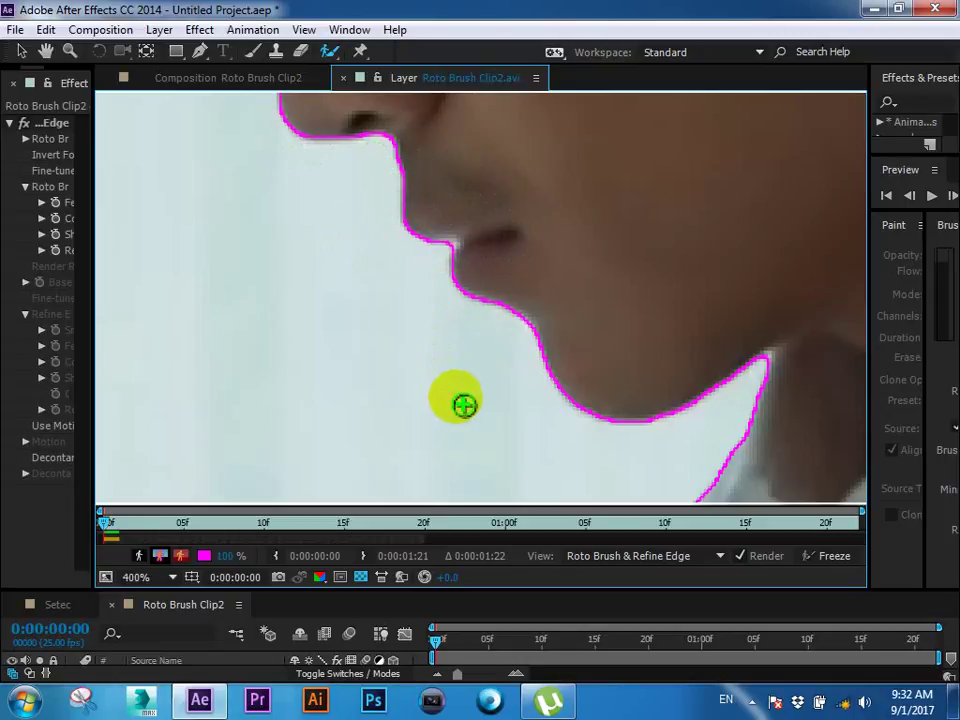
scroll(469, 319, "up", 2)
scroll(478, 328, "up", 2)
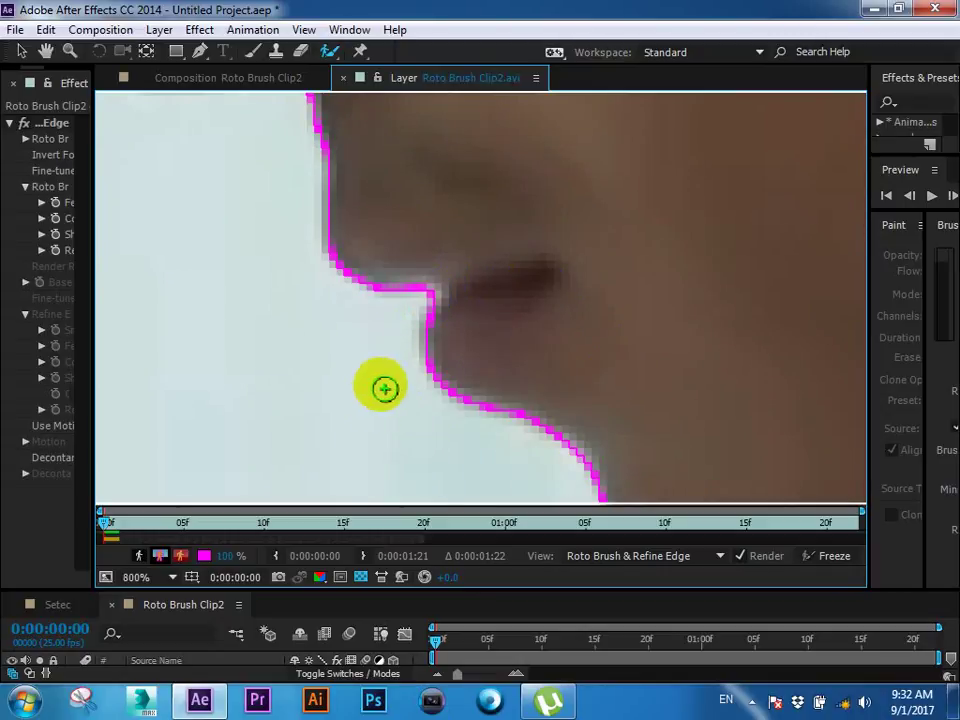
scroll(617, 242, "down", 3)
scroll(512, 283, "down", 2)
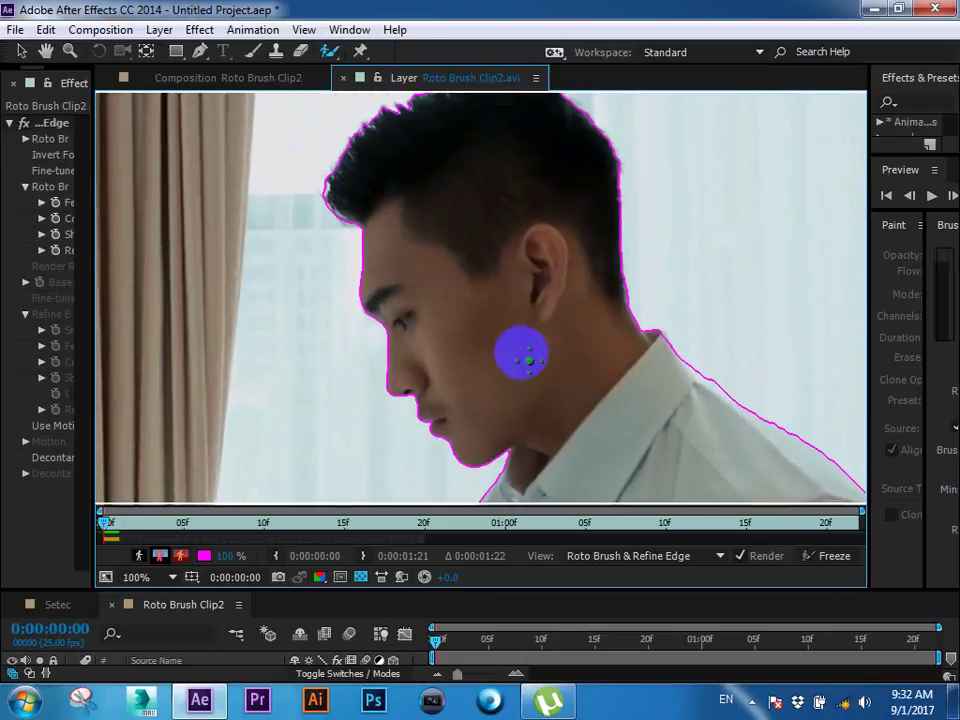
scroll(546, 332, "down", 1)
left_click_drag(546, 332, 503, 332)
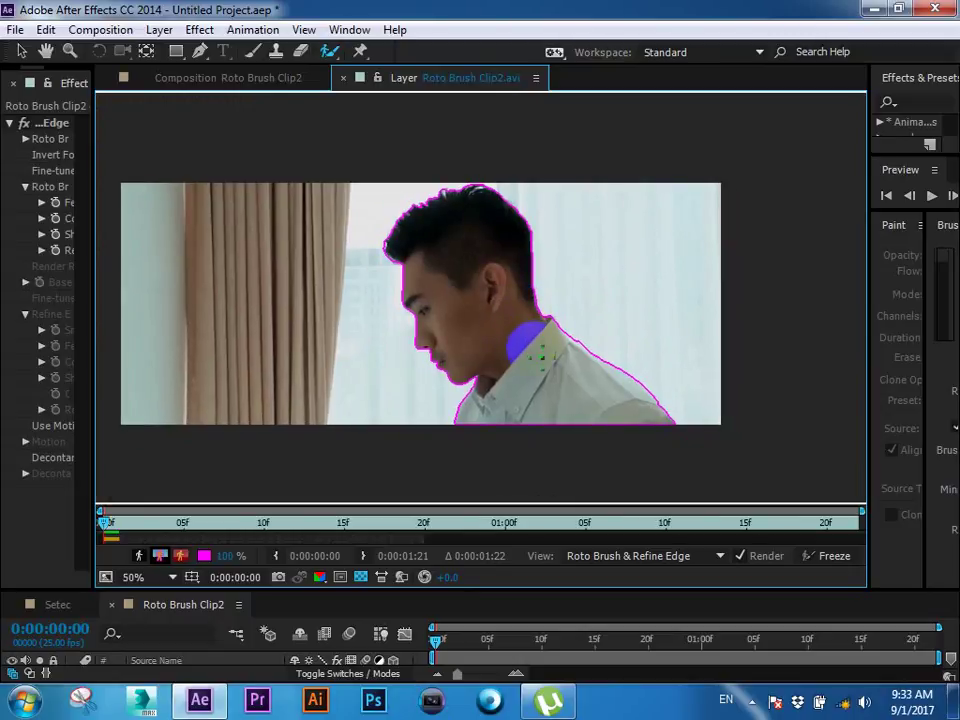
scroll(488, 330, "up", 1)
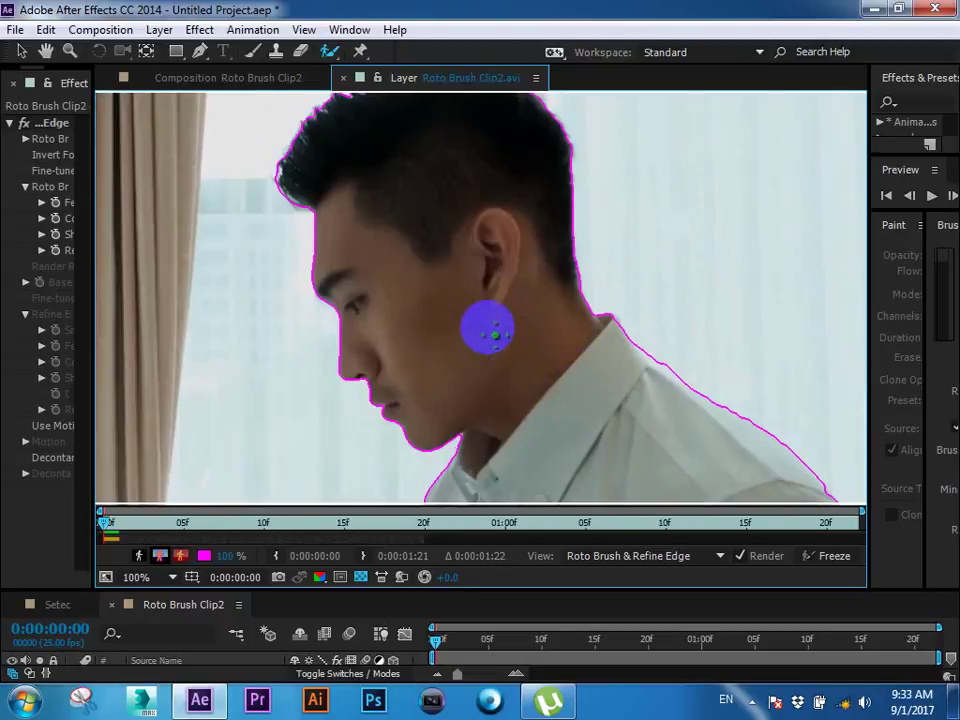
left_click_drag(460, 229, 482, 304)
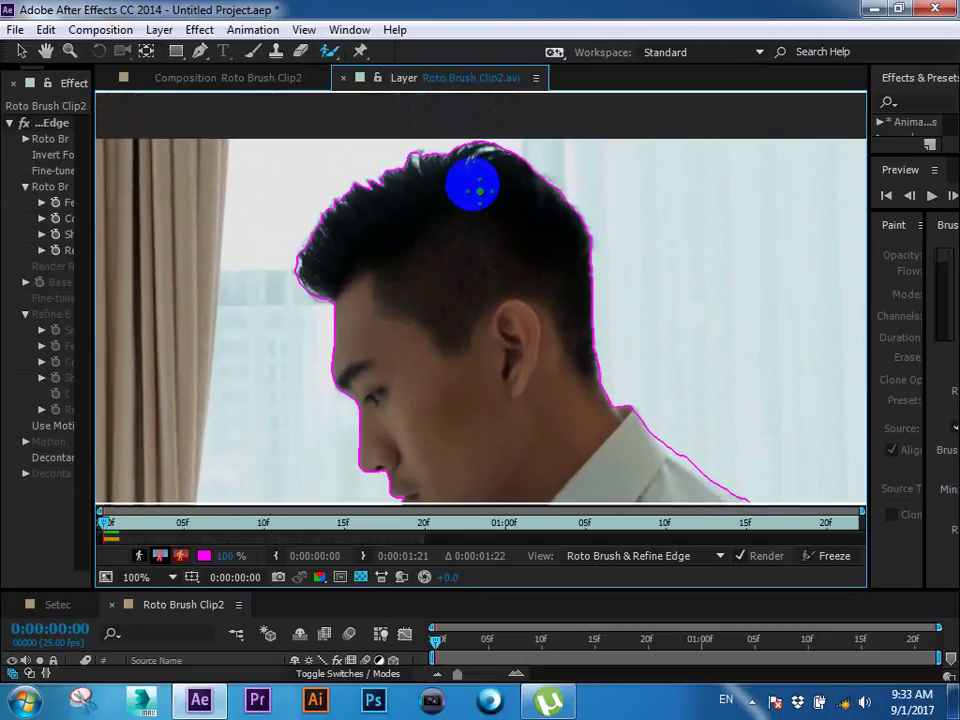
scroll(471, 268, "up", 1)
scroll(483, 274, "up", 1)
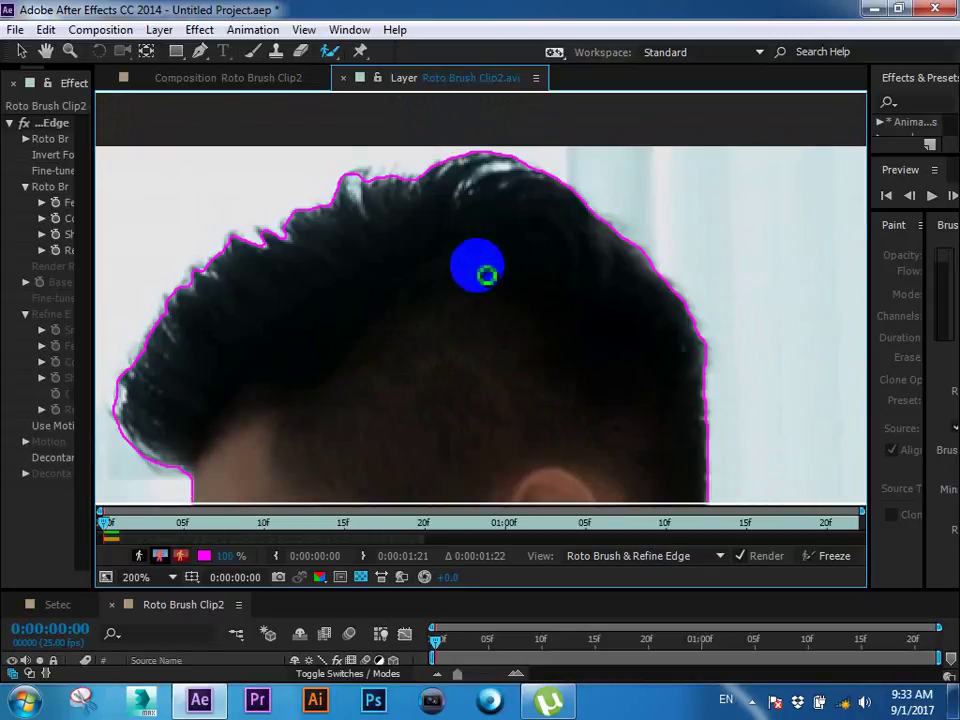
scroll(477, 268, "down", 1)
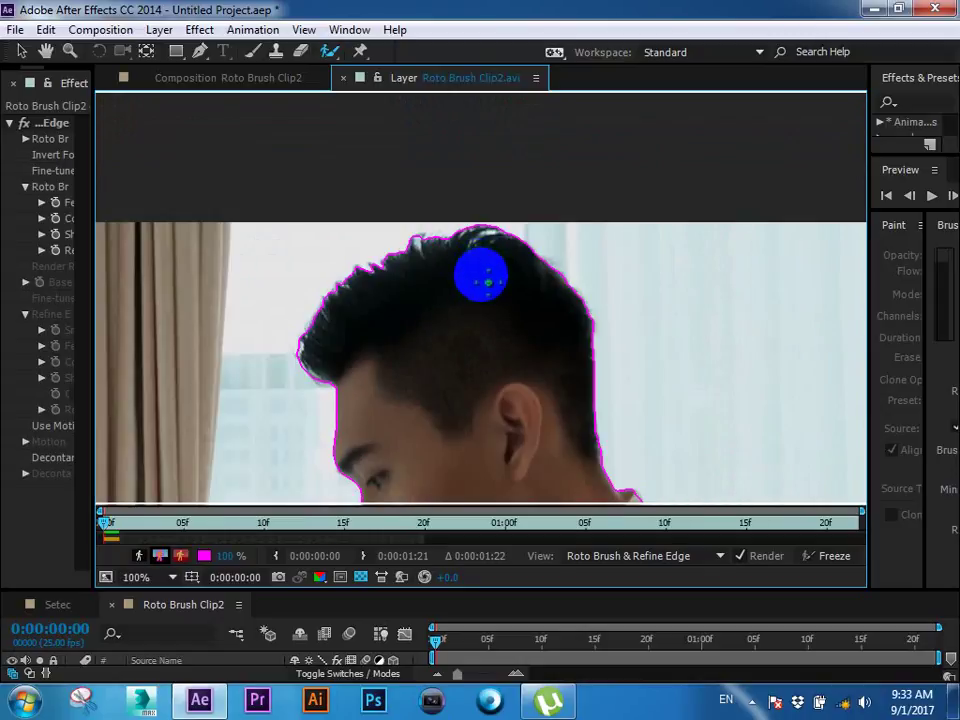
Step: Switch to the Refine Edge Tool and enlarge its brush over the man's head
left_click(331, 53)
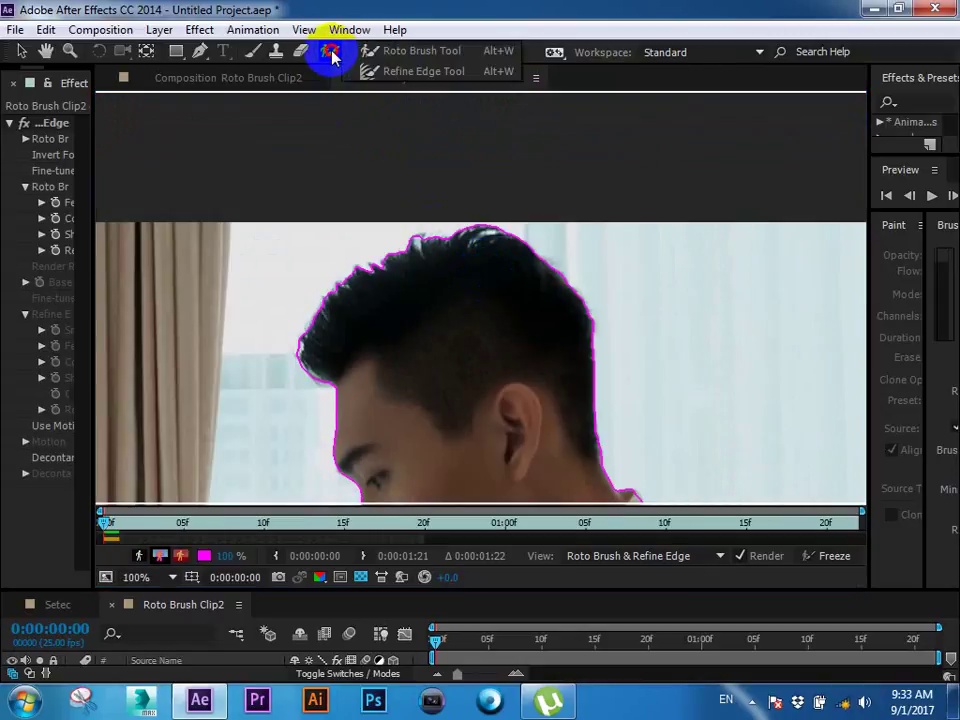
left_click(404, 72)
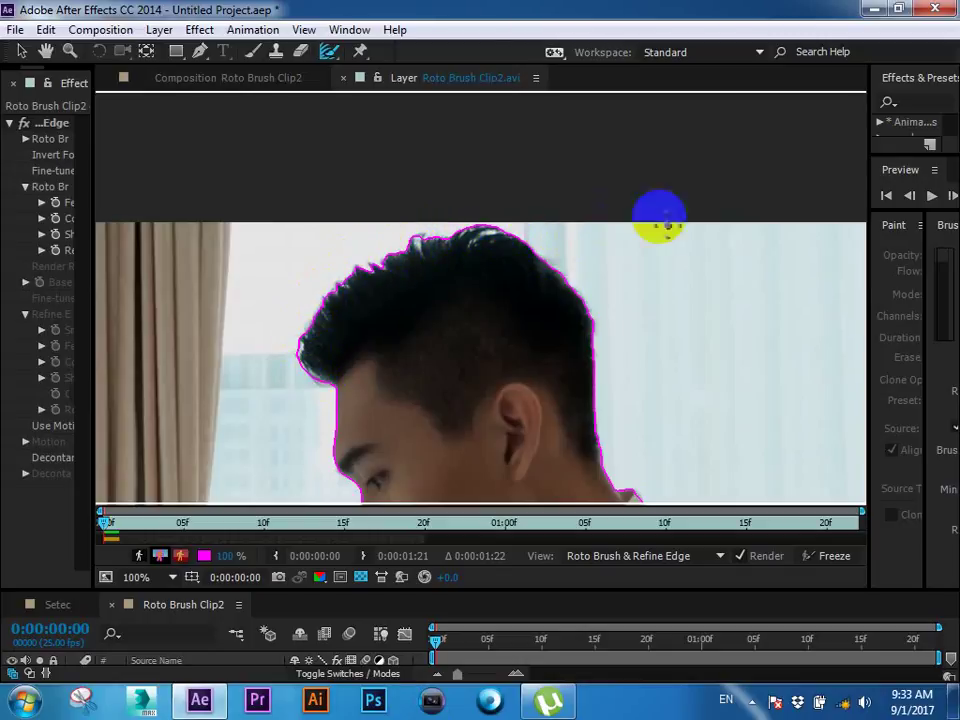
left_click_drag(500, 235, 465, 250)
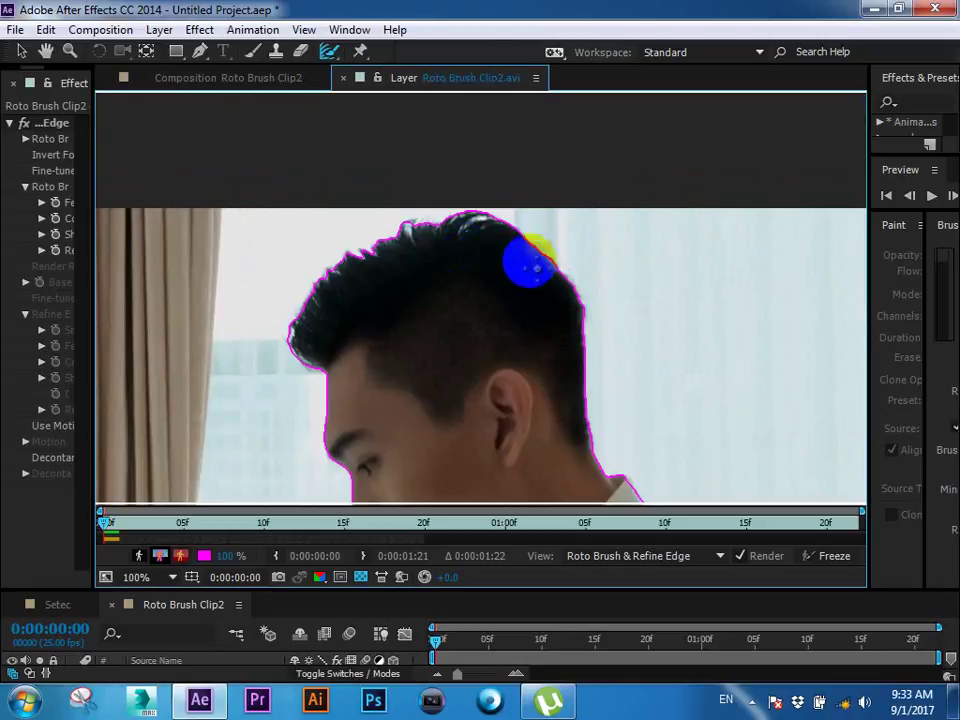
left_click_drag(525, 262, 598, 238)
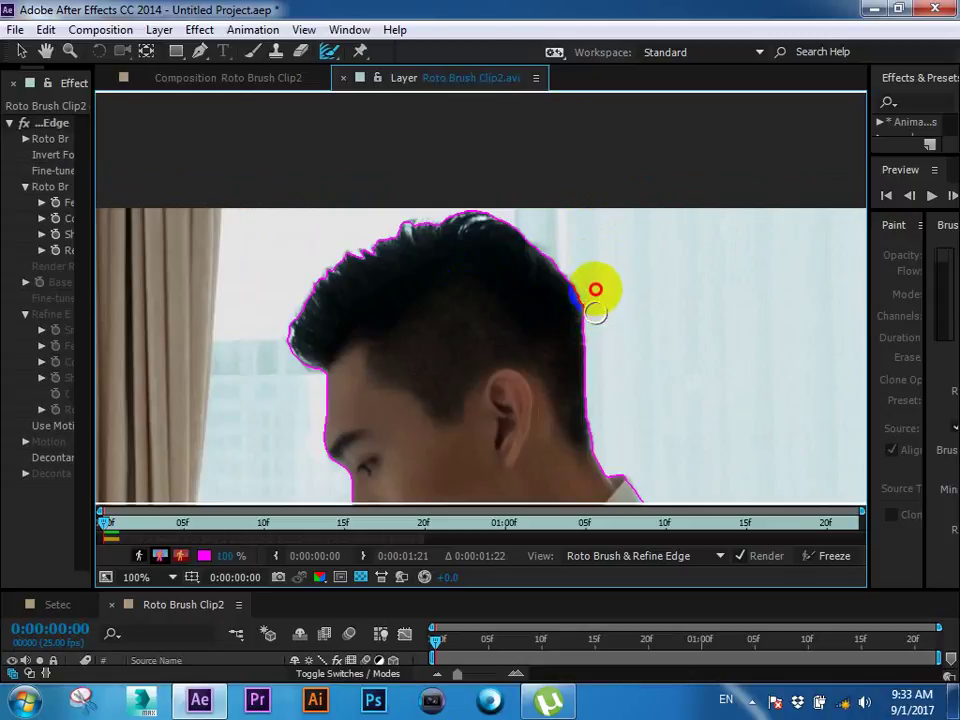
left_click_drag(595, 290, 596, 258)
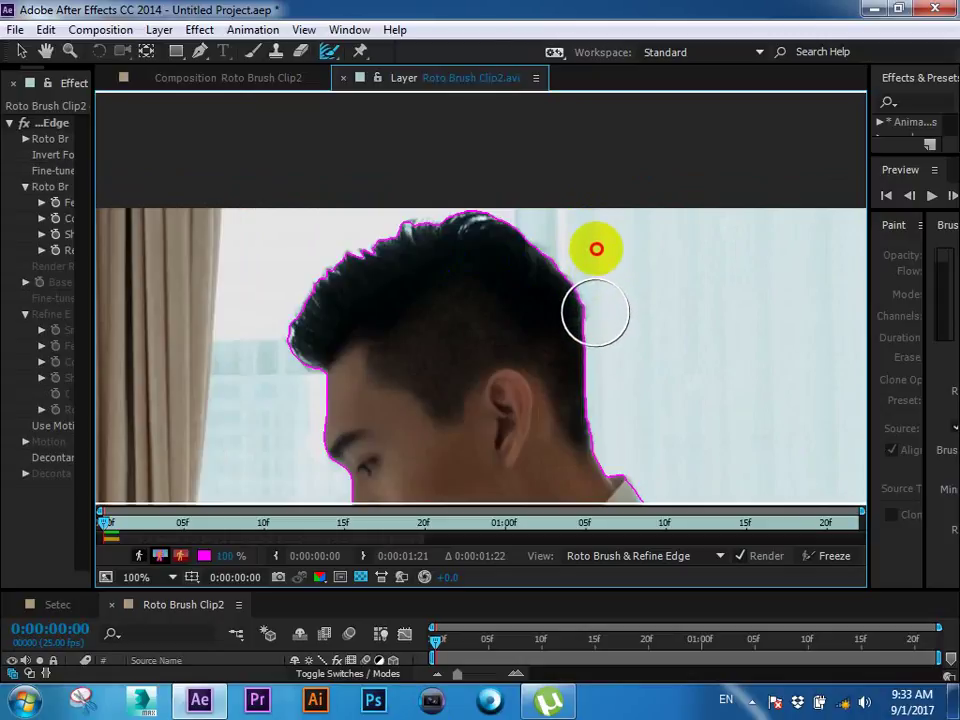
Step: Reselect the Refine Edge Tool and paint refinement along the man's left hairline
scroll(568, 279, "down", 3)
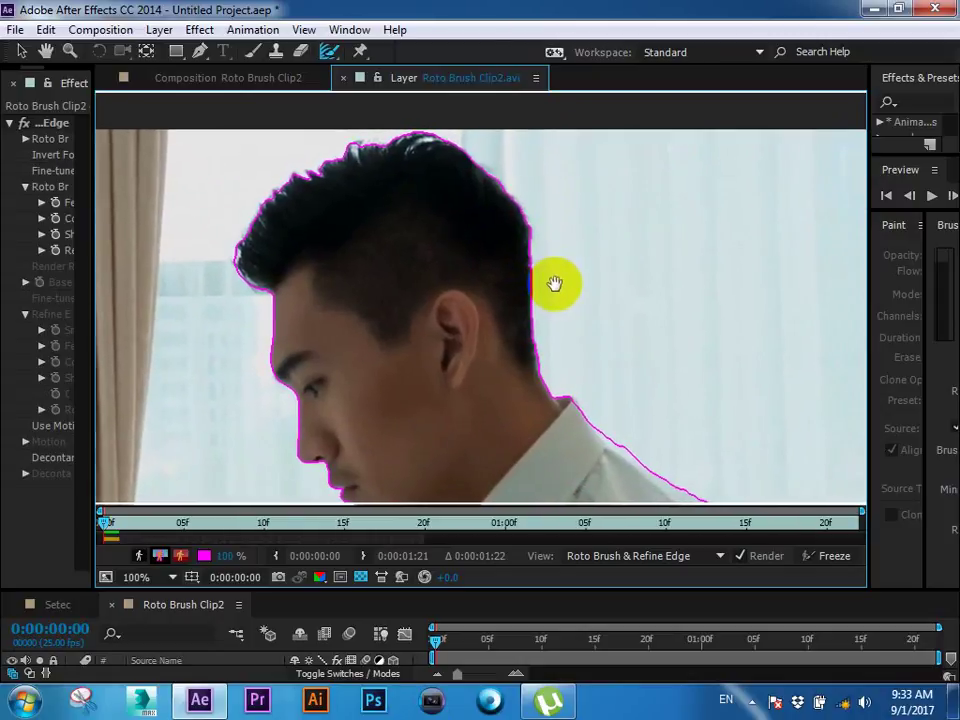
scroll(600, 240, "up", 1)
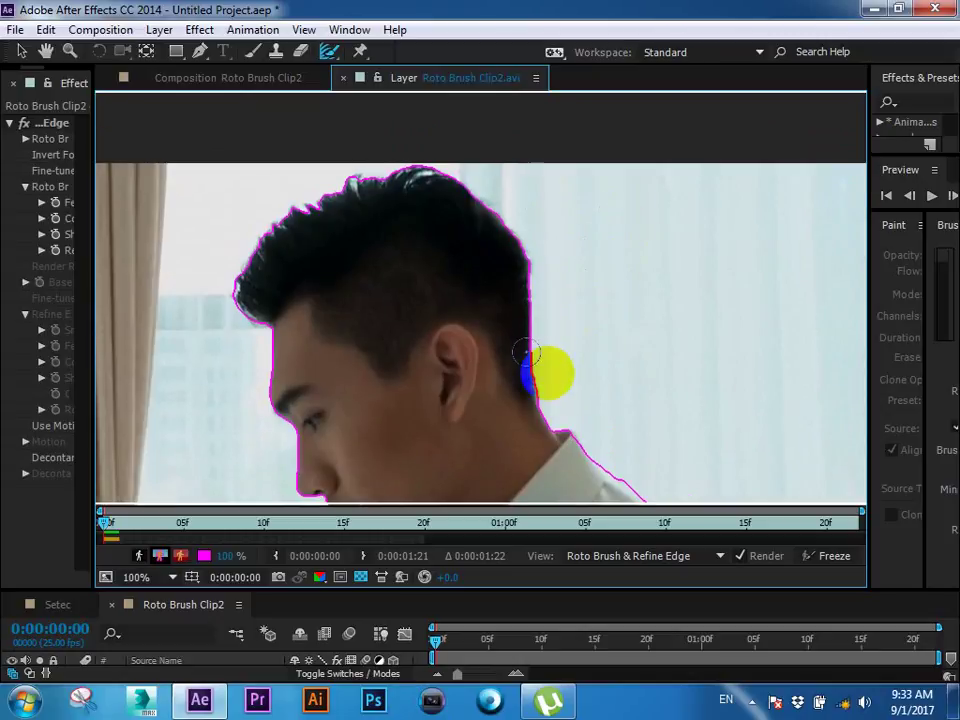
scroll(550, 260, "down", 2)
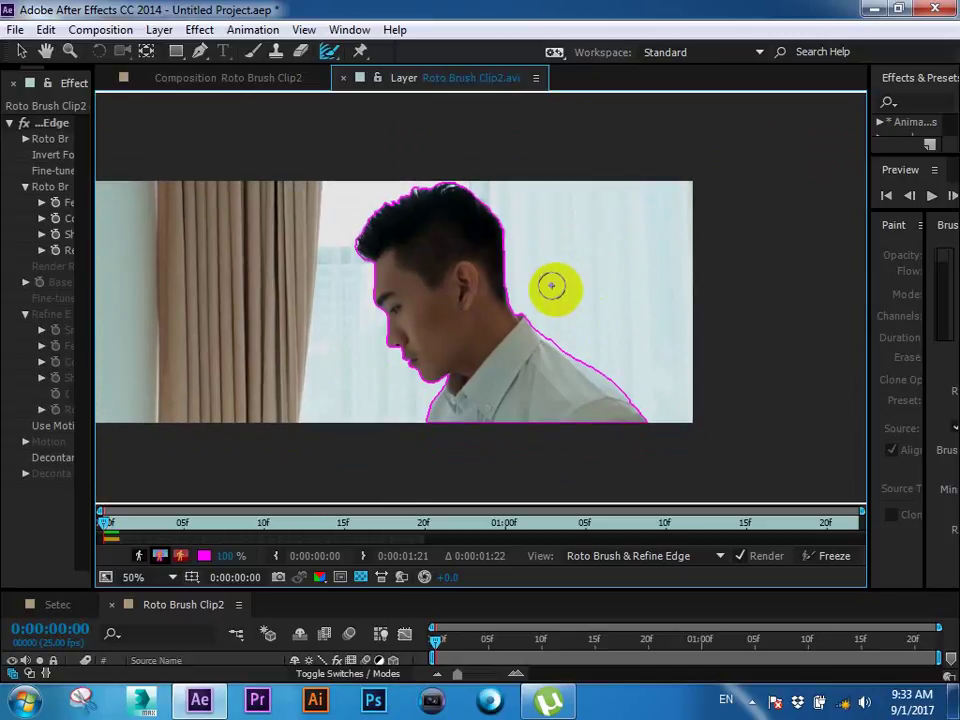
scroll(535, 256, "up", 2)
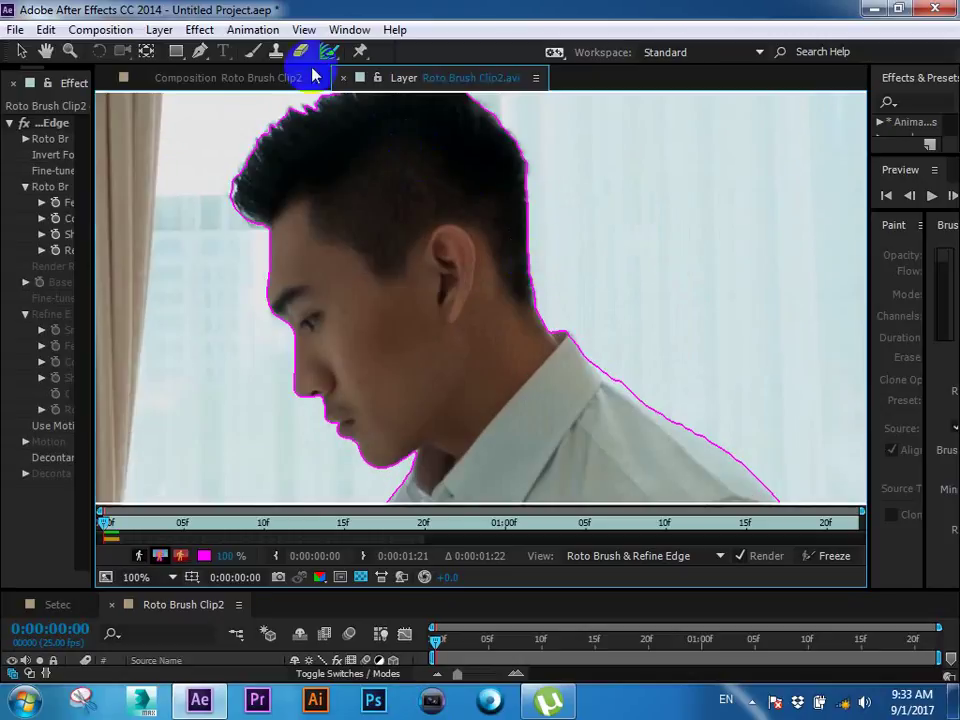
left_click(338, 52)
left_click(368, 50)
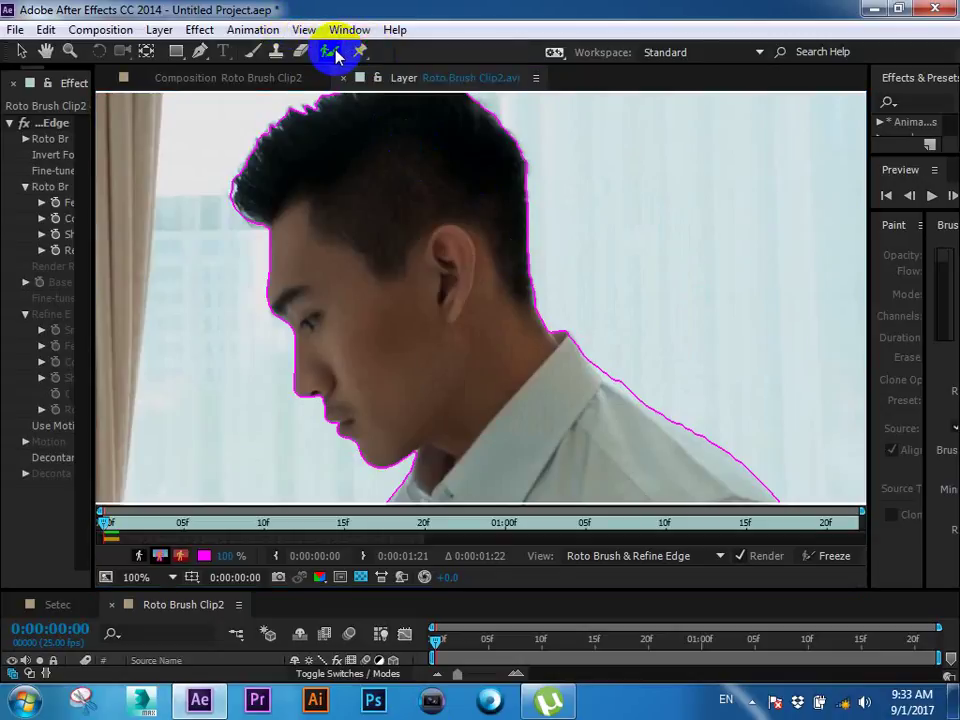
left_click_drag(333, 55, 373, 85)
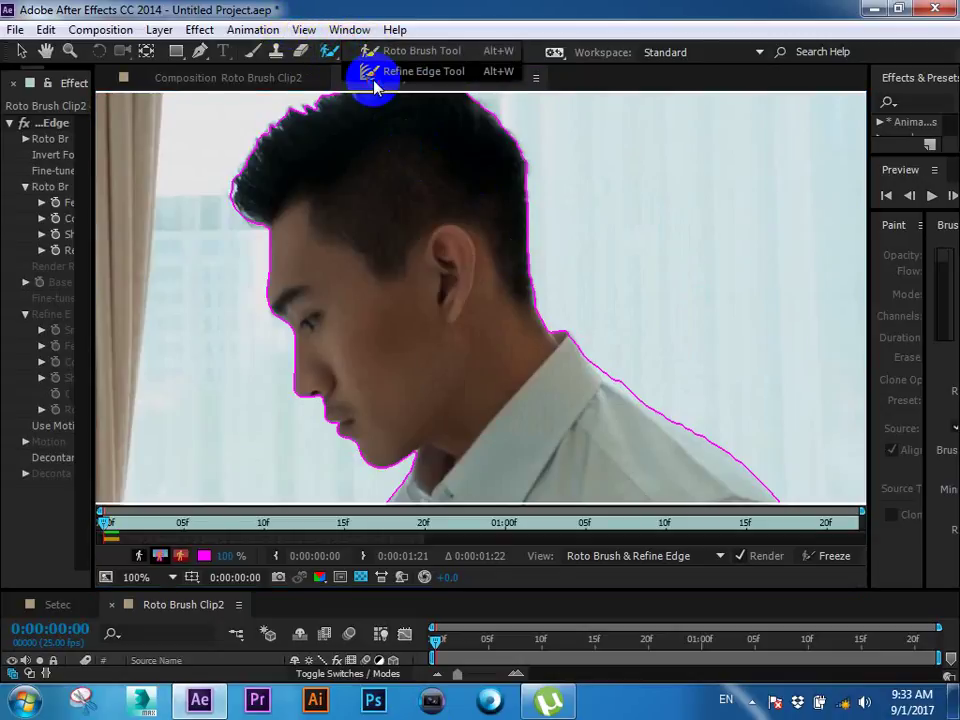
scroll(500, 220, "up", 2)
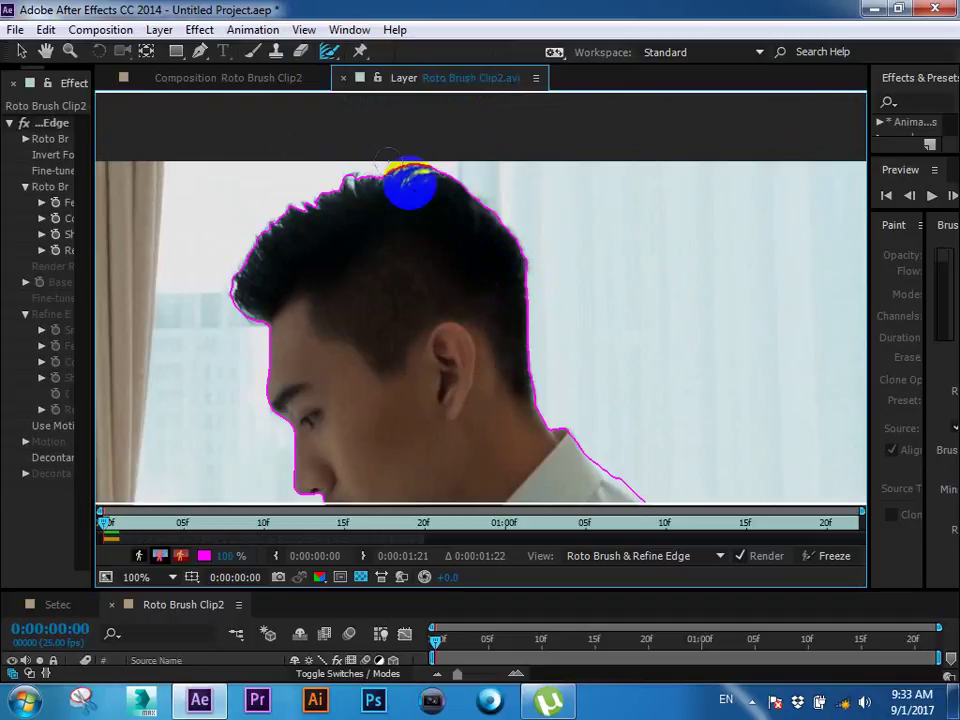
left_click_drag(390, 160, 227, 277)
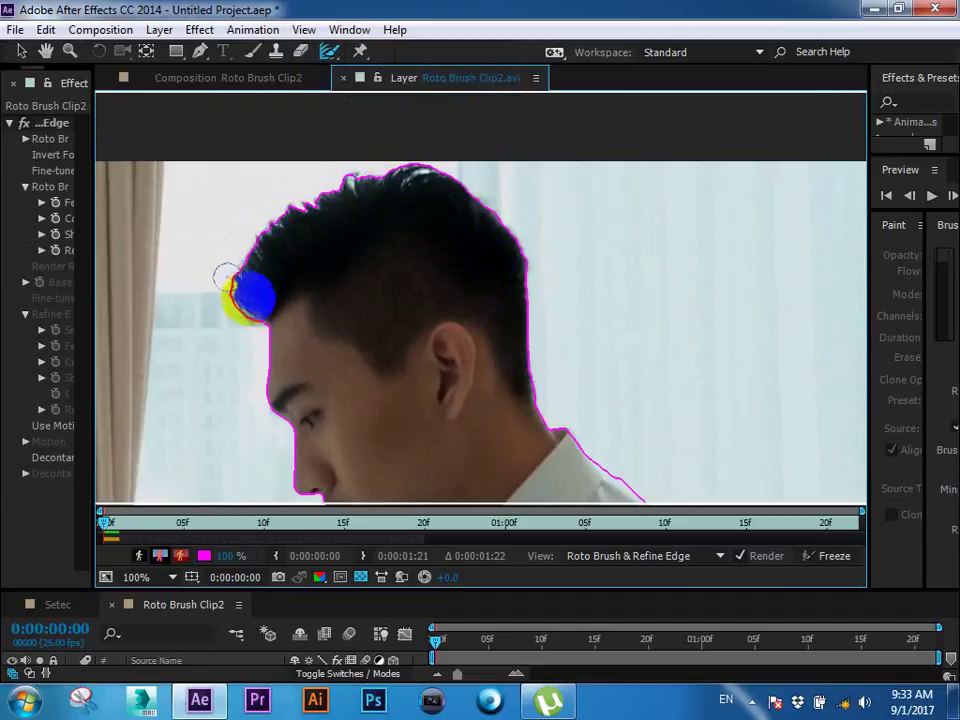
scroll(235, 285, "down", 2)
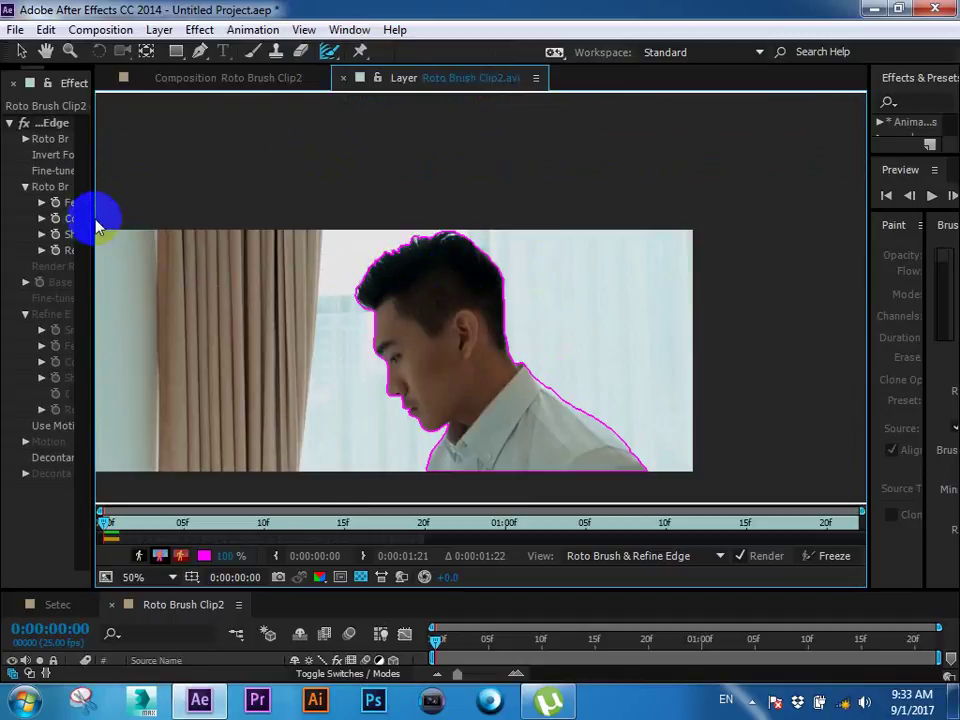
Step: Widen the Effect Controls panel and return to the Roto Brush tool
left_click_drag(92, 218, 207, 210)
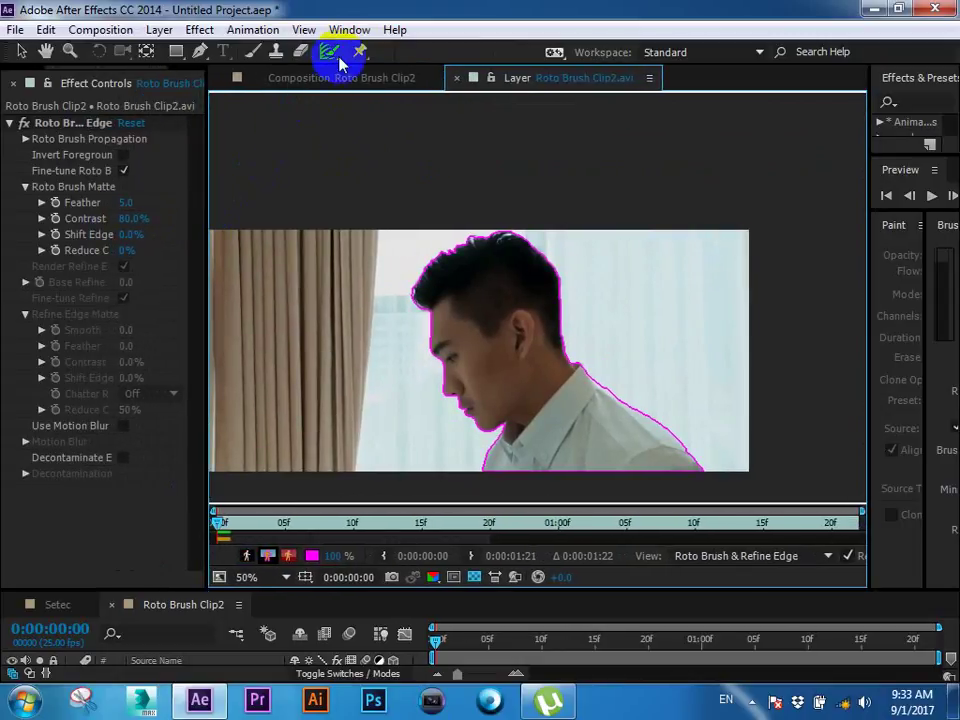
left_click_drag(330, 52, 410, 71)
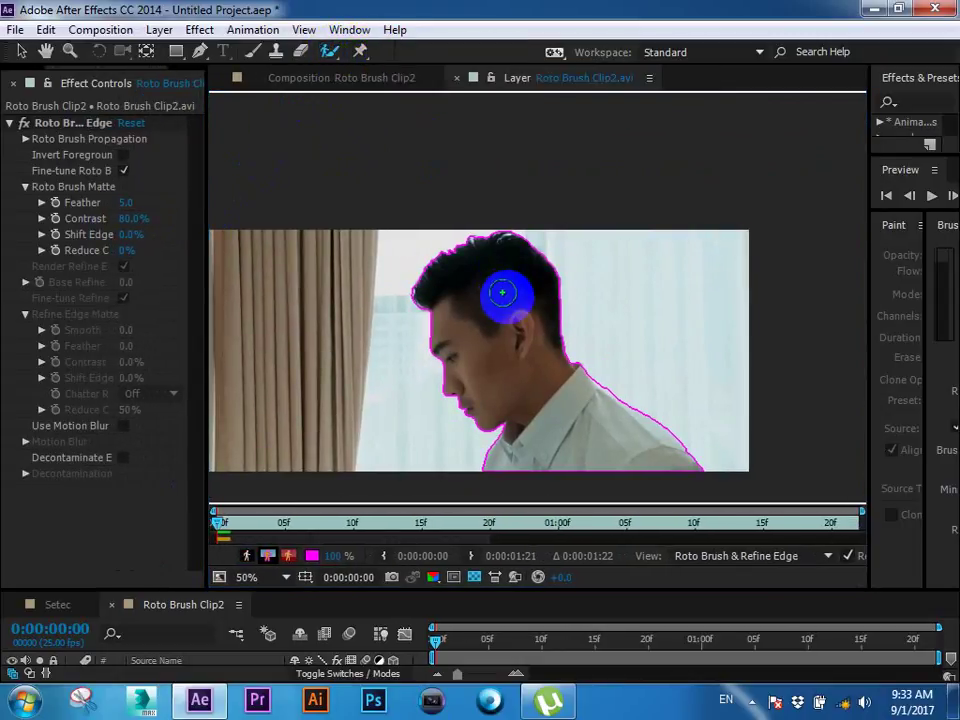
scroll(570, 246, "up", 2)
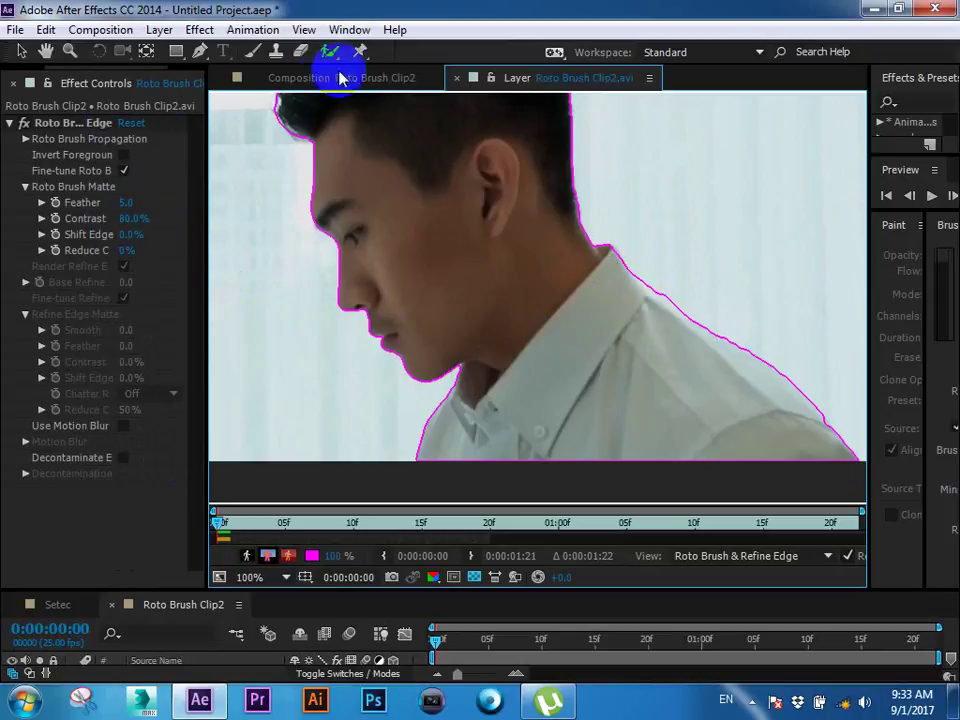
left_click_drag(335, 55, 410, 52)
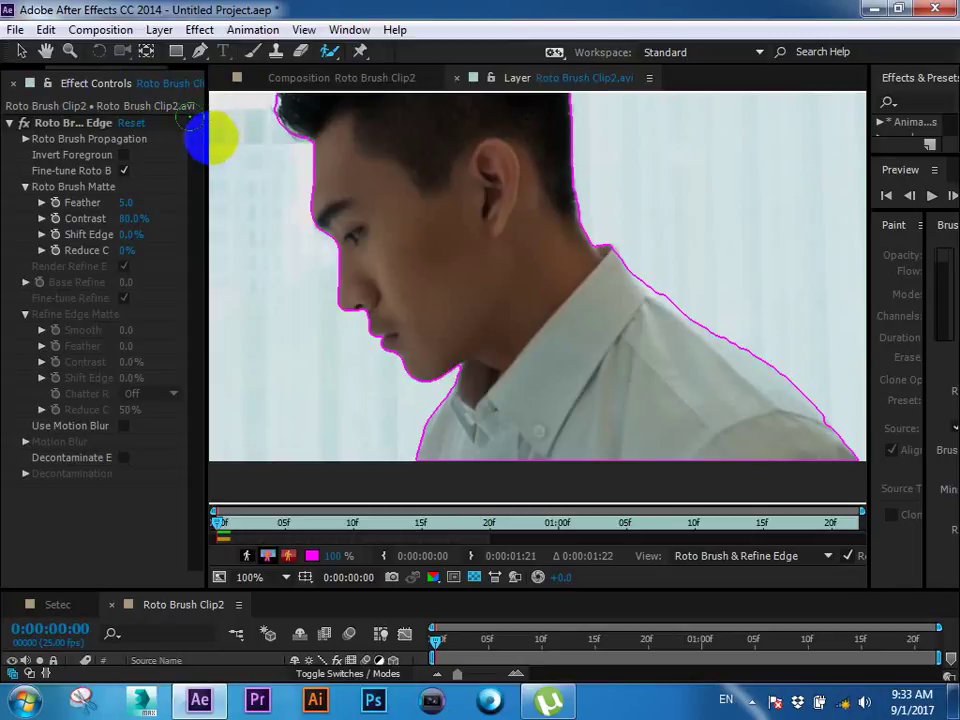
Step: Expand Roto Brush & Refine Edge and set matte Feather 5.0, Contrast 50%
left_click_drag(205, 144, 363, 150)
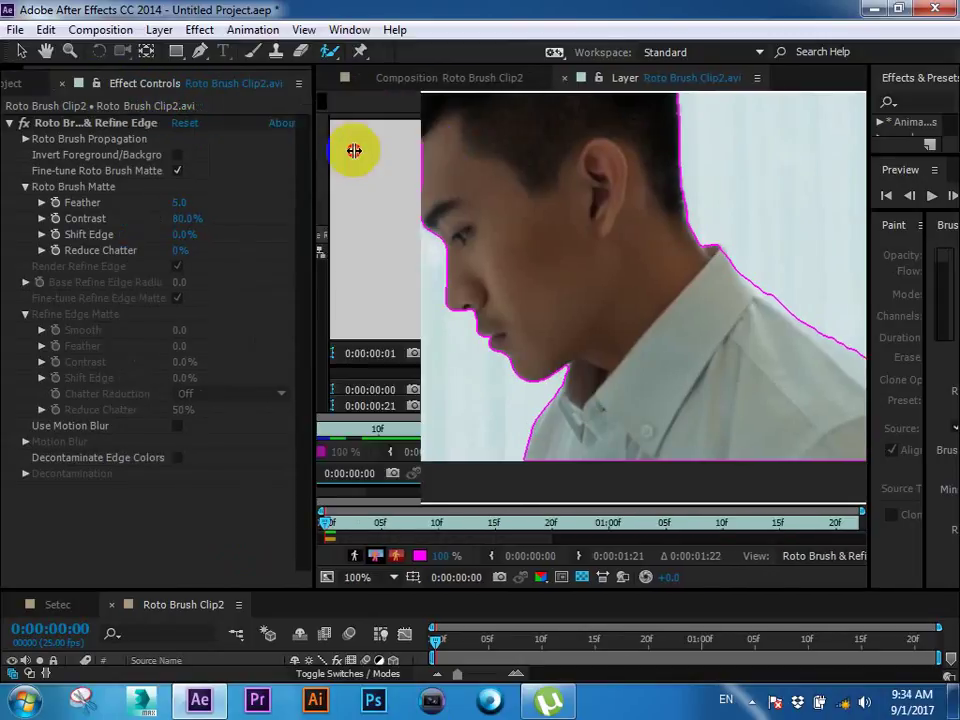
left_click(9, 118)
left_click(58, 118)
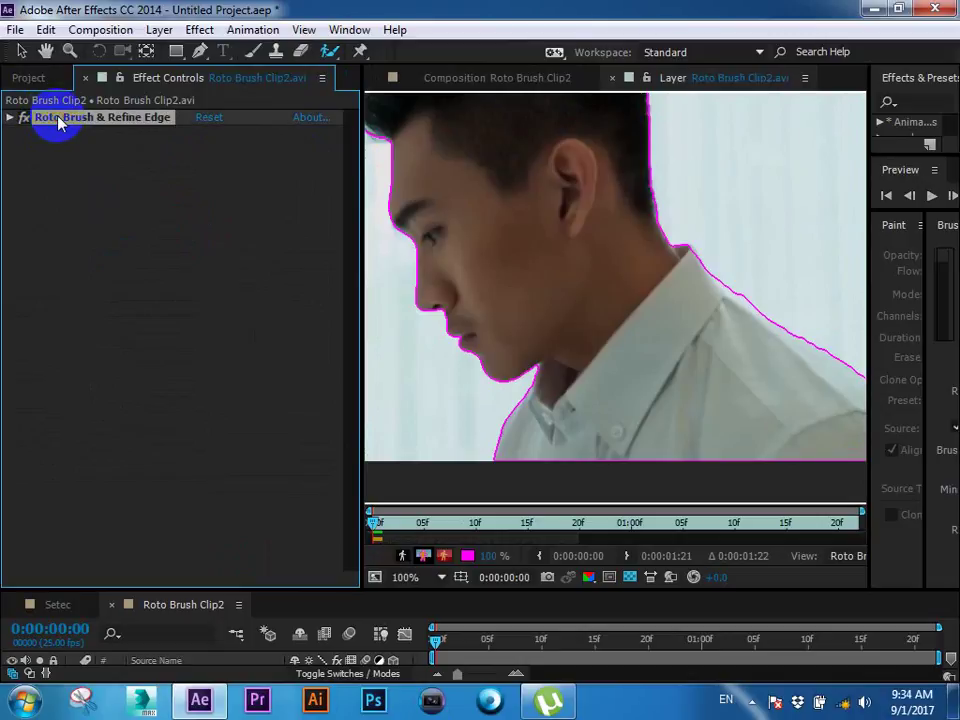
left_click(10, 119)
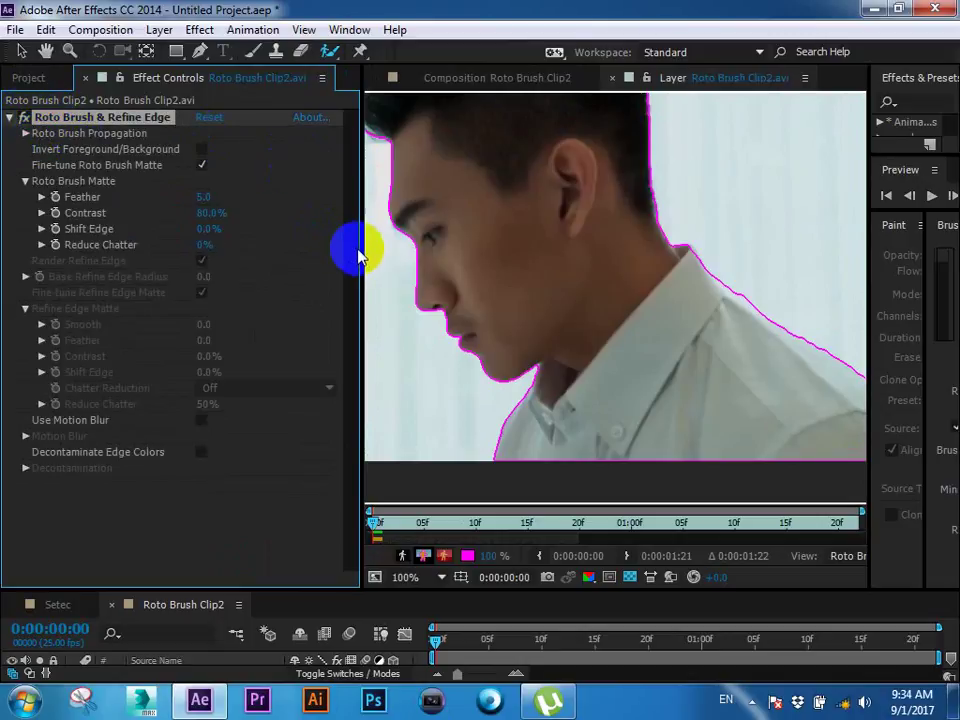
left_click_drag(360, 252, 200, 258)
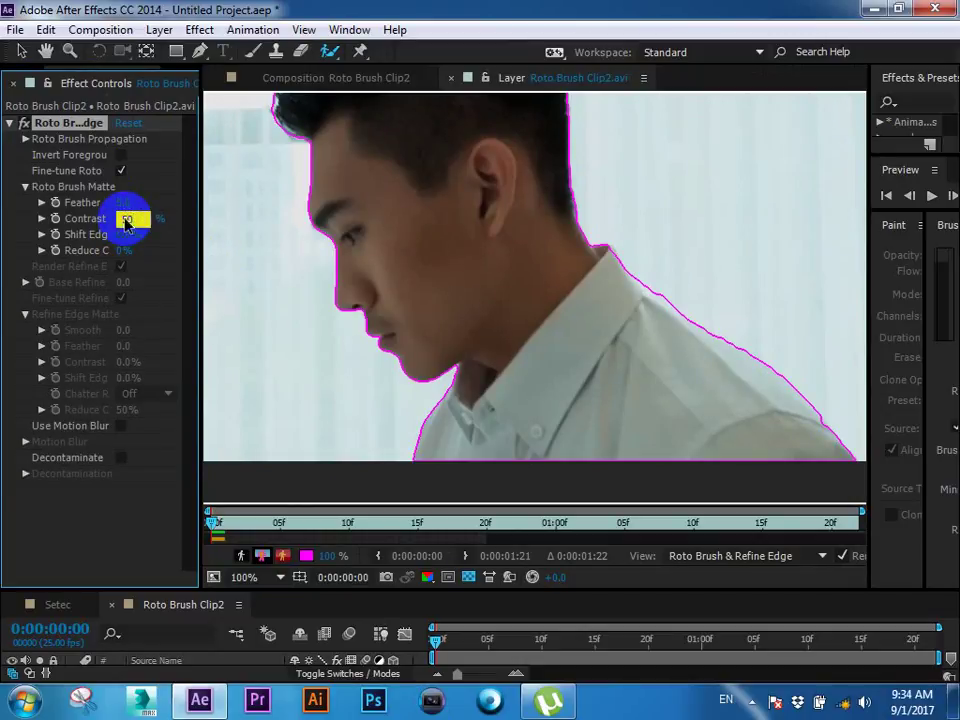
scroll(480, 262, "down", 2)
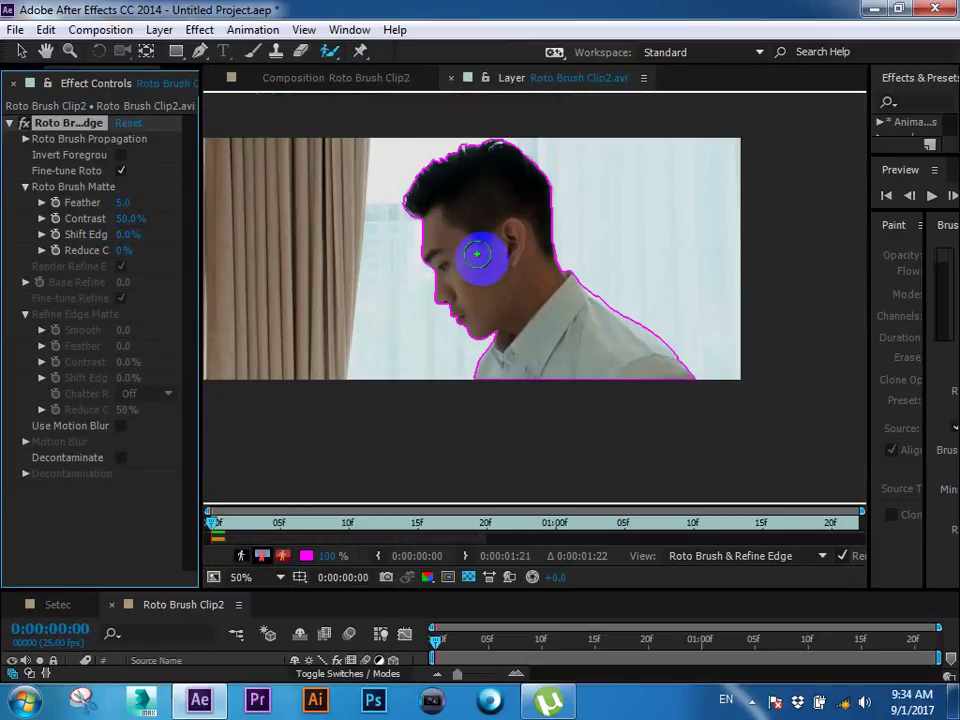
scroll(485, 270, "up", 2)
scroll(490, 272, "down", 2)
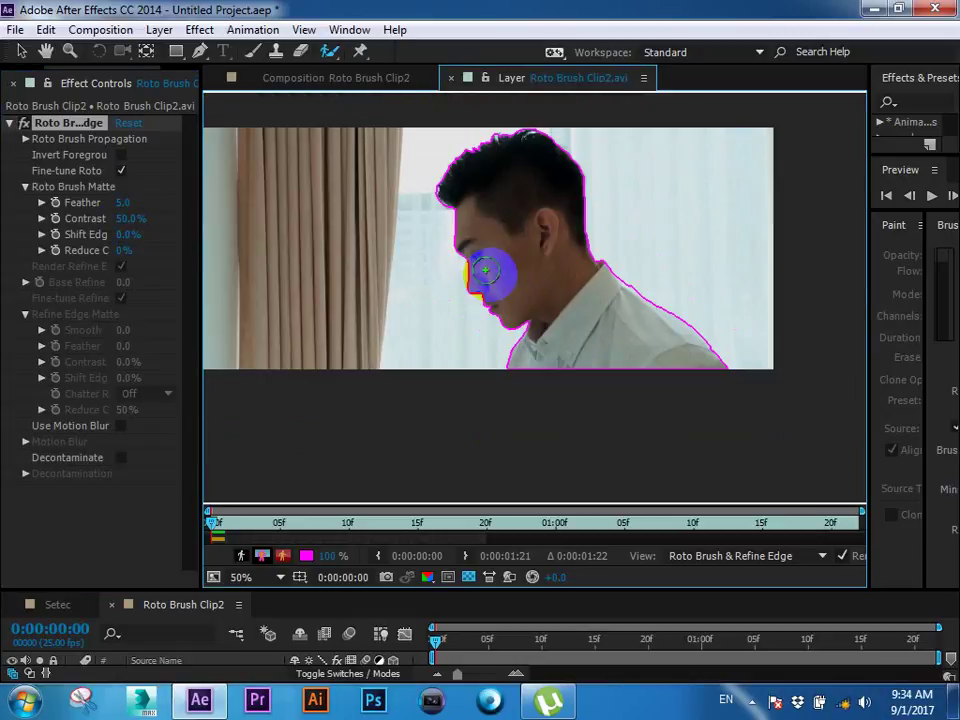
scroll(500, 260, "up", 2)
scroll(540, 275, "down", 1)
scroll(565, 295, "up", 1)
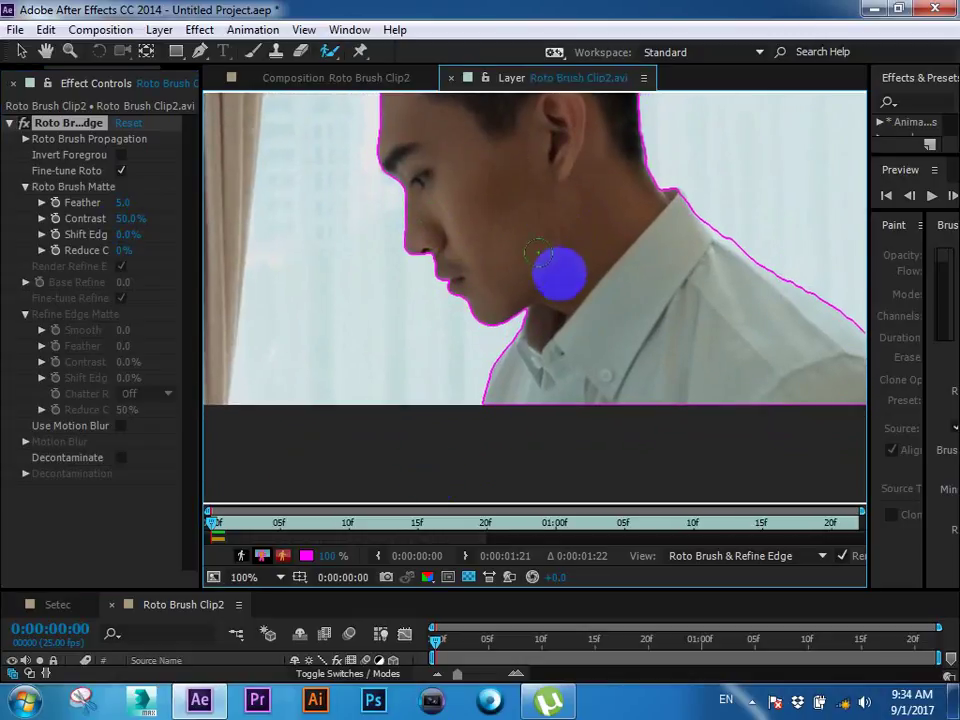
Step: Display the man's matte as a black-and-white alpha view
left_click(240, 558)
scroll(580, 205, "down", 1)
scroll(490, 258, "up", 1)
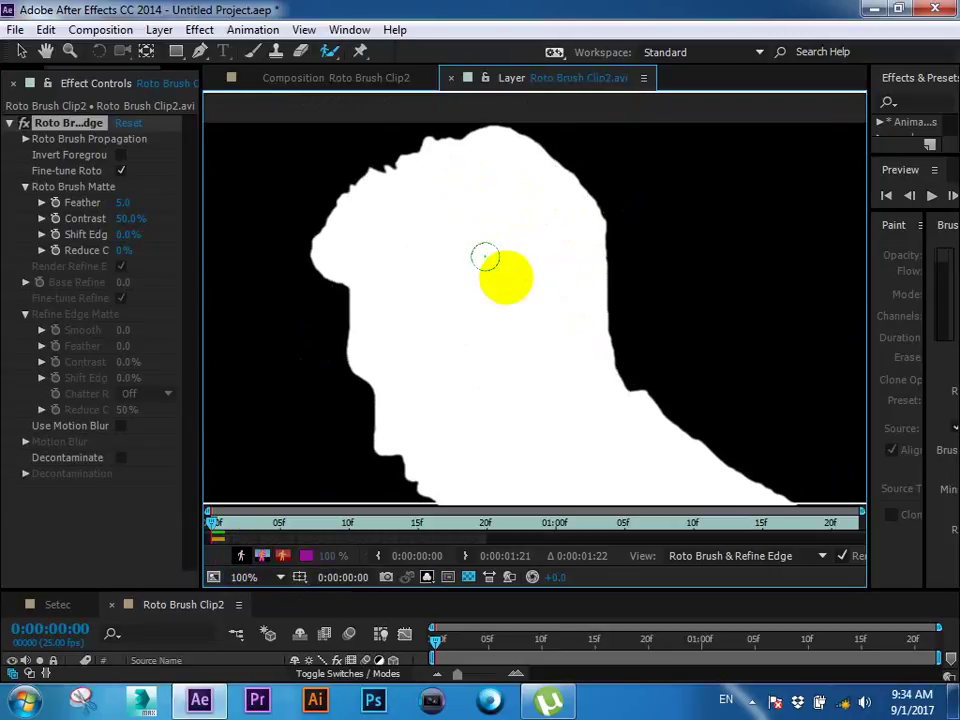
scroll(485, 258, "down", 1)
scroll(488, 235, "down", 1)
scroll(510, 250, "right", 1)
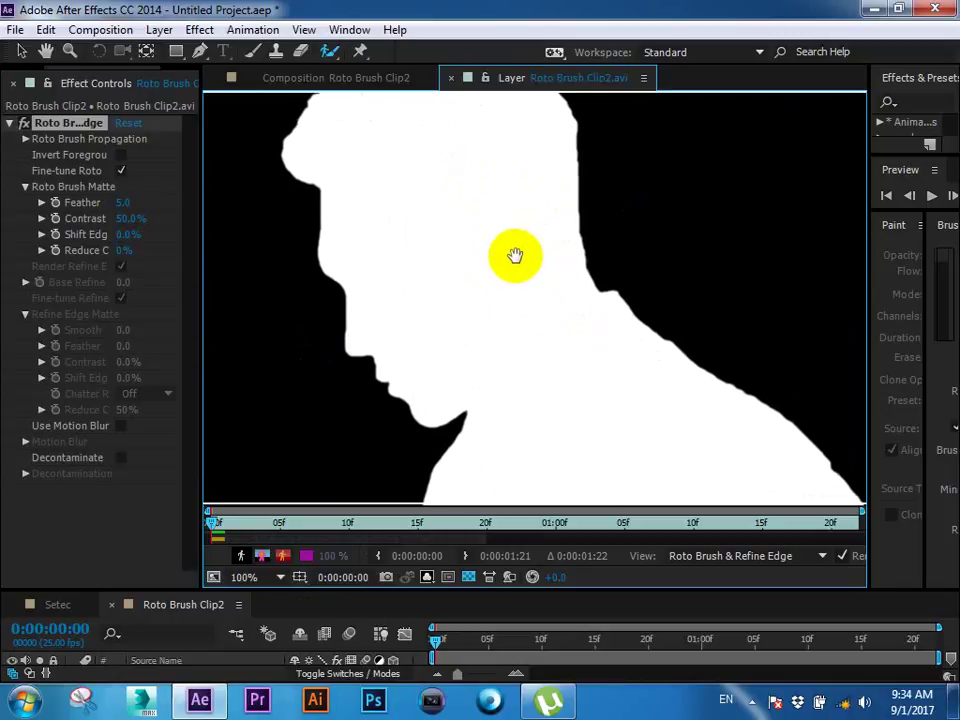
Step: Paint a Roto Brush stroke along the man's shoulder edge
scroll(725, 400, "down", 1)
scroll(640, 300, "up", 1)
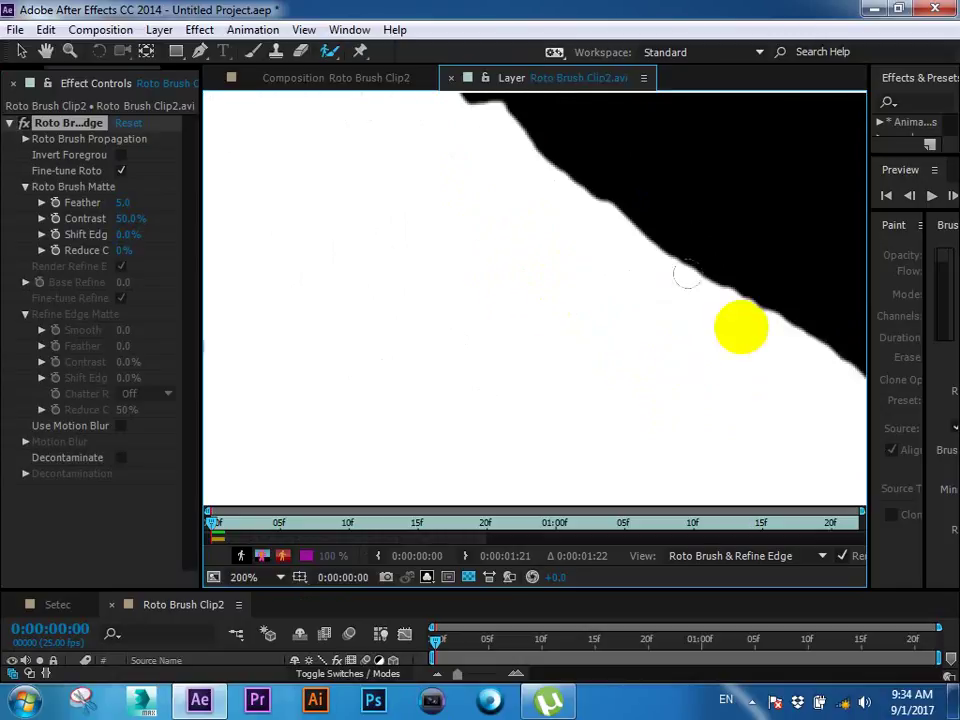
scroll(420, 285, "down", 1)
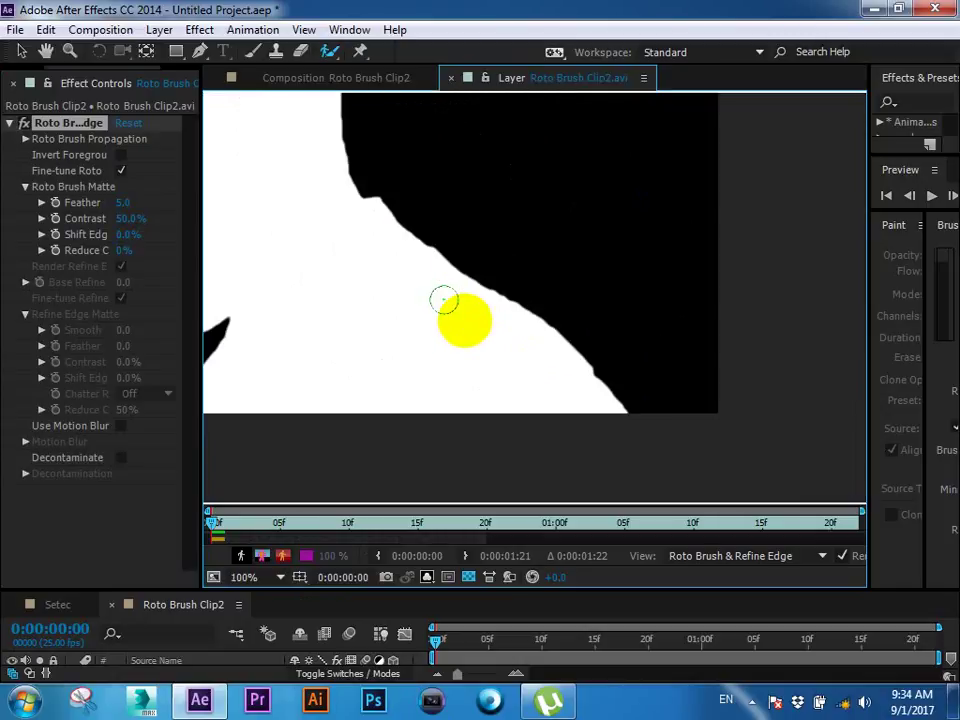
left_click_drag(444, 300, 528, 339)
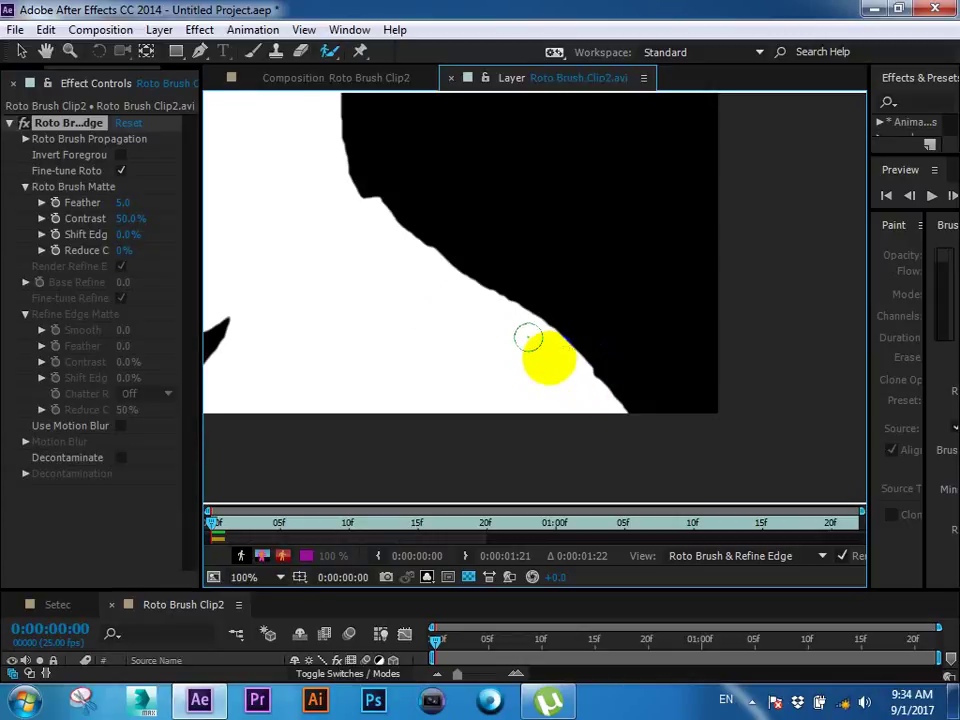
scroll(484, 306, "up", 2)
scroll(490, 299, "down", 1)
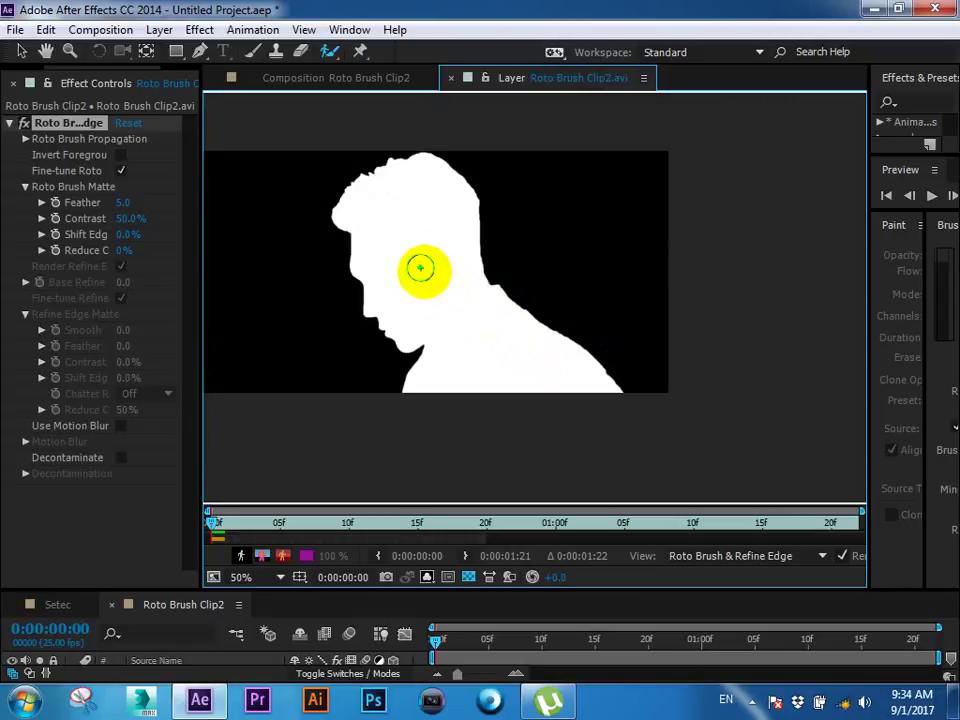
scroll(420, 268, "up", 1)
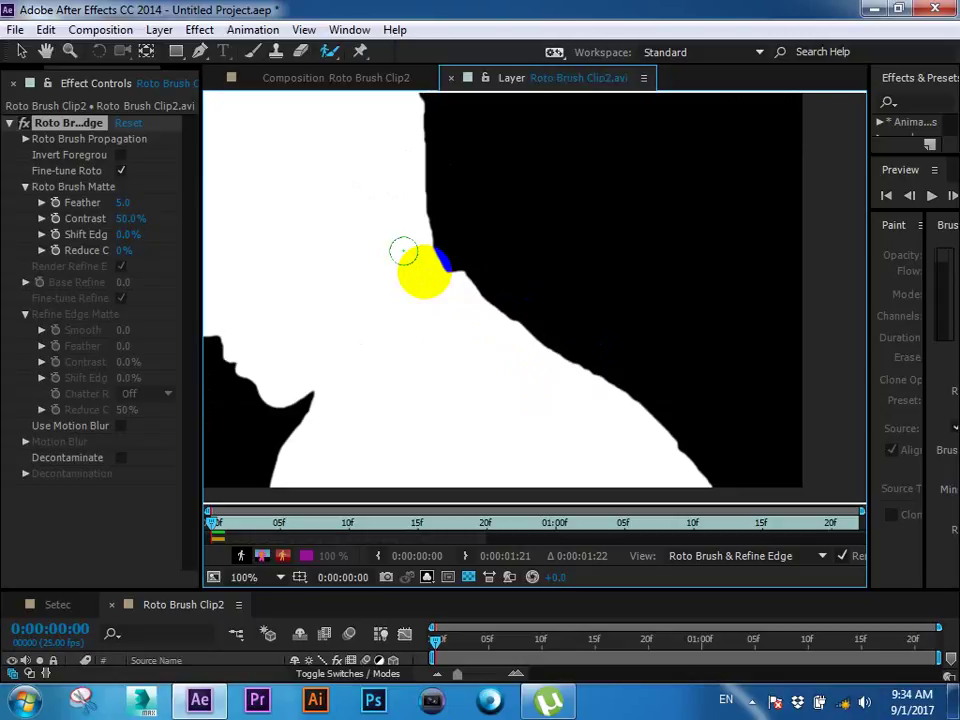
Step: Set the matte's Shift Edge to 30% in Effect Controls
left_click_drag(332, 167, 476, 283)
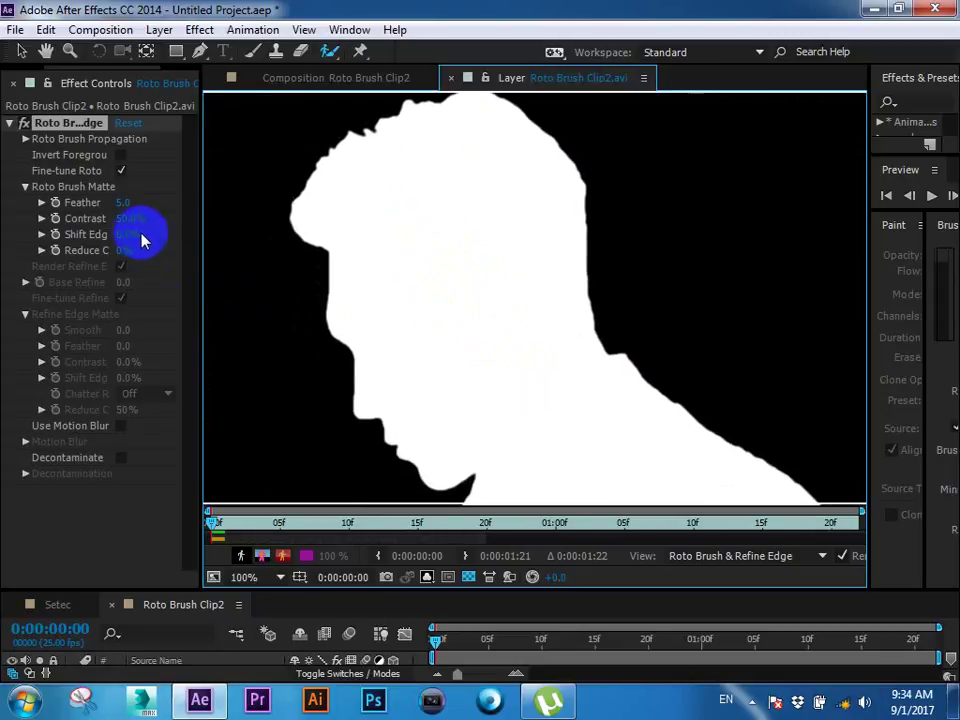
left_click(127, 233)
type("30")
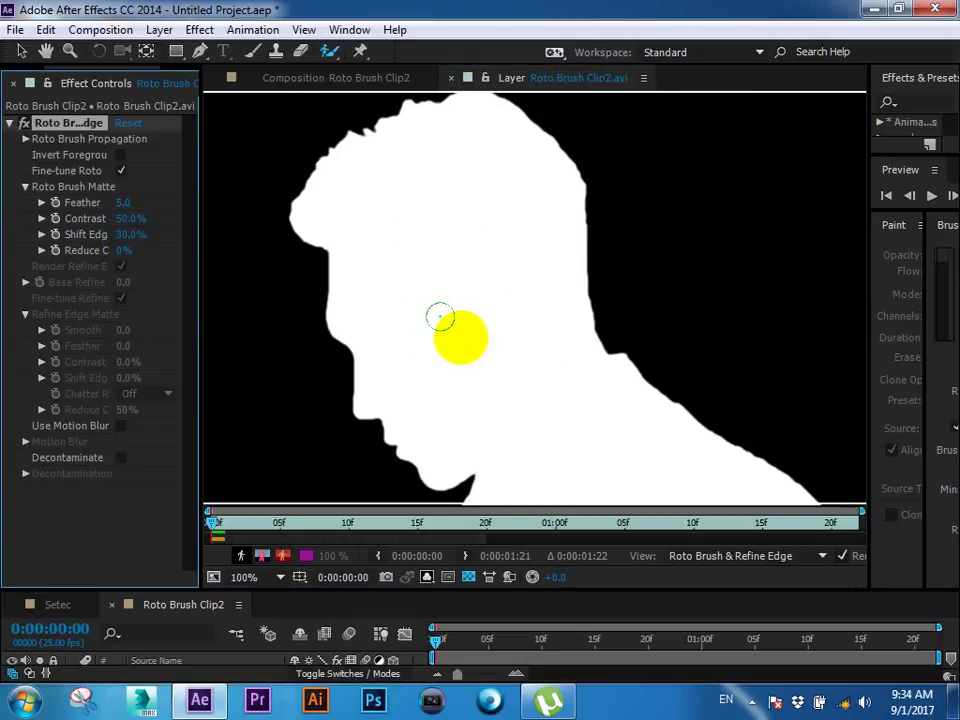
scroll(456, 334, "down", 1)
scroll(549, 332, "down", 1)
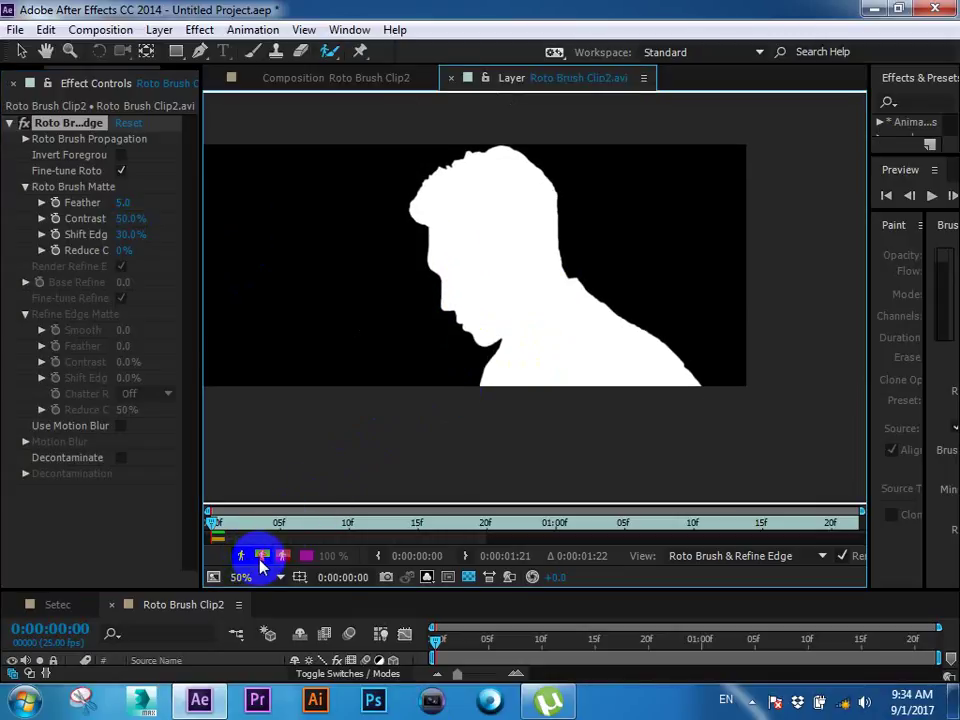
Step: Turn off the alpha view and frame the man's head in colour footage
left_click(262, 557)
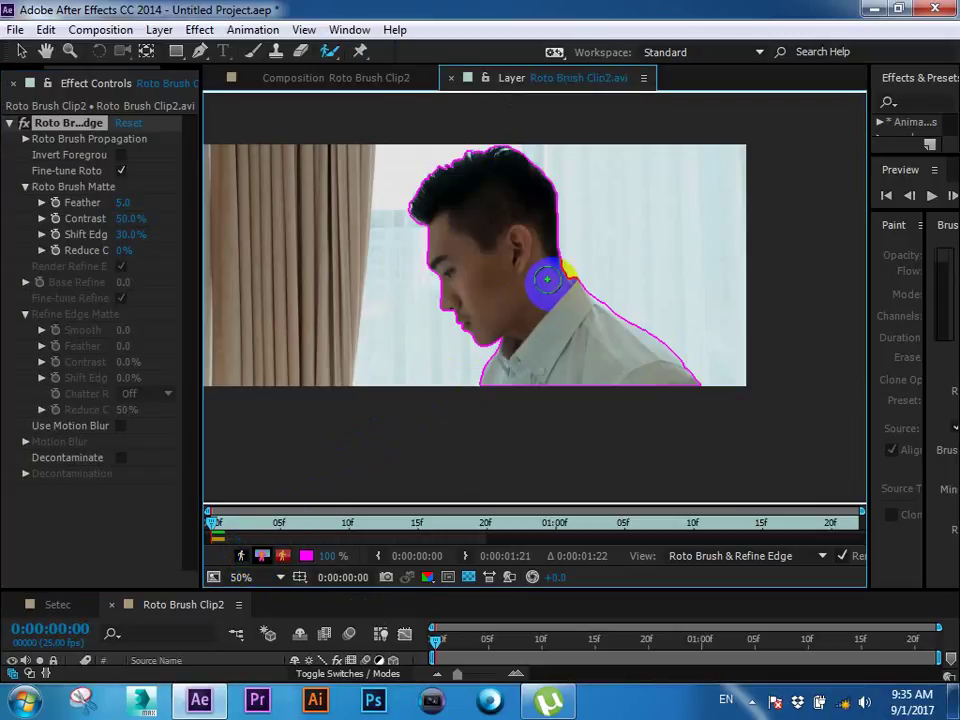
scroll(547, 278, "up", 2)
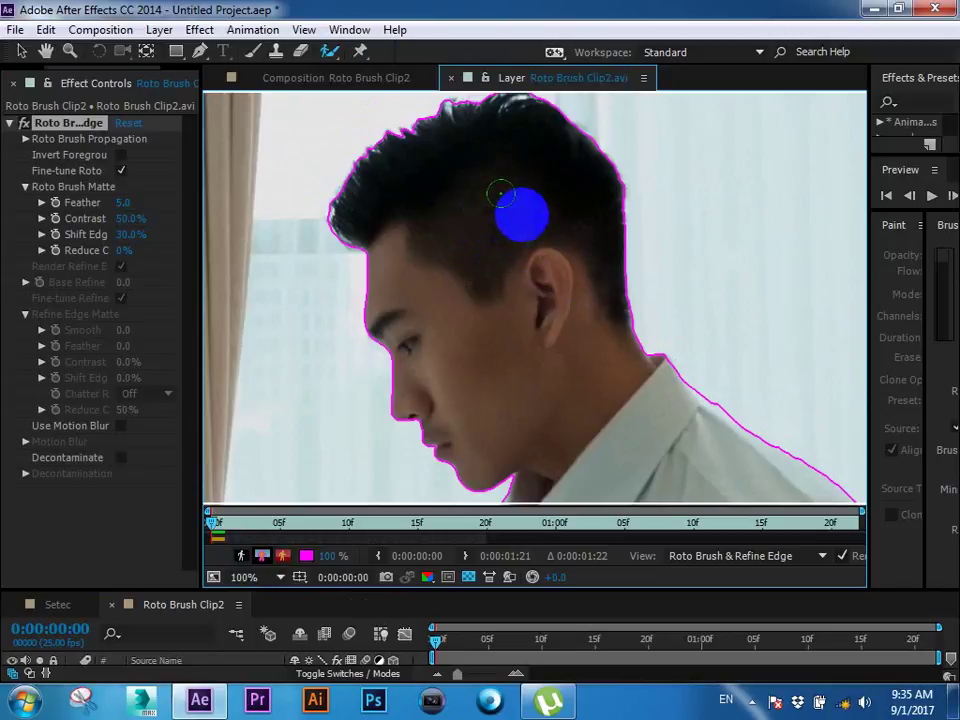
left_click_drag(501, 194, 499, 257)
scroll(561, 317, "down", 4)
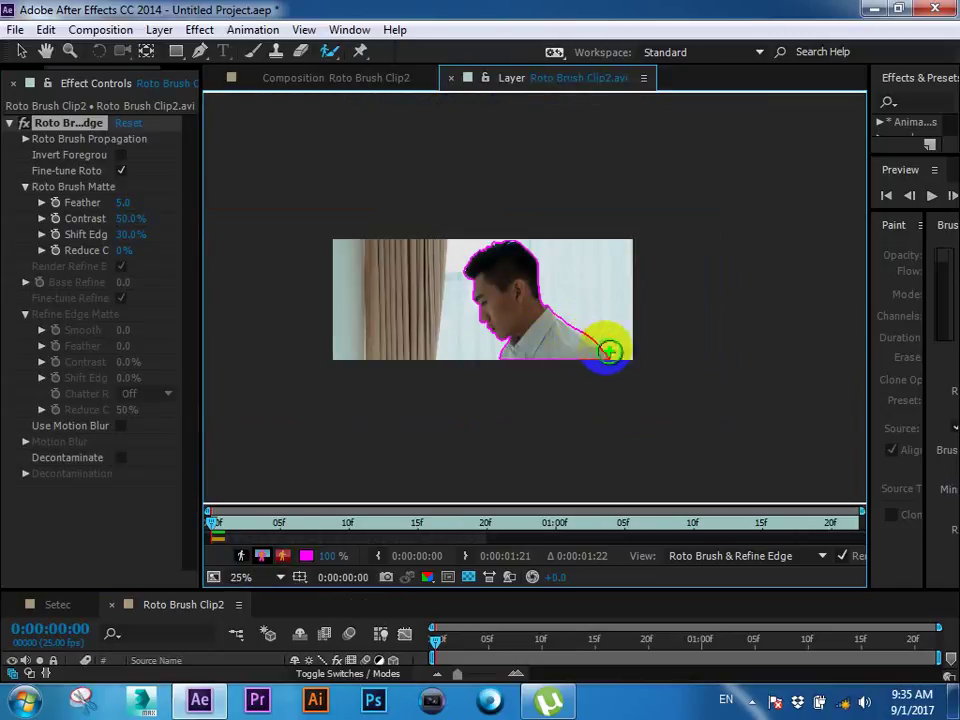
scroll(609, 351, "up", 4)
scroll(601, 345, "down", 2)
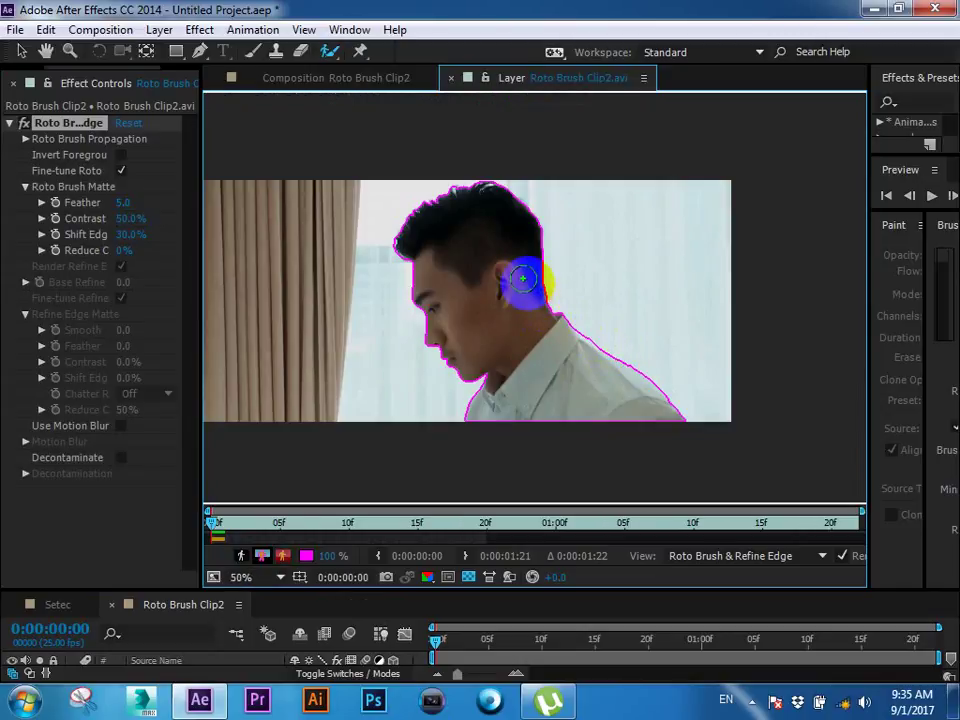
scroll(456, 279, "up", 2)
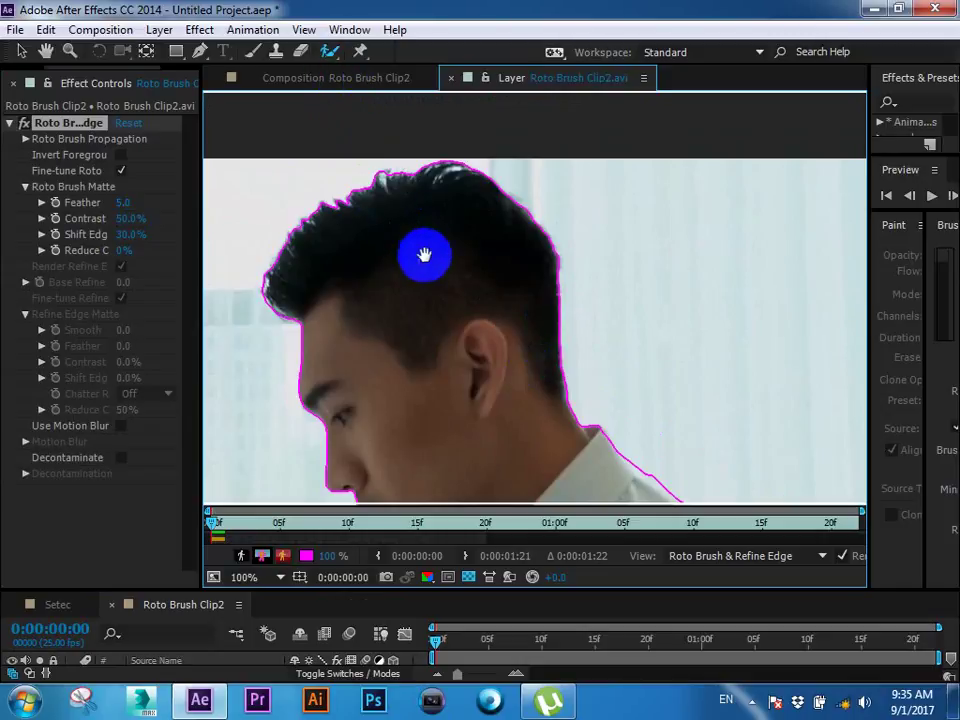
left_click_drag(422, 257, 442, 255)
Step: Pick the Refine Edge Tool and mark the back of the man's neck
left_click_drag(331, 58, 397, 75)
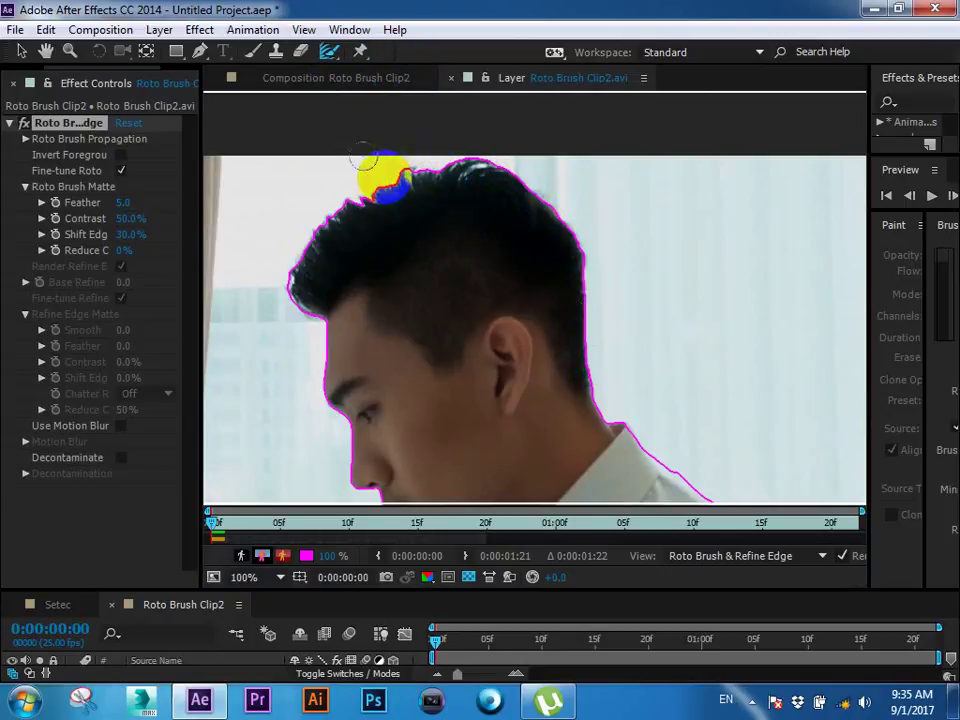
left_click_drag(439, 321, 525, 219)
scroll(525, 222, "down", 2)
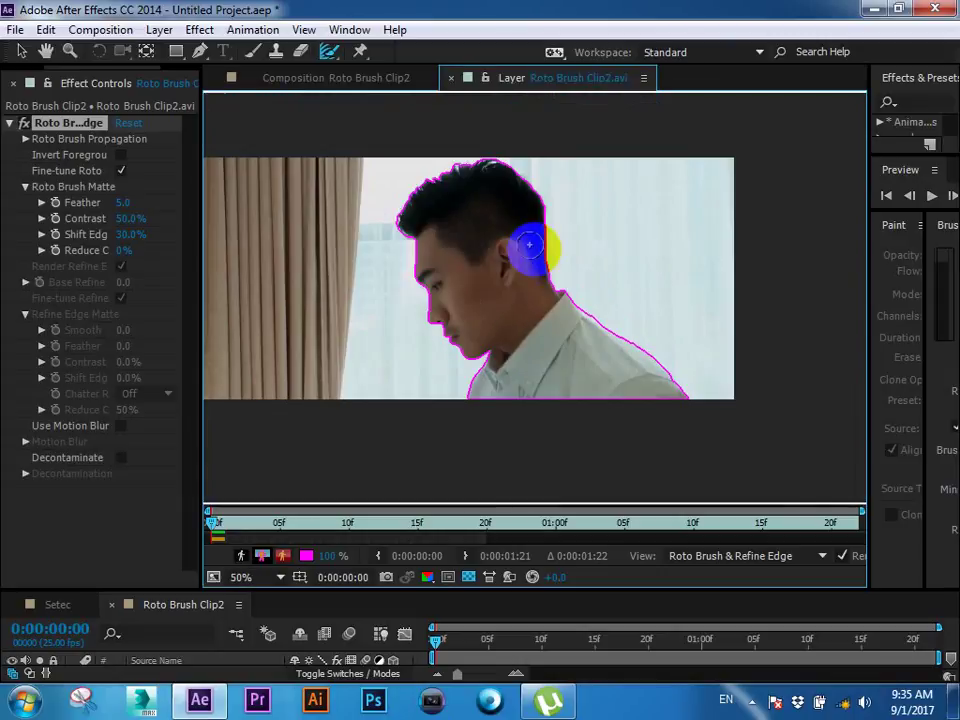
scroll(514, 219, "up", 2)
scroll(470, 200, "up", 1)
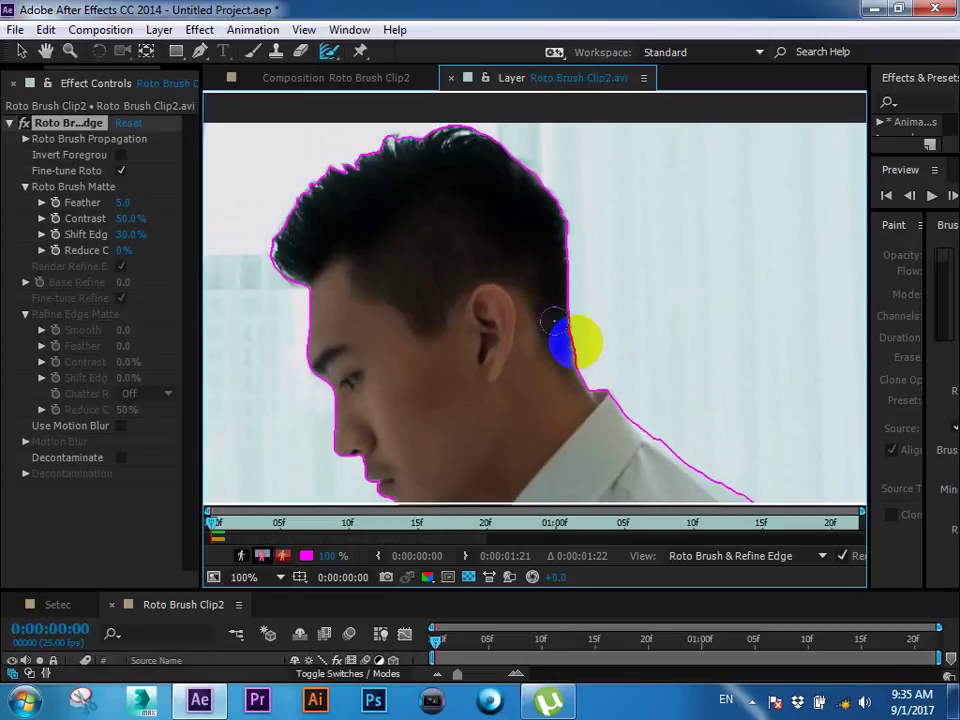
left_click(576, 343)
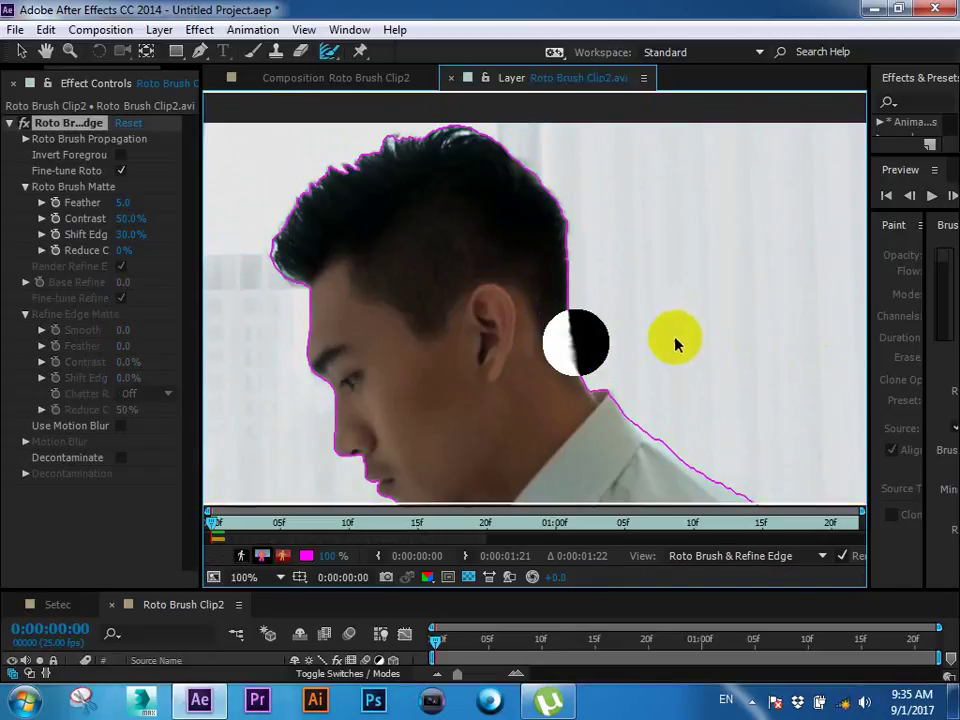
Step: Redo the neck refinement and extend it up along and over the hair edge
key("ctrl+z")
left_click(601, 348)
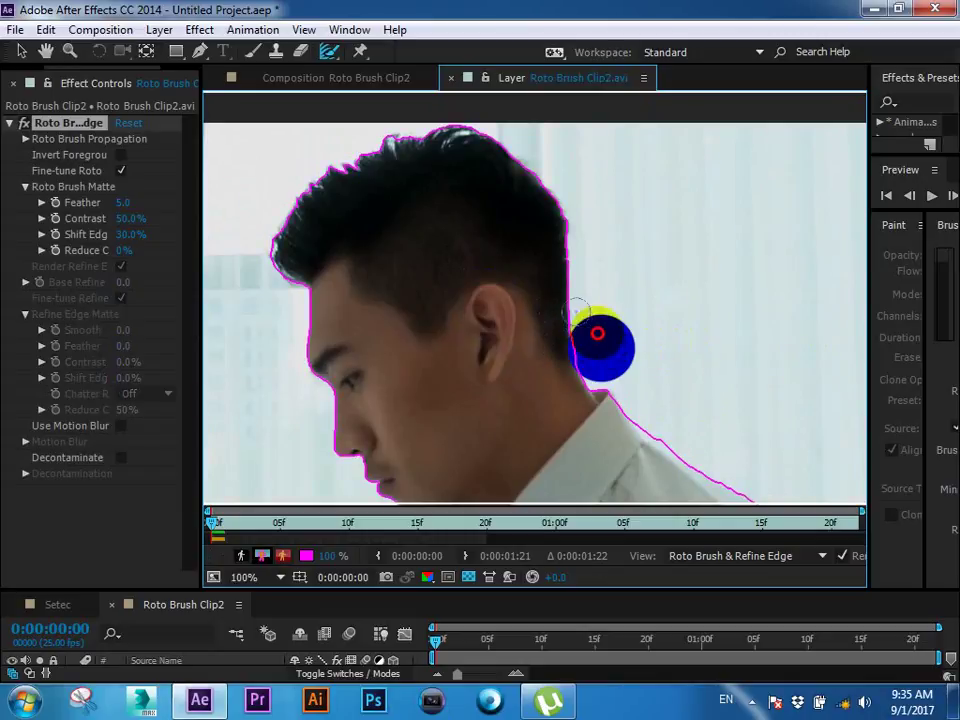
mouse_move(597, 333)
left_mouse_down()
mouse_move(561, 170)
mouse_move(391, 127)
mouse_move(266, 215)
mouse_move(286, 288)
left_mouse_up()
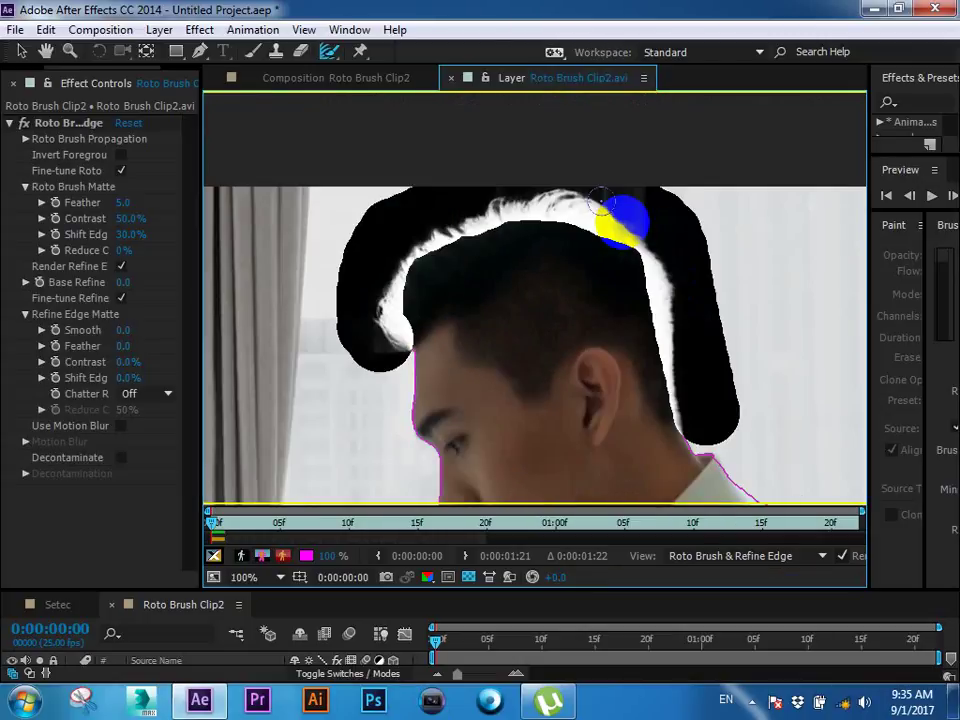
mouse_move(433, 228)
left_mouse_down()
mouse_move(598, 291)
mouse_move(569, 332)
left_mouse_up()
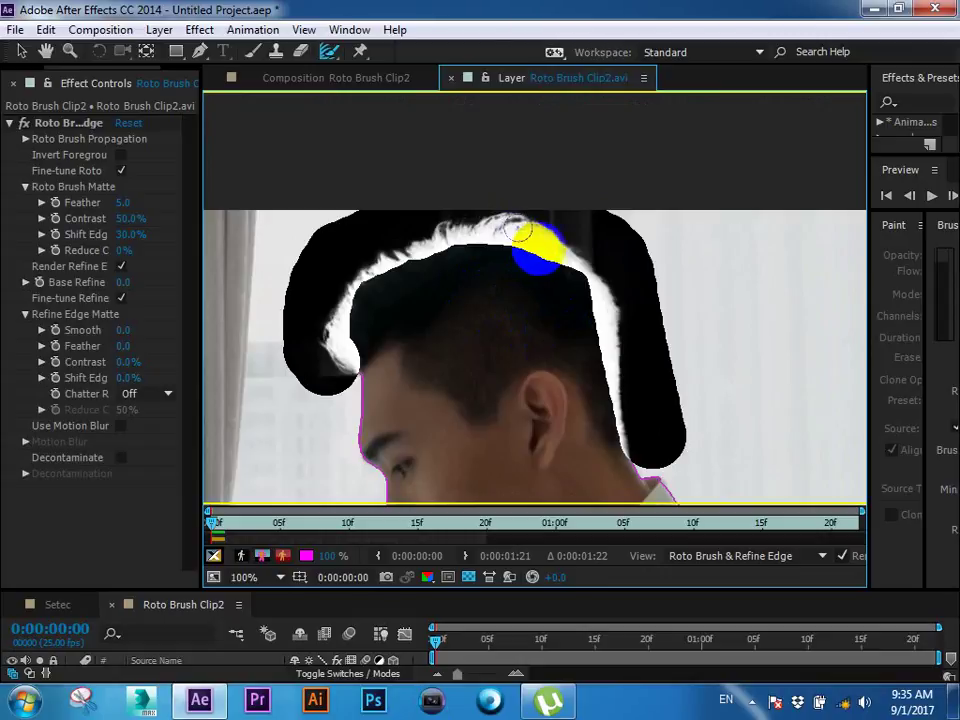
left_click_drag(590, 224, 505, 228)
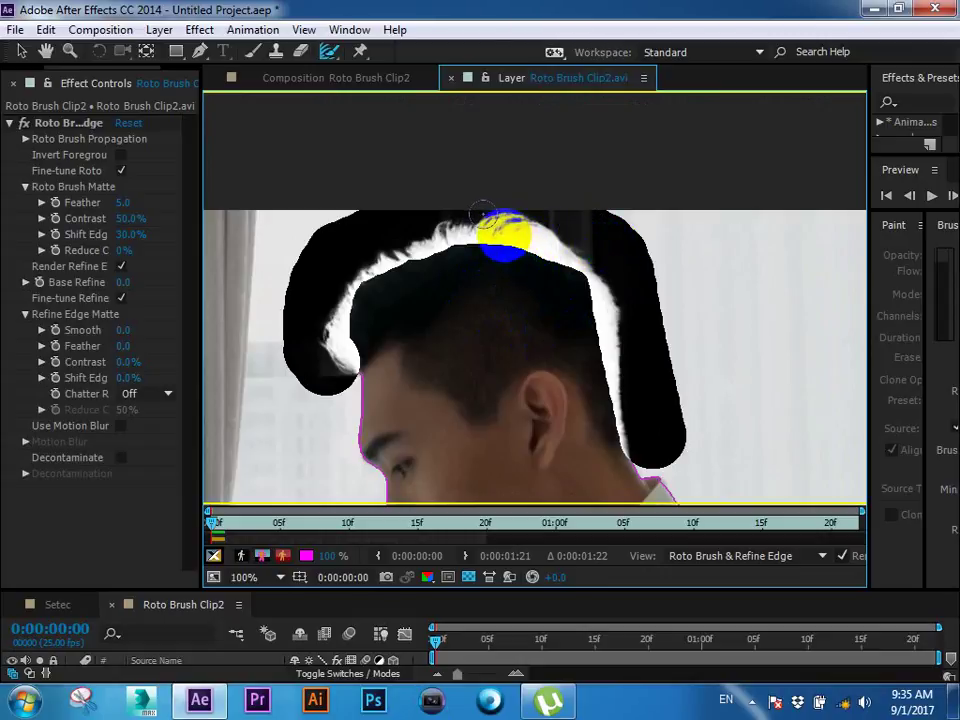
left_click_drag(482, 215, 318, 327)
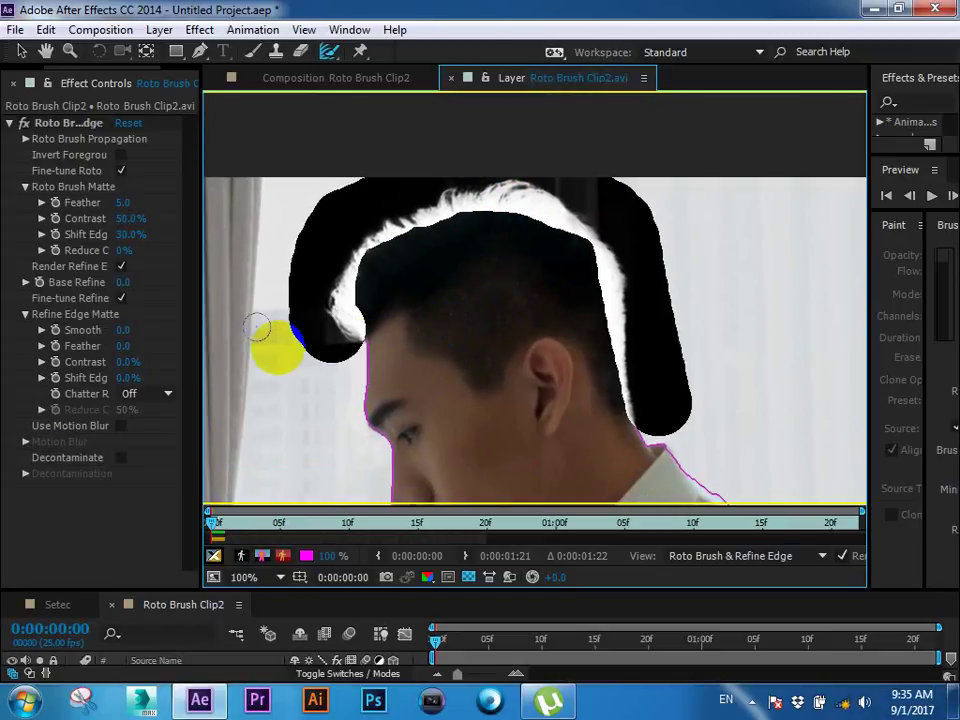
scroll(318, 327, "up", 1)
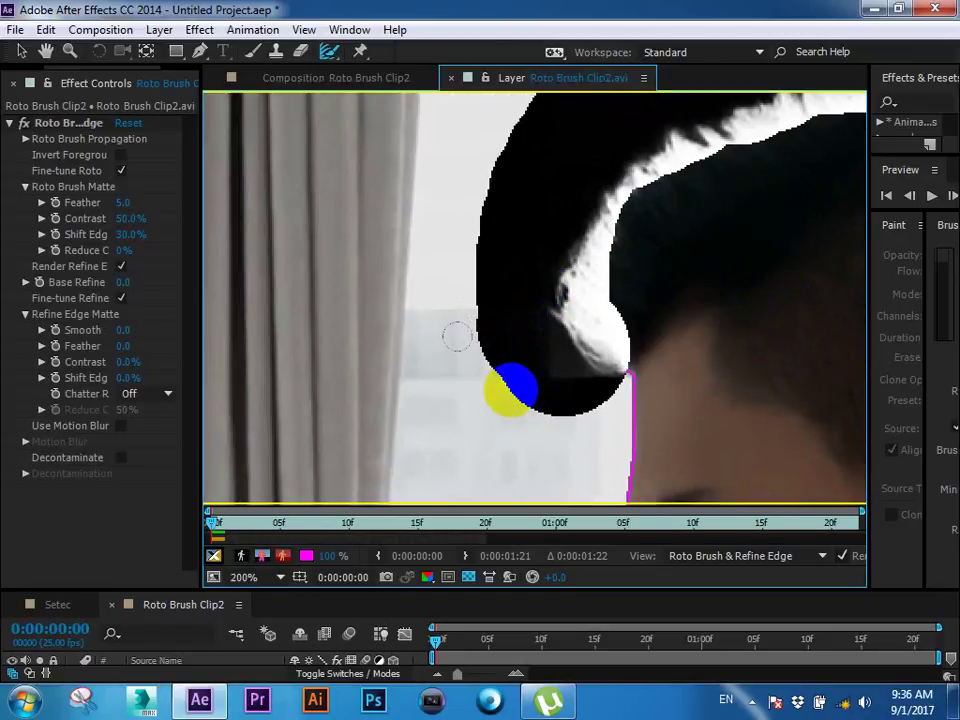
Step: With a smaller Refine Edge brush, trace the remaining hair outline, then zoom out
left_click_drag(514, 375, 540, 438)
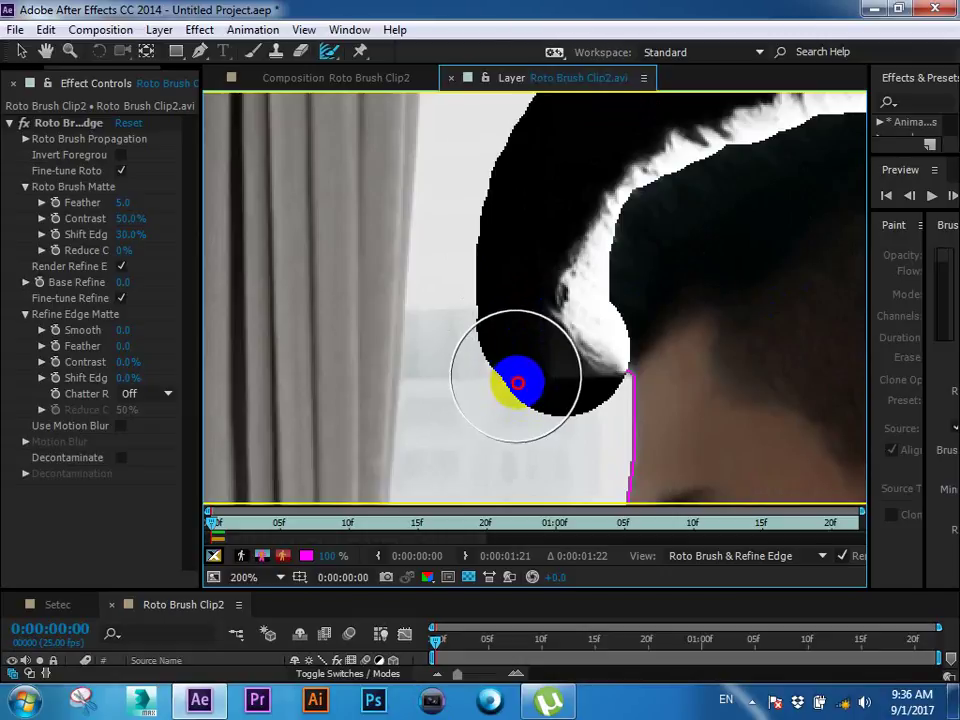
left_click_drag(549, 369, 530, 349)
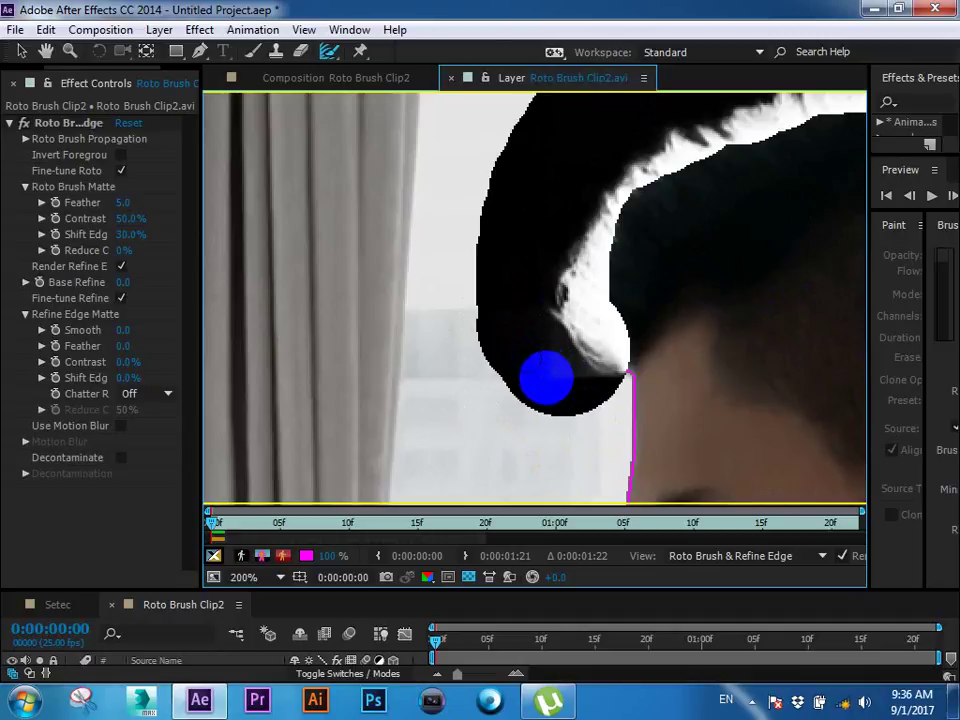
left_click_drag(546, 378, 542, 461)
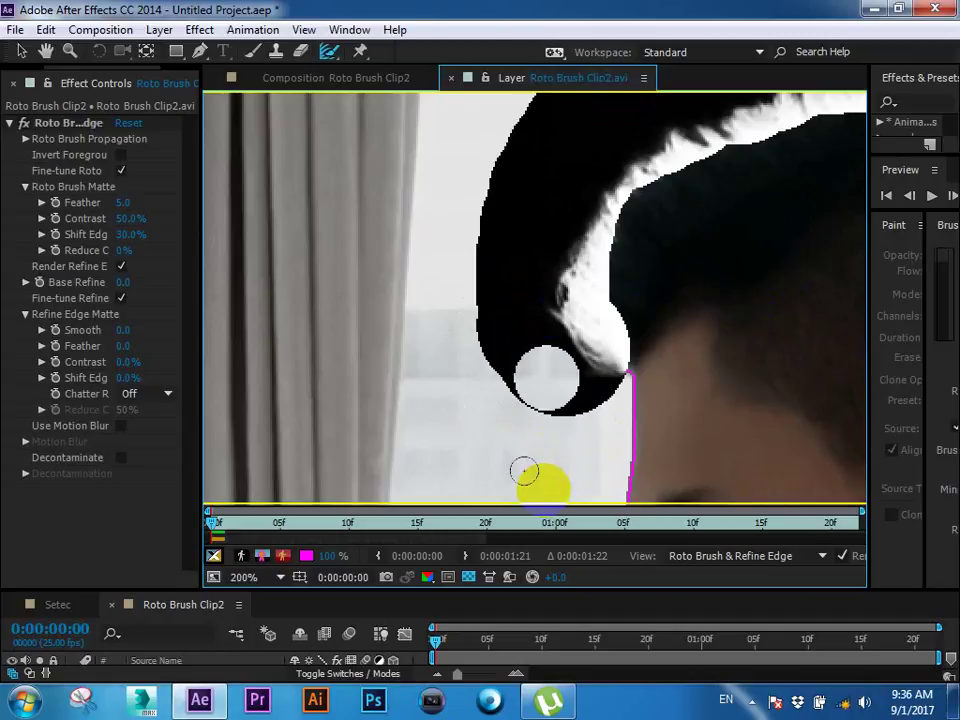
left_click_drag(656, 312, 524, 200)
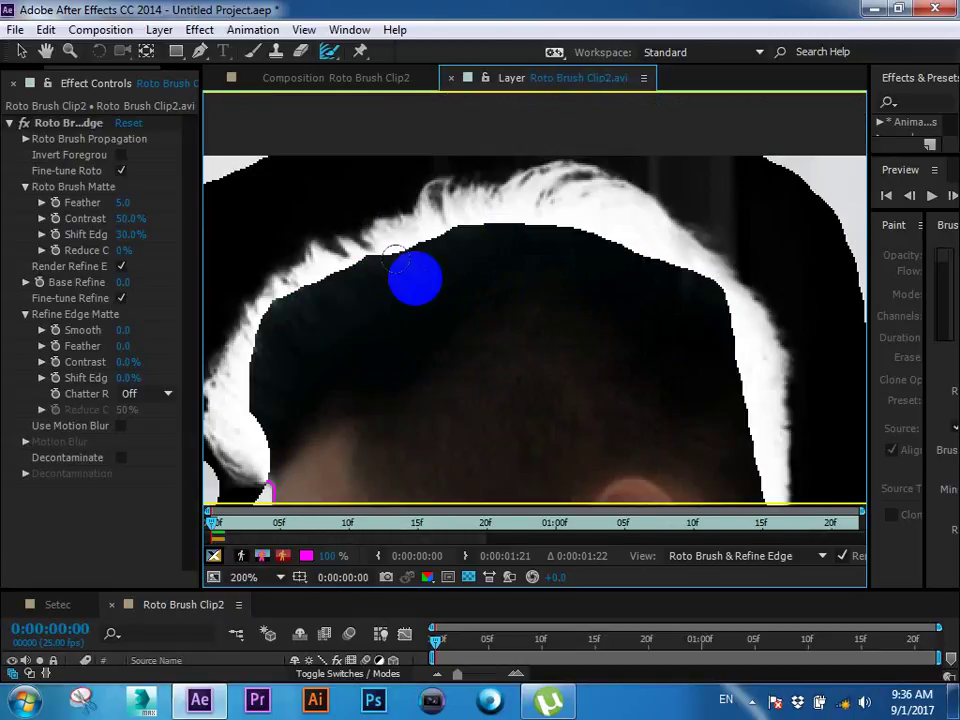
mouse_move(524, 200)
left_mouse_down()
mouse_move(650, 277)
mouse_move(589, 205)
mouse_move(568, 237)
left_mouse_up()
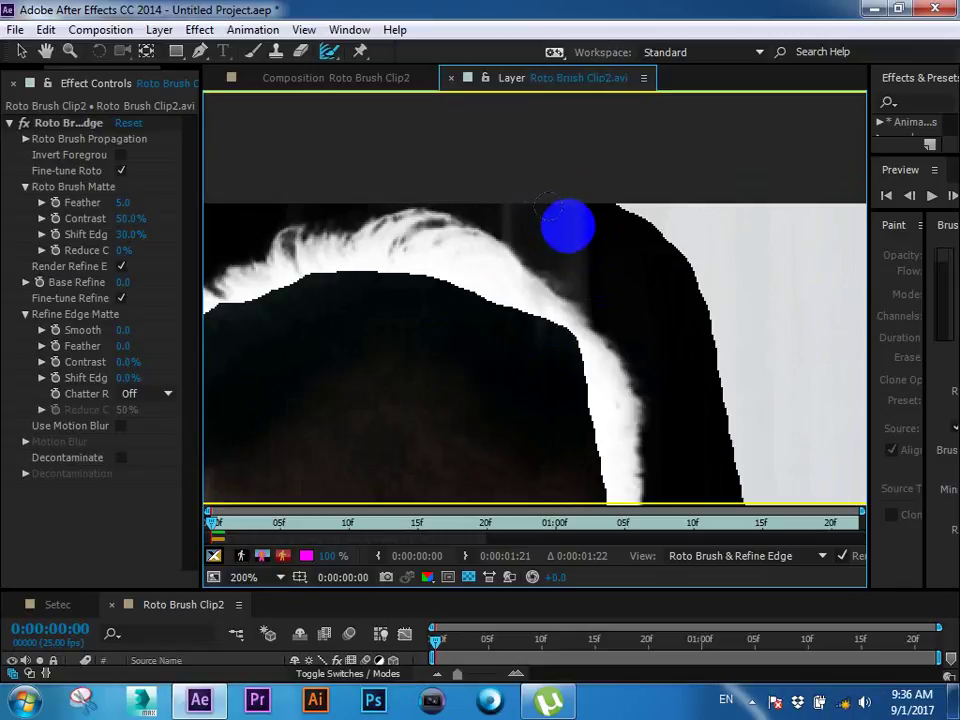
left_click_drag(568, 227, 592, 229)
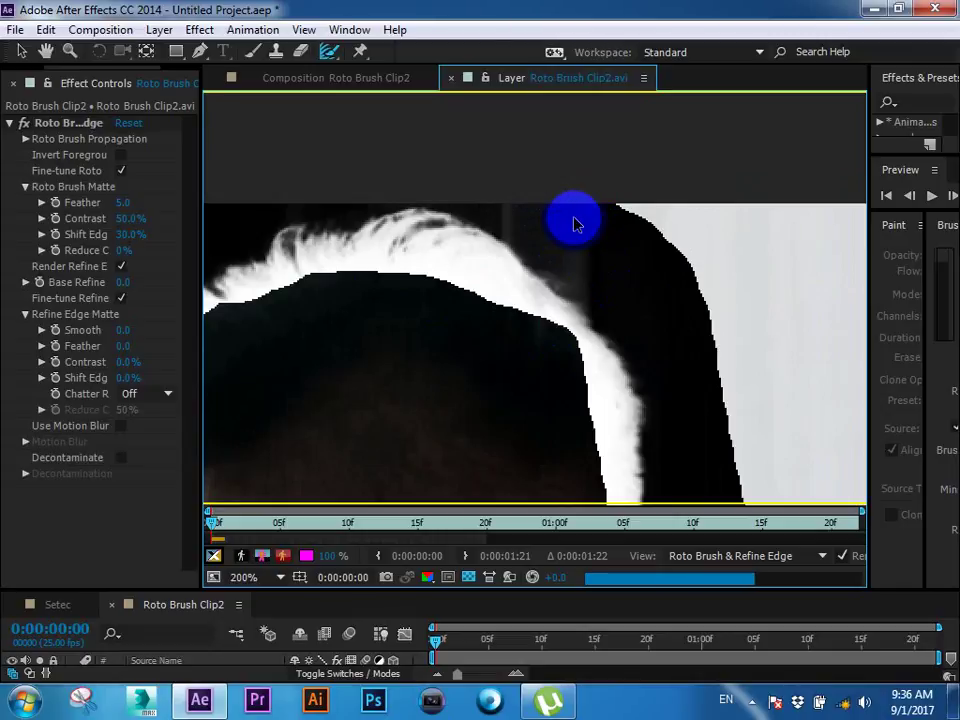
mouse_move(544, 192)
left_mouse_down()
mouse_move(495, 175)
mouse_move(636, 240)
left_mouse_up()
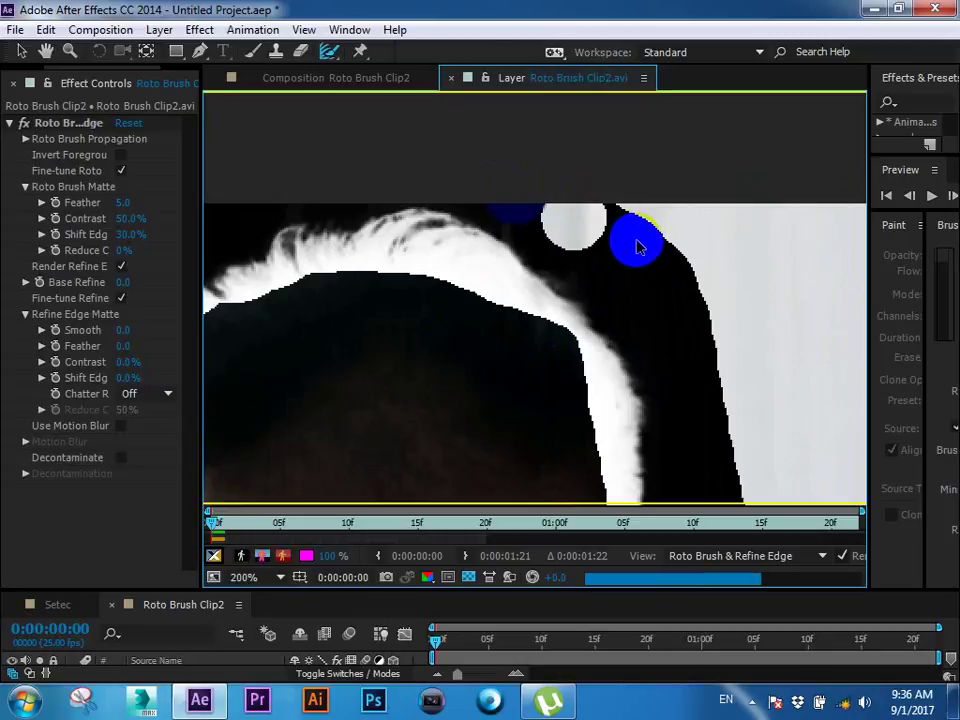
scroll(639, 240, "down", 4)
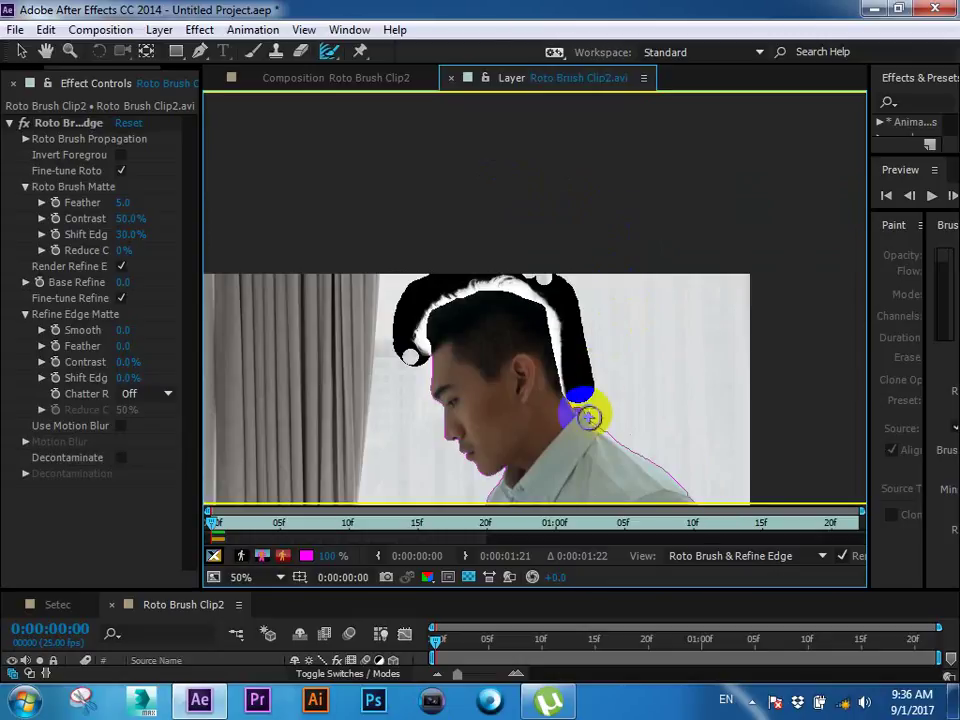
mouse_move(583, 407)
left_mouse_down()
mouse_move(585, 296)
mouse_move(672, 320)
left_mouse_up()
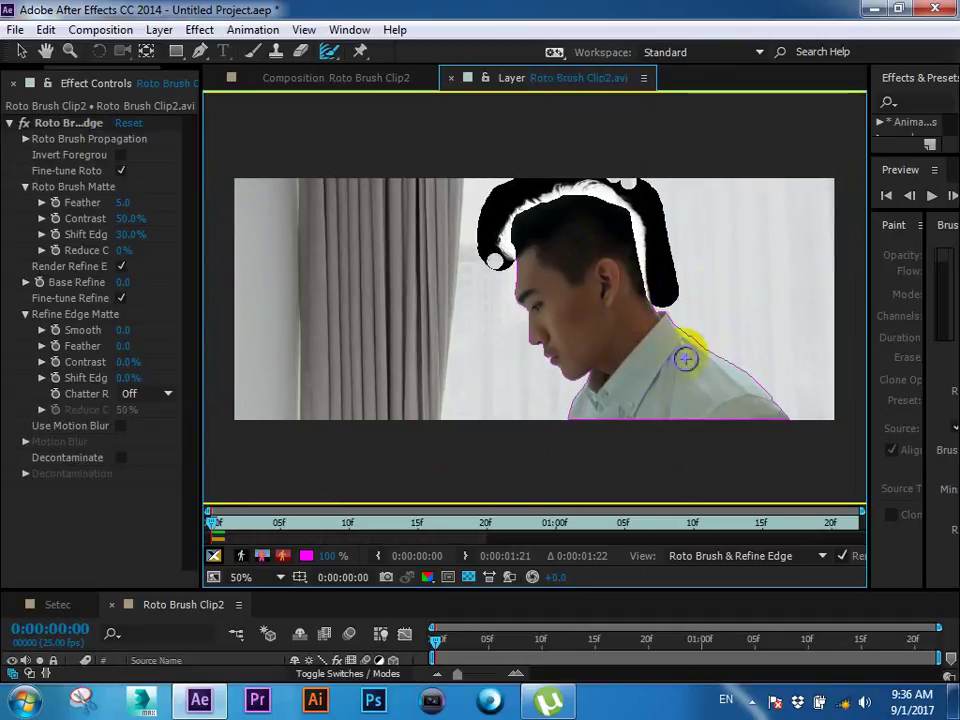
scroll(686, 358, "up", 2)
left_click_drag(681, 354, 670, 308)
scroll(645, 320, "down", 2)
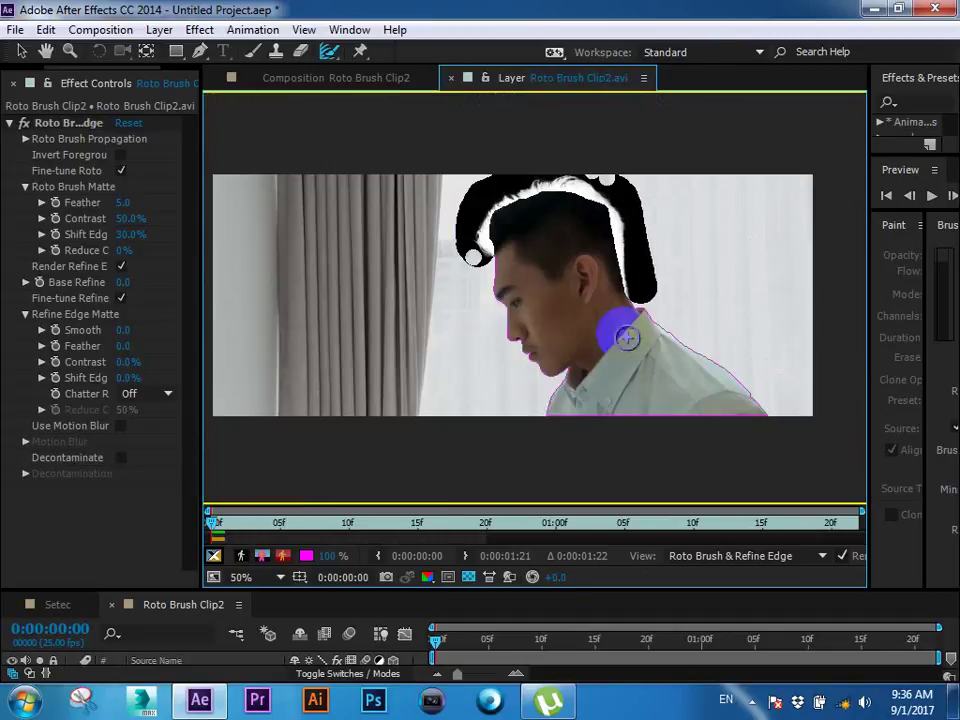
Step: Inspect the refined matte in alpha view, then return to colour footage
left_click(244, 558)
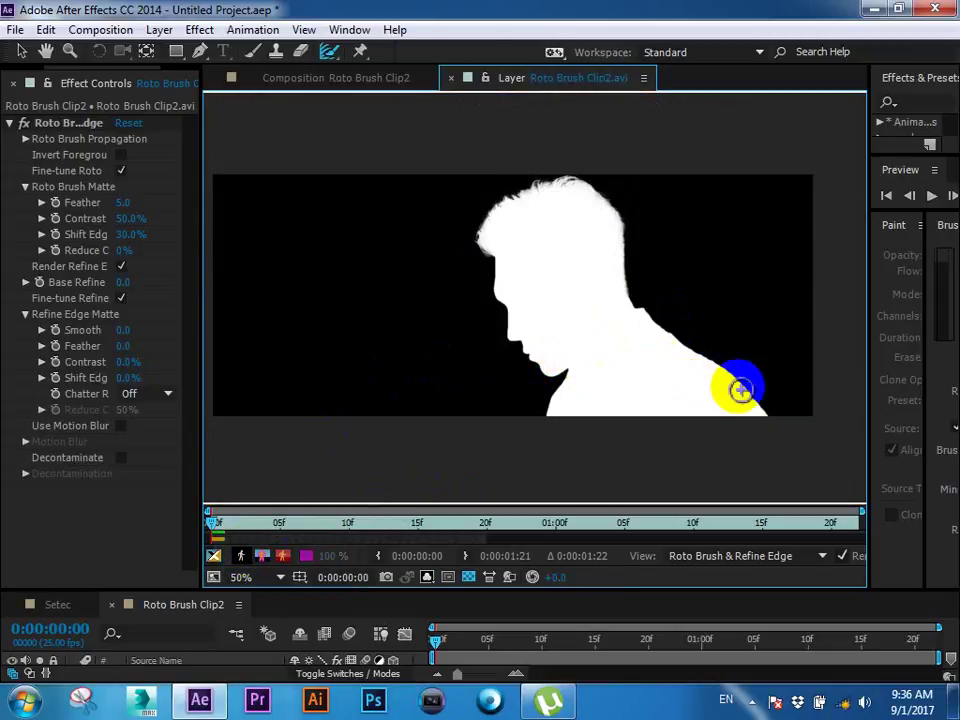
mouse_move(739, 386)
left_mouse_down()
mouse_move(732, 360)
mouse_move(602, 364)
left_mouse_up()
left_click(262, 557)
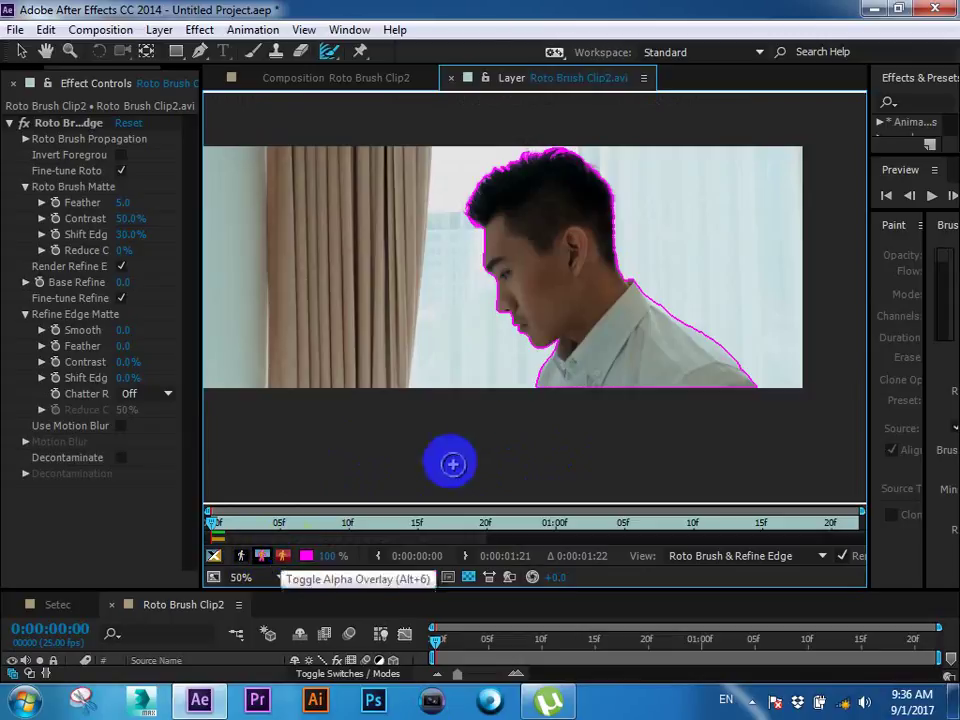
Step: Widen the Layer viewer and enlarge the Timeline to show both layers
left_click_drag(745, 296, 749, 298)
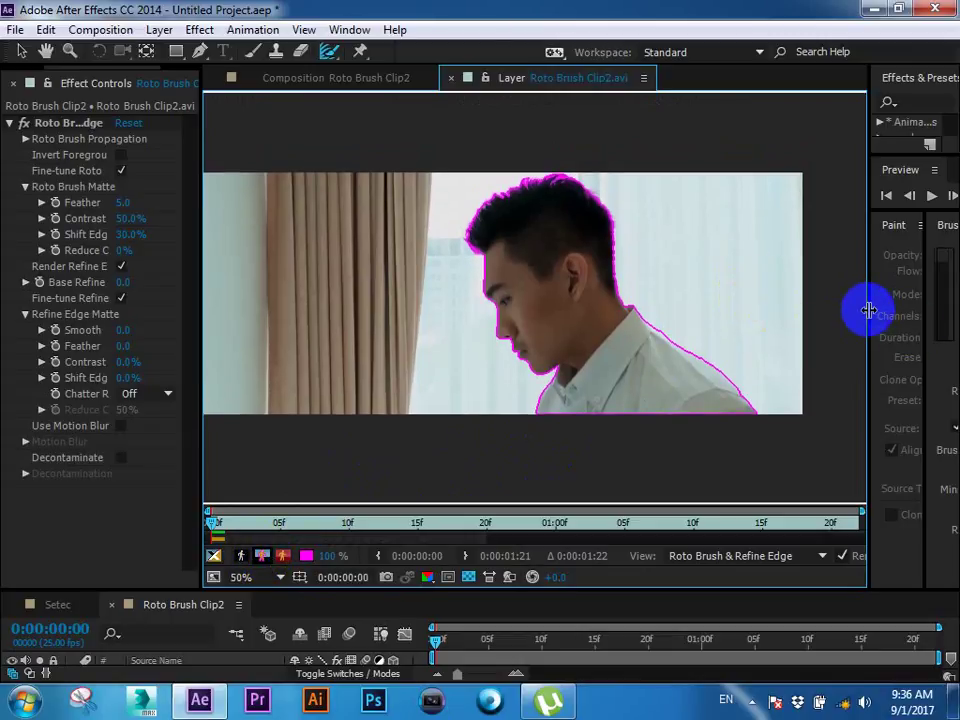
left_click_drag(866, 314, 883, 311)
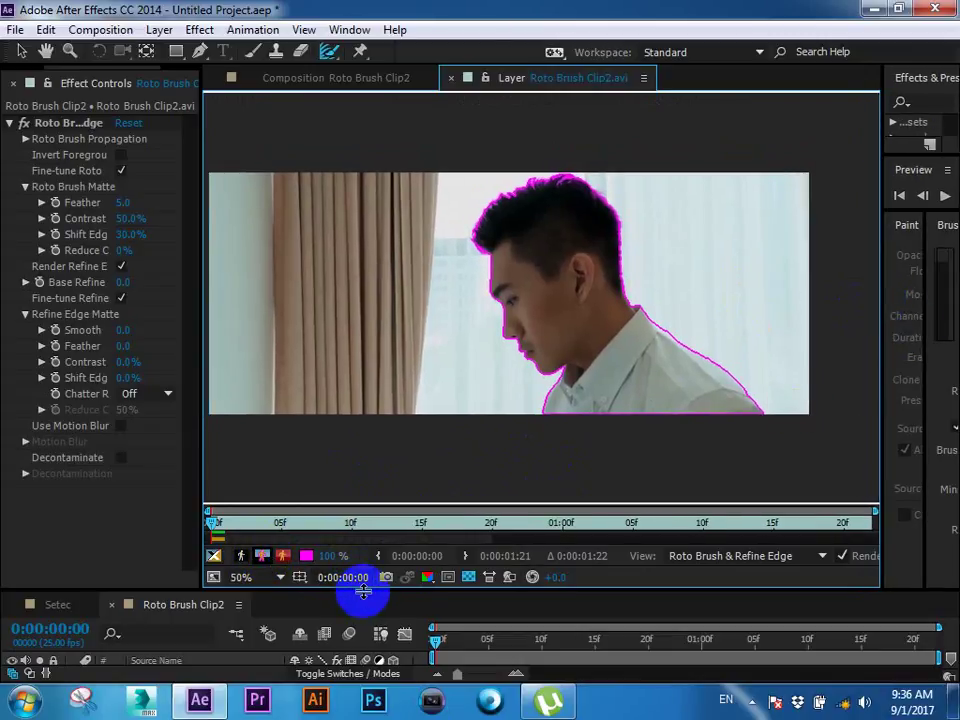
mouse_move(362, 592)
left_mouse_down()
mouse_move(364, 409)
mouse_move(362, 425)
left_mouse_up()
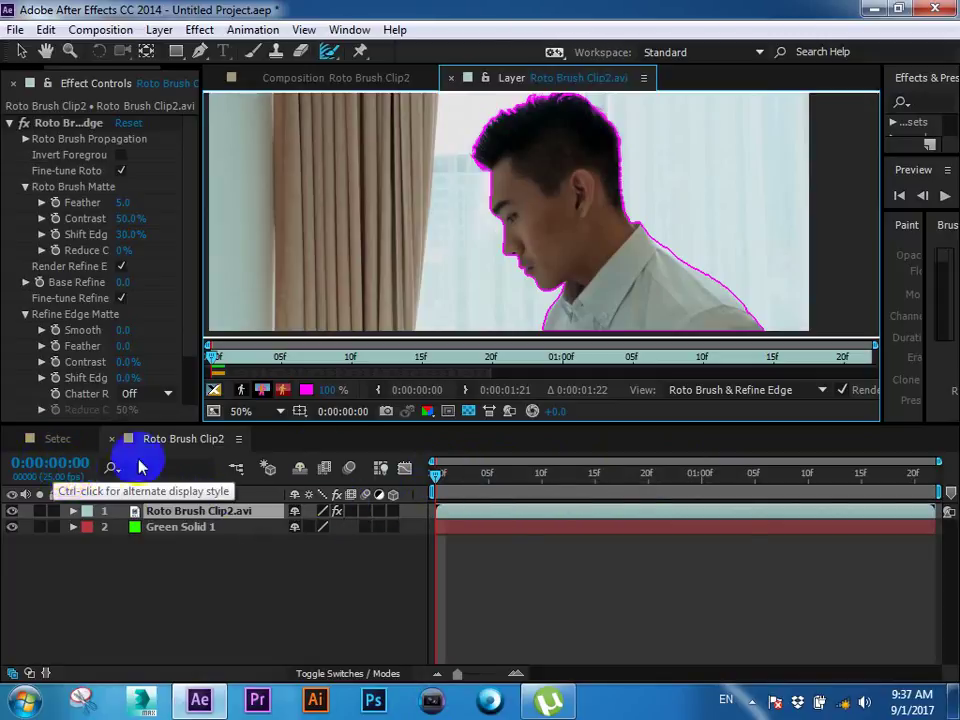
Step: Resize the Layer viewer and side panels to rebalance the workspace
left_click_drag(429, 424, 420, 484)
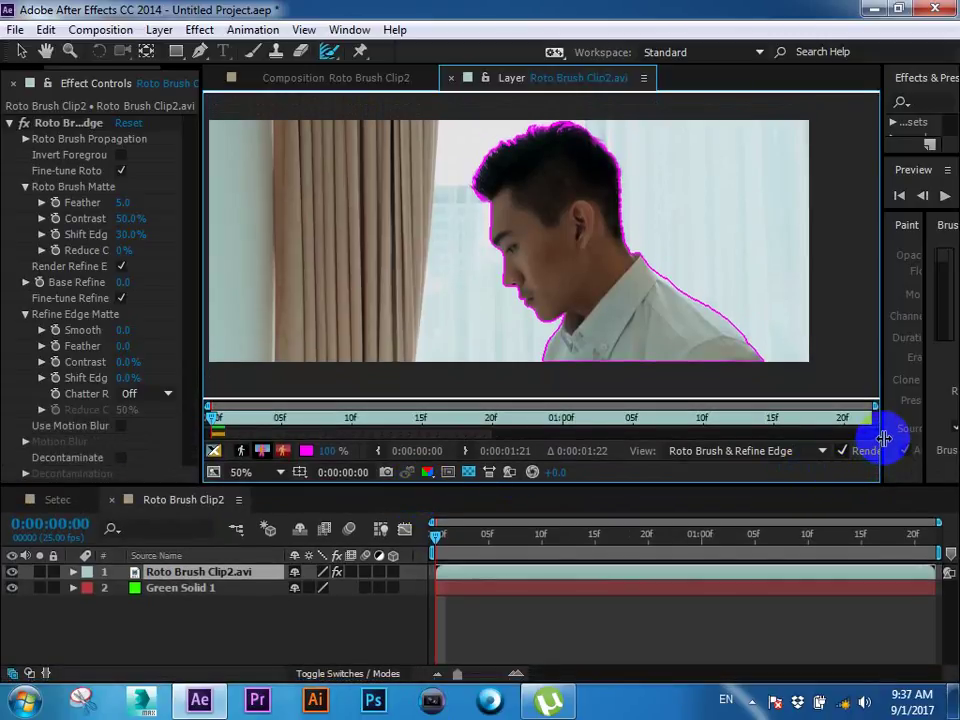
left_click_drag(884, 438, 955, 434)
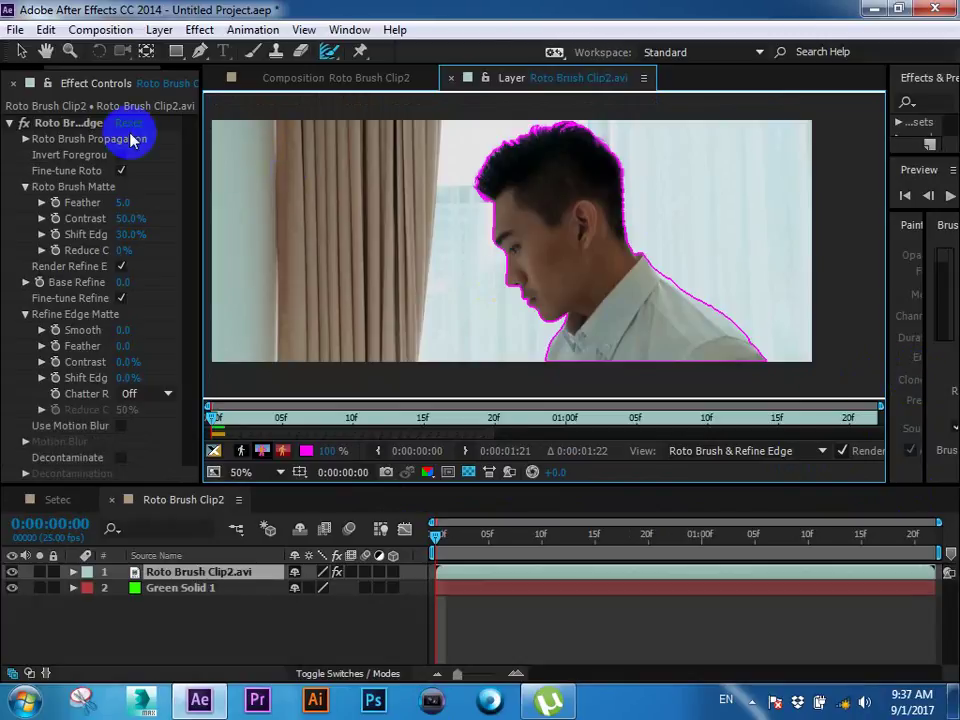
left_click_drag(199, 203, 178, 204)
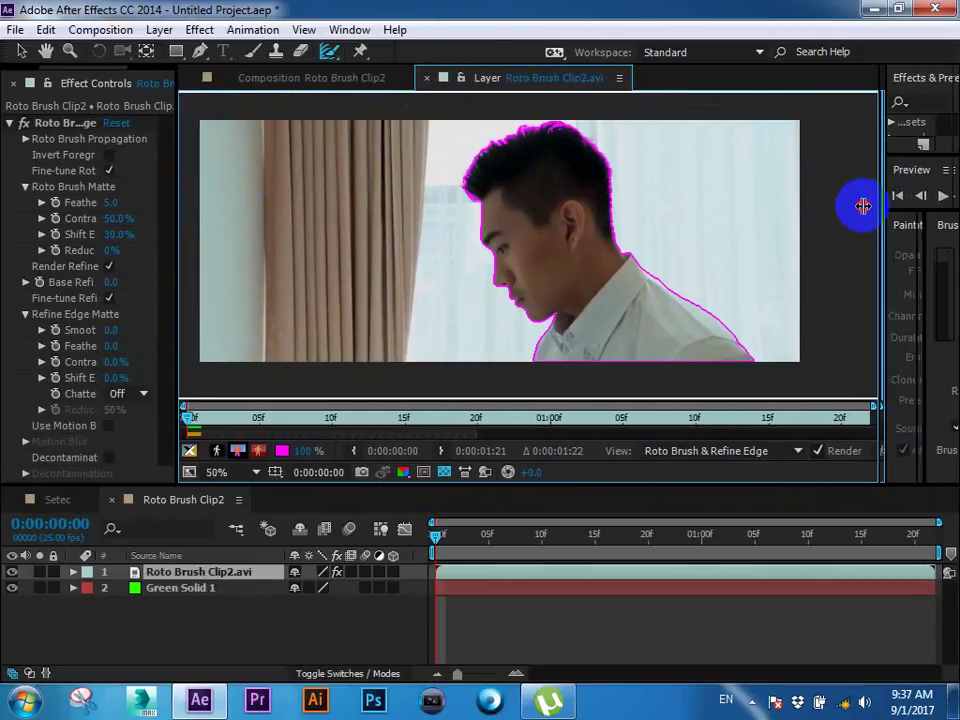
left_click_drag(889, 202, 688, 209)
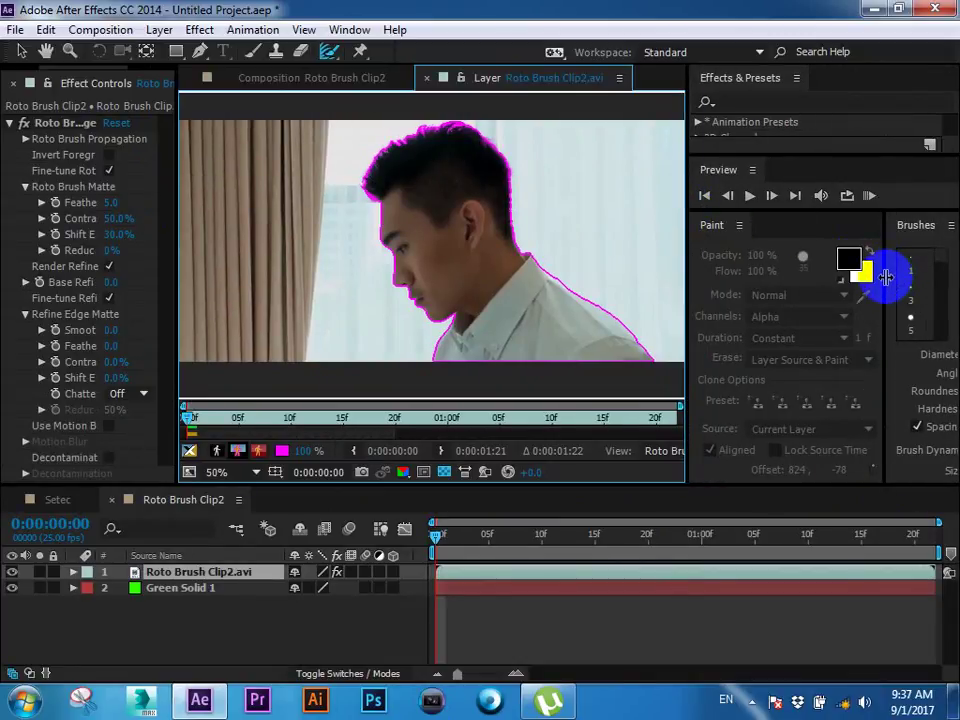
left_click_drag(884, 271, 925, 276)
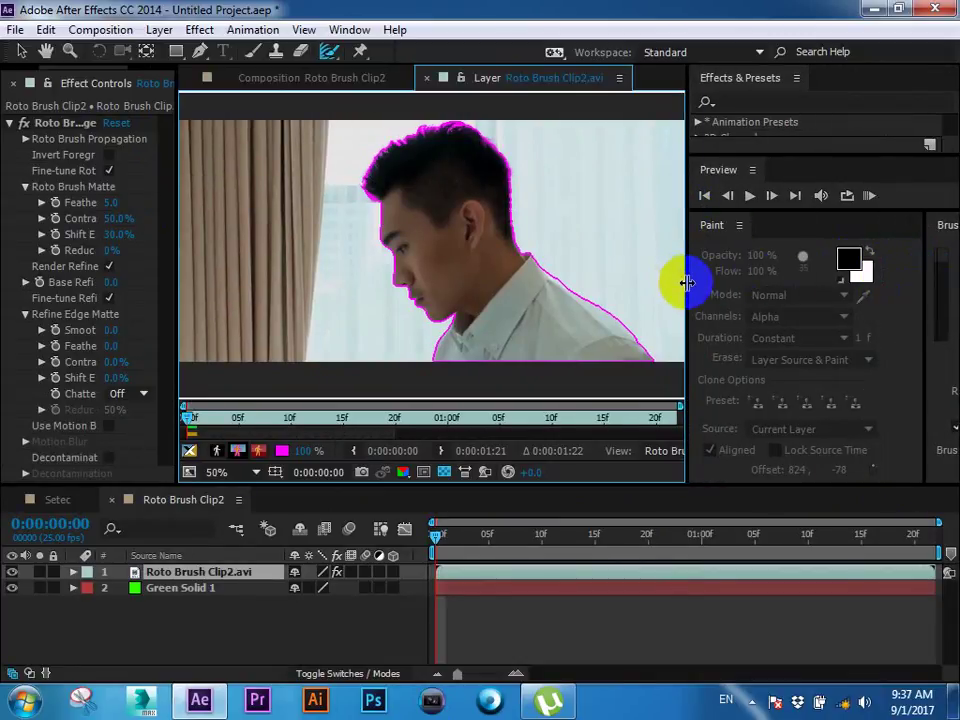
left_click_drag(686, 280, 900, 281)
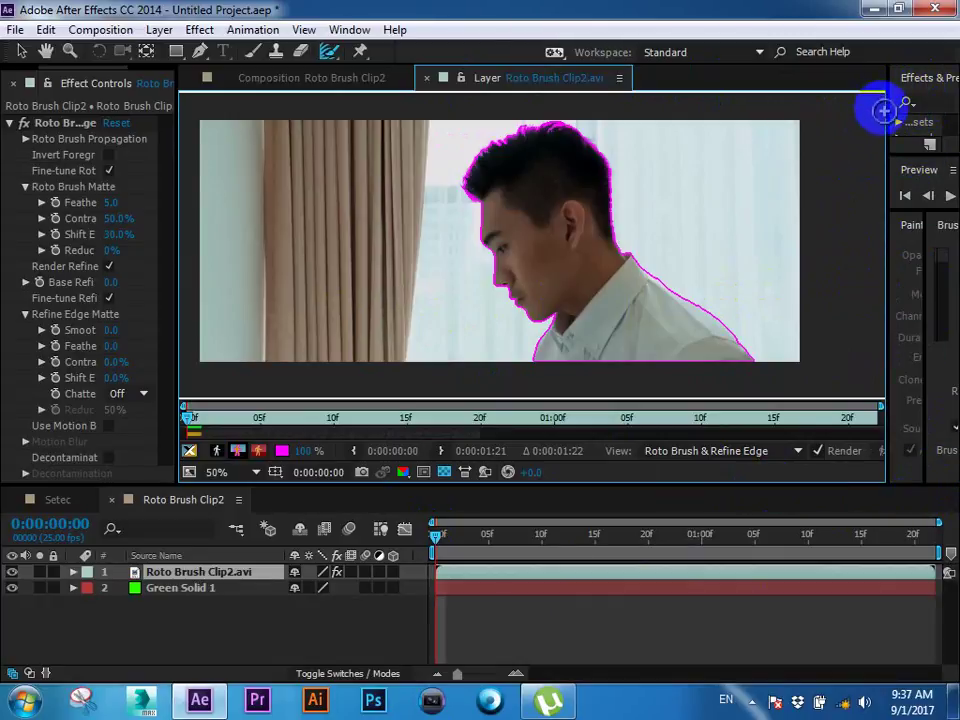
left_click_drag(887, 107, 672, 107)
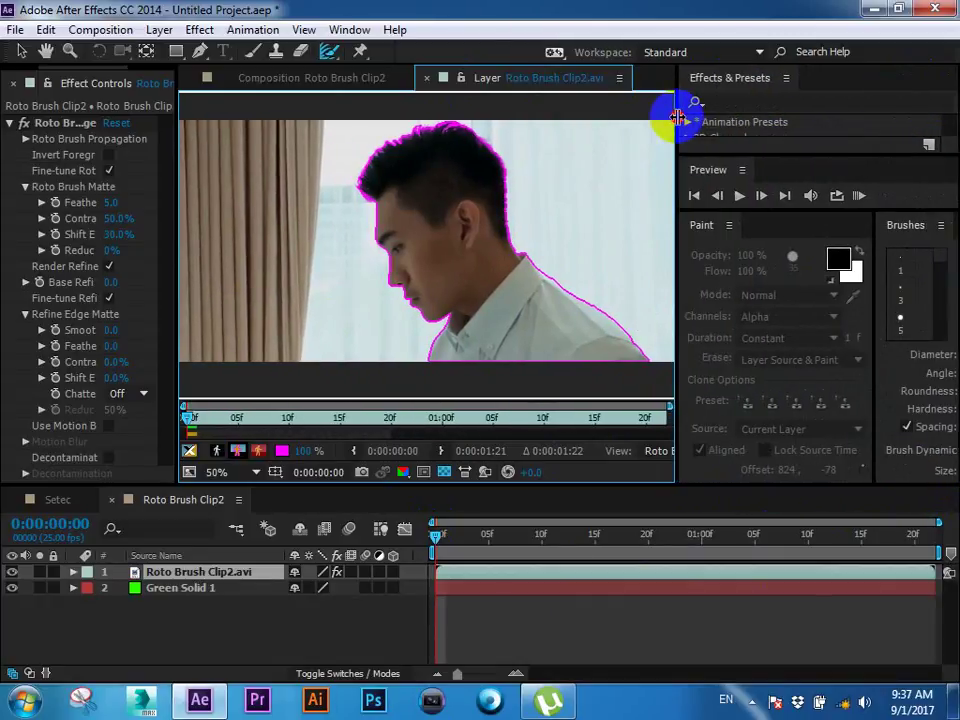
Step: Close the Effects & Presets and Preview panels
left_click(787, 80)
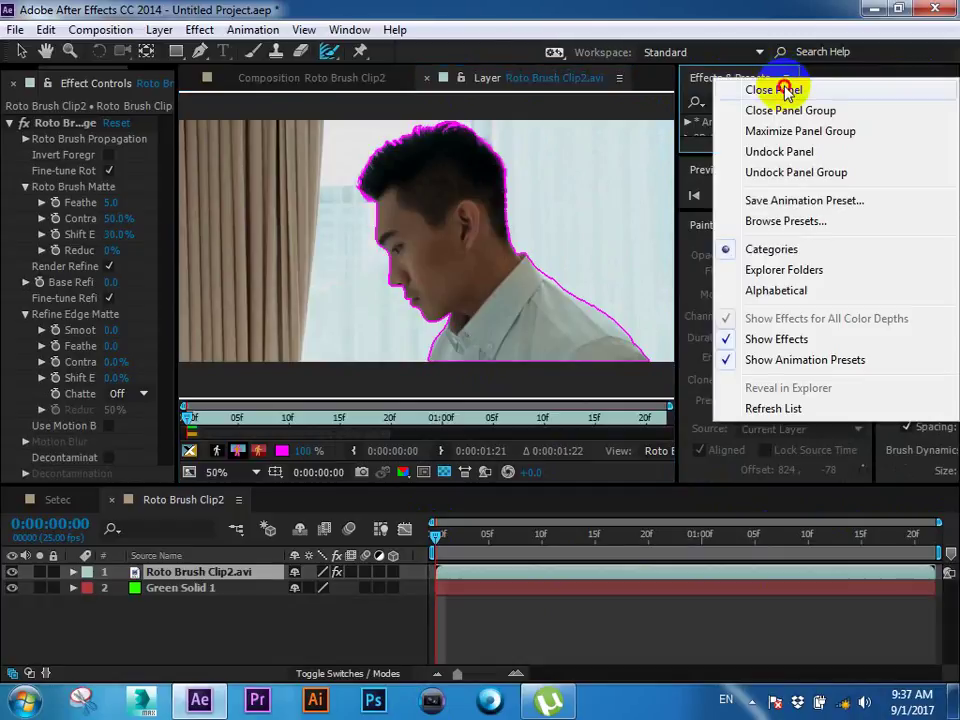
left_click(780, 90)
left_click(743, 80)
left_click(790, 90)
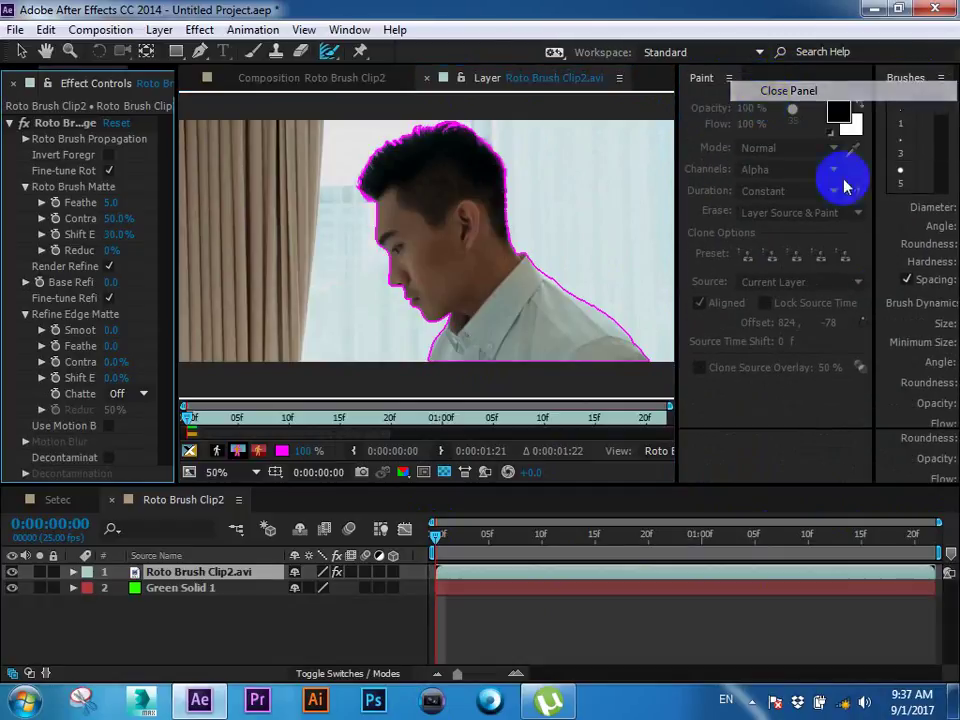
Step: Close the Brushes and Paint panels
left_click_drag(679, 289, 911, 300)
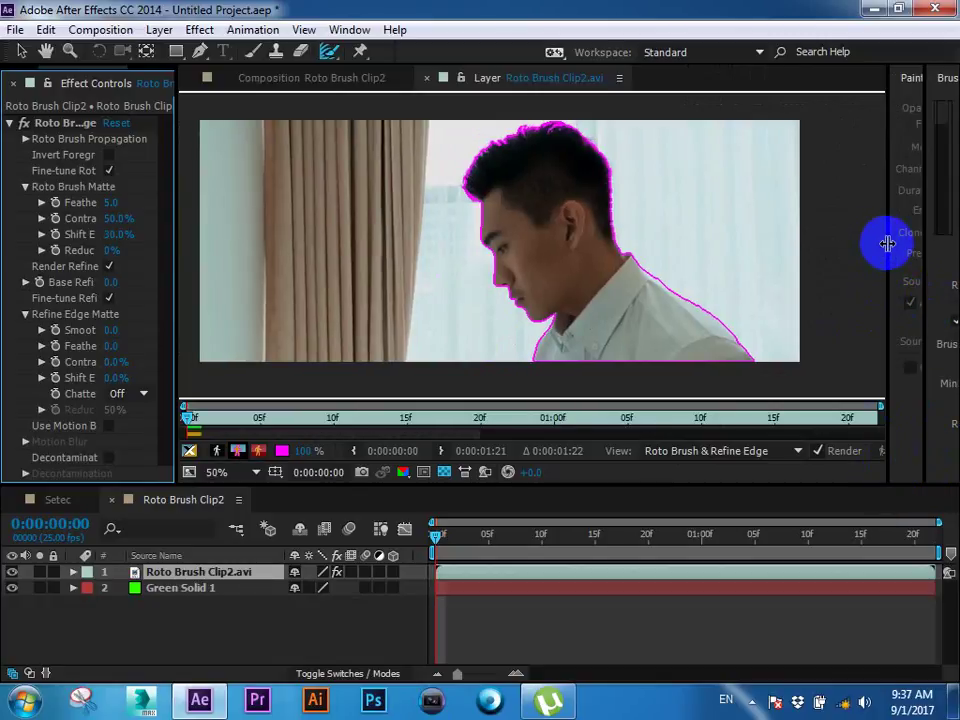
left_click_drag(887, 240, 508, 245)
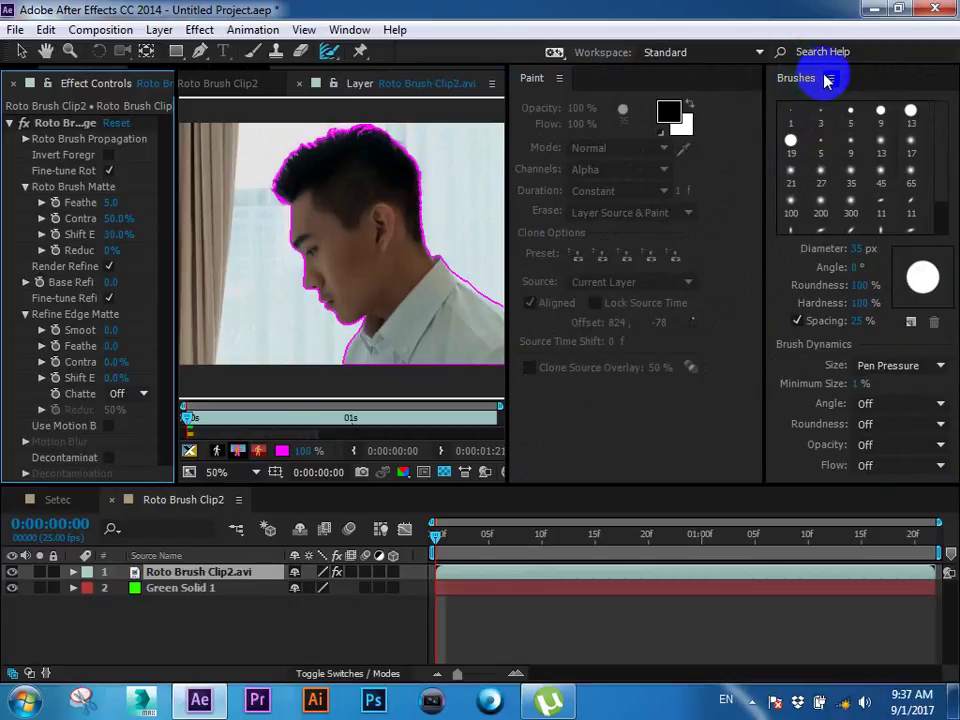
left_click(830, 77)
left_click(825, 88)
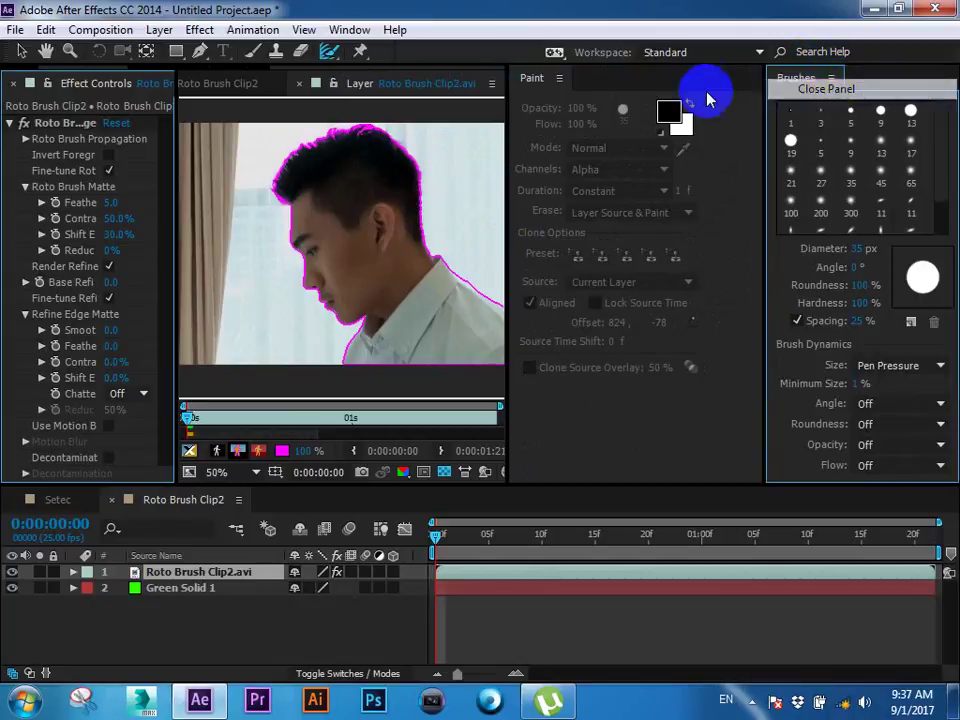
left_click(560, 78)
left_click(563, 89)
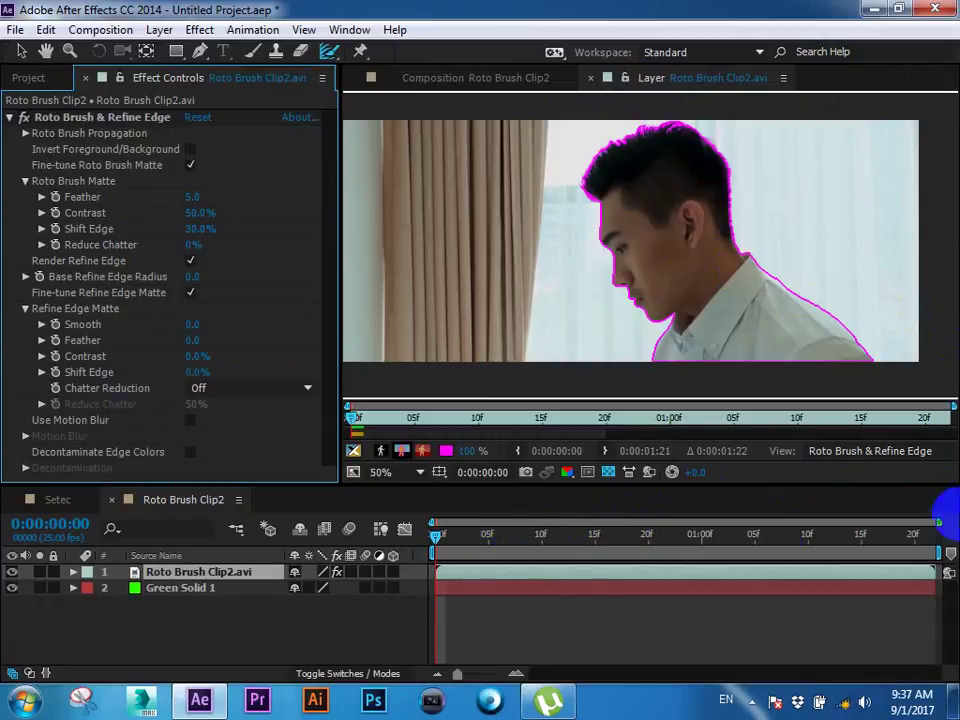
Step: Stretch the Roto Brush propagation span to the end of the Layer panel's time ruler
left_click(632, 77)
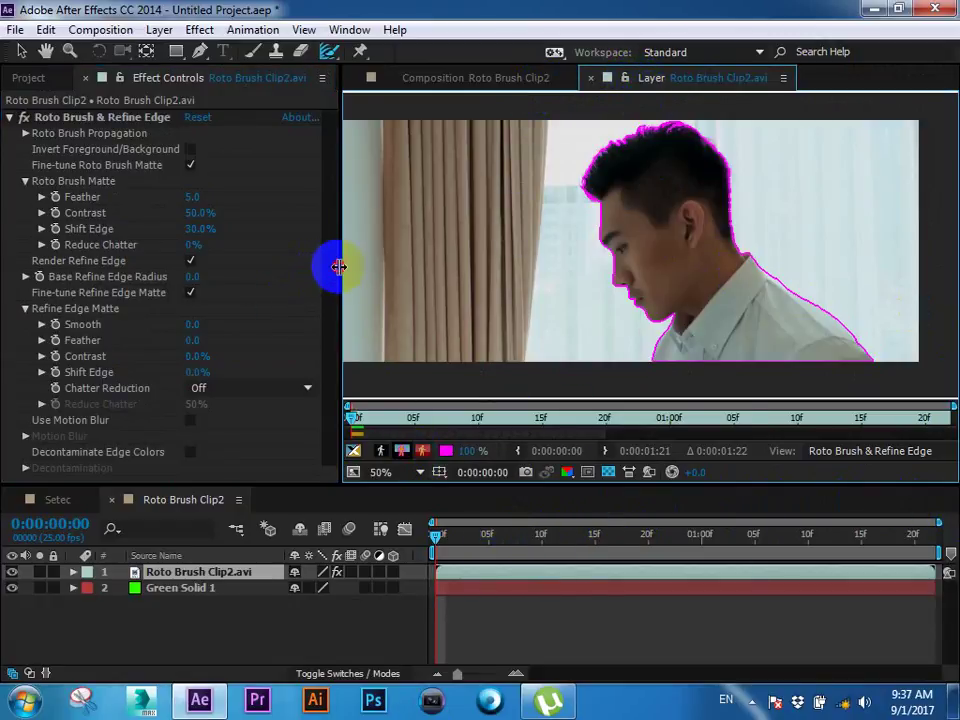
left_click_drag(336, 267, 202, 270)
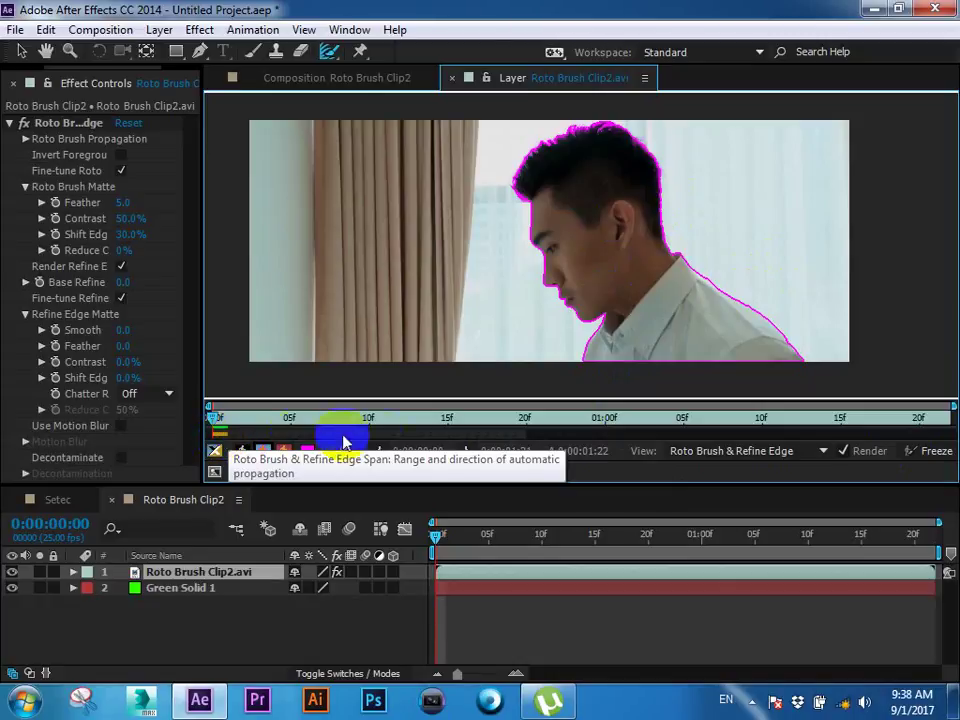
left_click_drag(518, 436, 525, 432)
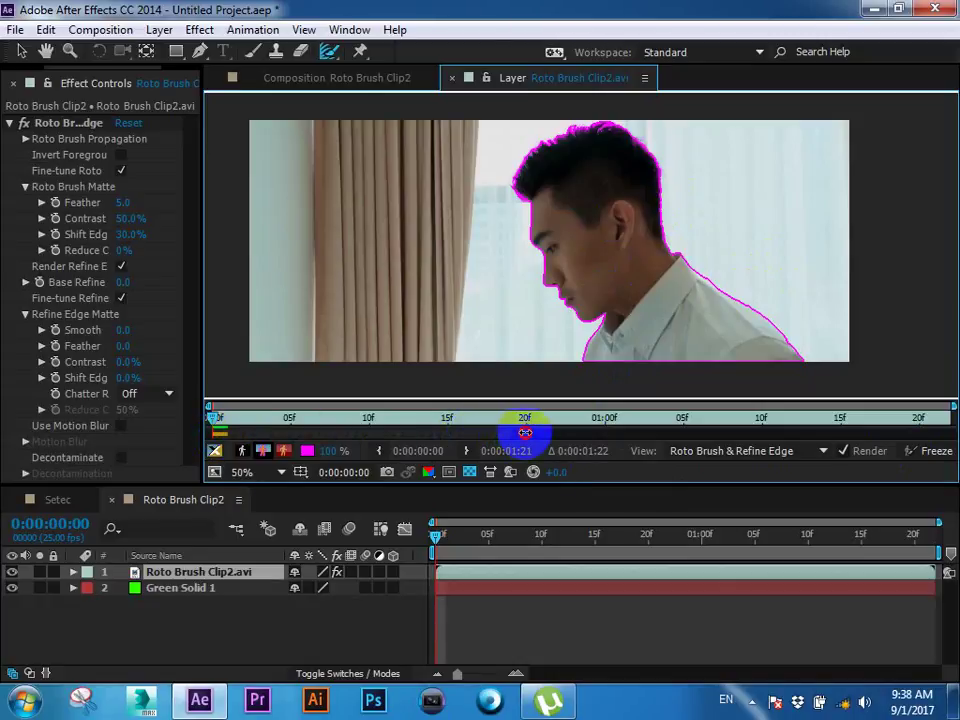
left_click_drag(525, 432, 932, 433)
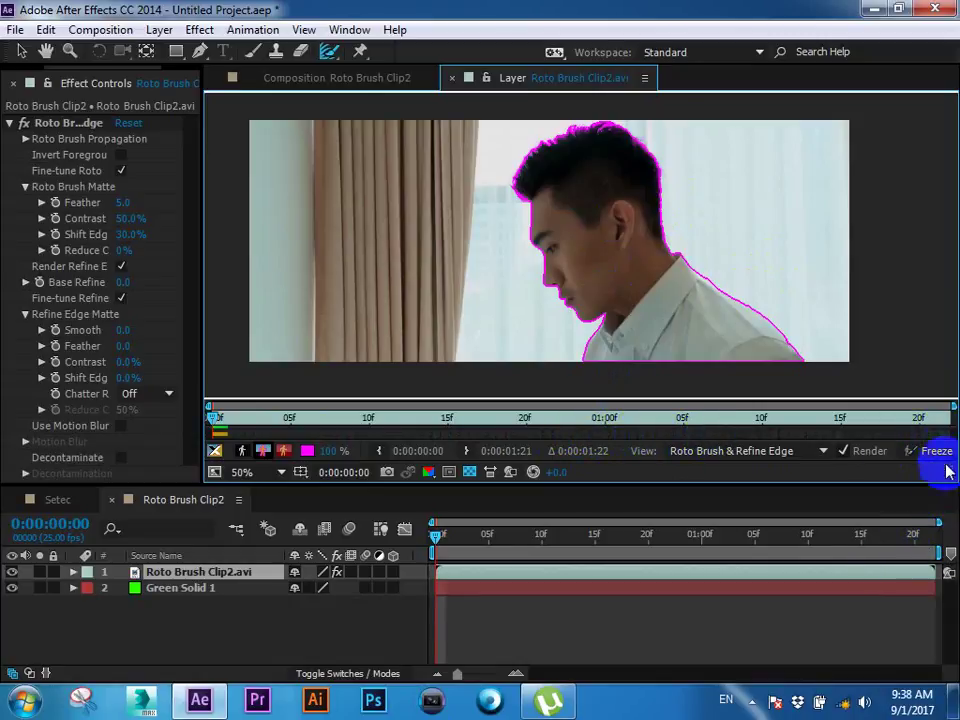
left_click_drag(936, 435, 603, 434)
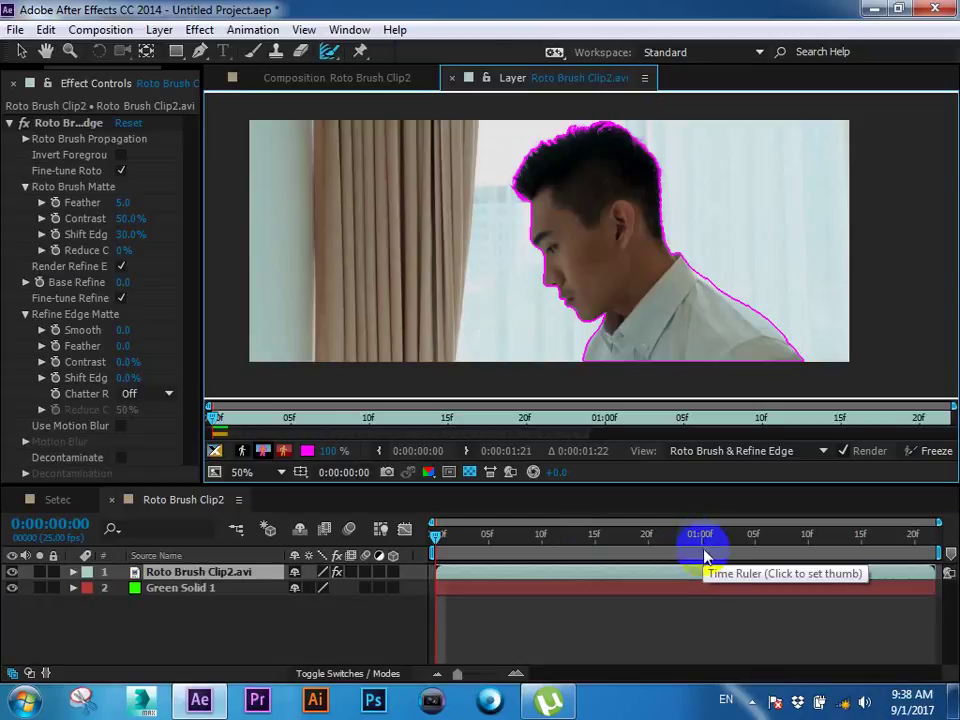
mouse_move(707, 572)
left_mouse_down()
mouse_move(930, 580)
mouse_move(938, 572)
left_mouse_up()
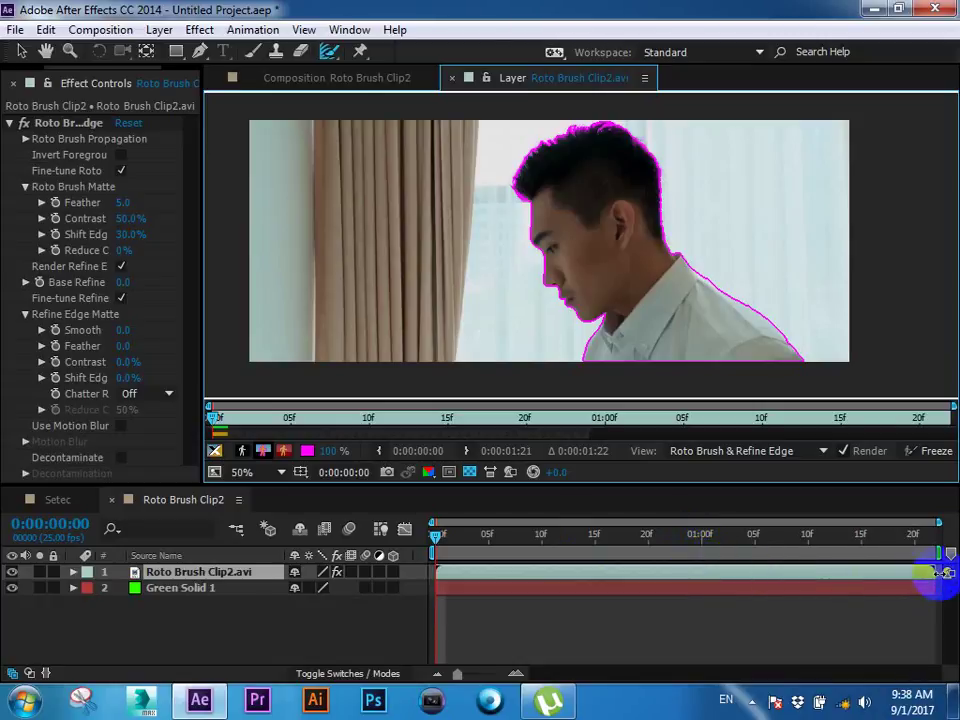
mouse_move(572, 440)
left_mouse_down()
mouse_move(380, 435)
mouse_move(955, 437)
left_mouse_up()
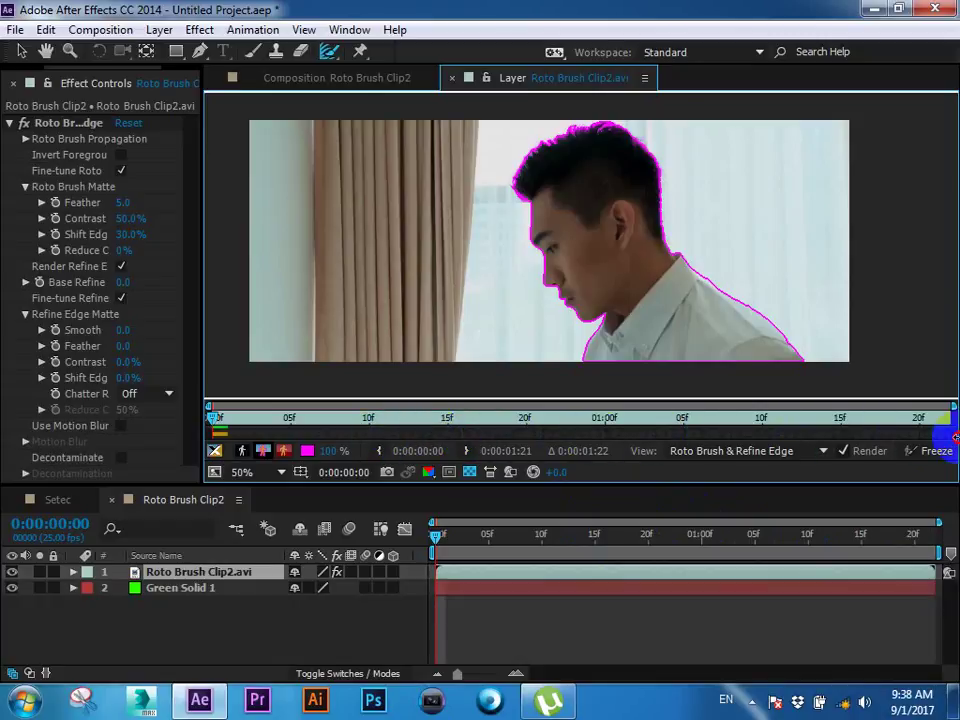
left_click(937, 451)
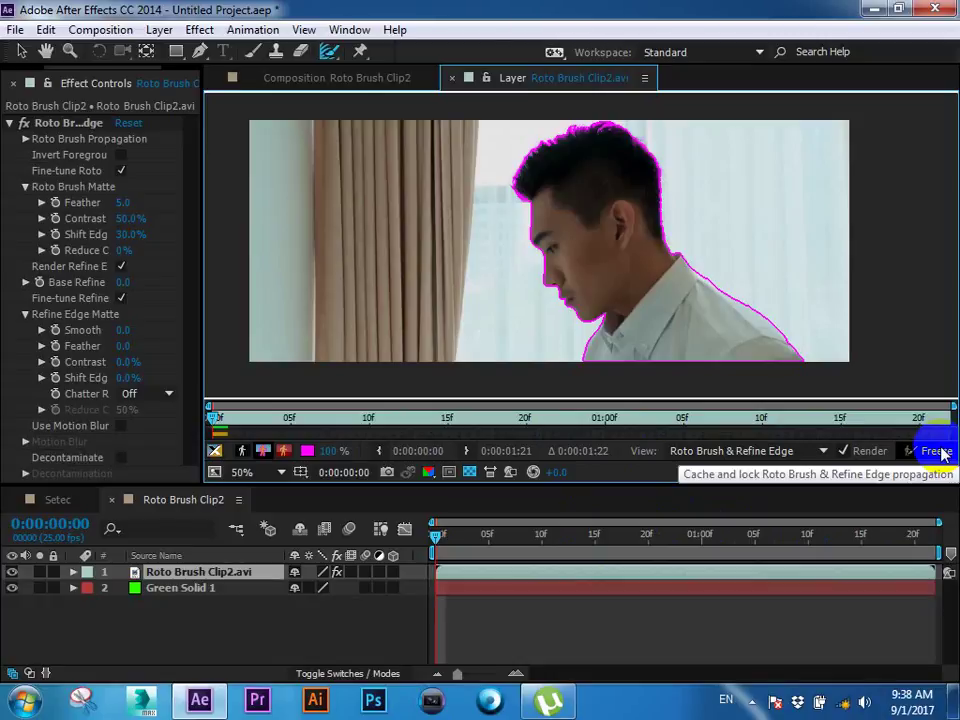
Step: Freeze the Roto Brush propagation, caching the matte for all 47 frames
left_click(938, 452)
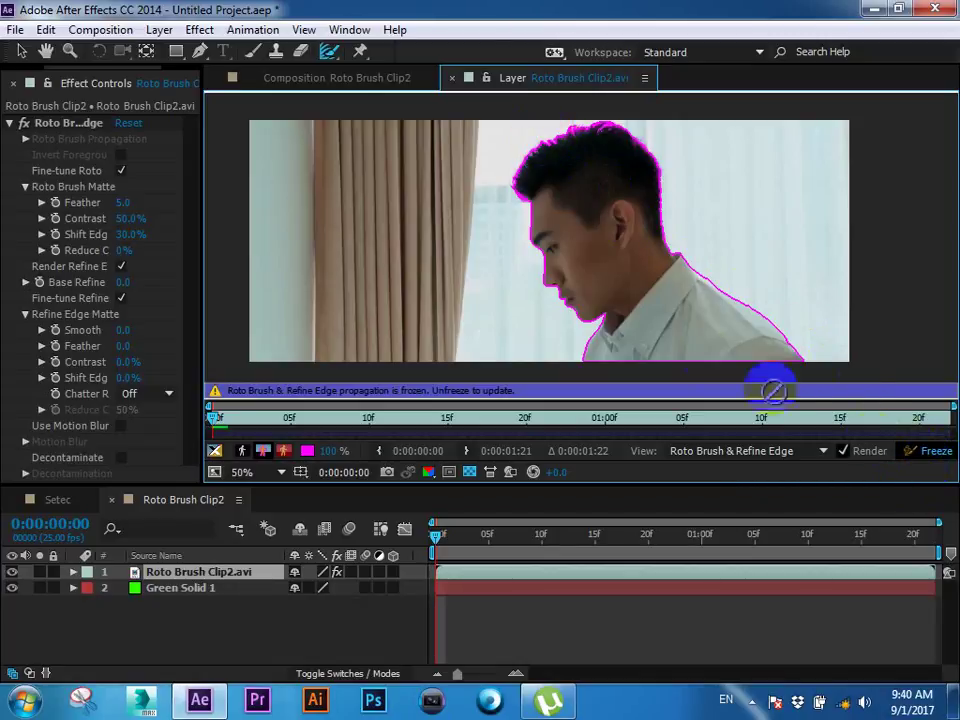
Step: Return to the Composition view, select Green Solid 1, and show the Project panel
left_click(300, 82)
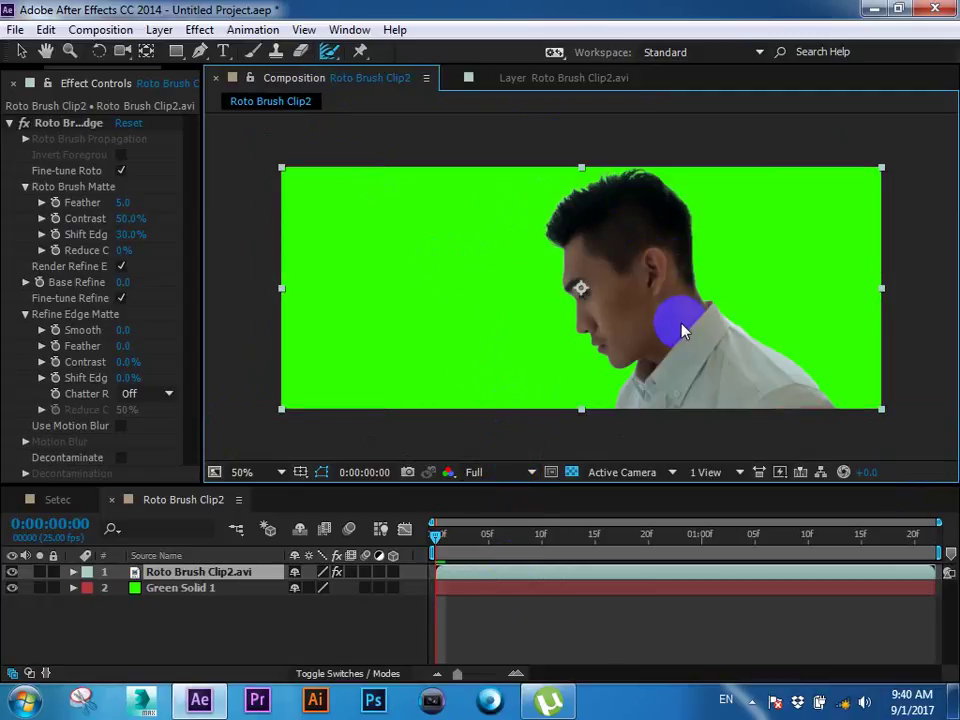
left_click(474, 594)
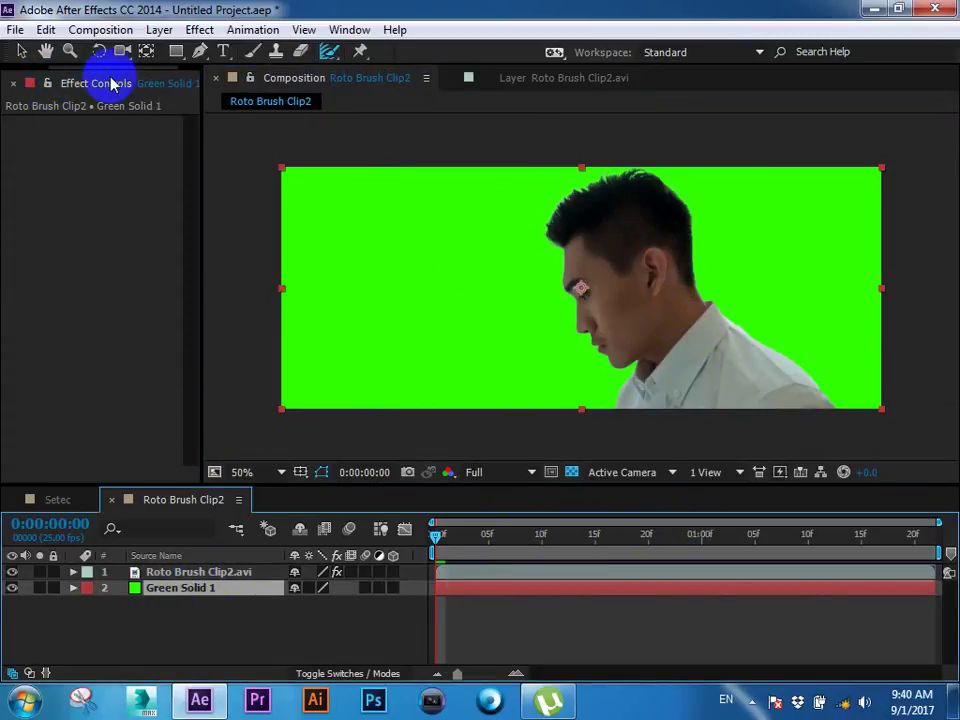
left_click(38, 85)
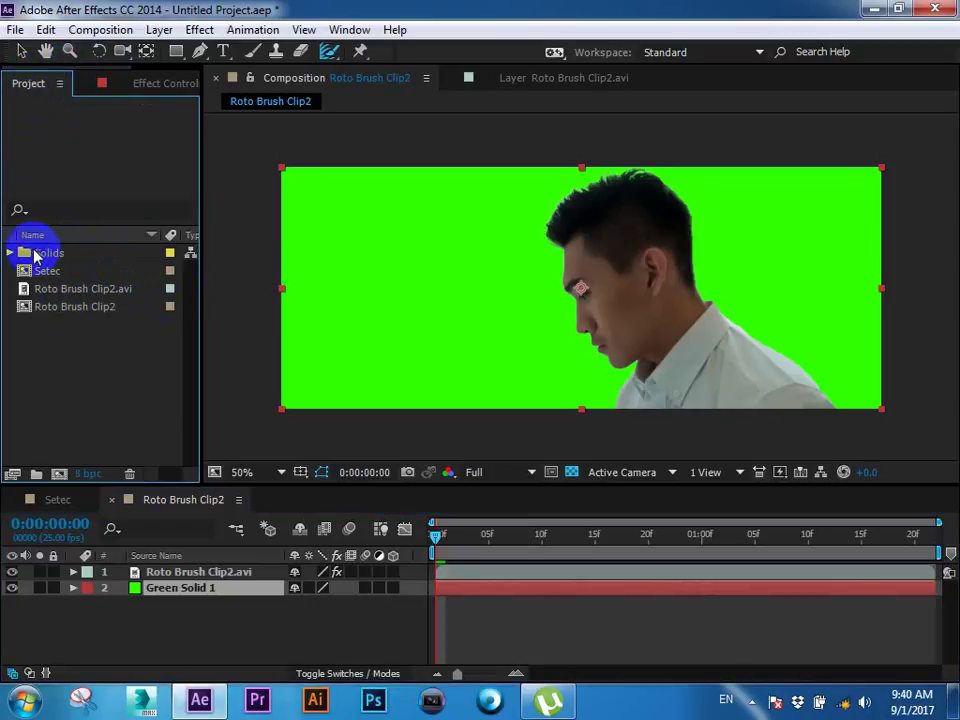
Step: Replace Green Solid 1 with a cyan #00EAFF solid, making it Cyan Solid 1
left_click(11, 253)
left_click(42, 272)
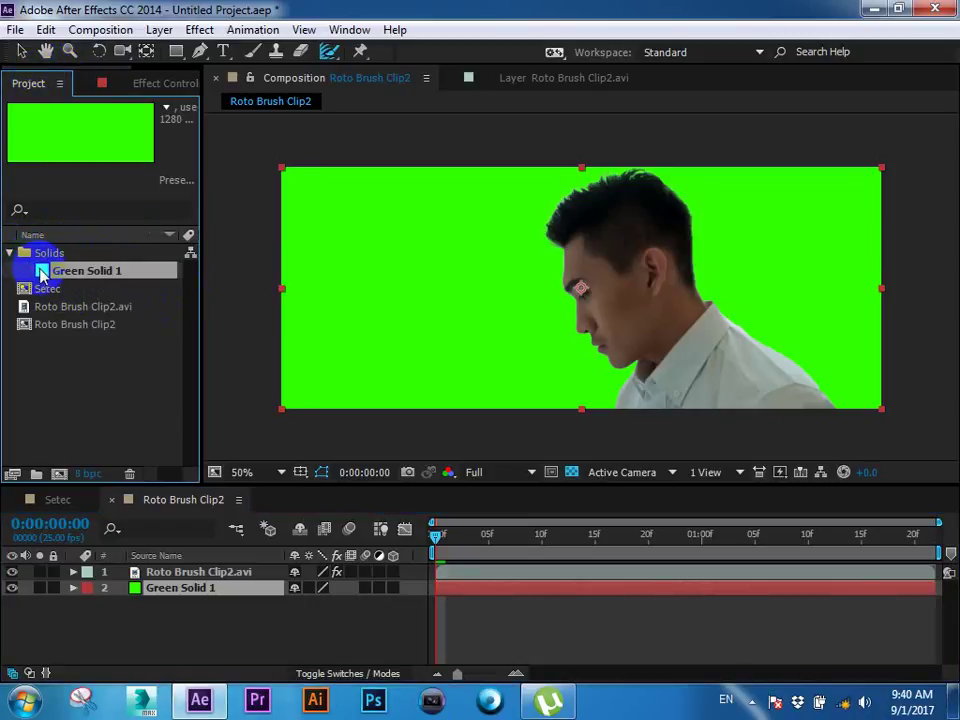
right_click(42, 272)
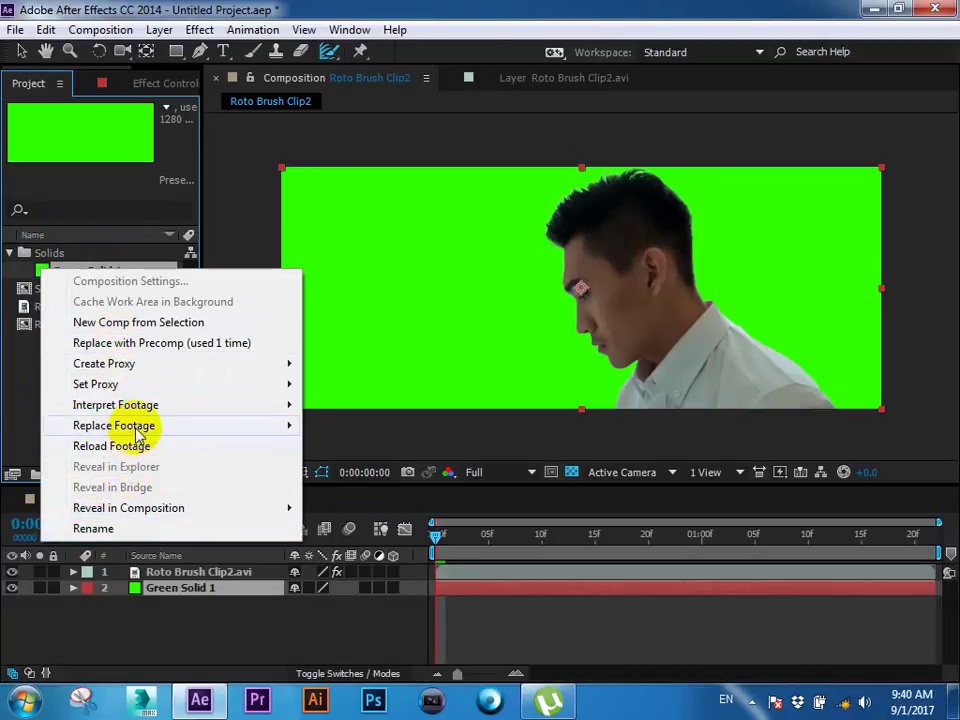
mouse_move(146, 410)
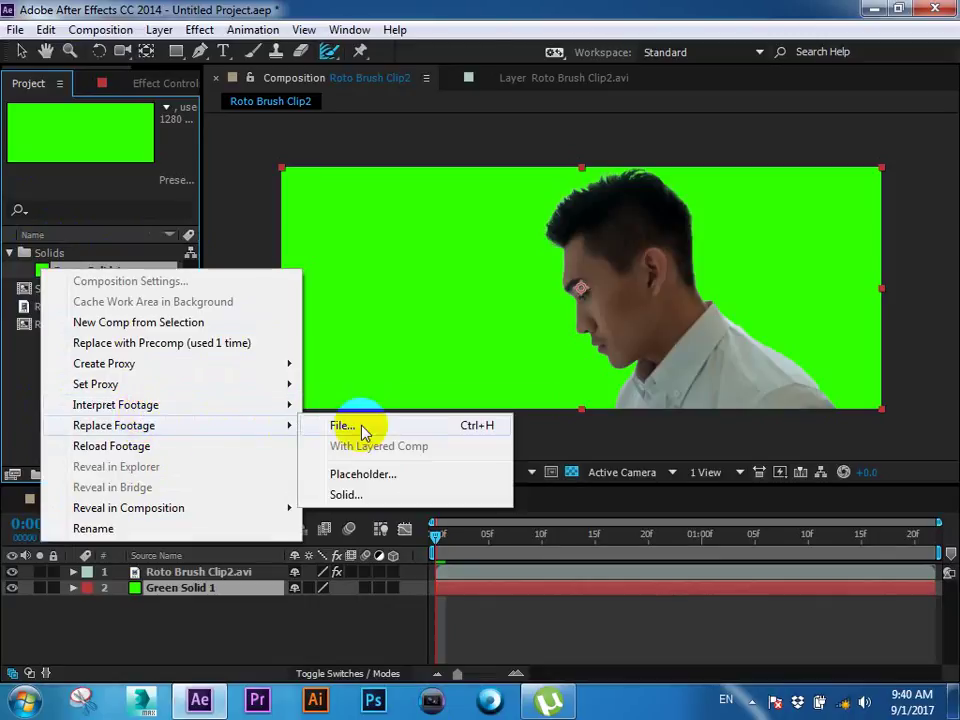
left_click(372, 493)
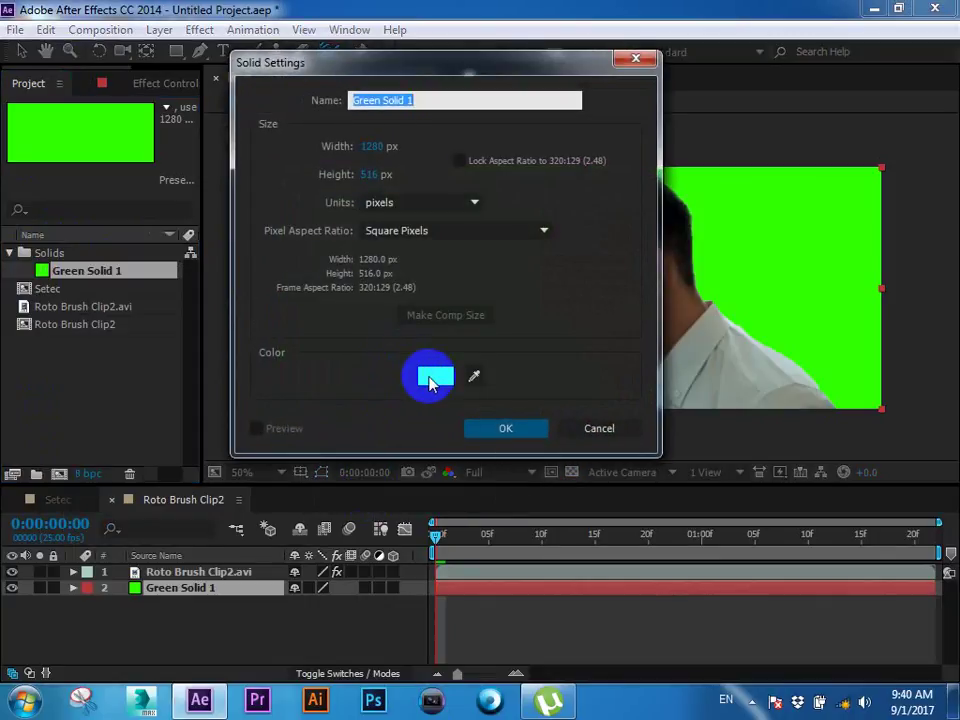
left_click(430, 377)
left_click_drag(347, 515, 345, 472)
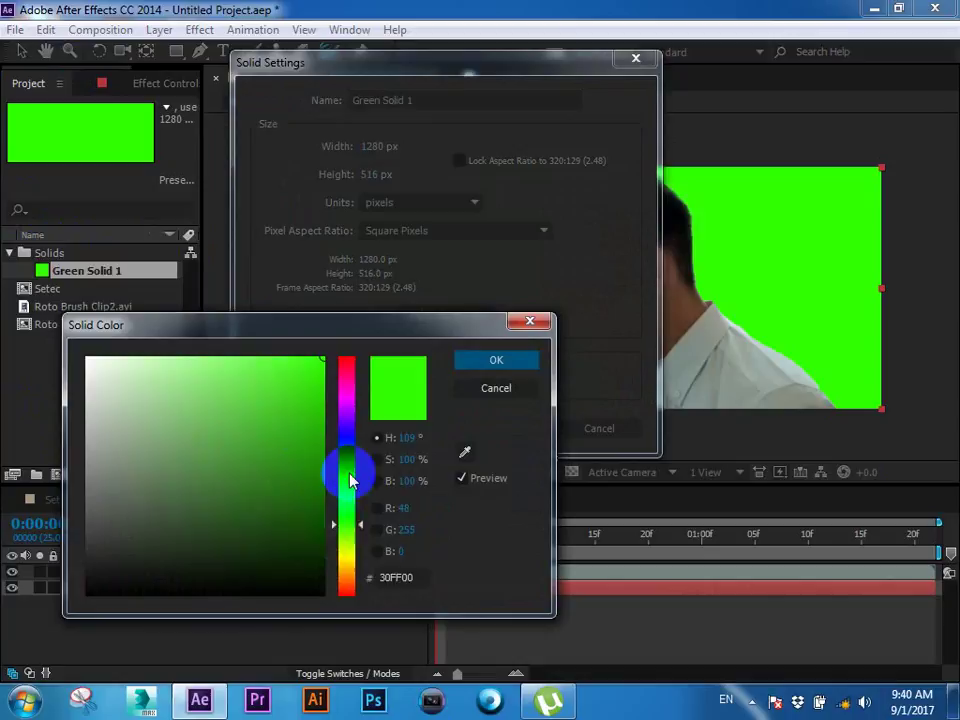
left_click(460, 363)
left_click(495, 430)
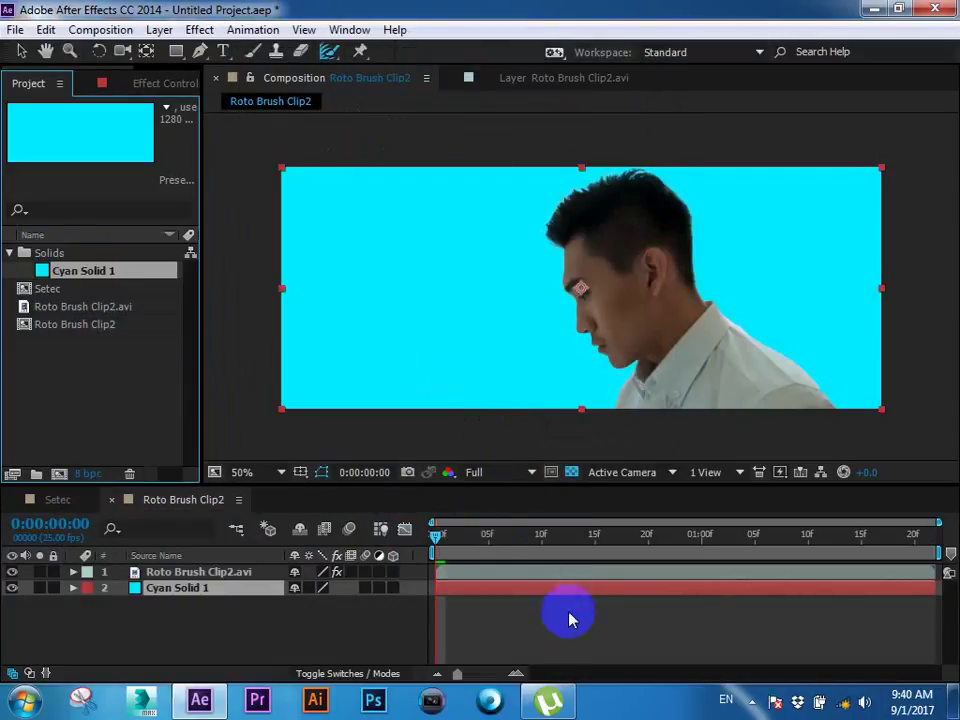
left_click(566, 640)
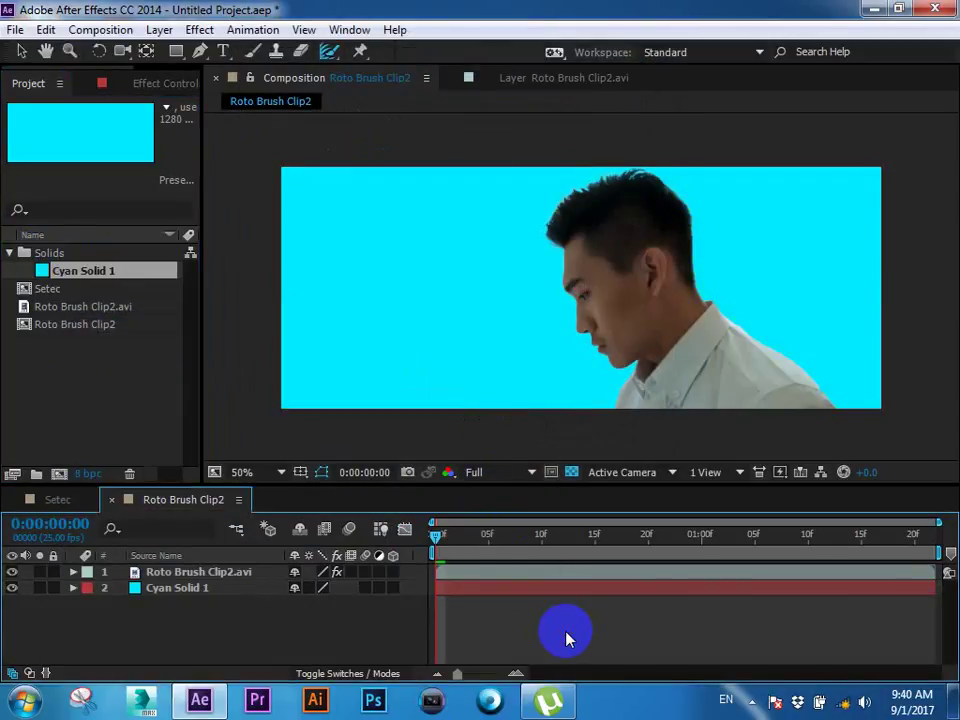
Step: Play a RAM preview of the man's cut-out over the cyan background
key("space")
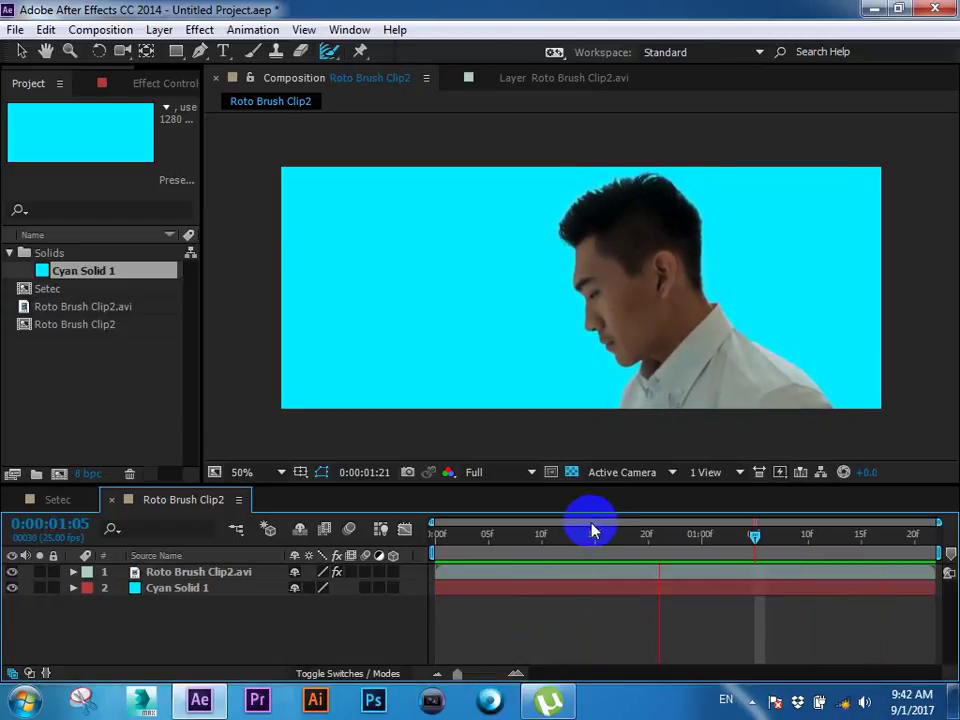
key("space")
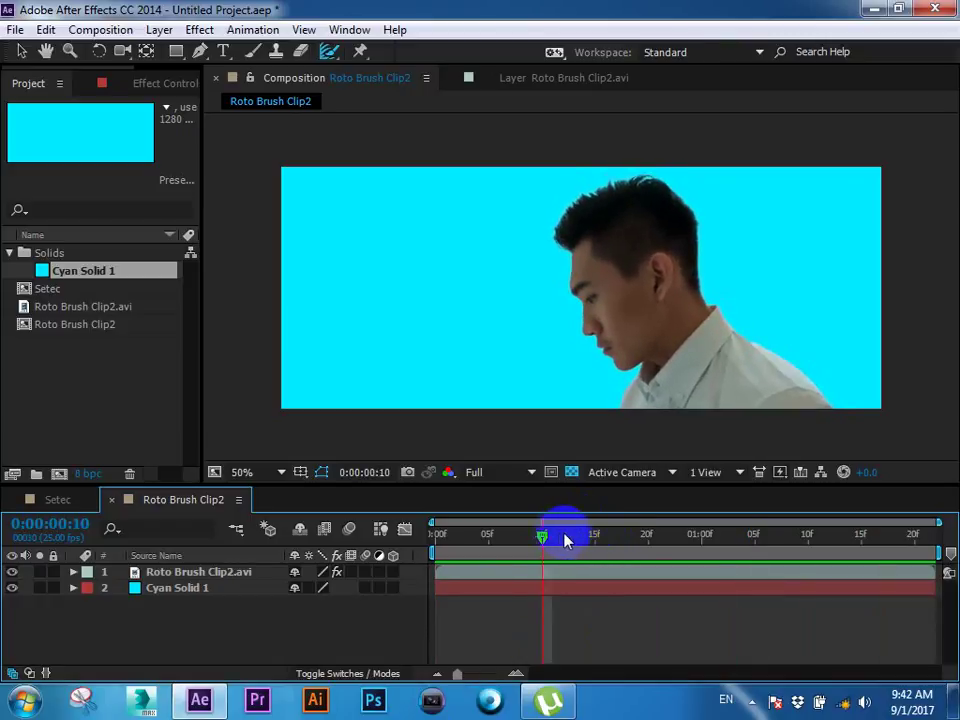
left_click(330, 52)
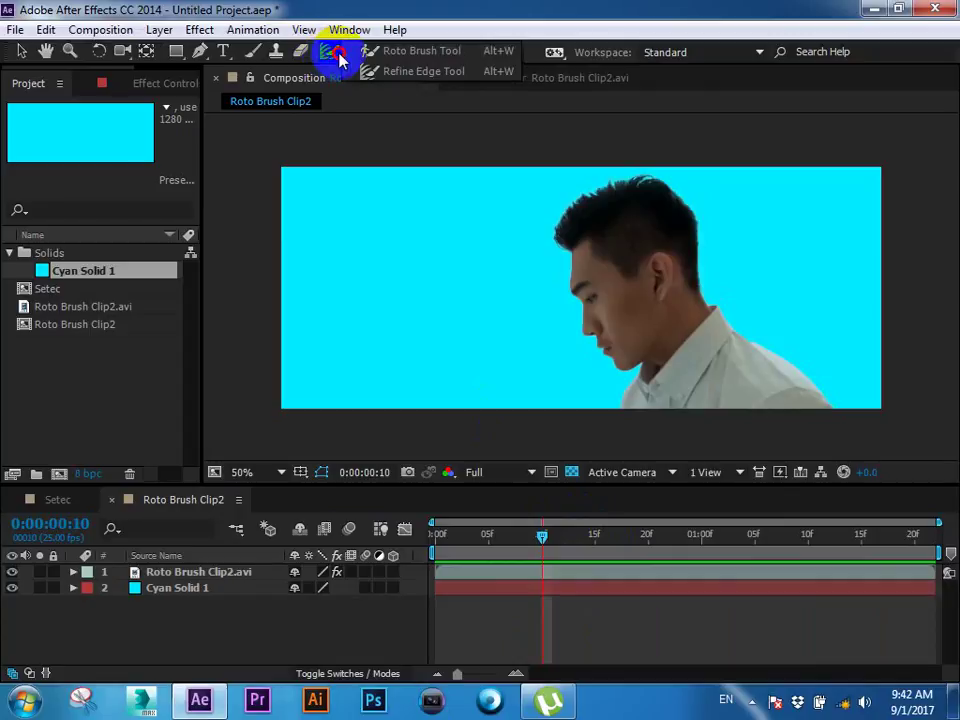
left_click(378, 52)
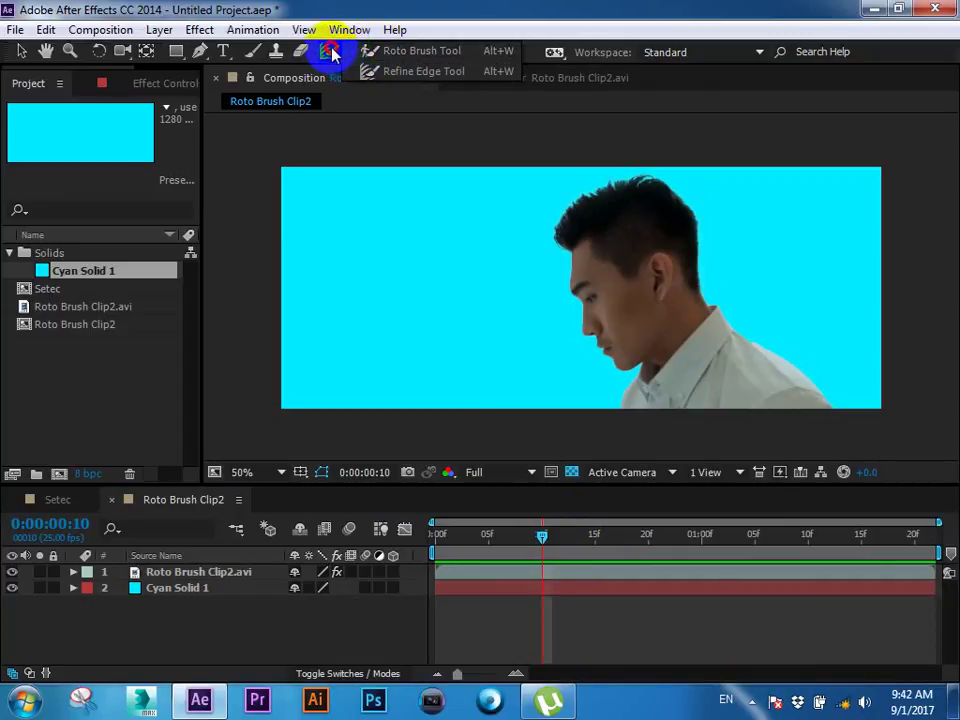
left_click(617, 590)
key("Delete")
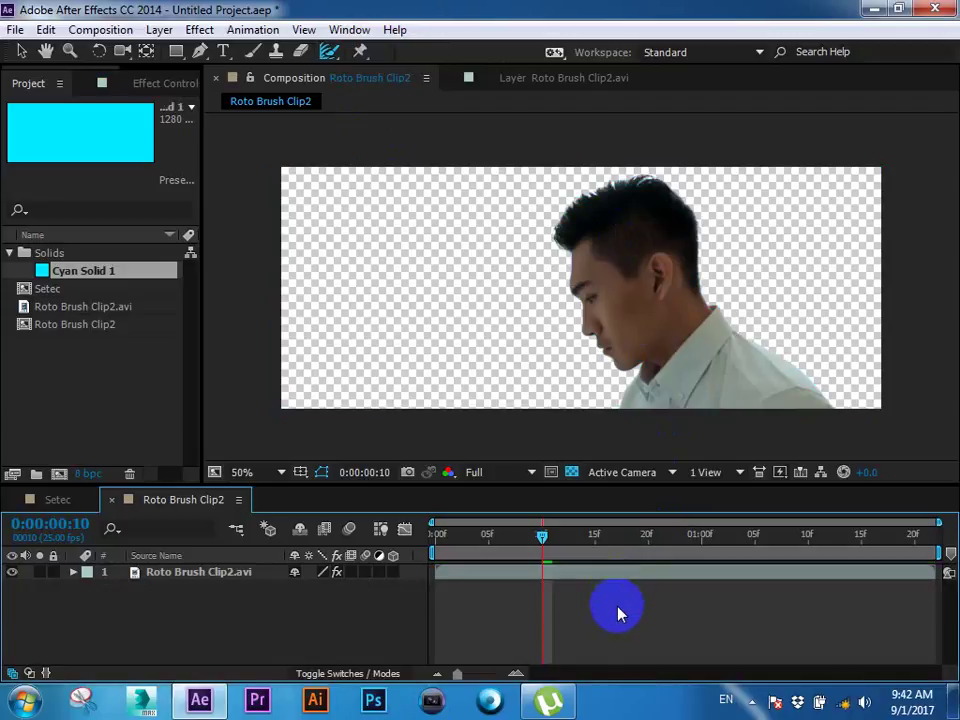
left_click(88, 377)
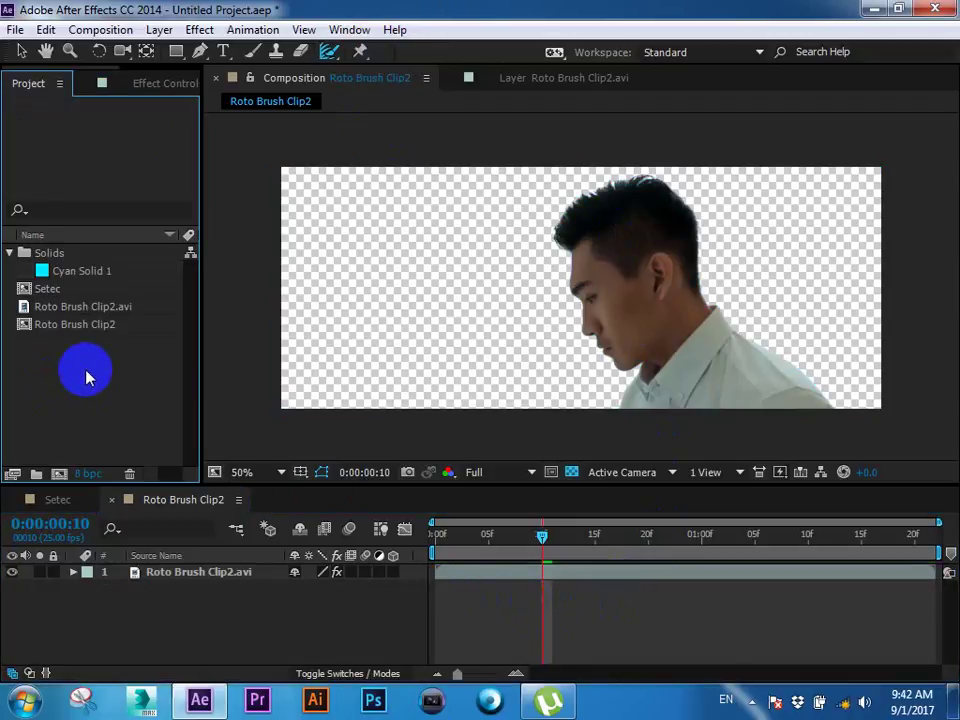
left_click(568, 474)
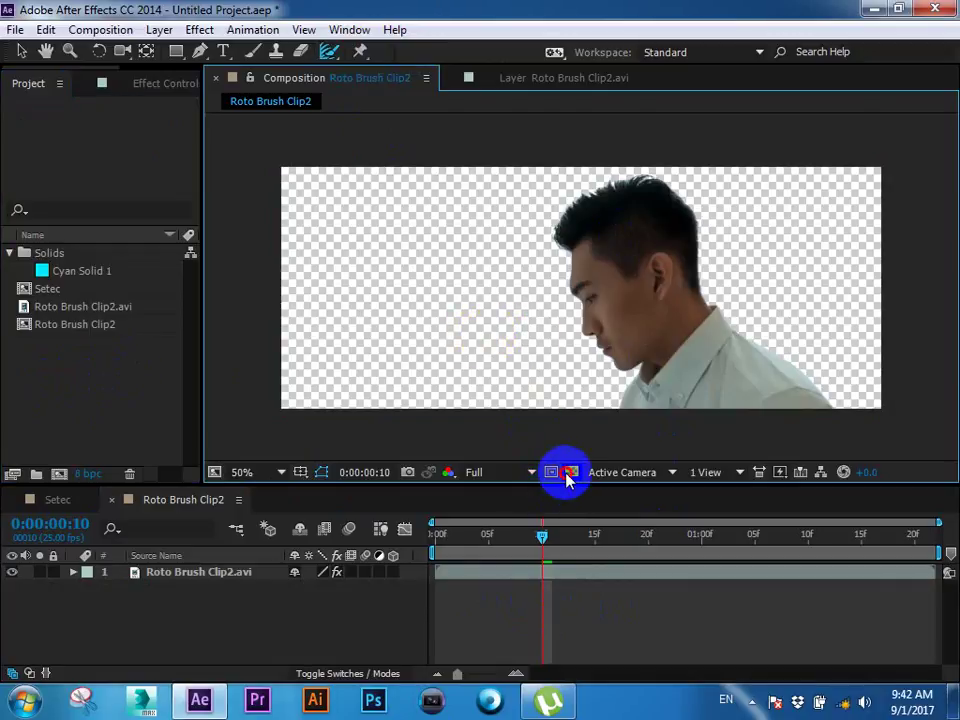
left_click(568, 474)
left_click(568, 474)
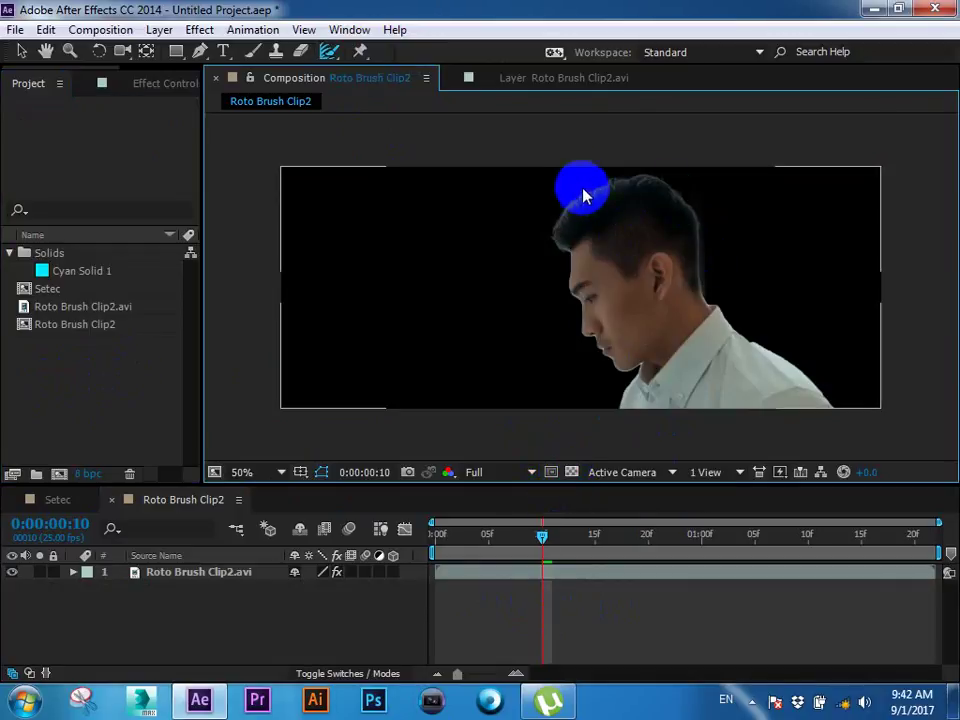
left_click(573, 474)
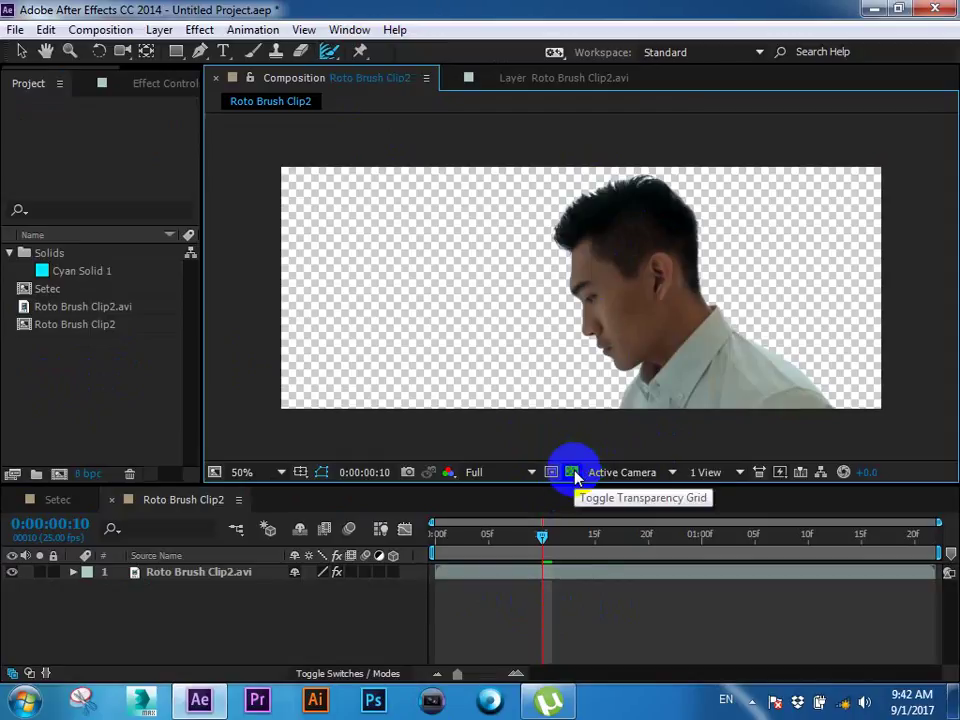
left_click(107, 381)
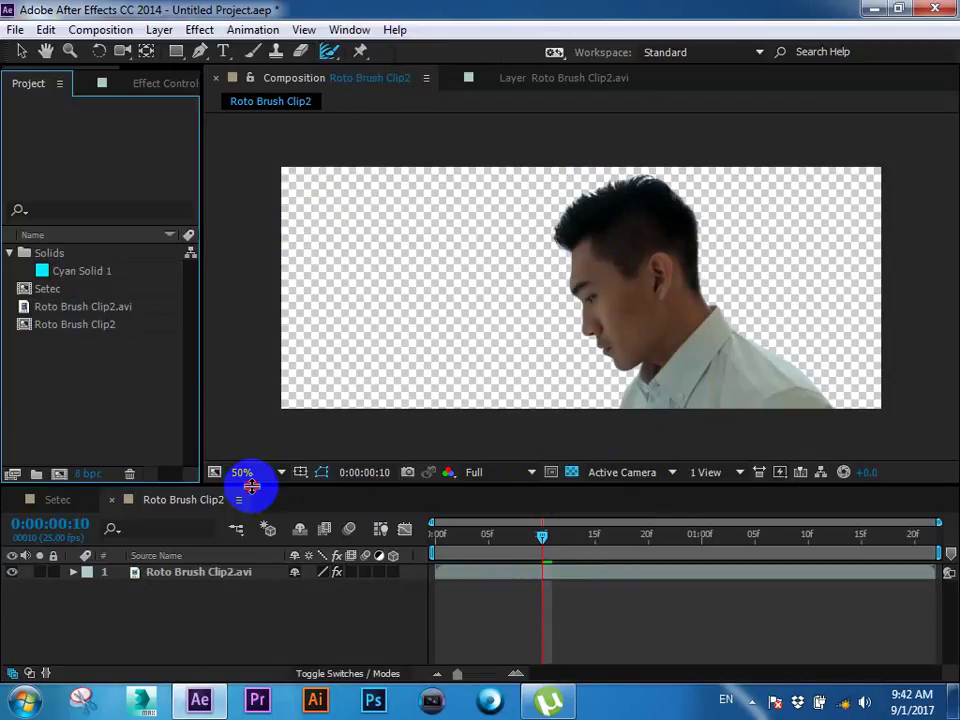
left_click_drag(250, 486, 251, 413)
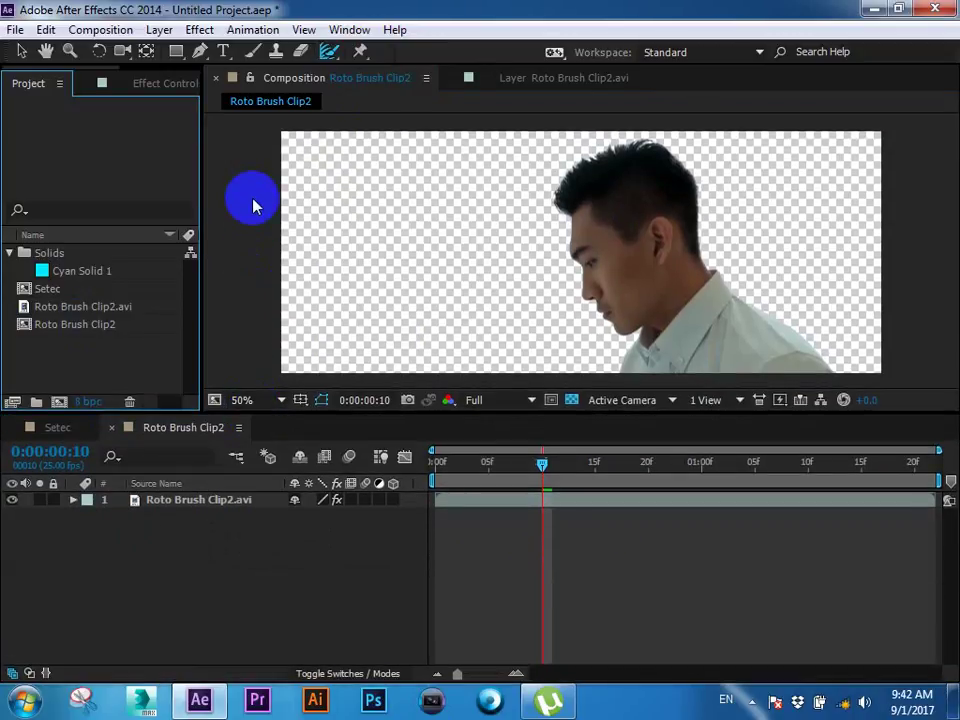
left_click(630, 155)
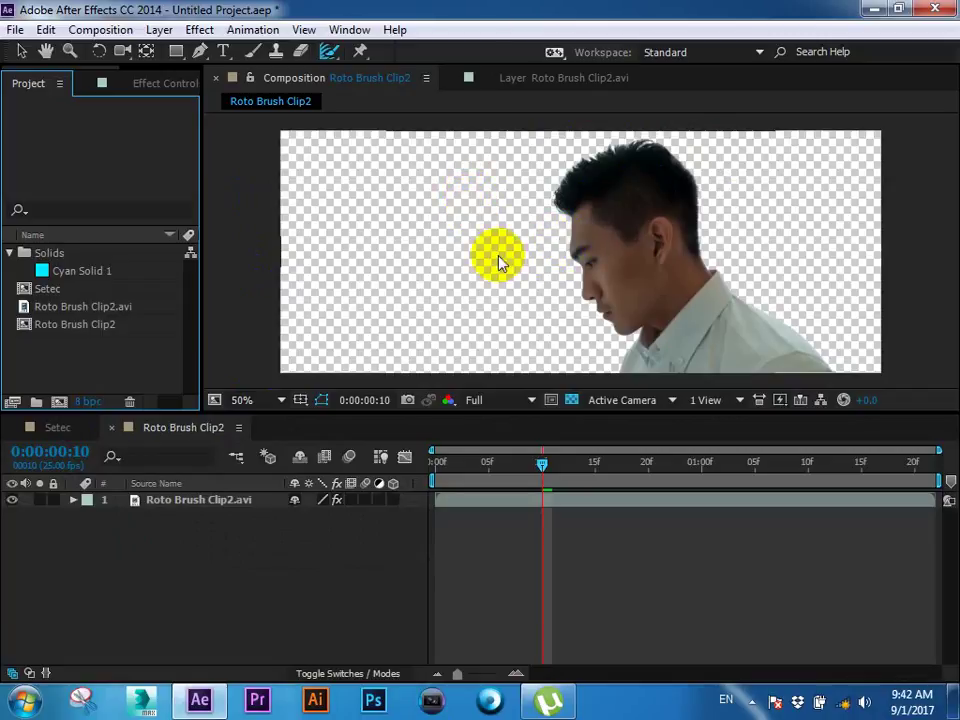
left_click_drag(161, 315, 619, 267)
left_click(585, 229)
left_click_drag(493, 317, 306, 197)
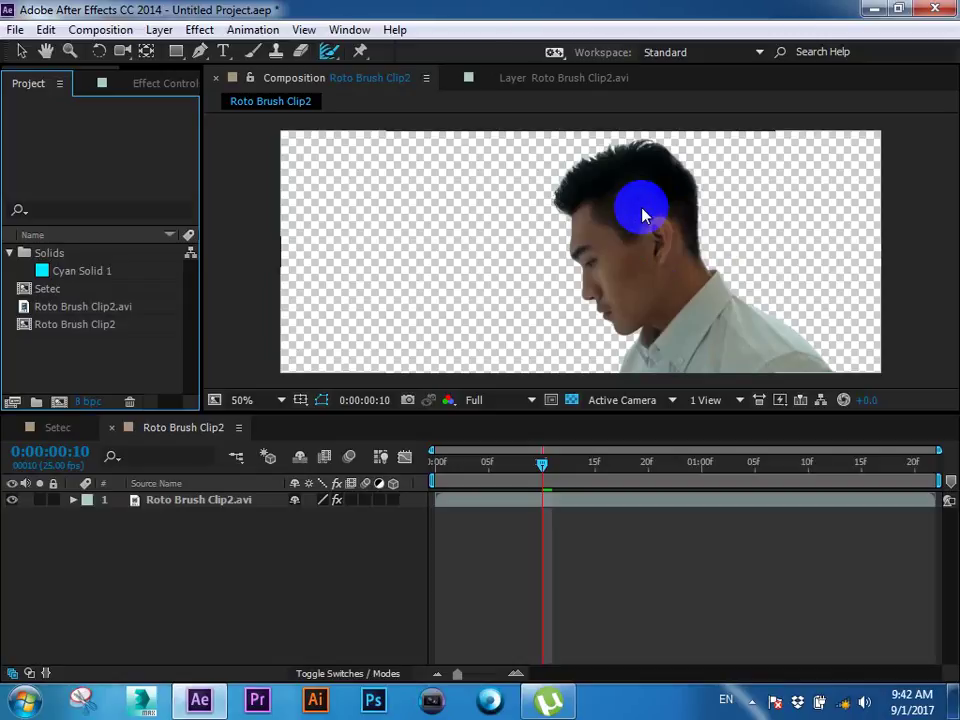
left_click_drag(645, 215, 538, 153)
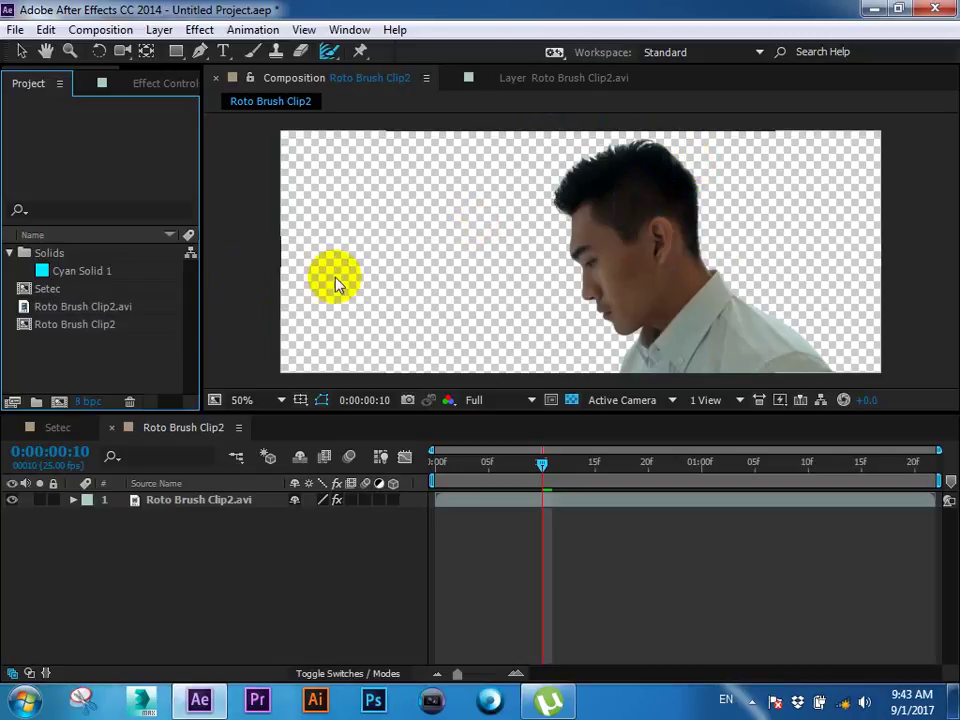
left_click_drag(338, 283, 470, 268)
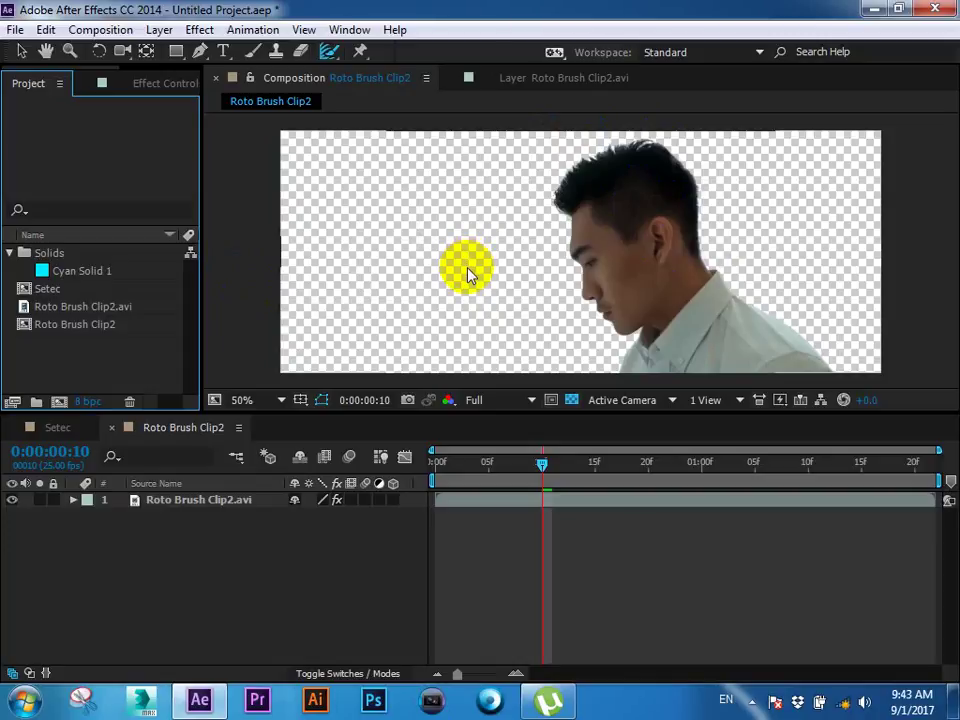
left_click_drag(470, 270, 450, 263)
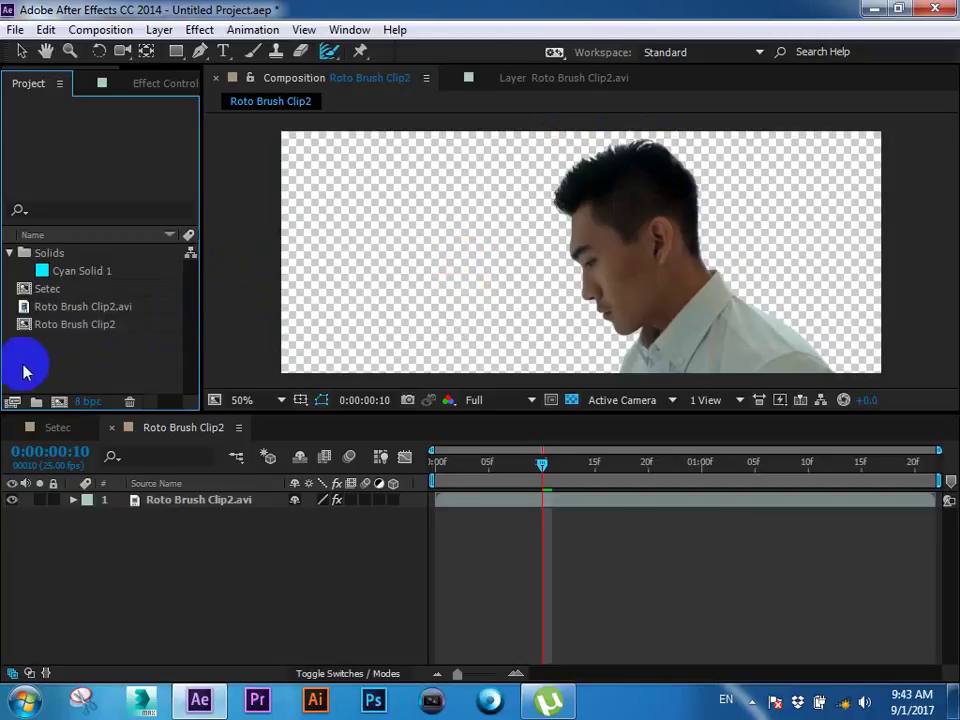
Step: Add the original Roto Brush Clip2.avi footage as a second layer below the rotoscoped man
left_click(50, 312)
mouse_move(47, 311)
left_mouse_down()
mouse_move(418, 556)
mouse_move(349, 566)
left_mouse_up()
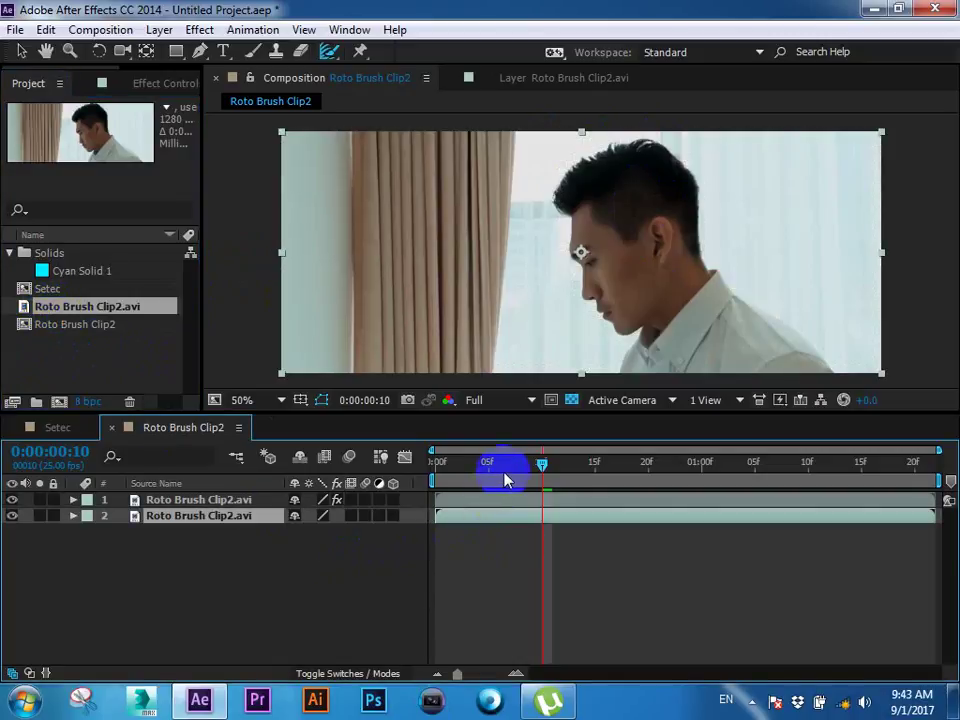
left_click_drag(505, 480, 522, 472)
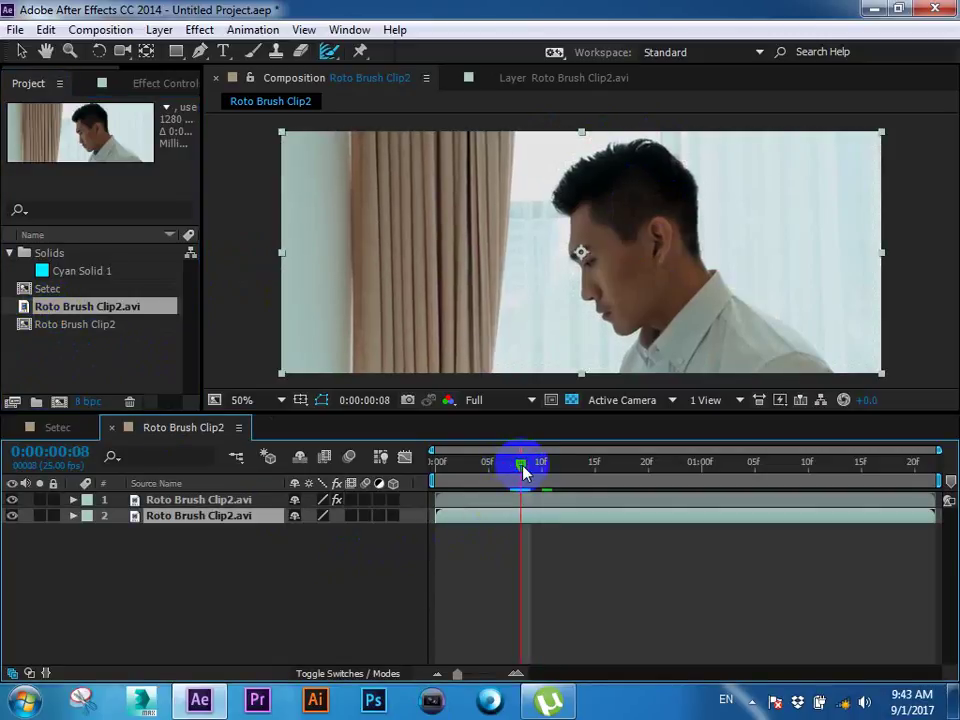
left_click(516, 520)
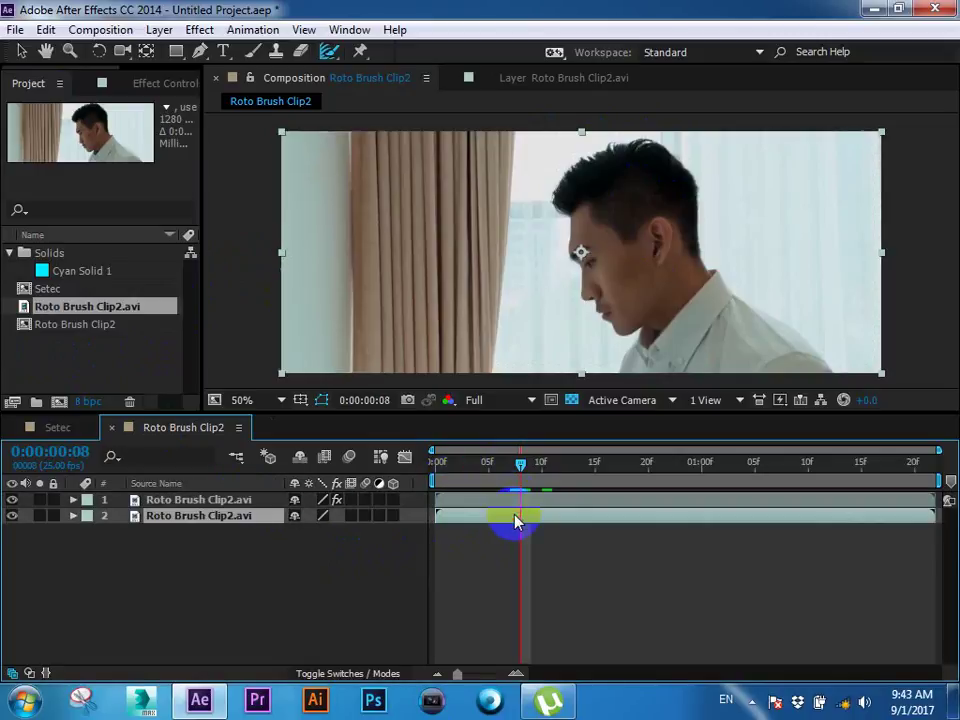
left_click(165, 84)
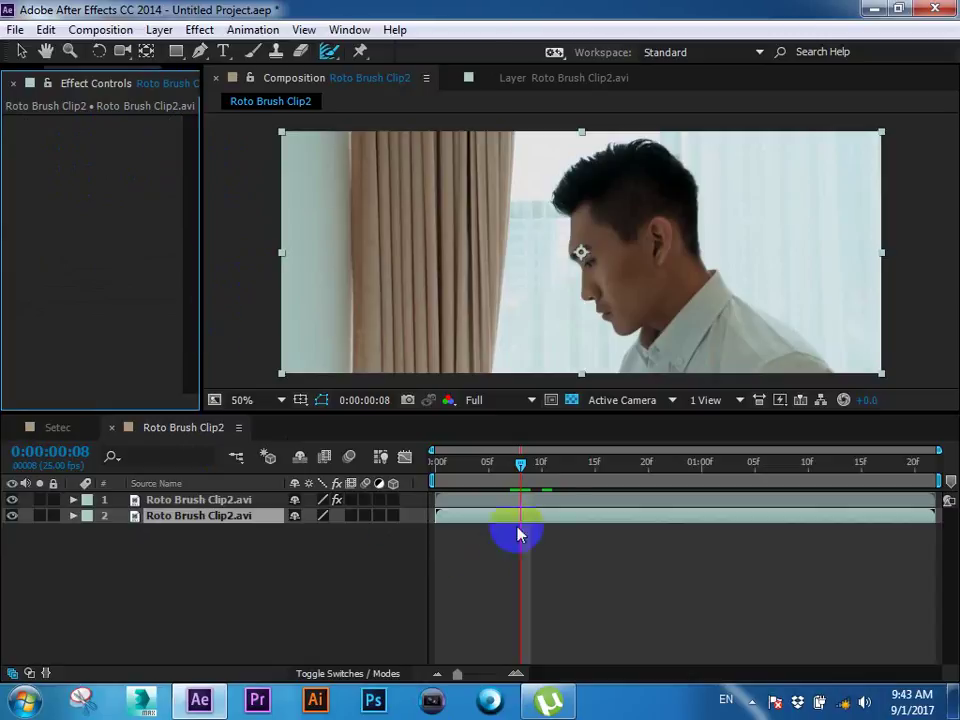
Step: Apply the Black & White effect to the rotoscoped man layer
left_click(540, 499)
left_click(14, 128)
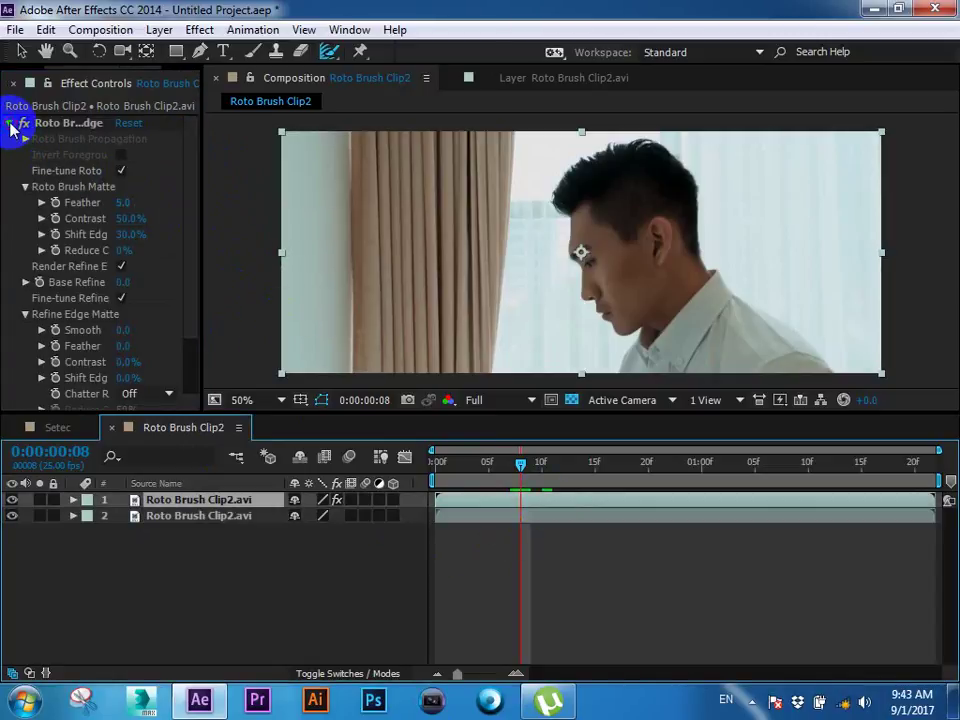
left_click(488, 516)
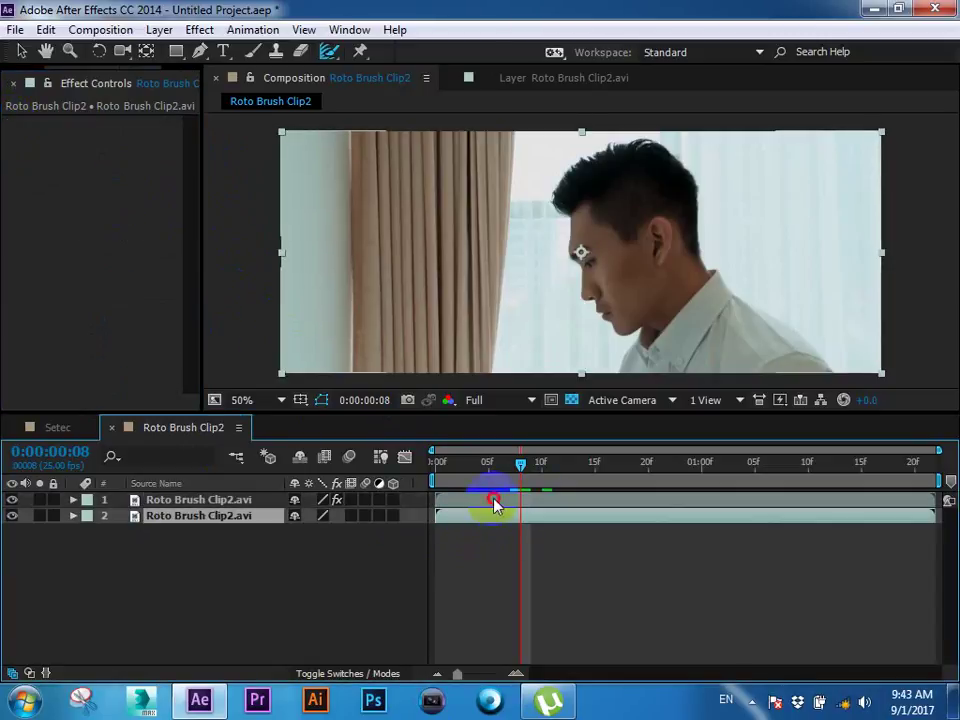
left_click(493, 500)
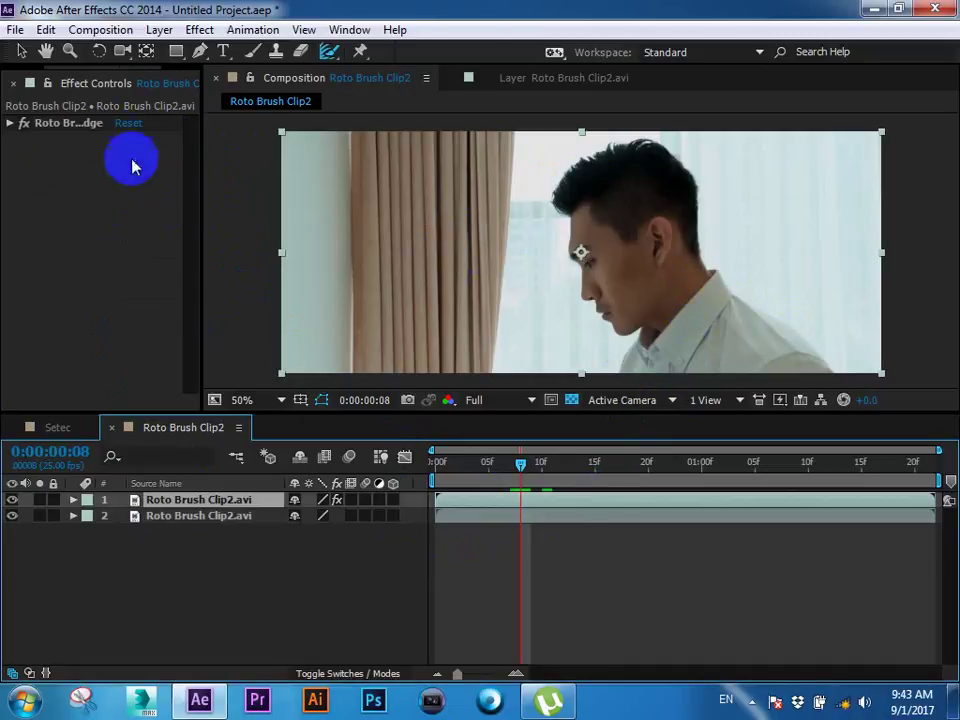
right_click(64, 178)
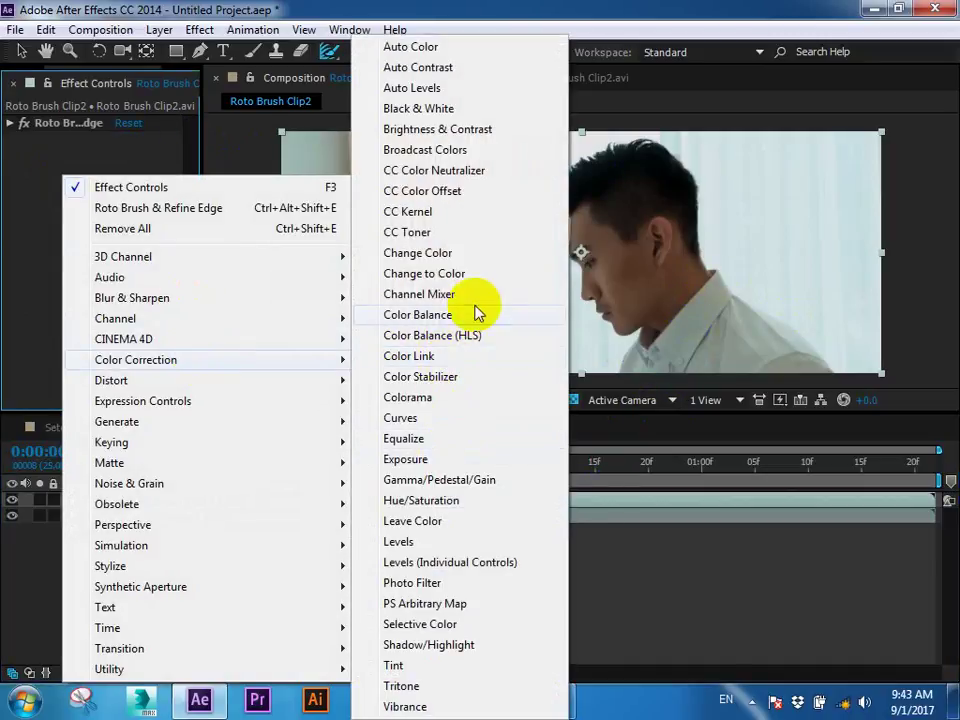
left_click(420, 110)
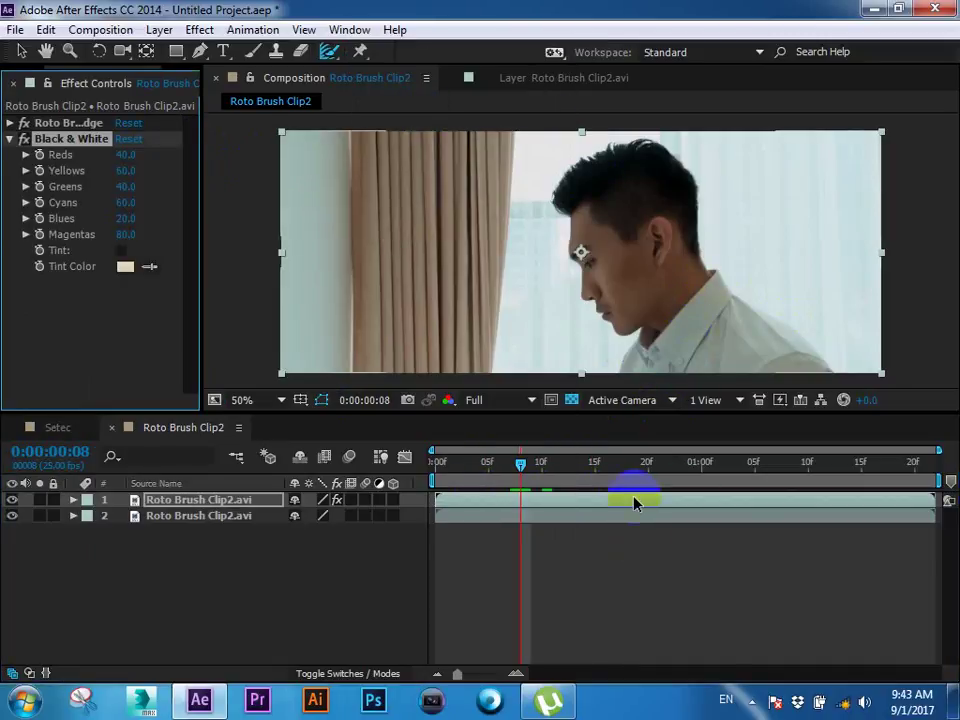
Step: Scrub and preview the composition to check the desaturated man
mouse_move(504, 478)
left_mouse_down()
mouse_move(468, 479)
mouse_move(638, 467)
mouse_move(436, 482)
left_mouse_up()
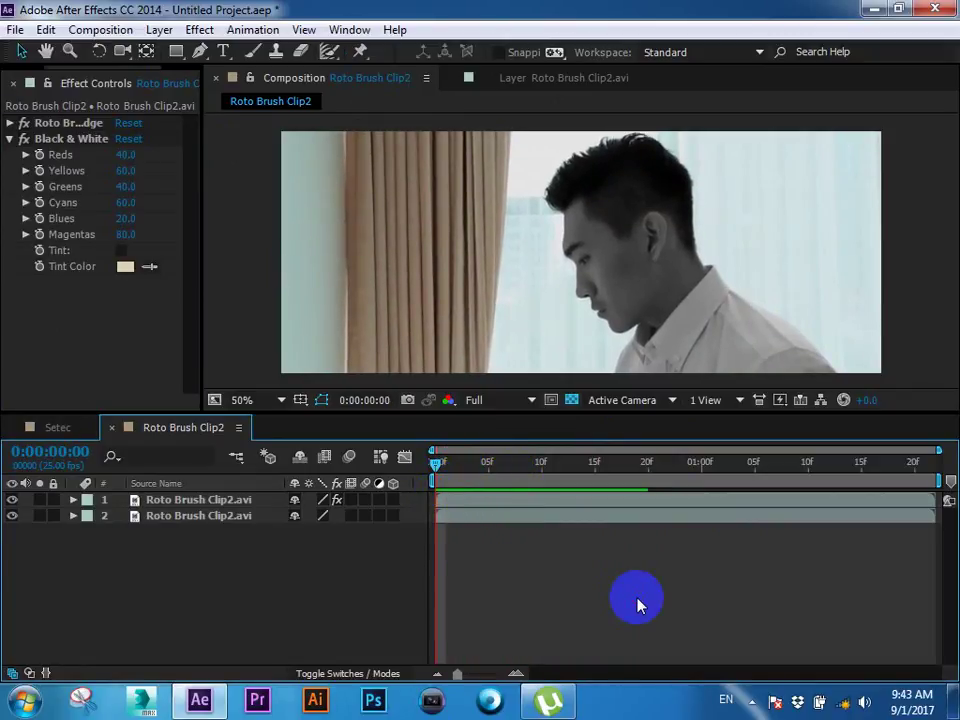
key("space")
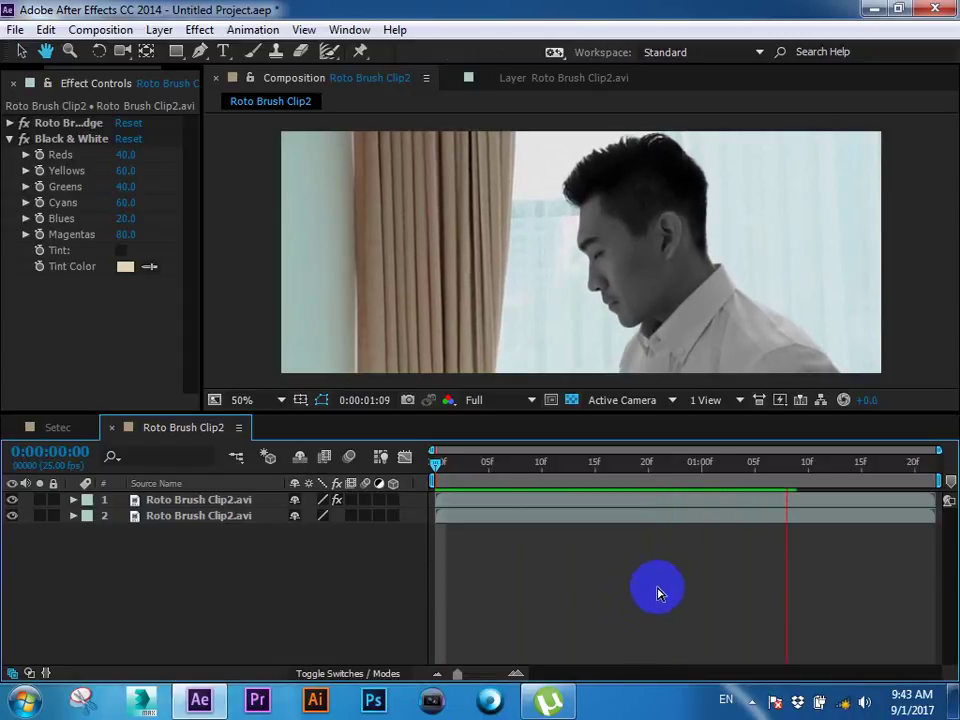
left_click(643, 511)
Step: Apply Color Balance to the background layer: Shadow Blue -37, Midtone Green 24, Highlight Green 11
left_click(643, 511)
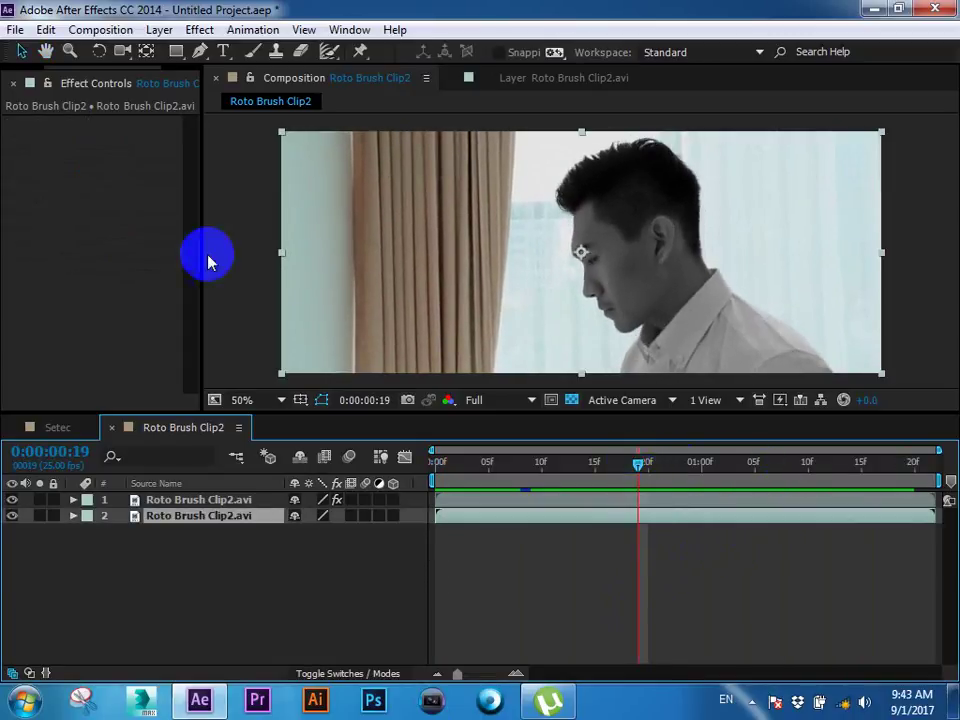
right_click(30, 131)
mouse_move(154, 312)
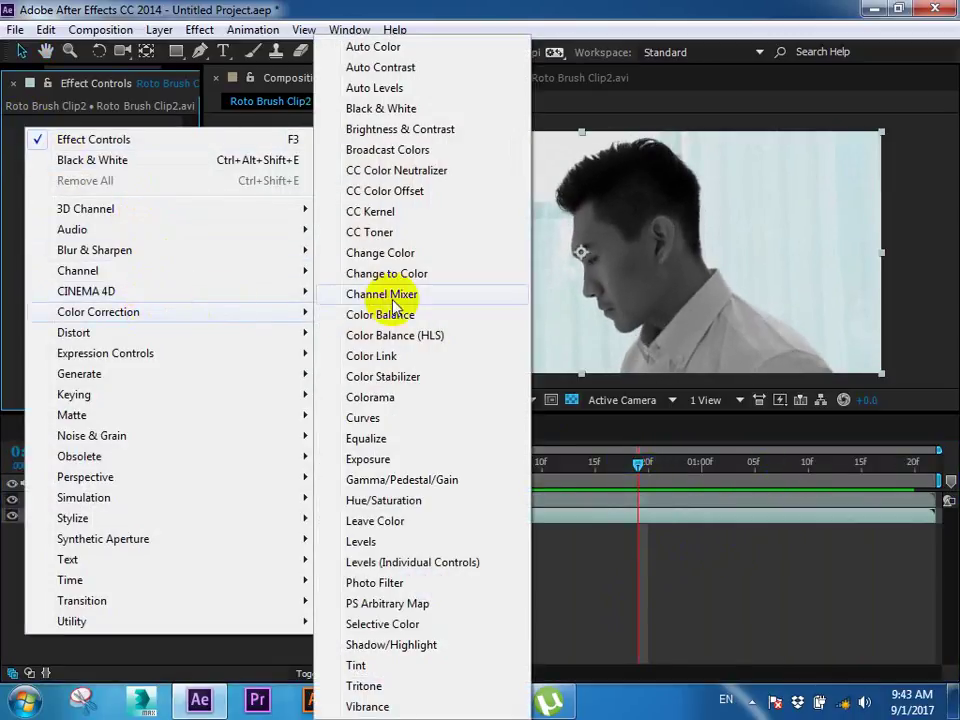
left_click(390, 315)
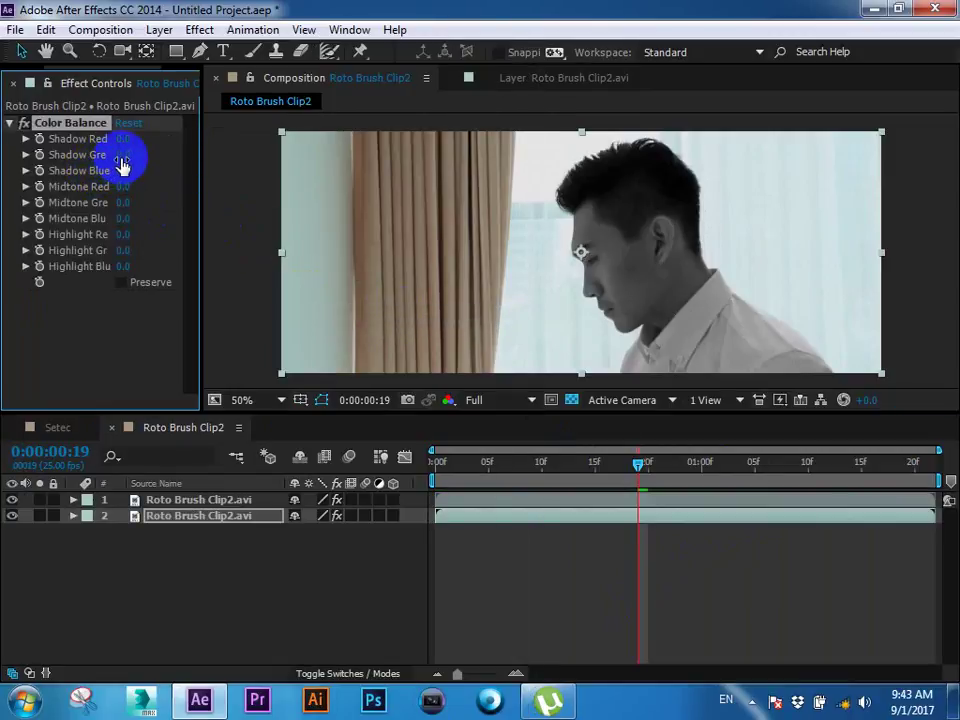
mouse_move(122, 154)
left_mouse_down()
mouse_move(158, 154)
mouse_move(118, 154)
mouse_move(135, 198)
left_mouse_up()
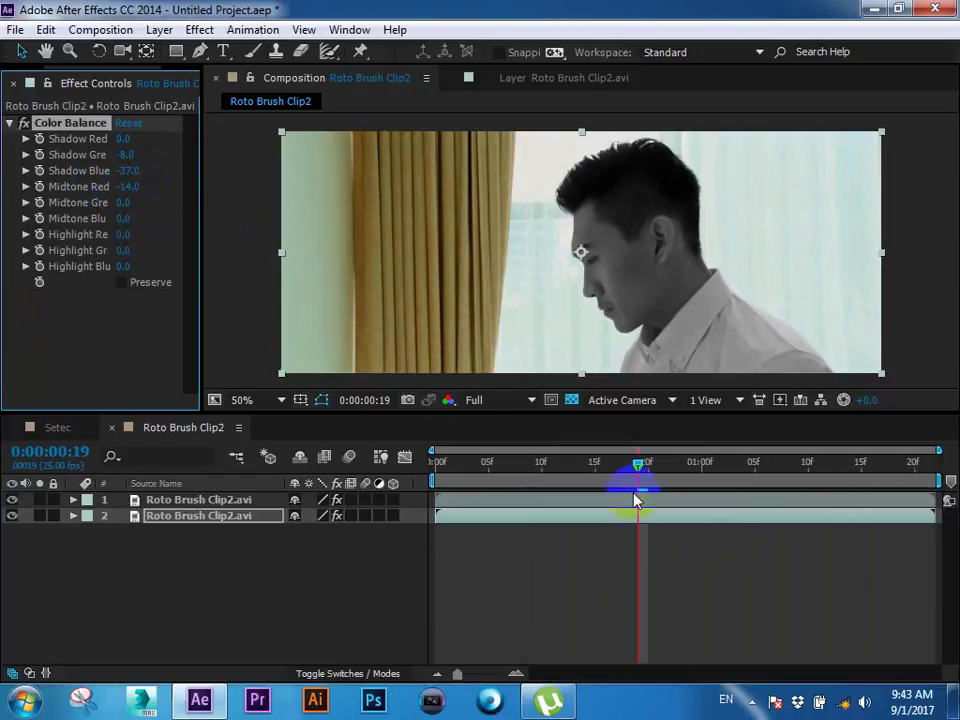
mouse_move(128, 204)
left_mouse_down()
mouse_move(143, 220)
mouse_move(128, 258)
mouse_move(138, 250)
left_mouse_up()
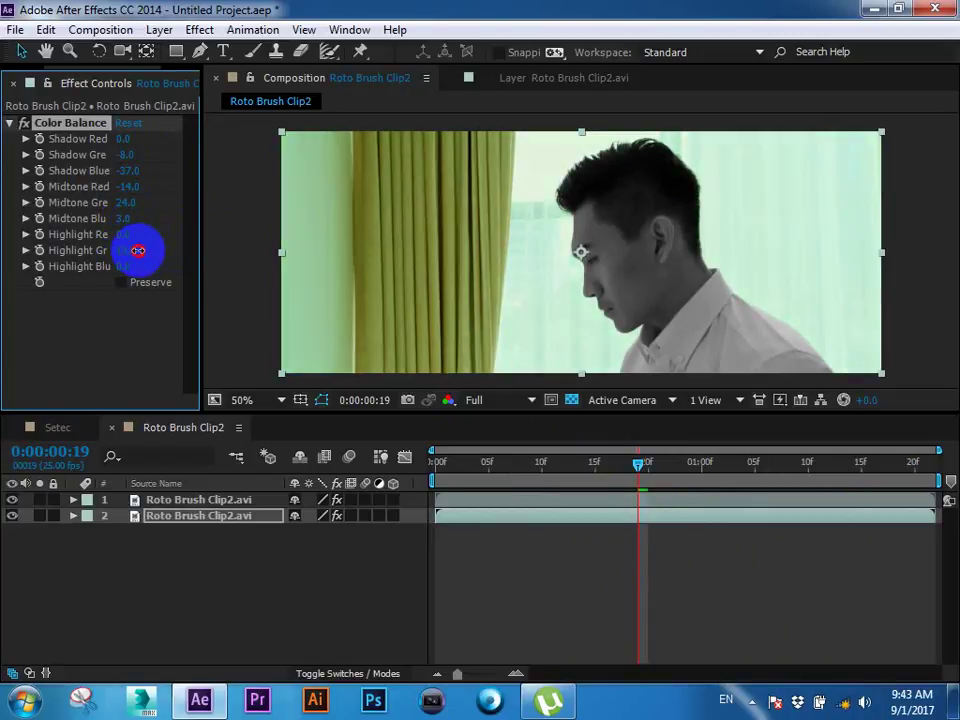
left_click(604, 278)
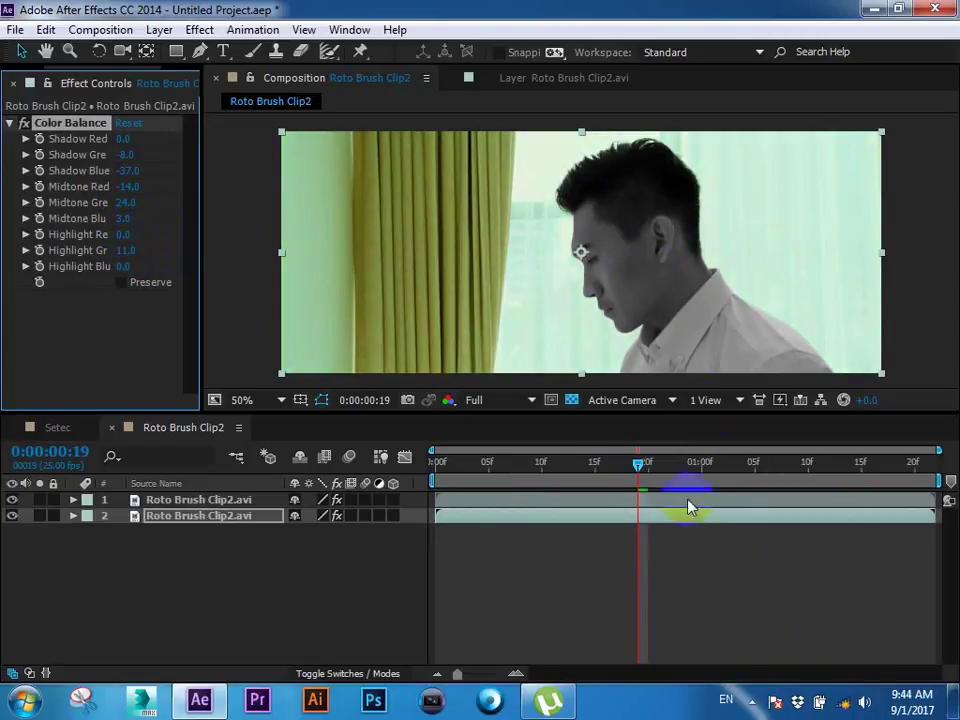
Step: Collapse the man layer's Black & White settings, closing its effects menu without adding an effect
left_click(531, 499)
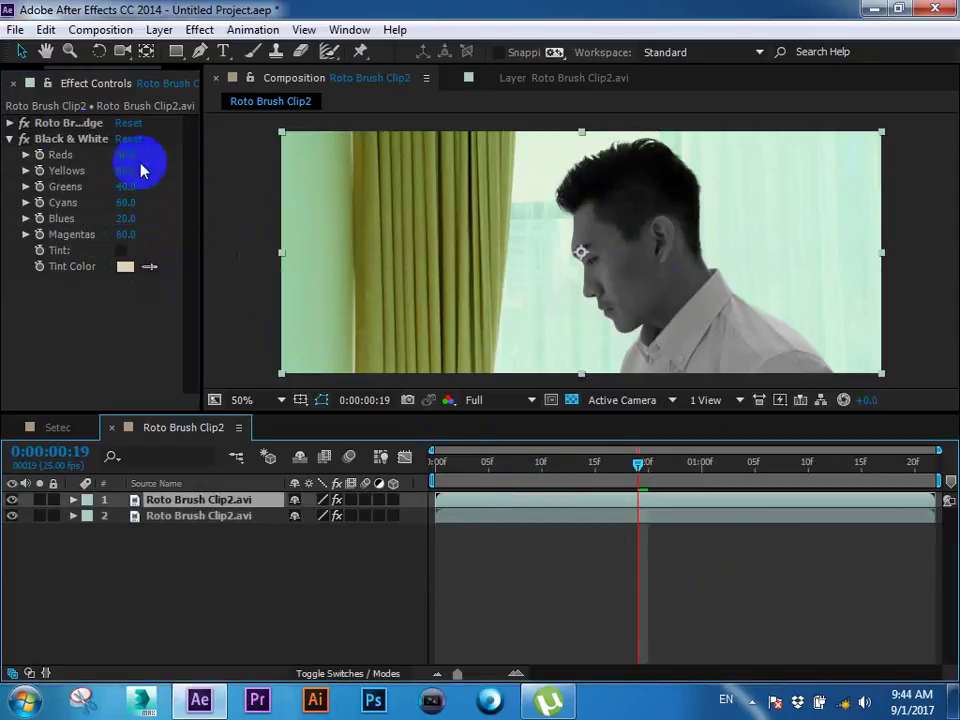
left_click(10, 138)
left_click(662, 559)
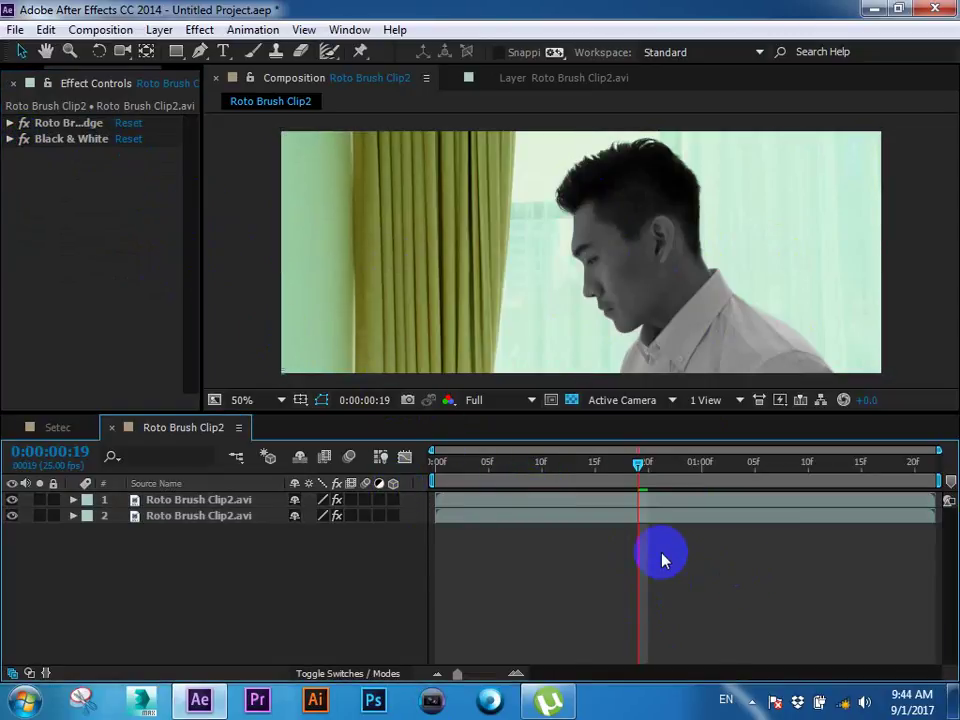
left_click(595, 502)
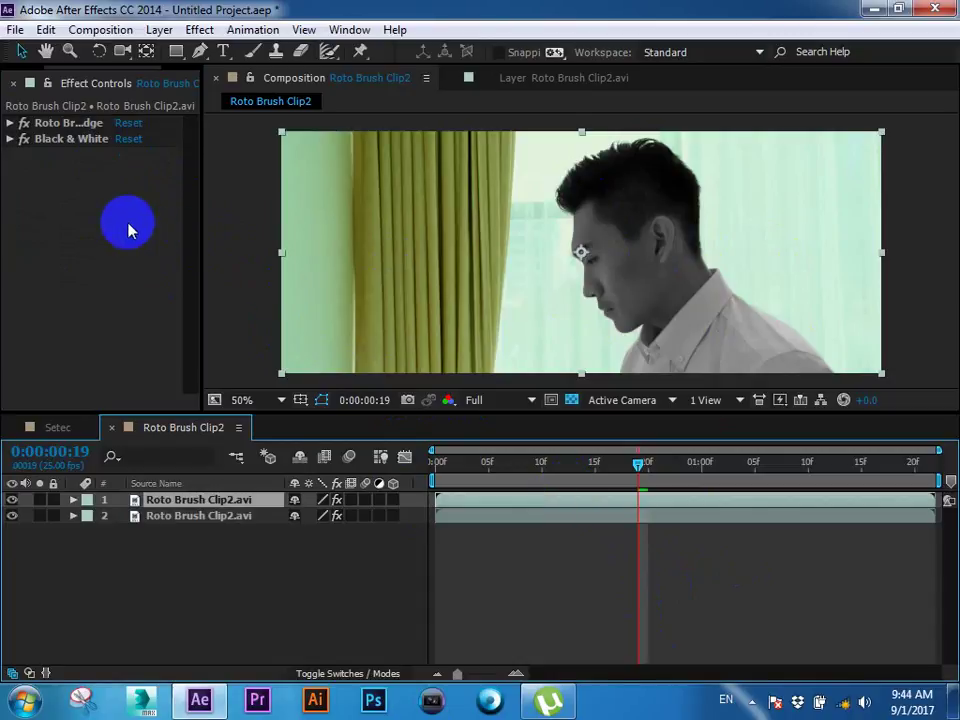
right_click(78, 208)
mouse_move(141, 302)
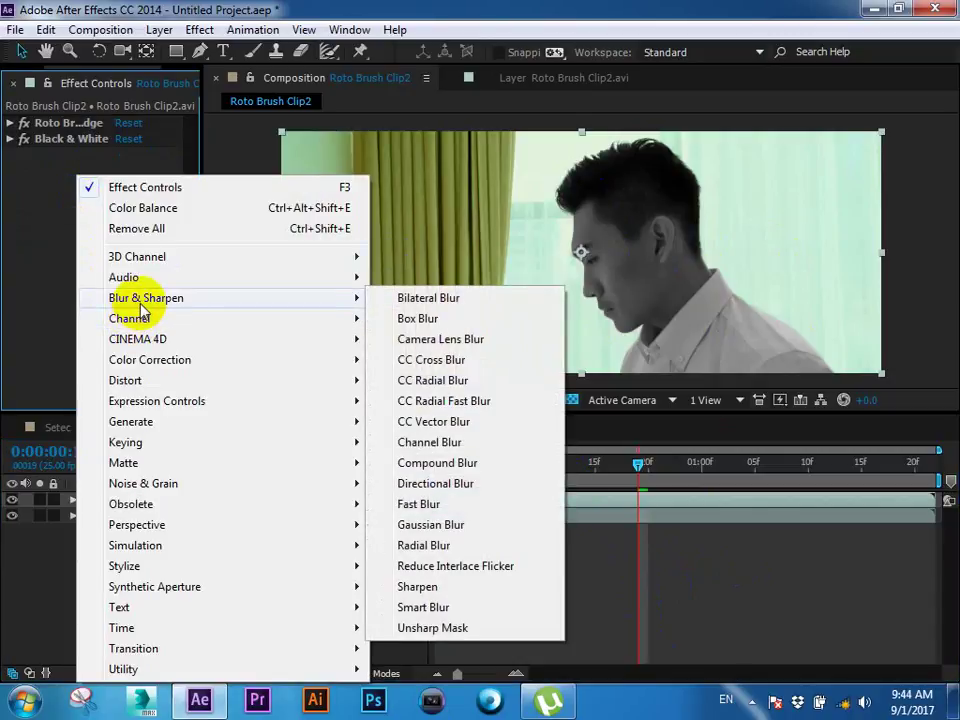
mouse_move(207, 362)
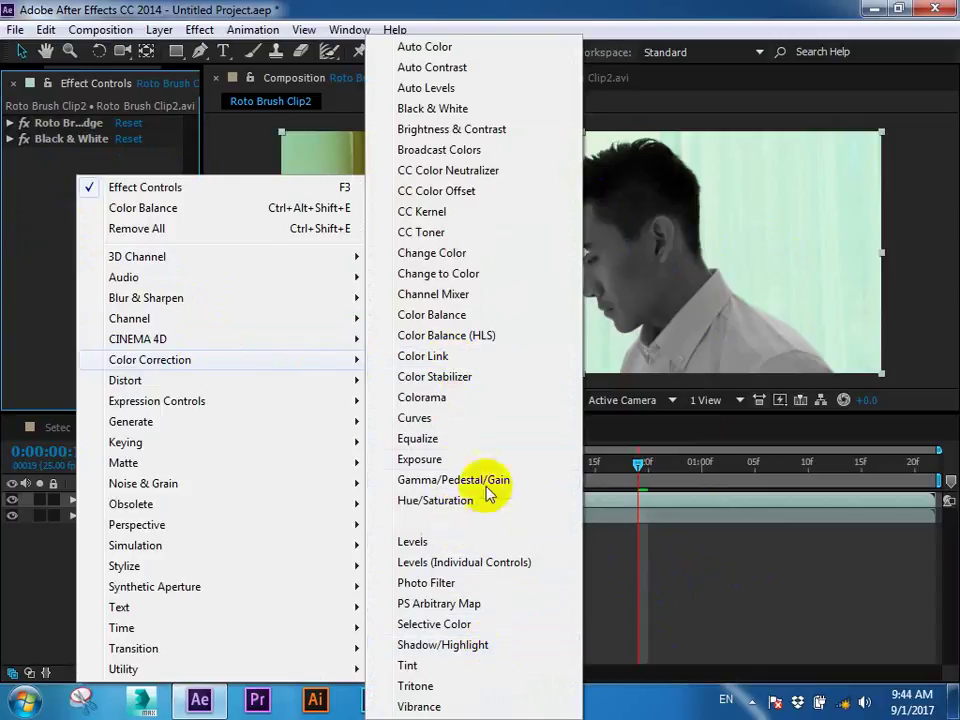
mouse_move(196, 318)
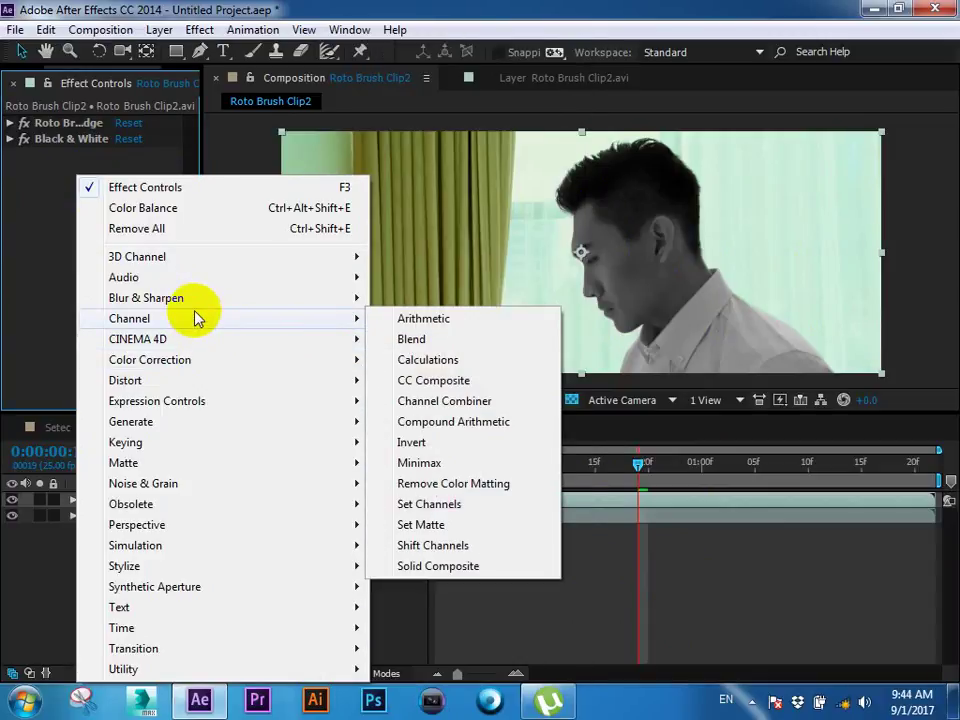
left_click(38, 200)
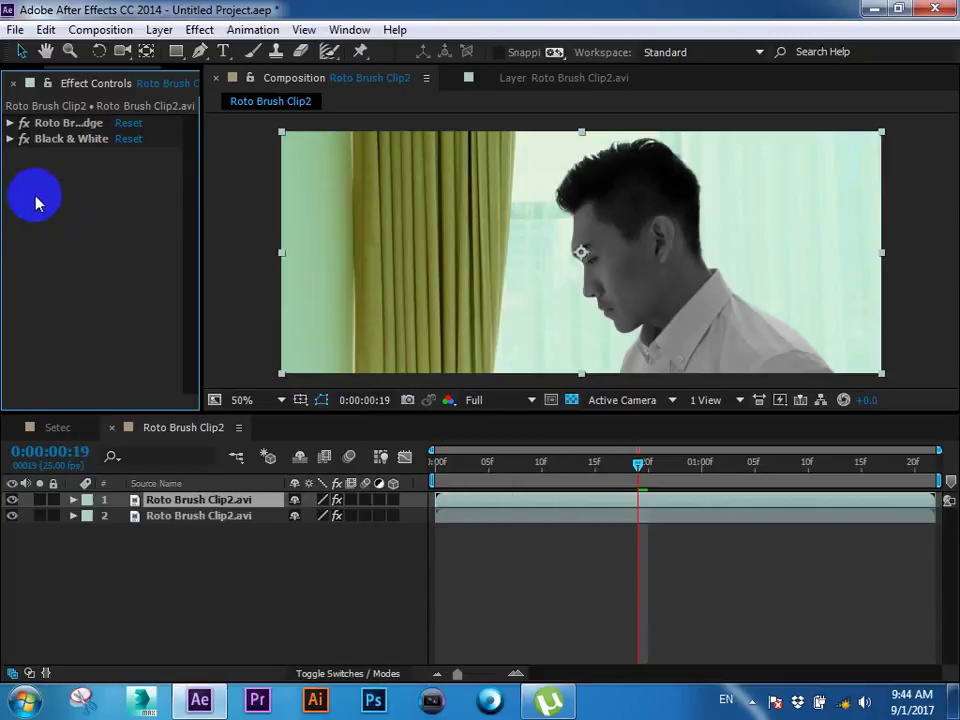
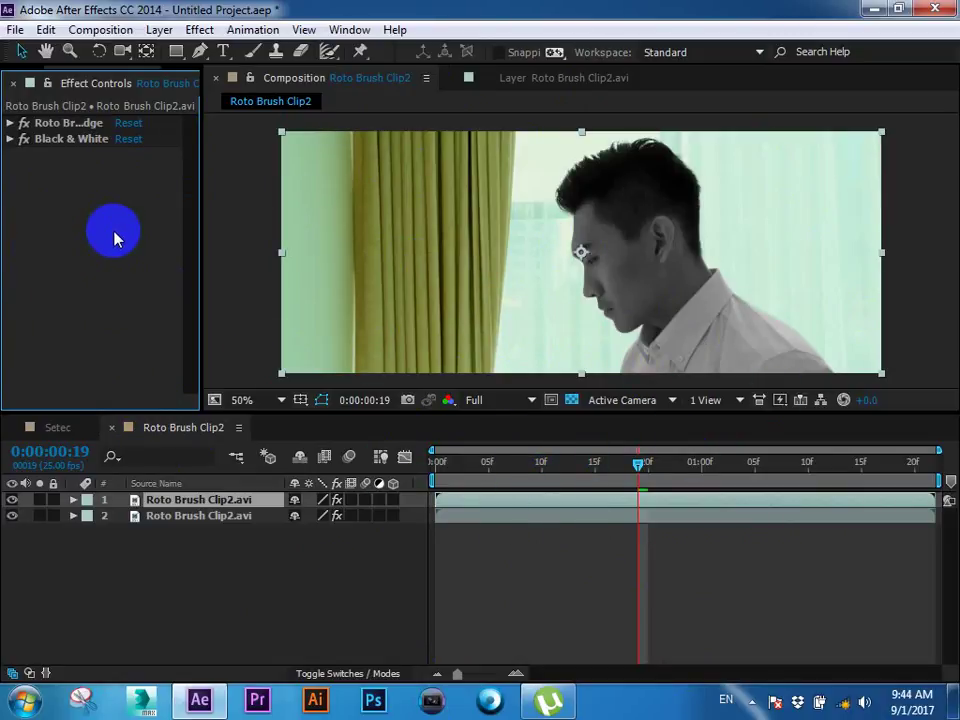
Step: Step through the roto-brushed man clip from frame 12 to 1:15 and back to the first frame
left_click(236, 560)
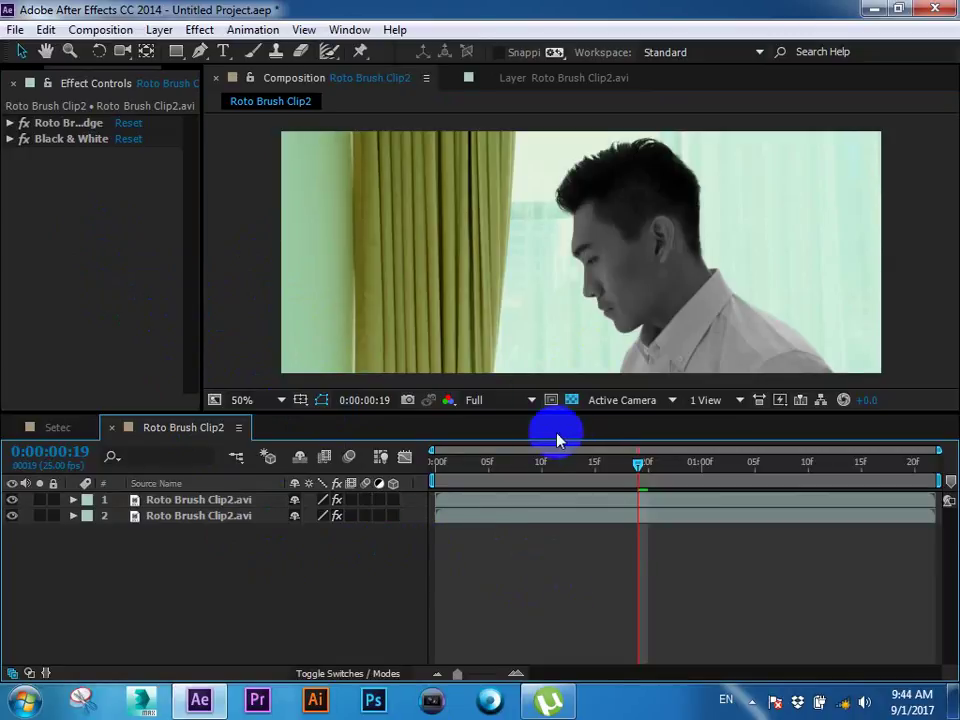
left_click_drag(499, 476, 563, 476)
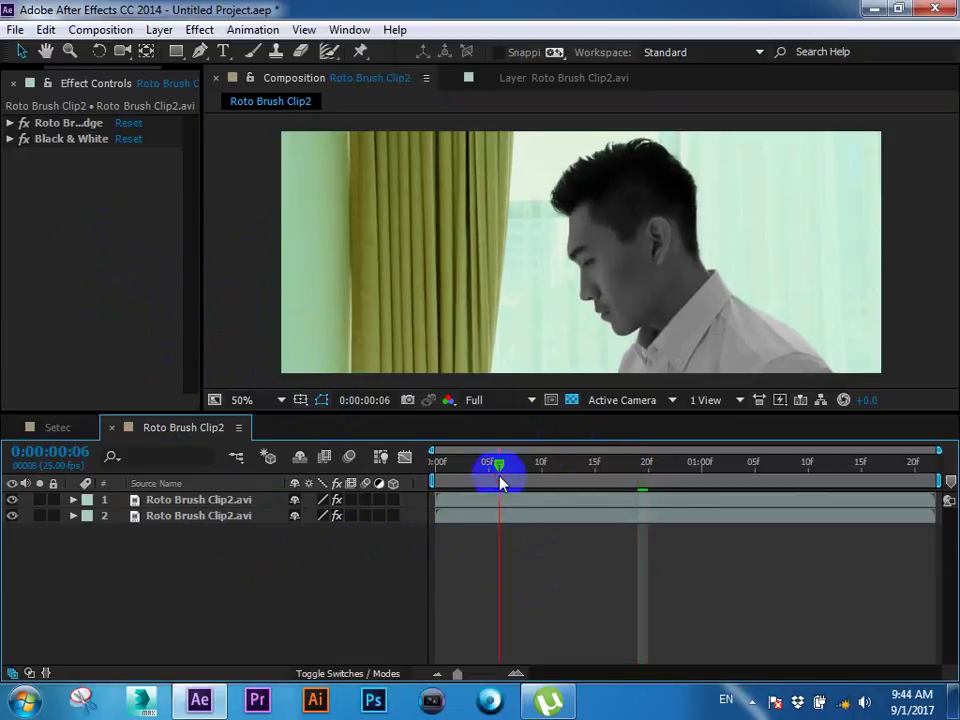
left_click(637, 468)
left_click(743, 476)
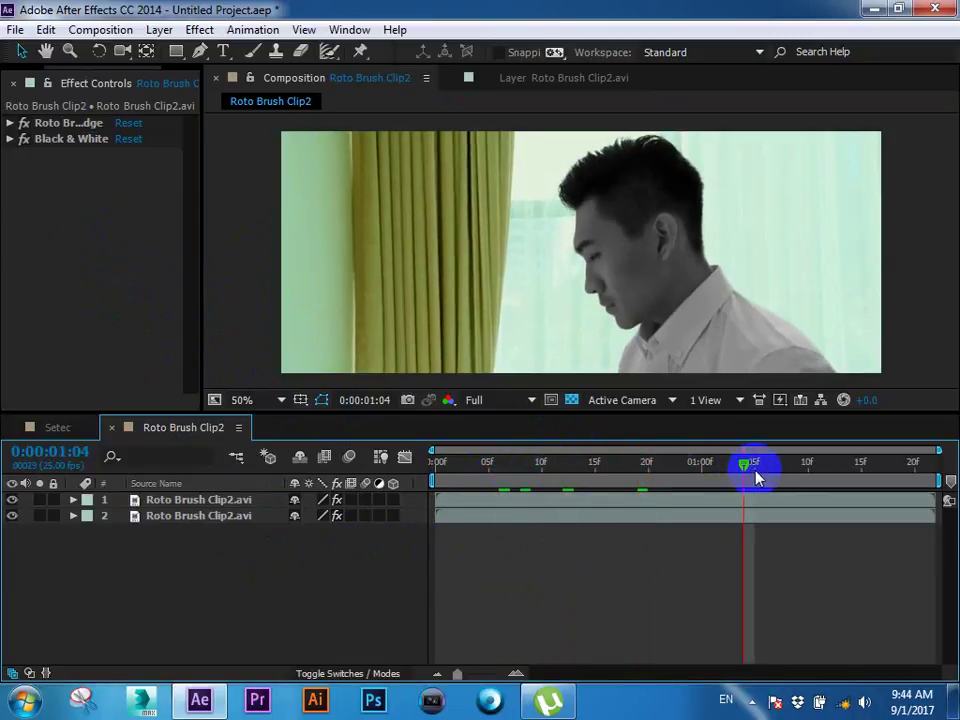
left_click(861, 466)
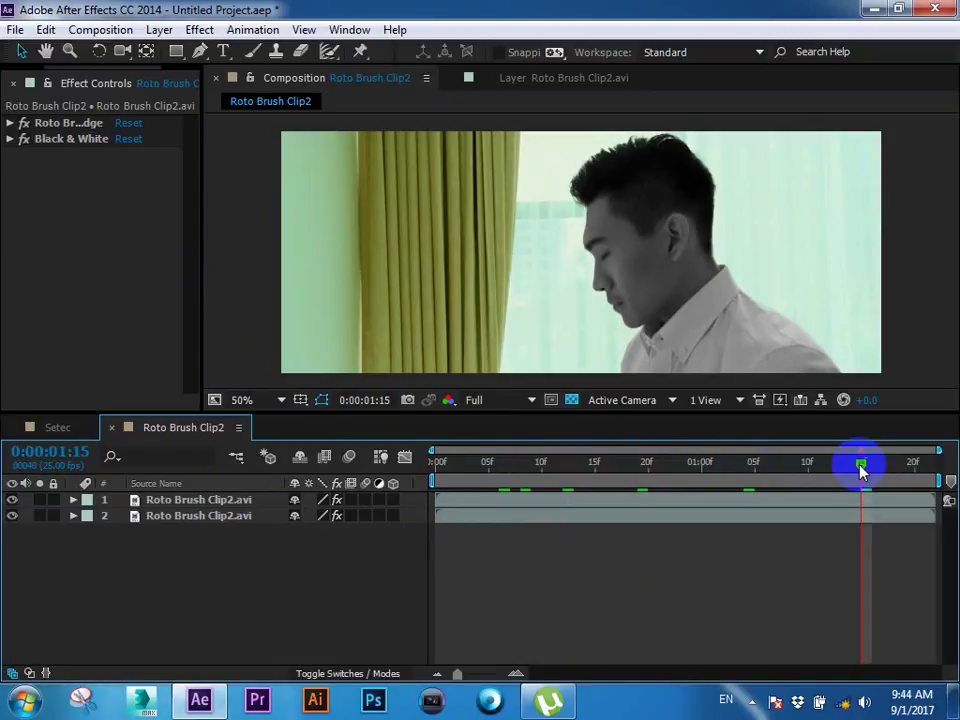
left_click(809, 475)
left_click(702, 472)
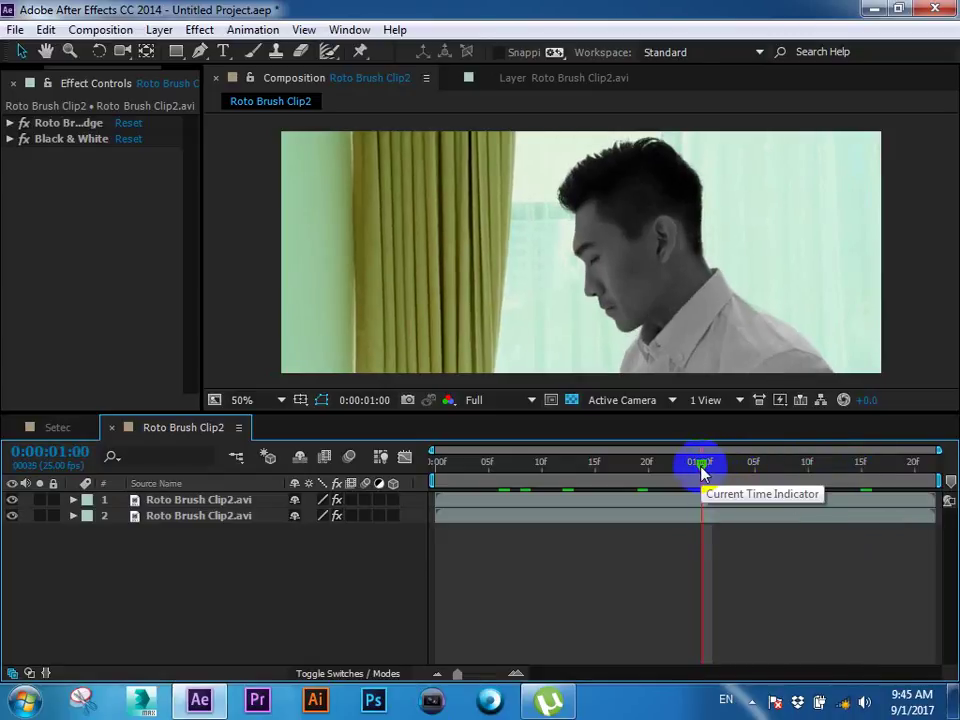
left_click(596, 468)
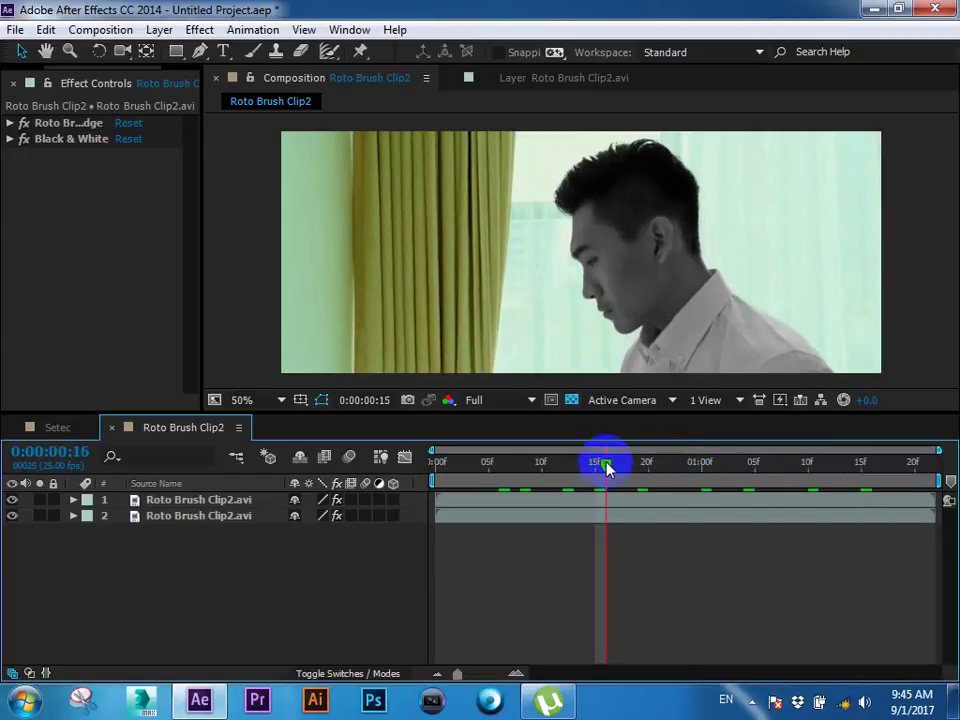
left_click(477, 468)
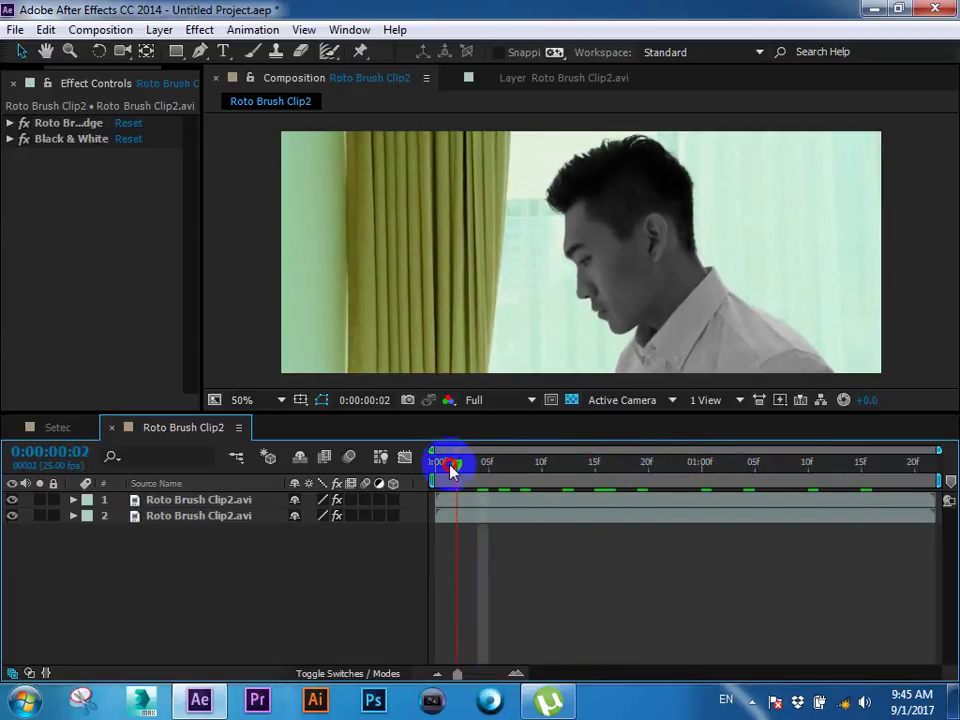
left_click_drag(455, 472, 429, 471)
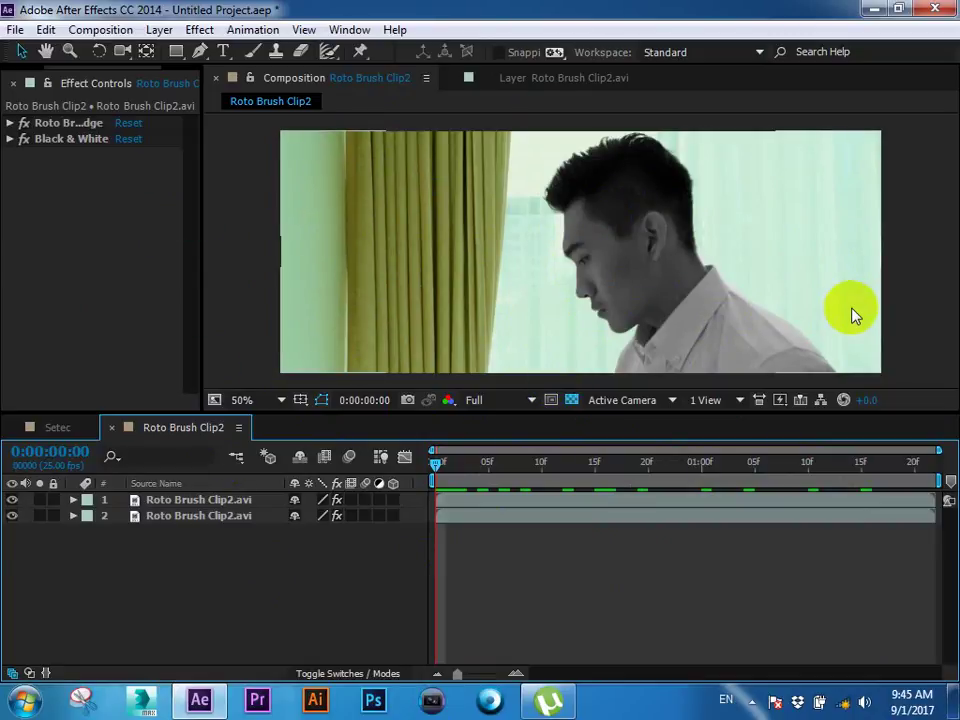
Step: Preview the roto-brushed clip, then launch Photoshop from the taskbar
key("space")
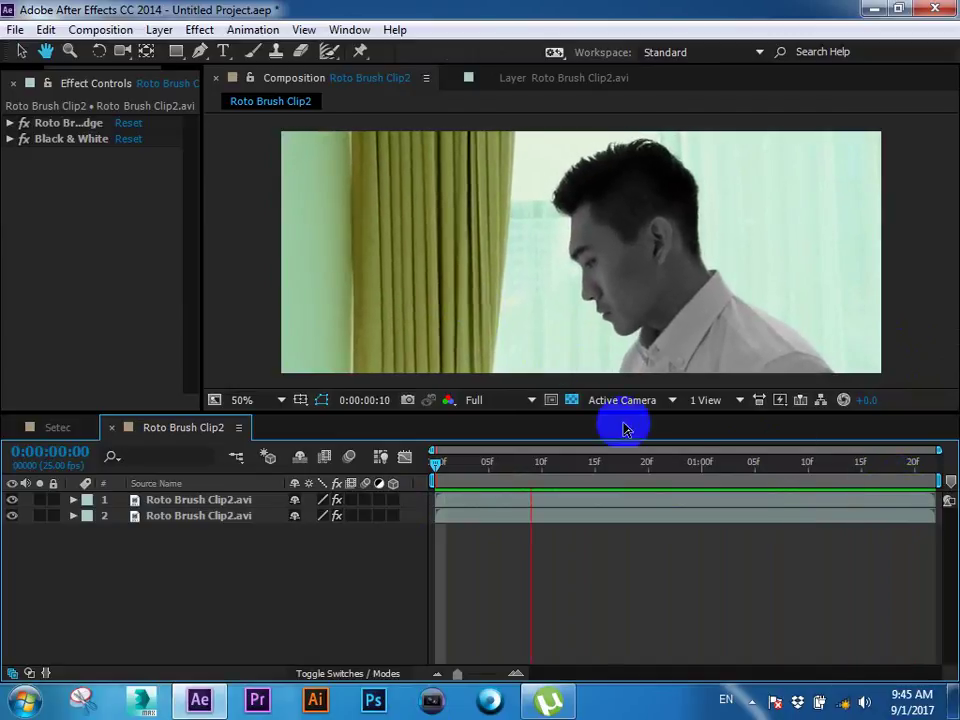
left_click(224, 52)
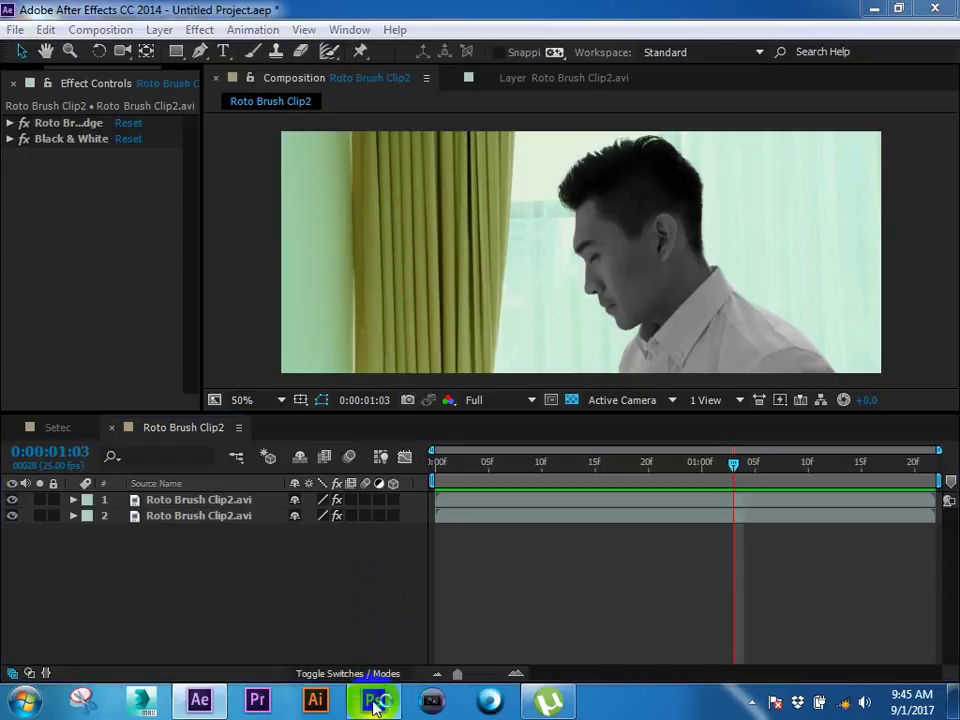
left_click(660, 8)
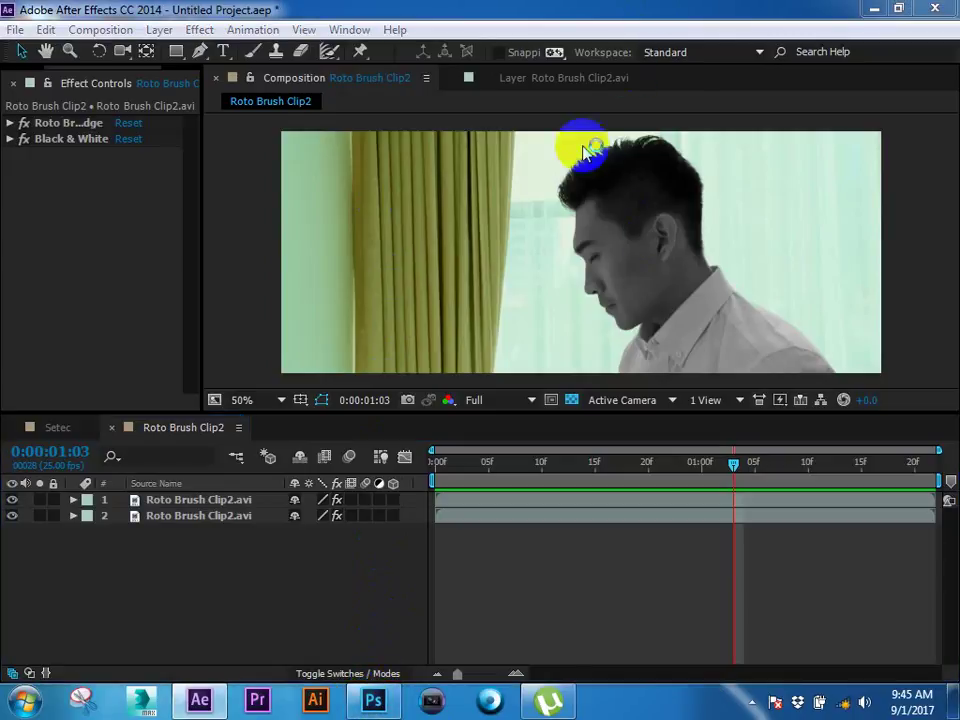
left_click(850, 401)
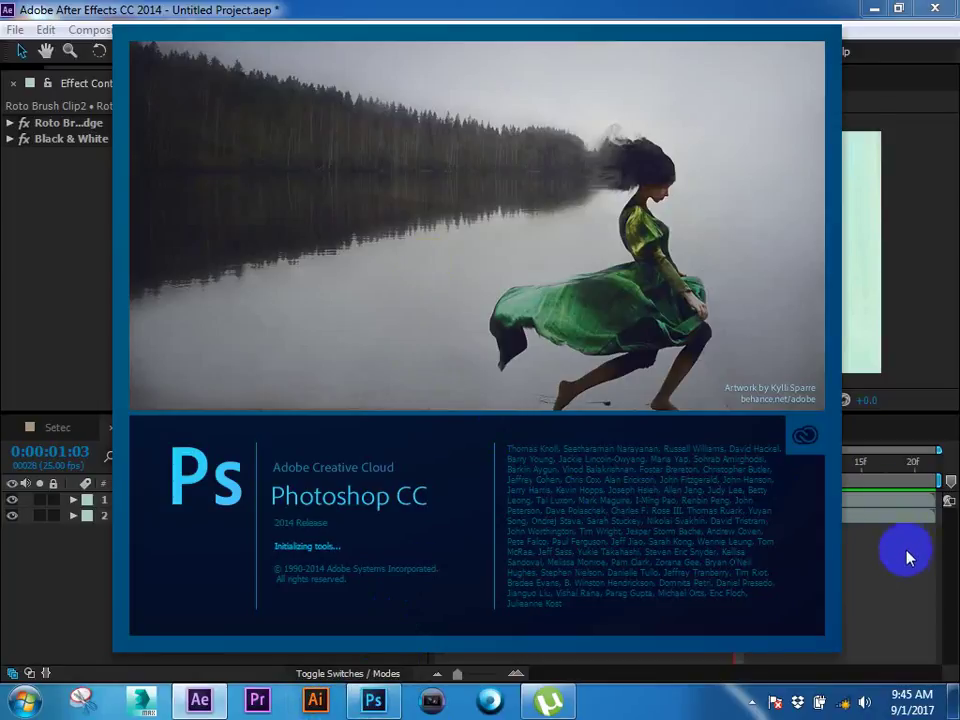
Step: Narrow the Source Name column in the After Effects timeline
left_click(857, 542)
mouse_move(657, 487)
left_mouse_down()
mouse_move(778, 472)
mouse_move(435, 472)
left_mouse_up()
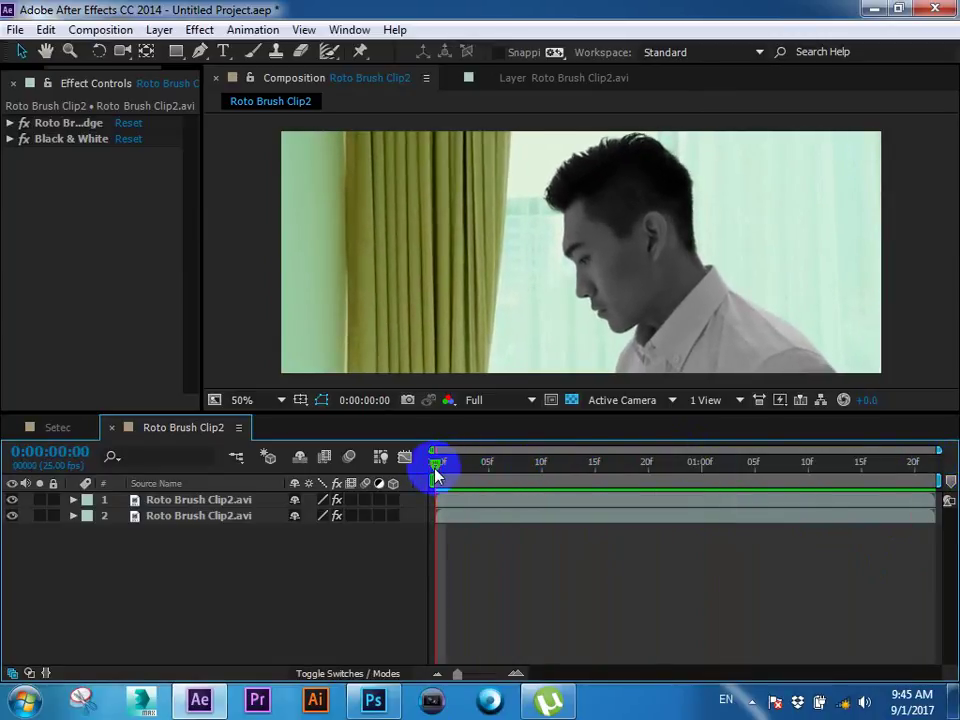
right_click(203, 487)
left_click(281, 612)
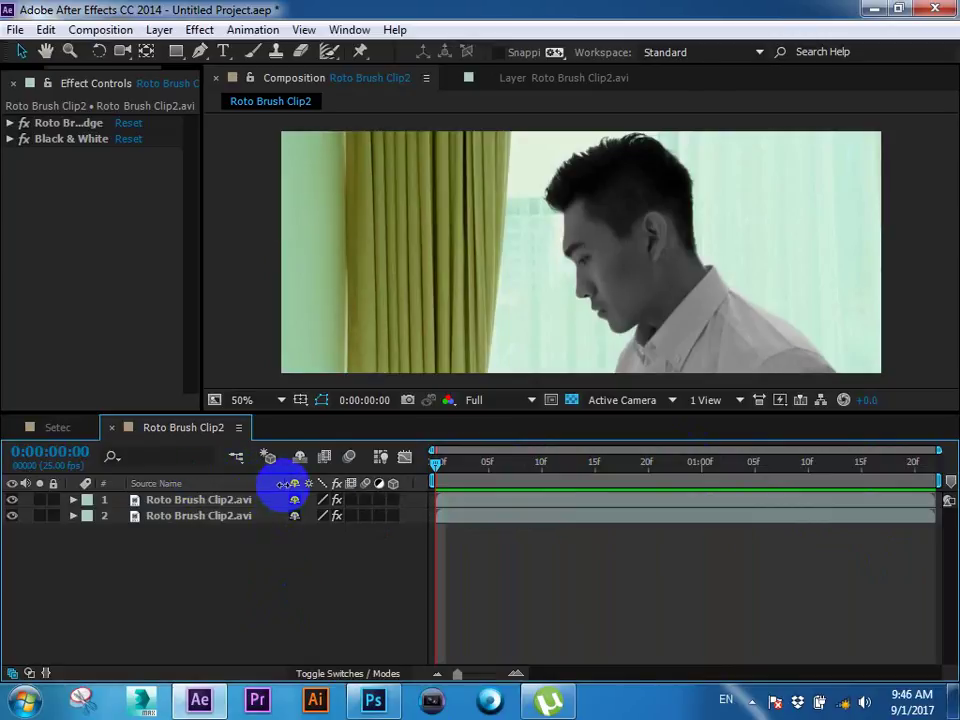
left_click_drag(288, 484, 112, 481)
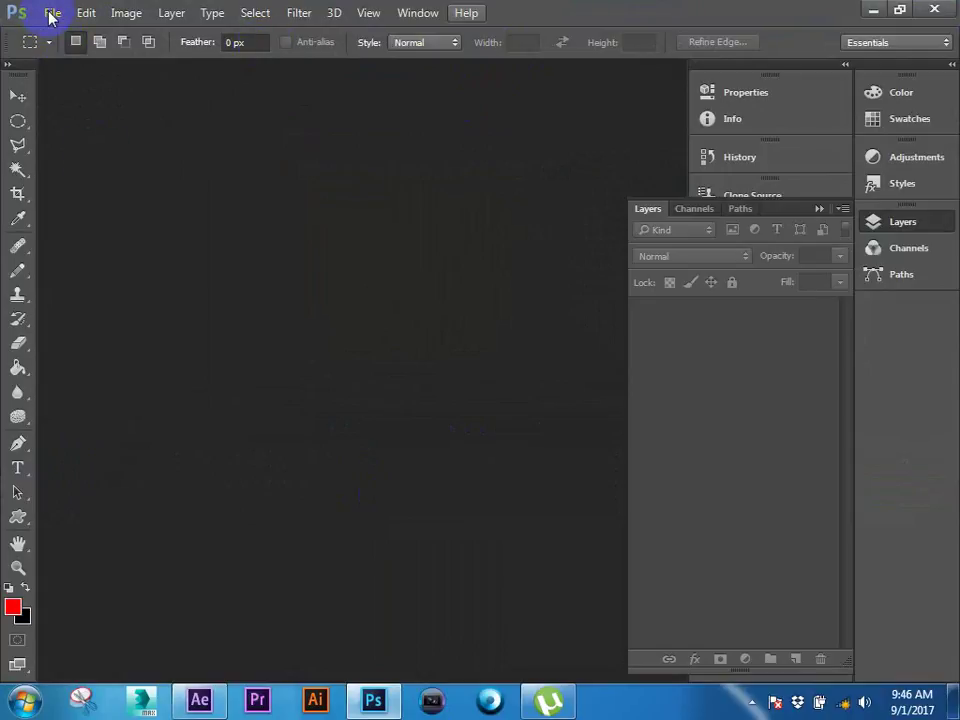
Step: Preview the clip again and return to its first frame
left_click(199, 700)
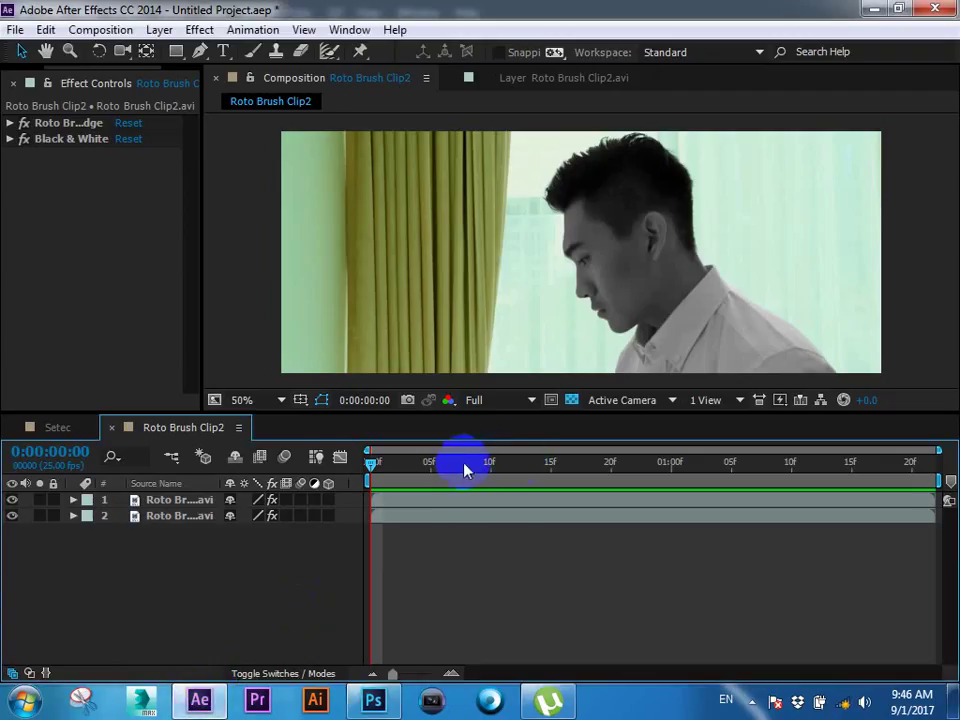
left_click_drag(464, 470, 395, 473)
key("space")
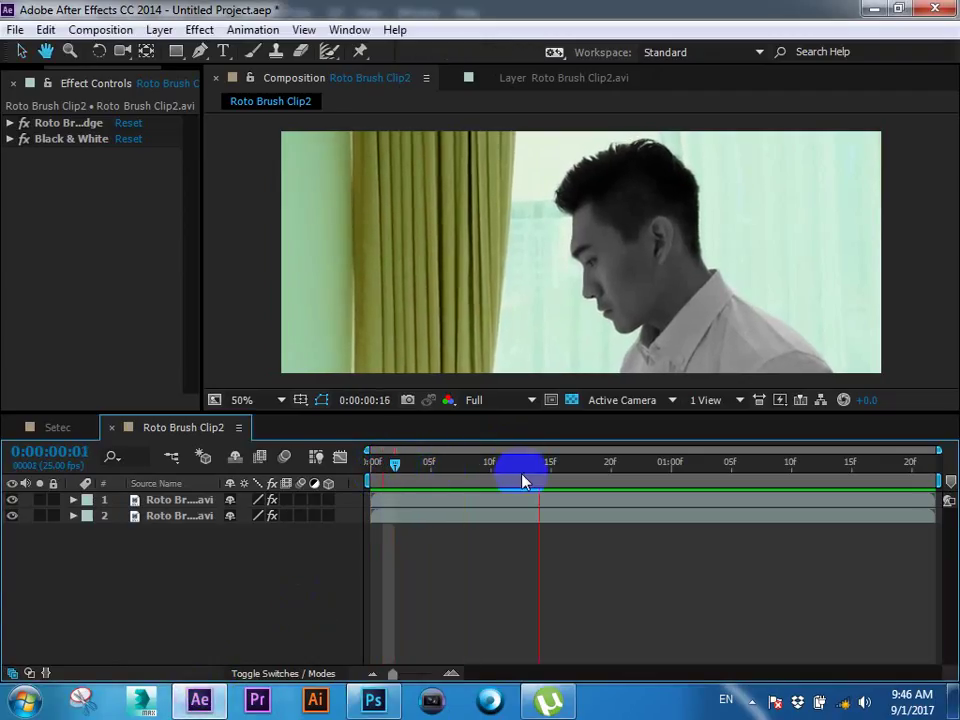
left_click_drag(696, 467, 372, 470)
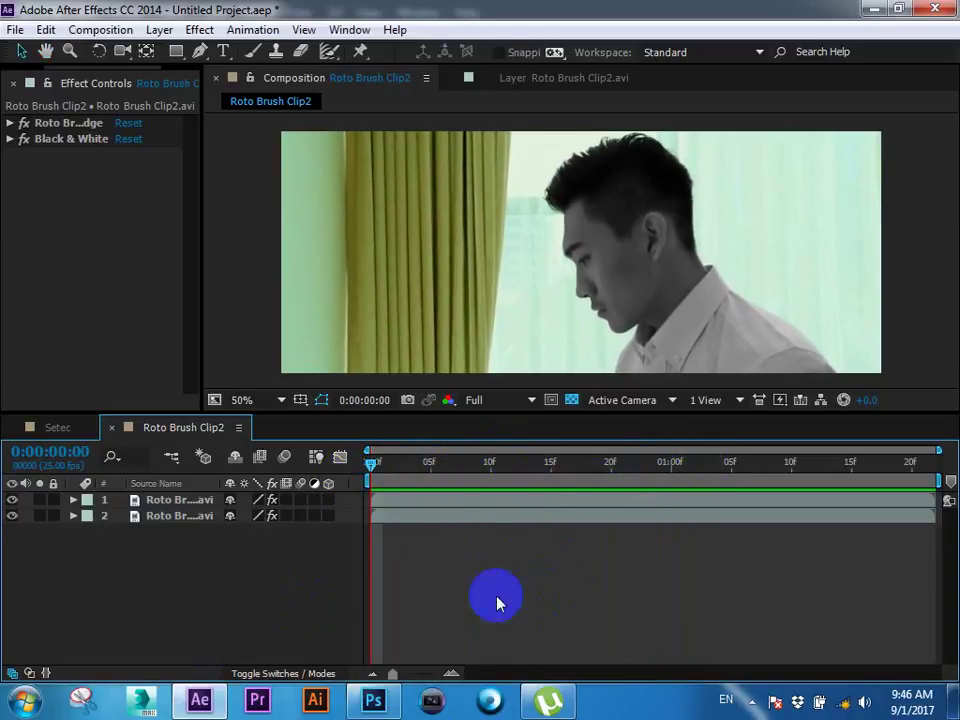
Step: Create a new 586×532 px white Photoshop document and start a horizontal text layer on it
left_click(373, 700)
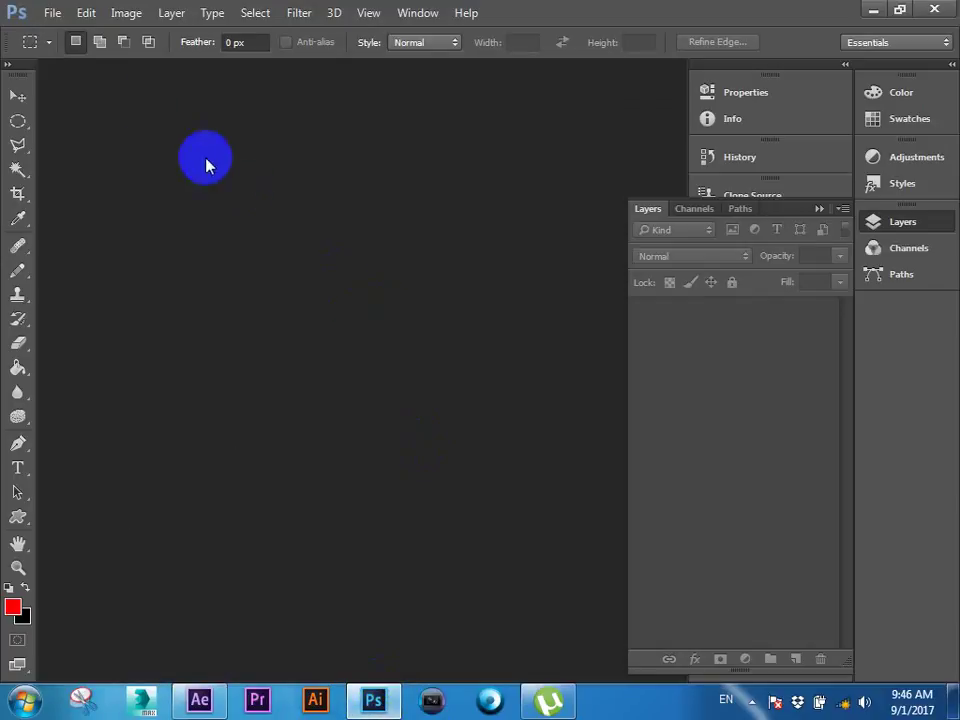
left_click(50, 12)
left_click(62, 32)
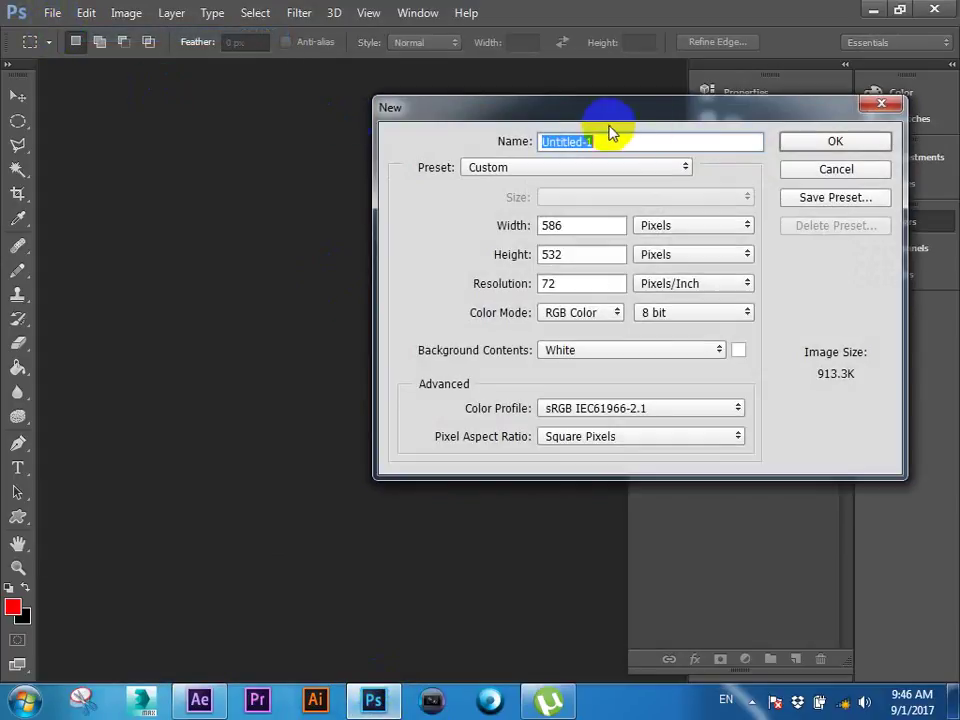
left_click(830, 141)
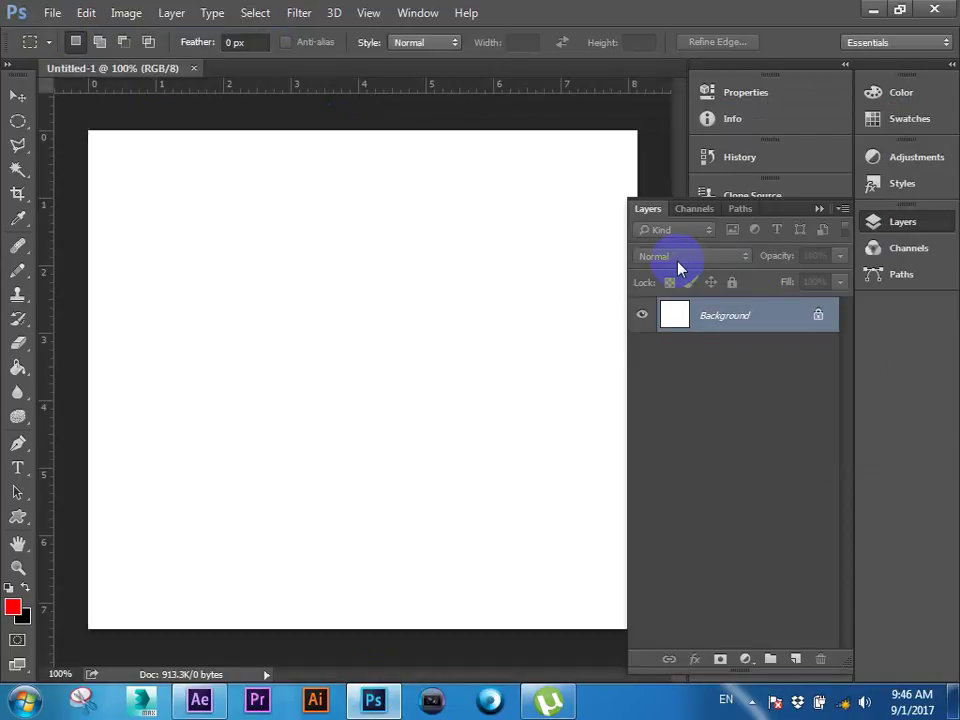
left_click(18, 467)
left_click(201, 215)
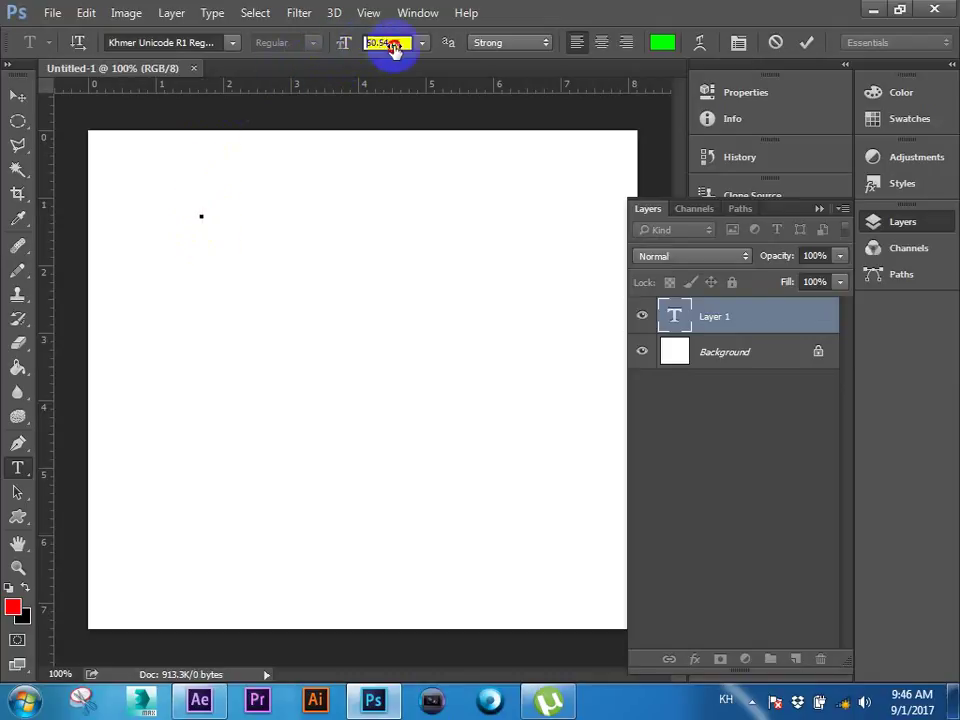
Step: Adjust the text size, type the Khmer line 'ខ្រទគ្នាទញ', and move it lower-left on the page
left_click_drag(345, 50, 452, 47)
mouse_move(341, 57)
left_mouse_down()
mouse_move(317, 52)
mouse_move(328, 54)
left_mouse_up()
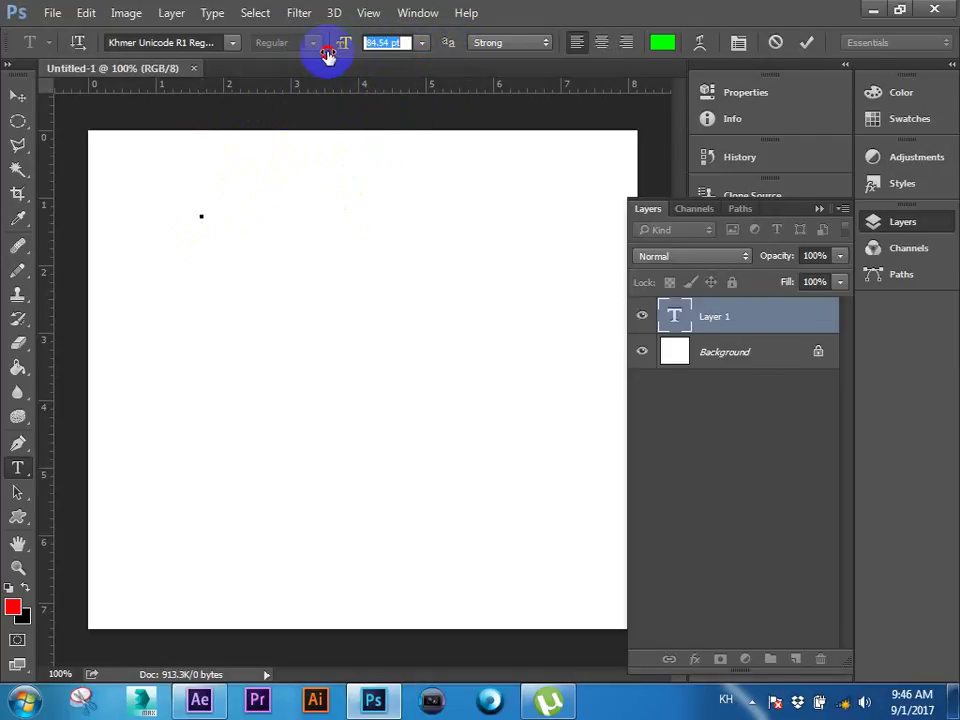
type("ខ្រ")
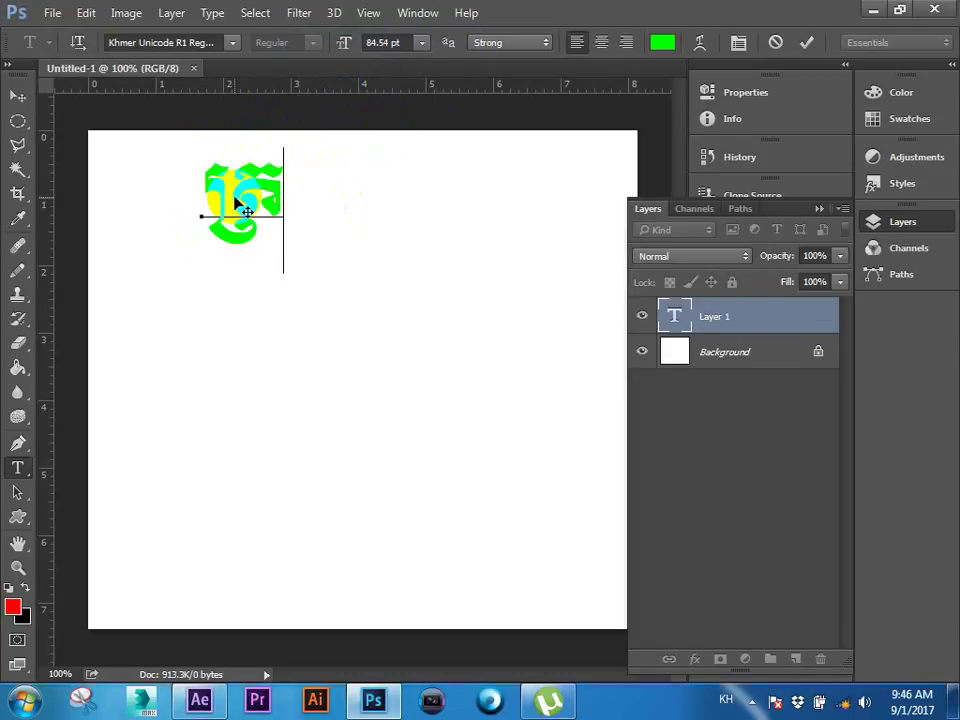
type("ទ")
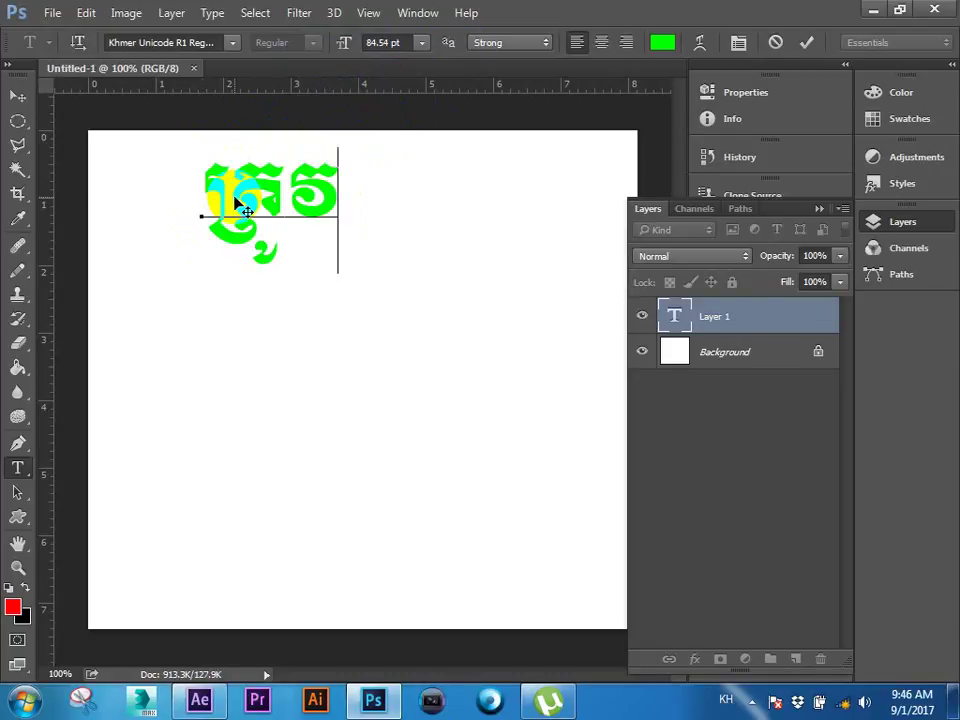
type("គ្ន")
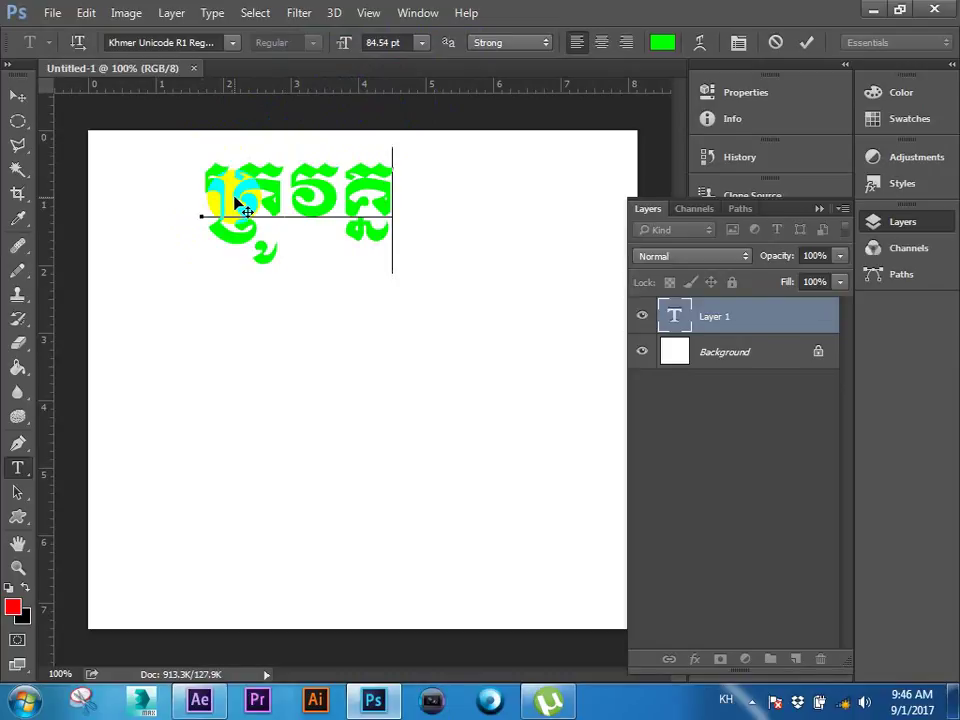
type("ាទ")
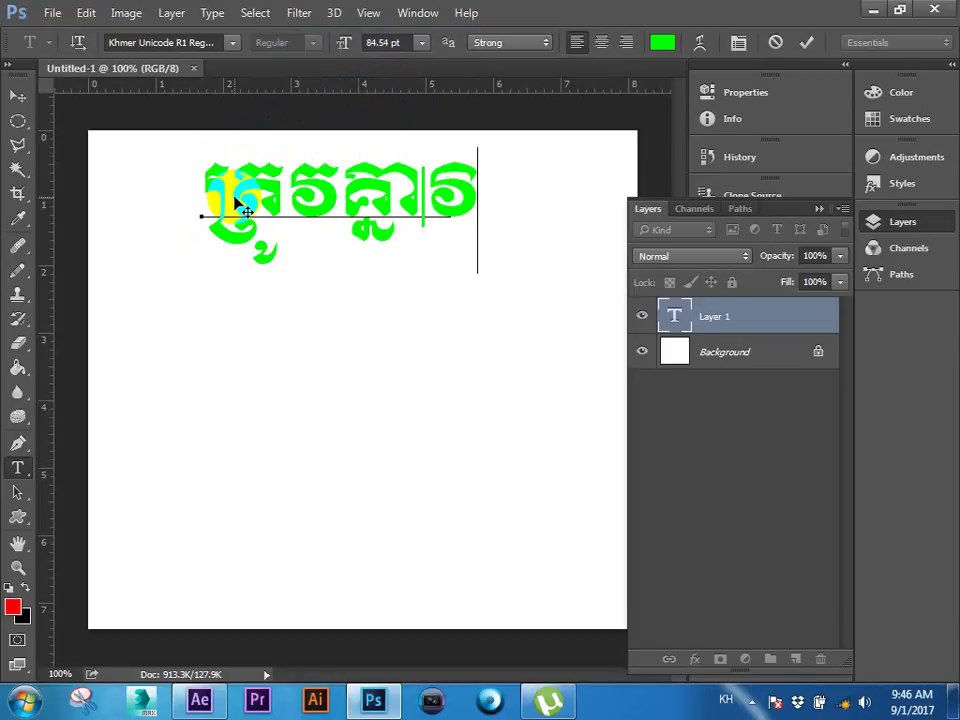
type("ញ")
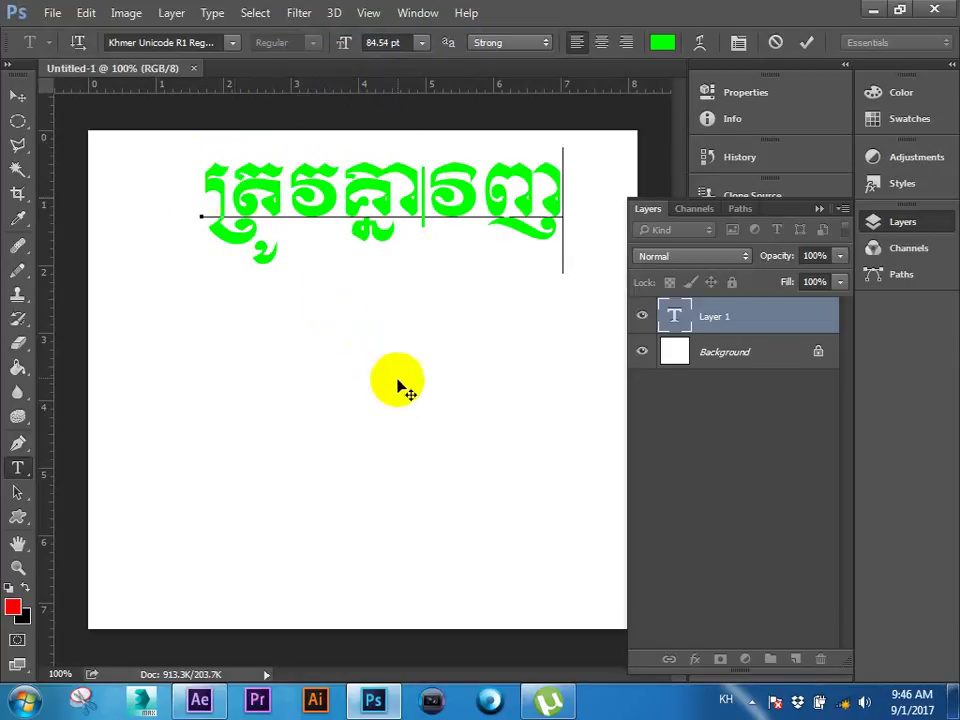
left_click_drag(403, 388, 346, 502)
Step: Set the Khmer text to Khmer OS Freehand Regular at 56.54 pt
key("ctrl+a")
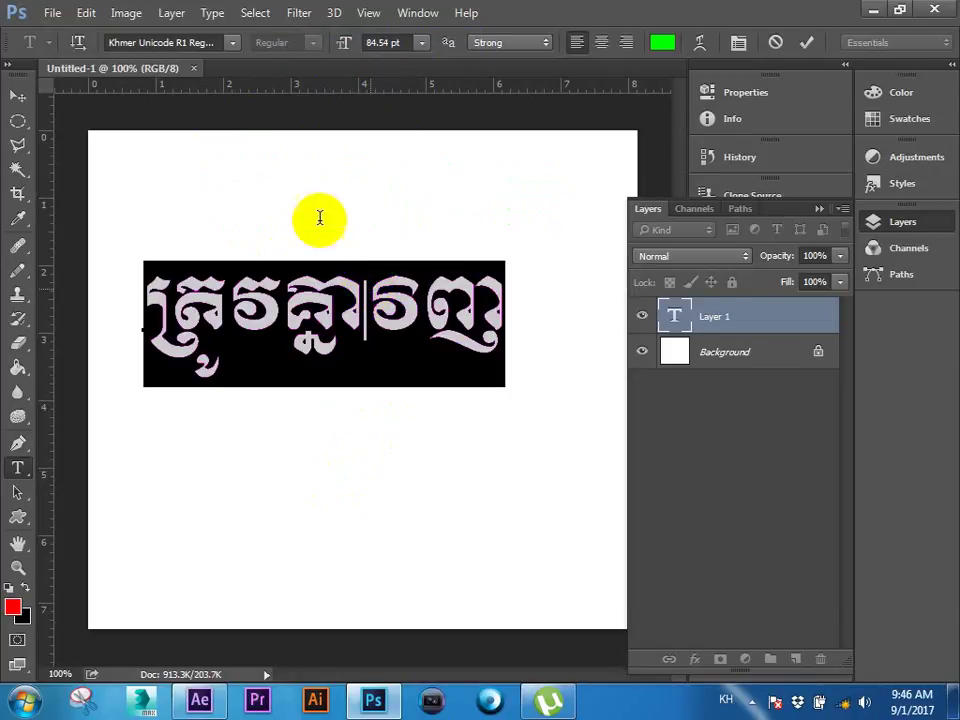
left_click(220, 43)
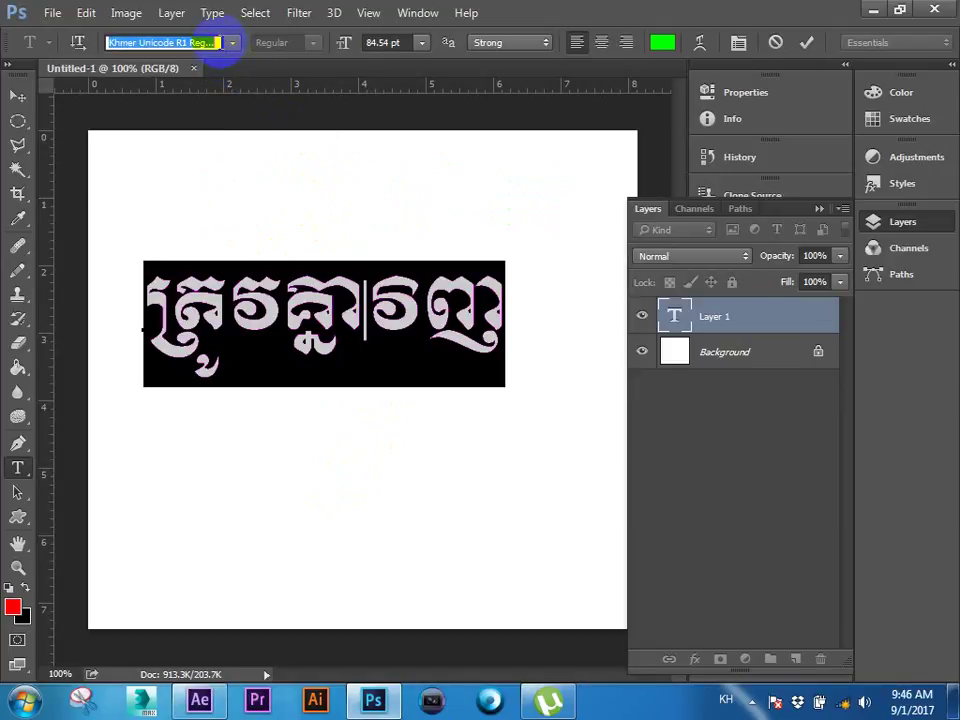
key("Down")
key("Up")
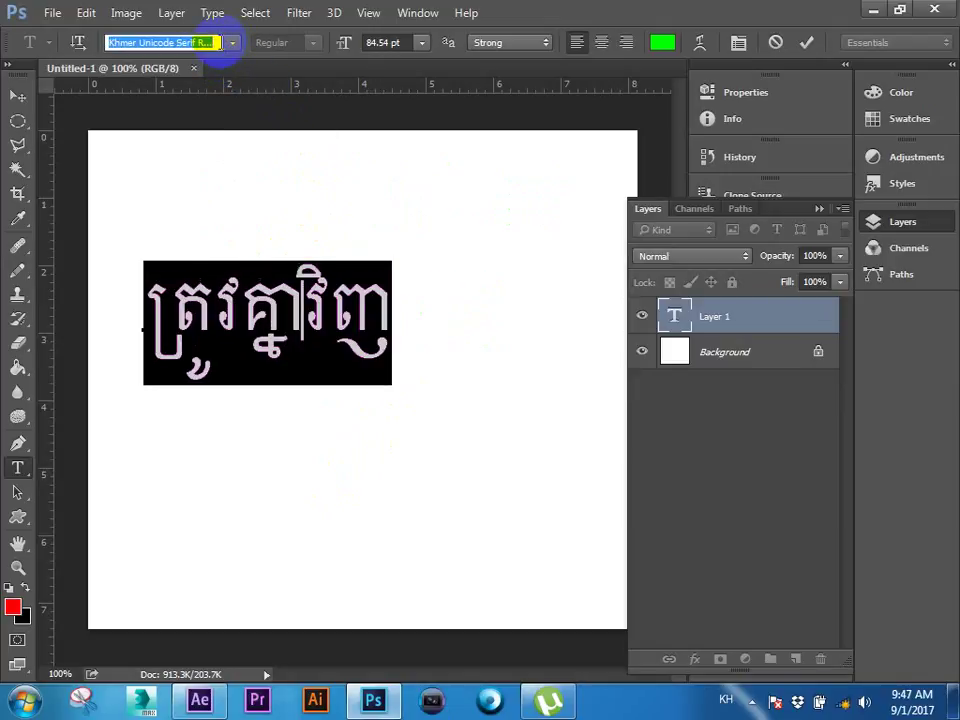
key("Down")
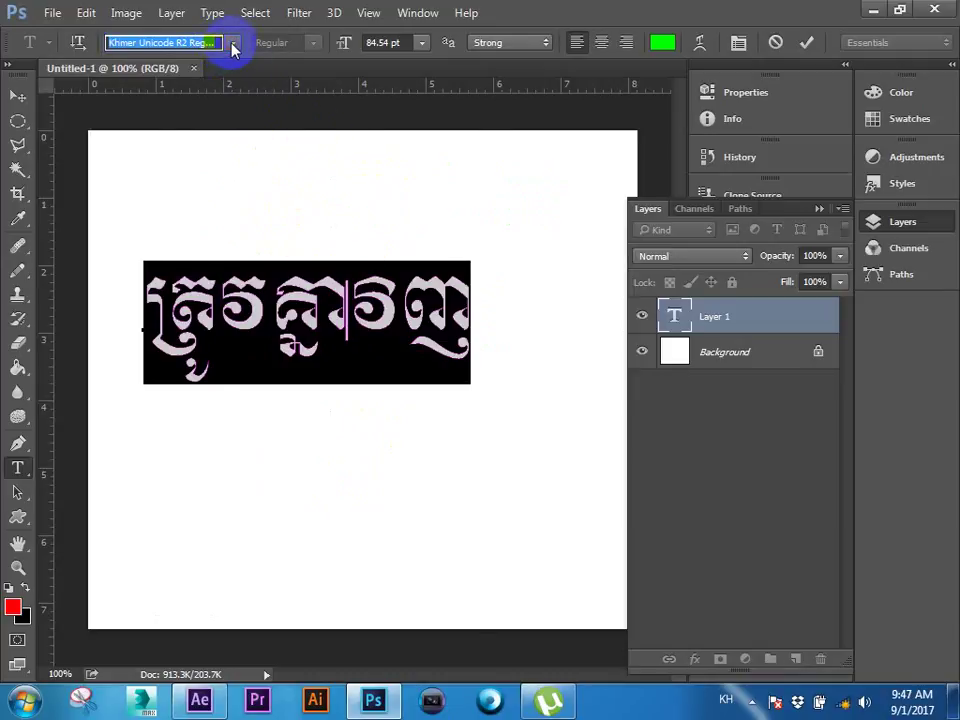
left_click(233, 44)
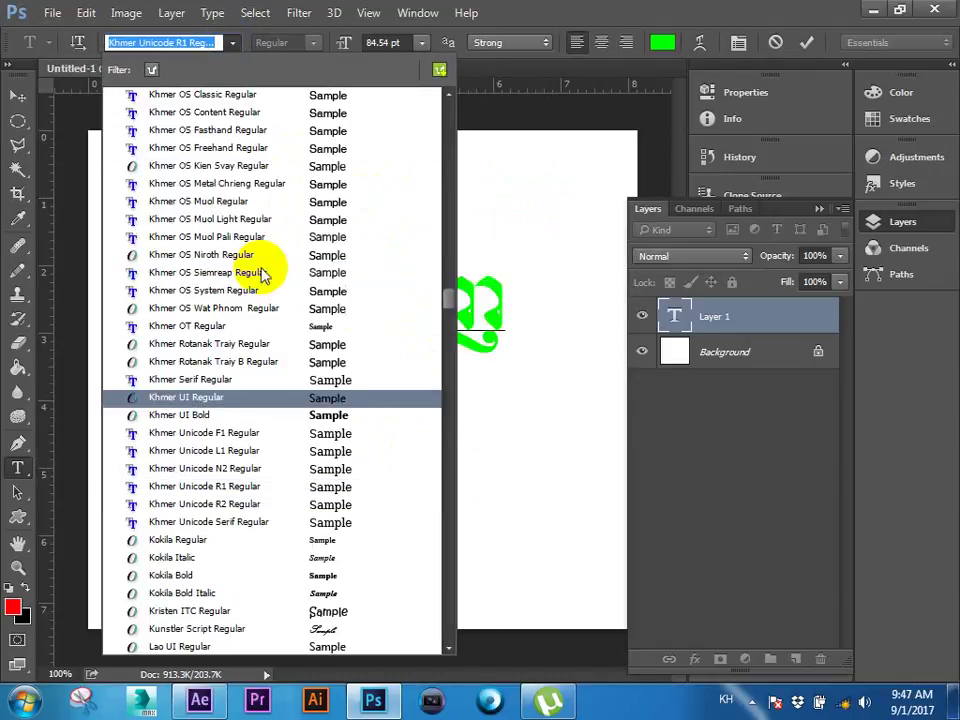
left_click(256, 150)
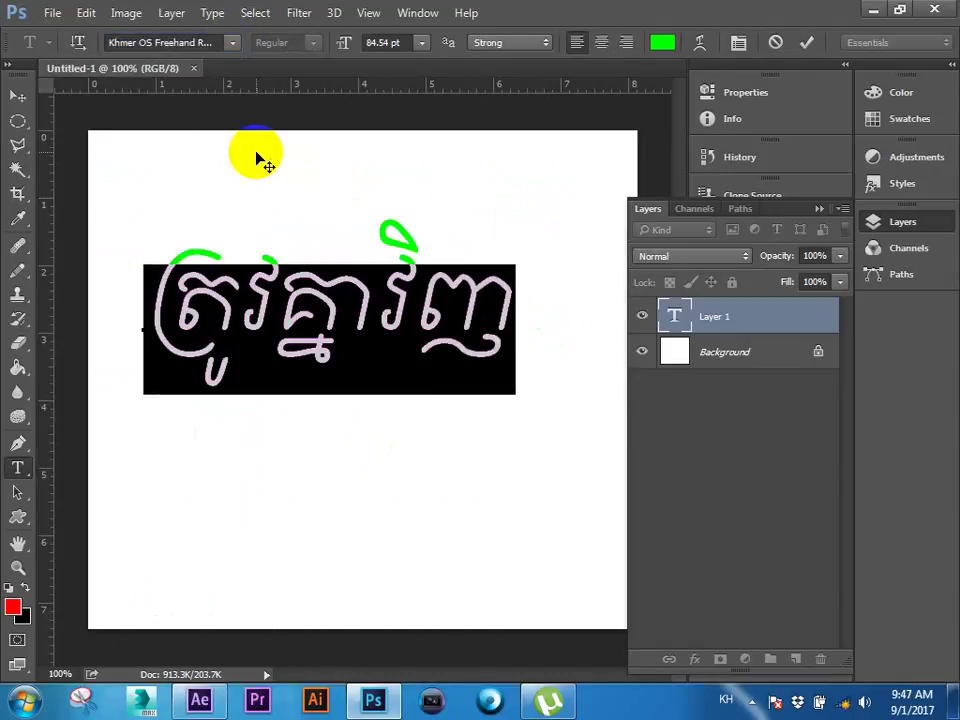
left_click_drag(531, 304, 144, 297)
left_click_drag(343, 44, 320, 58)
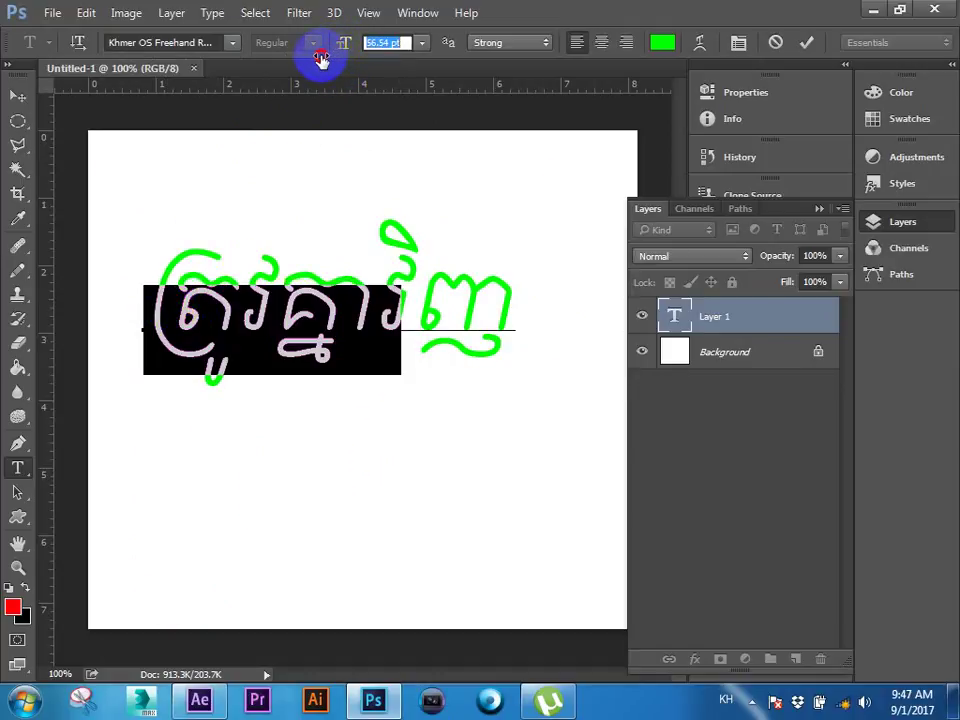
Step: Copy the whole Khmer text line and return to After Effects
left_click(404, 329)
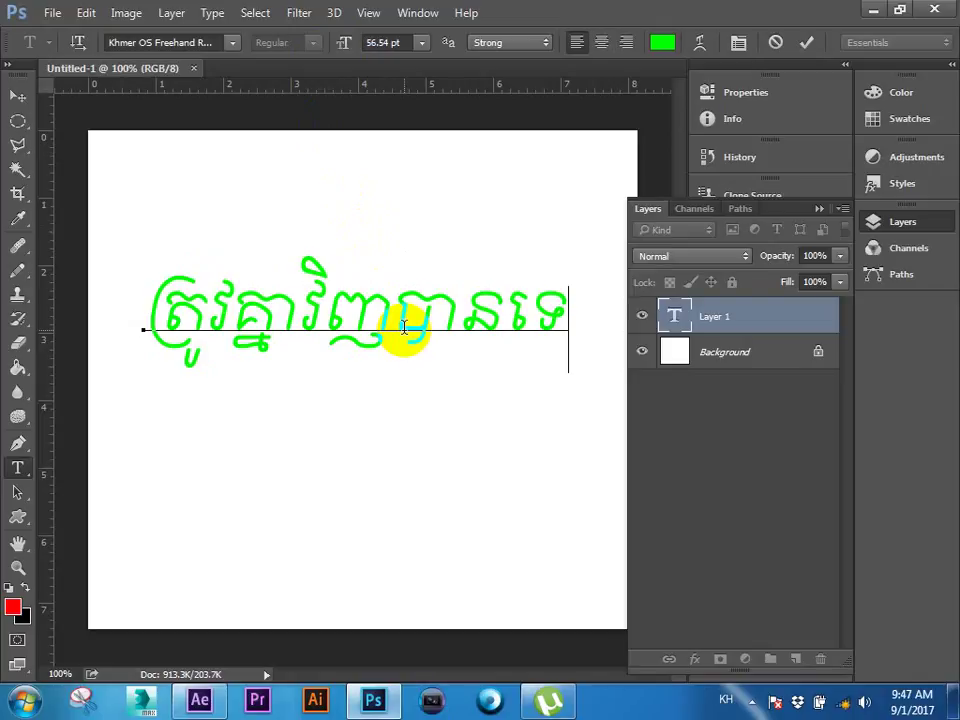
double_click(404, 329)
right_click(404, 329)
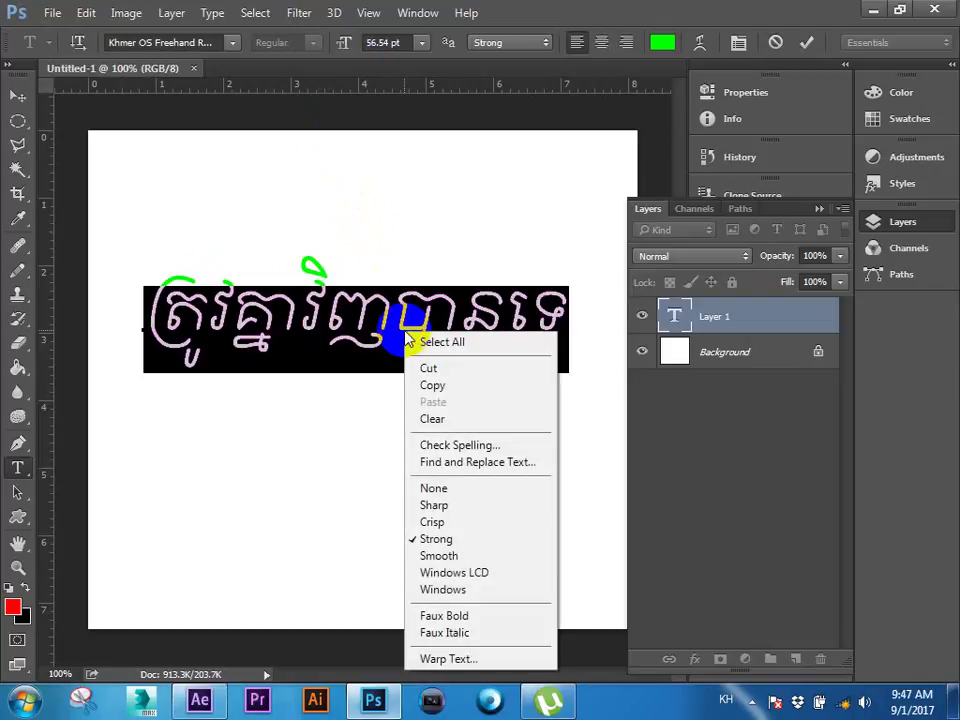
left_click(429, 386)
left_click(203, 714)
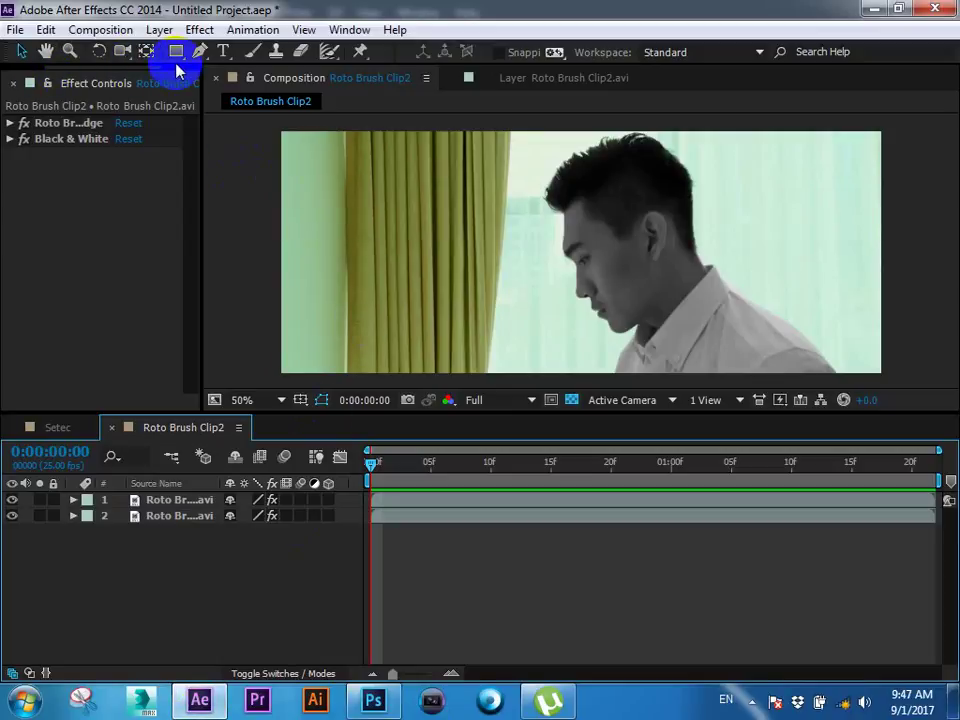
Step: Paste the Khmer text into the Roto Brush Clip2 comp as a new text layer
left_click(224, 52)
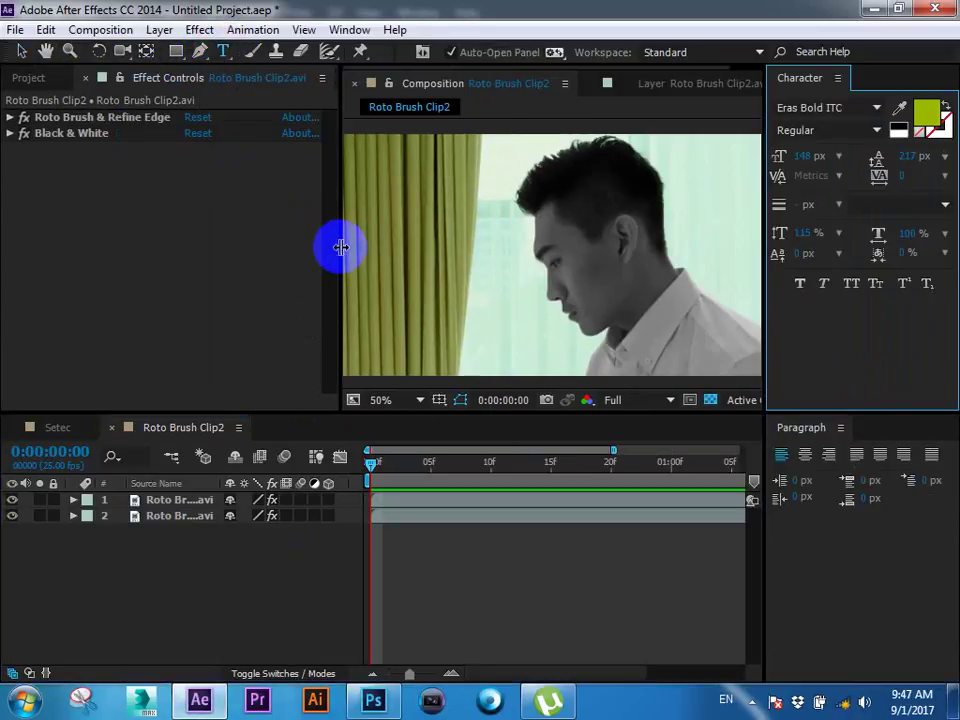
mouse_move(343, 246)
left_mouse_down()
mouse_move(18, 240)
mouse_move(58, 238)
left_mouse_up()
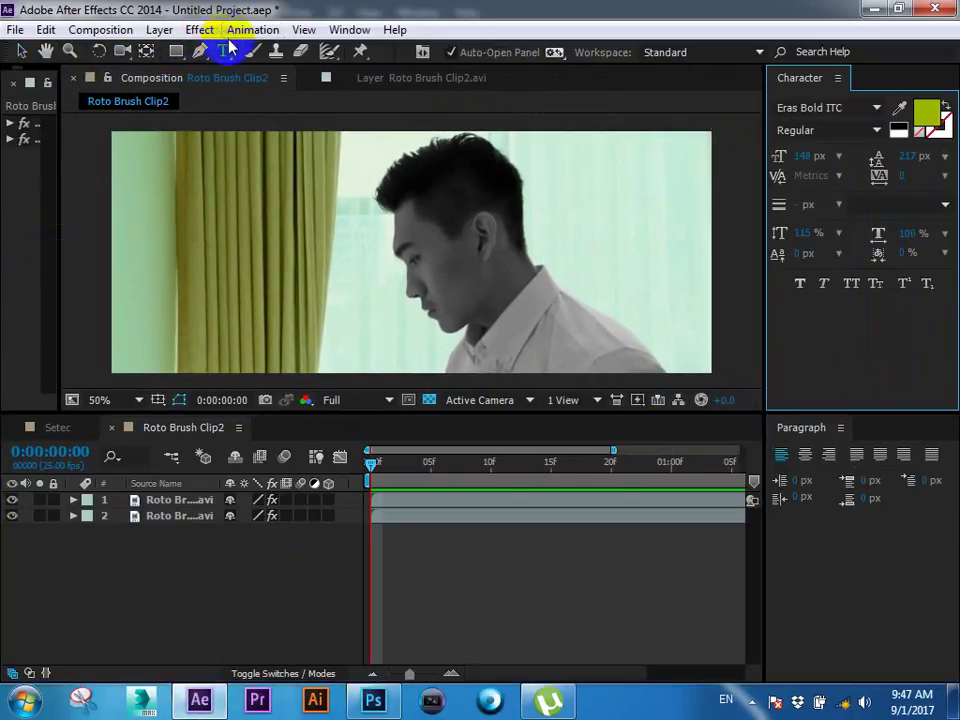
left_click(170, 306)
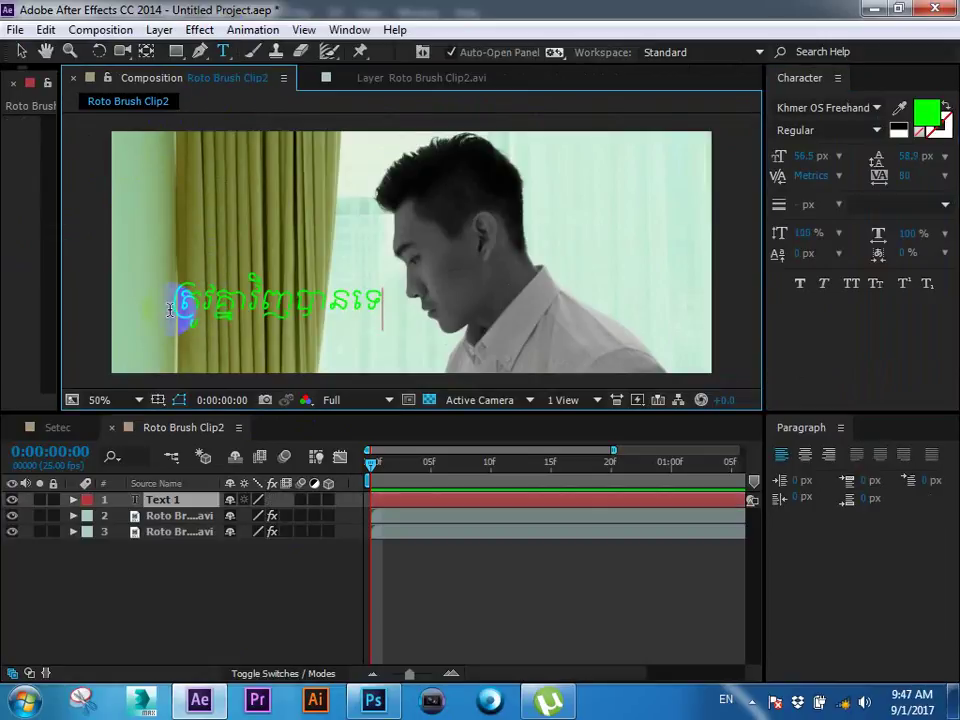
left_click(21, 51)
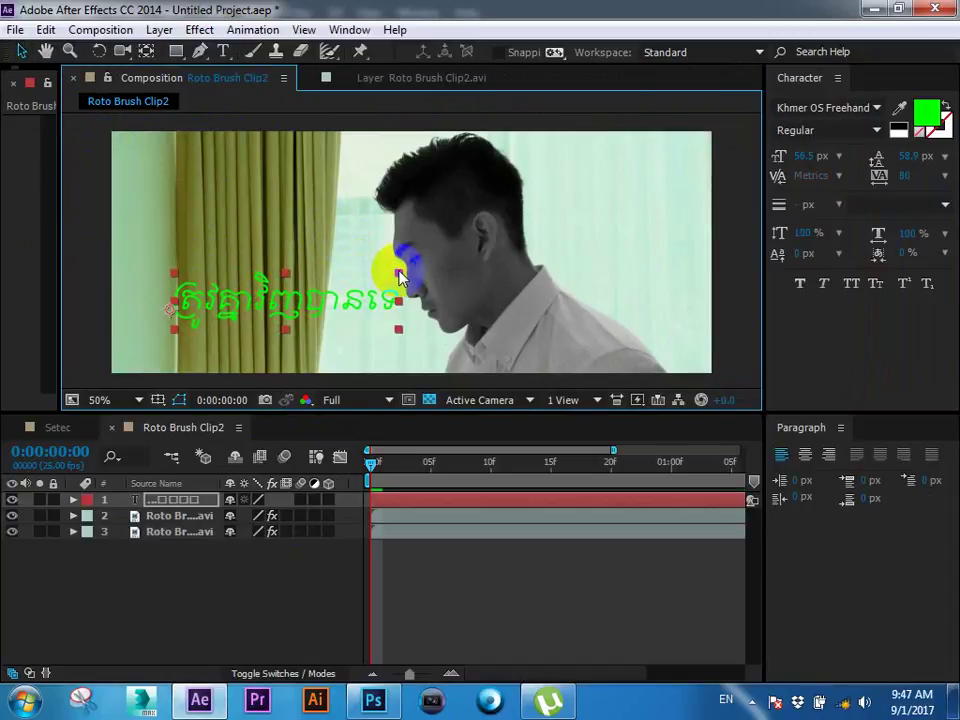
Step: Drag the Khmer text layer up-left over the curtain
left_click(398, 270)
mouse_move(403, 272)
left_mouse_down()
mouse_move(372, 198)
mouse_move(382, 212)
mouse_move(366, 229)
mouse_move(350, 170)
mouse_move(327, 177)
left_mouse_up()
left_click(444, 503)
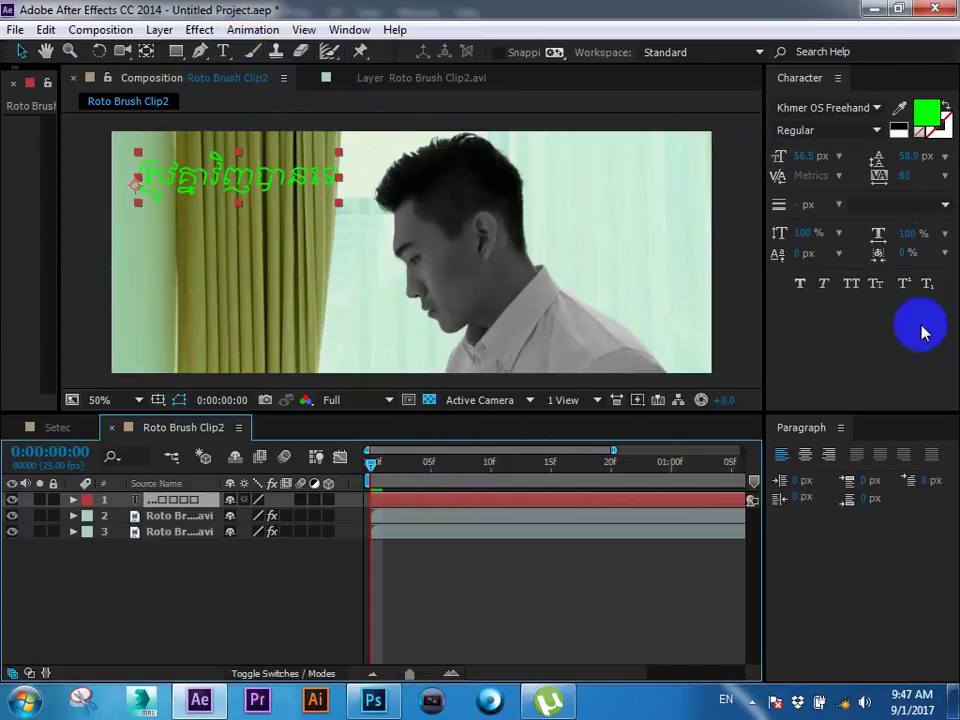
Step: Apply a 3D Text cascade preset from Effects & Presets to the Khmer text layer
left_click(351, 29)
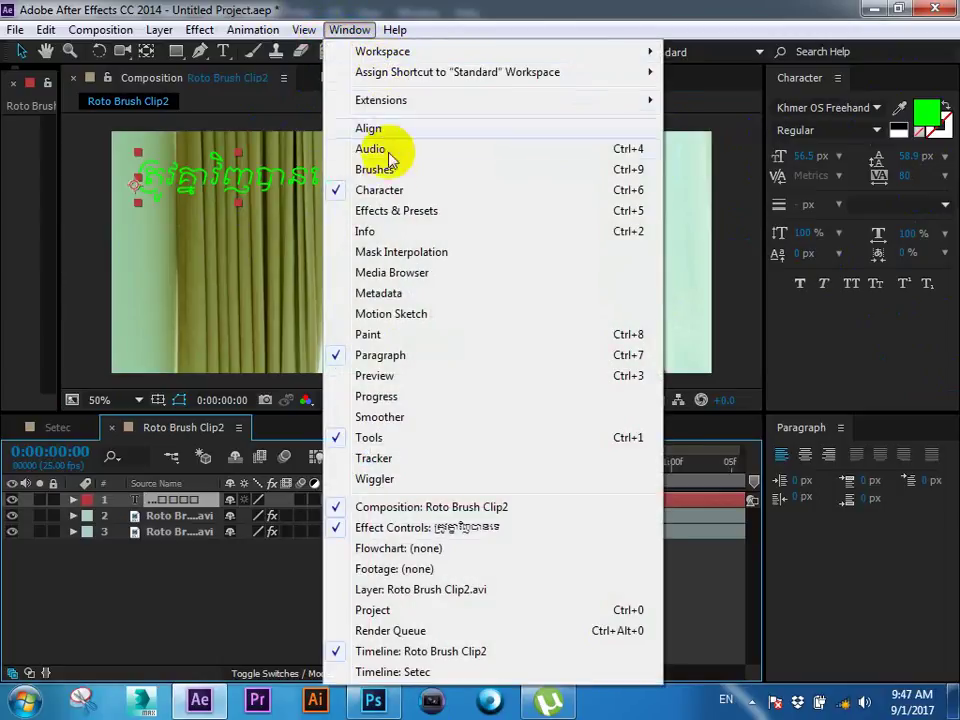
left_click(396, 210)
left_click(870, 100)
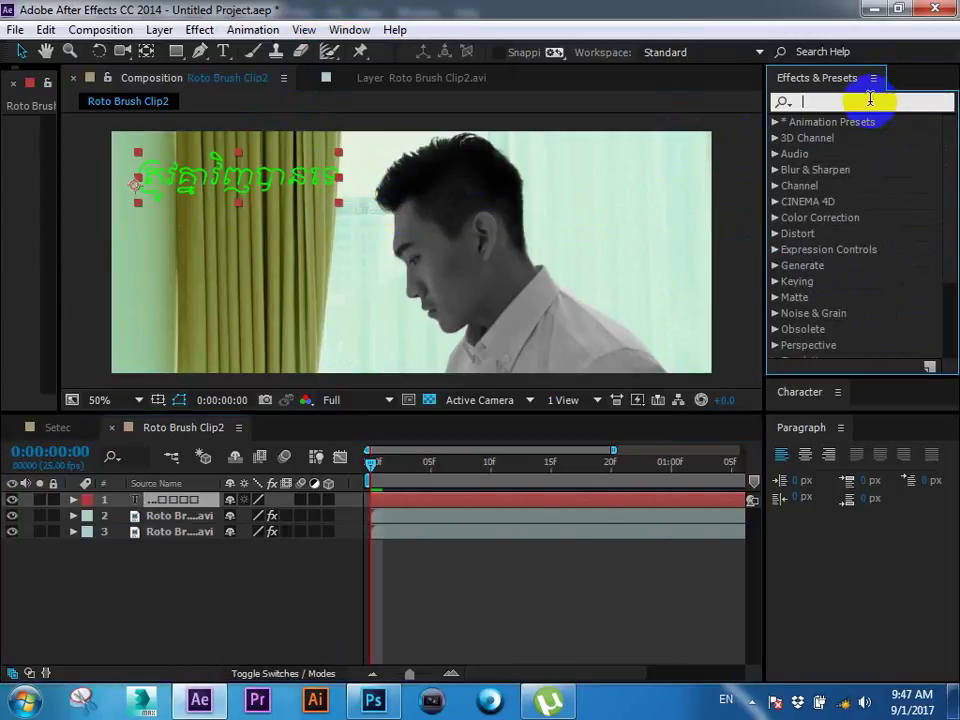
left_click(776, 123)
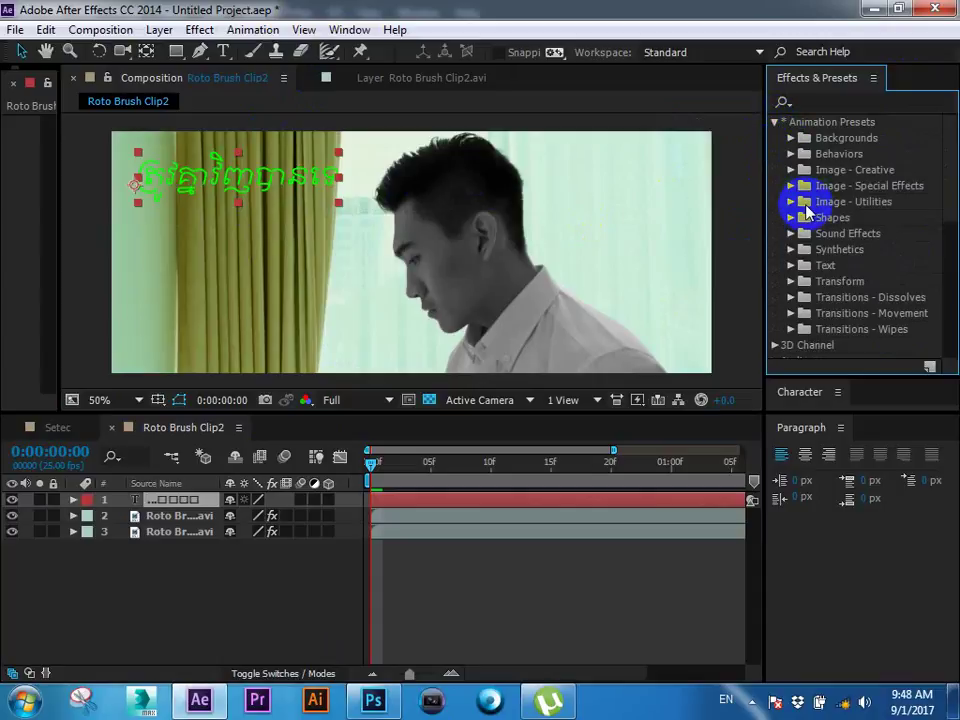
left_click(795, 267)
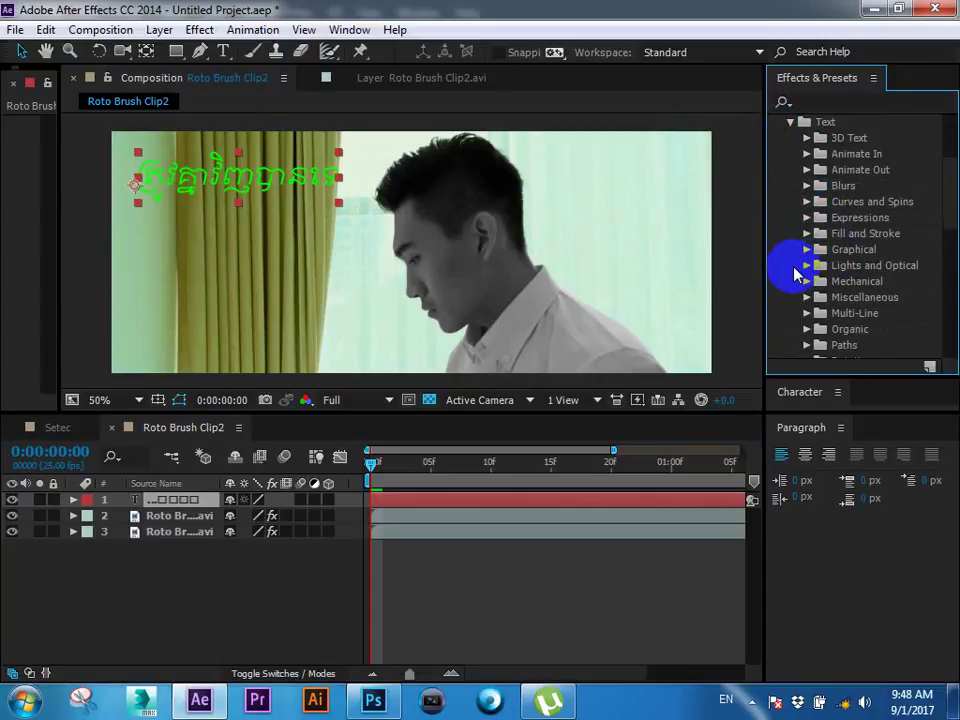
left_click(808, 139)
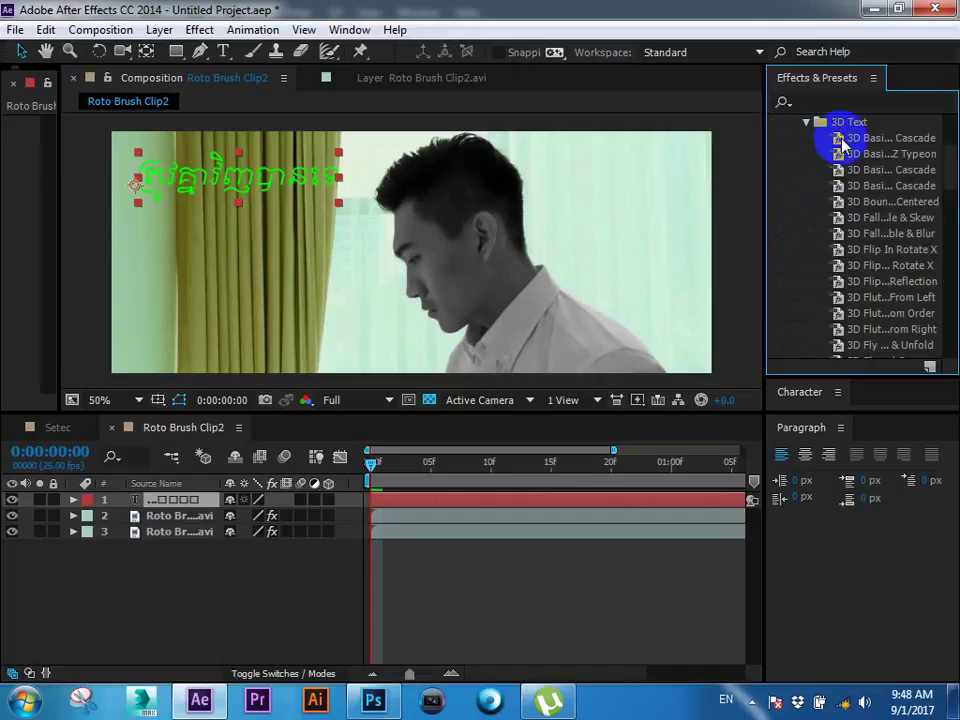
left_click_drag(845, 148, 392, 503)
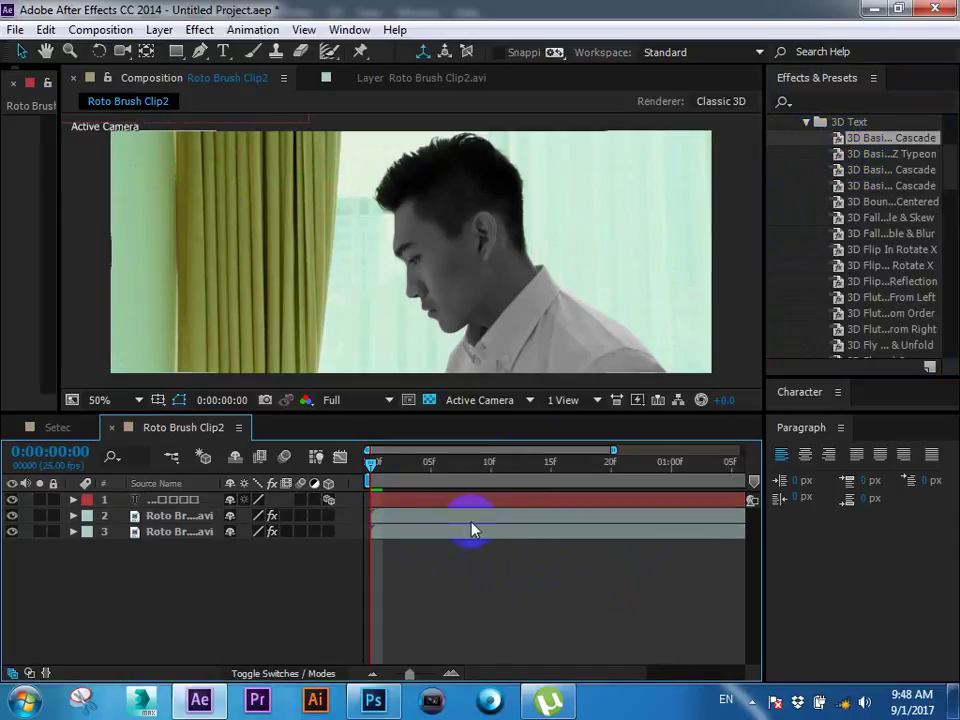
Step: Preview and scrub the cascade animation with the full duration fitted in the timeline
key("space")
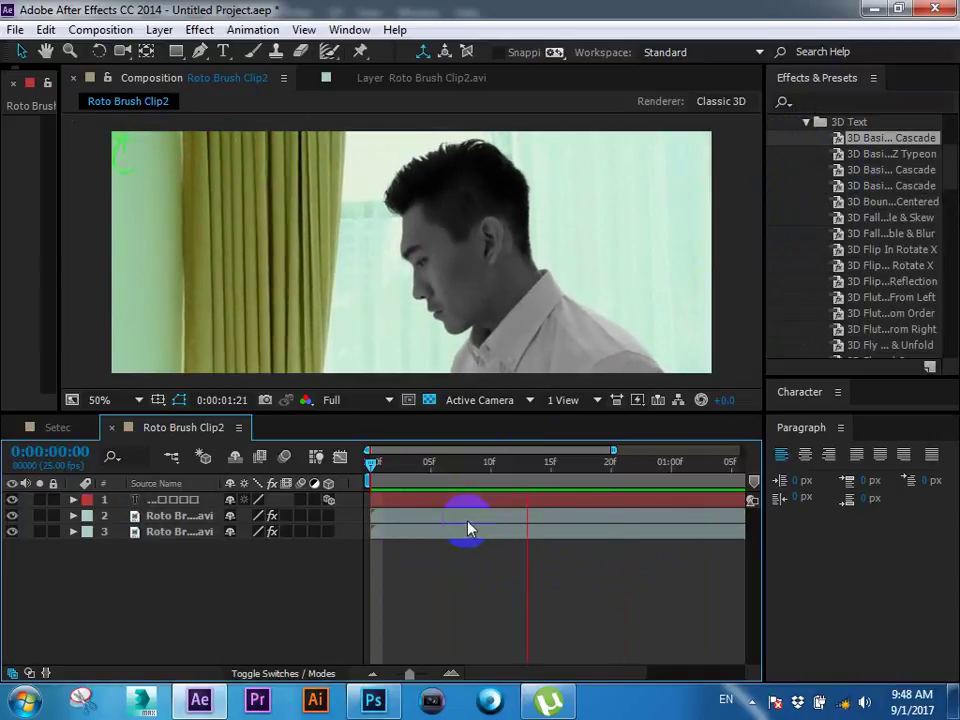
left_click_drag(384, 476, 743, 480)
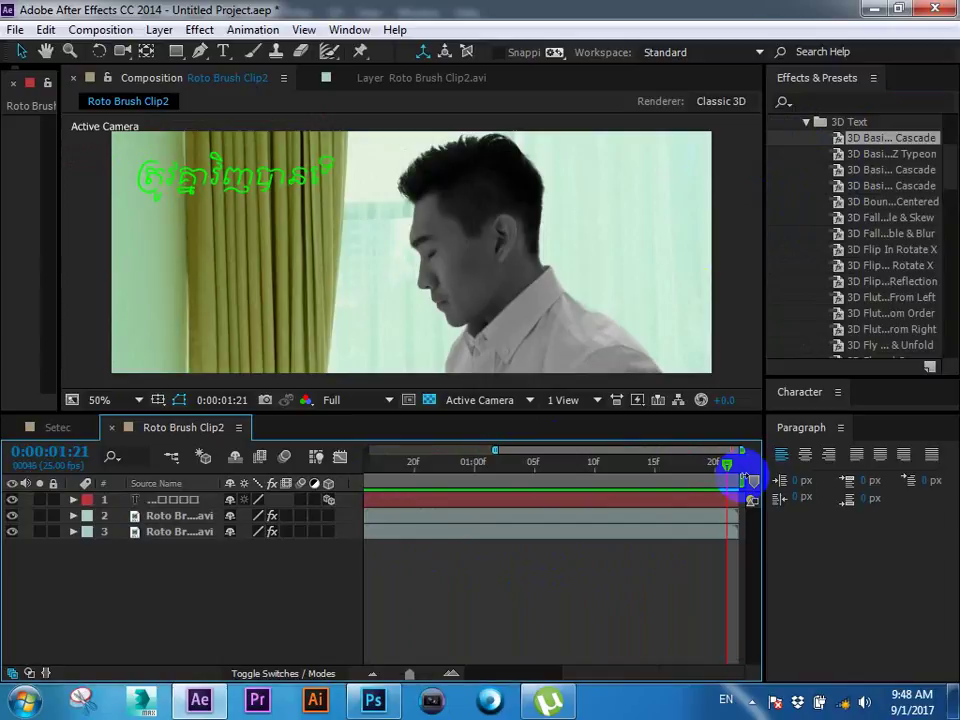
key("semicolon")
left_click(717, 503)
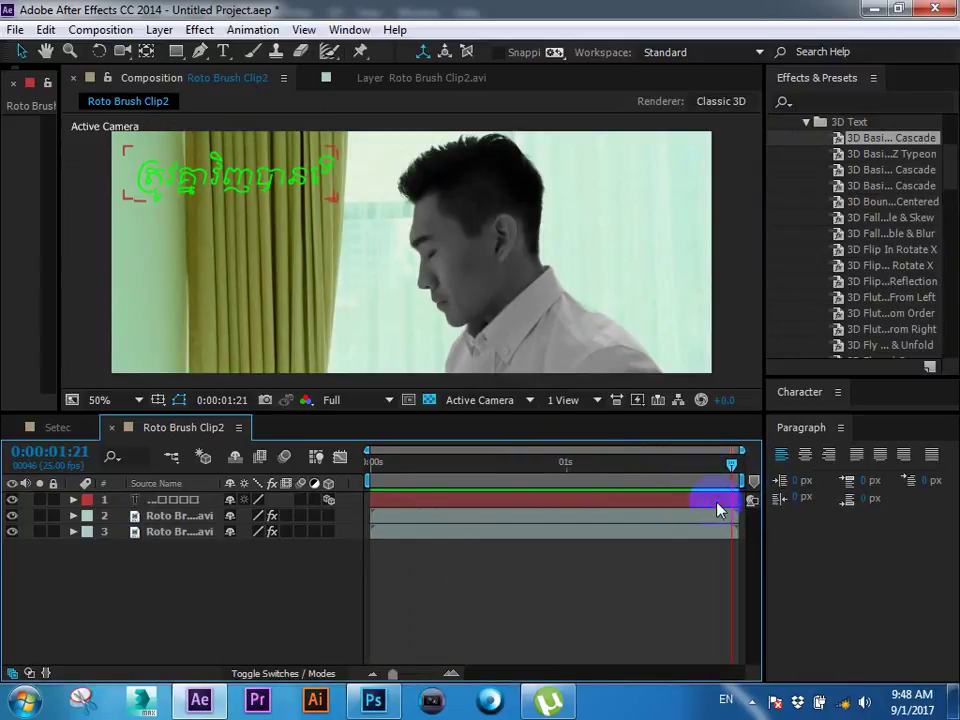
Step: Expand the text layer down to Animator 1's Range Selector 1 Start, End and Offset
left_click(74, 499)
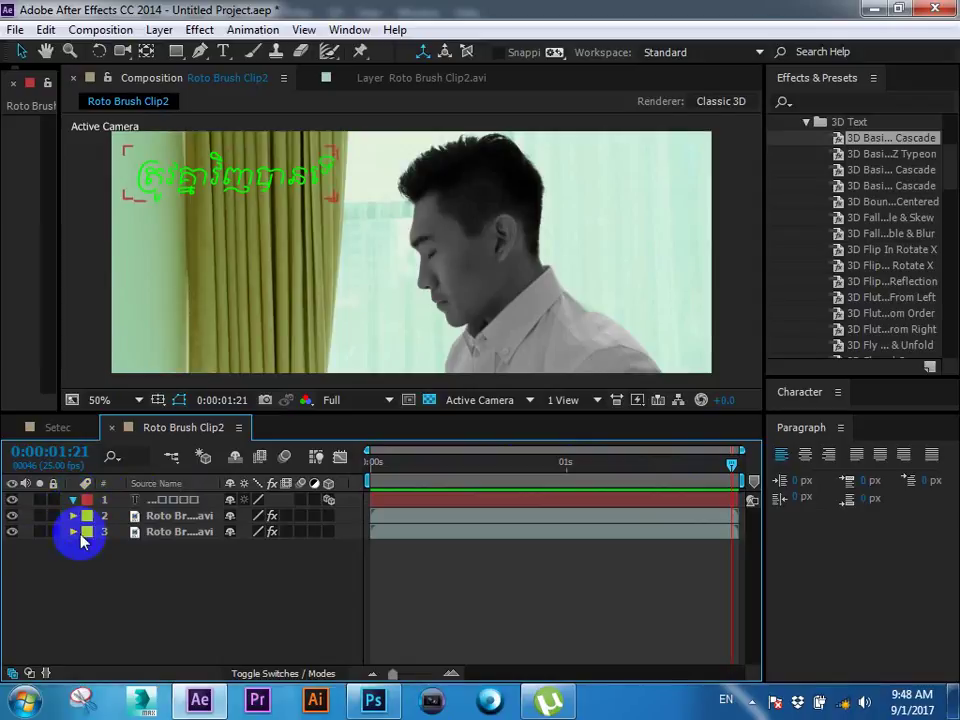
left_click(89, 516)
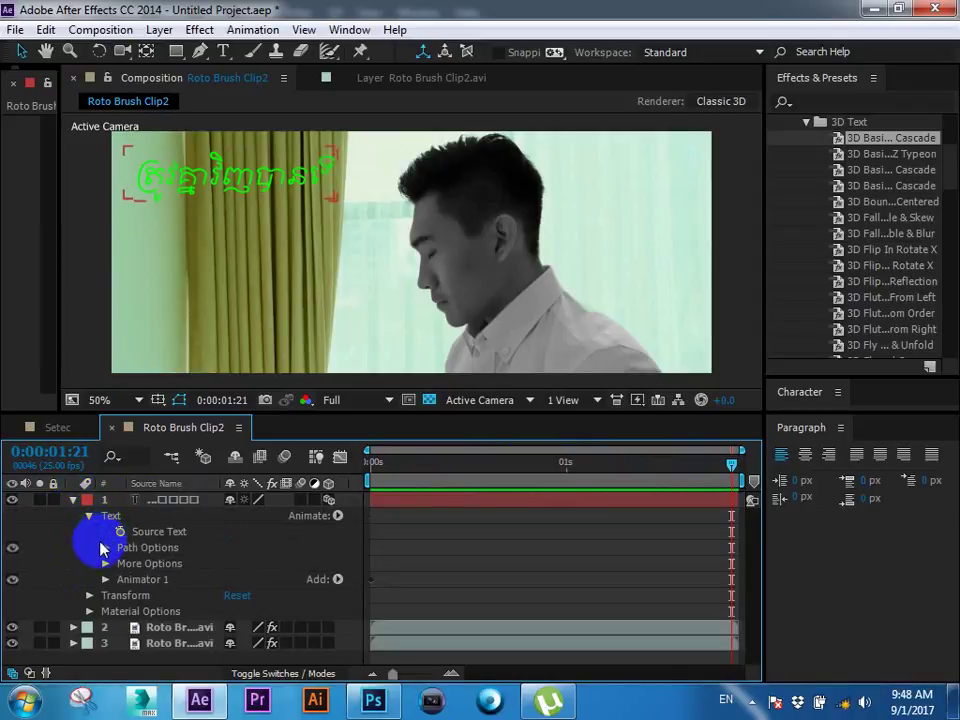
left_click(105, 579)
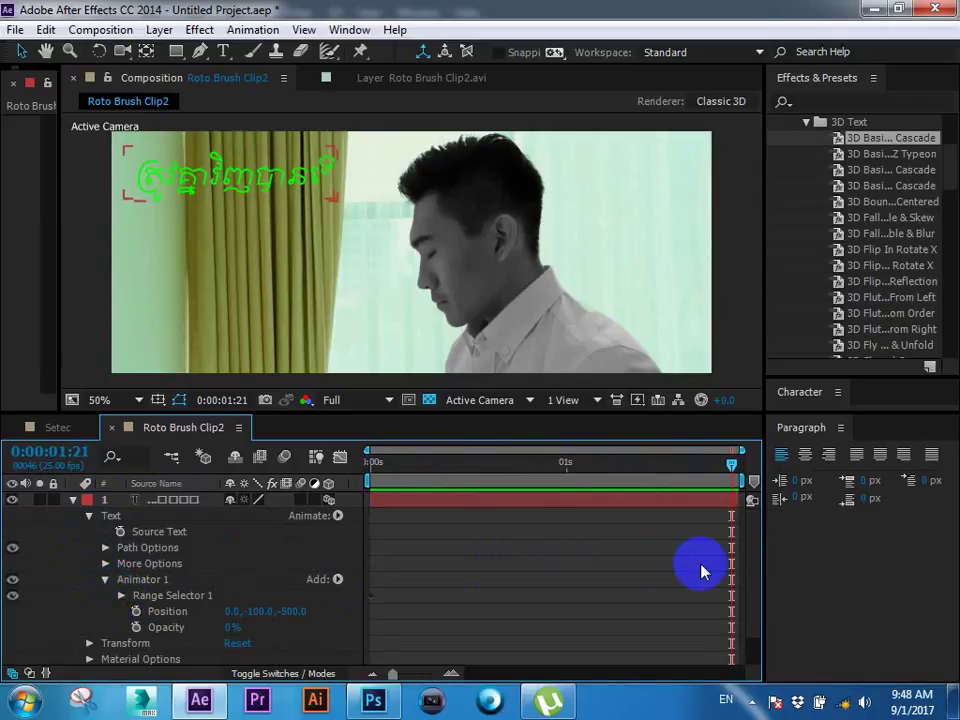
left_click_drag(765, 557, 858, 557)
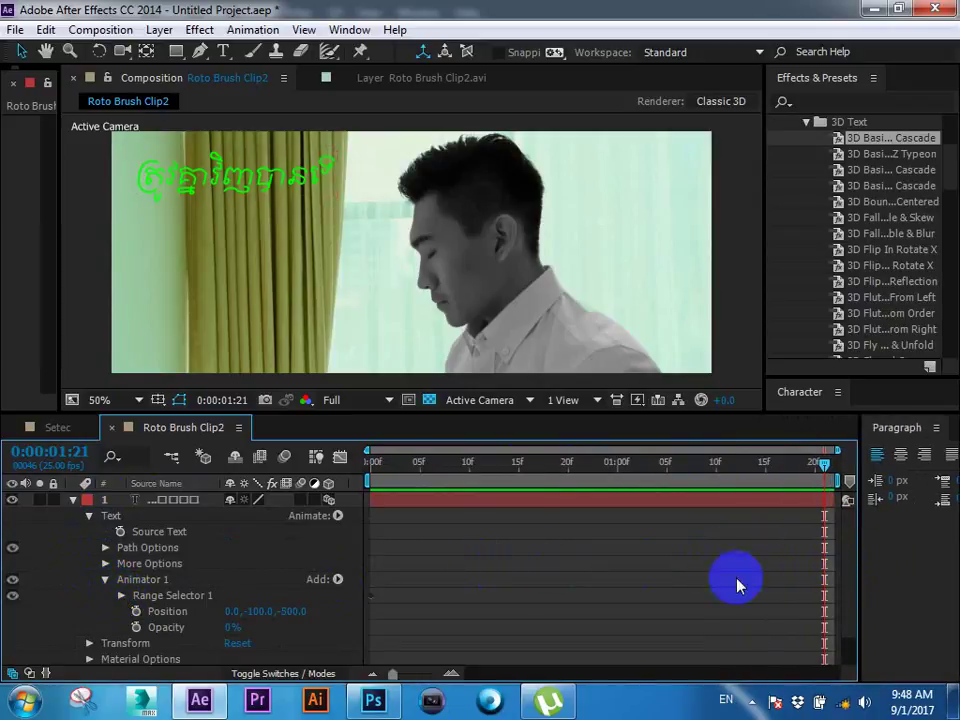
left_click(121, 596)
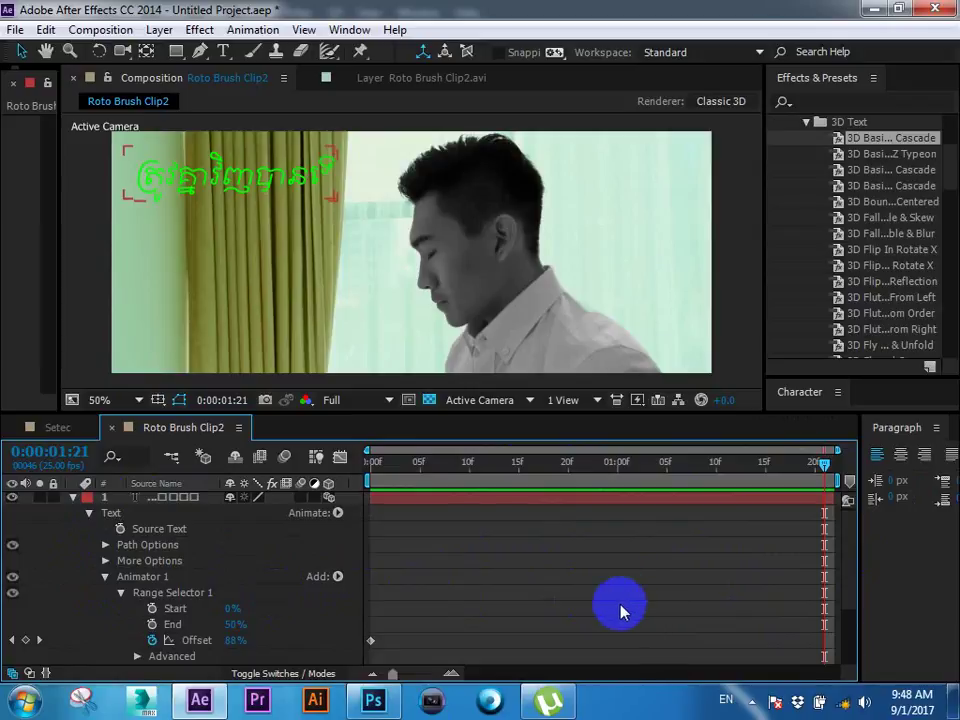
scroll(595, 588, "down", 2)
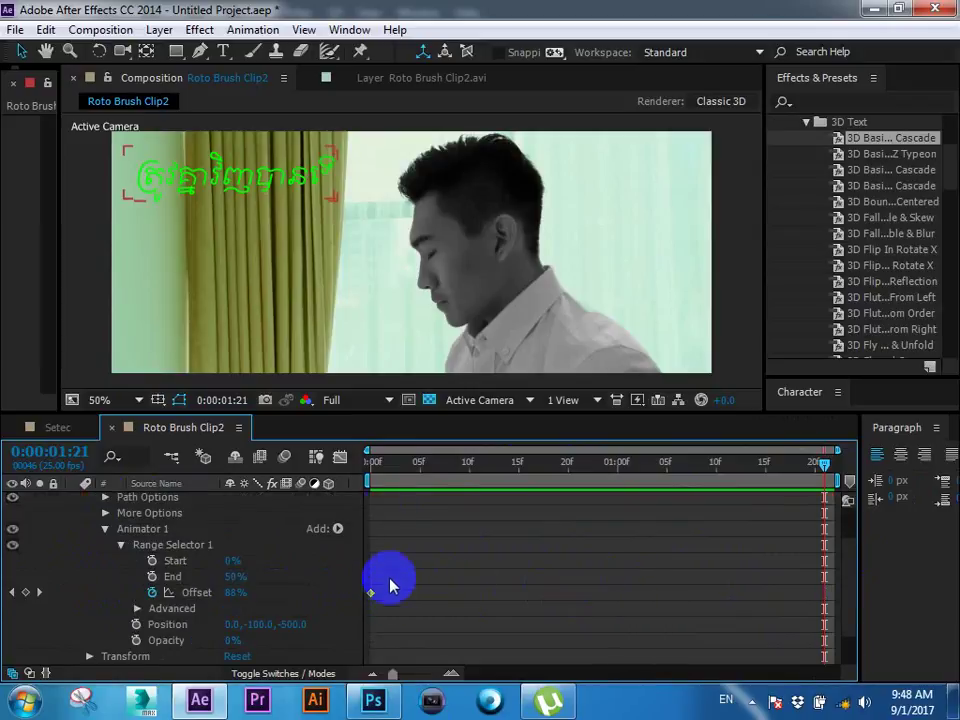
Step: Check Offset at the first (-50%) and last (88%) frames and widen the panels
left_click(374, 463)
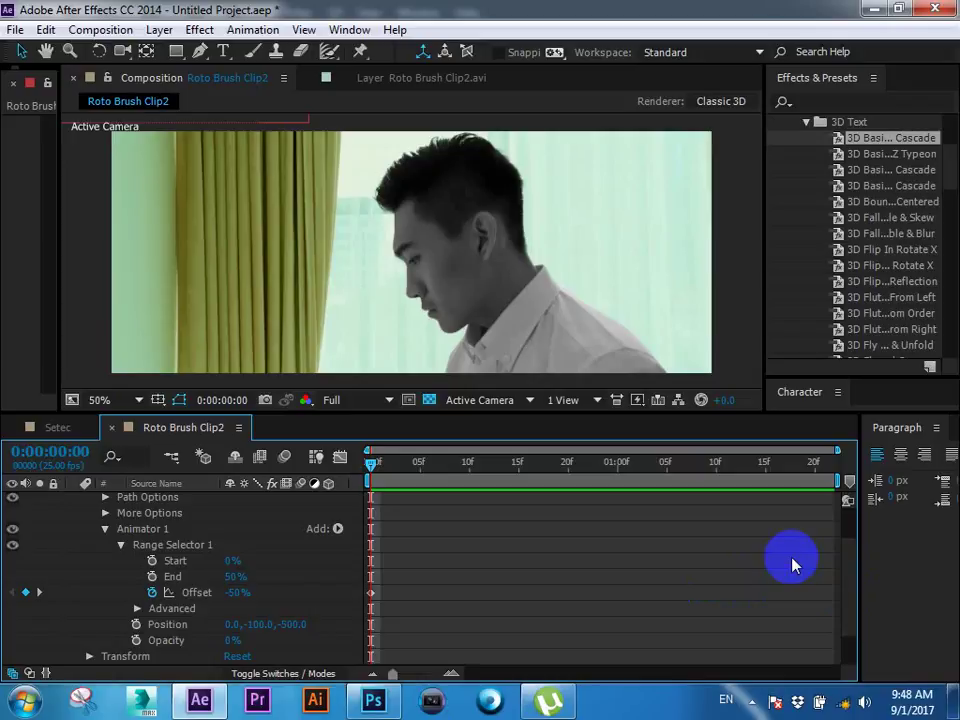
left_click(837, 478)
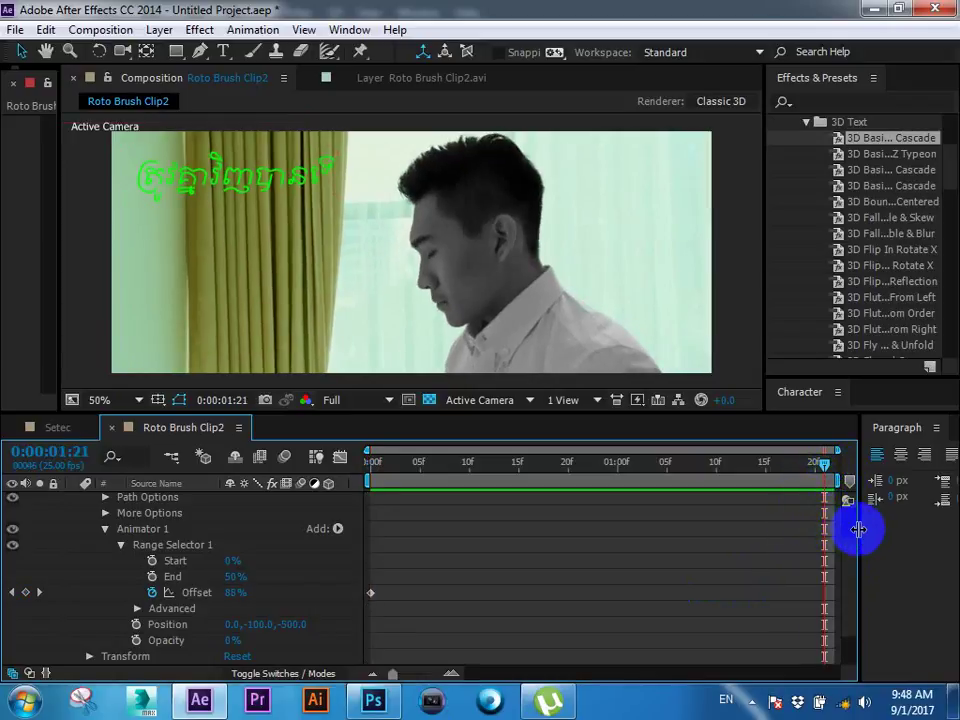
left_click_drag(858, 529, 837, 529)
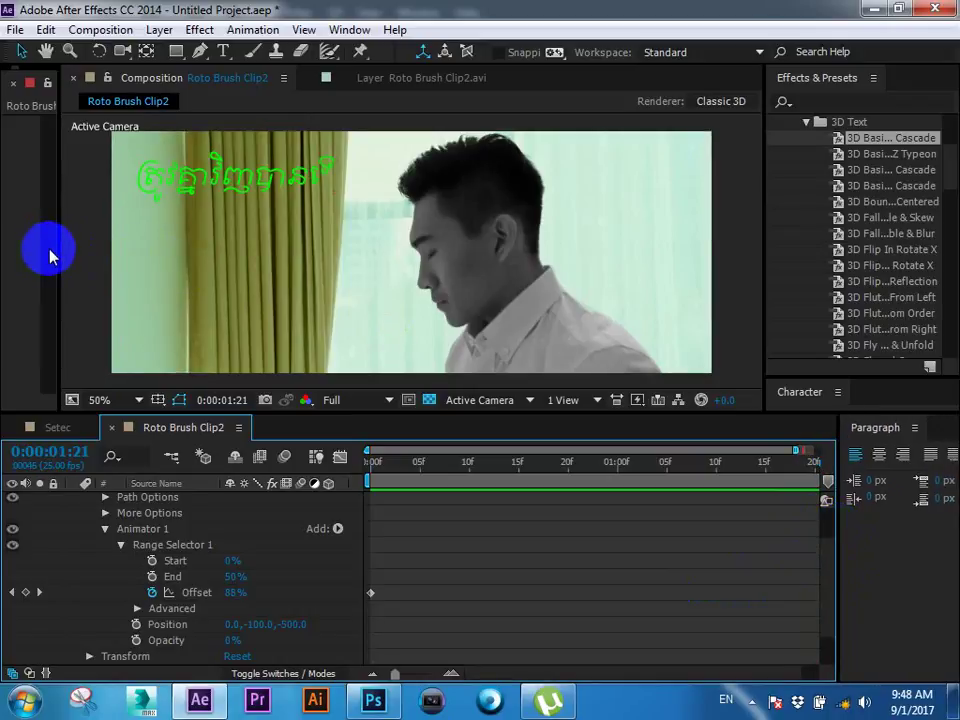
left_click_drag(60, 259, 318, 259)
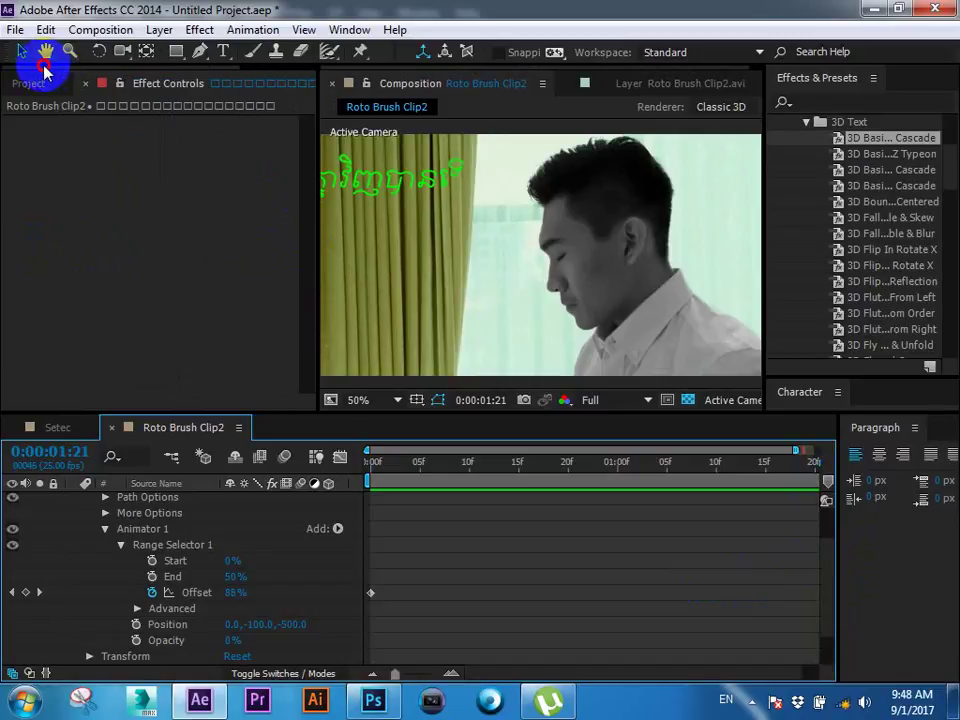
left_click_drag(26, 49, 35, 90)
left_click(33, 86)
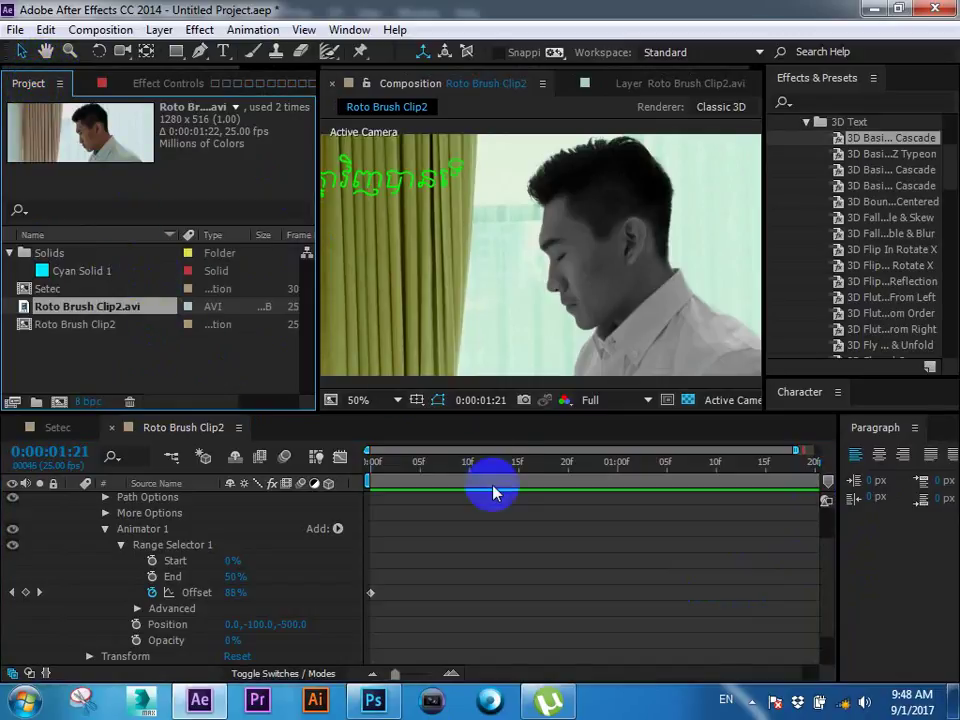
left_click(190, 430)
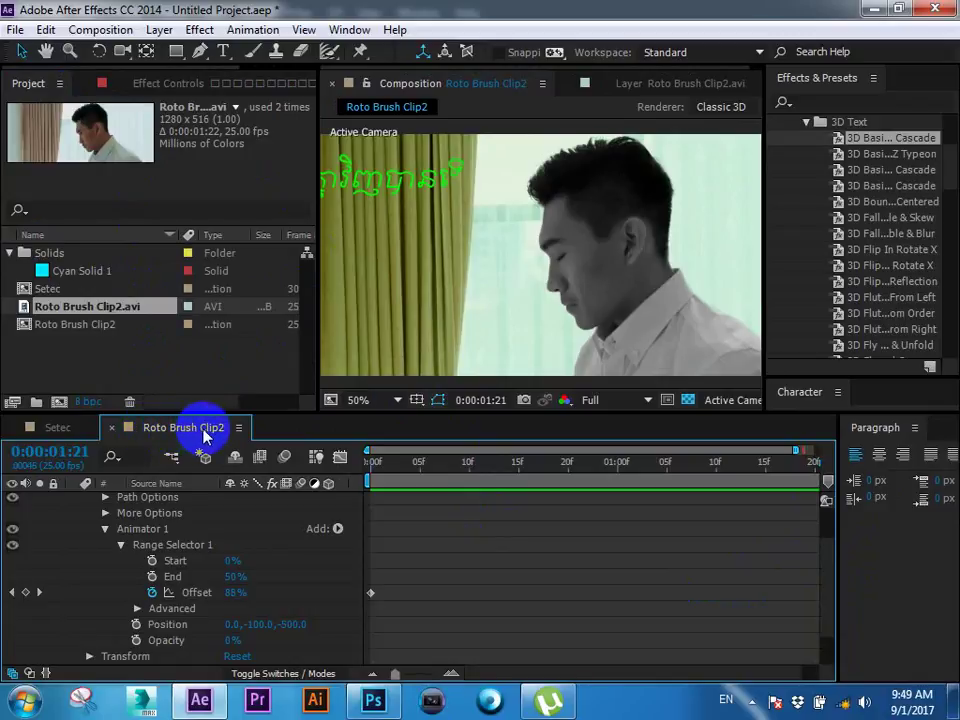
left_click(82, 330)
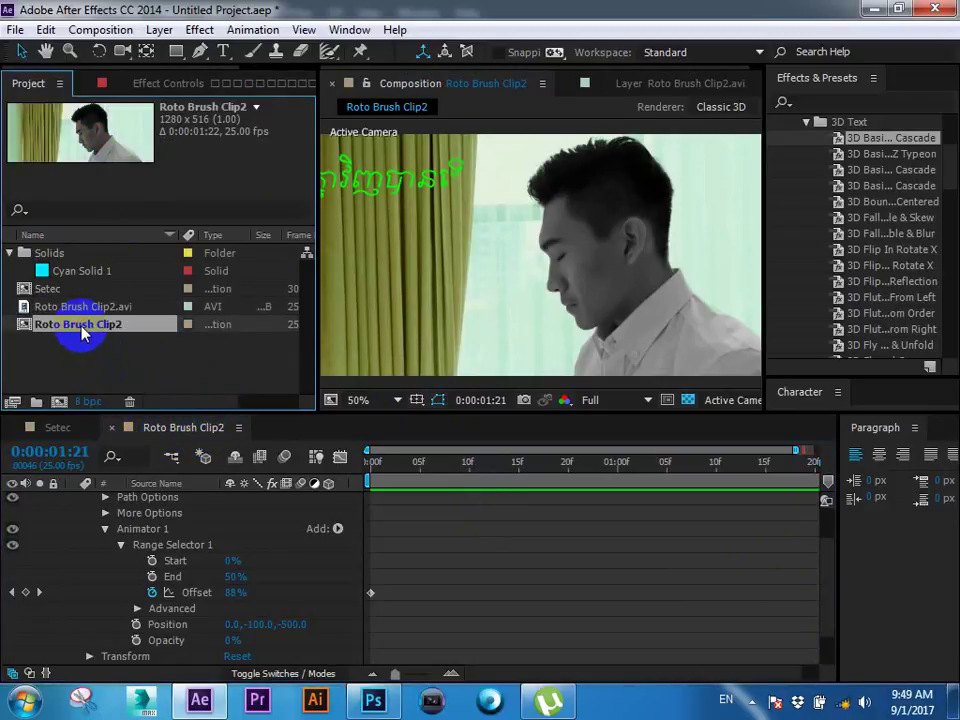
left_click(90, 358)
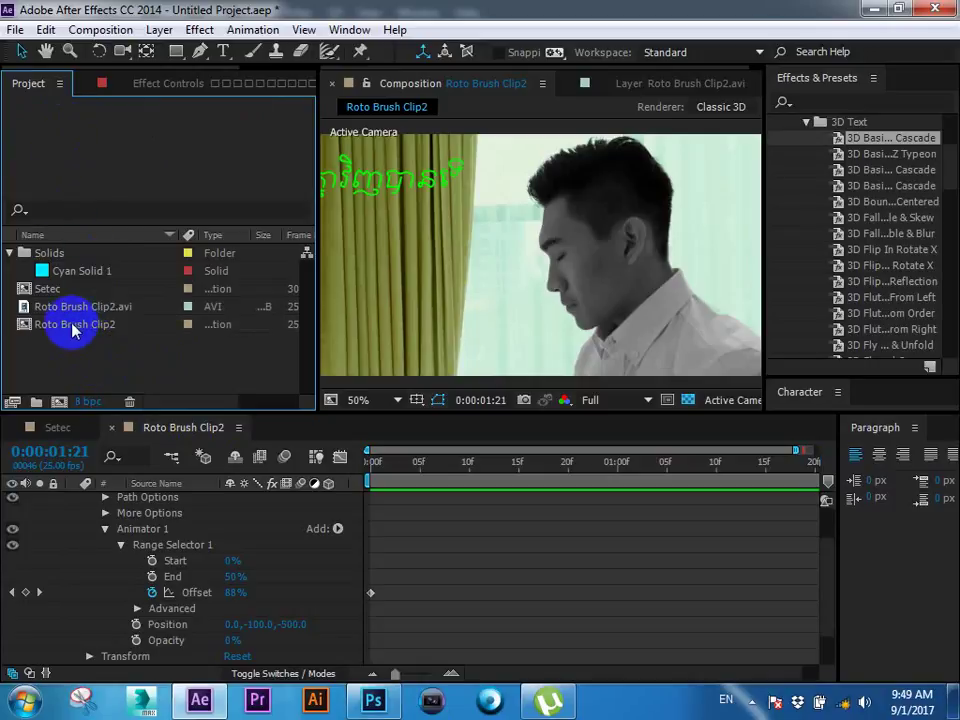
Step: Change Roto Brush Clip2's composition duration from 0:00:01:22 to 0:00:02:22
right_click(72, 330)
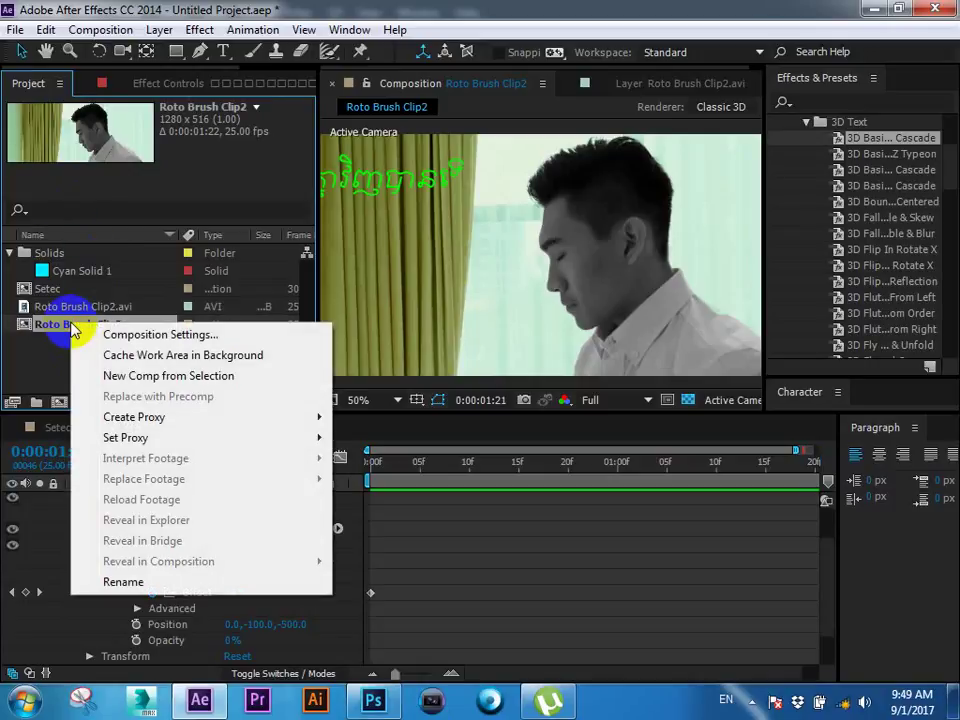
left_click(127, 338)
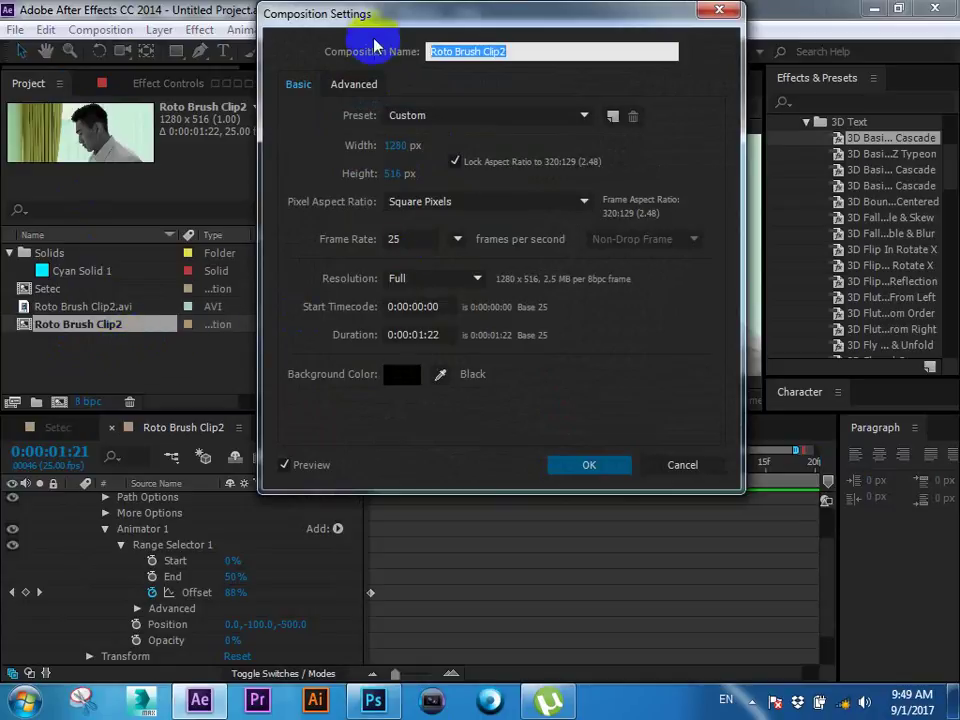
left_click_drag(372, 15, 343, 21)
left_click(386, 340)
type("2")
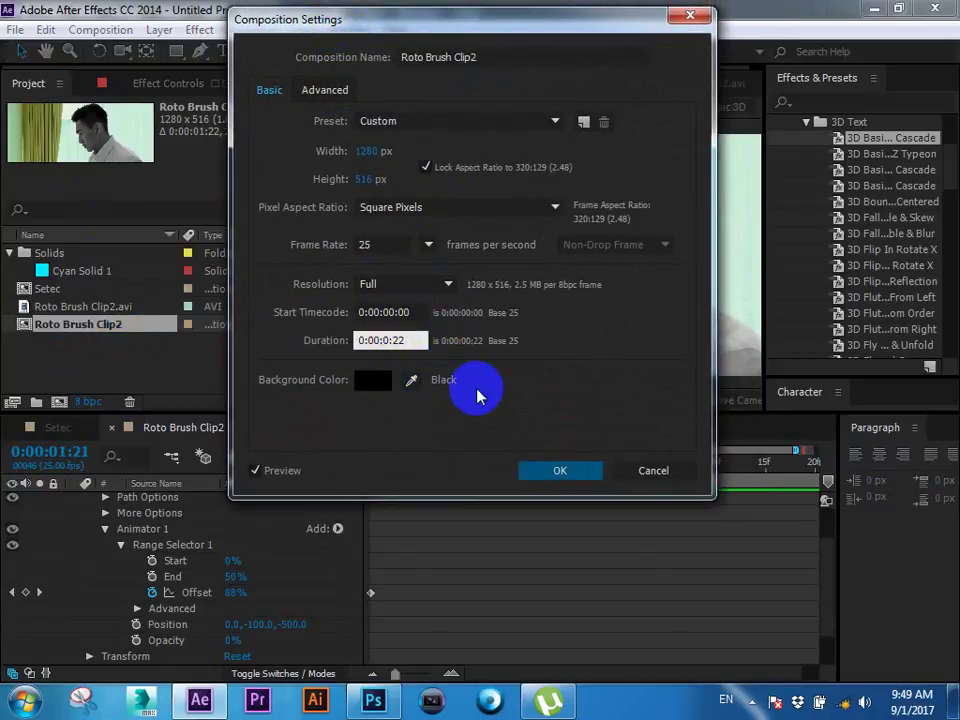
left_click(541, 472)
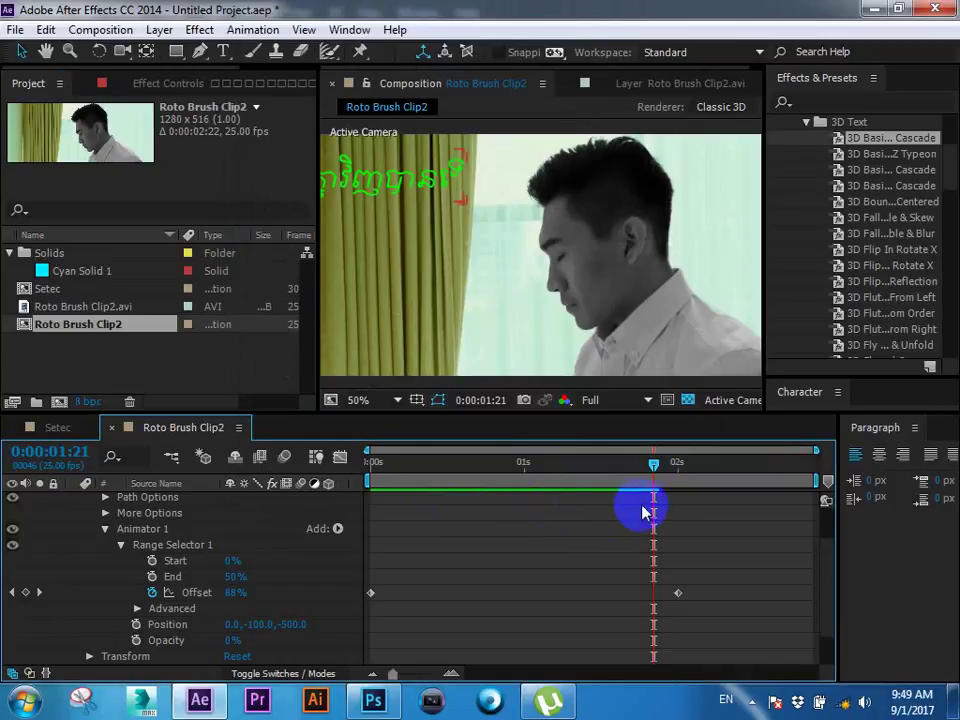
Step: Drag the final Offset keyframe from 2 seconds back to just after 1 second
mouse_move(655, 467)
left_mouse_down()
mouse_move(835, 478)
mouse_move(677, 478)
left_mouse_up()
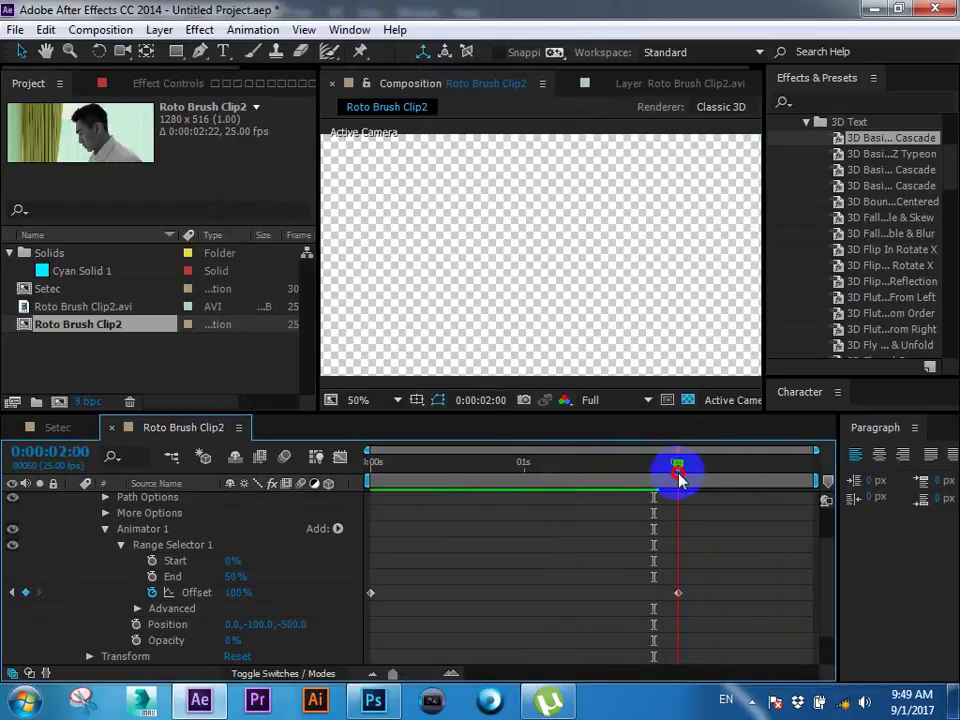
left_click_drag(829, 565, 826, 530)
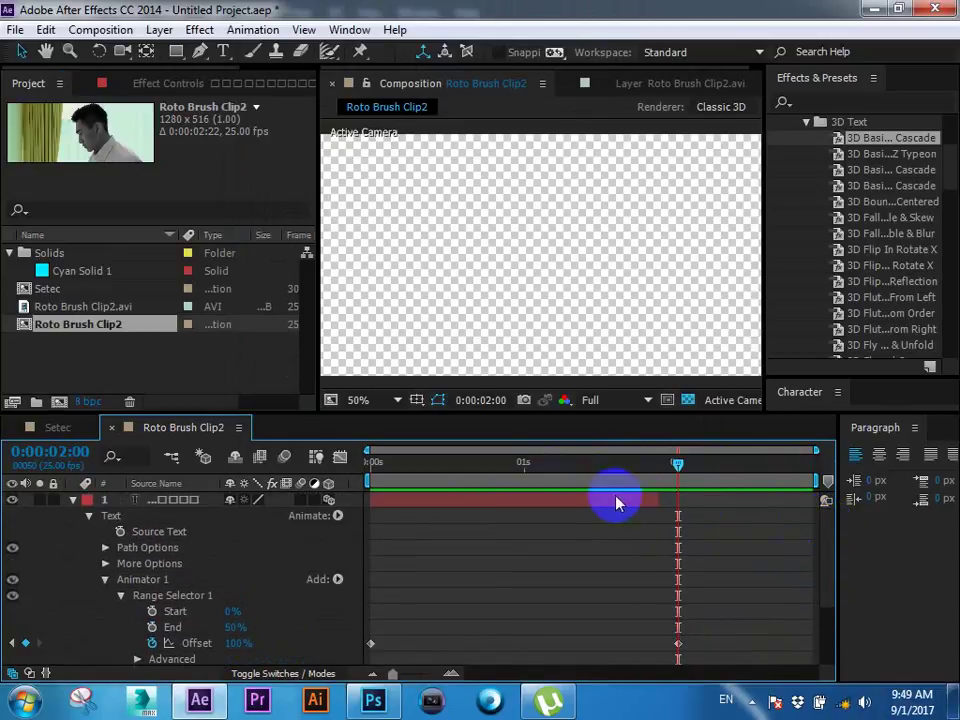
left_click_drag(505, 465, 592, 466)
scroll(688, 521, "down", 2)
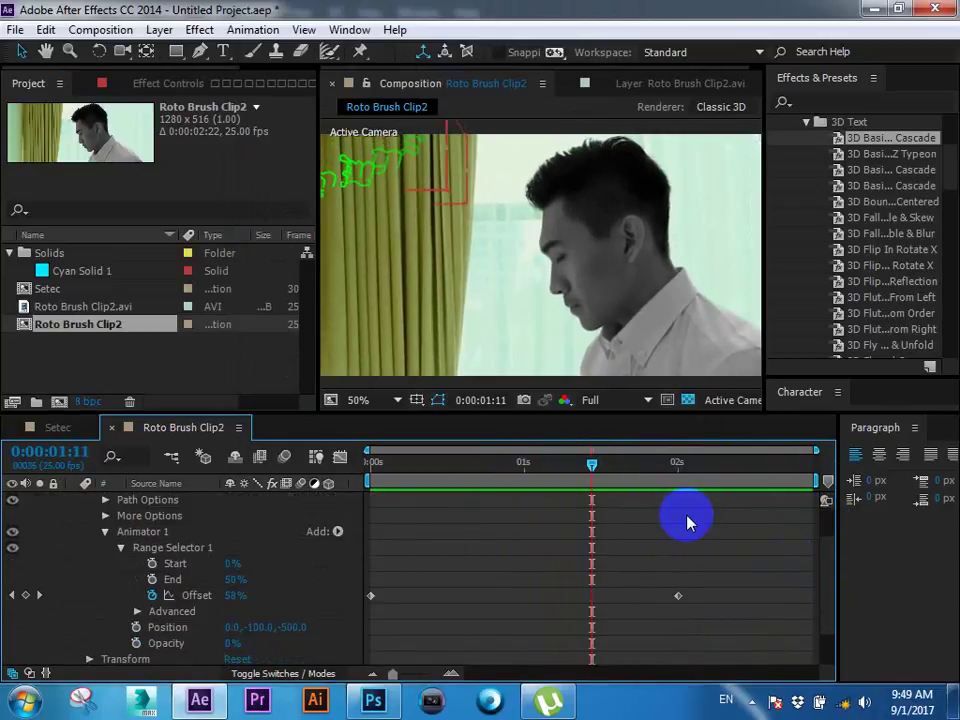
left_click_drag(678, 595, 538, 600)
scroll(621, 572, "up", 3)
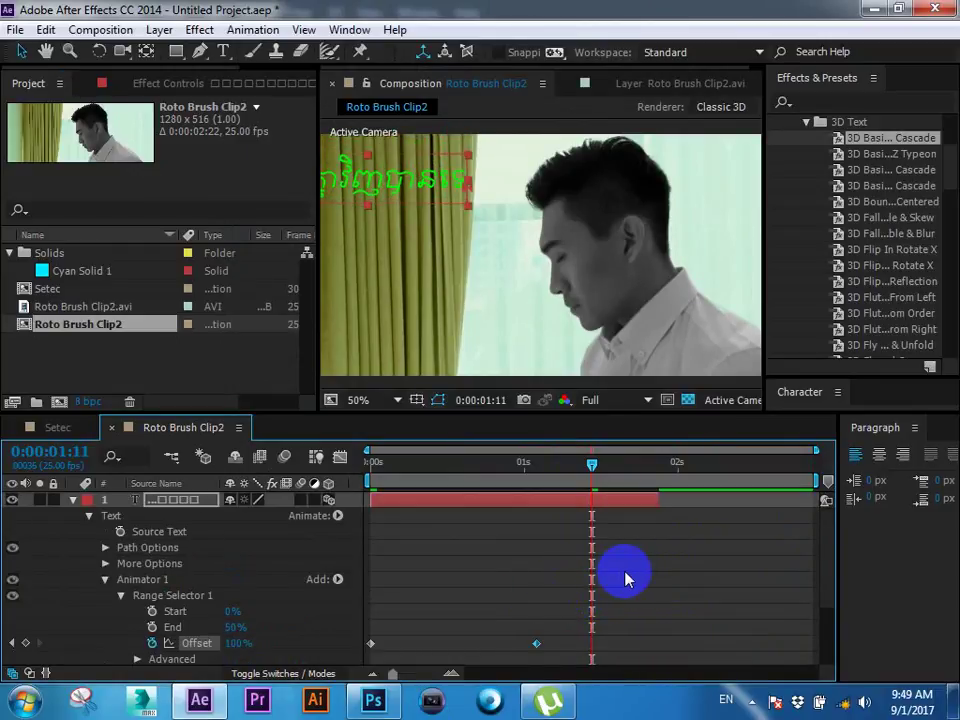
Step: Preview the faster text animation from 0:00:00:00 with a wider viewer
left_click(378, 480)
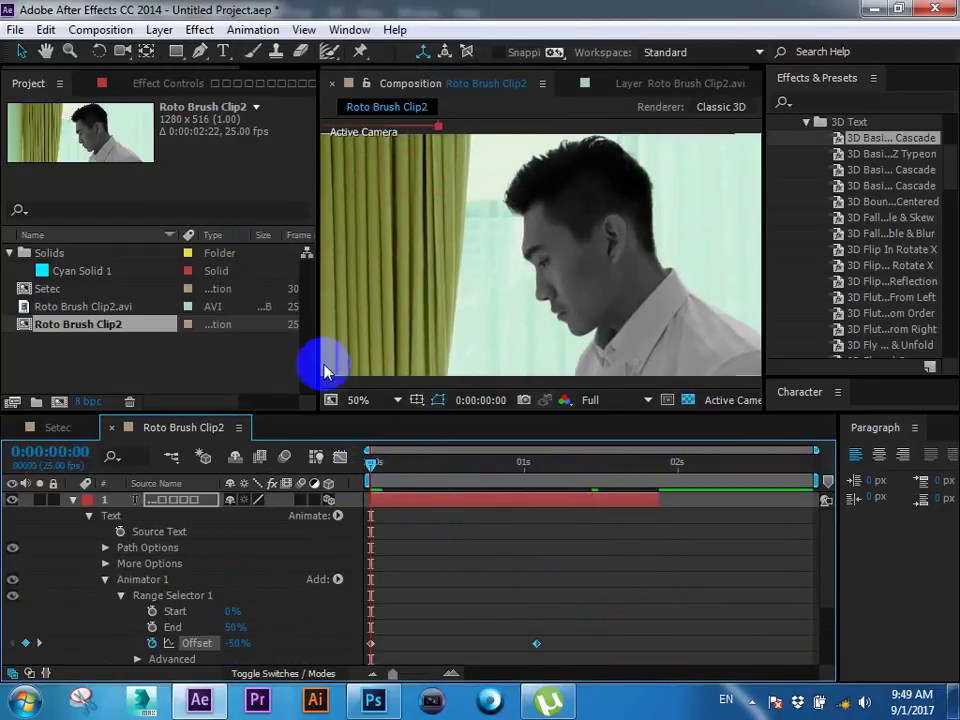
left_click_drag(316, 354, 121, 357)
key("space")
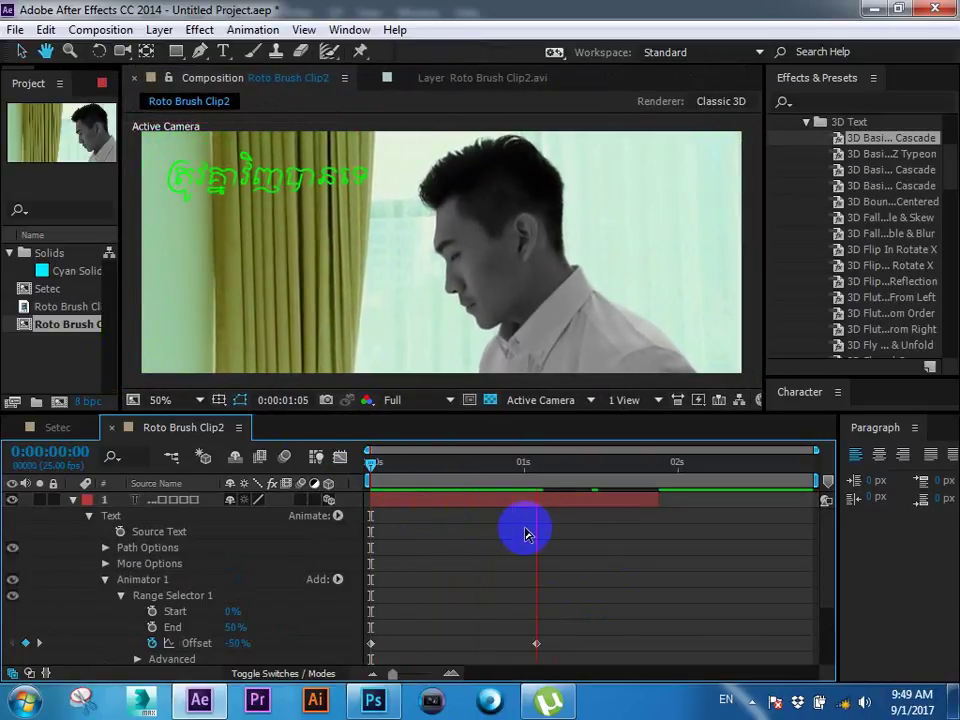
left_click_drag(388, 476, 371, 483)
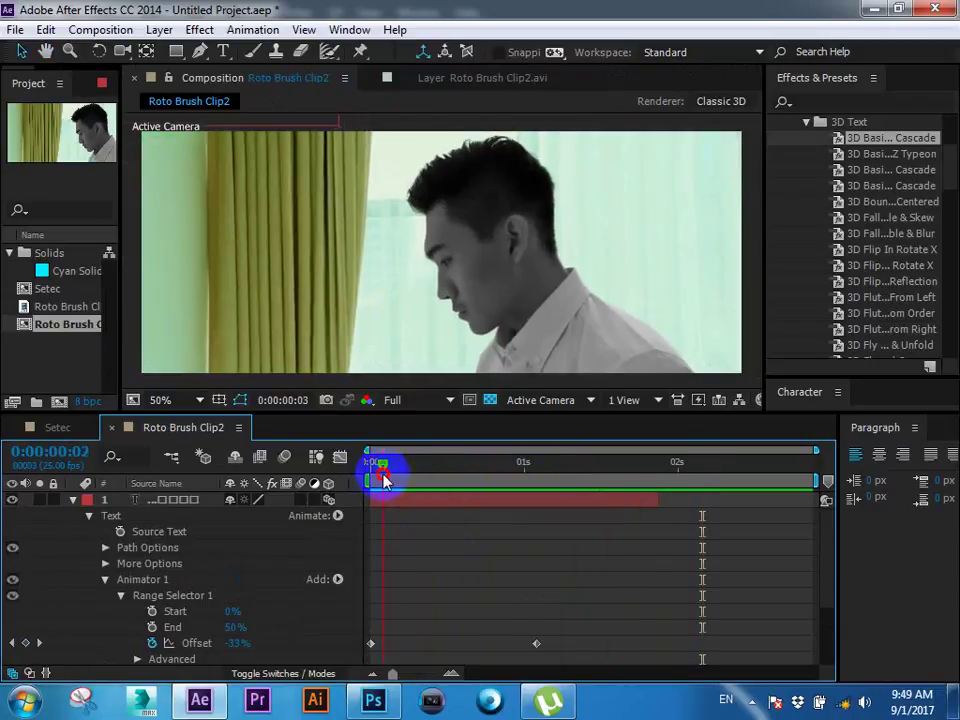
key("space")
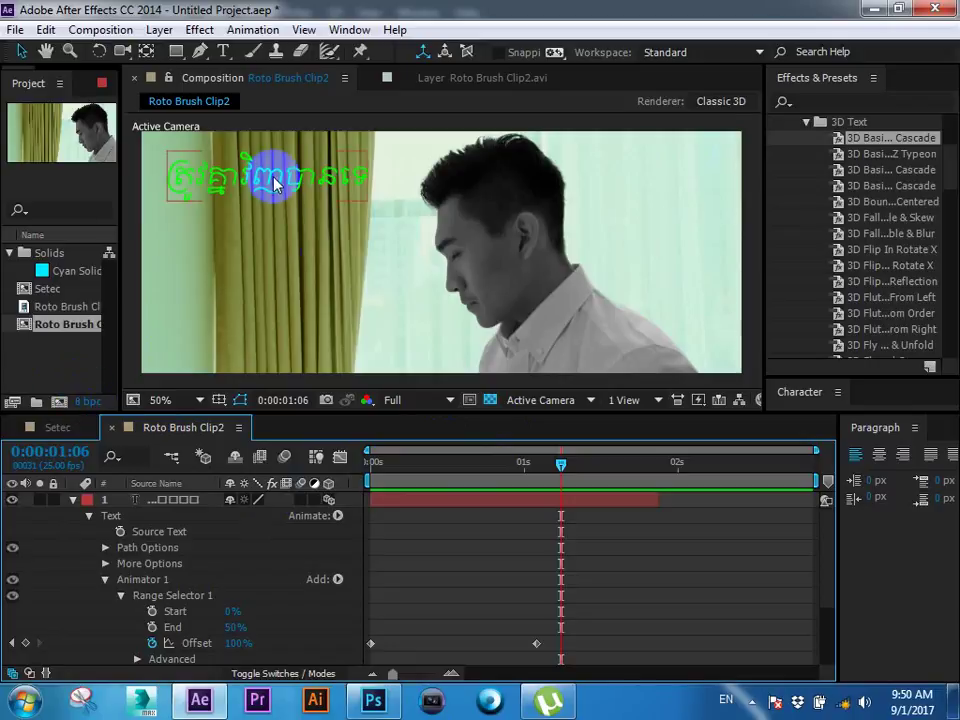
Step: Collapse the Khmer text layer's properties in the timeline
mouse_move(121, 230)
left_mouse_down()
mouse_move(432, 234)
mouse_move(306, 242)
left_mouse_up()
scroll(583, 305, "down", 2)
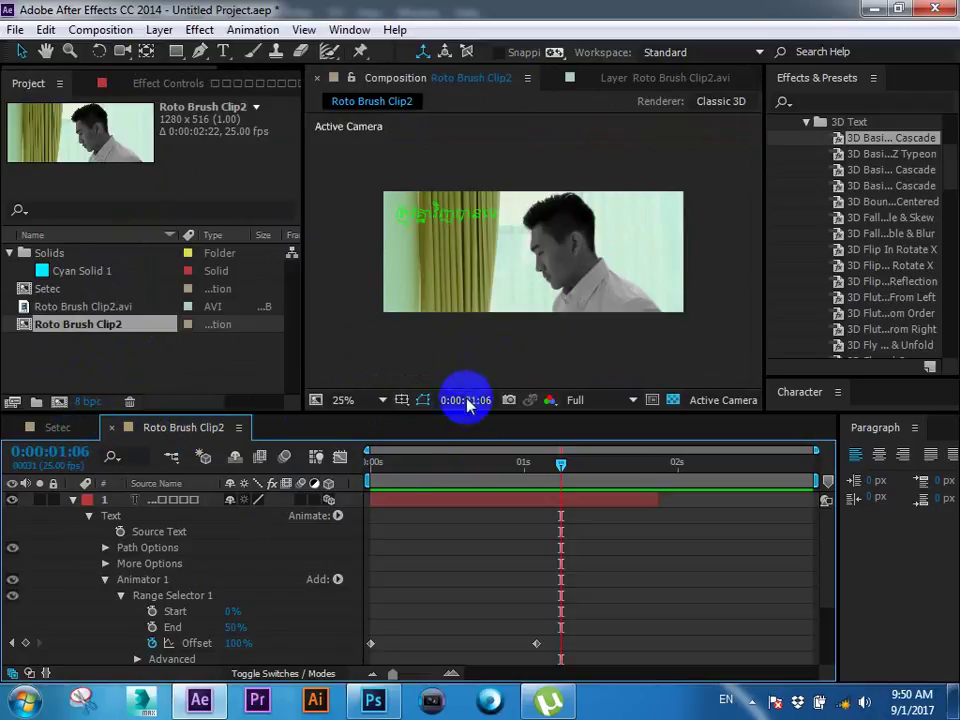
left_click(70, 506)
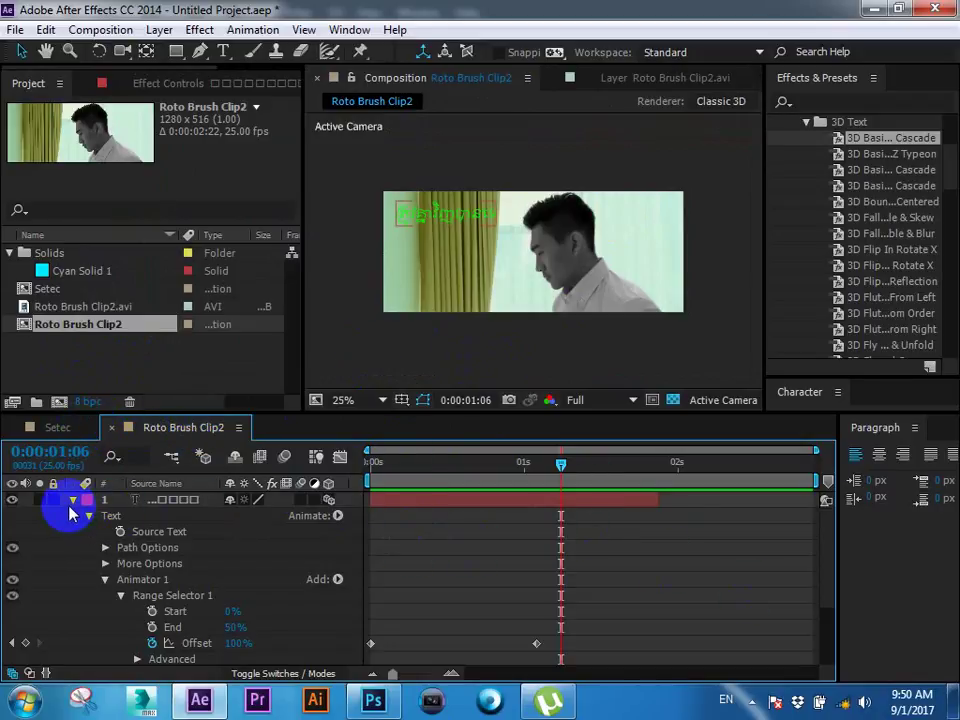
left_click(73, 500)
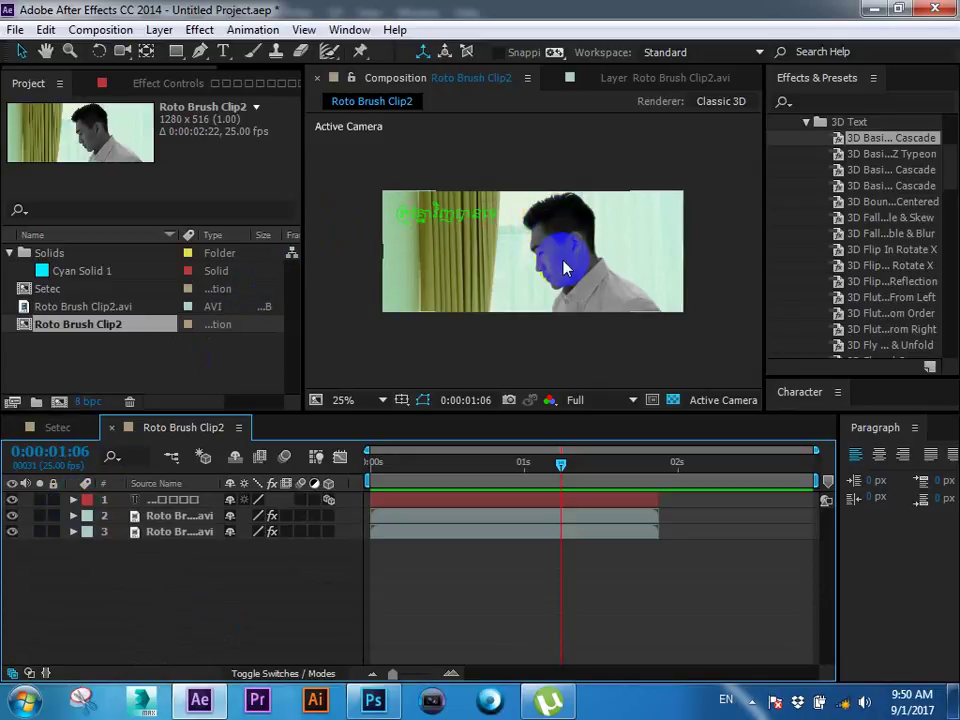
scroll(567, 264, "up", 1)
scroll(610, 256, "up", 1)
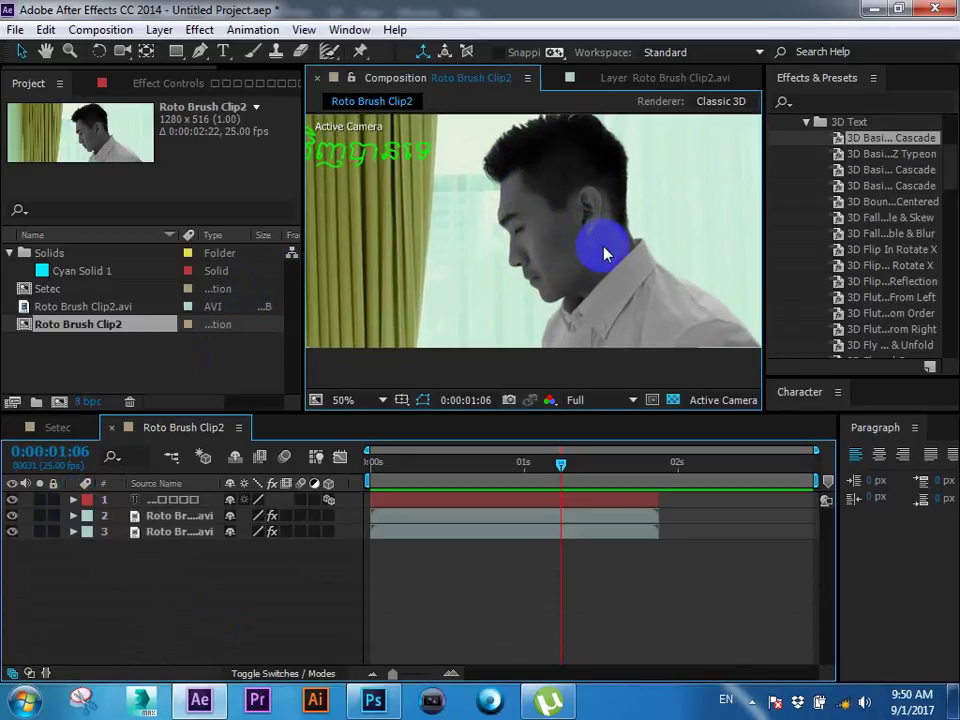
Step: Select the footage layers and set the current time to 0:00:00:19
left_click(556, 209)
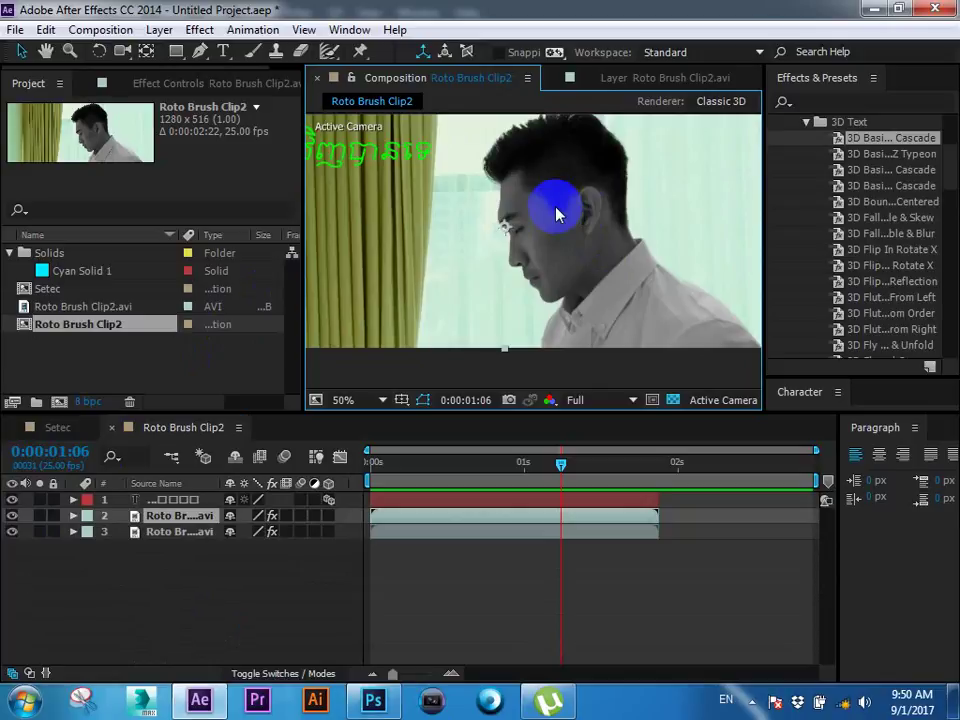
scroll(557, 213, "down", 2)
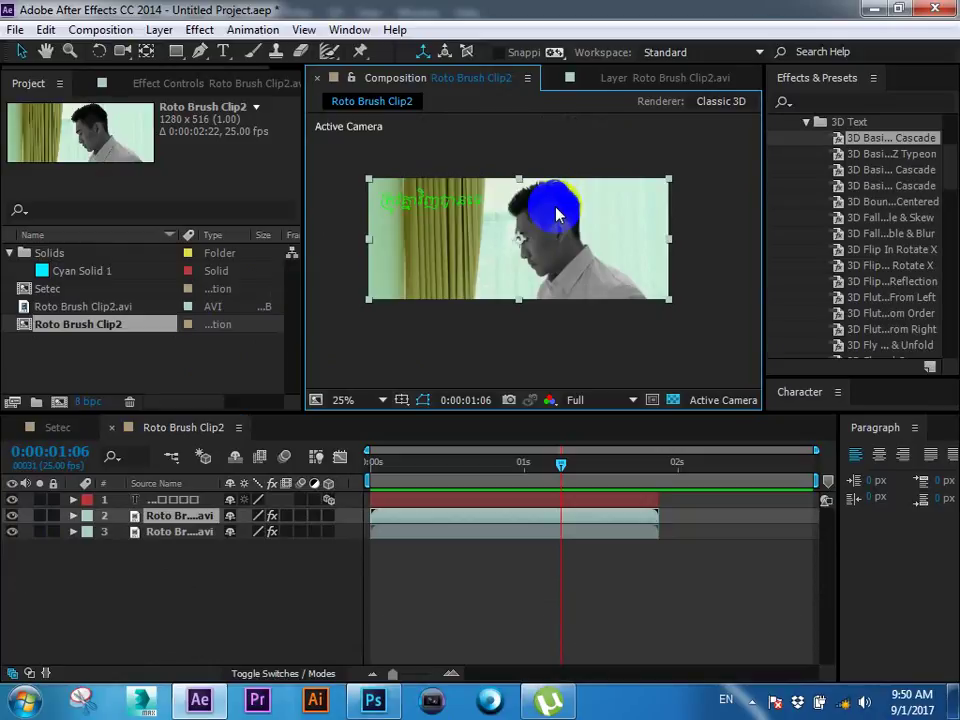
scroll(574, 225, "up", 2)
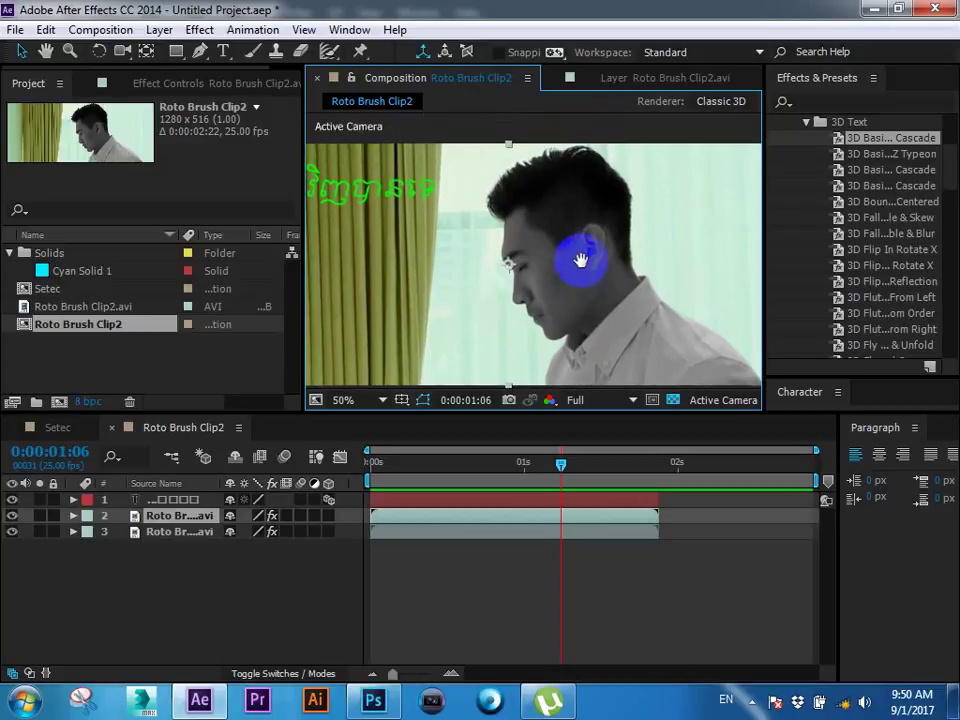
left_click(491, 525)
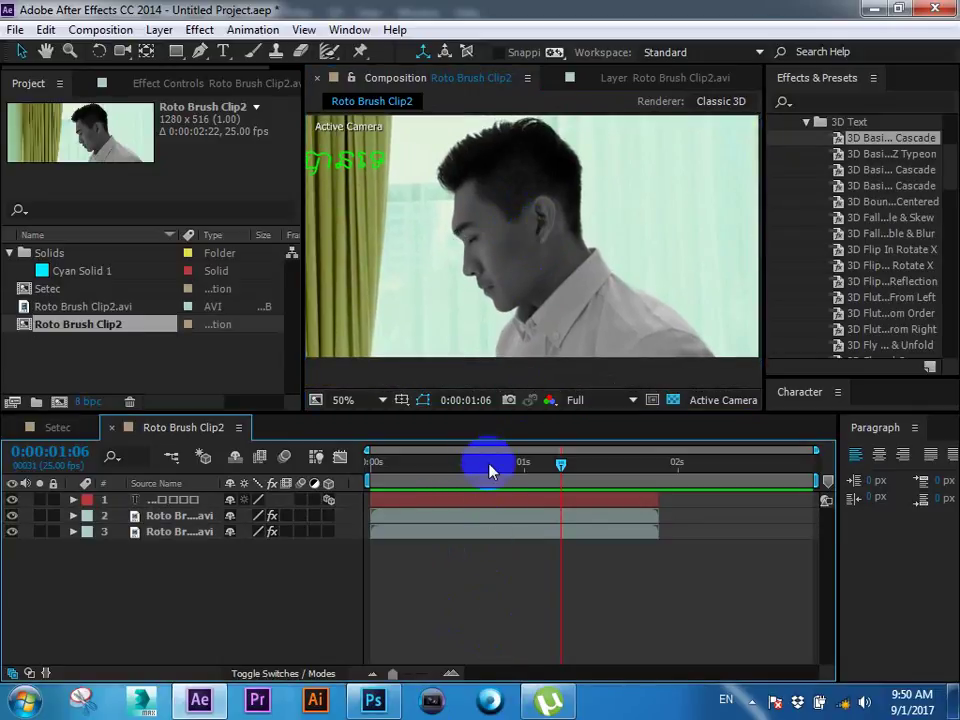
left_click(489, 470)
left_click(499, 516)
scroll(528, 307, "down", 2)
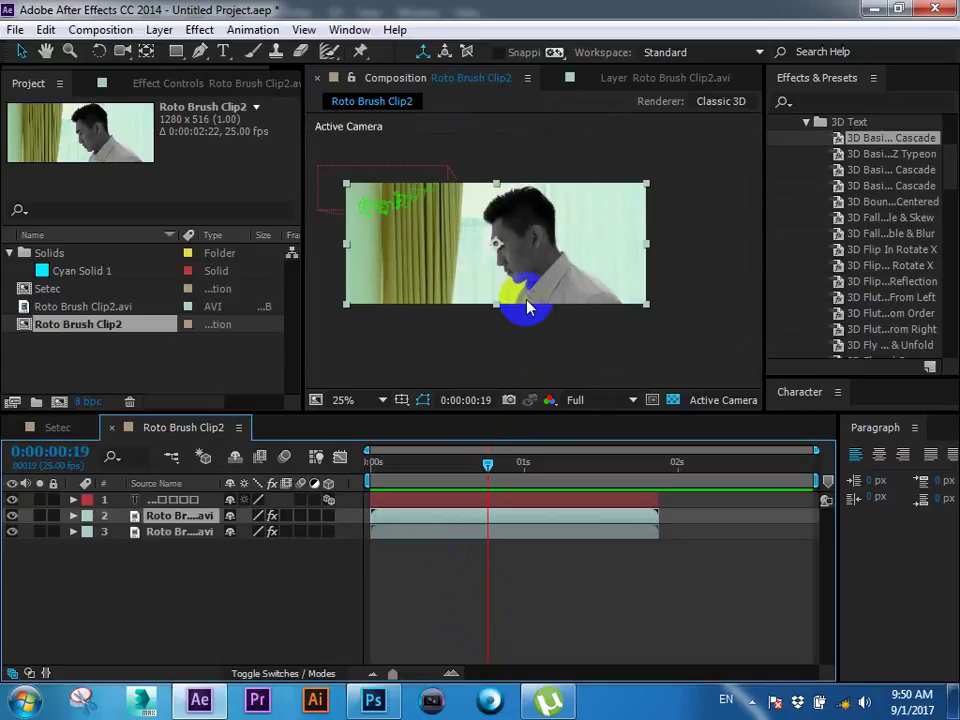
Step: Show the Mode and TrkMat columns, checking layer 2's track matte choices without changing anything
left_click(29, 673)
left_click(478, 516)
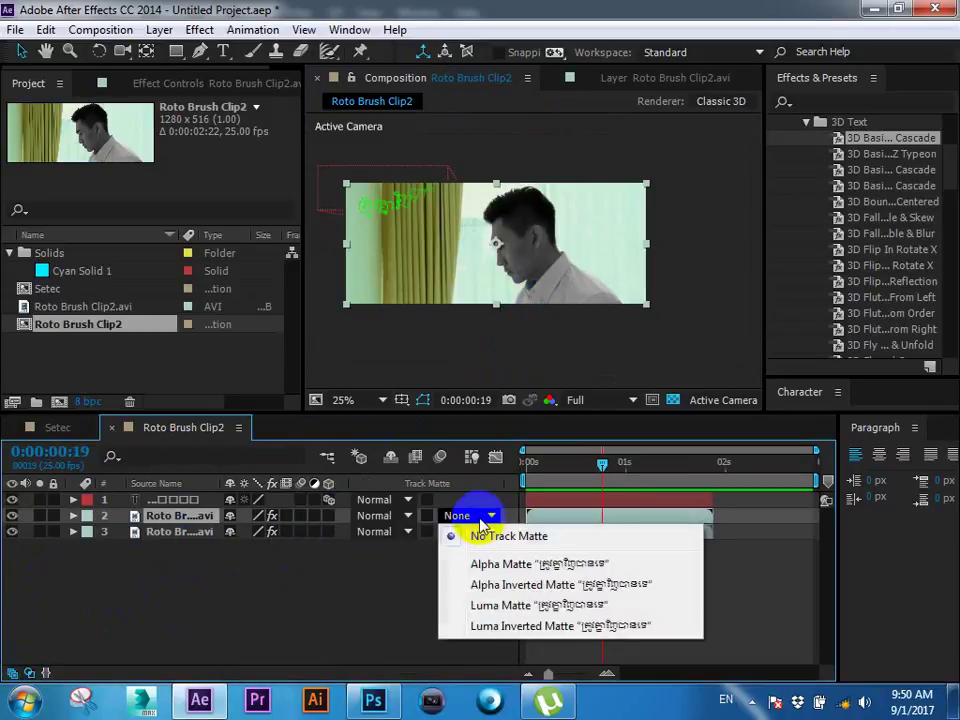
left_click(360, 600)
Step: Pan across the man's face, refit the frame, and select the Khmer text layer
scroll(519, 332, "up", 1)
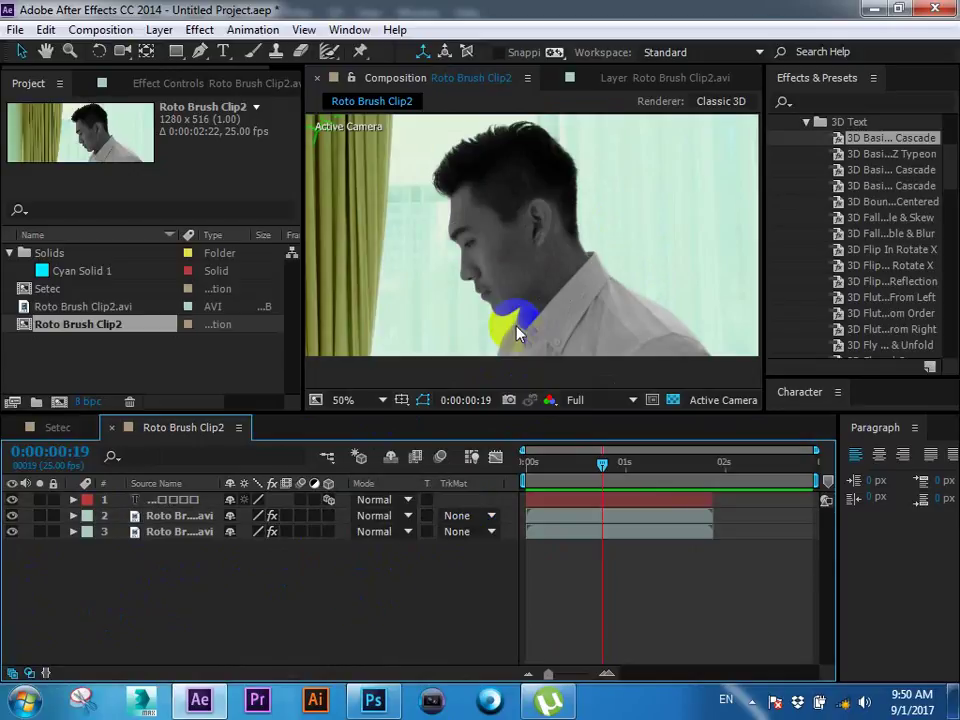
mouse_move(514, 332)
left_mouse_down()
mouse_move(620, 260)
mouse_move(588, 272)
left_mouse_up()
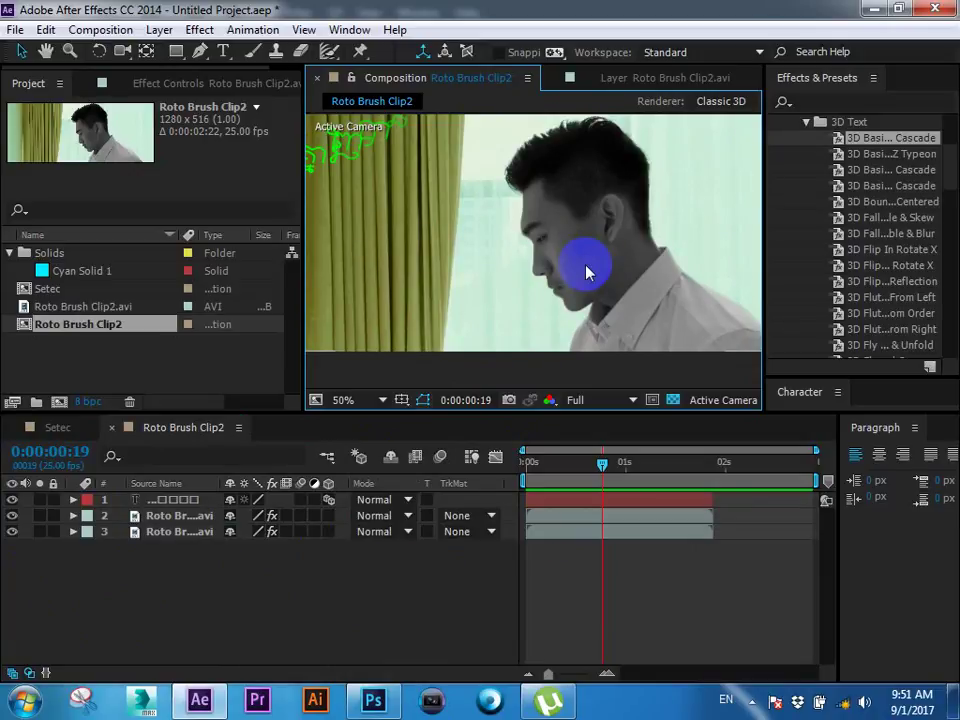
left_click_drag(588, 272, 581, 268)
scroll(606, 296, "down", 1)
left_click(615, 505)
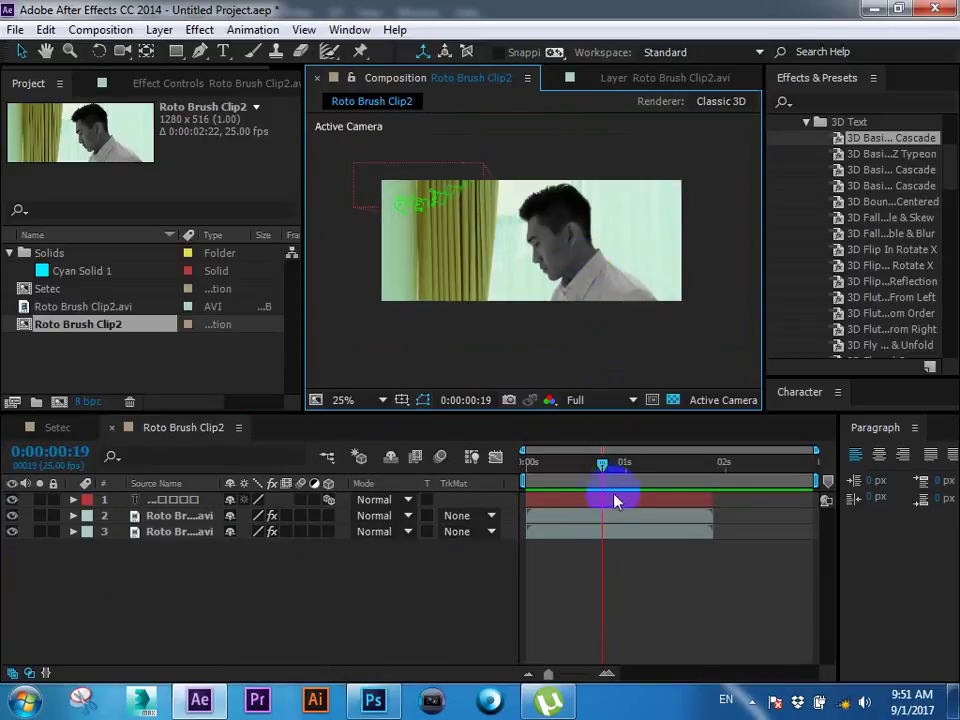
Step: Delete the Khmer text layer and the lower footage layer, leaving only the rotoscoped man
key("Delete")
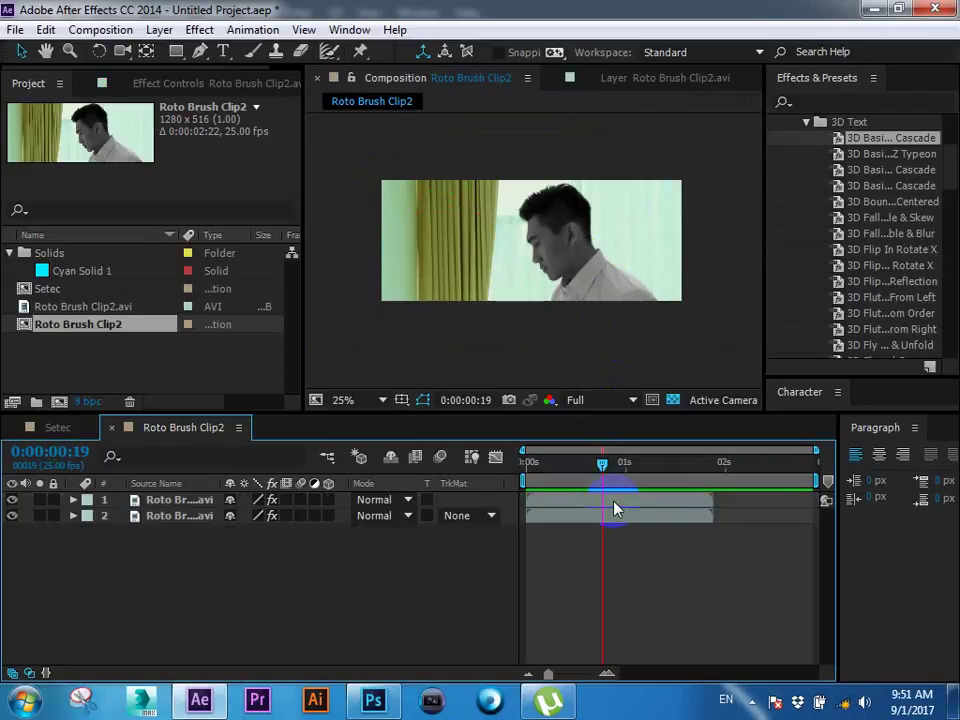
left_click(522, 497)
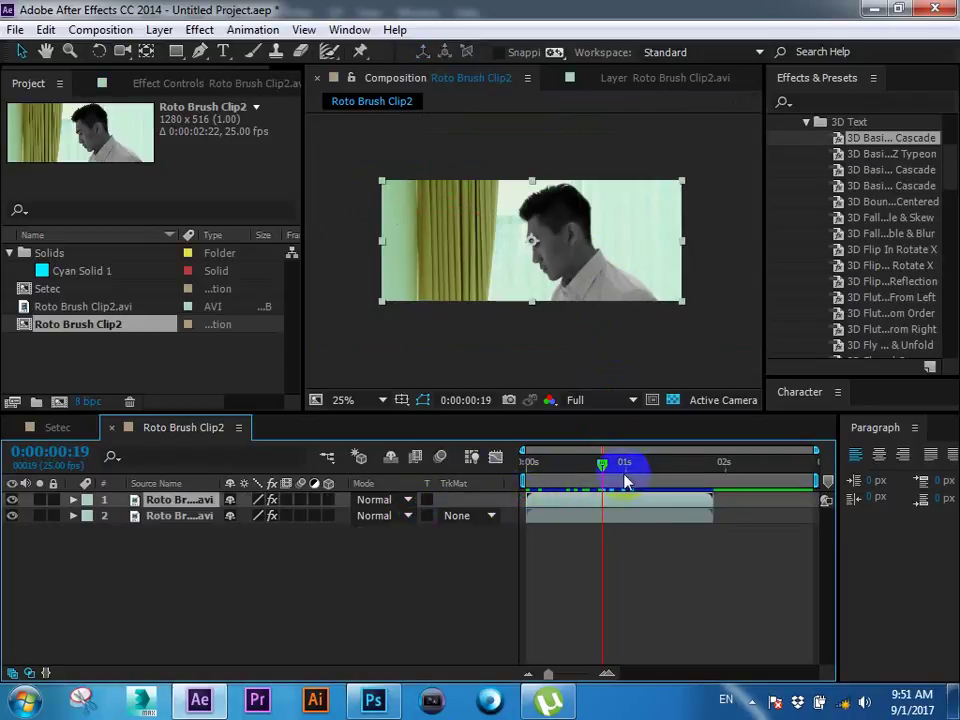
left_click(646, 516)
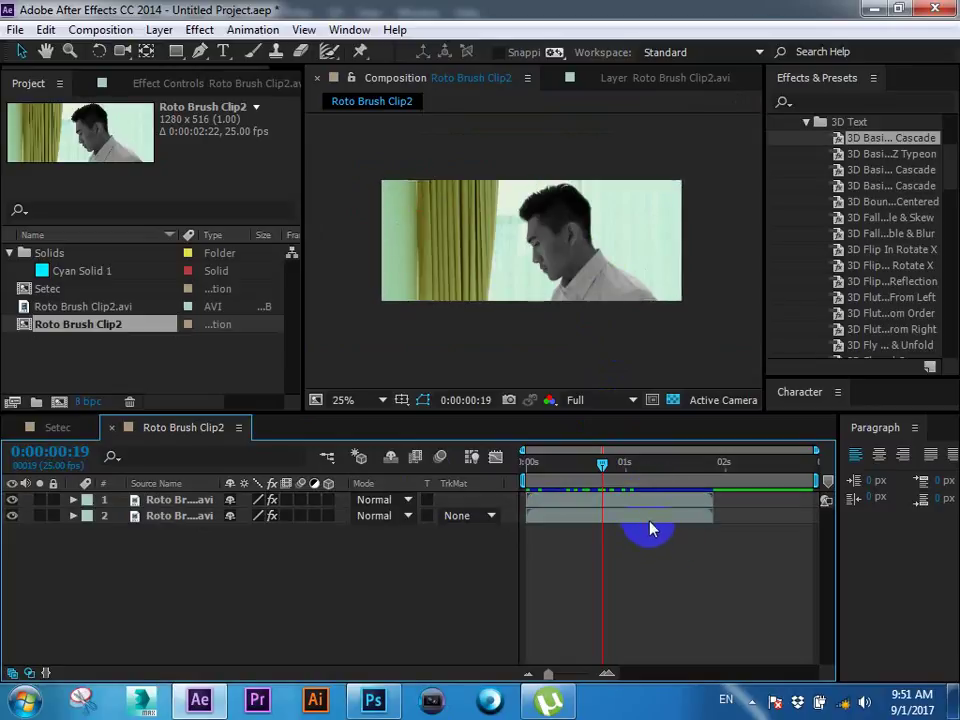
key("Delete")
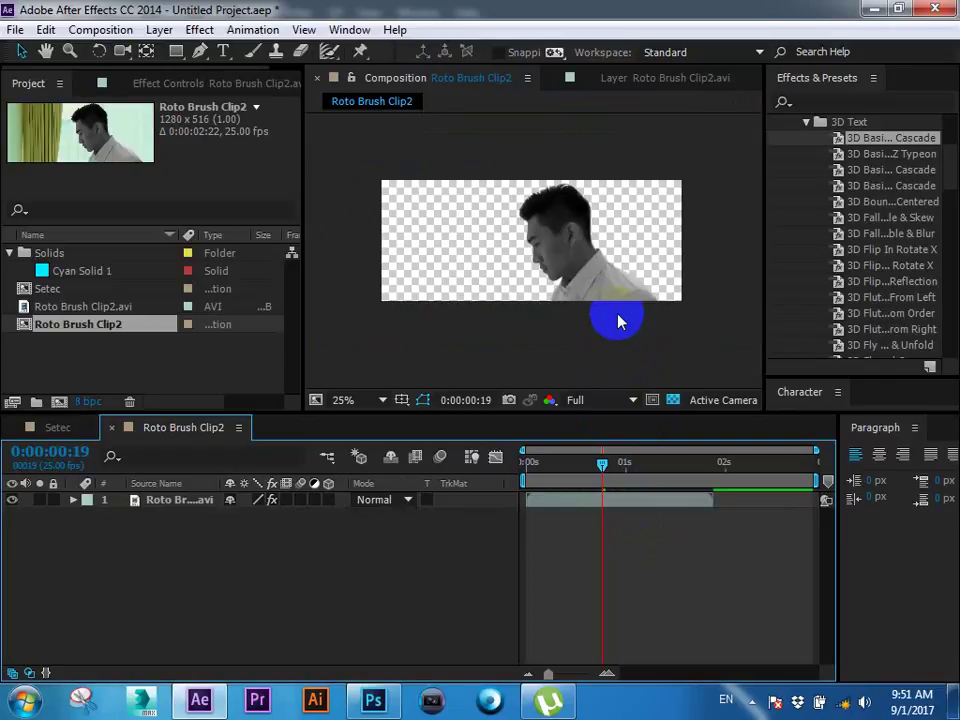
scroll(618, 322, "up", 2)
left_click_drag(611, 268, 524, 265)
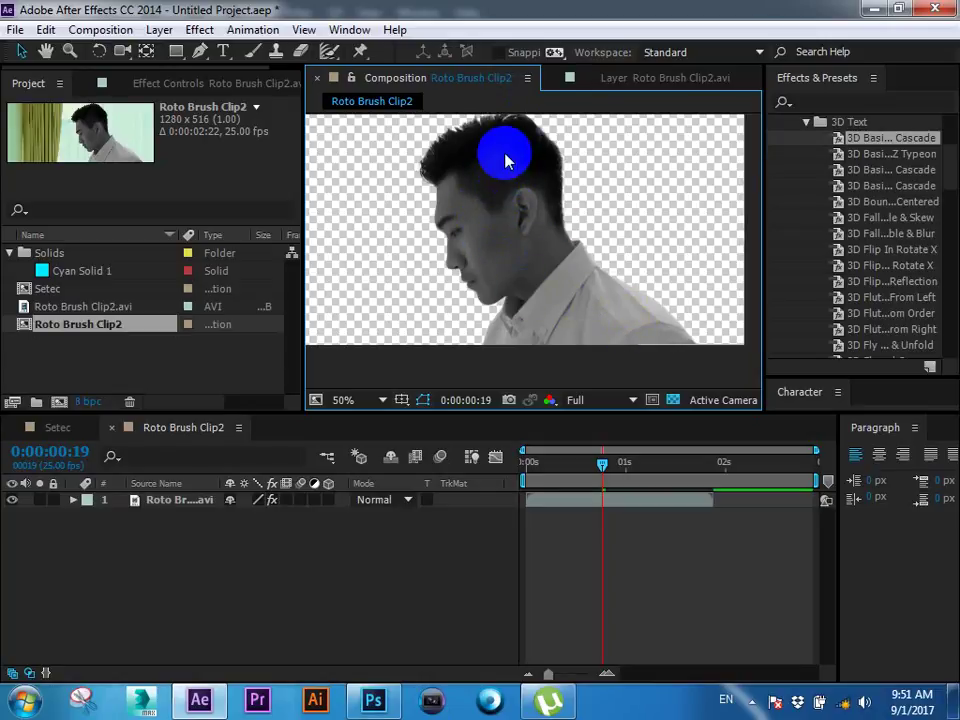
Step: Pan the composition view and drag the panel divider to widen the viewer
scroll(562, 185, "down", 2)
mouse_move(565, 217)
left_mouse_down()
mouse_move(567, 226)
mouse_move(501, 242)
left_mouse_up()
scroll(568, 225, "up", 2)
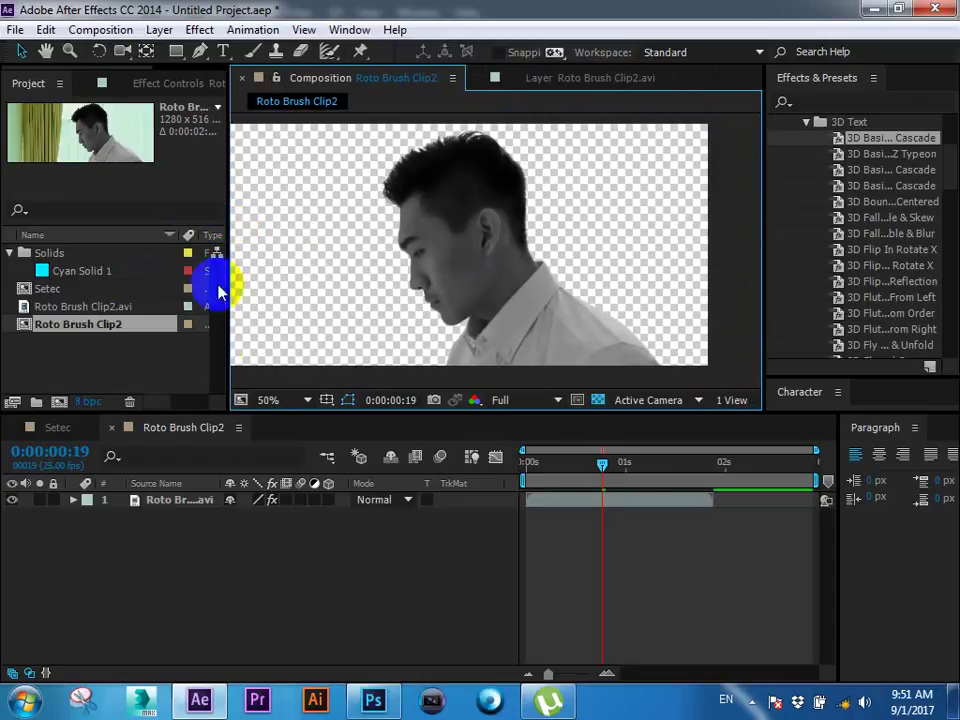
left_click_drag(300, 235, 228, 278)
Step: Select, then deselect, the roto-brushed layer and the Project panel item
left_click(627, 505)
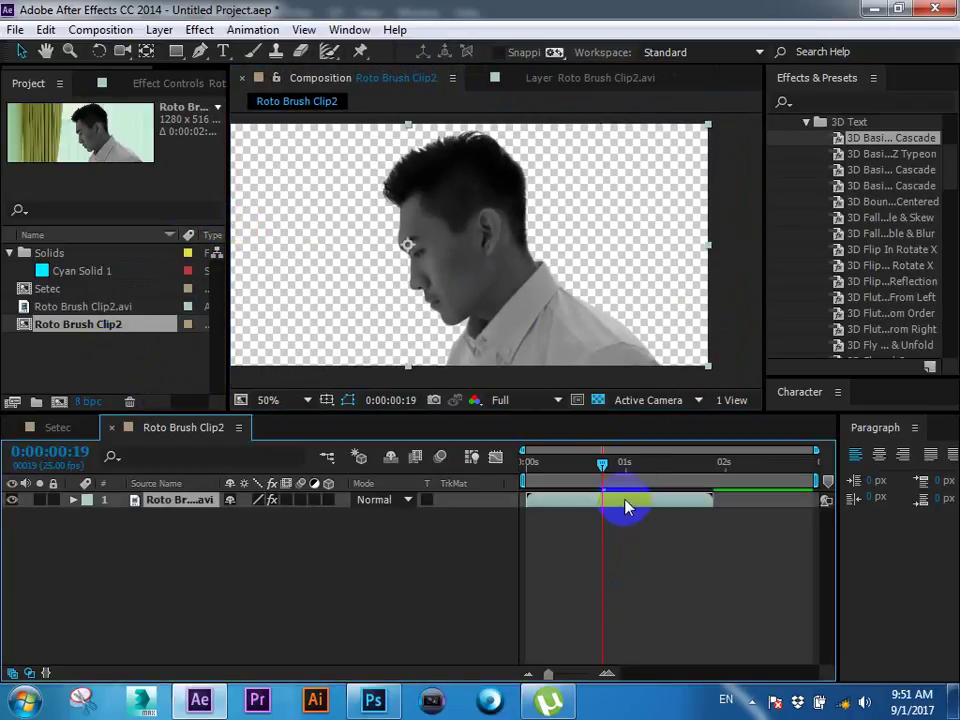
scroll(468, 200, "down", 1)
scroll(468, 205, "up", 1)
left_click(598, 482)
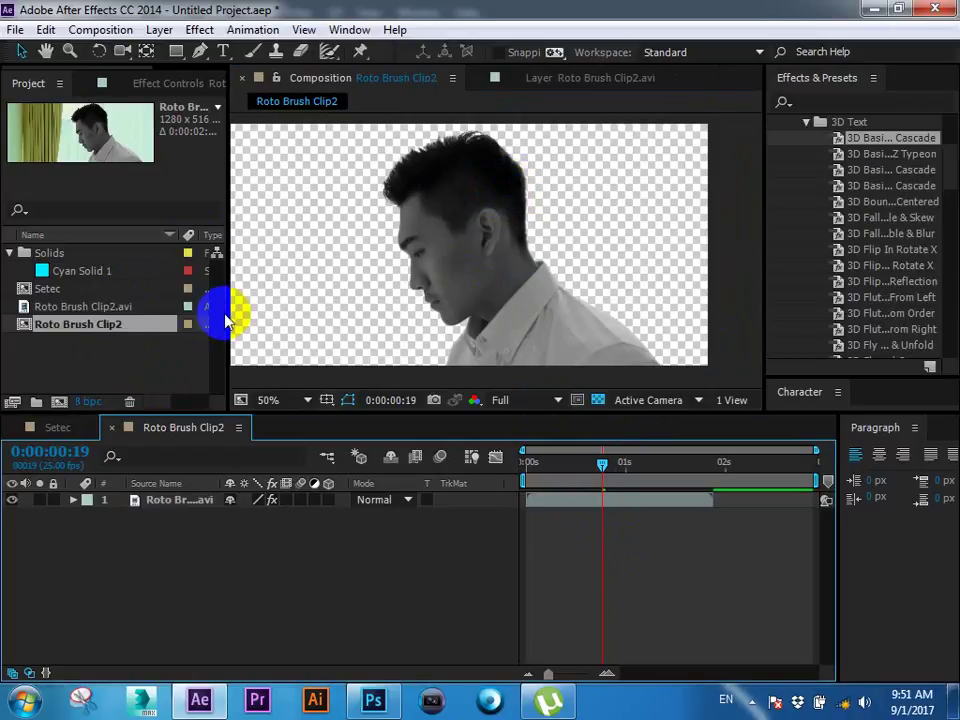
left_click(97, 352)
Step: Bring up the Import File dialog and reposition it over the composition
double_click(97, 352)
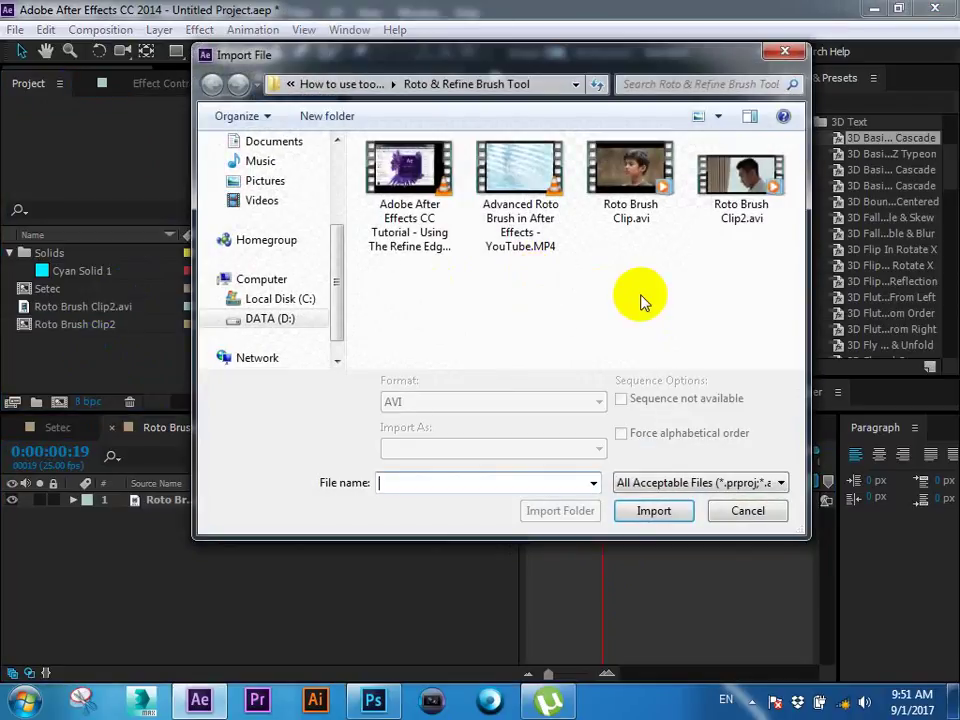
left_click(461, 86)
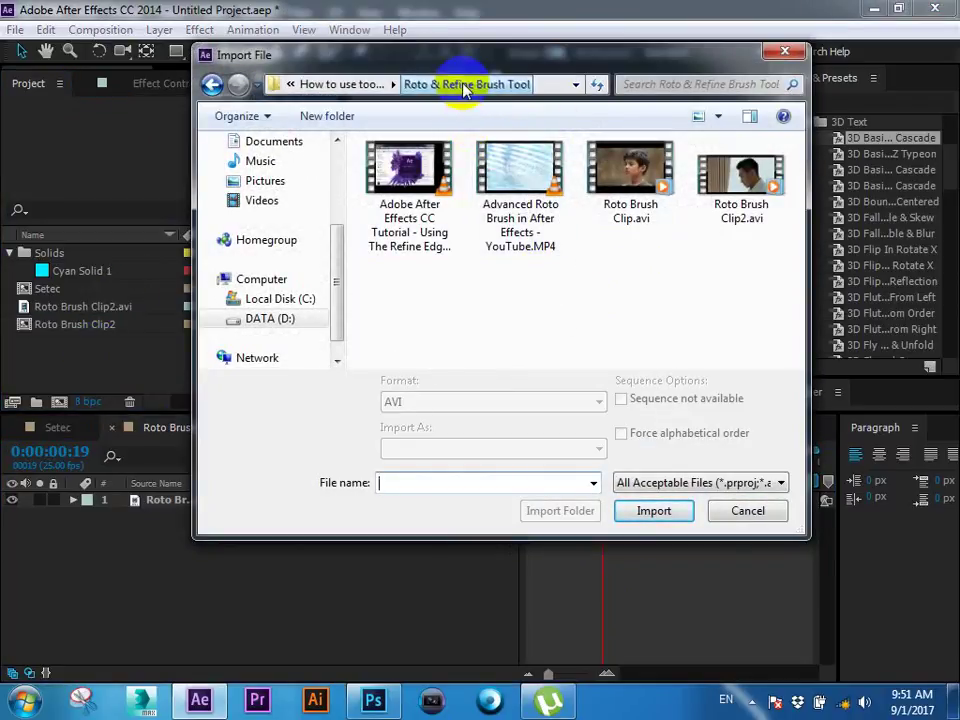
left_click_drag(480, 54, 272, 553)
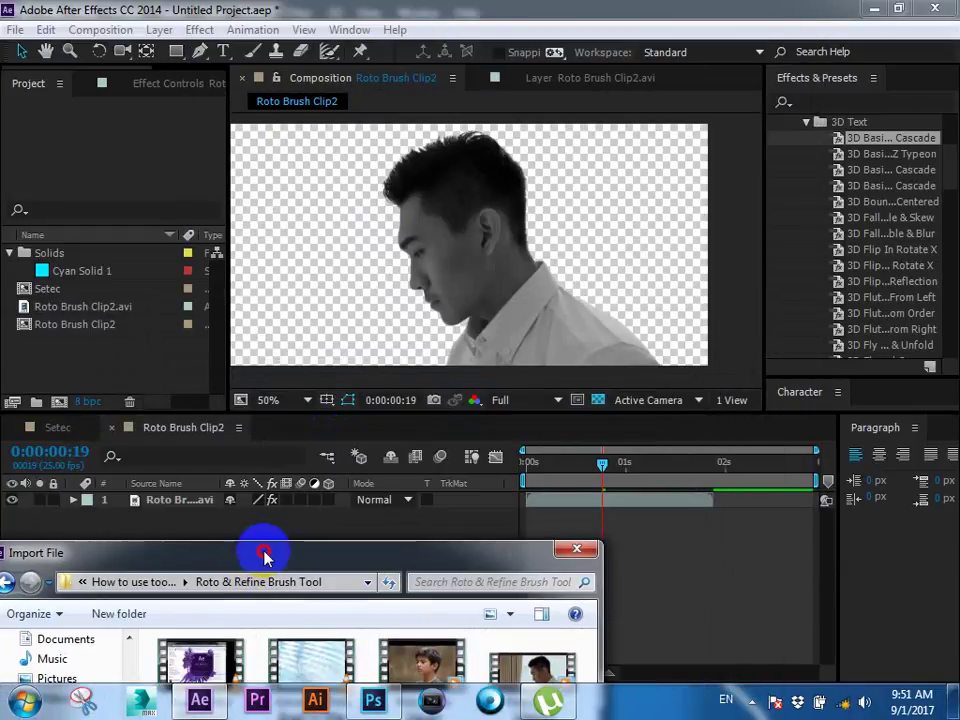
left_click(454, 158)
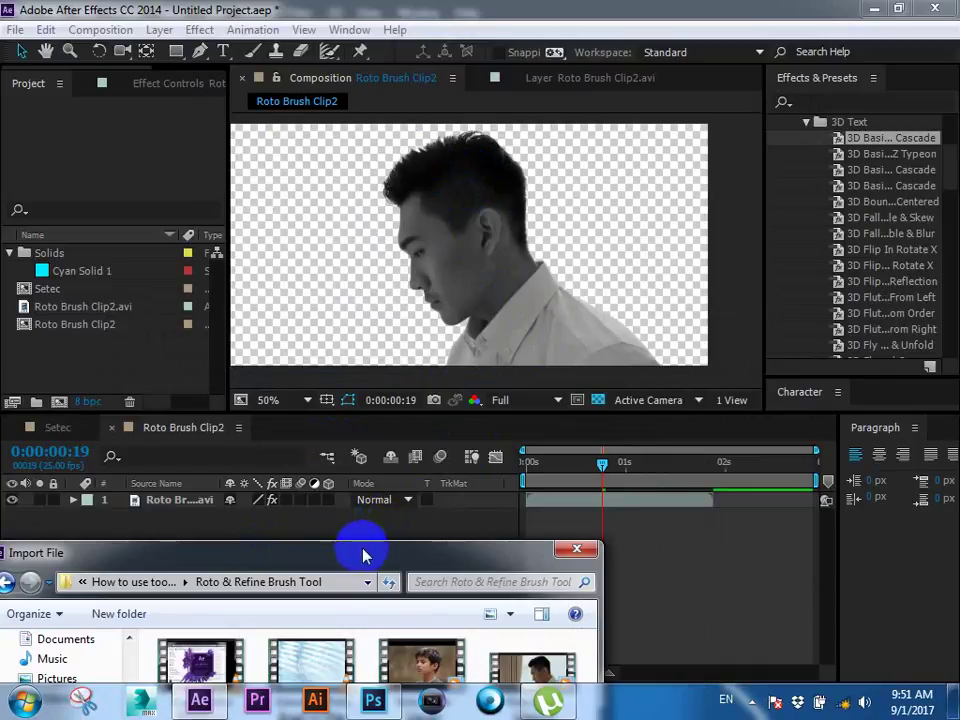
left_click_drag(364, 553, 504, 144)
Step: Browse to How to use tools (Lesson 1) > Mask Tool and import the official music video MP4
left_click(318, 175)
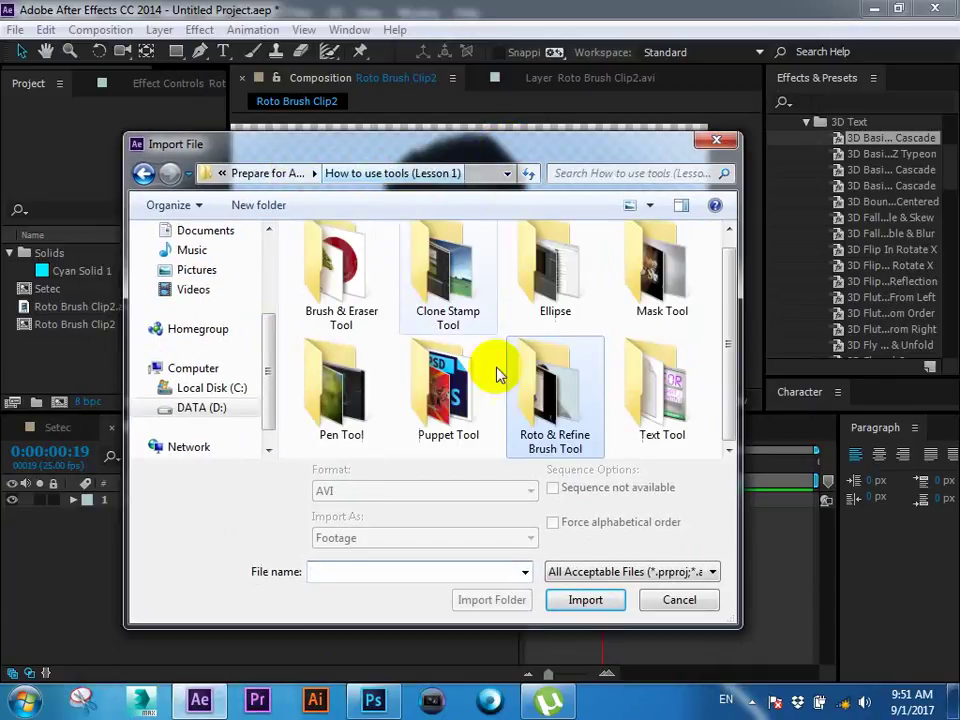
double_click(349, 386)
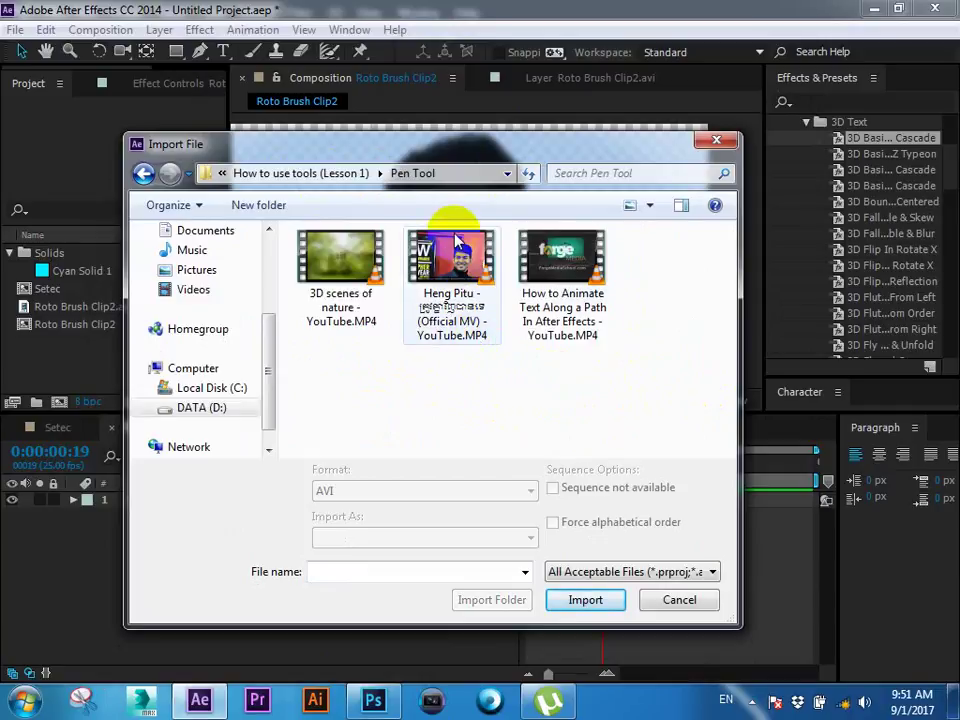
key("BackSpace")
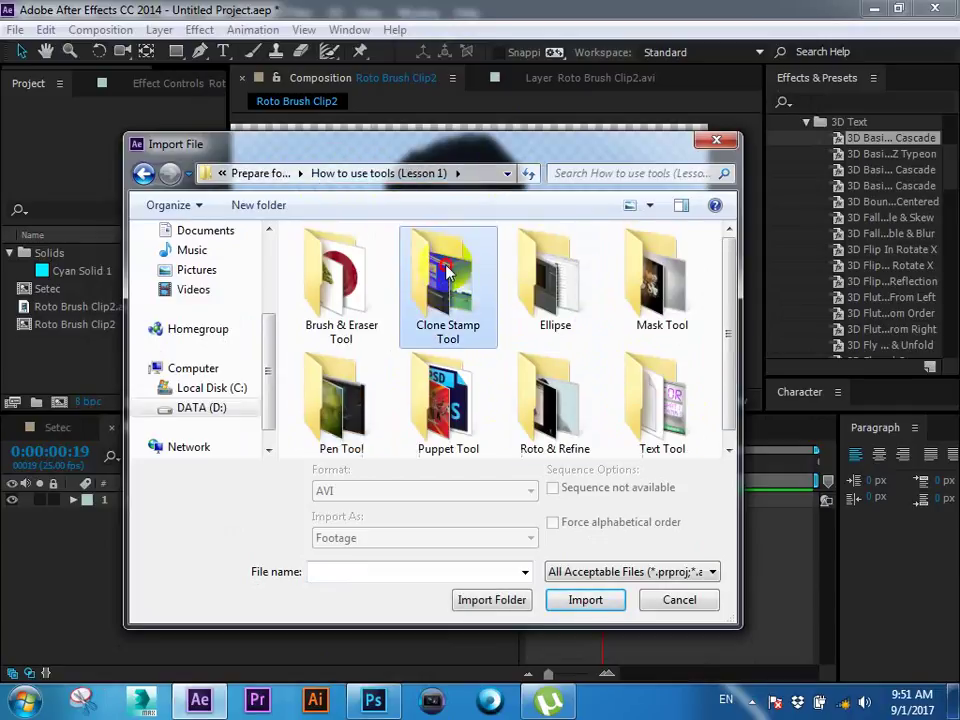
double_click(449, 271)
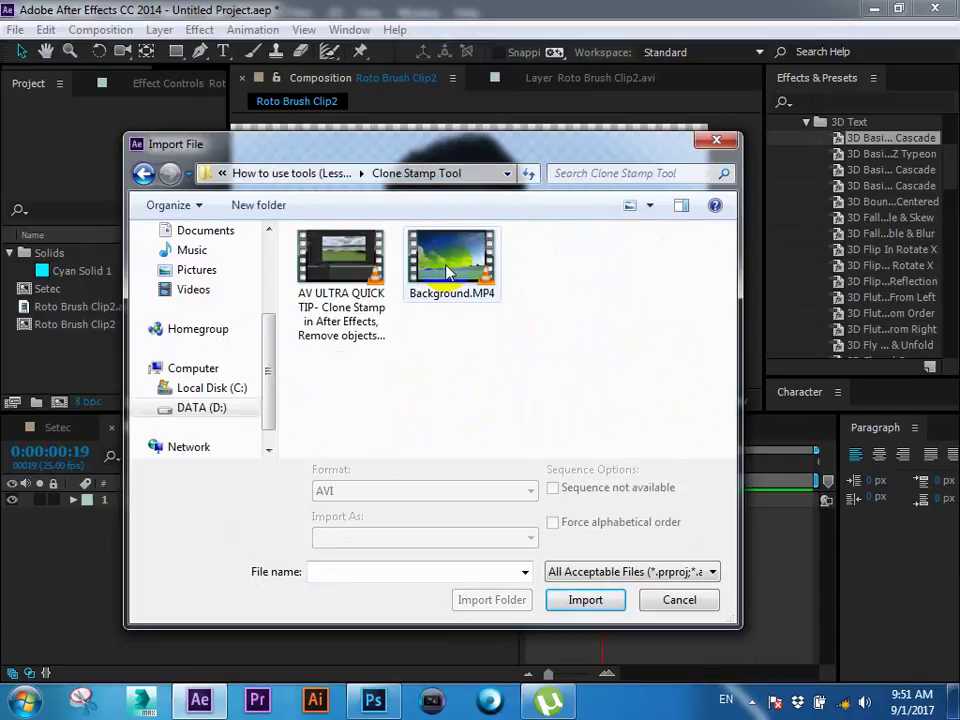
left_click(332, 175)
double_click(635, 304)
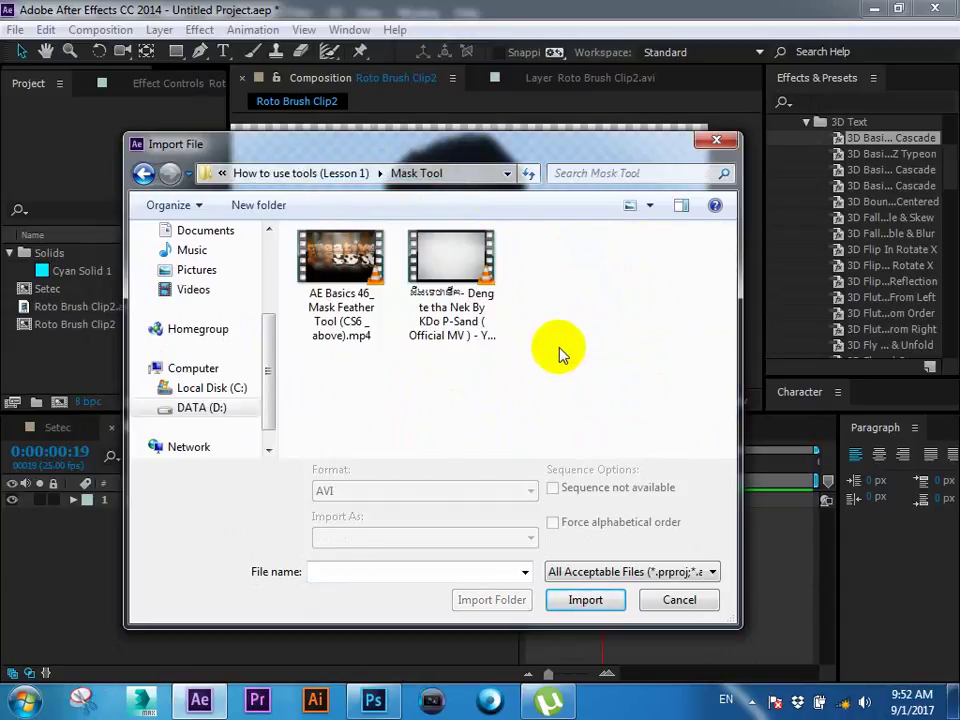
double_click(437, 255)
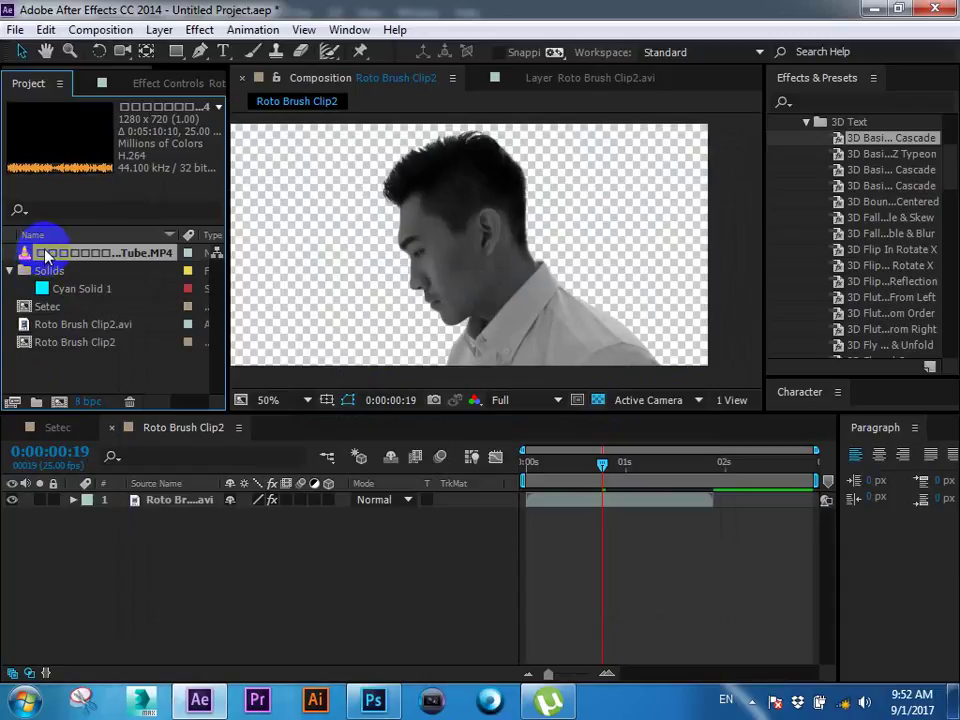
Step: Add the music video MP4 to the composition as layer 2 and scrub ahead to 0:00:02:09
left_click_drag(45, 255, 253, 579)
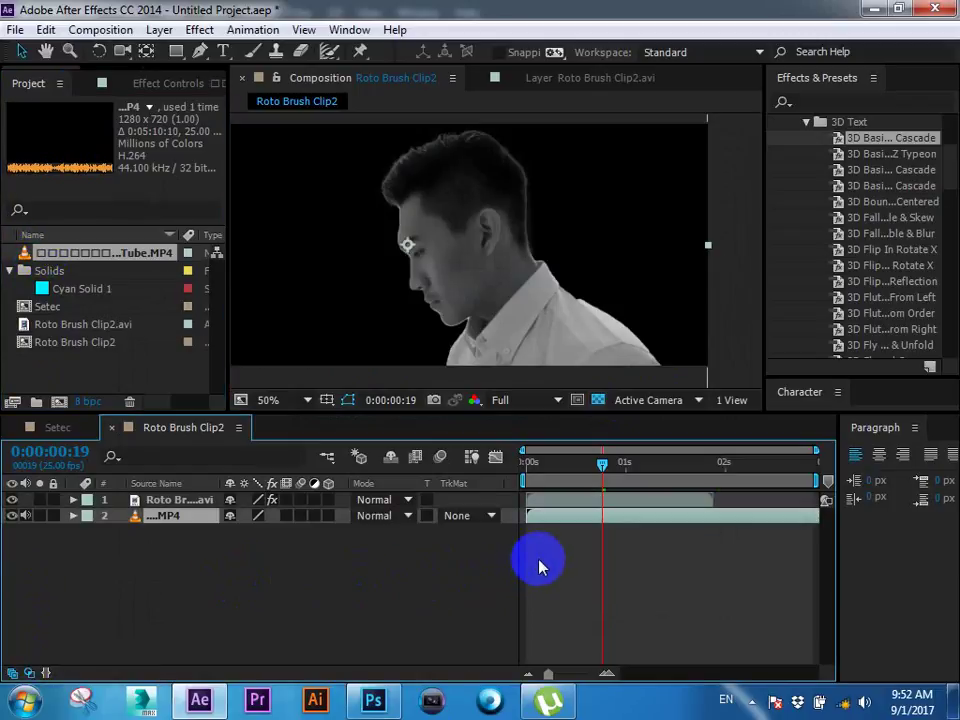
scroll(505, 325, "down", 2)
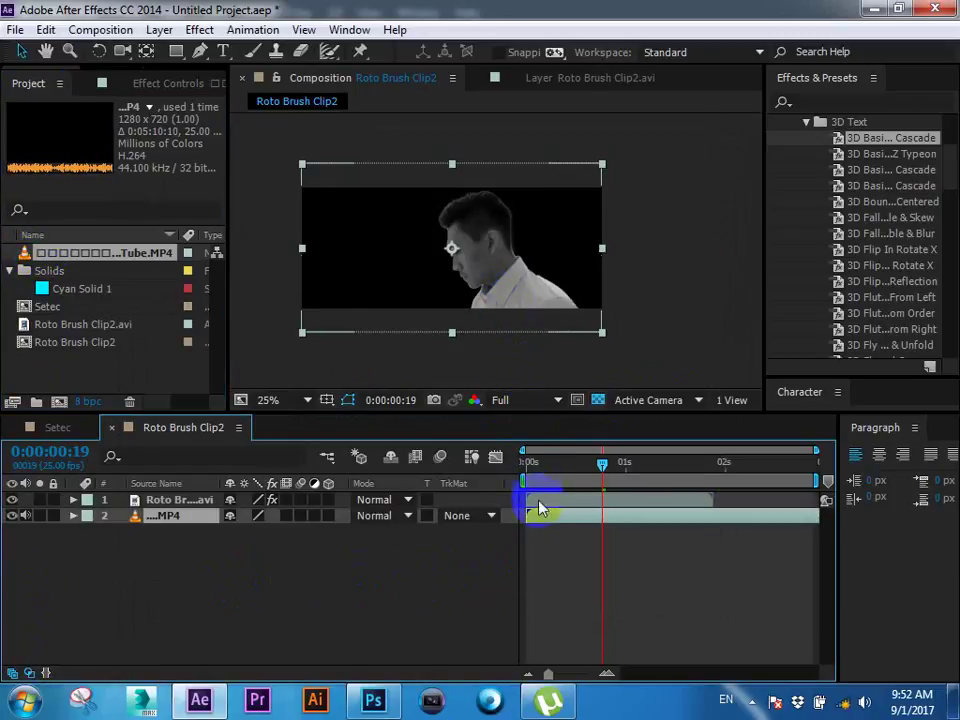
left_click_drag(729, 463, 761, 465)
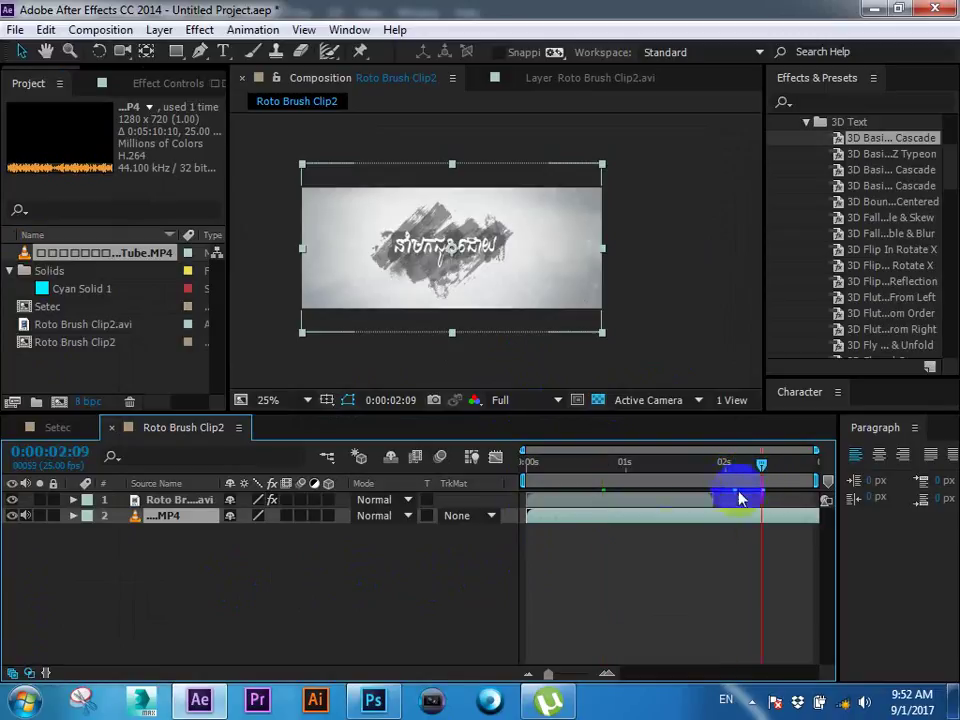
left_click(729, 574)
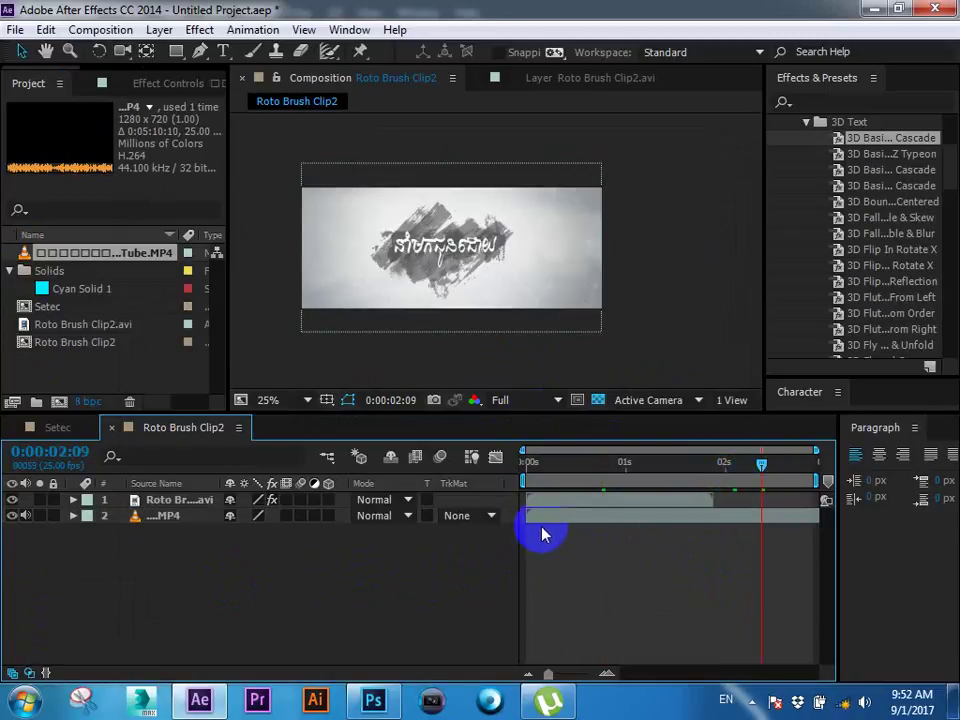
Step: Select the music video layer and return the playhead to the first frame
left_click_drag(739, 525, 266, 514)
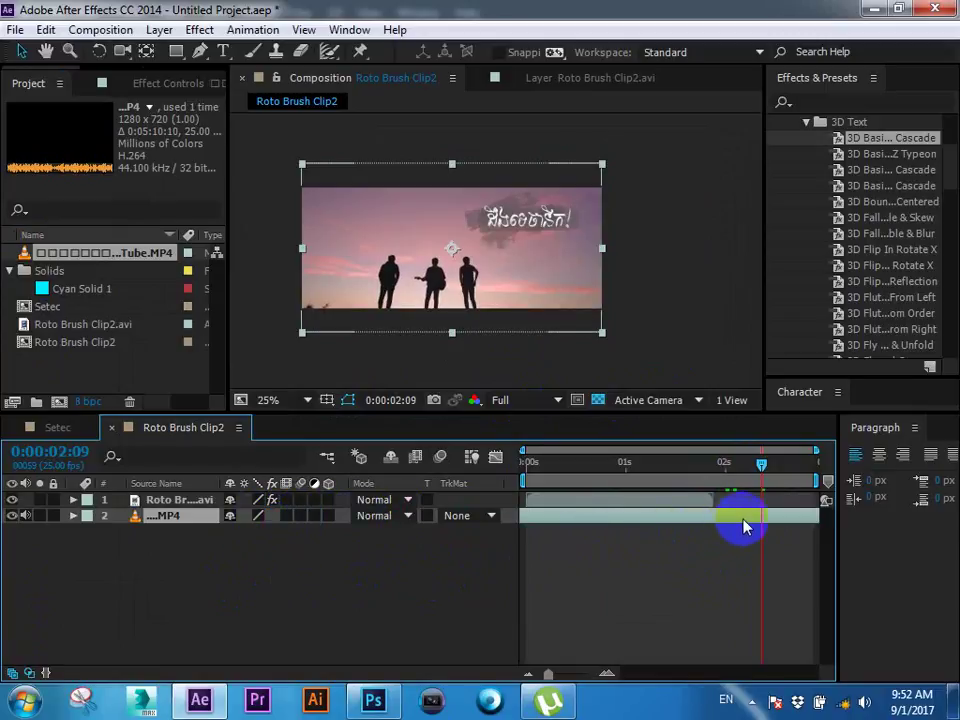
left_click(229, 516)
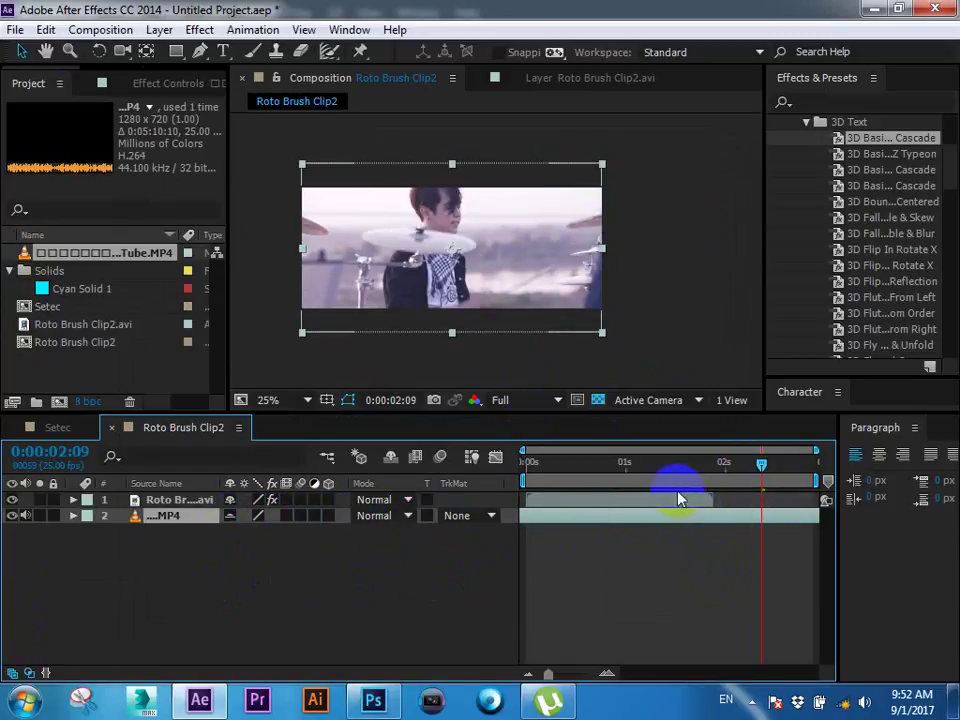
left_click_drag(541, 463, 520, 482)
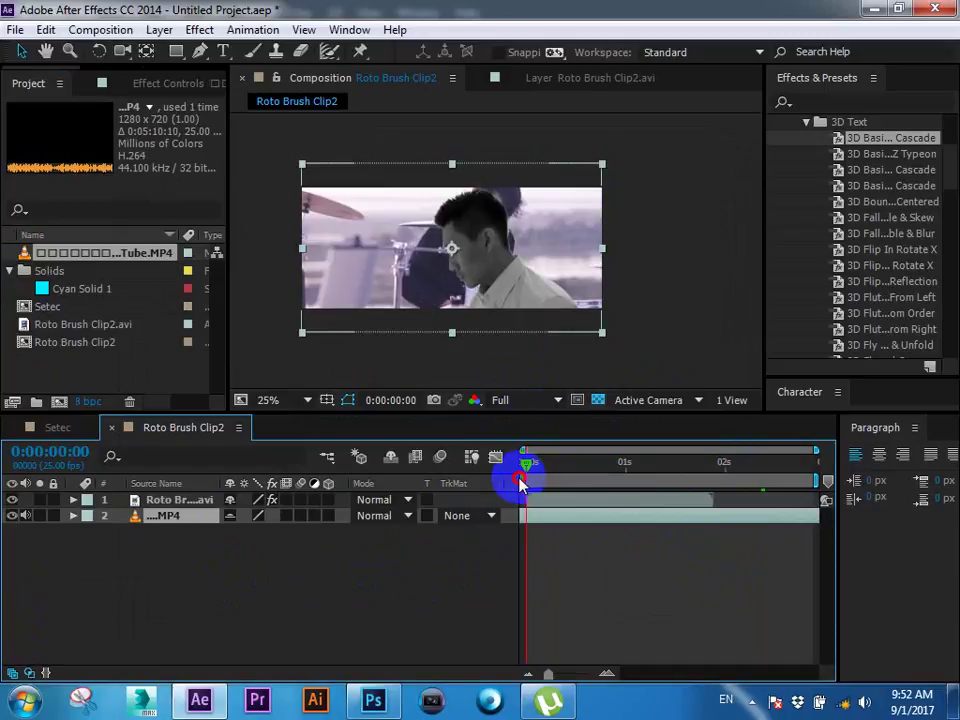
scroll(563, 356, "up", 2)
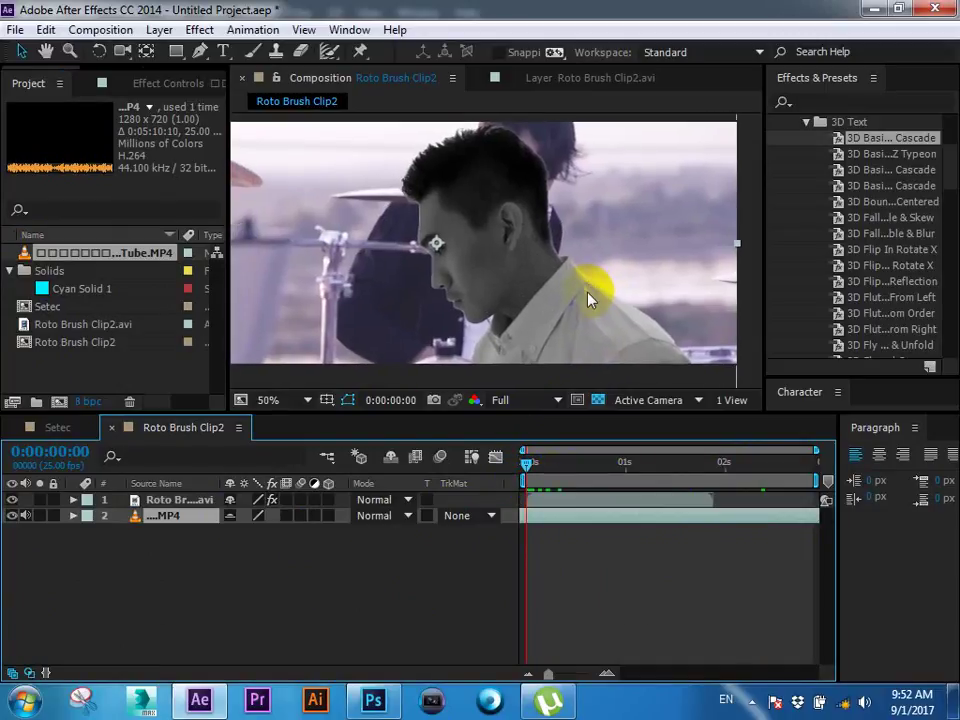
left_click_drag(600, 518, 598, 500)
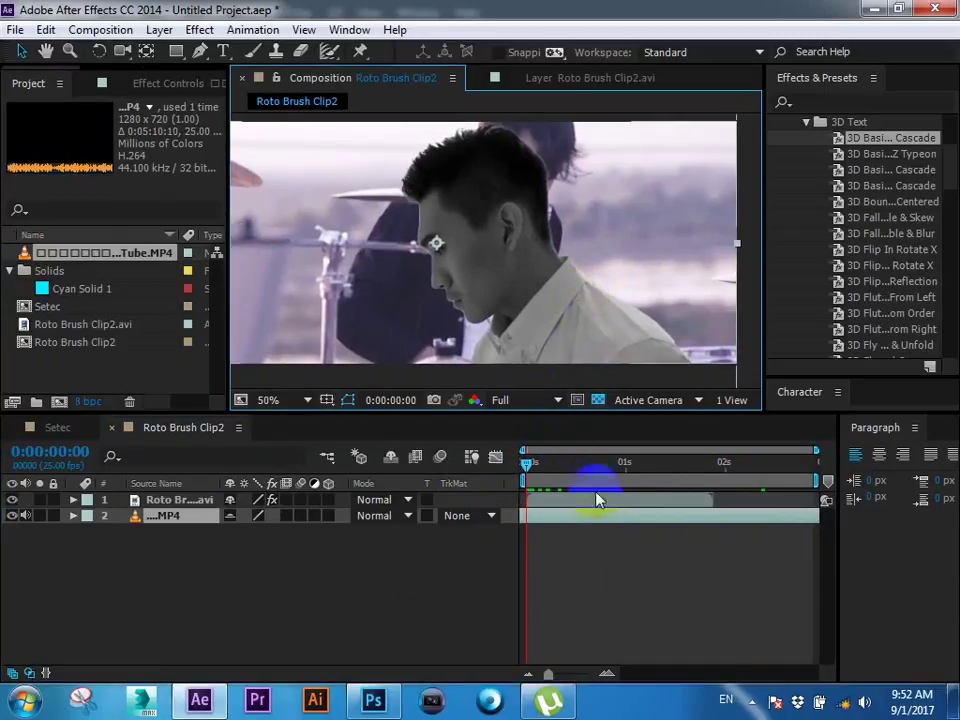
left_click(470, 203)
left_click_drag(470, 203, 517, 273)
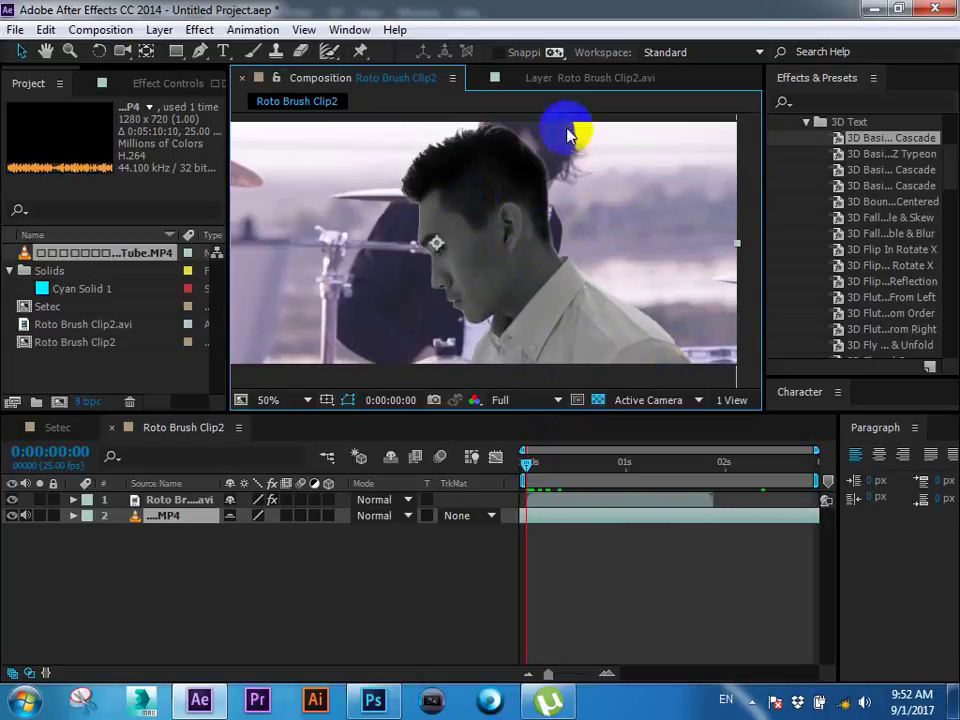
Step: Set the music video layer's track matte to the roto layer's Alpha Matte
left_click(458, 515)
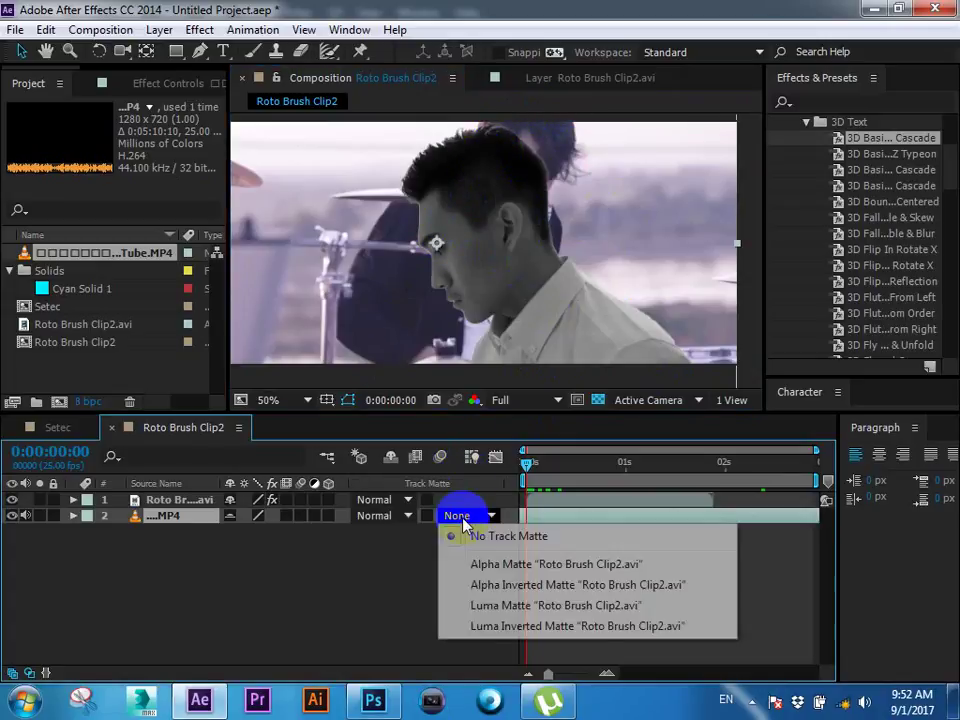
left_click(468, 518)
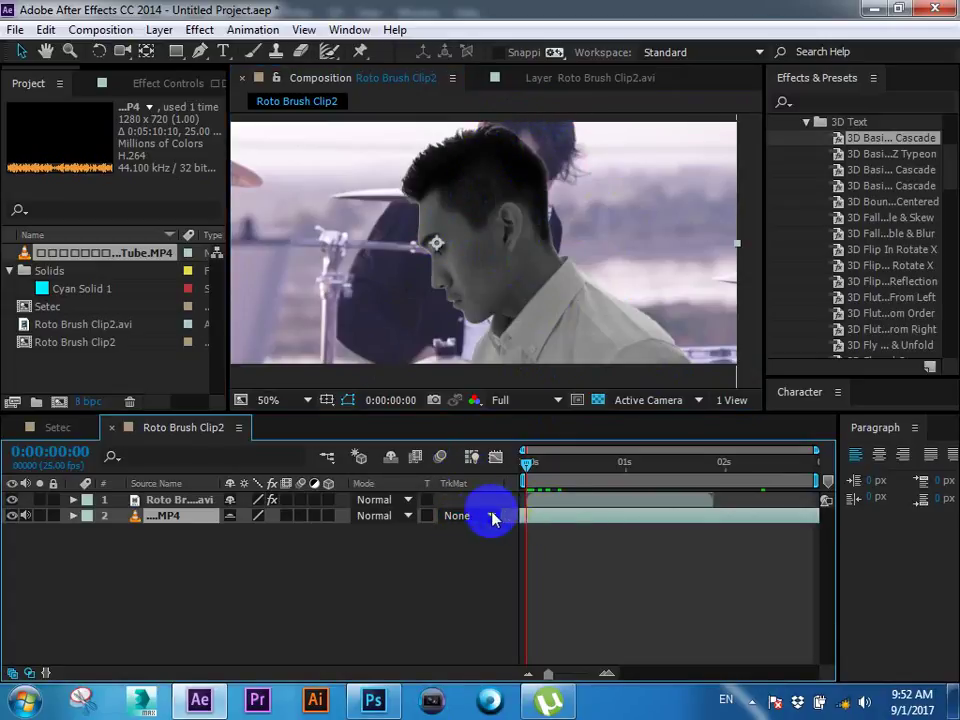
left_click(490, 515)
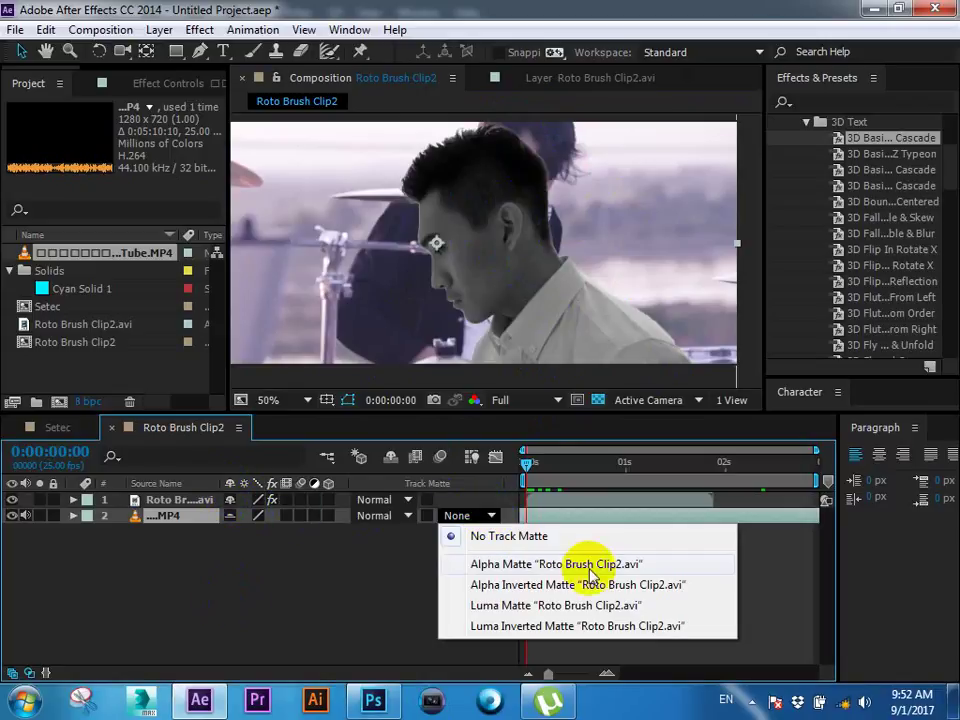
left_click(308, 572)
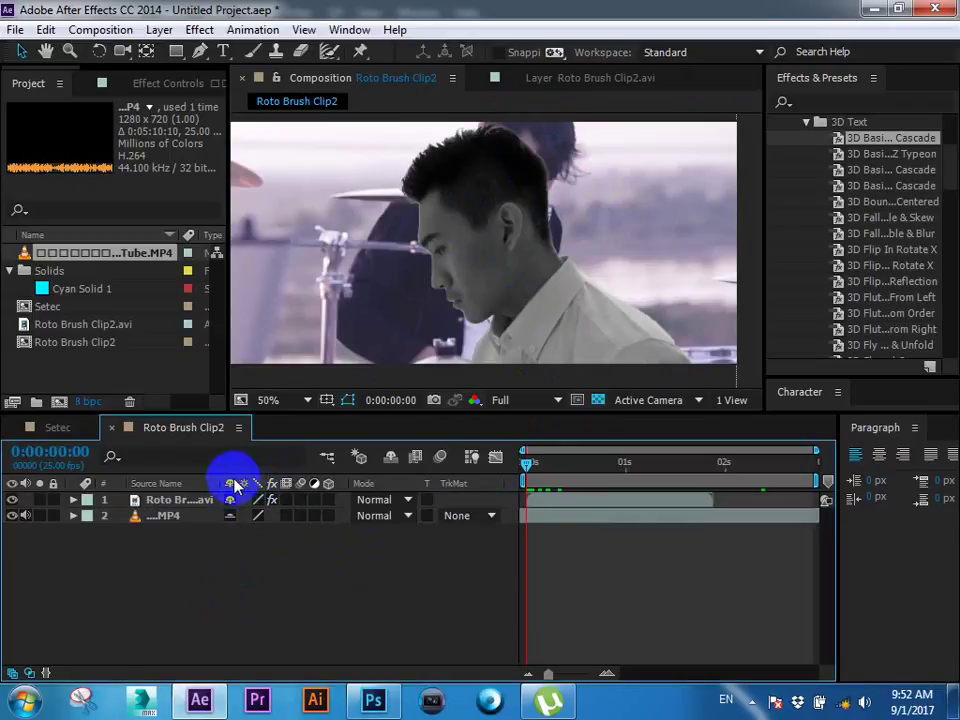
left_click_drag(214, 483, 334, 484)
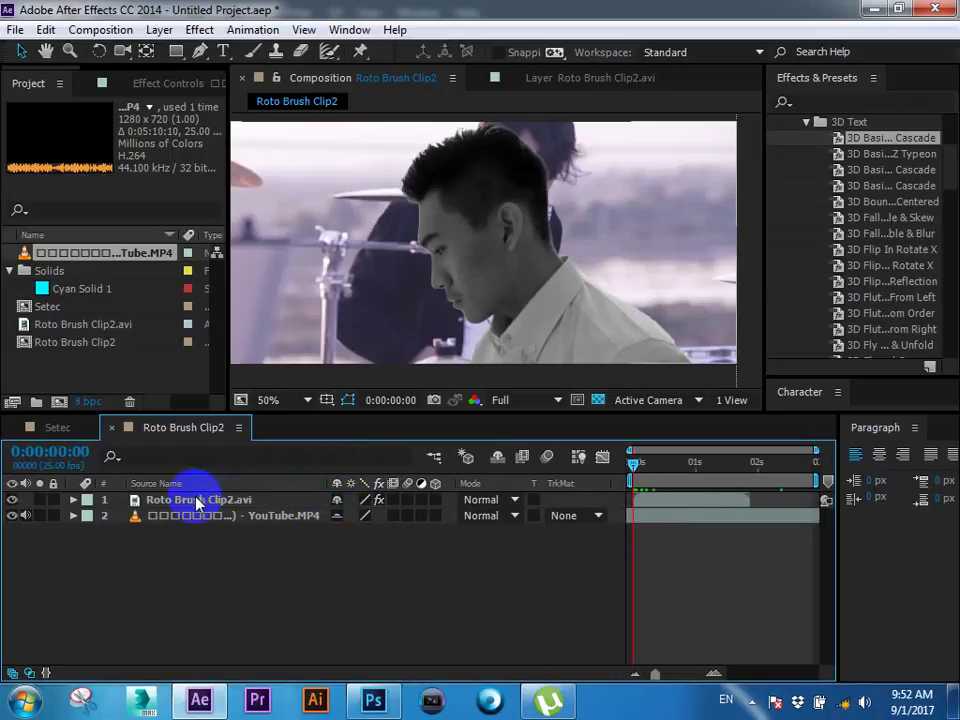
left_click(597, 516)
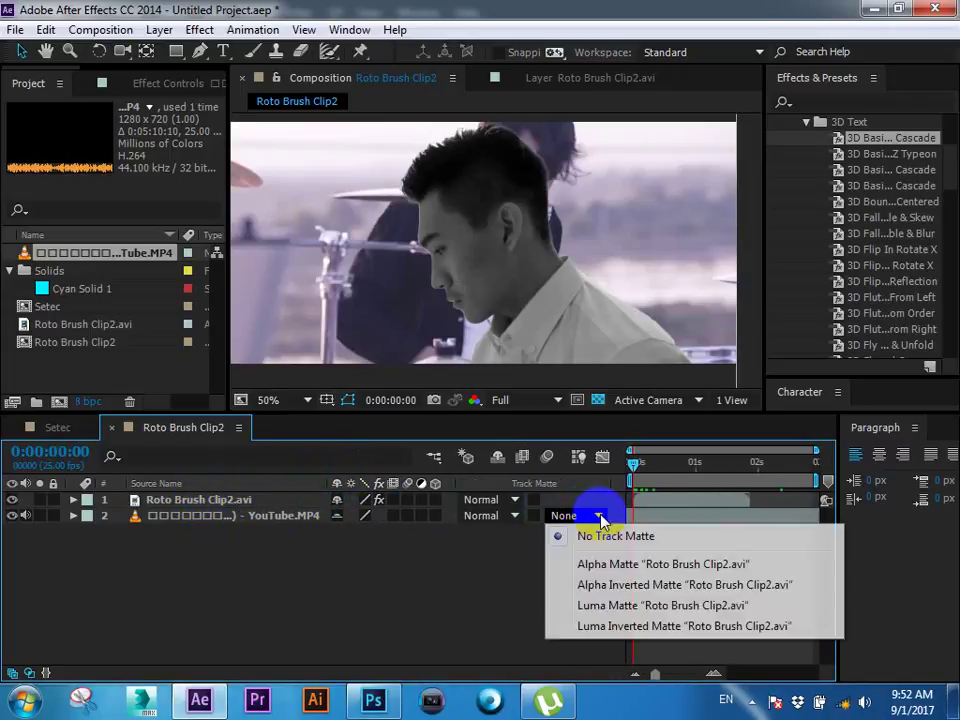
left_click(680, 566)
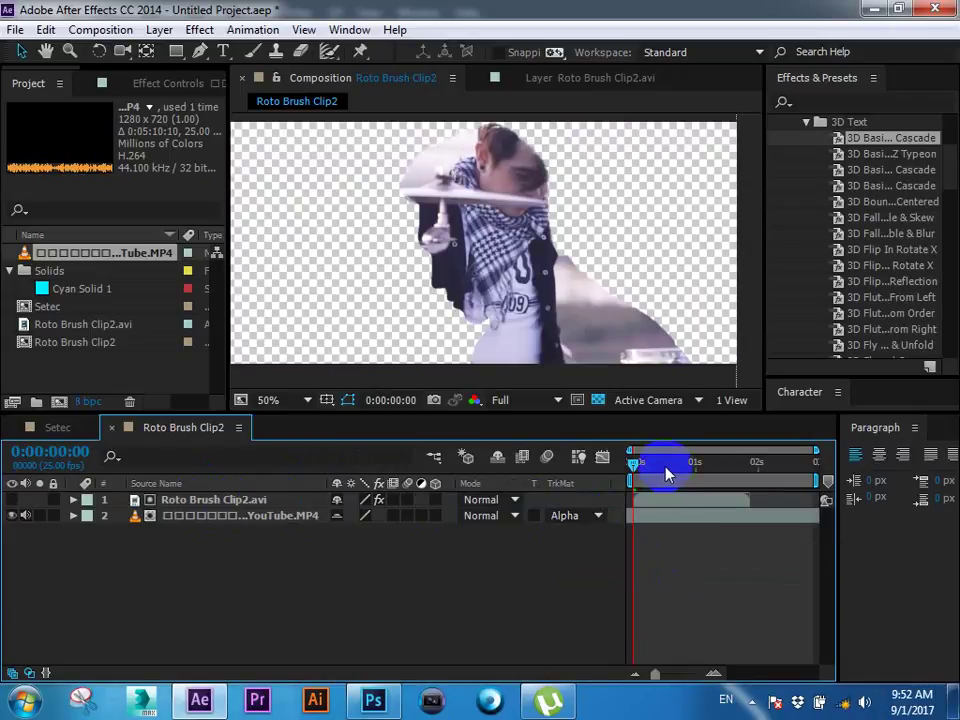
Step: Preview the matted composition from the first frame, scrubbing through the first half second
key("space")
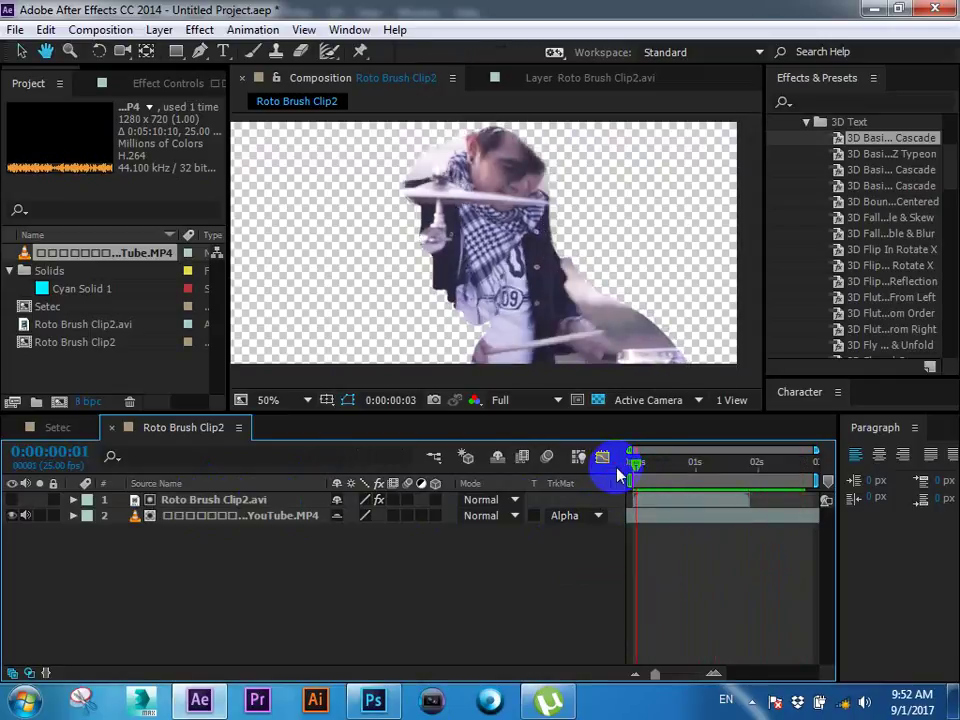
left_click(625, 476)
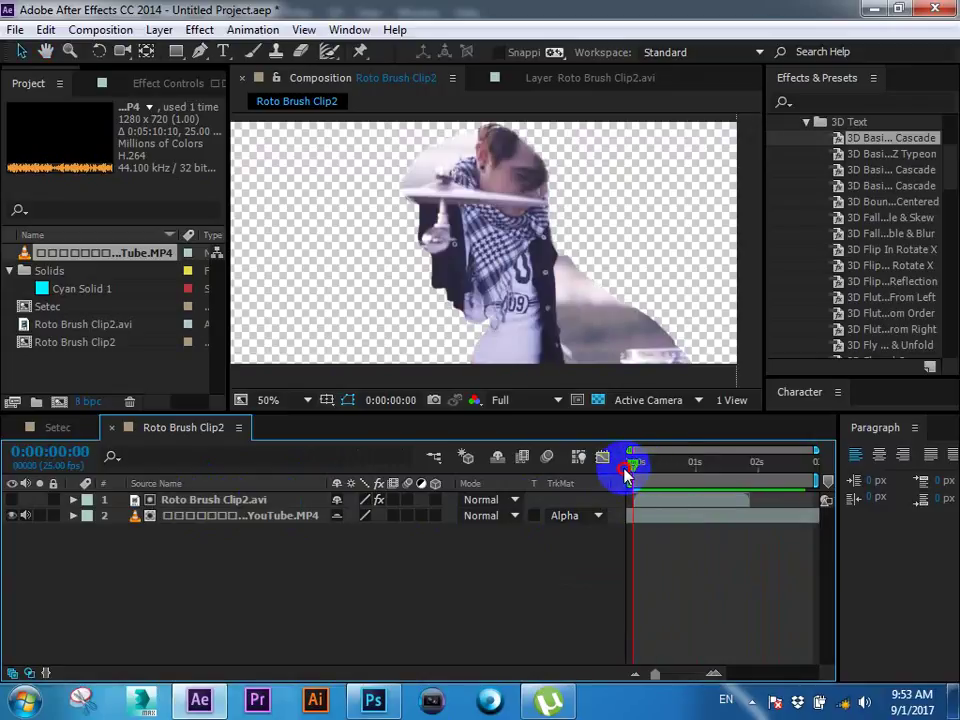
mouse_move(625, 476)
left_mouse_down()
mouse_move(645, 483)
mouse_move(622, 484)
left_mouse_up()
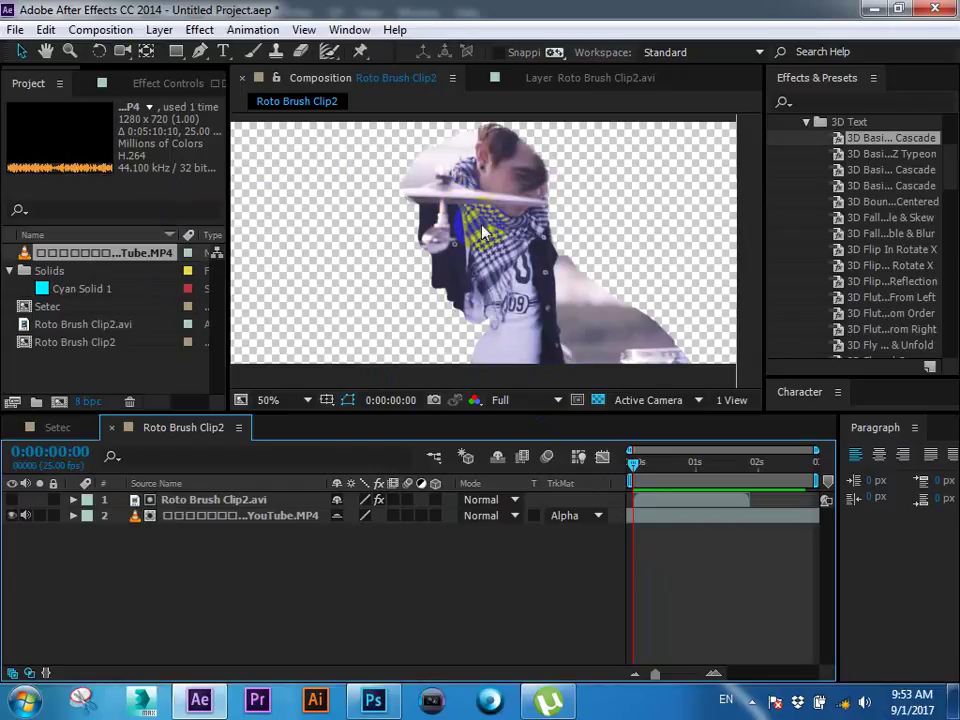
left_click_drag(681, 461, 632, 474)
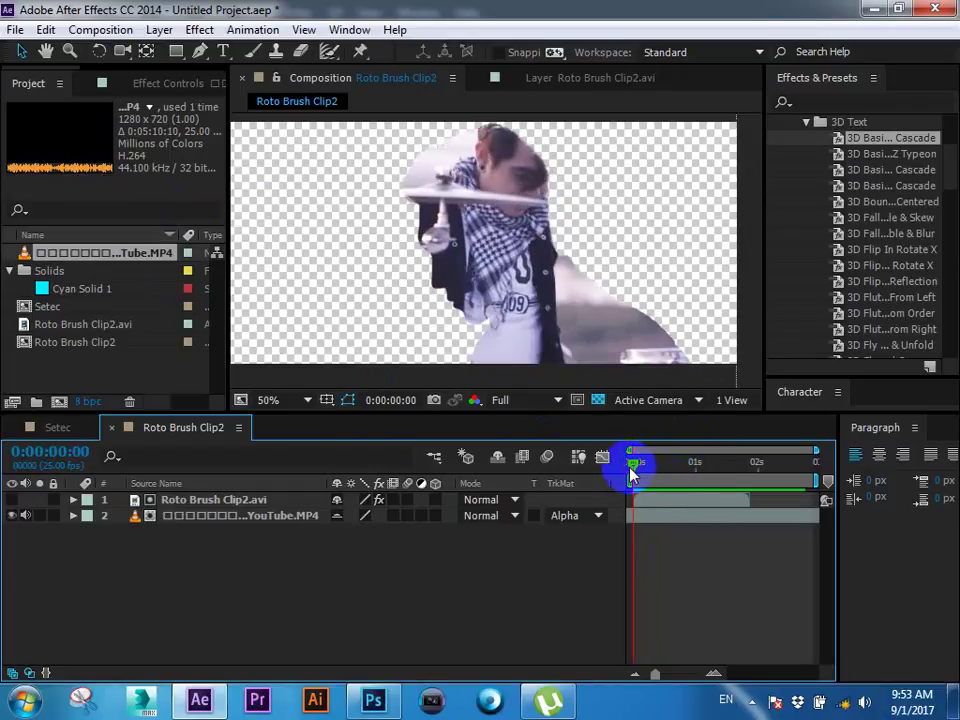
key("space")
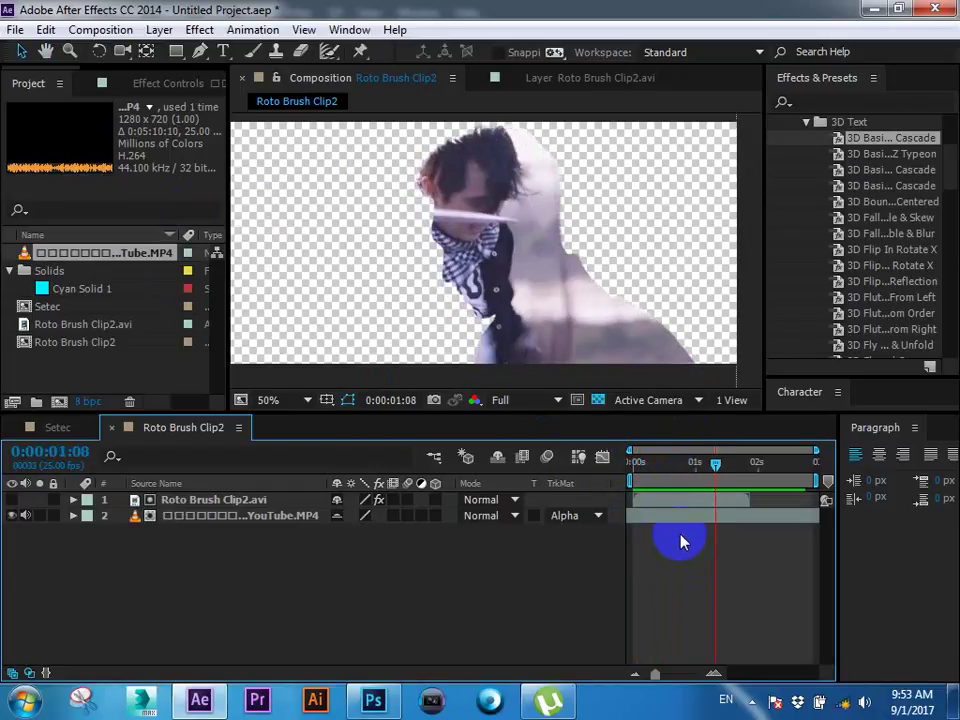
Step: Narrow the Source Name column to give the time graph more room
right_click(429, 566)
left_click(654, 475)
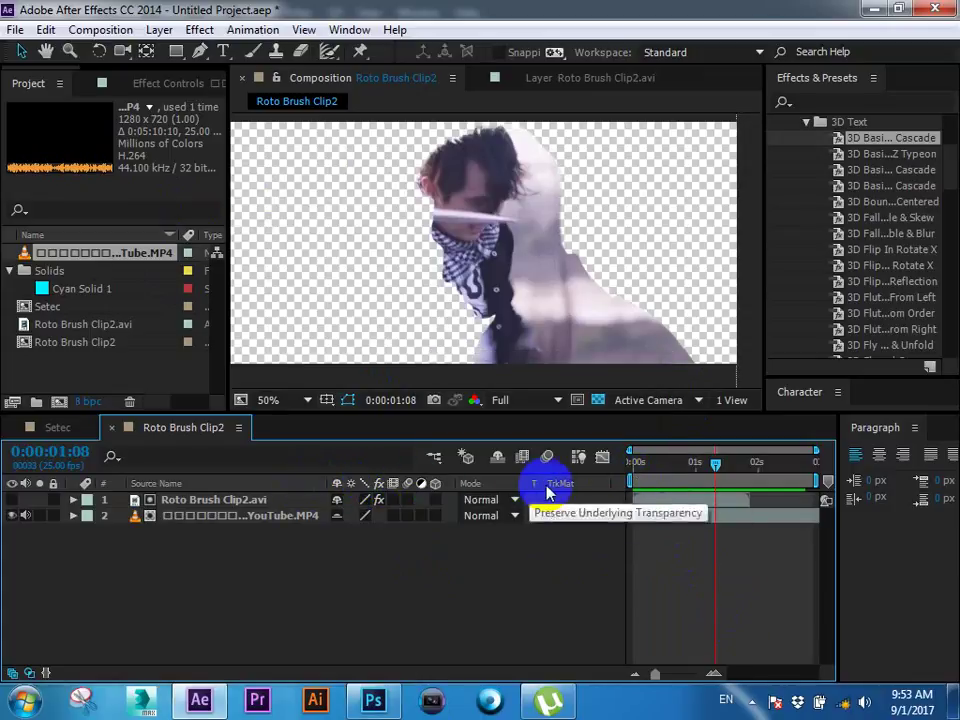
right_click(290, 488)
left_click(279, 561)
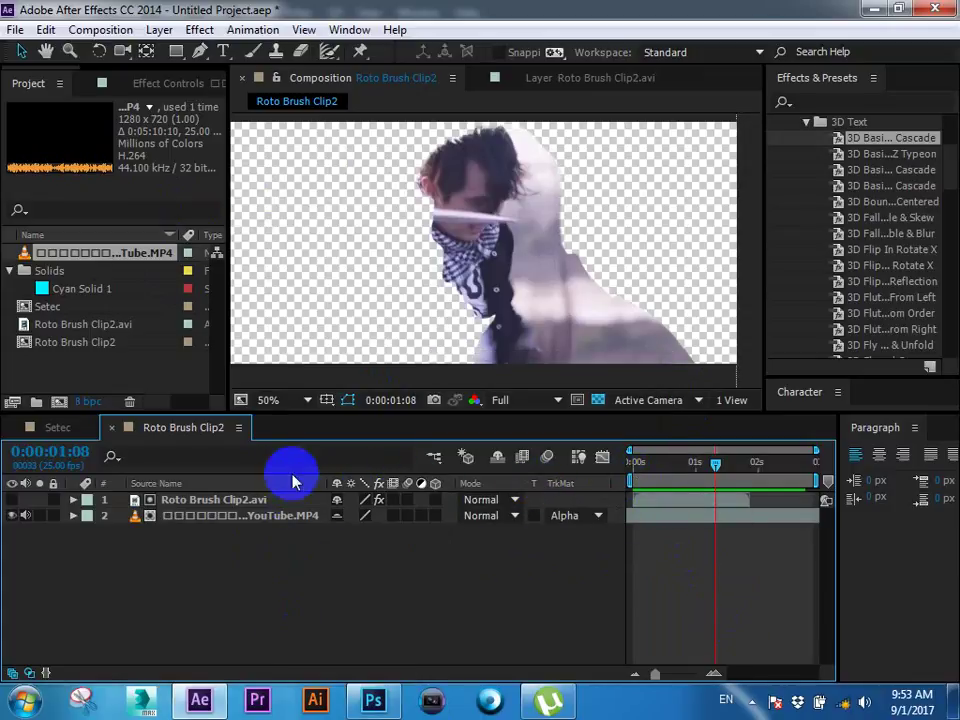
left_click_drag(328, 483, 171, 482)
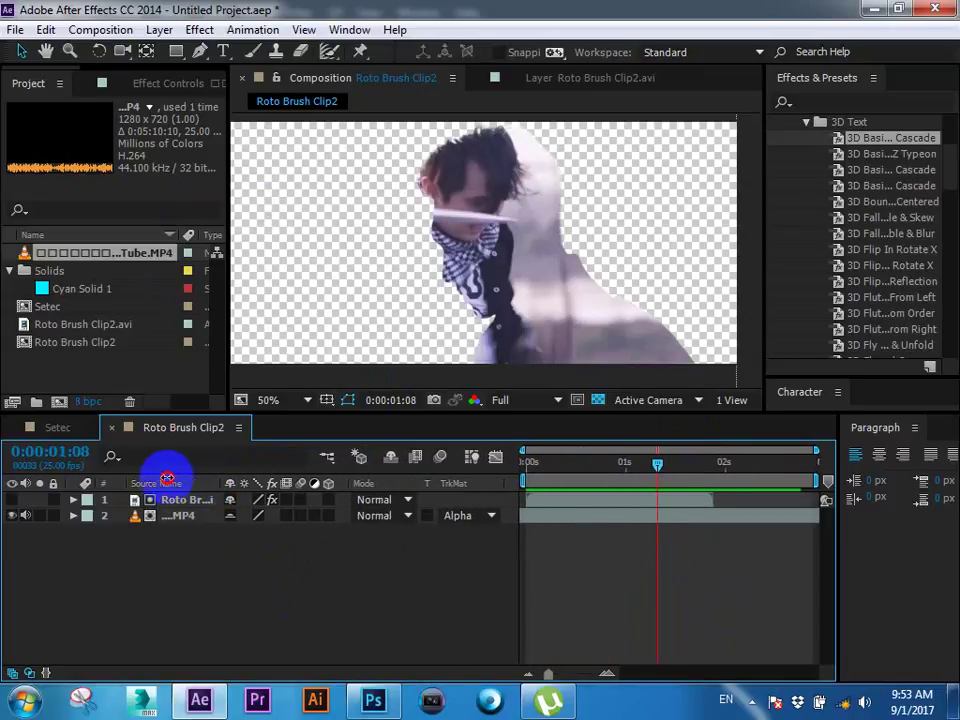
right_click(396, 552)
Step: Create a text layer reading TEST and scale it up to span the composition width
mouse_move(492, 355)
left_click(678, 373)
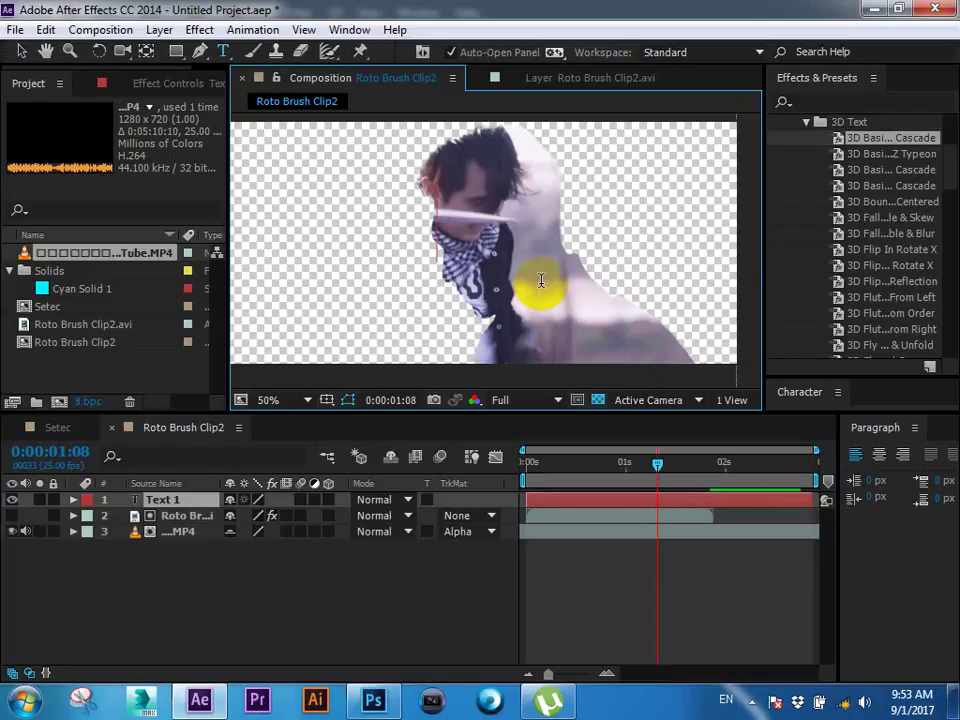
type("TEST")
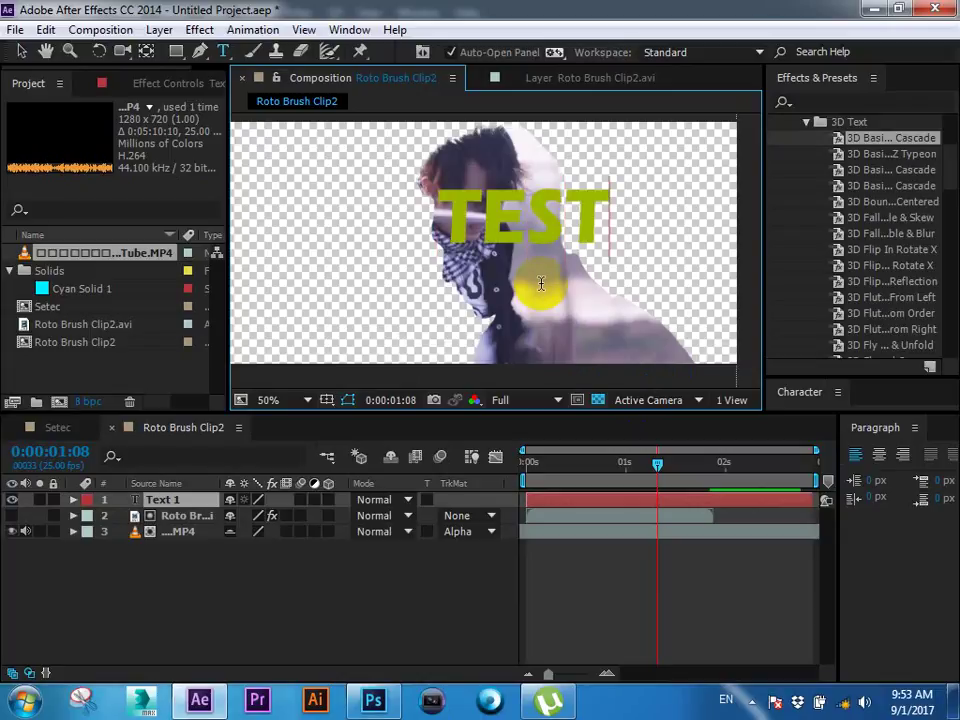
scroll(497, 295, "down", 2)
left_click(21, 51)
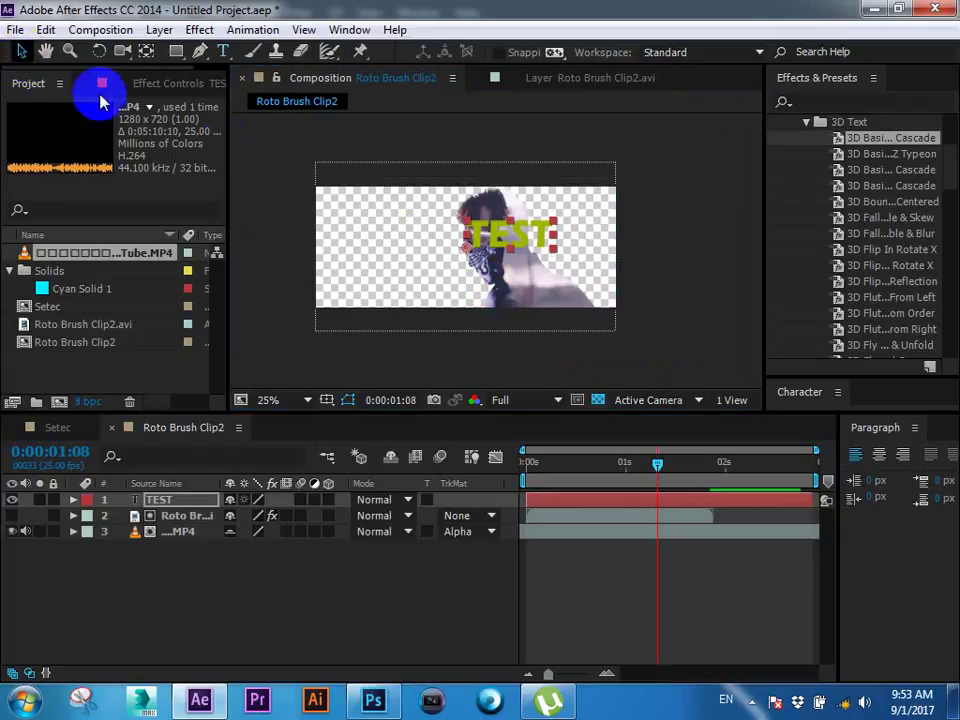
mouse_move(620, 205)
left_mouse_down()
mouse_move(462, 268)
mouse_move(508, 258)
mouse_move(590, 213)
left_mouse_up()
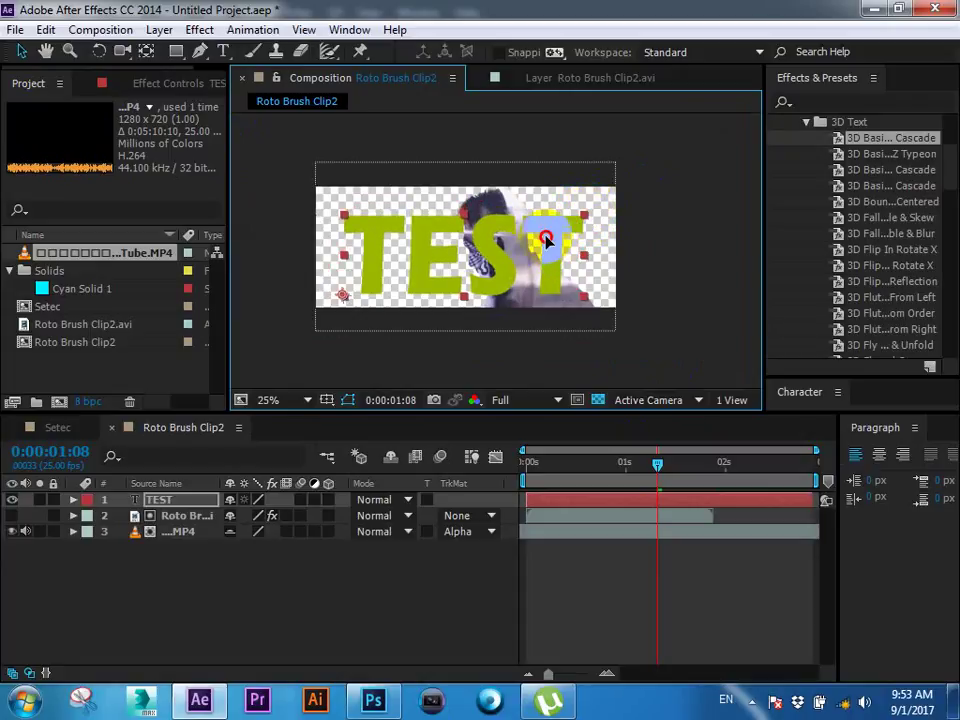
left_click_drag(584, 208, 592, 207)
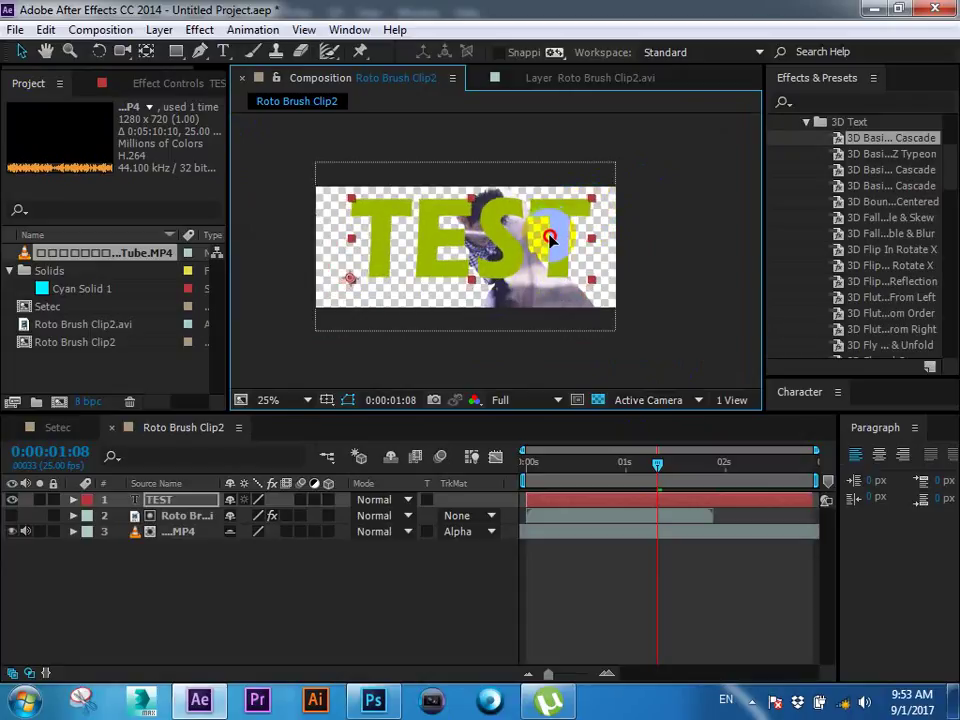
left_click(572, 526)
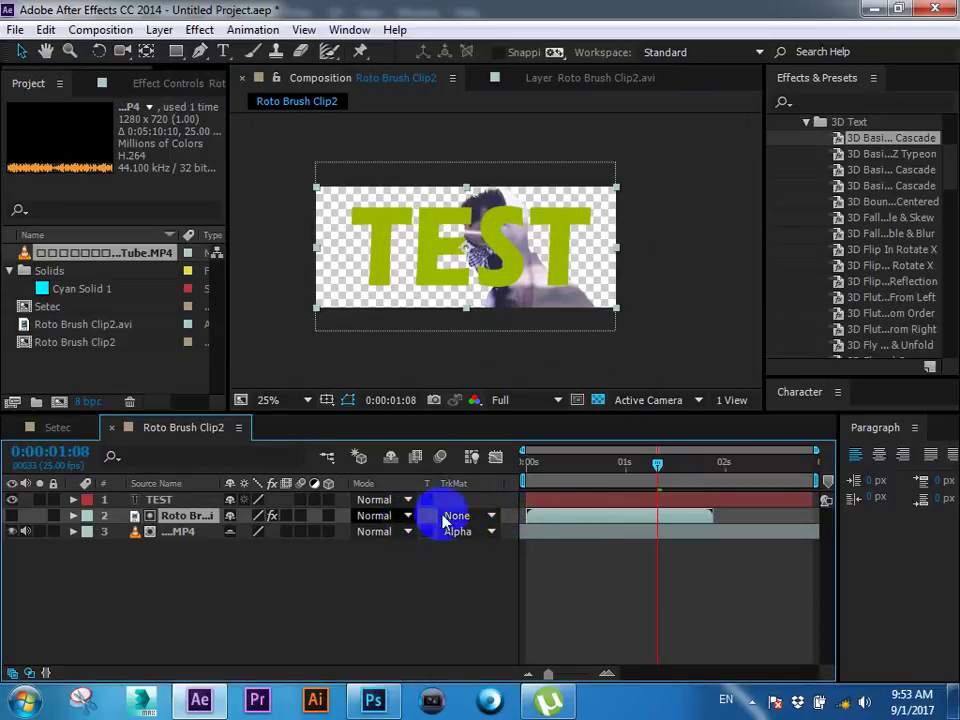
Step: Set the MP4 layer's track matte to No Track Matte and return to the first frame
left_click(595, 538)
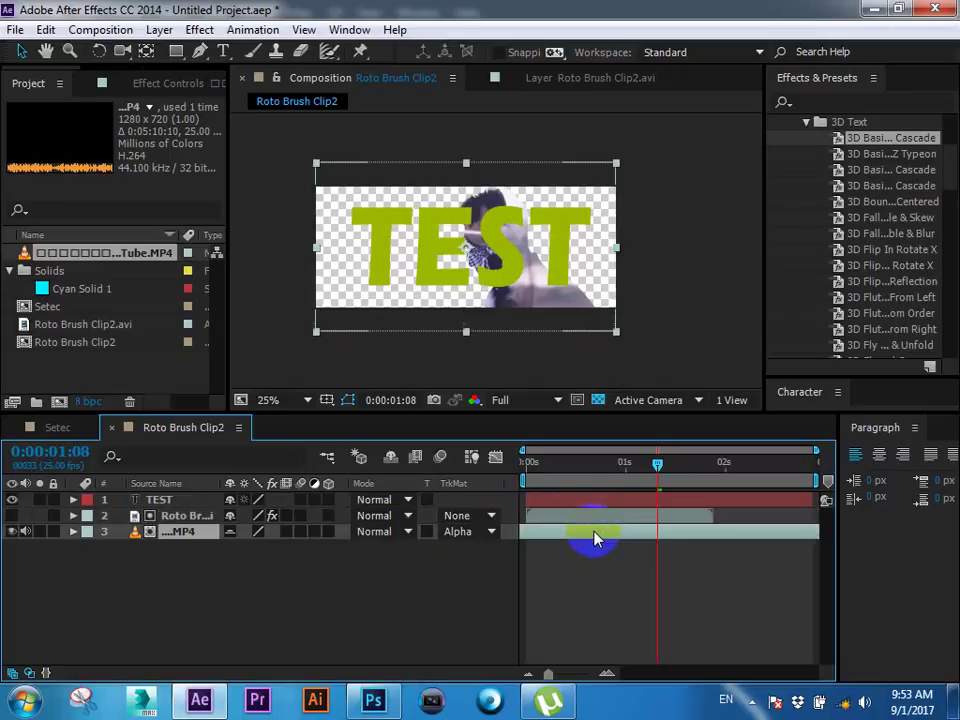
left_click(488, 532)
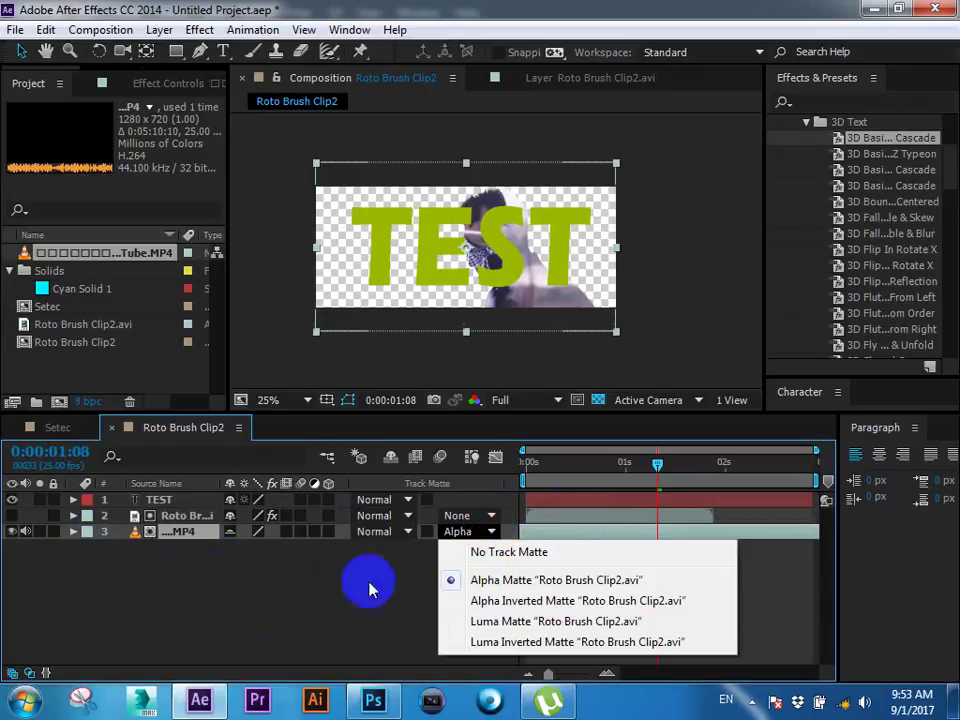
left_click(495, 553)
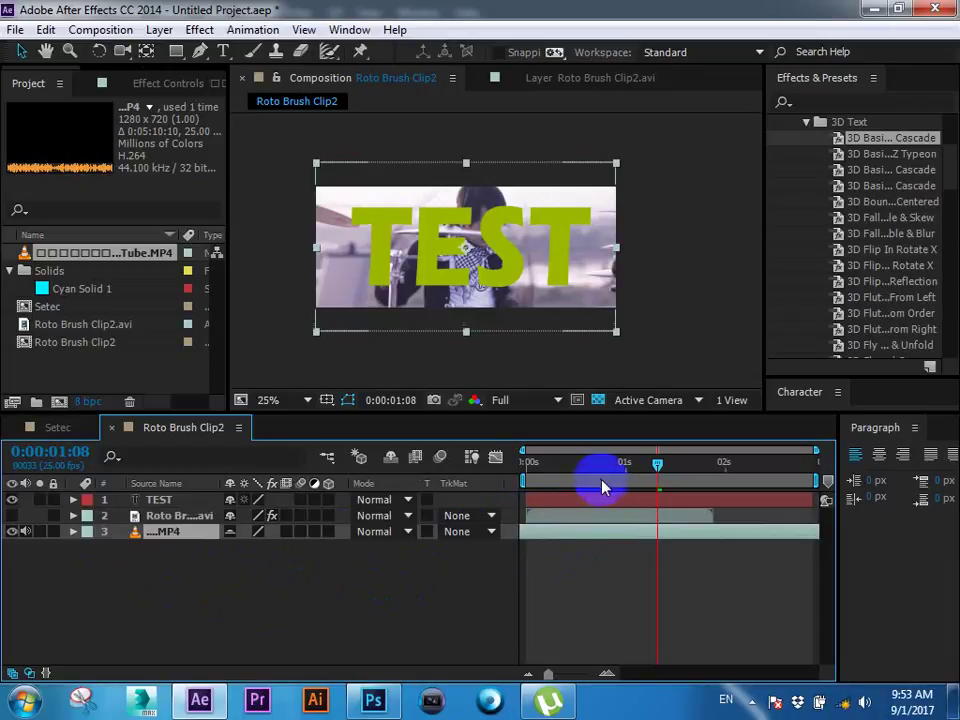
left_click_drag(585, 481, 520, 476)
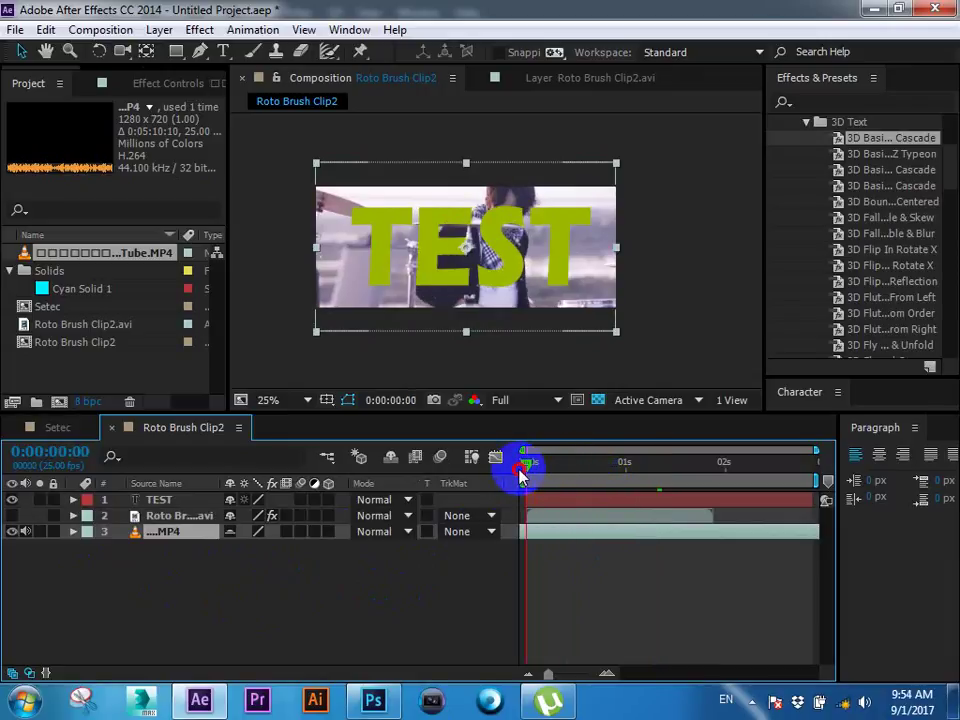
Step: Turn the roto-brushed layer's visibility back on and review the MP4's track matte choices
left_click(556, 518)
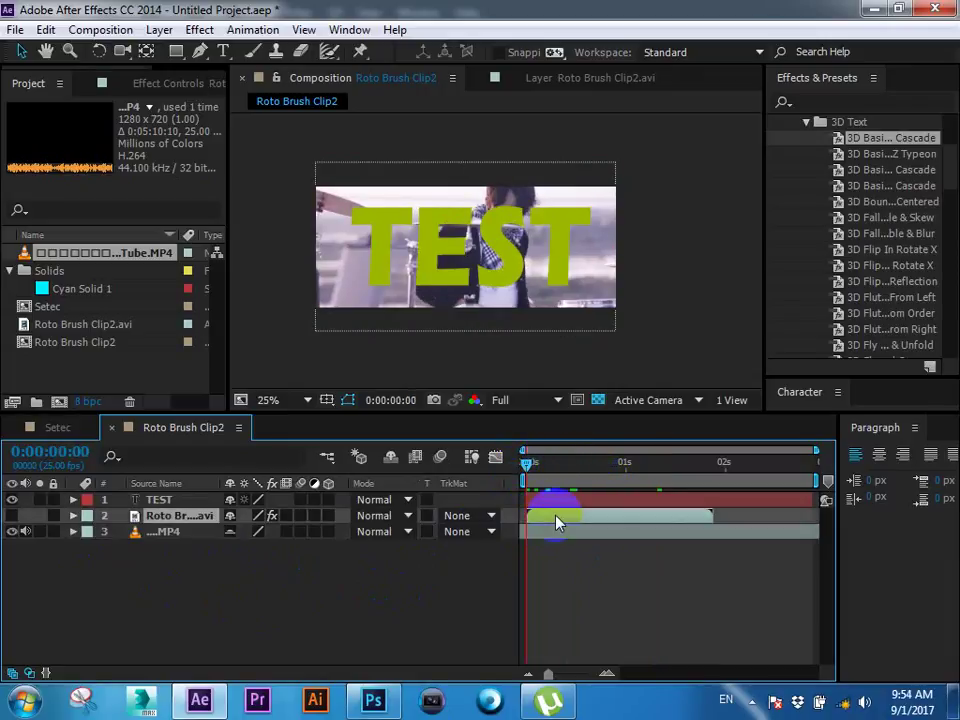
left_click(10, 515)
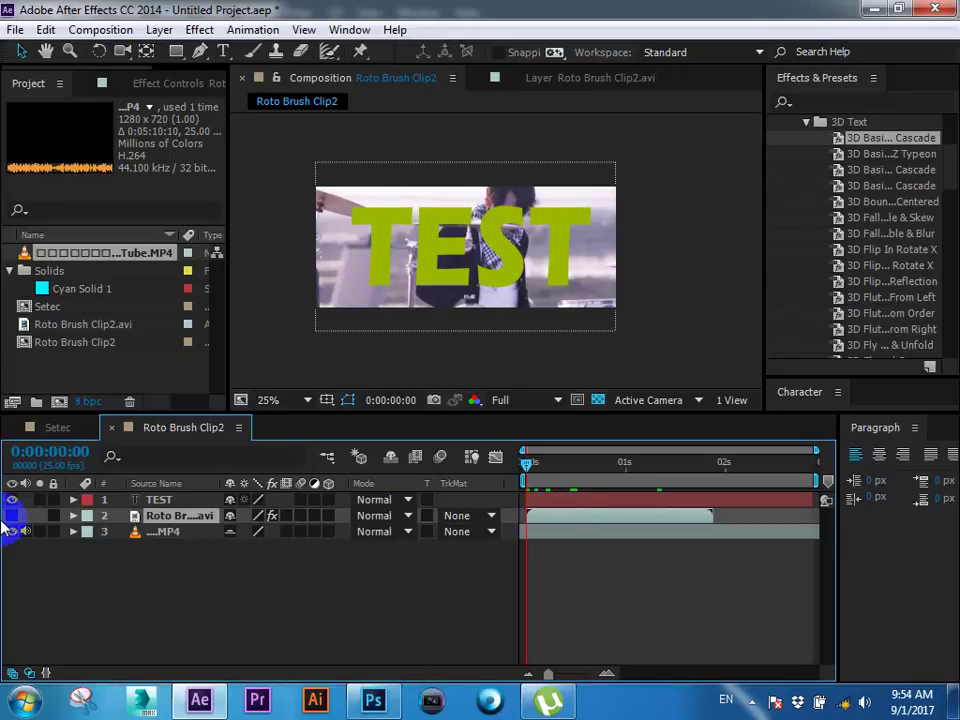
left_click(12, 517)
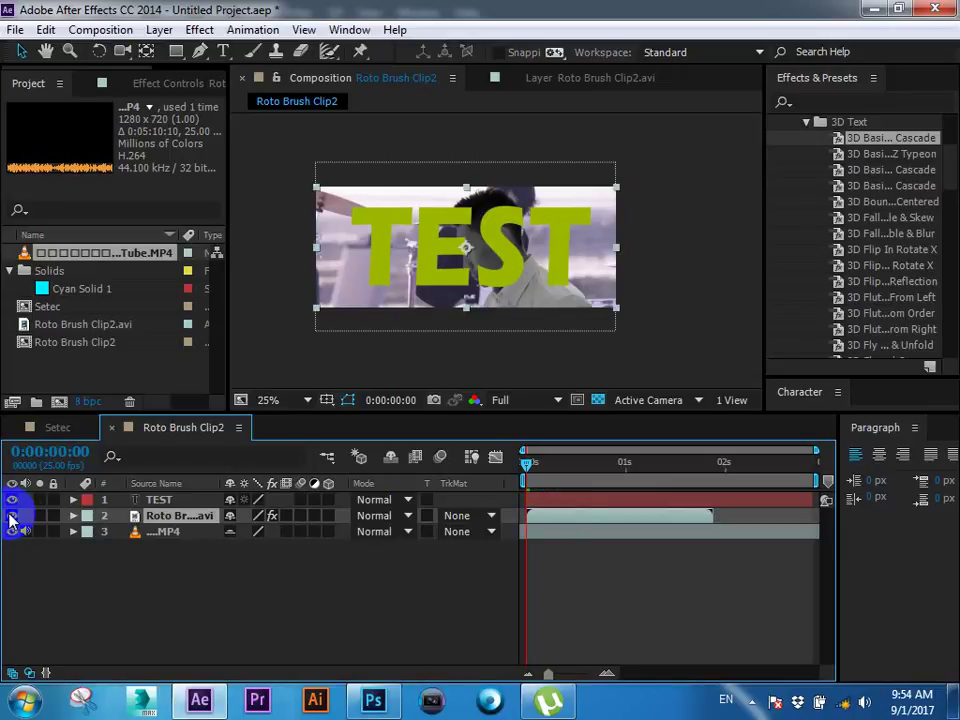
left_click(11, 531)
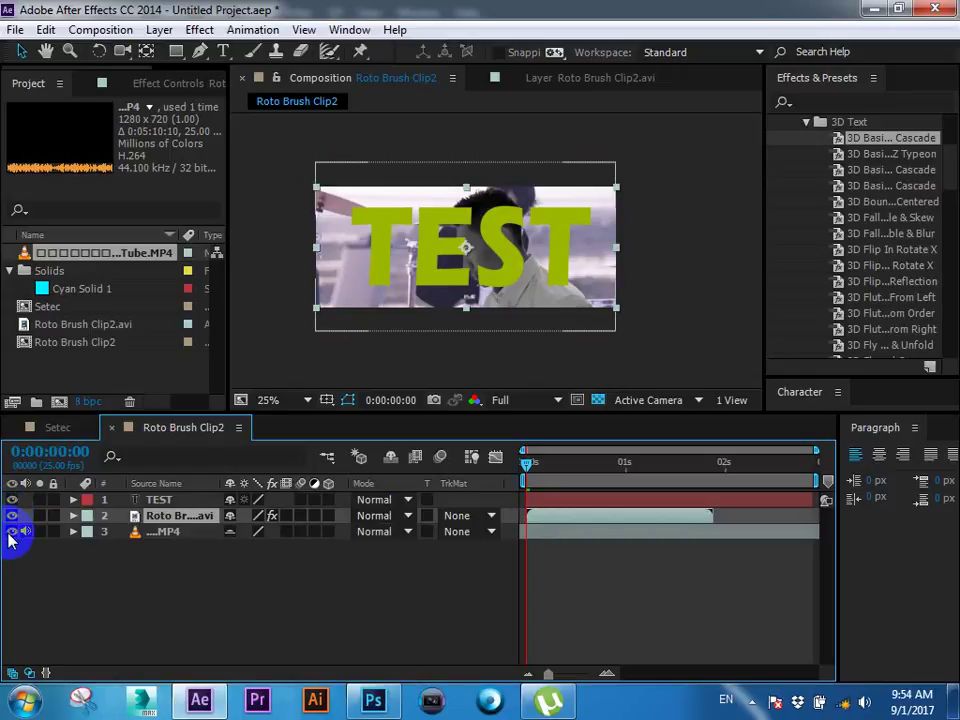
left_click(490, 531)
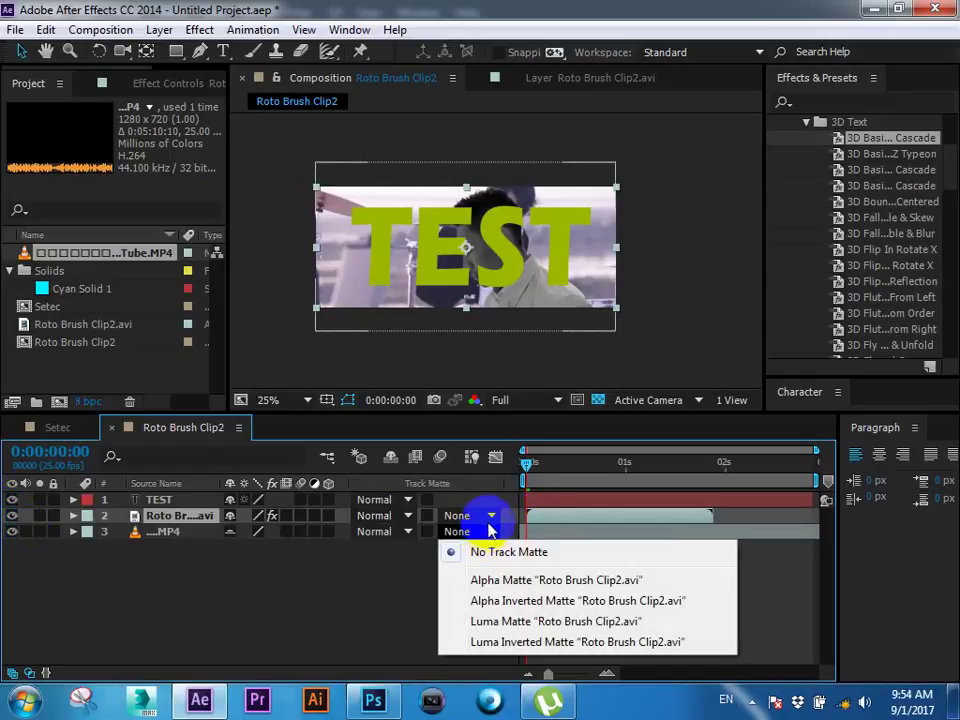
left_click(491, 516)
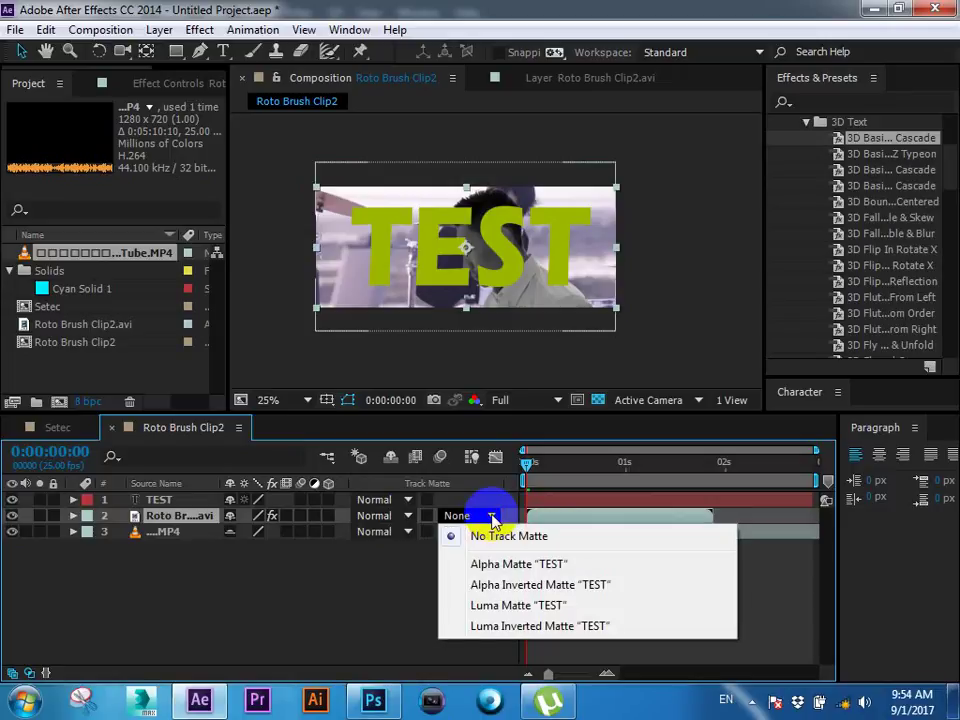
left_click(398, 598)
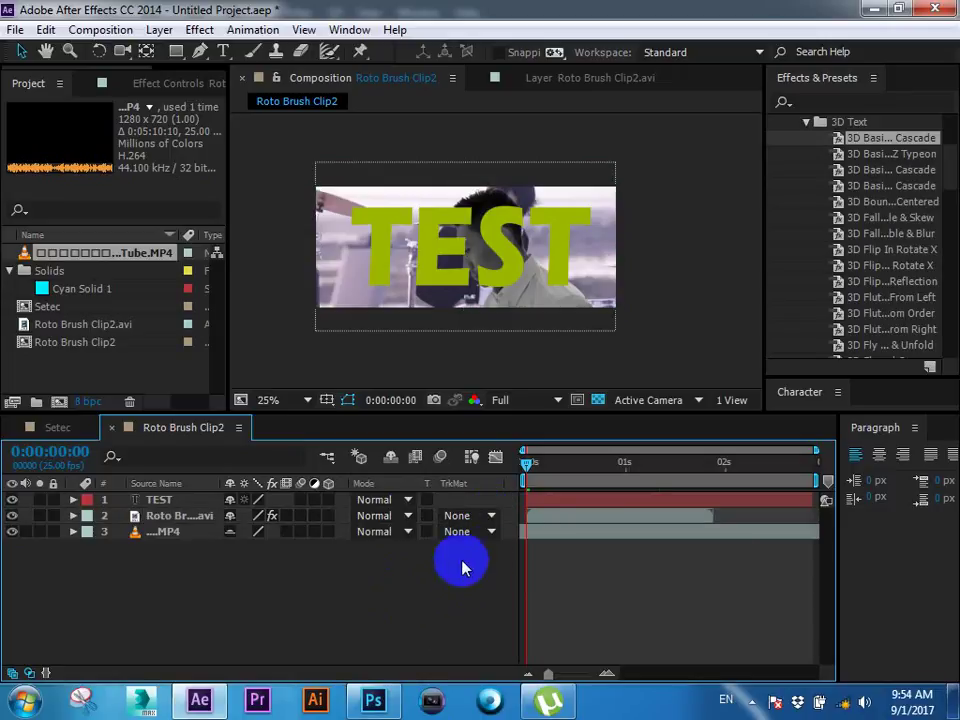
left_click(491, 531)
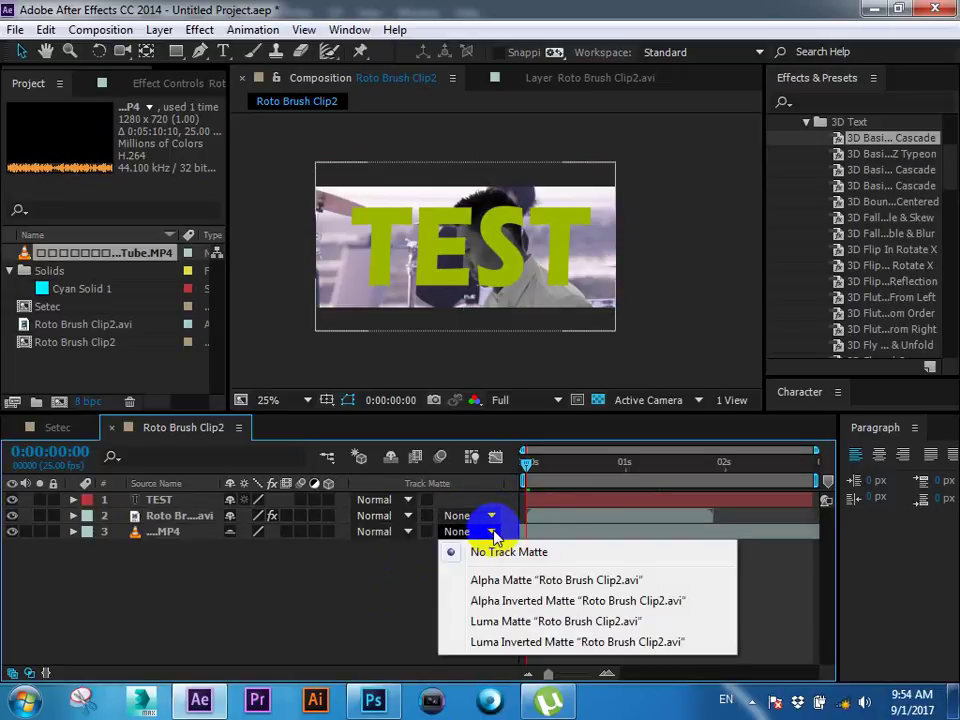
Step: Move the TEST layer below the roto-brushed man, just above the MP4 video
left_click(541, 509)
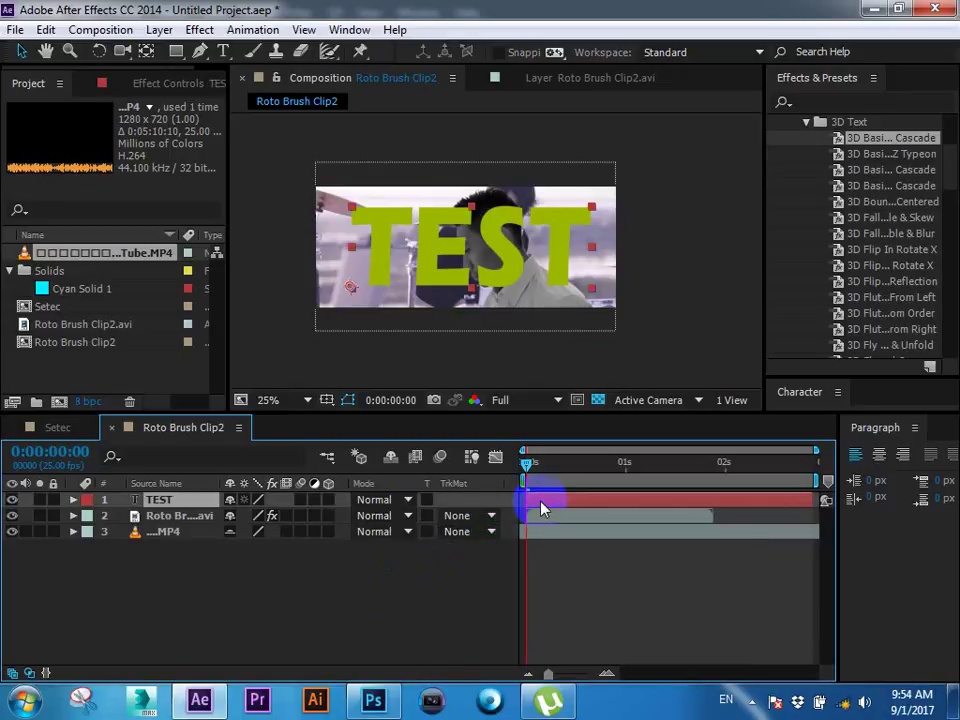
key("ctrl+bracketleft")
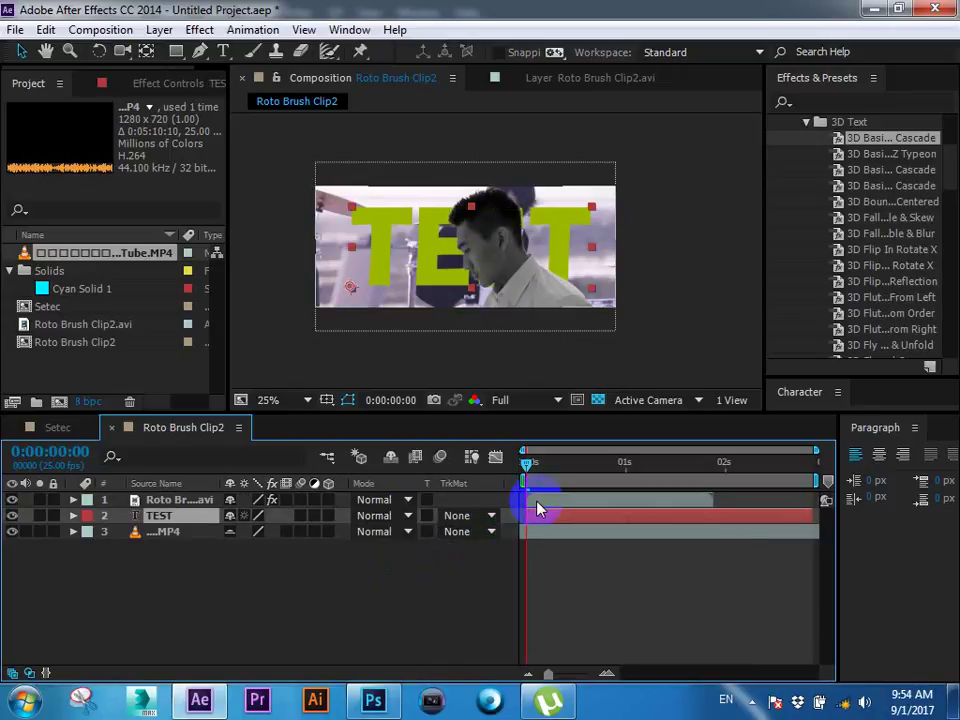
key("ctrl+bracketleft")
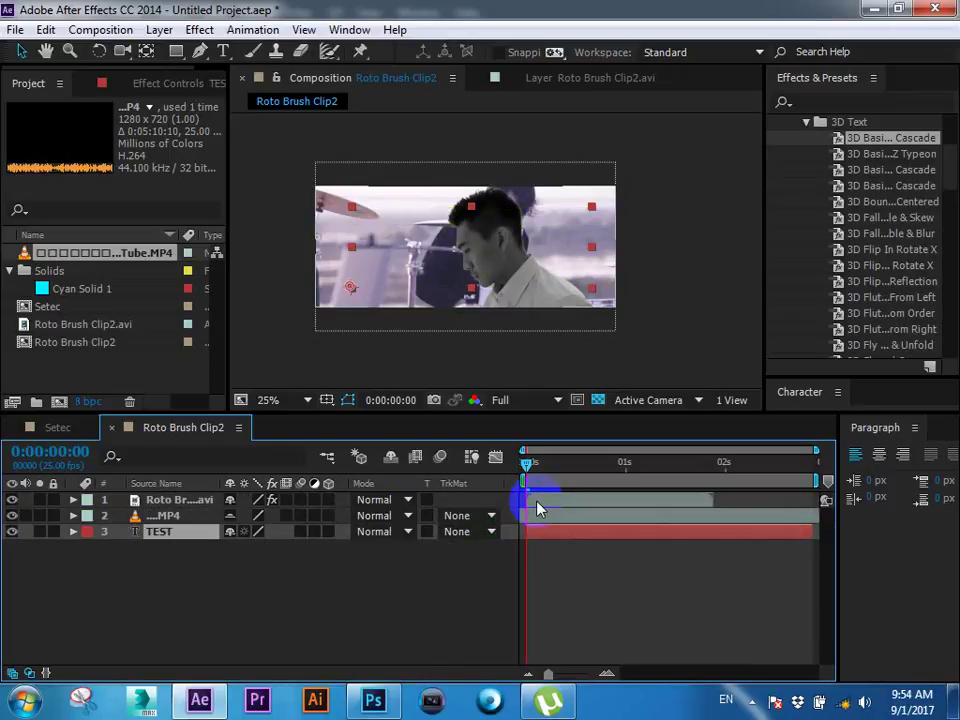
key("ctrl+bracketright")
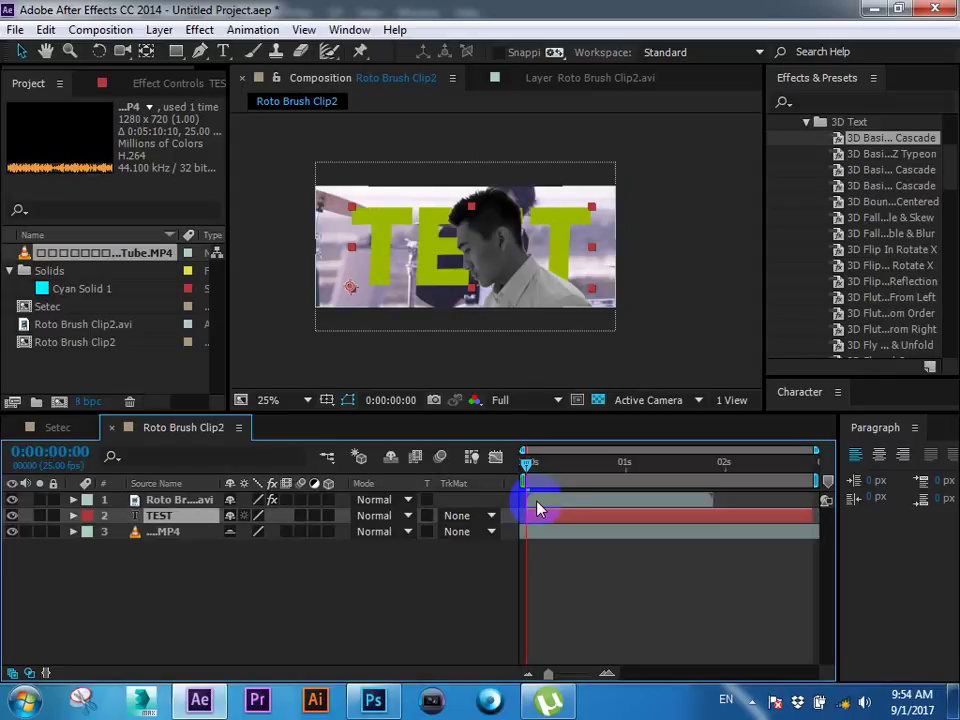
Step: Reselect the MP4 and TEST layers and bring up the MP4's track matte choices
left_click(530, 533)
left_click(491, 531)
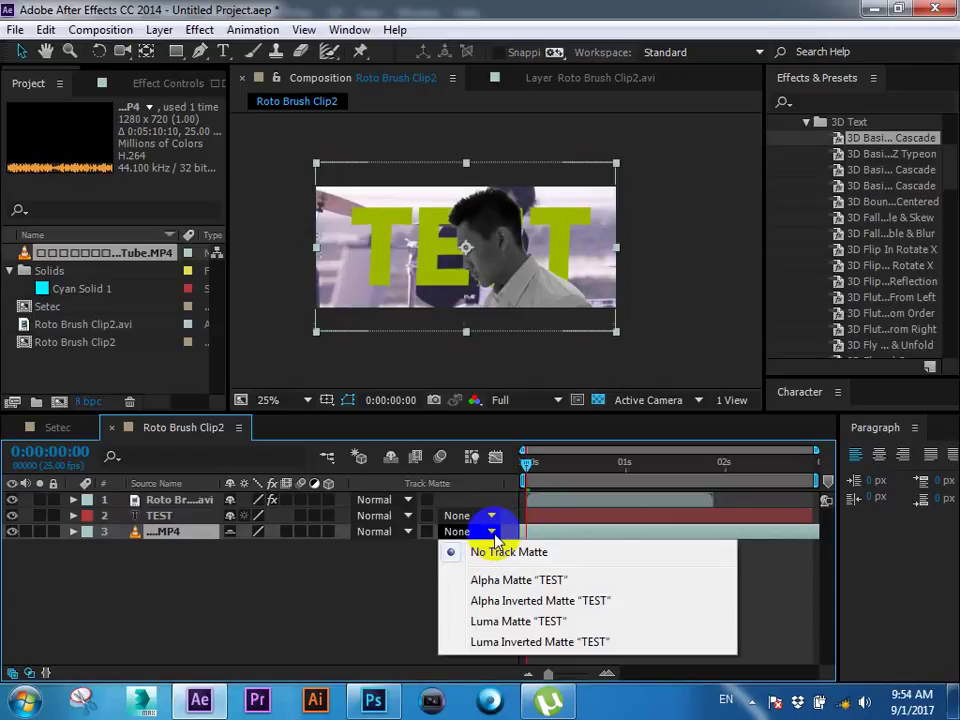
left_click(551, 514)
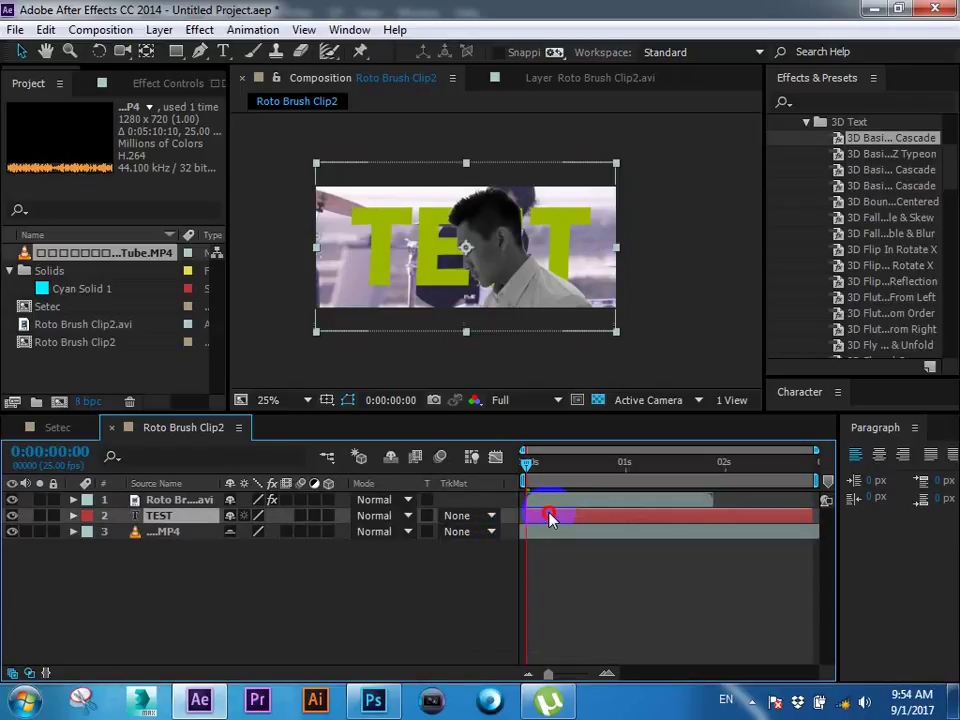
left_click(491, 532)
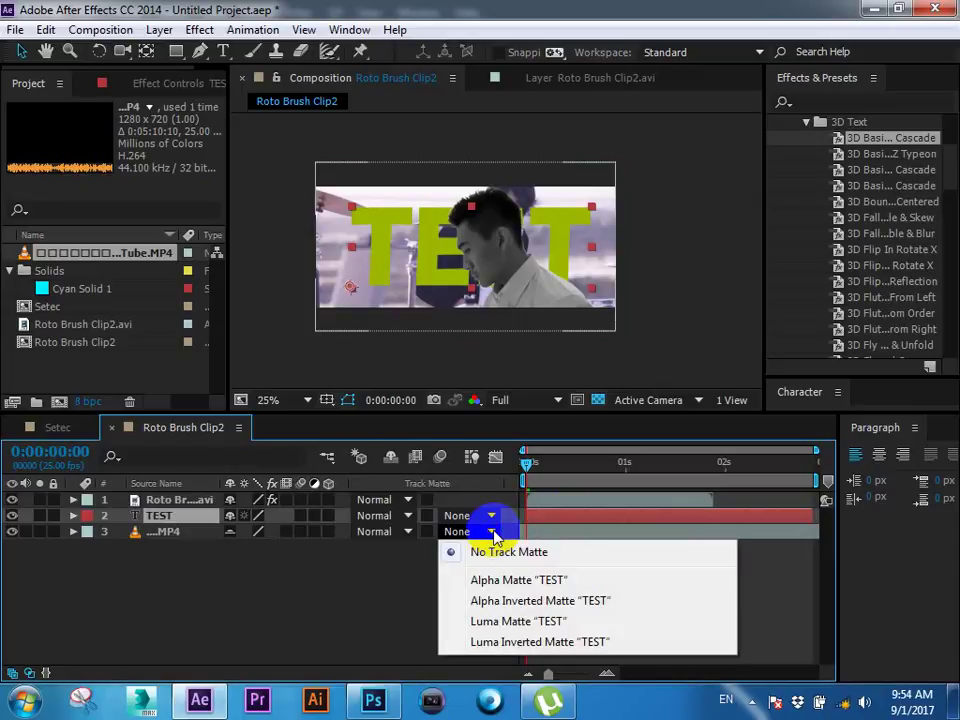
Step: Alpha-matte the MP4 to the TEST letters and scrub to check the composite
left_click(548, 584)
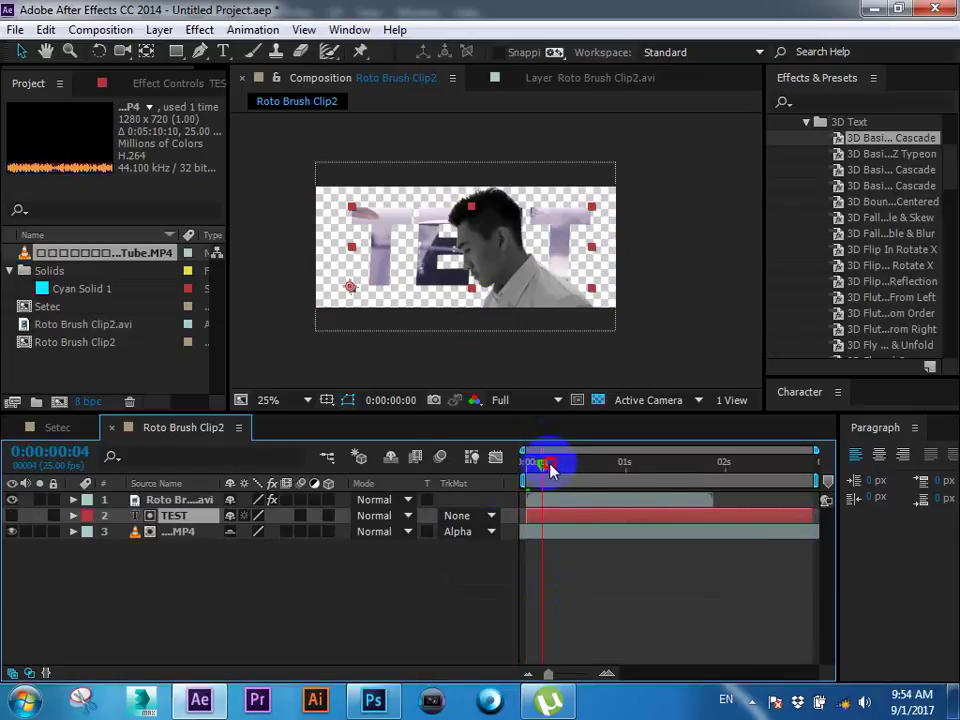
left_click_drag(549, 470, 582, 466)
scroll(551, 355, "up", 2)
mouse_move(546, 349)
left_mouse_down()
mouse_move(555, 315)
mouse_move(582, 311)
left_mouse_up()
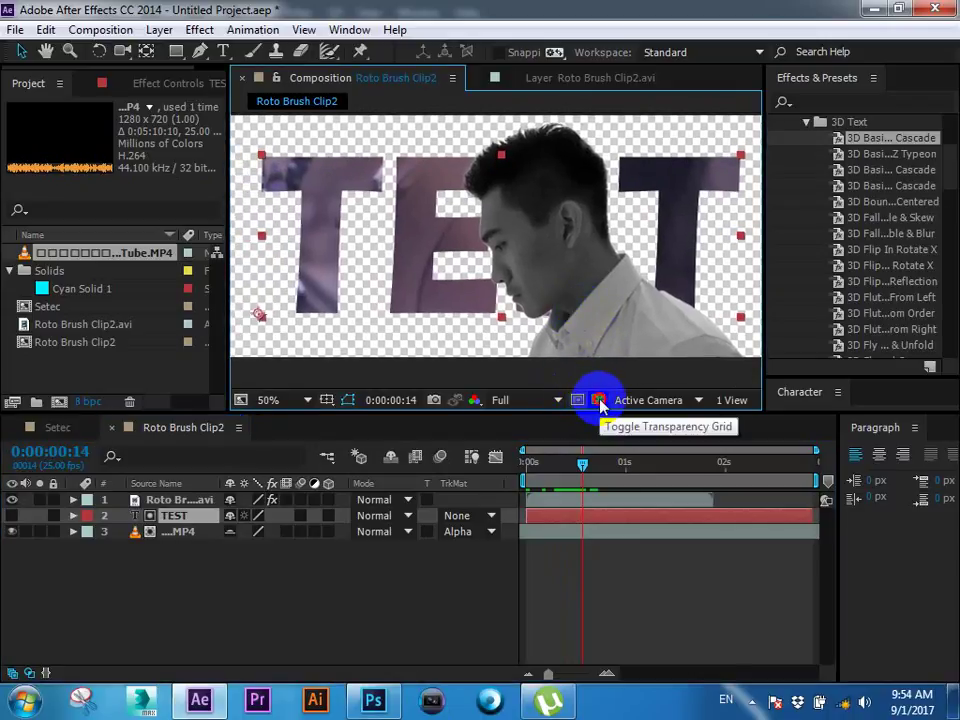
Step: Turn off the transparency grid and keep TEST as the second layer
left_click(600, 405)
scroll(621, 263, "down", 2)
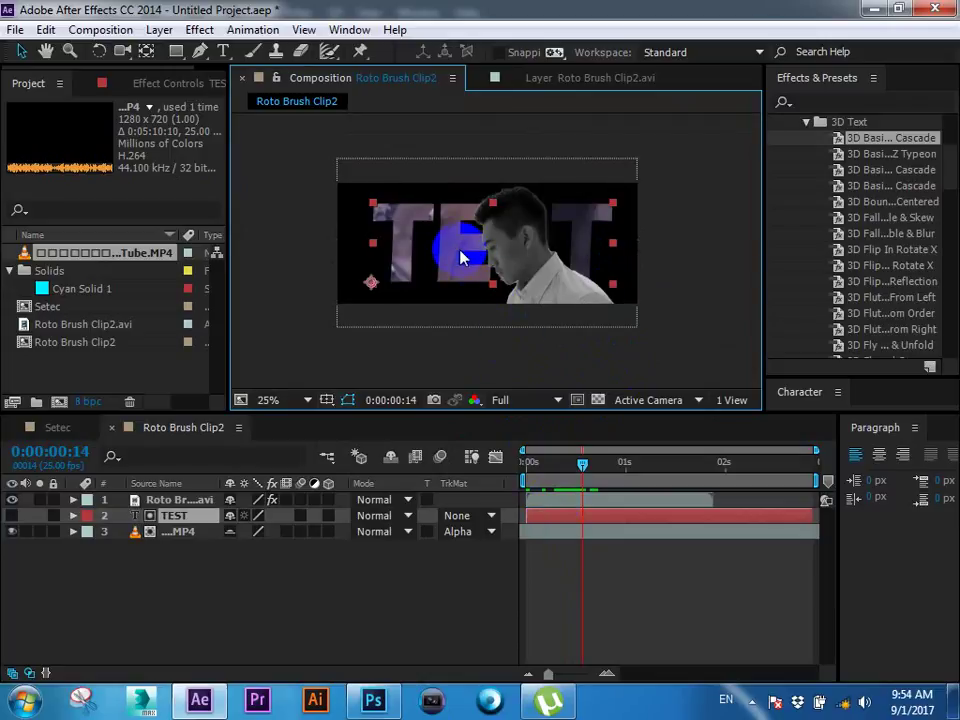
left_click(586, 515)
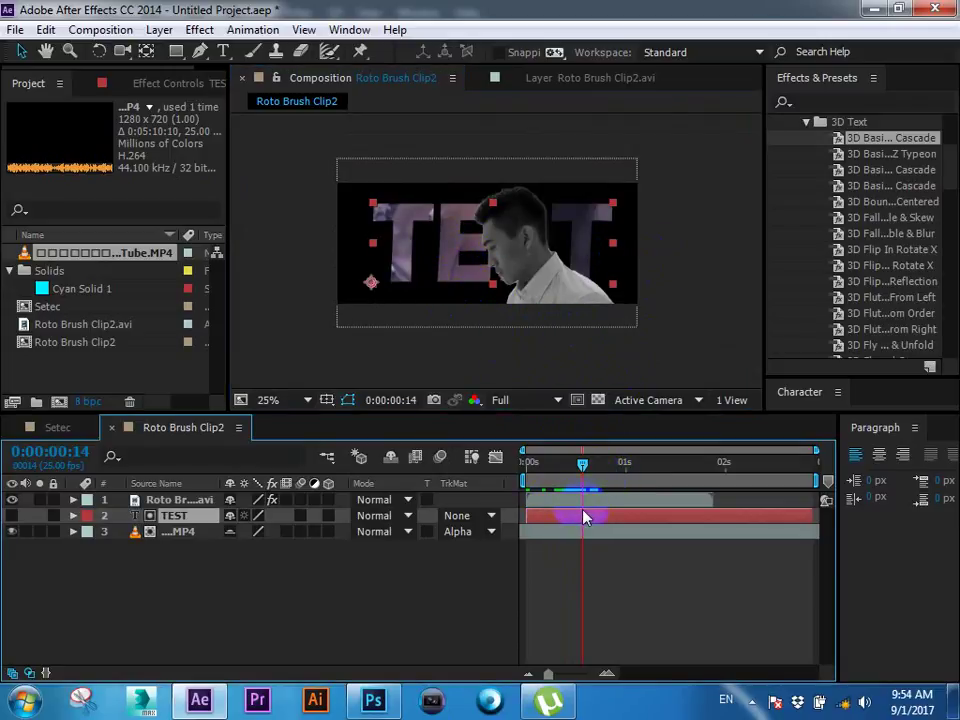
key("ctrl+shift+bracketright")
key("ctrl+bracketleft")
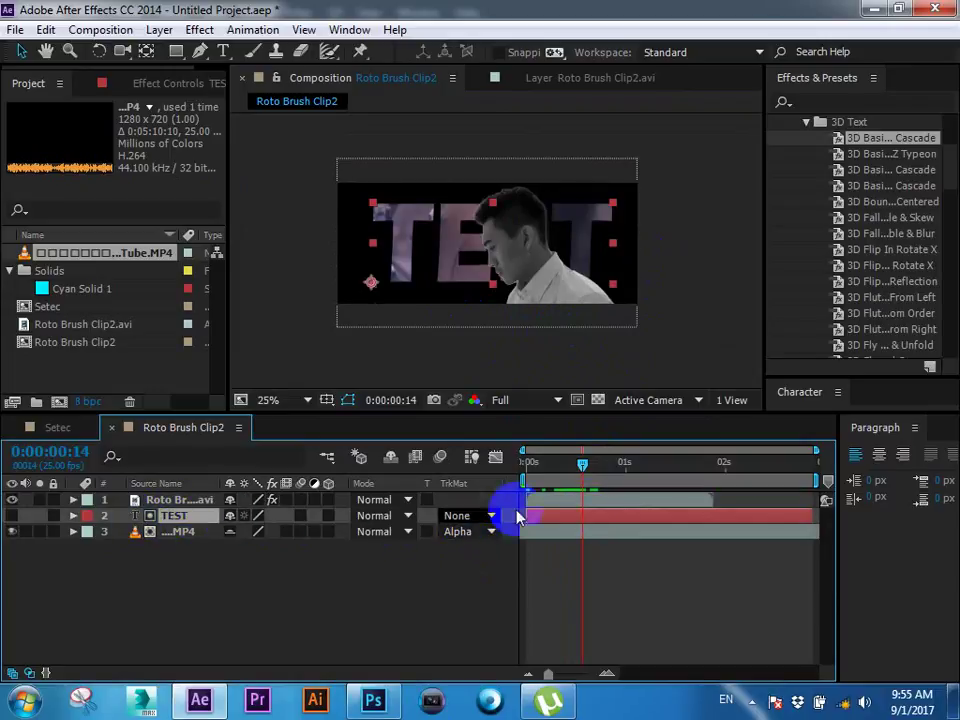
Step: Set the viewer zoom to 50% and enlarge the composition preview area
key("period")
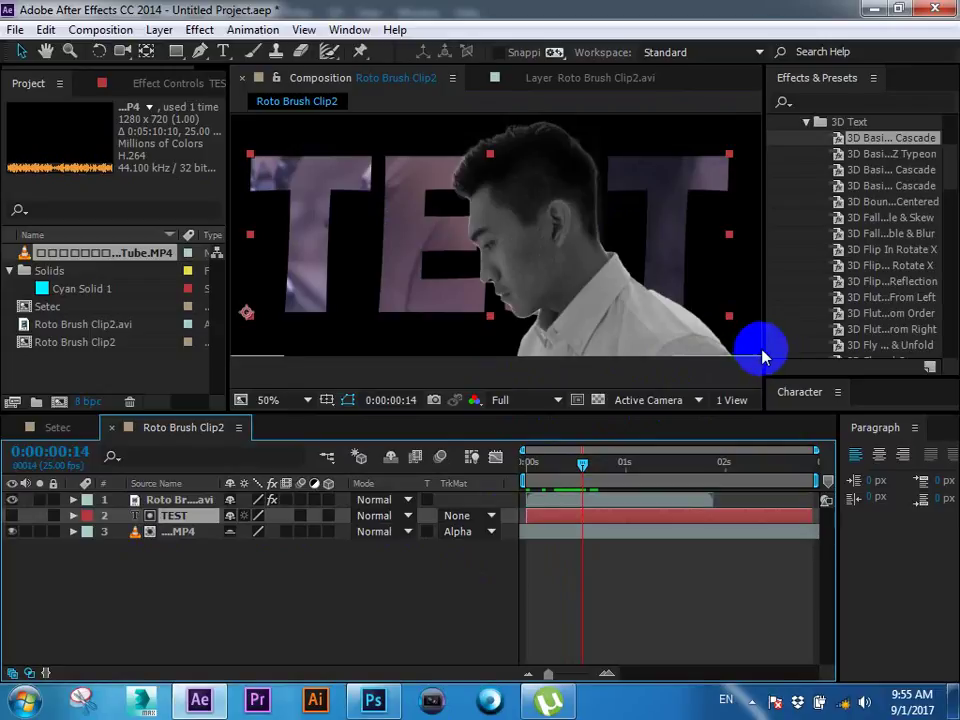
left_click_drag(766, 350, 930, 347)
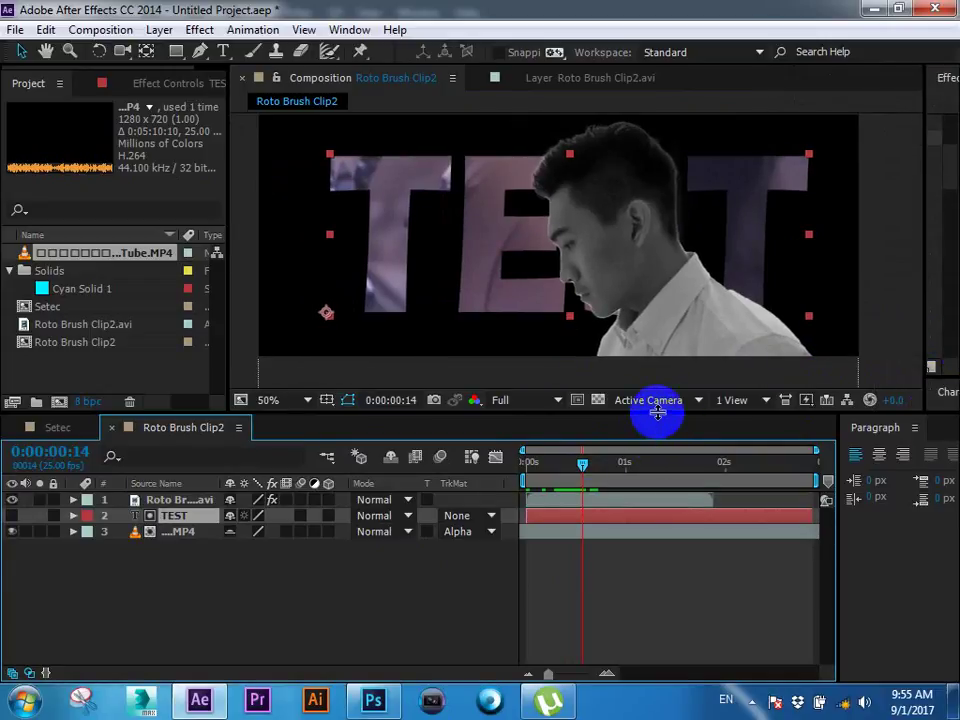
left_click_drag(658, 414, 658, 501)
left_click(540, 569)
Step: Preview the composite from the first frame
left_click(516, 571)
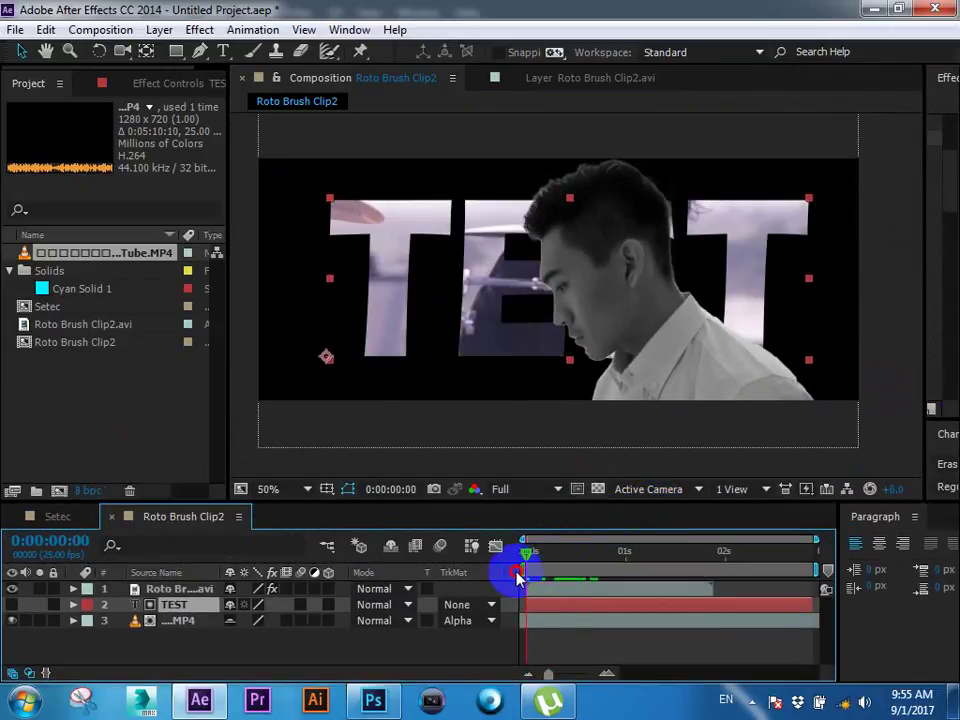
key("space")
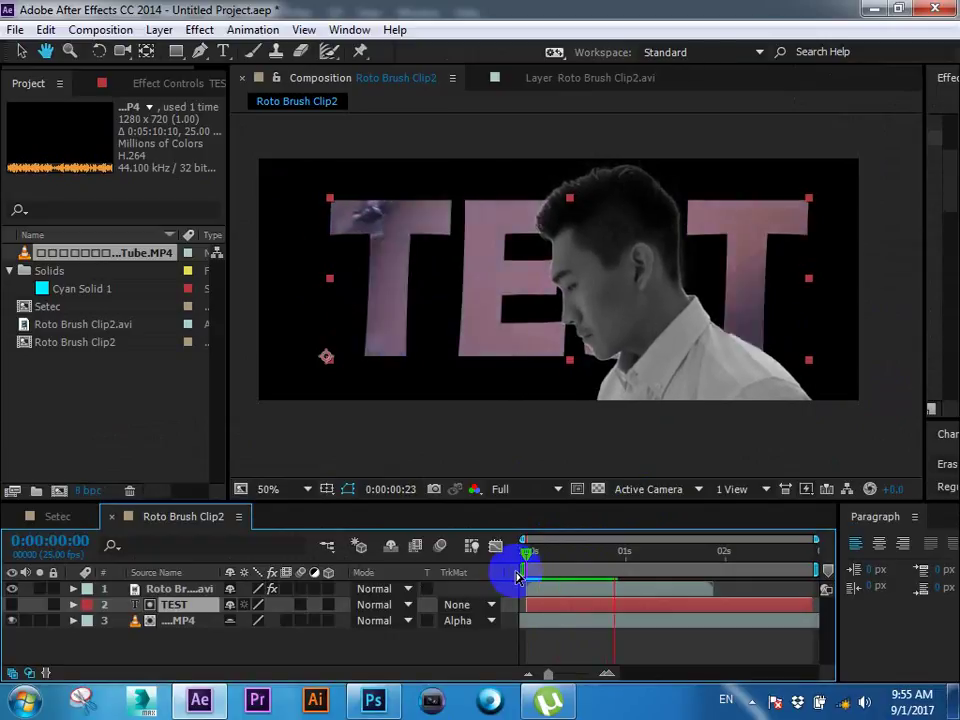
key("space")
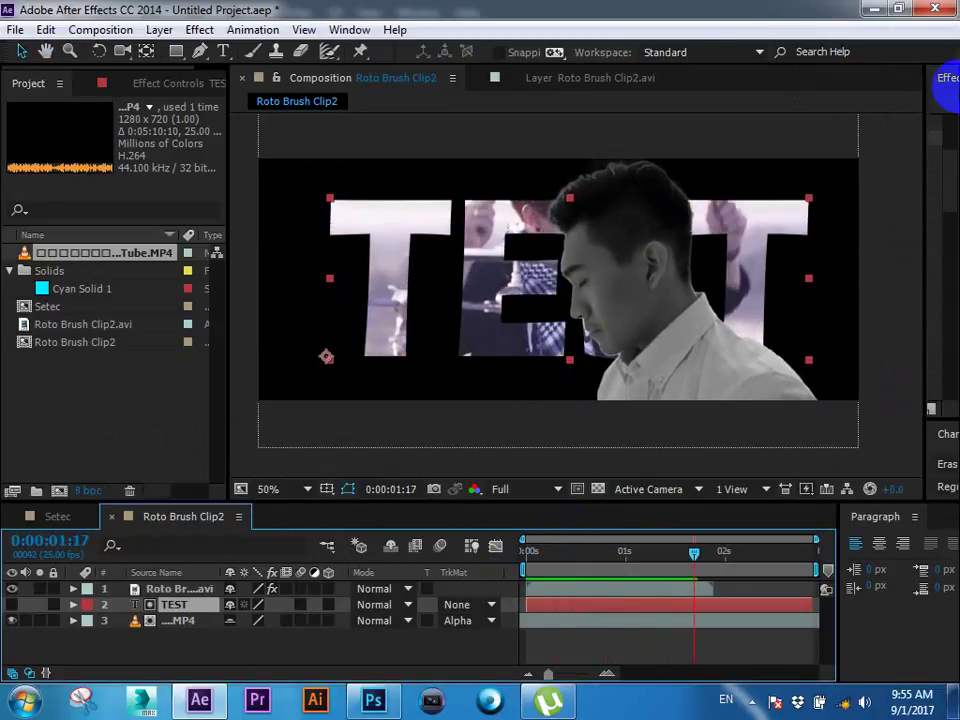
Step: Scale up and reposition the TEST text to fill the frame, then replay from the start
left_click(810, 200)
left_click_drag(810, 200, 851, 153)
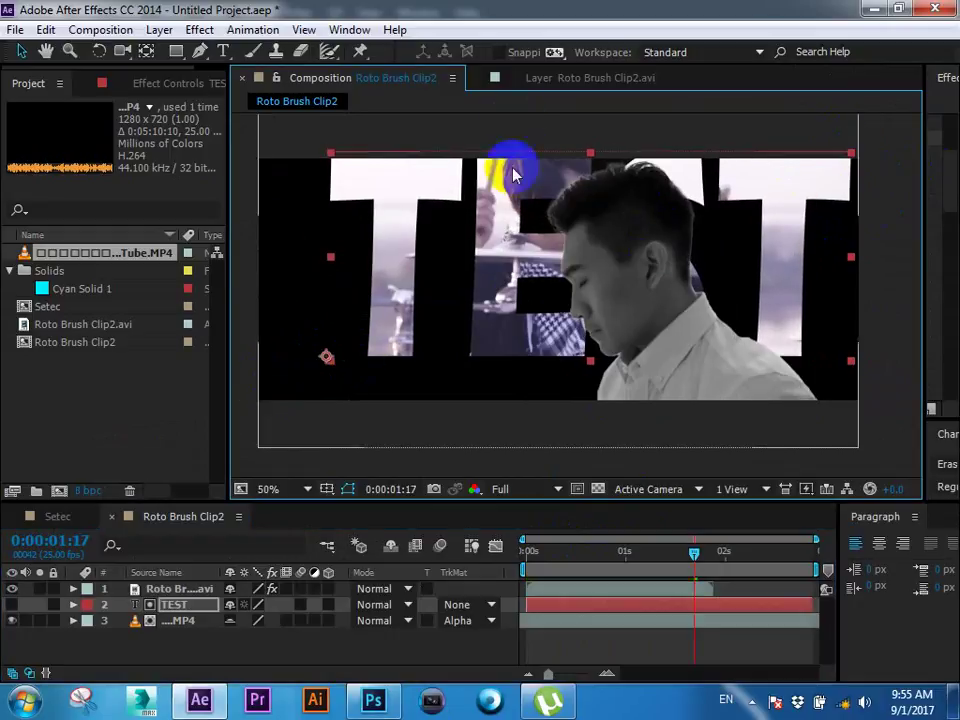
left_click_drag(459, 272, 503, 300)
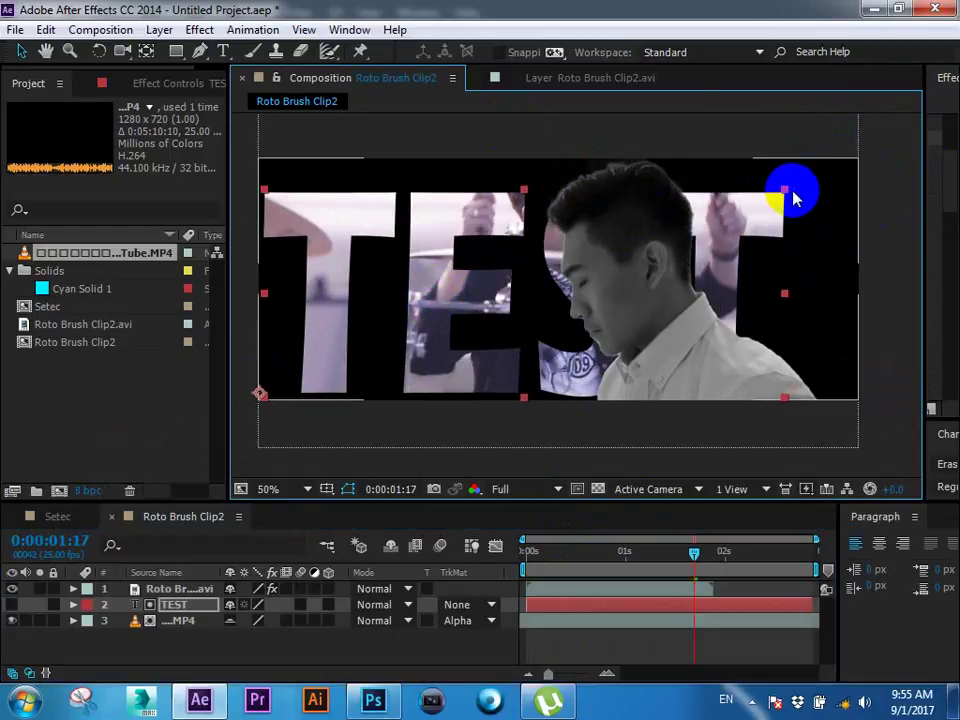
mouse_move(785, 189)
left_mouse_down()
mouse_move(862, 146)
mouse_move(851, 163)
left_mouse_up()
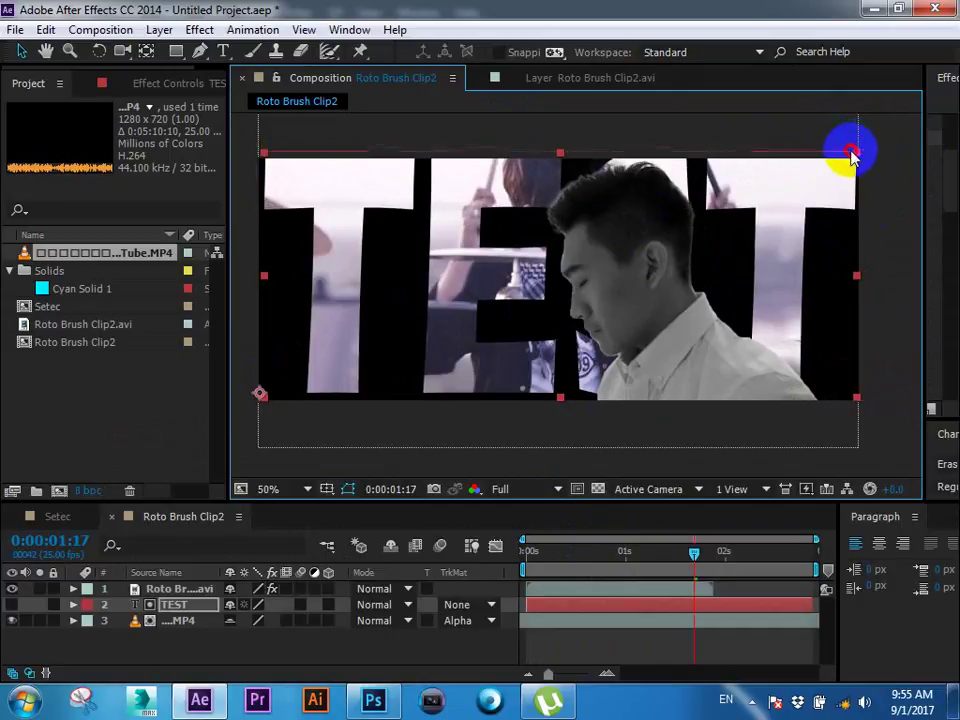
left_click_drag(546, 548, 507, 563)
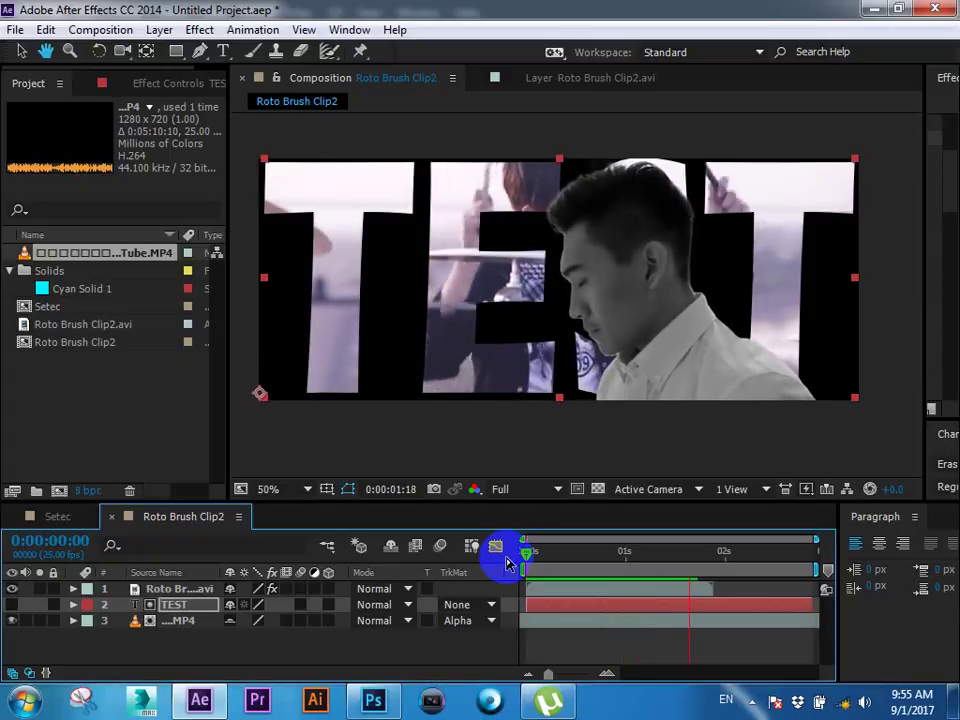
key("space")
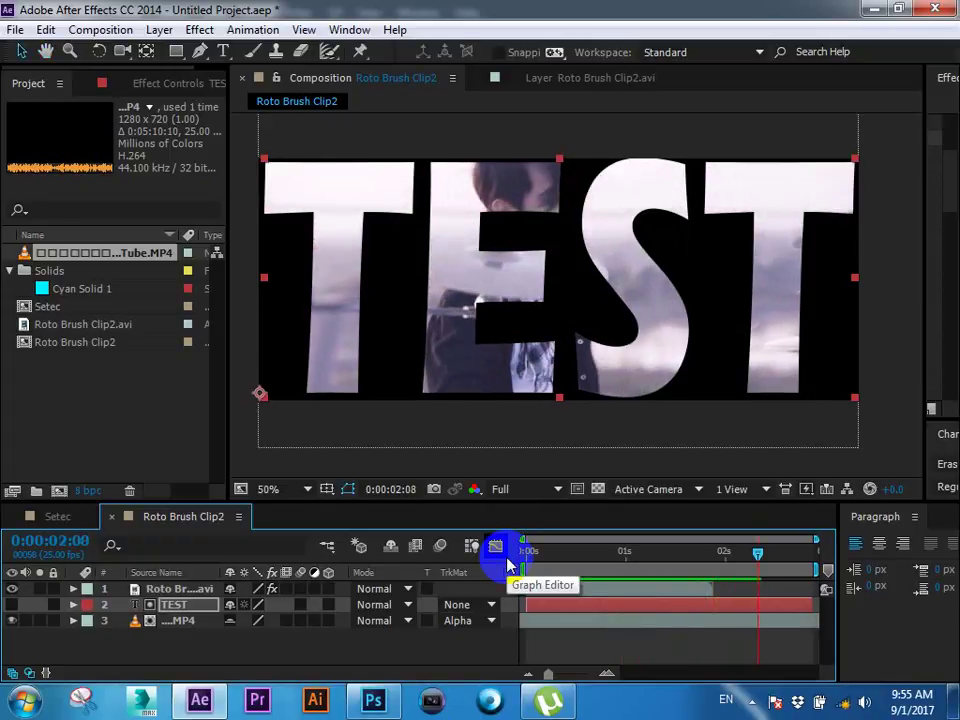
Step: Give the timeline more height, widen the Project panel, and choose the Roto Brush Tool
left_click_drag(388, 503, 390, 371)
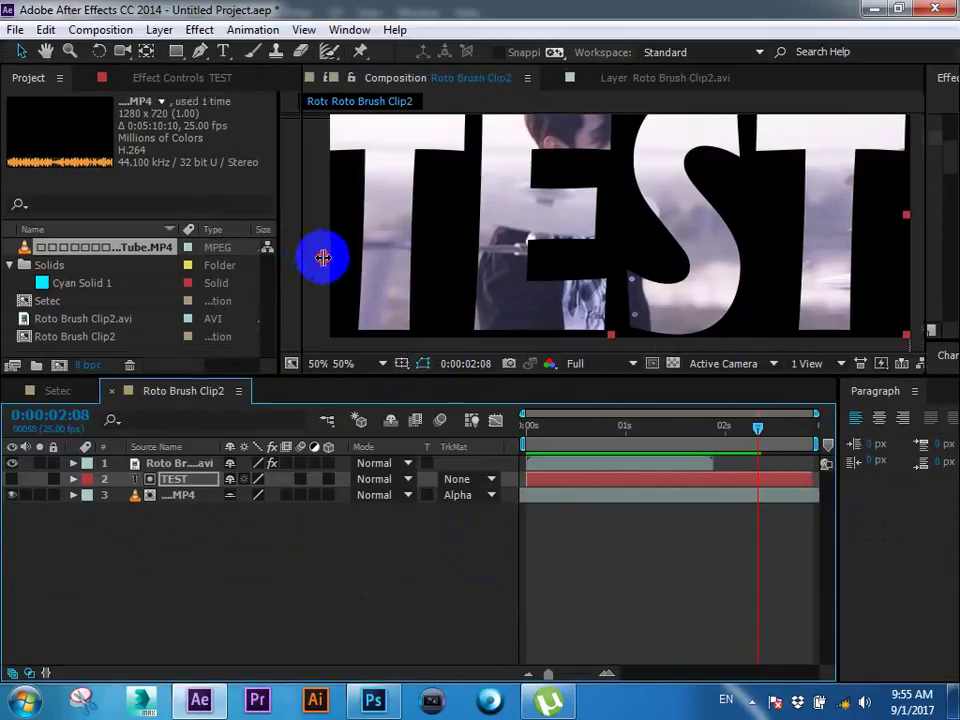
left_click_drag(222, 255, 378, 252)
scroll(501, 251, "down", 2)
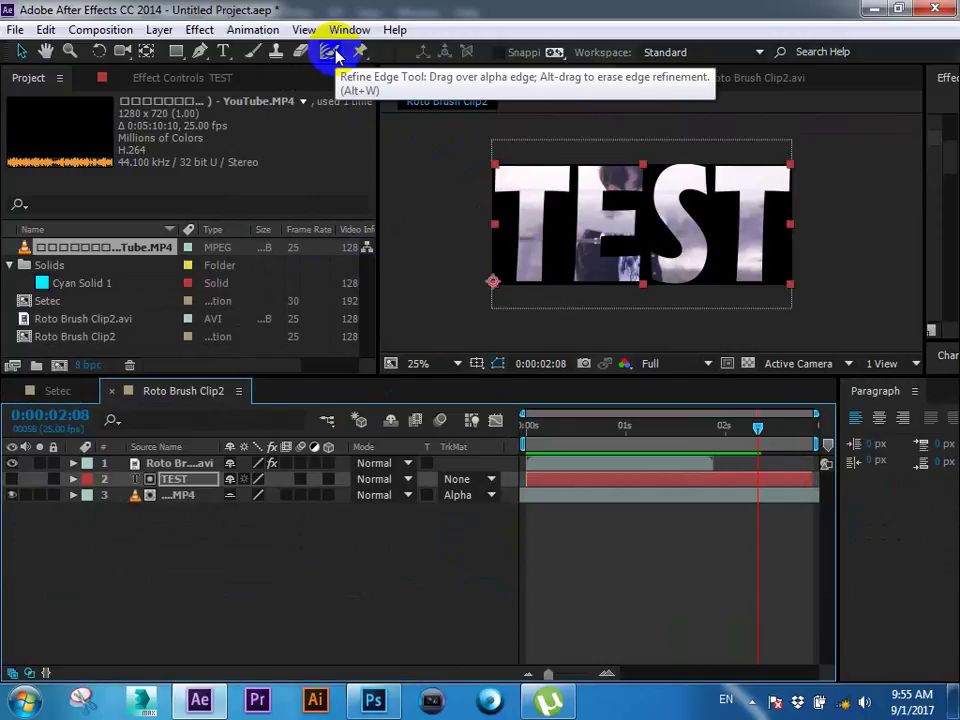
left_click_drag(330, 52, 400, 48)
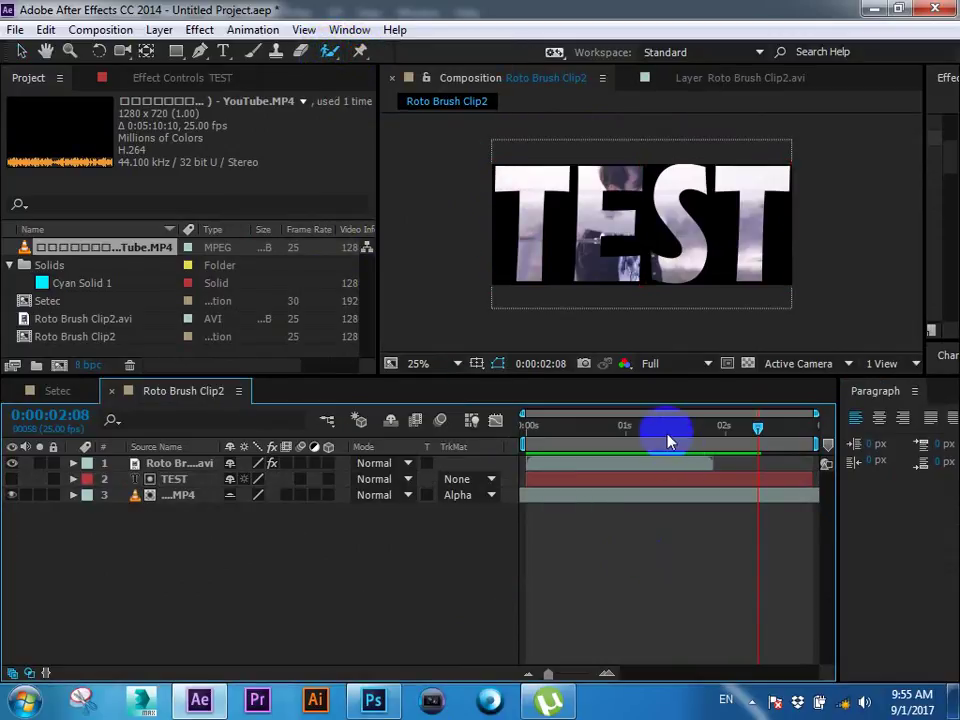
Step: Scrub around one second with the preview set to Fit, then select the Roto Brush Clip2 layer
mouse_move(669, 440)
left_mouse_down()
mouse_move(589, 451)
mouse_move(760, 428)
left_mouse_up()
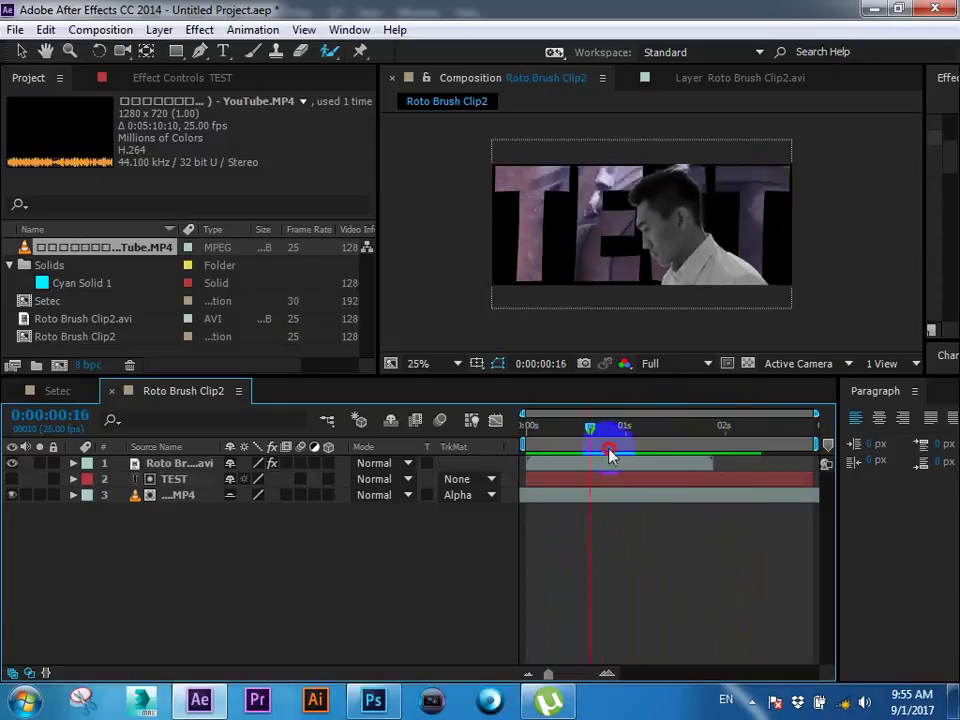
left_click_drag(760, 428, 610, 445)
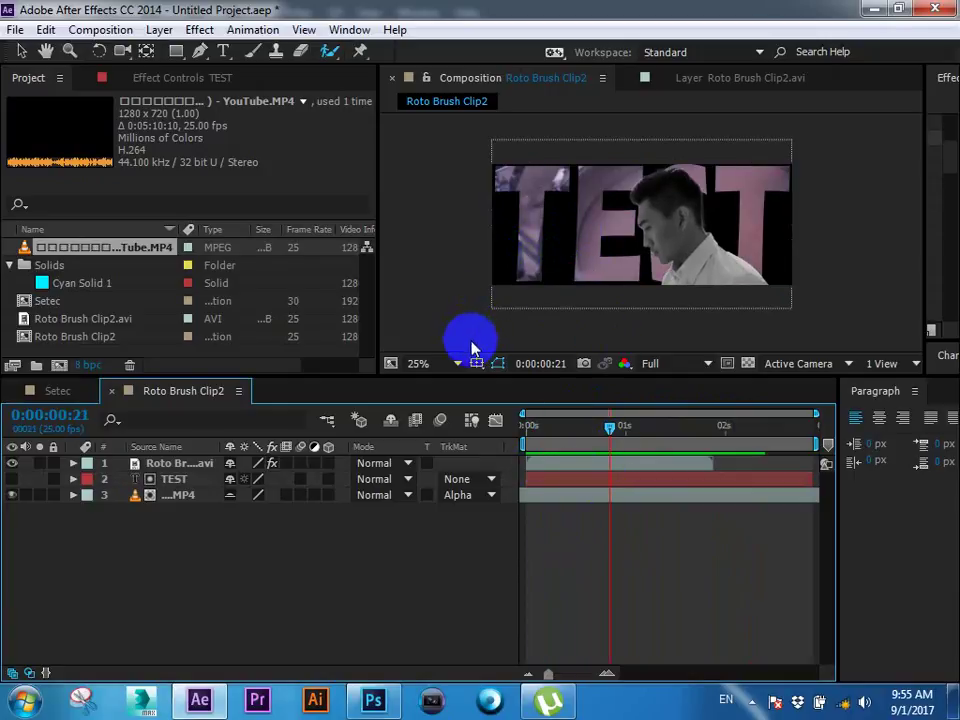
left_click(437, 366)
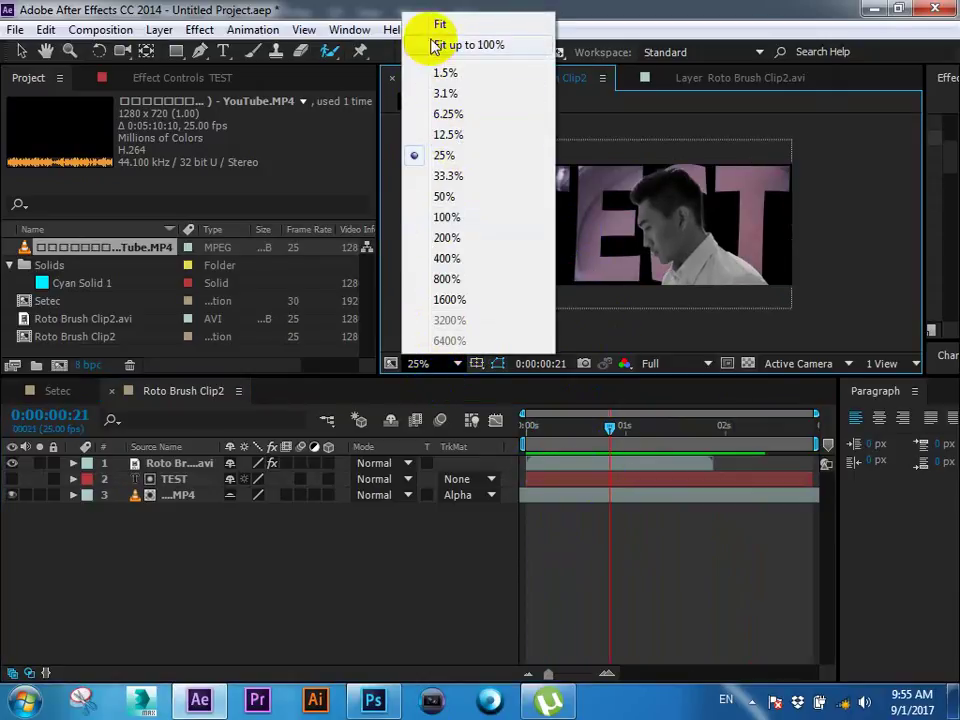
left_click(424, 45)
left_click_drag(610, 428, 602, 428)
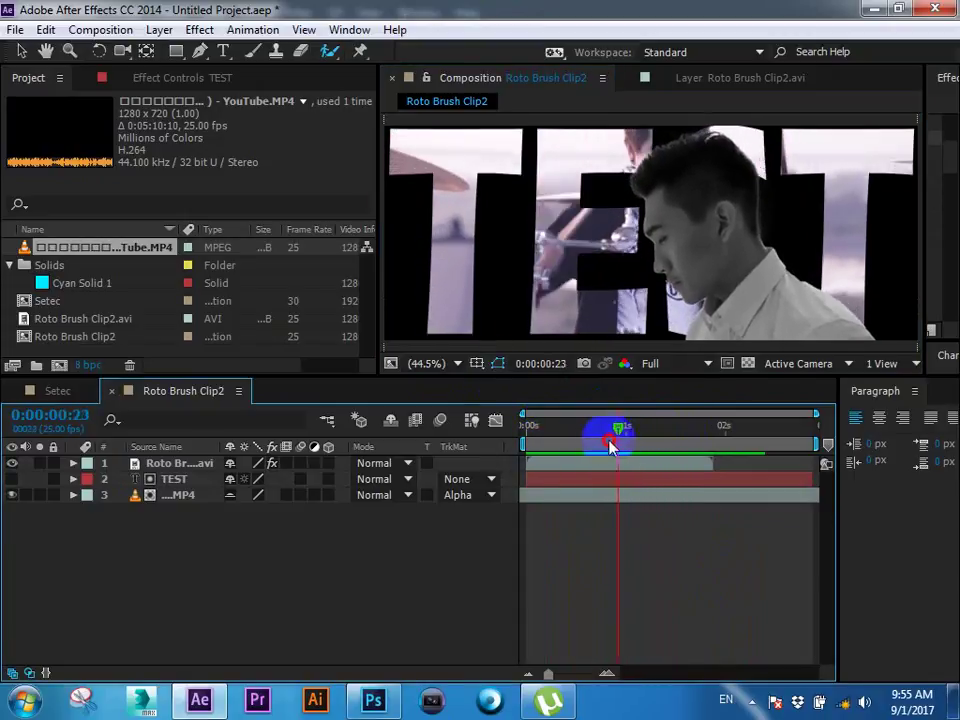
scroll(645, 218, "down", 2)
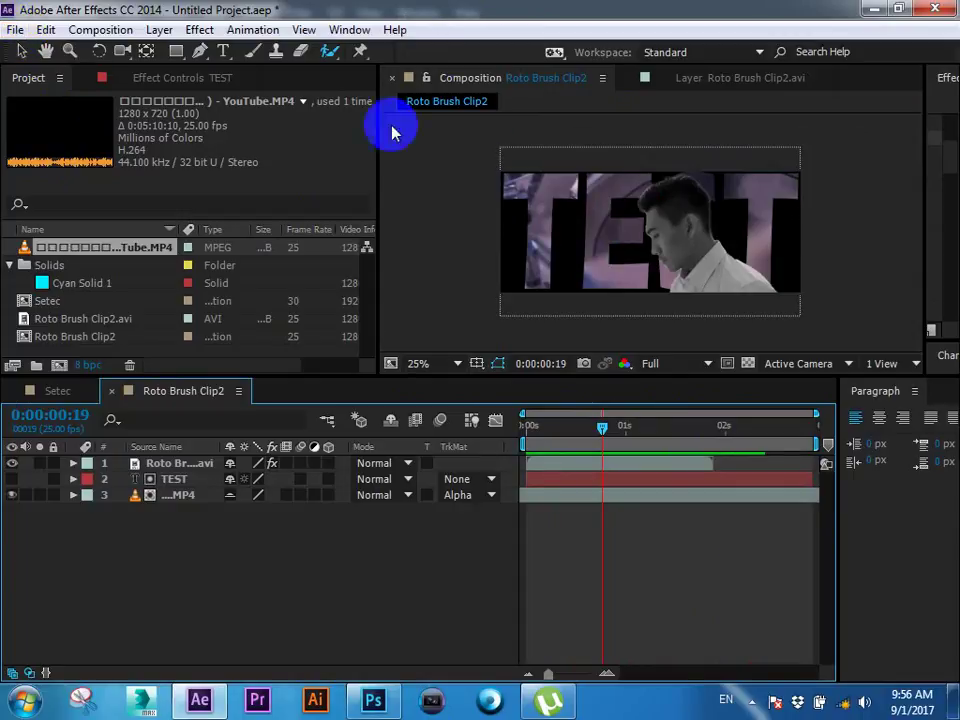
left_click(680, 235)
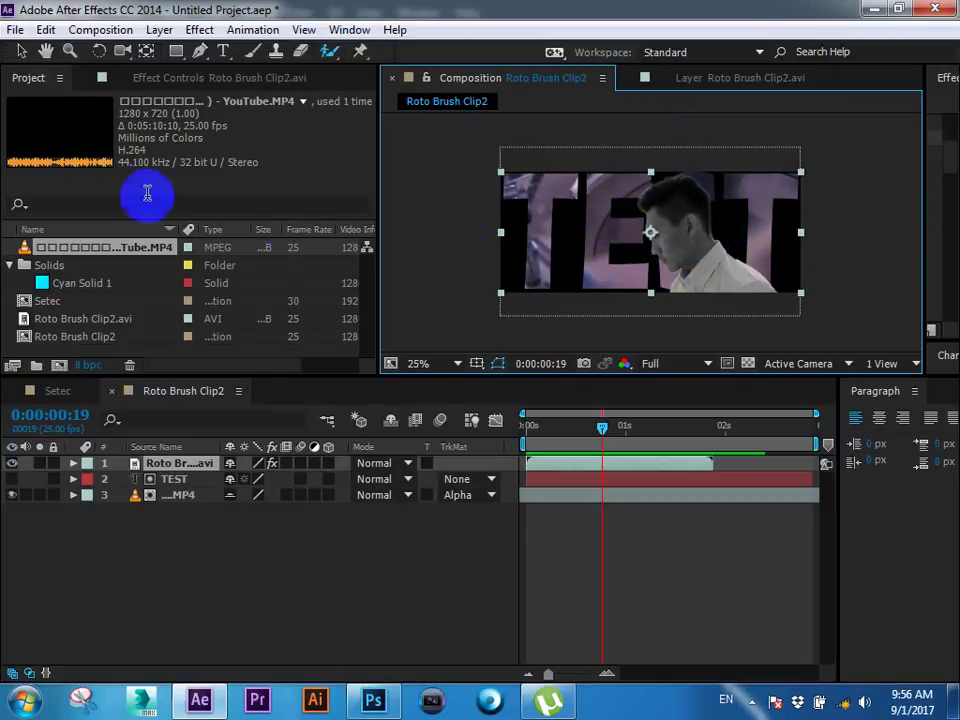
Step: Save the project to the Desktop, replacing the default file name with Test
left_click(15, 29)
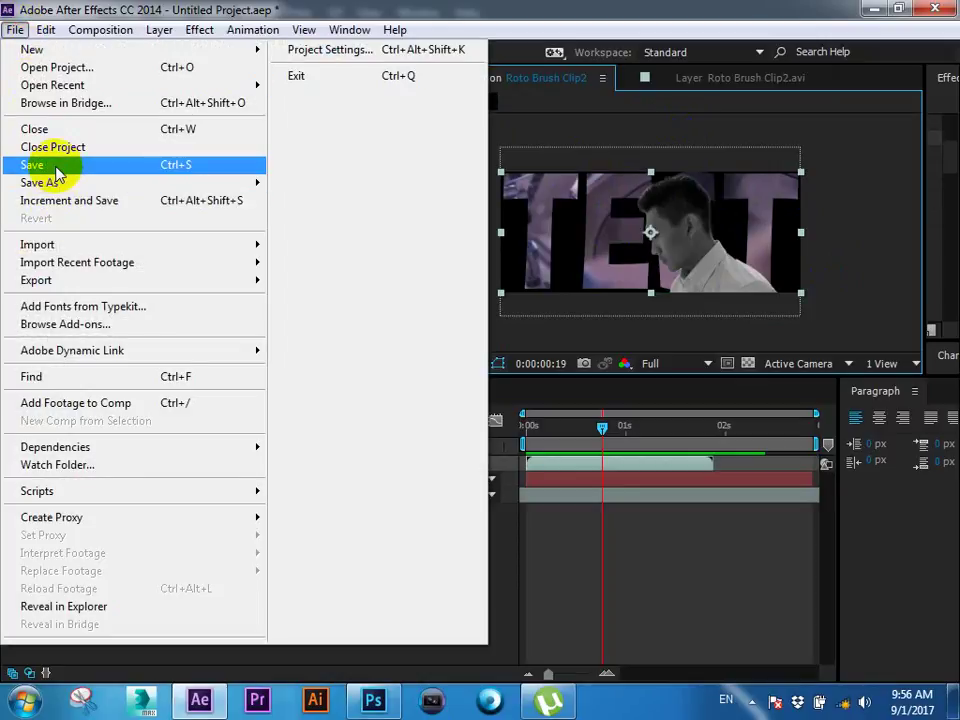
left_click(56, 167)
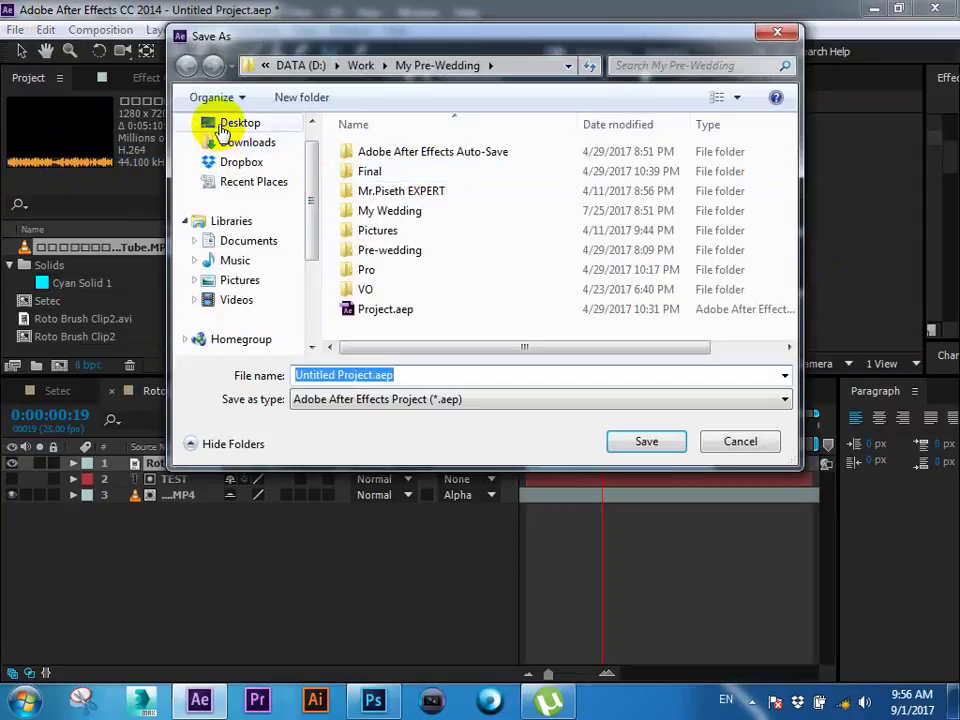
left_click(215, 122)
left_click(414, 372)
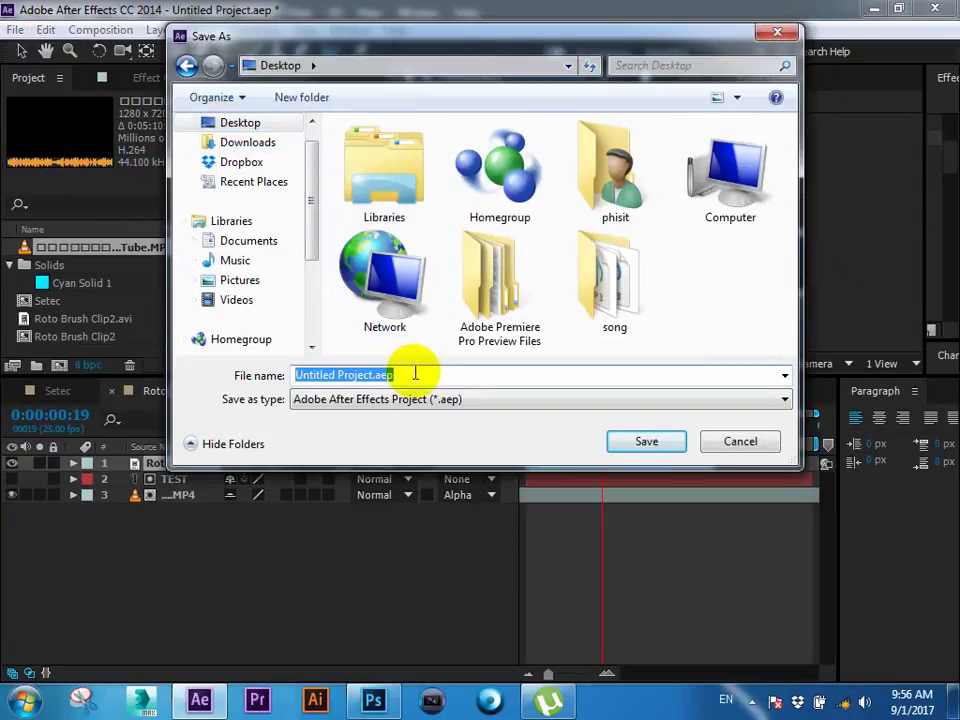
type("Test")
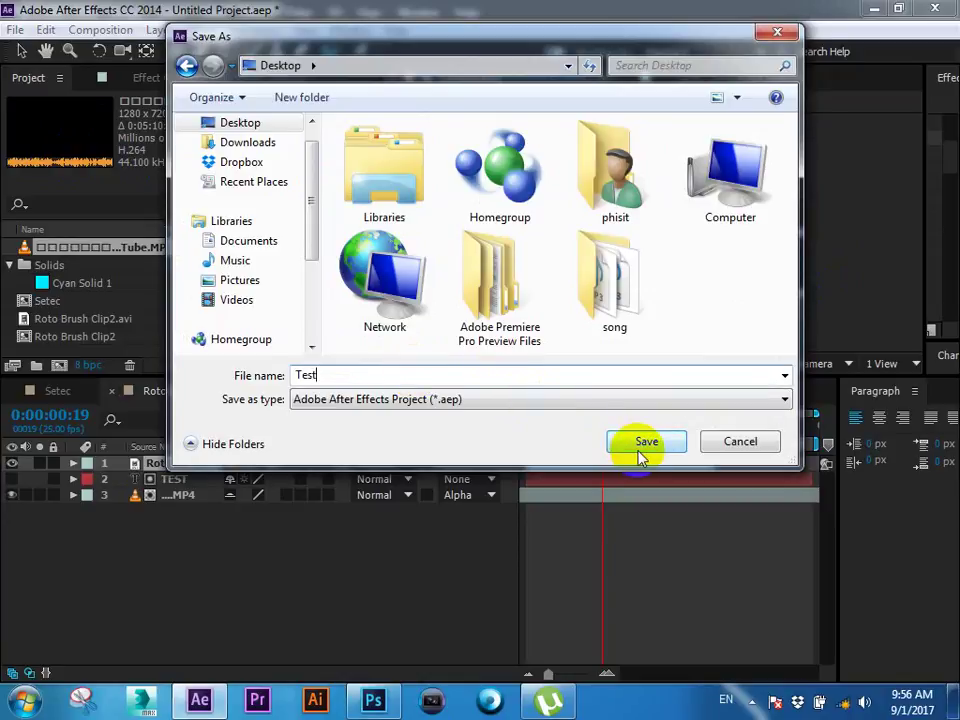
left_click(640, 445)
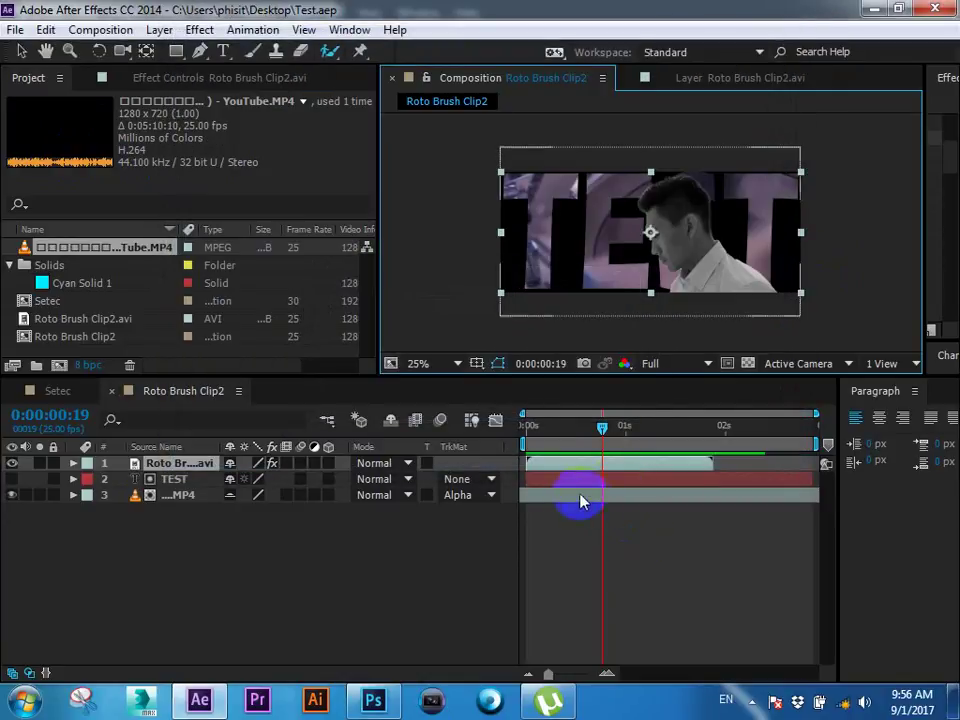